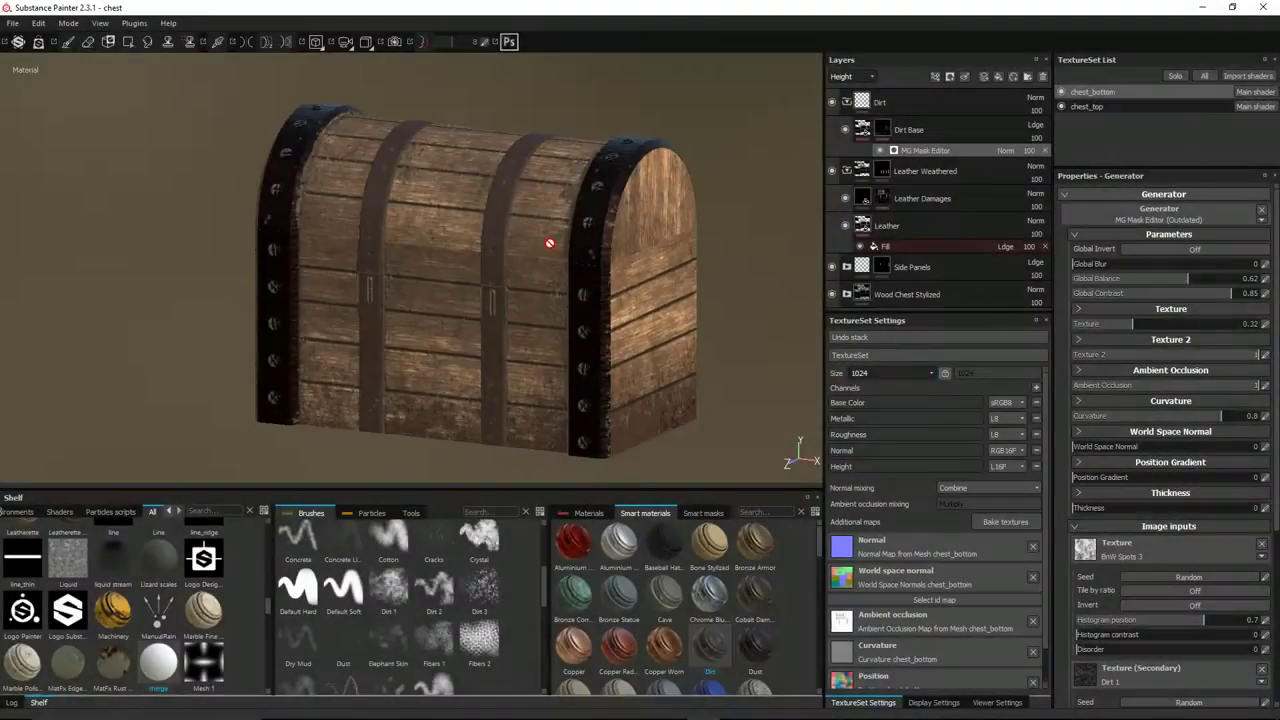
mouse_move(601, 231)
left_mouse_down("alt")
mouse_move(606, 251)
mouse_move(666, 223)
mouse_move(551, 257)
mouse_move(591, 238)
left_mouse_up("alt")
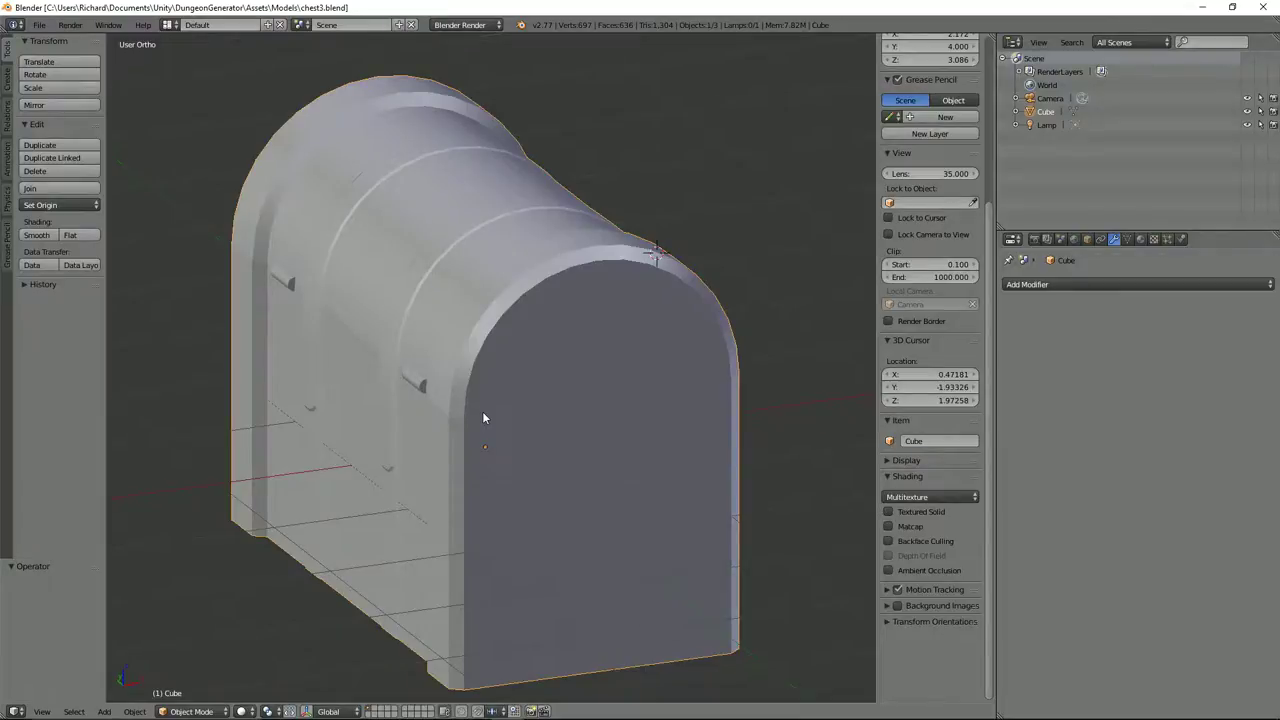
middle_click_drag(422, 408, 432, 406)
scroll(354, 415, "up", 2)
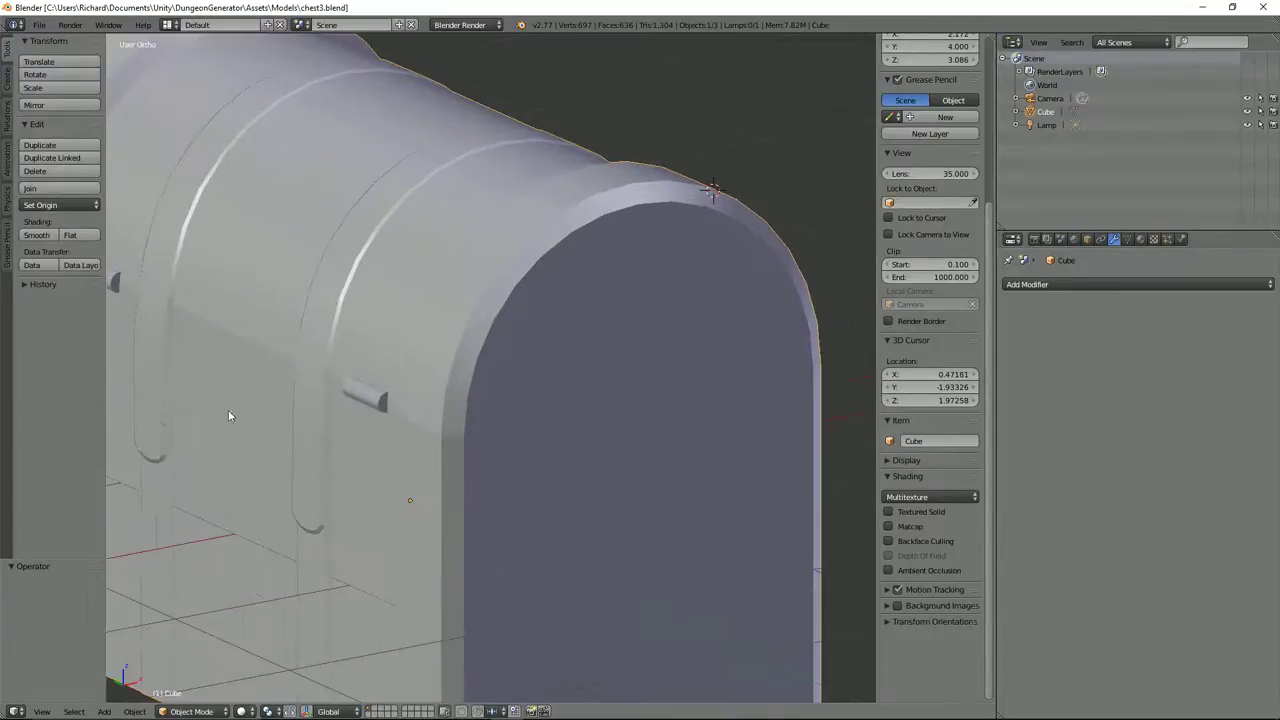
scroll(300, 400, "down", 4)
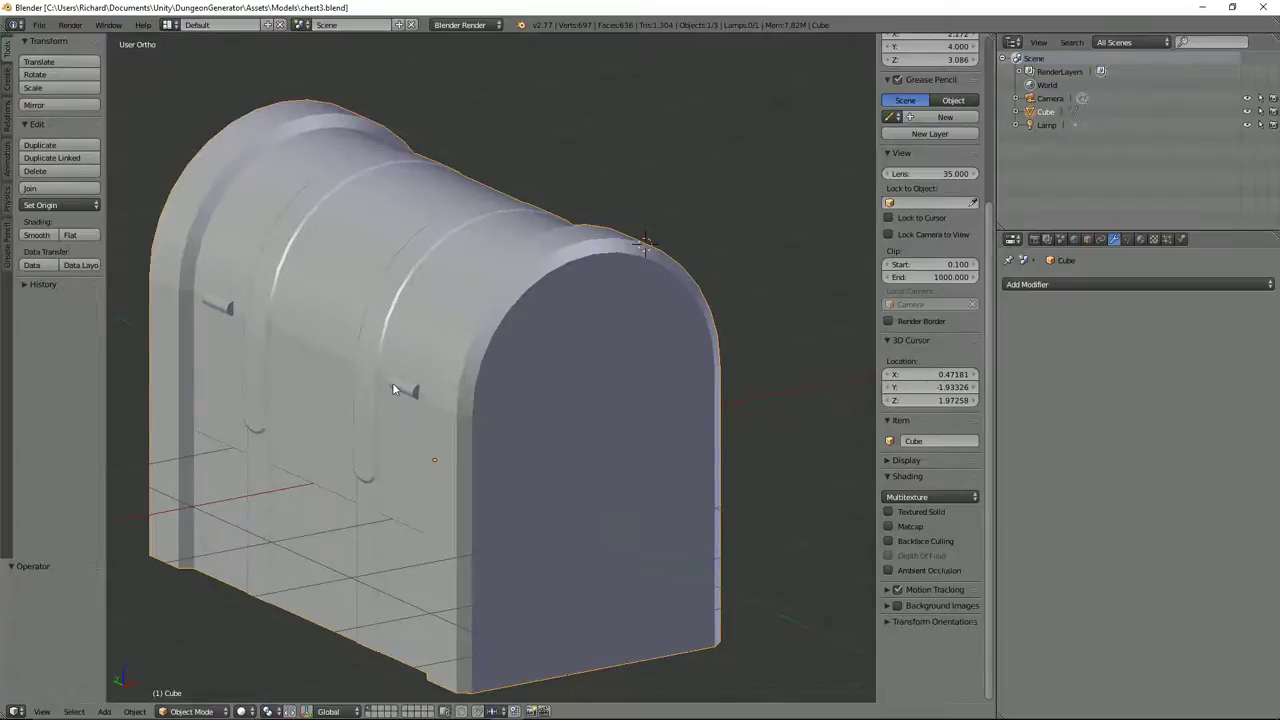
middle_click_drag(449, 369, 516, 337)
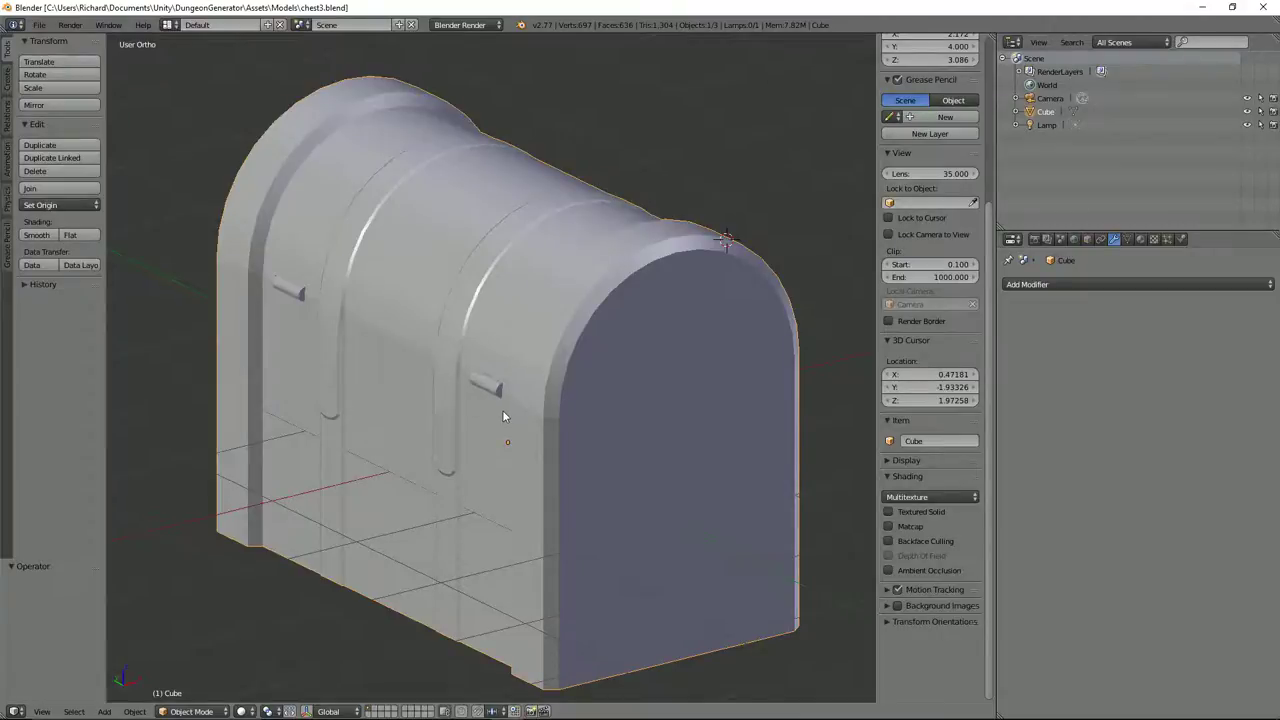
Edit the chest mesh, select all faces linked to the lid with the selection delimited by Material, and hide everything else.
scroll(498, 412, "up", 2)
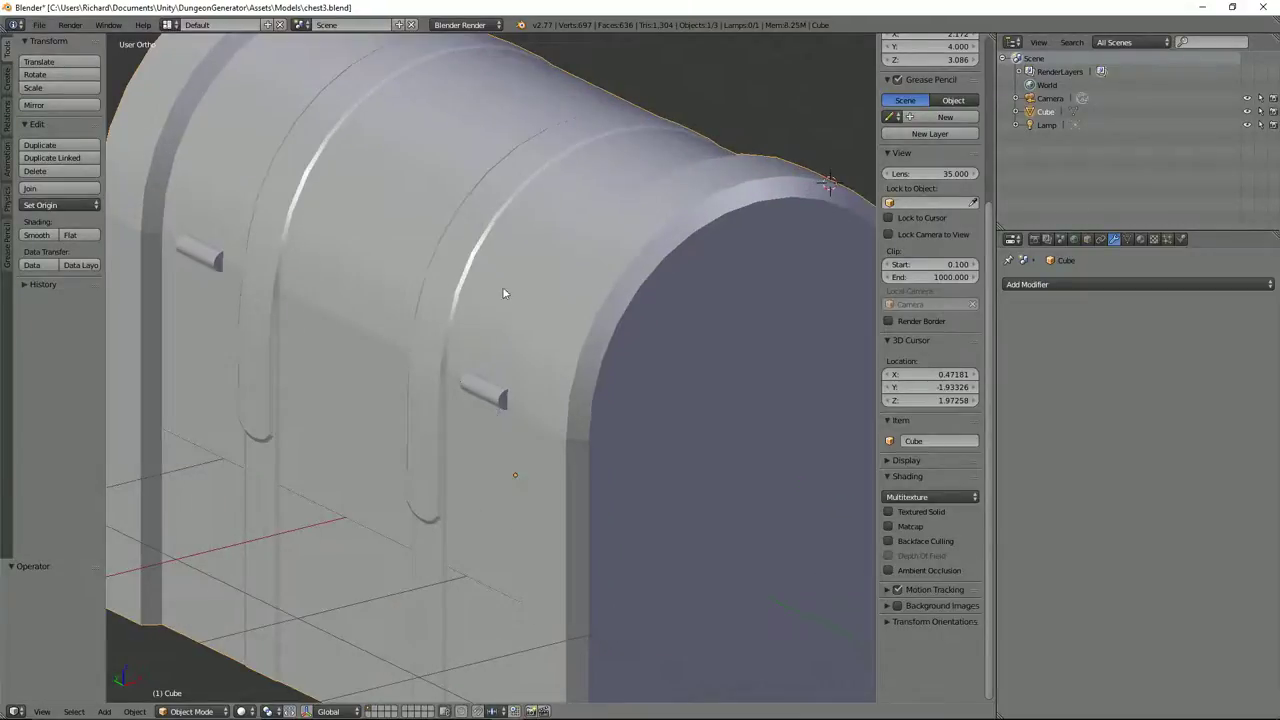
key("Tab")
scroll(557, 321, "down", 3)
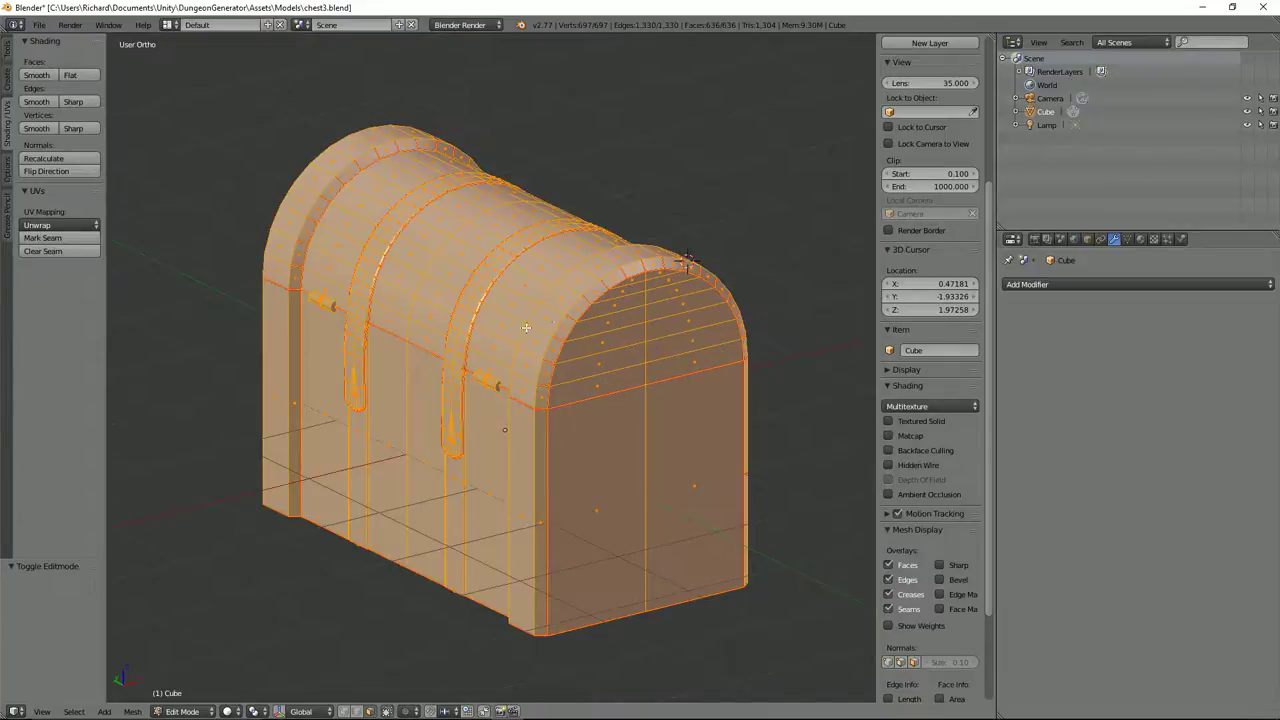
right_click(492, 298)
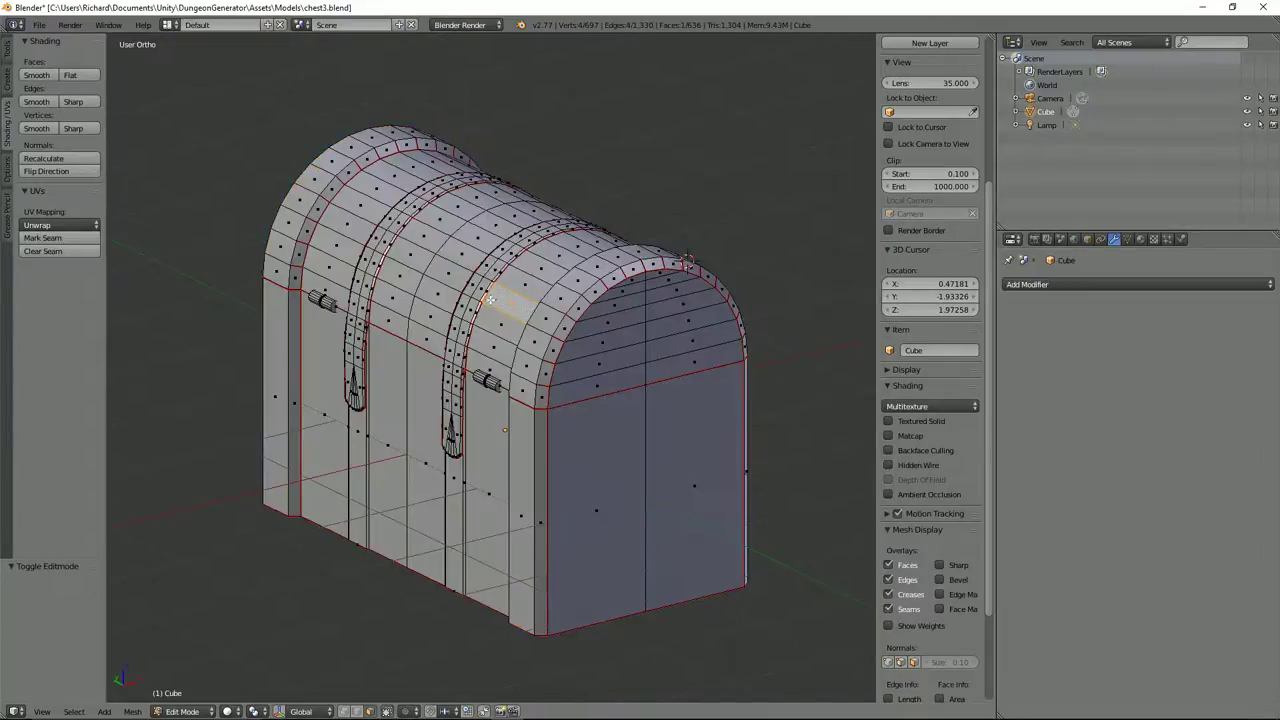
key("l")
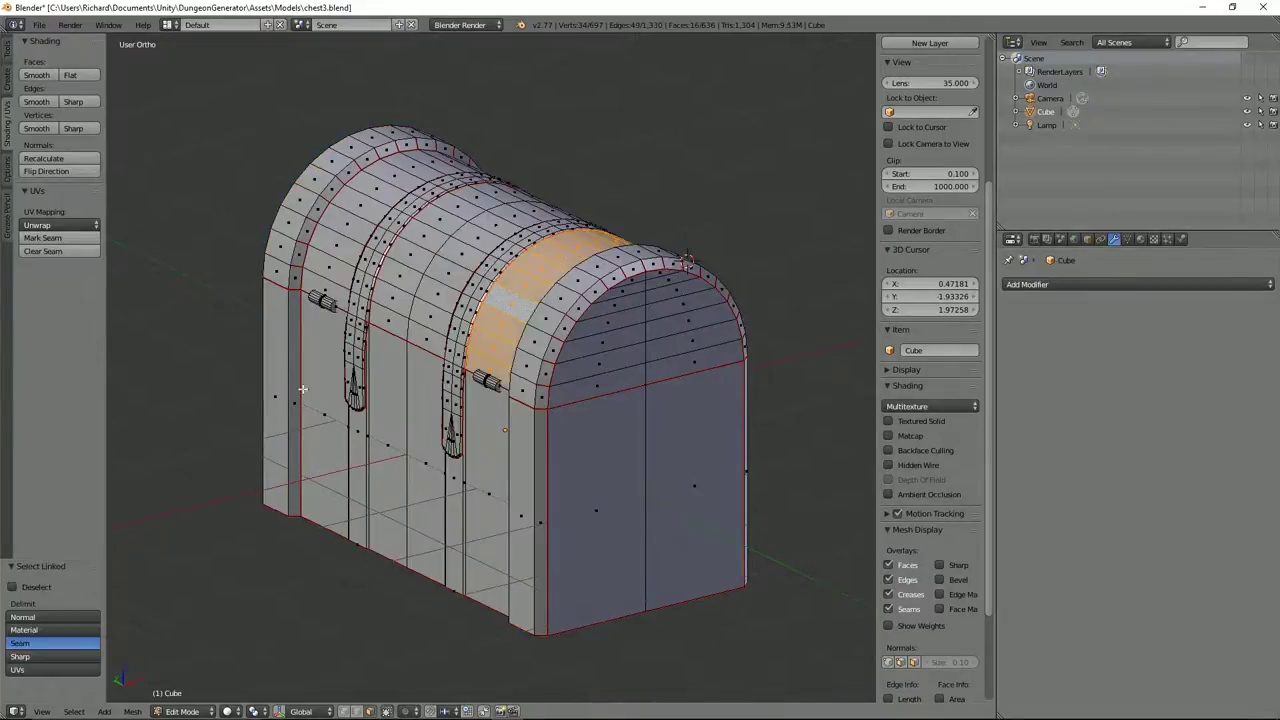
left_click(64, 630)
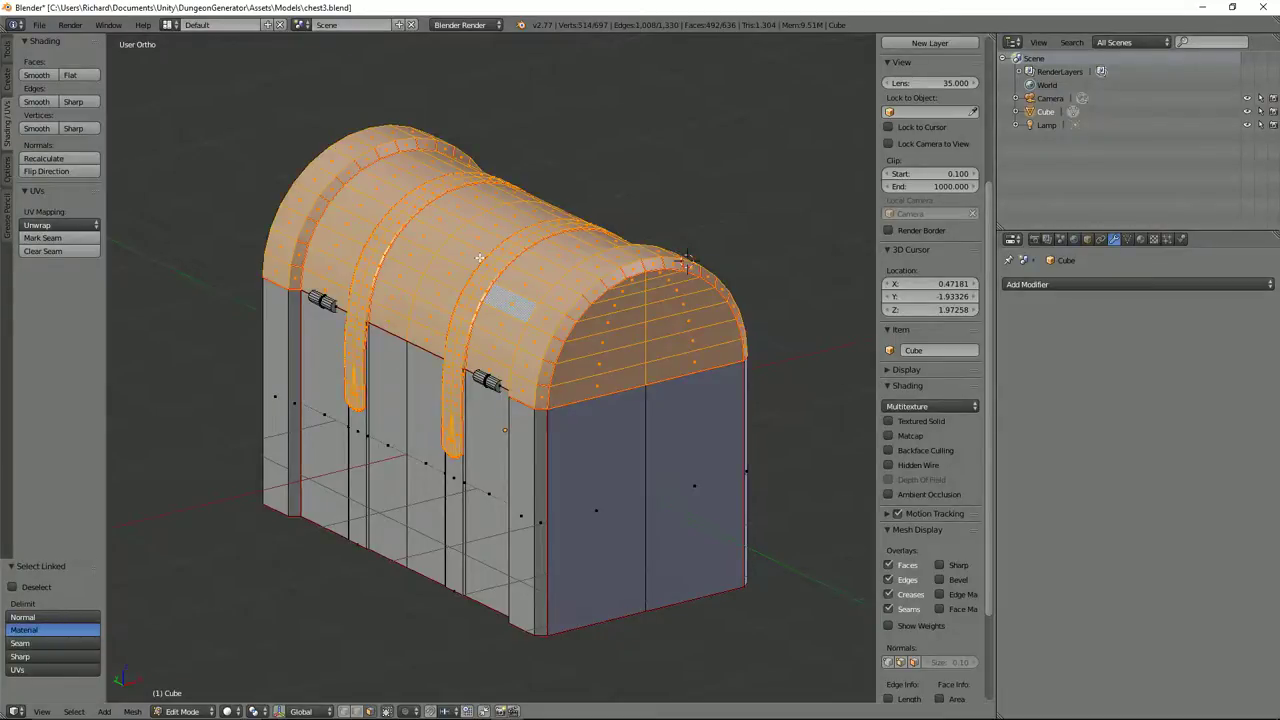
key("shift+h")
Delete the faces of the strap end hanging below the lid on the hinge side, on the strap nearest the visible end panel.
scroll(479, 258, "up", 3)
scroll(478, 305, "down", 2)
scroll(475, 337, "up", 3)
middle_click_drag(508, 310, 678, 189, "shift")
right_click(587, 359)
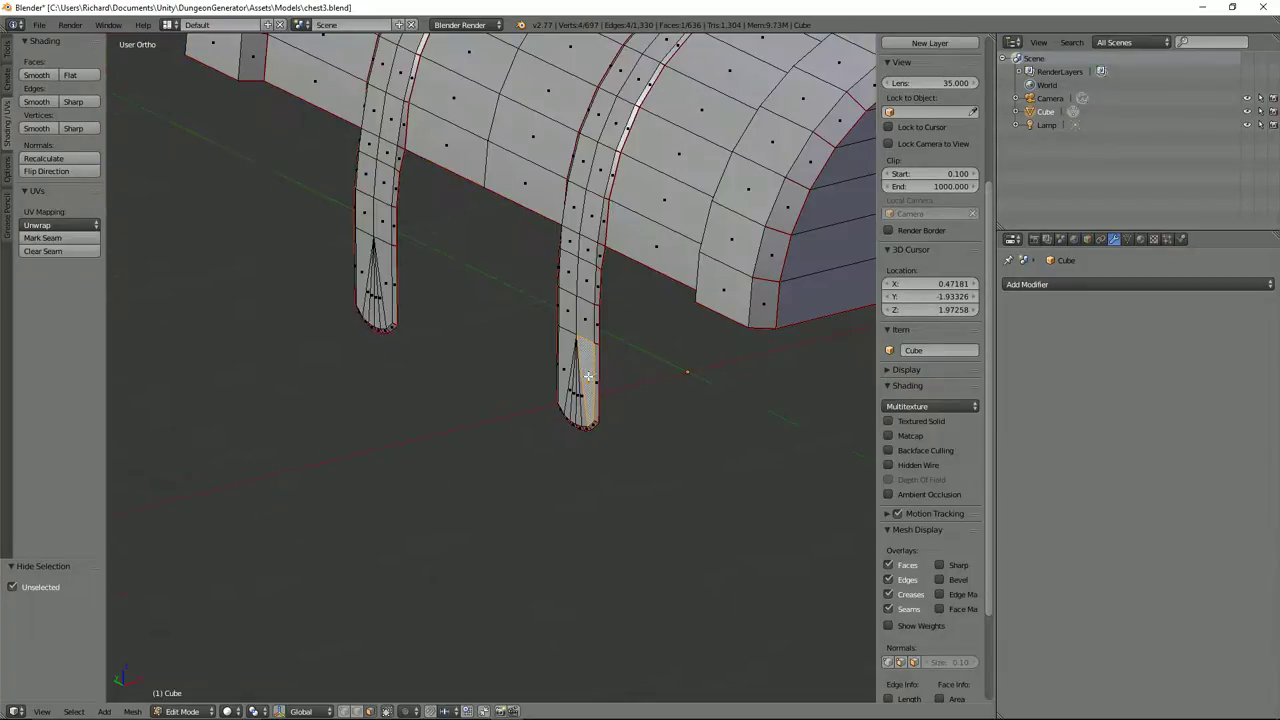
key("ctrl+KP_Add")
key("ctrl+KP_Add")
key("ctrl+KP_Add")
key("ctrl+KP_Add")
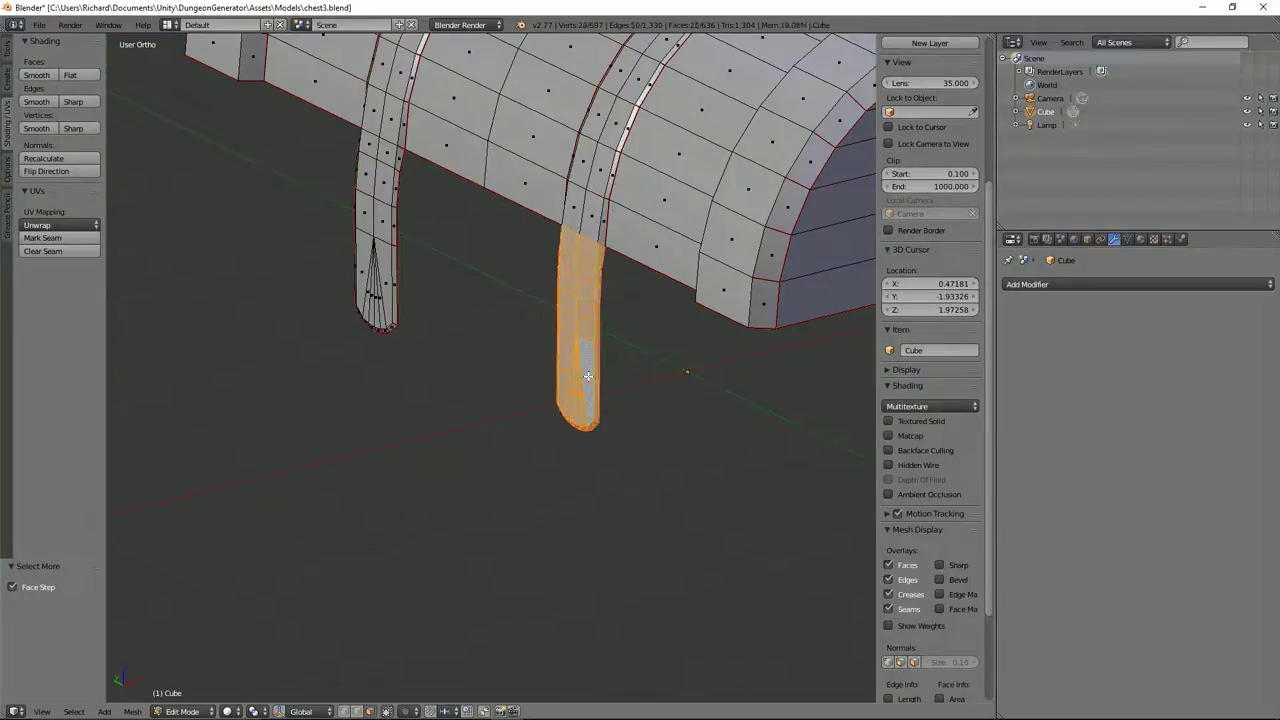
key("x")
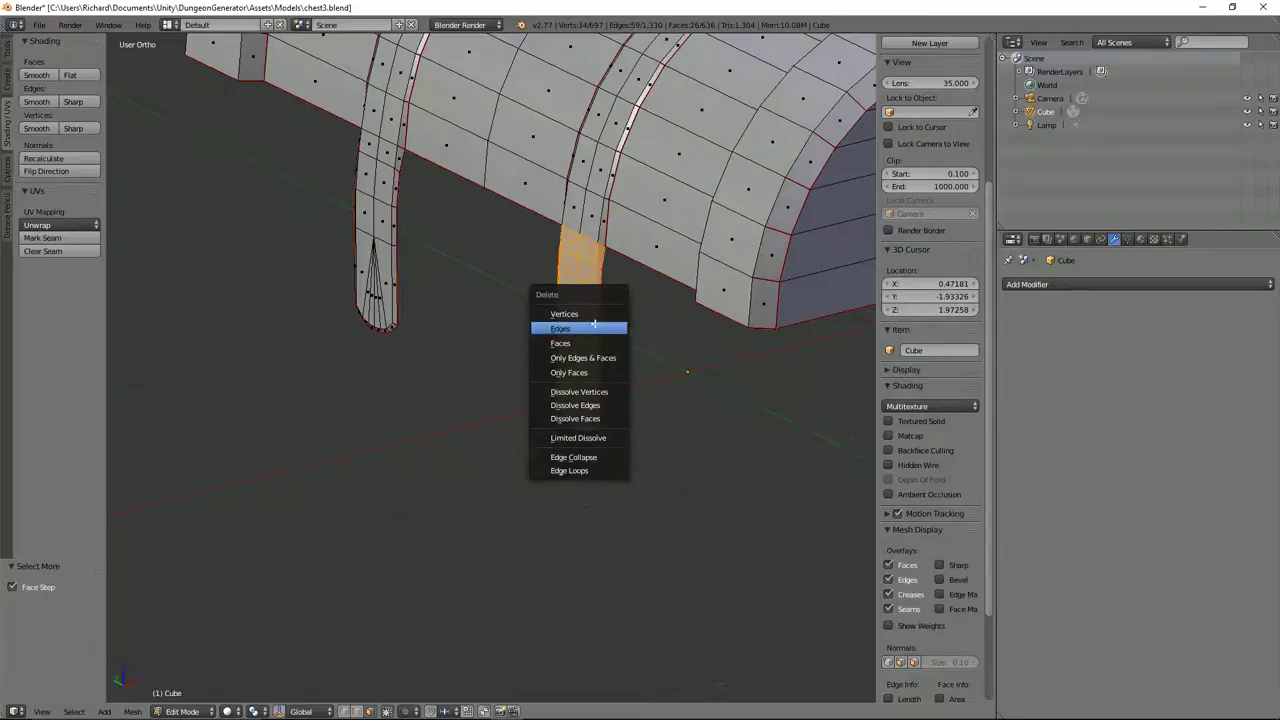
left_click(584, 343)
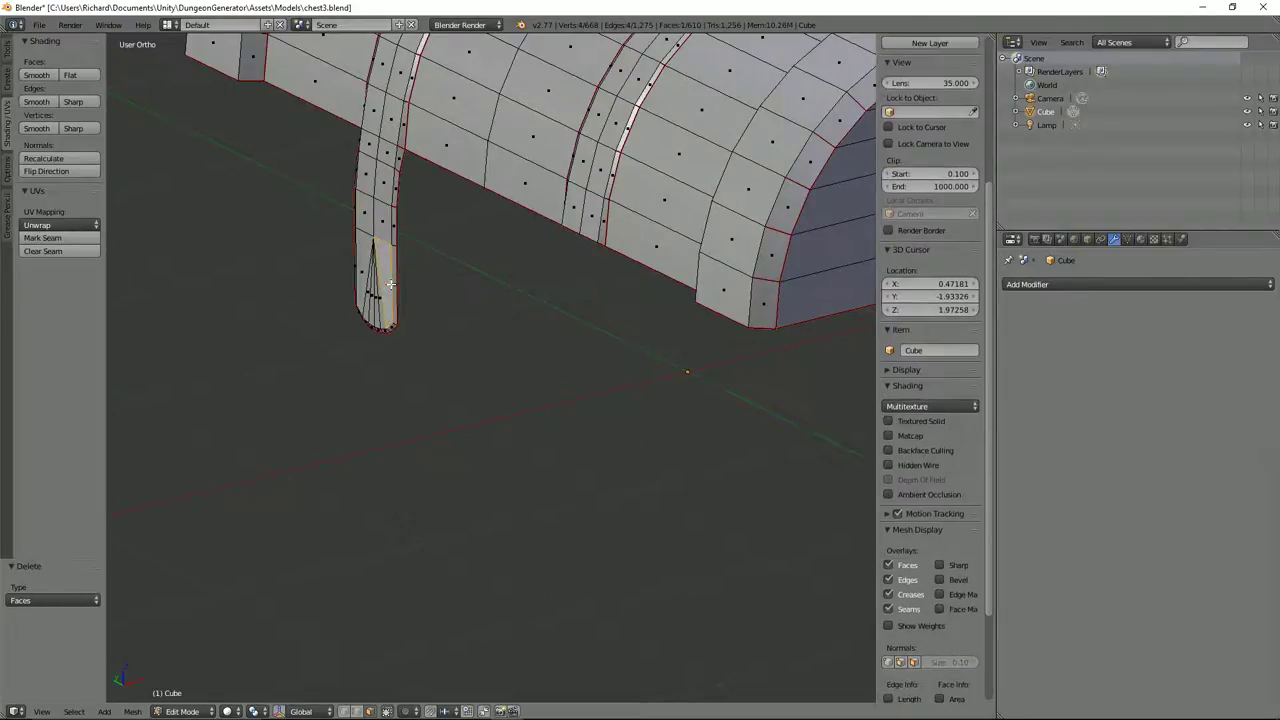
Delete the faces of the other strap's end hanging below the lid on the hinge side.
key("ctrl+KP_Add")
key("ctrl+KP_Add")
key("ctrl+KP_Add")
key("ctrl+KP_Add")
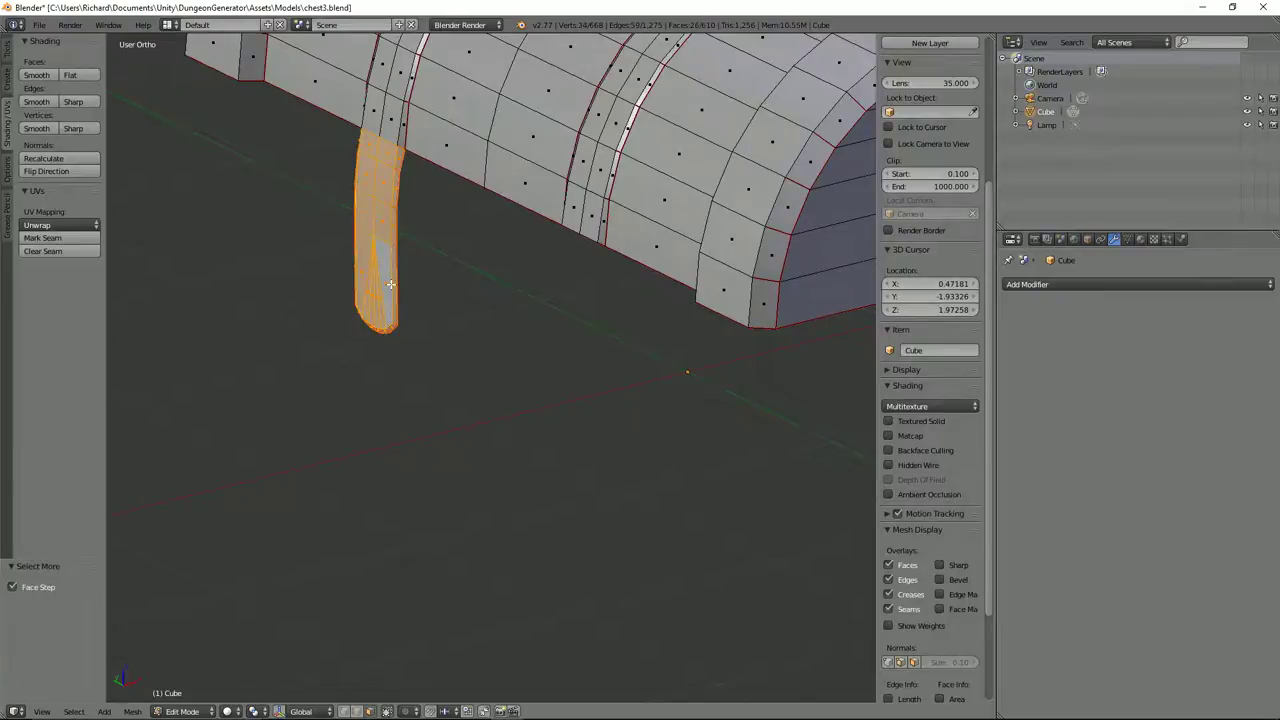
key("x")
left_click(391, 284)
scroll(397, 283, "down", 4)
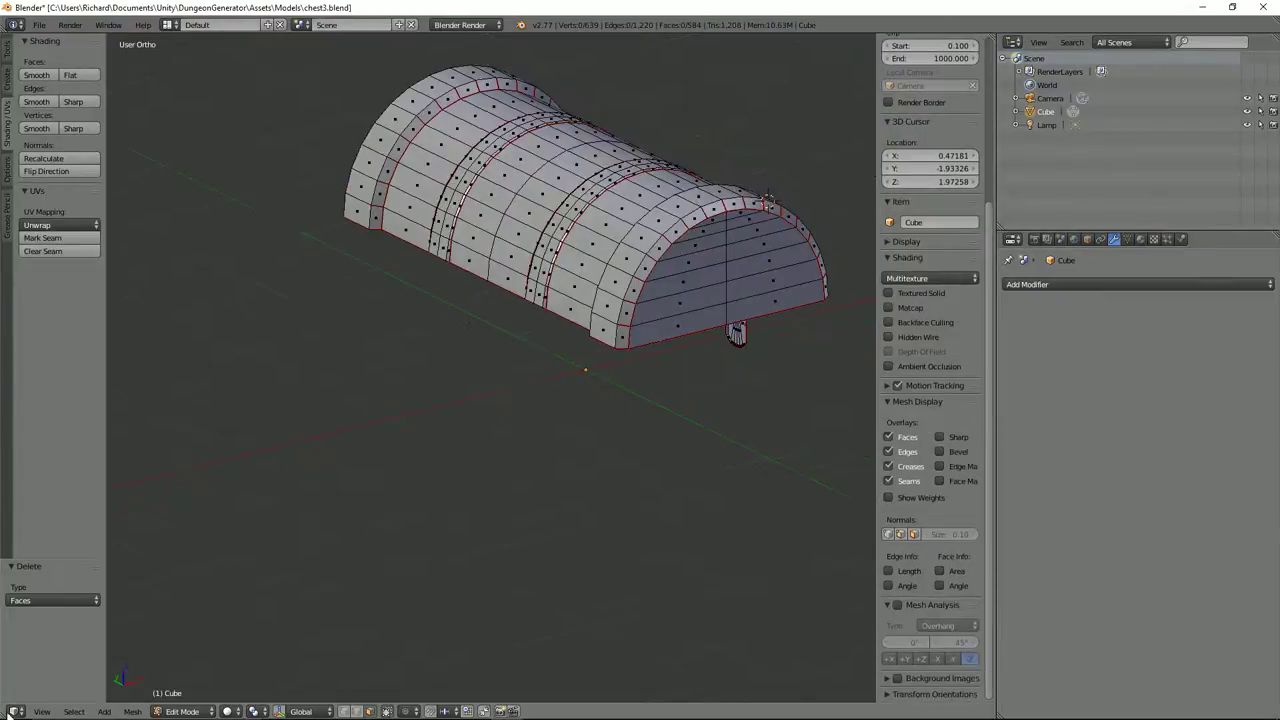
Split off a second editor area as a UV/Image Editor and select the whole visible lid to show its UV islands.
left_click_drag(6, 714, 408, 673)
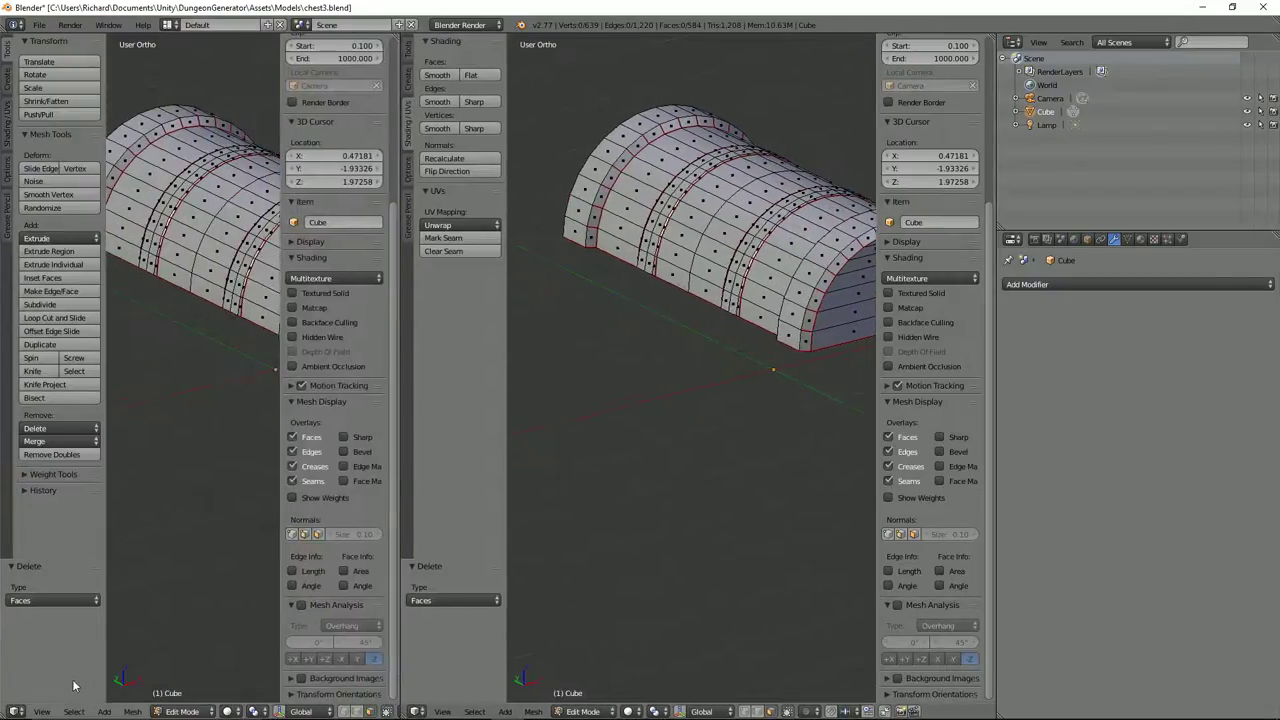
left_click(16, 711)
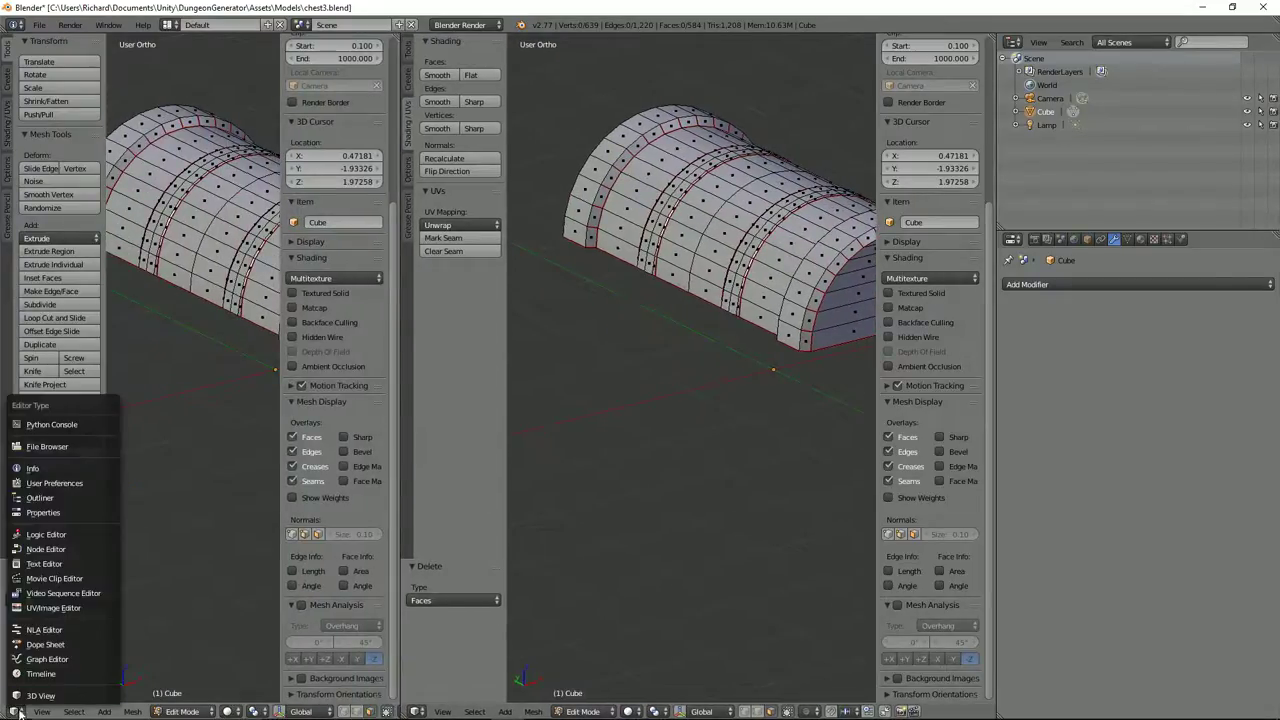
left_click(45, 608)
key("a")
scroll(184, 431, "up", 5)
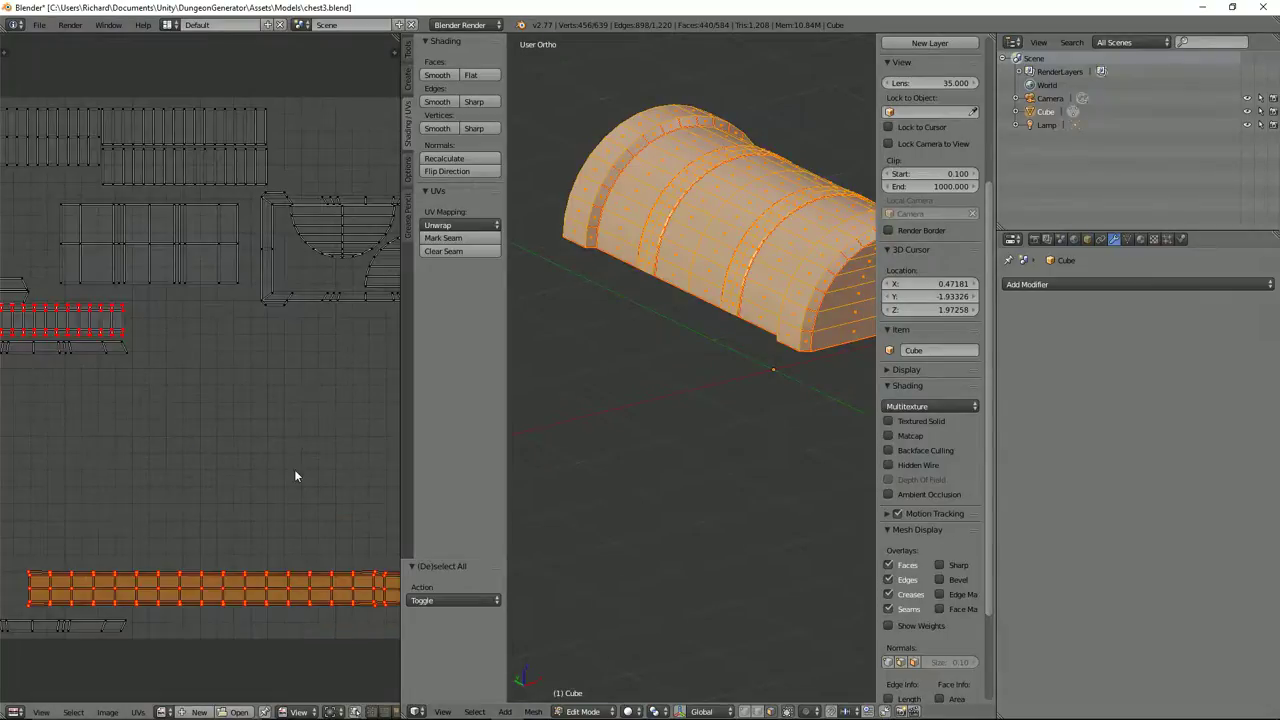
Turn on the stretch overlay for the UV islands.
key("n")
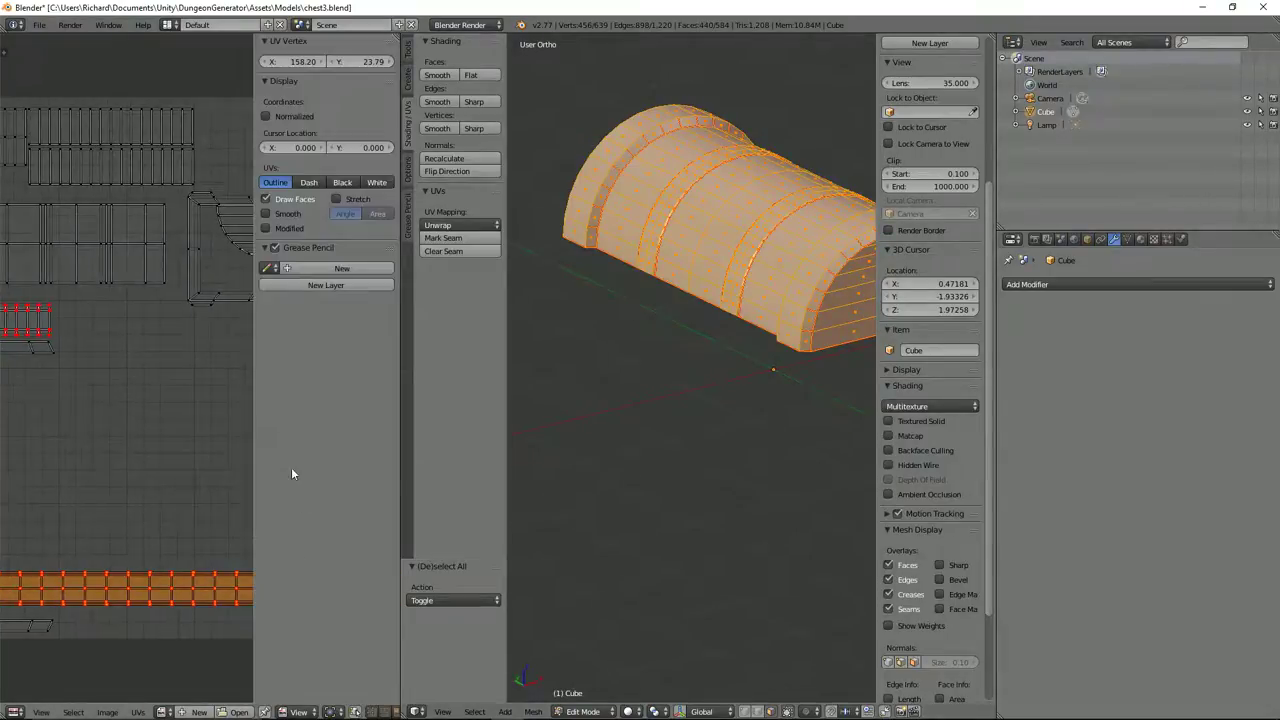
left_click(337, 202)
scroll(150, 539, "down", 2)
scroll(167, 485, "up", 1)
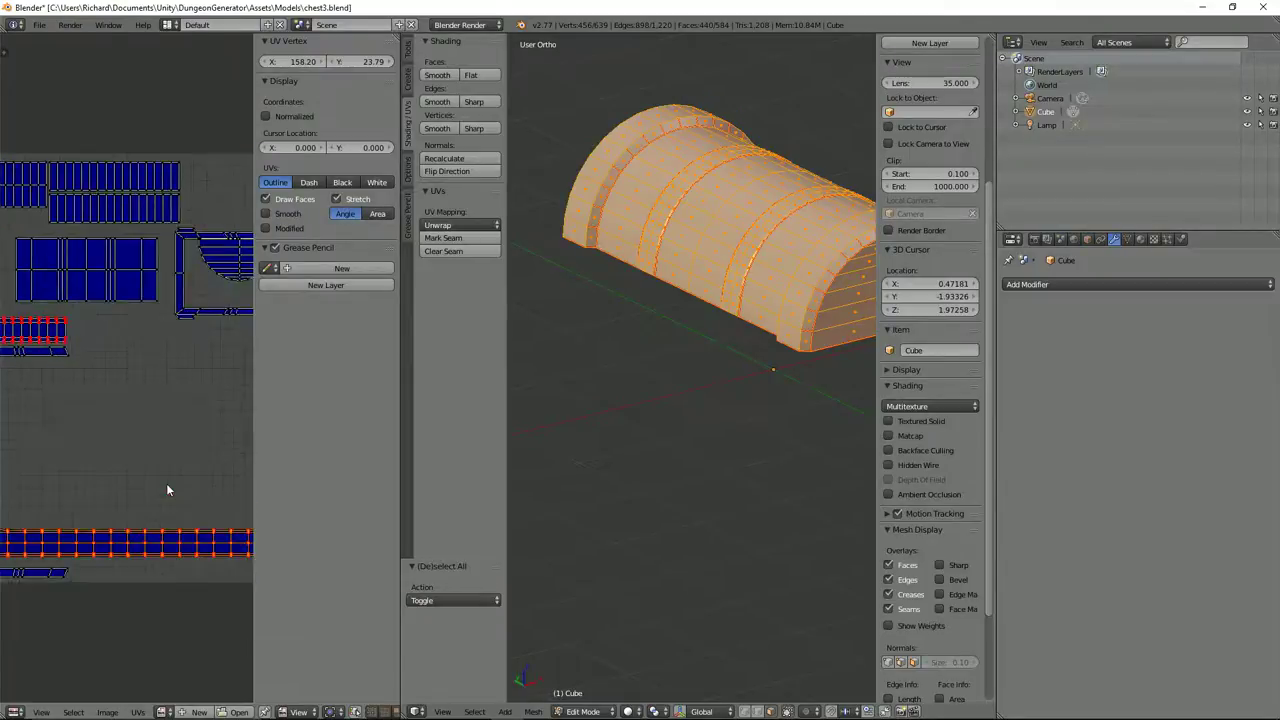
Inspect the long strap island in the maximized UV editor, test-moving it to check for an overlapping island beneath.
key("ctrl+space")
scroll(557, 575, "up", 5)
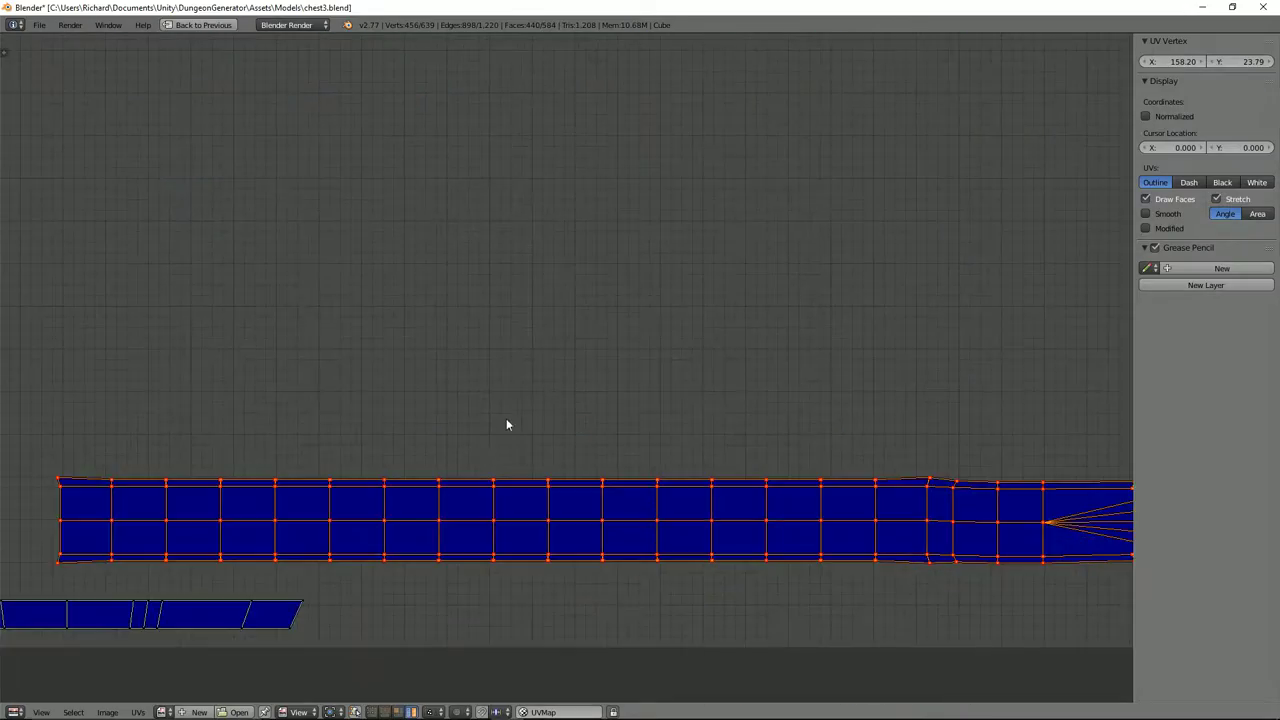
key("ctrl+Tab")
key("Escape")
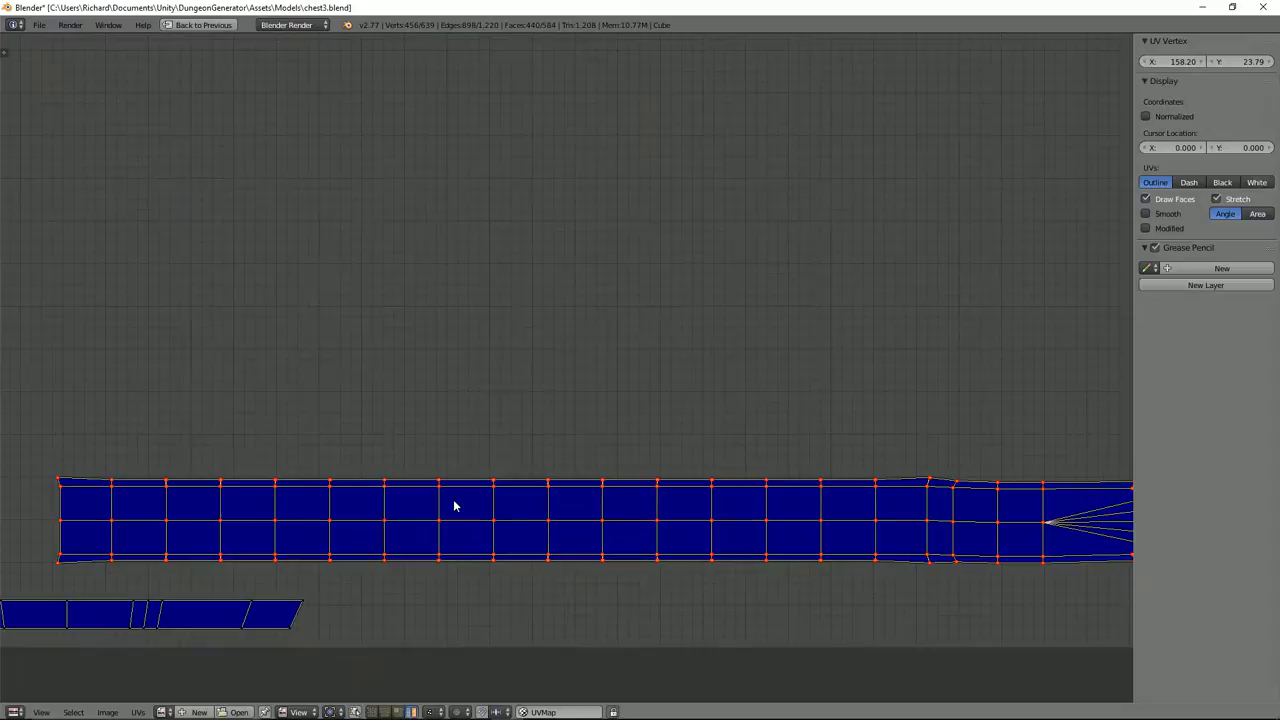
key("Home")
key("ctrl+Tab")
left_click(441, 502)
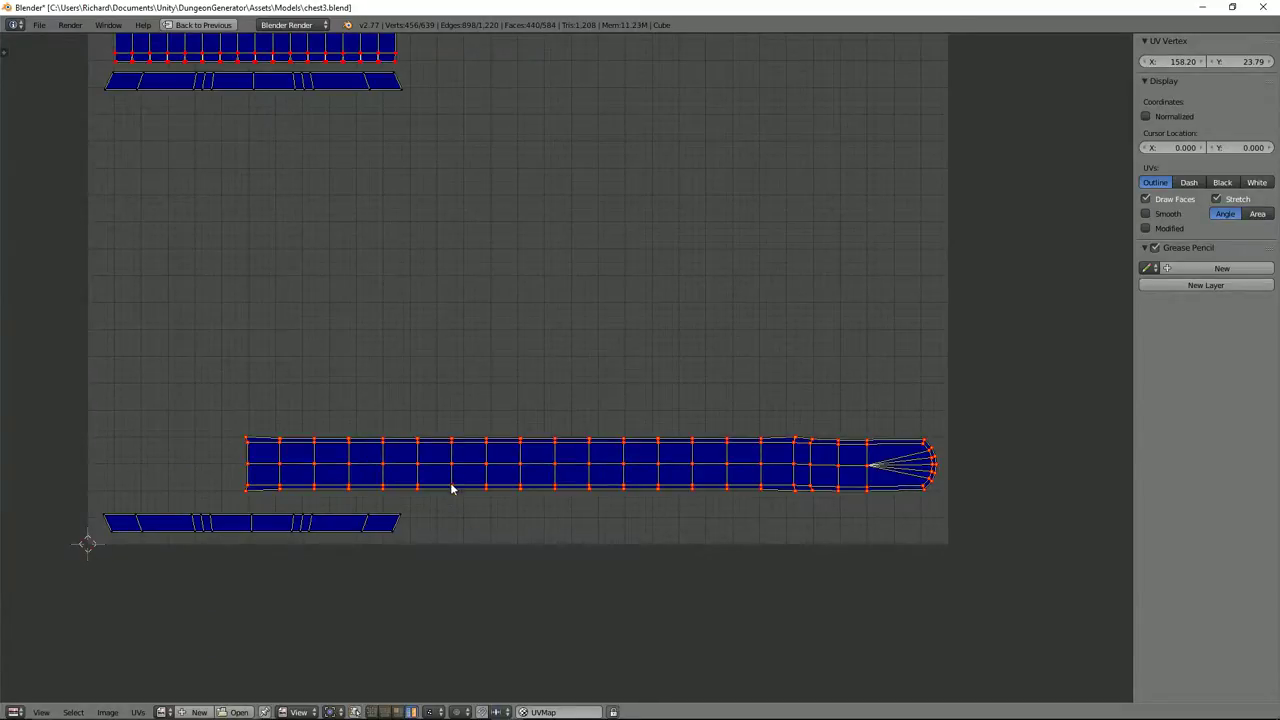
key("g")
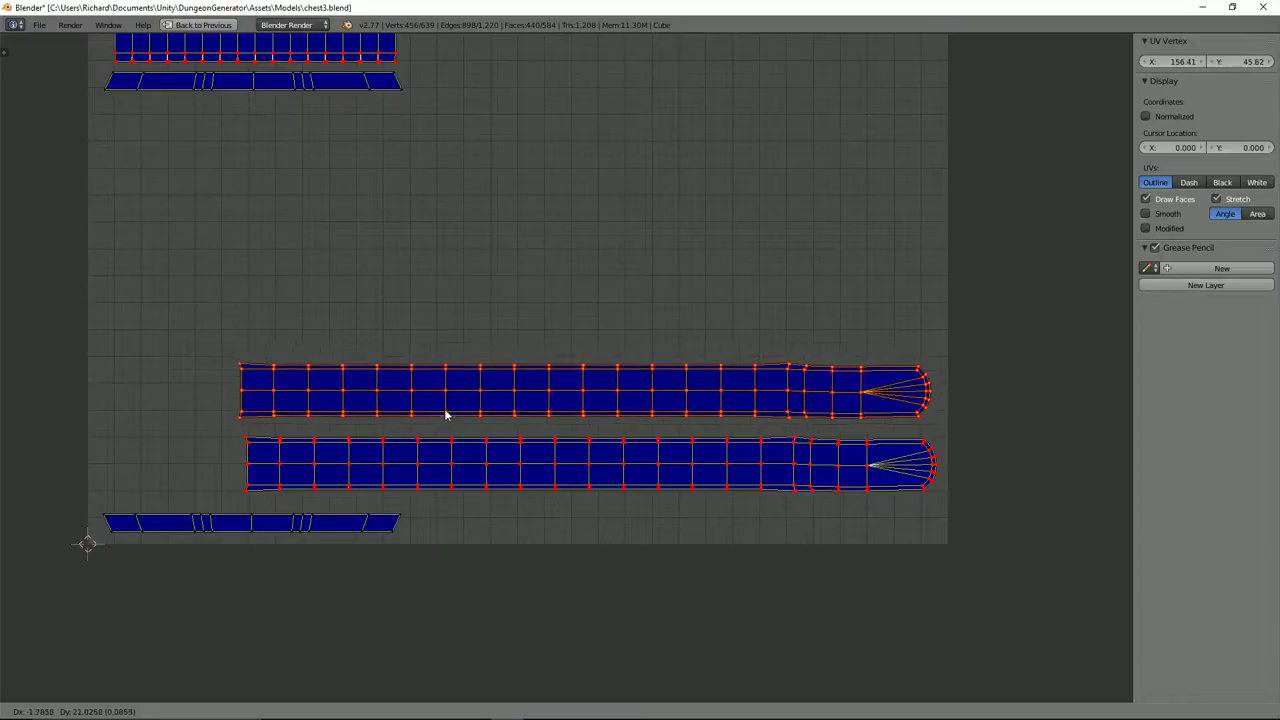
right_click(444, 412)
scroll(377, 457, "up", 3)
scroll(340, 457, "down", 3)
key("ctrl+Up")
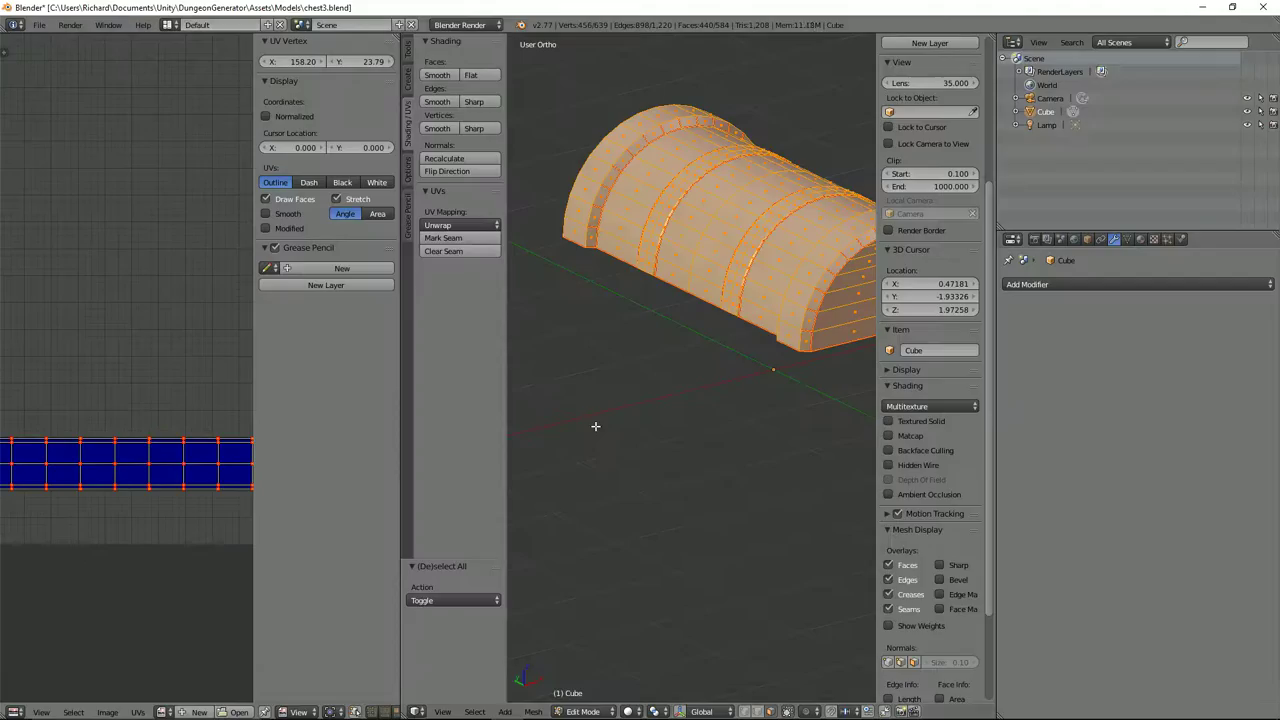
Examine the isolated lid from the front and below, including its underside and the remaining hanging strap.
scroll(689, 366, "up", 3)
middle_click_drag(694, 331, 704, 279)
scroll(748, 337, "up", 5)
middle_click_drag(748, 337, 740, 343)
scroll(740, 343, "down", 2)
scroll(789, 413, "down", 3)
middle_click_drag(789, 413, 691, 398)
scroll(717, 417, "up", 3)
scroll(724, 410, "down", 3)
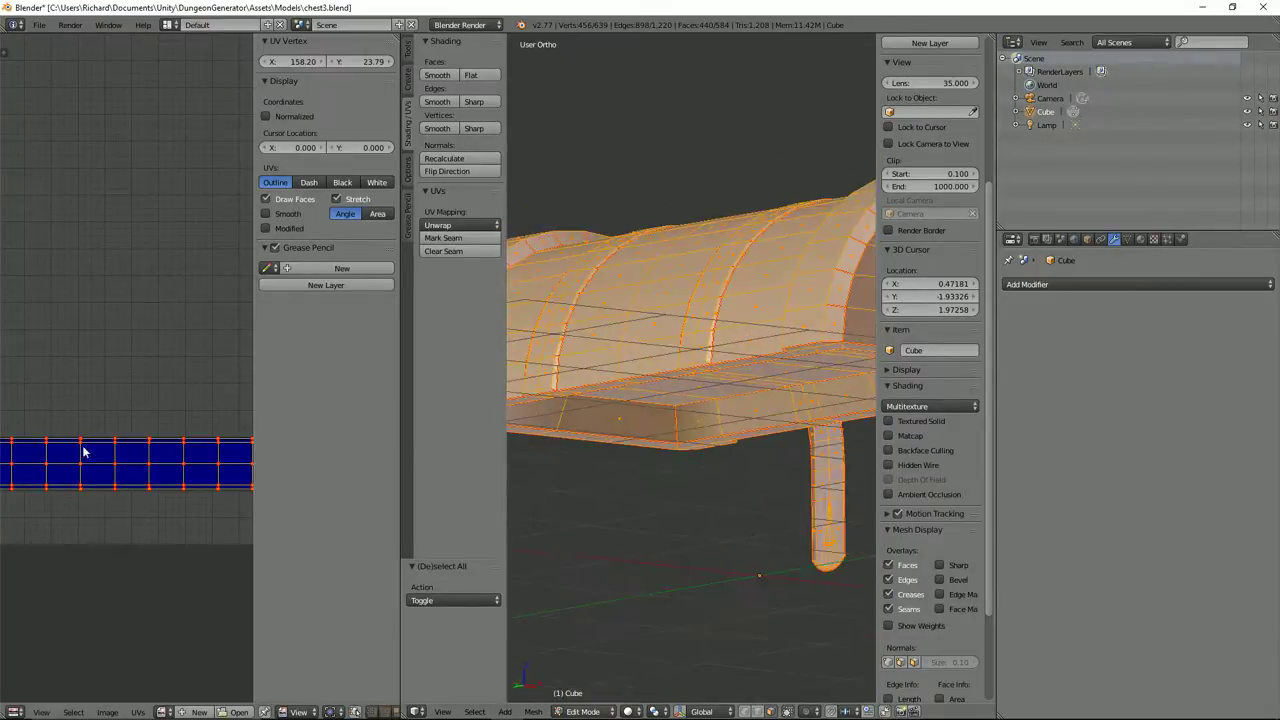
scroll(45, 474, "down", 3)
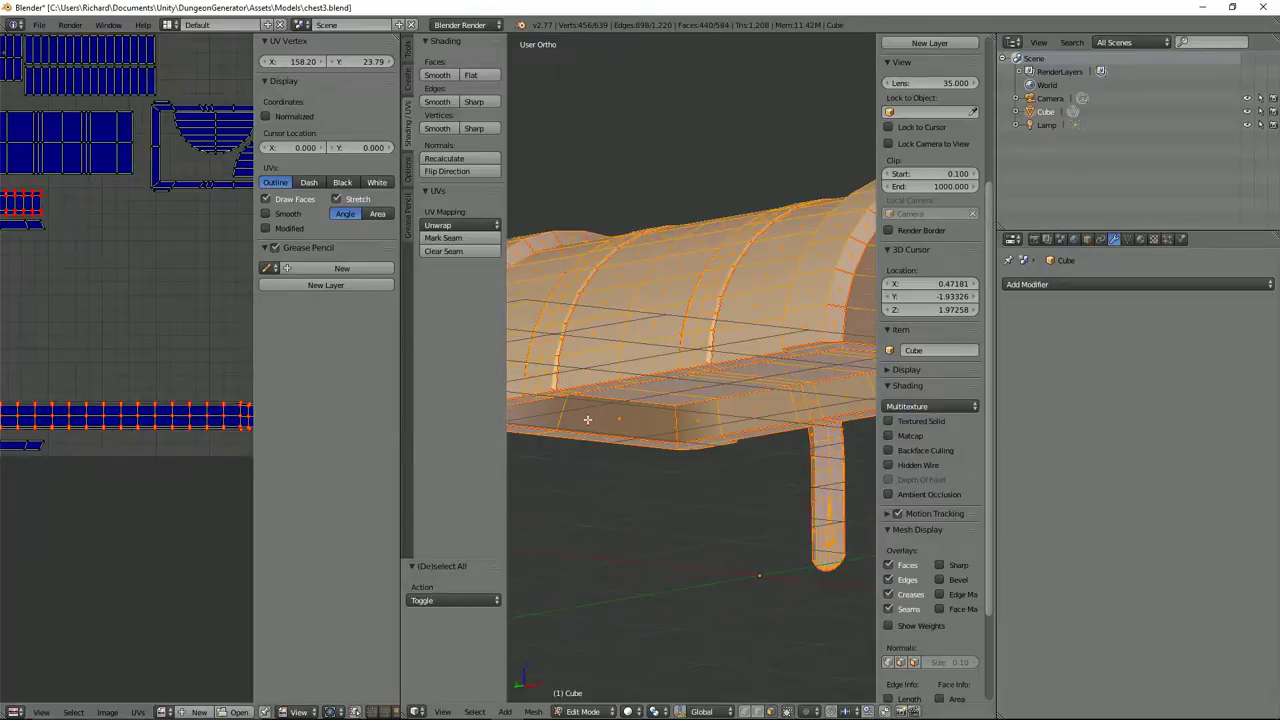
scroll(586, 423, "down", 3)
mouse_move(586, 423)
middle_mouse_down()
mouse_move(589, 447)
mouse_move(610, 425)
middle_mouse_up()
scroll(720, 375, "up", 2)
scroll(721, 372, "down", 2)
Reveal the hidden chest geometry and select both end faces of the first hinge.
key("alt+h")
scroll(730, 370, "up", 4)
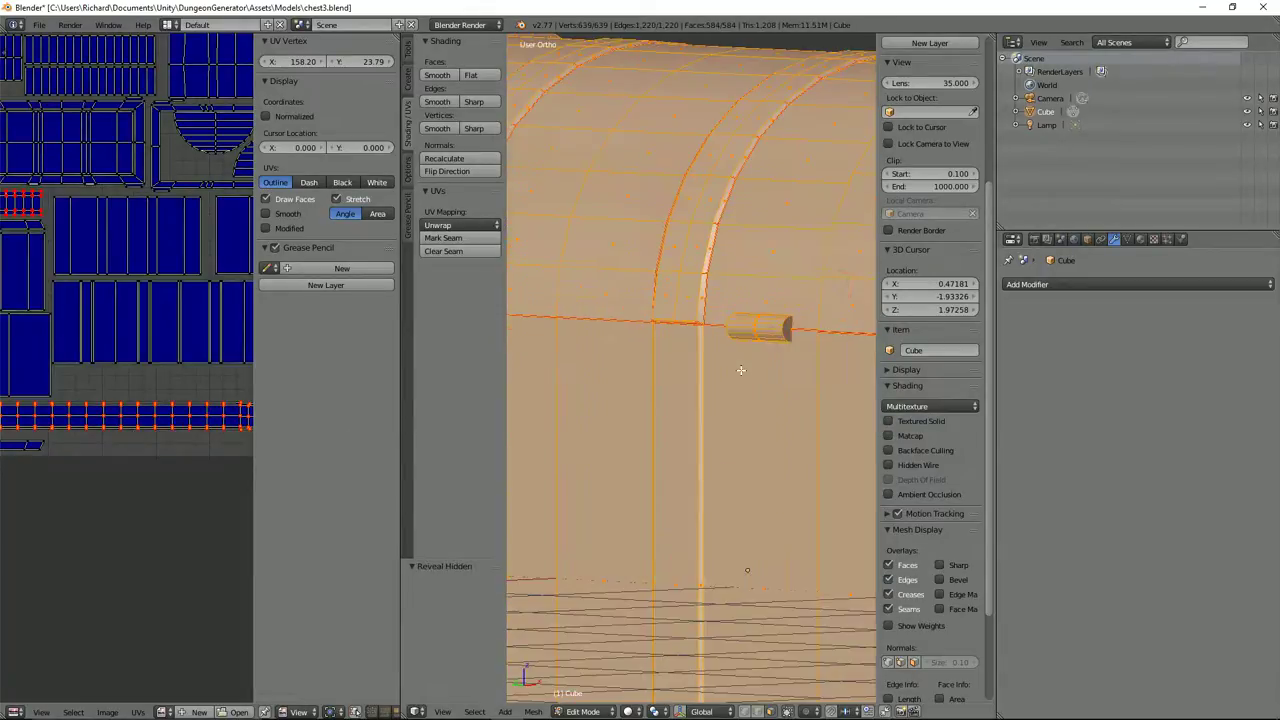
middle_click_drag(795, 371, 702, 438)
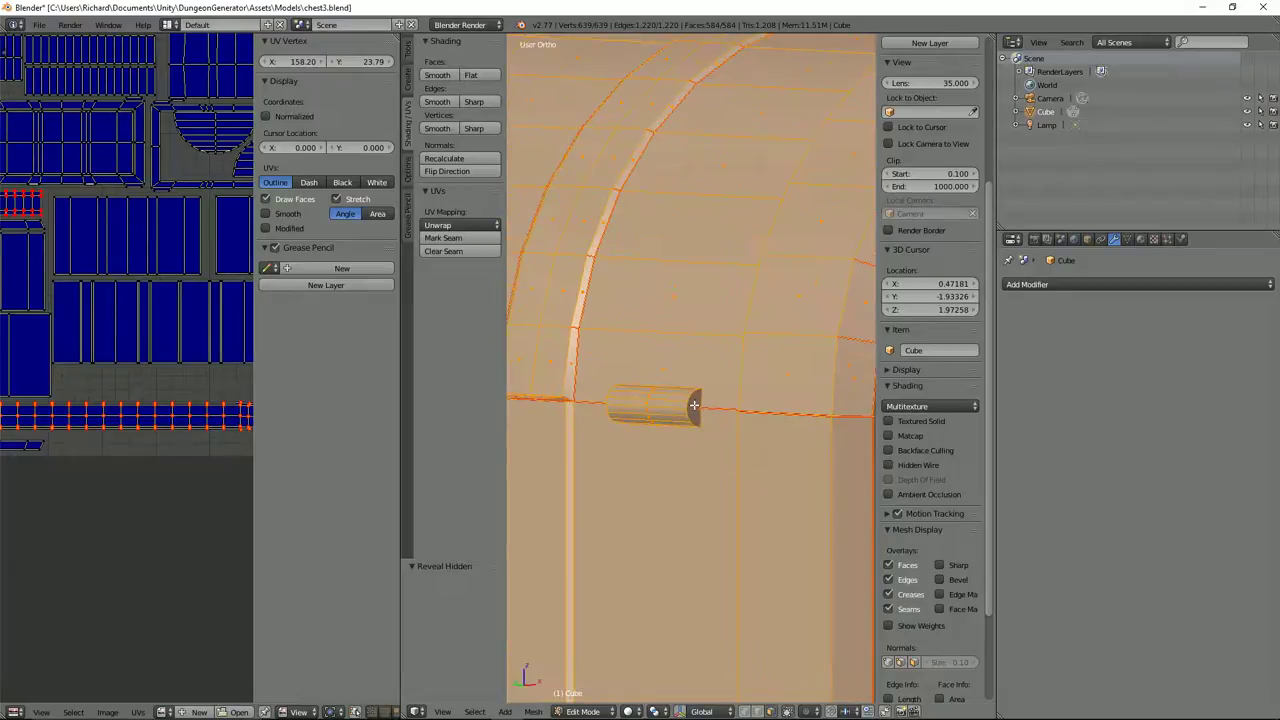
right_click(697, 399)
middle_click_drag(677, 400, 806, 408)
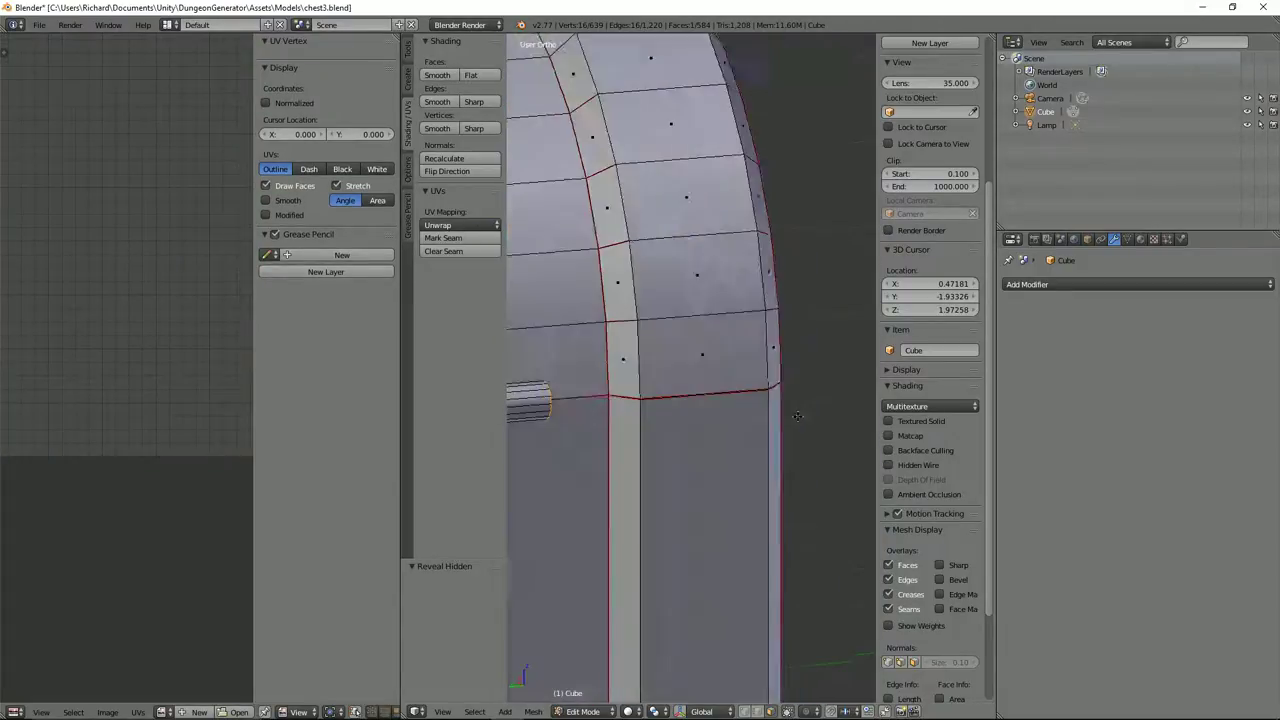
scroll(666, 420, "down", 3)
middle_click_drag(598, 393, 712, 401, "shift")
right_click(677, 394, "shift")
key("ctrl+z")
right_click(679, 394, "shift")
scroll(677, 398, "down", 2)
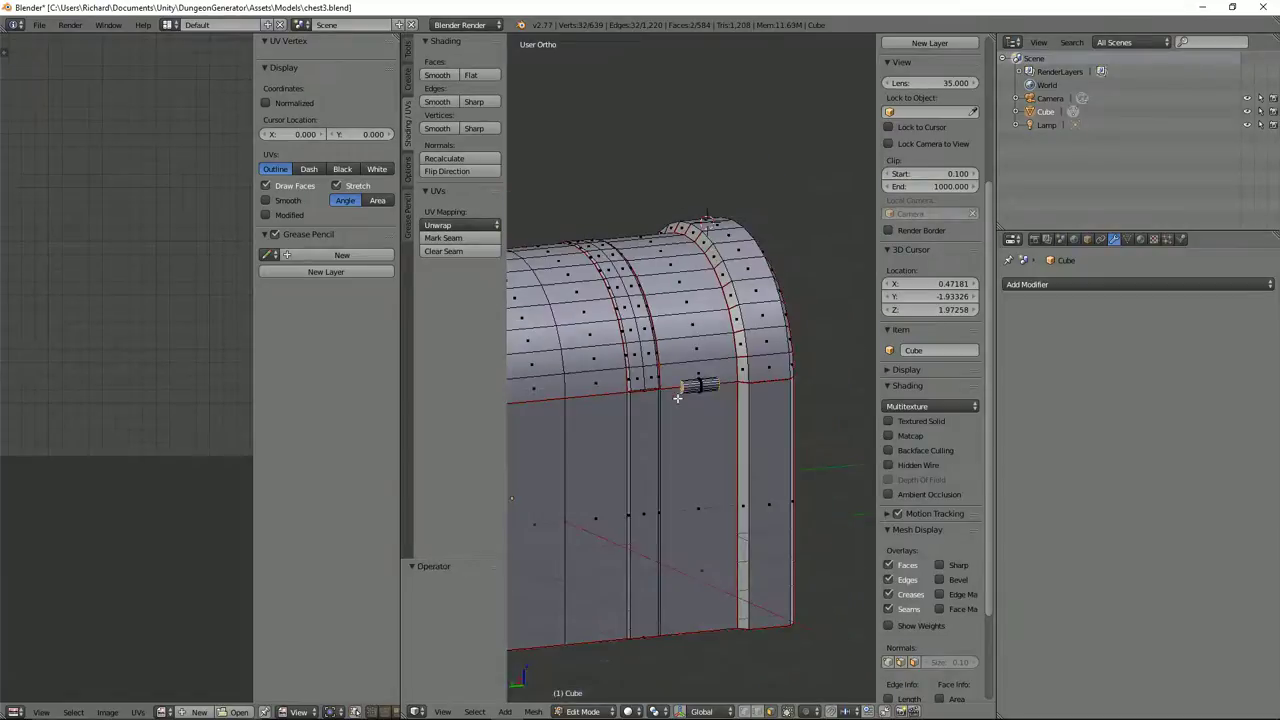
Add both end faces of the second hinge to the selection and mark the edges of all four end faces as seams.
middle_click_drag(697, 405, 543, 421)
scroll(678, 412, "up", 3)
right_click(654, 445, "shift")
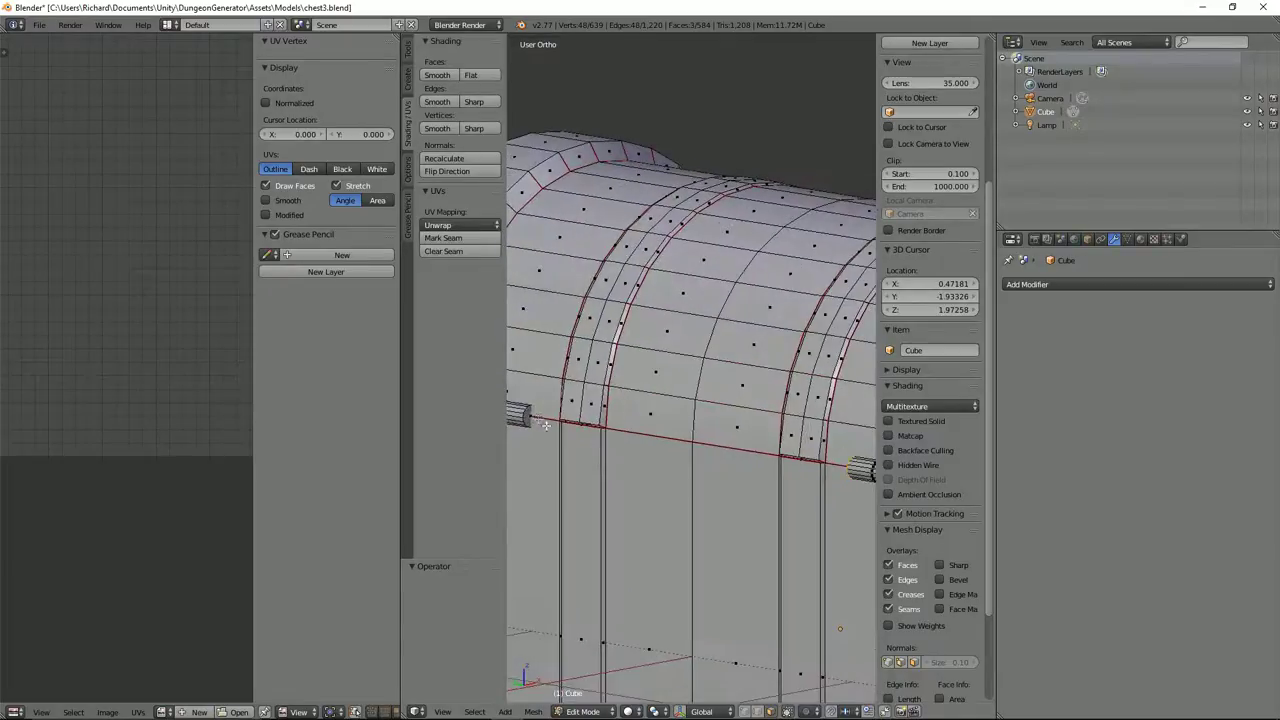
right_click(527, 416, "shift")
key("ctrl+e")
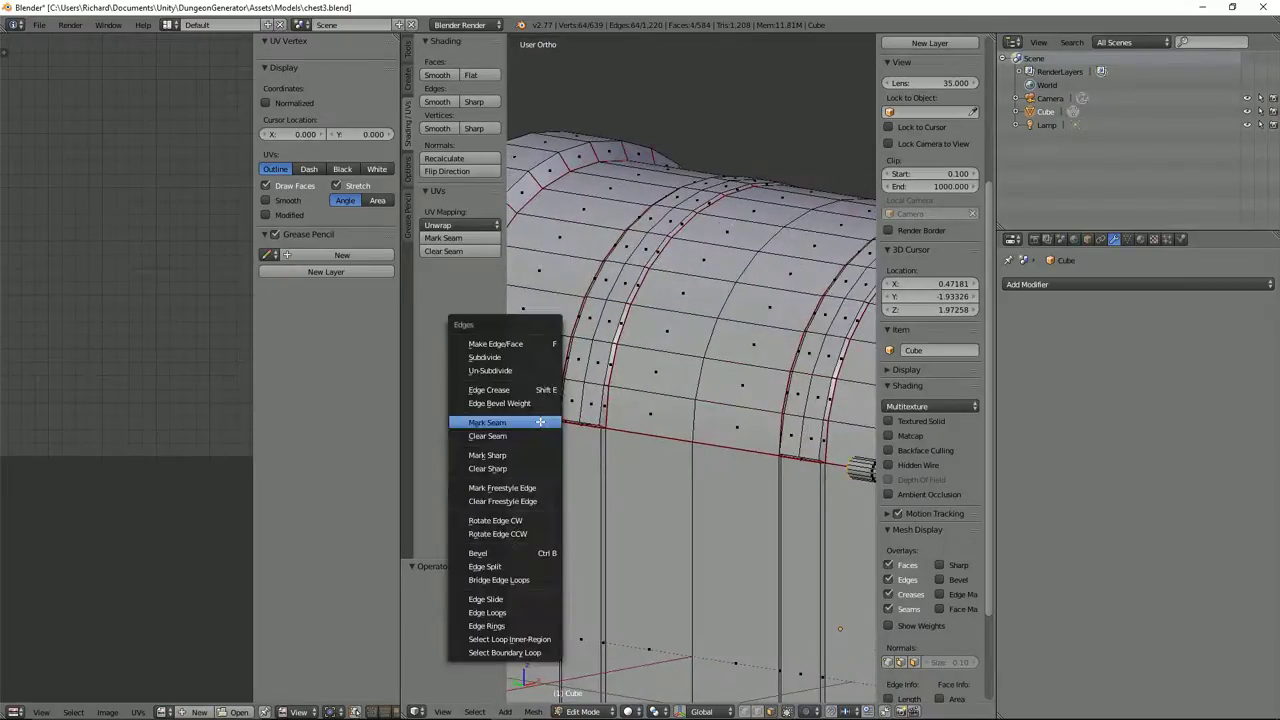
left_click(540, 422)
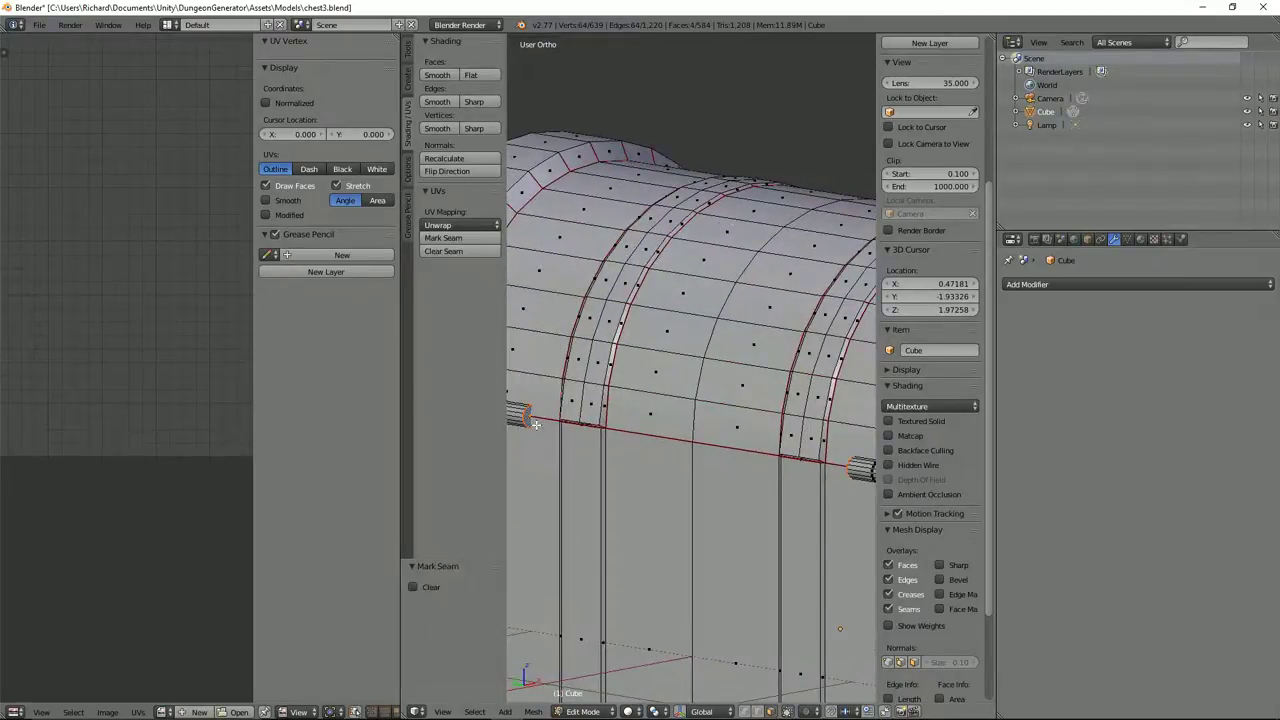
Select all connected geometry of both hinges and hide the rest of the chest.
middle_click_drag(570, 421, 602, 397)
right_click(579, 392)
key("ctrl+l")
scroll(778, 390, "down", 5)
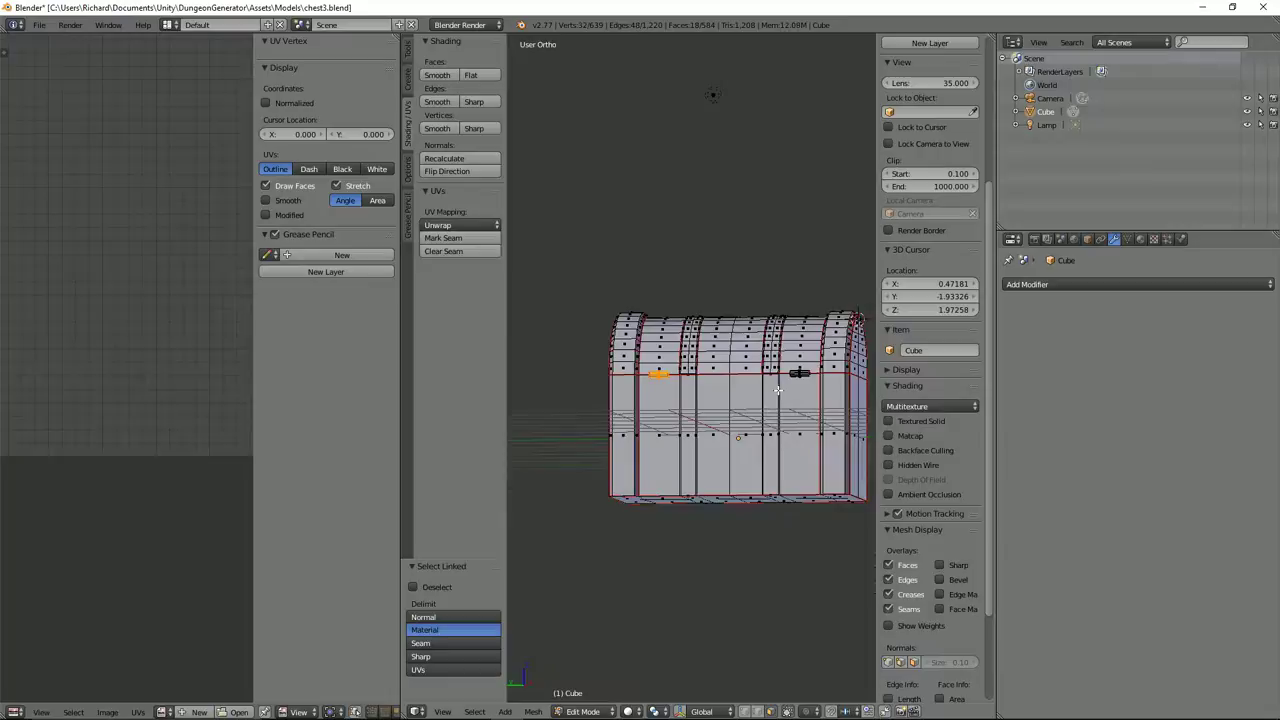
scroll(800, 373, "up", 4)
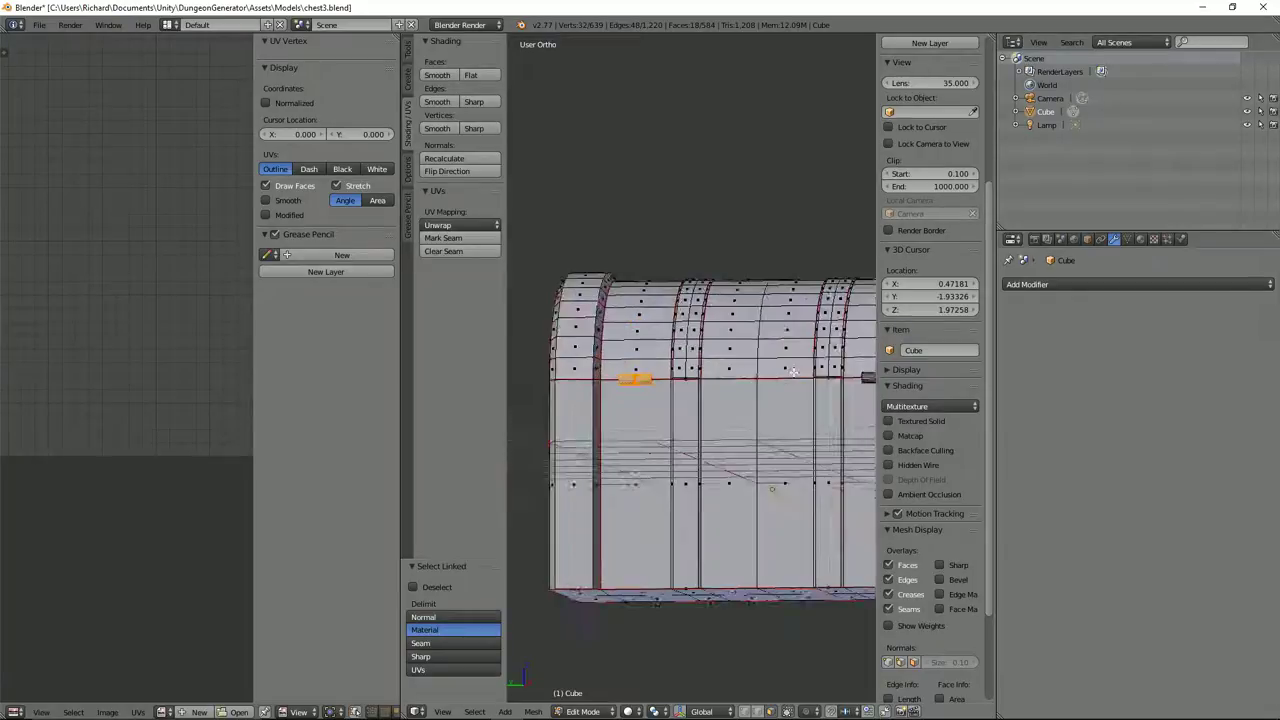
middle_click_drag(826, 386, 729, 394)
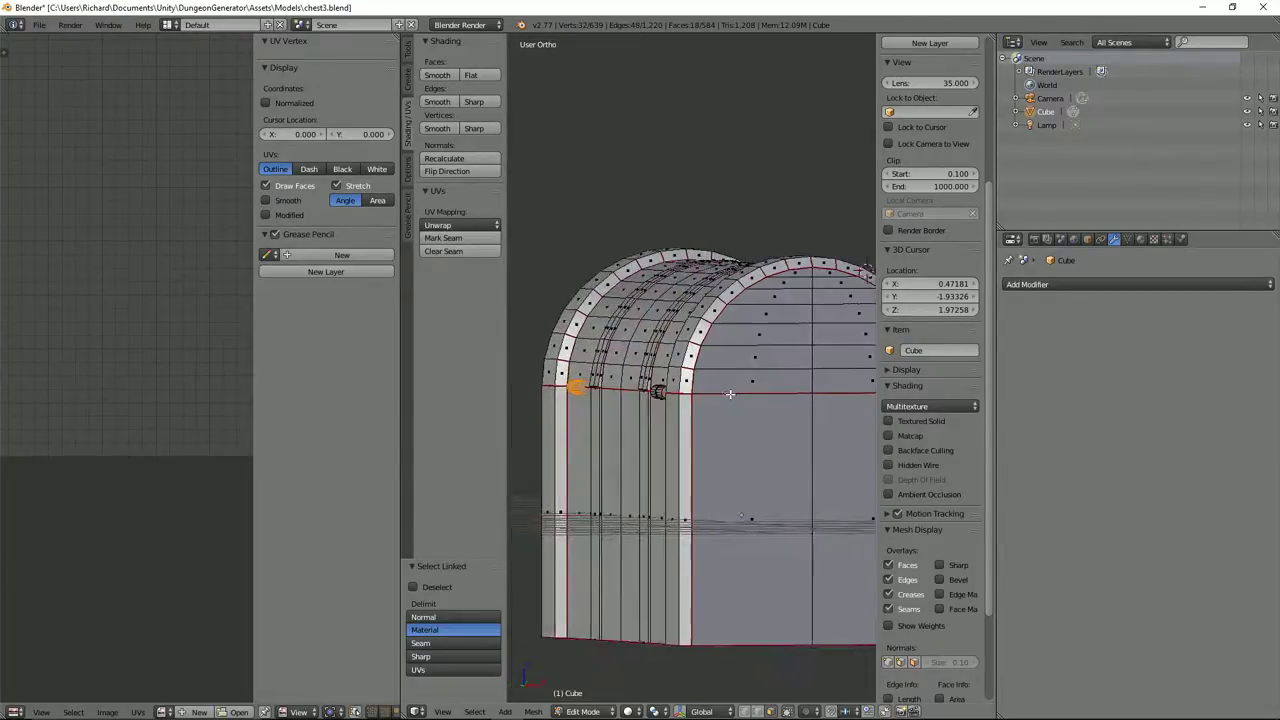
scroll(729, 394, "up", 4)
key("l")
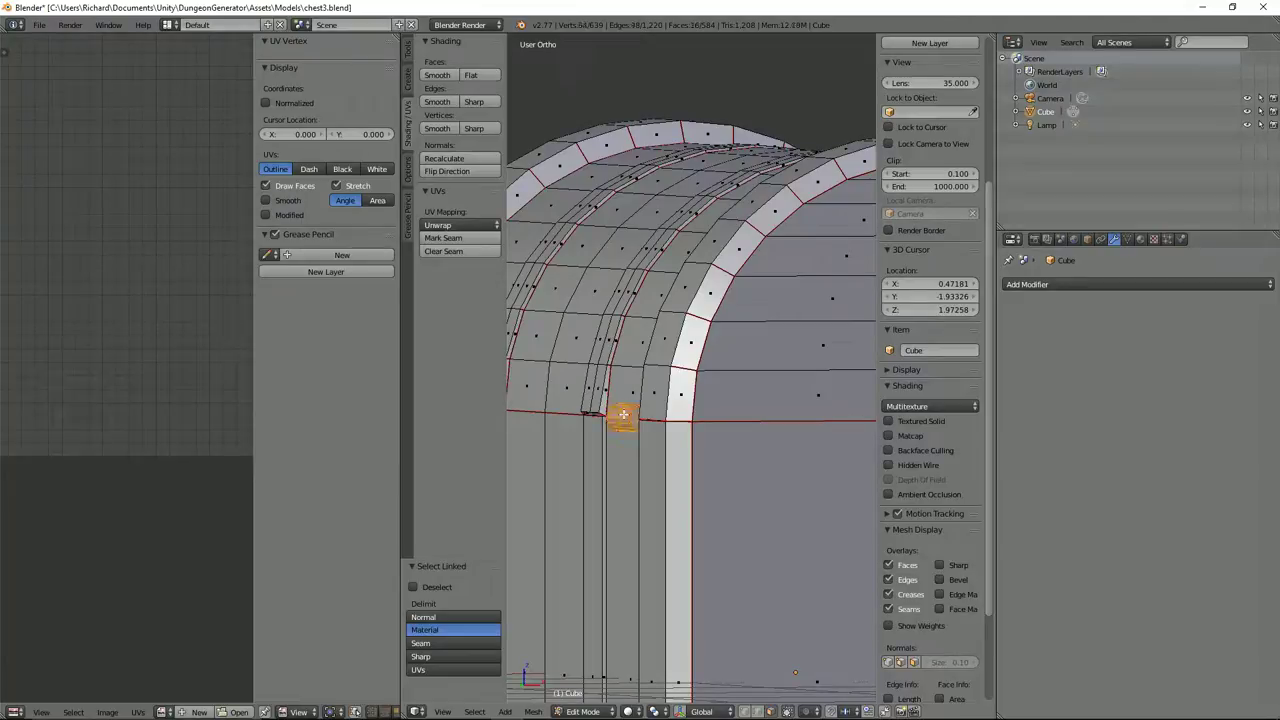
scroll(623, 414, "down", 5)
key("shift+h")
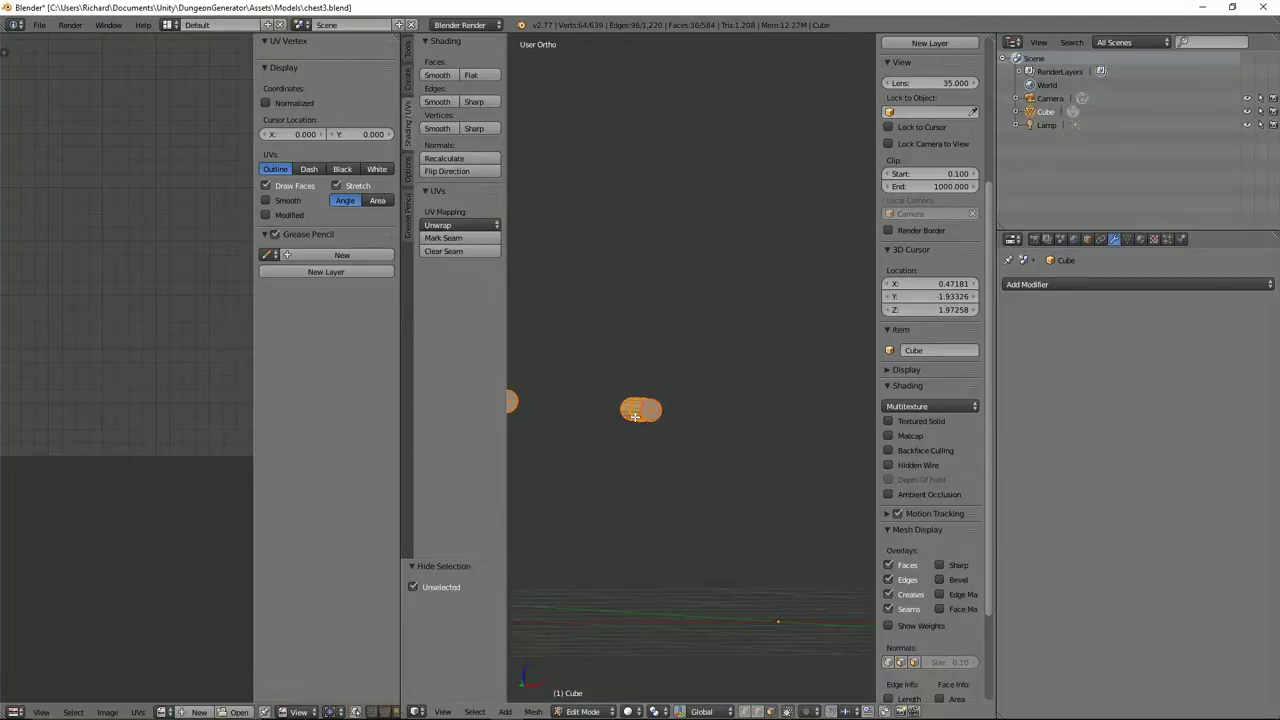
Mark a single lengthwise edge on the underside of one hinge as a seam, working from the bottom view in edge select mode.
key("2")
middle_click_drag(622, 413, 632, 376)
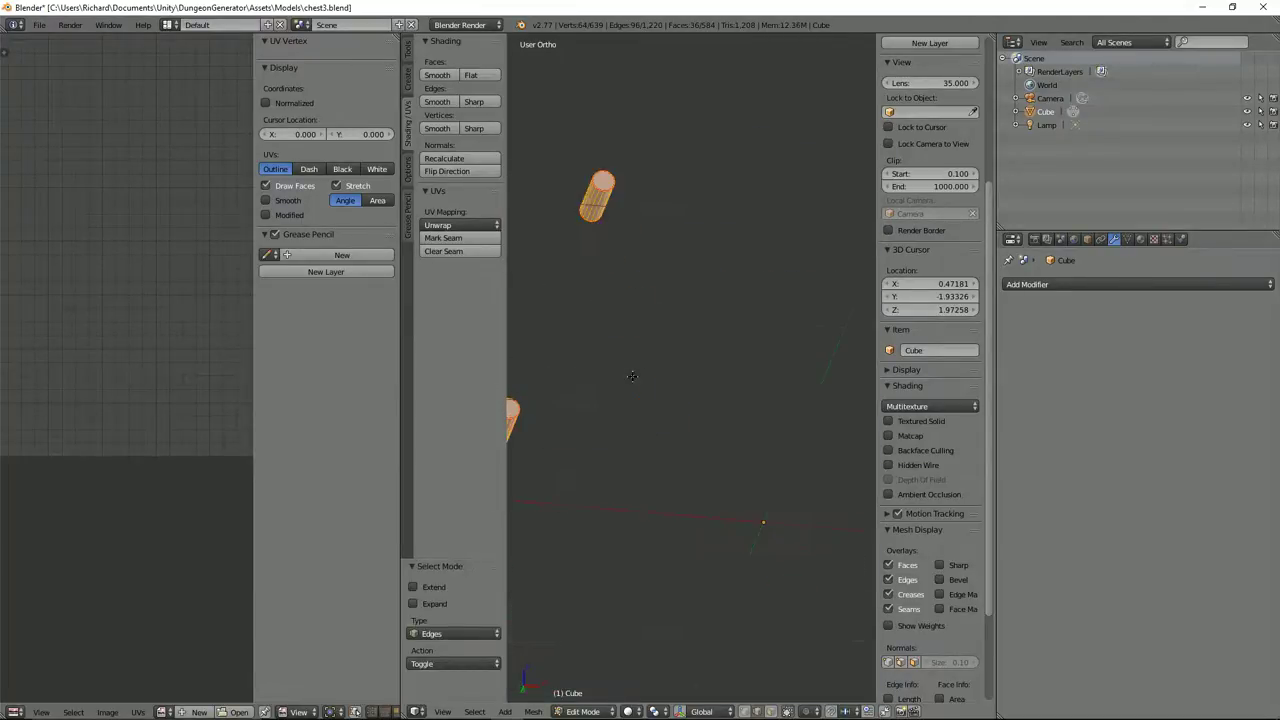
key("ctrl+KP_7")
scroll(623, 377, "down", 3)
middle_click_drag(616, 386, 665, 377, "shift")
scroll(655, 390, "up", 5)
right_click(555, 465)
scroll(558, 353, "down", 3)
middle_click_drag(669, 303, 680, 577, "shift")
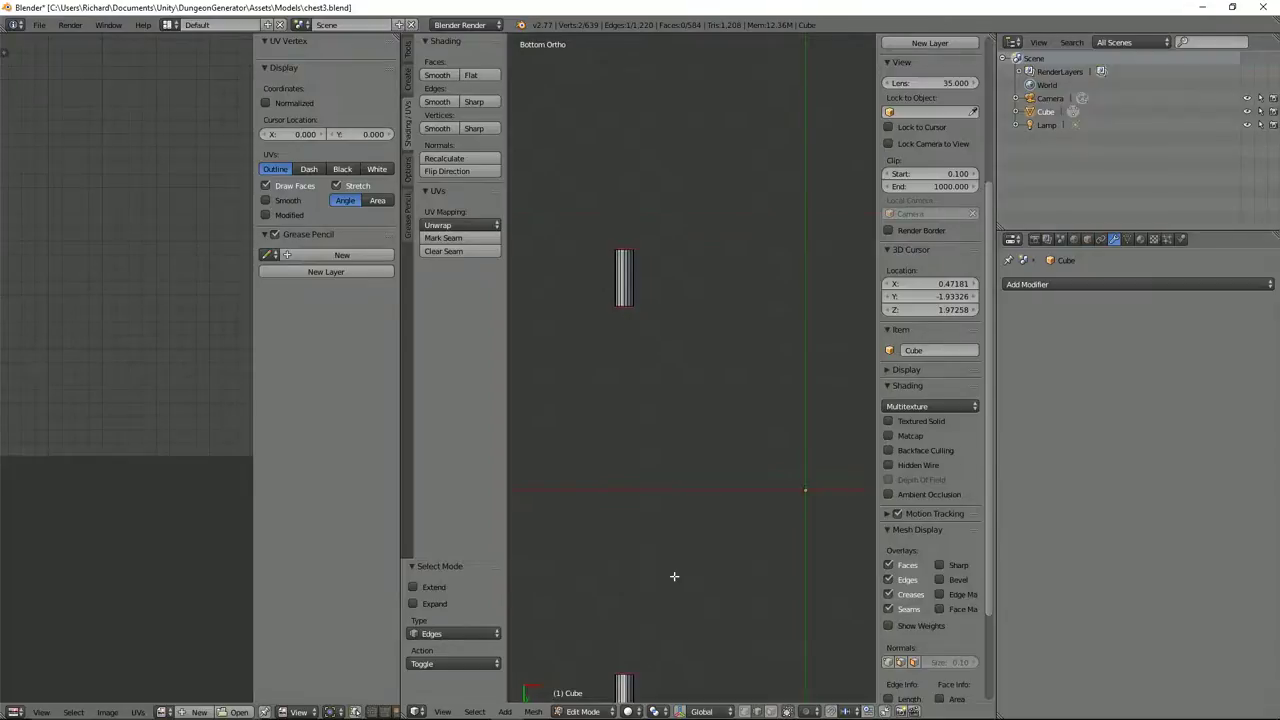
scroll(640, 420, "up", 1)
key("ctrl+e")
left_click(610, 289)
Select both hinges completely and unwrap them.
middle_click_drag(610, 289, 670, 350)
middle_click_drag(664, 447, 661, 405)
key("a")
key("u")
left_click(660, 392)
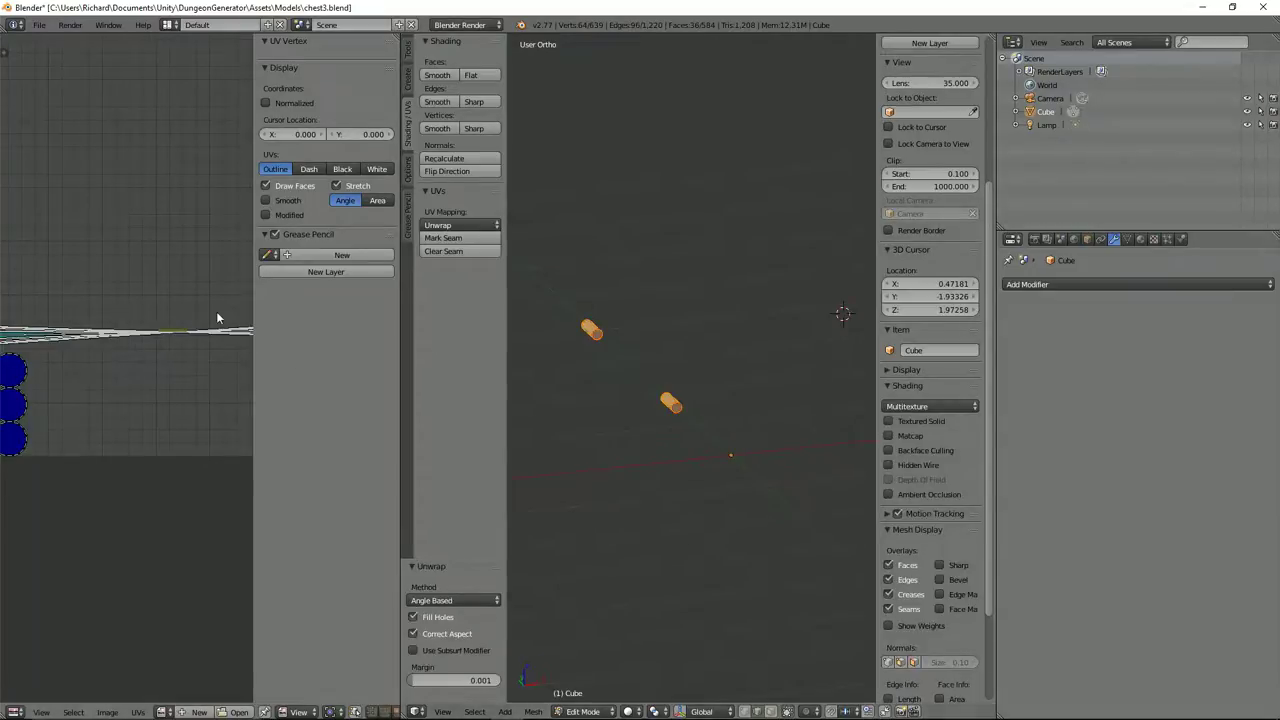
scroll(174, 334, "down", 5)
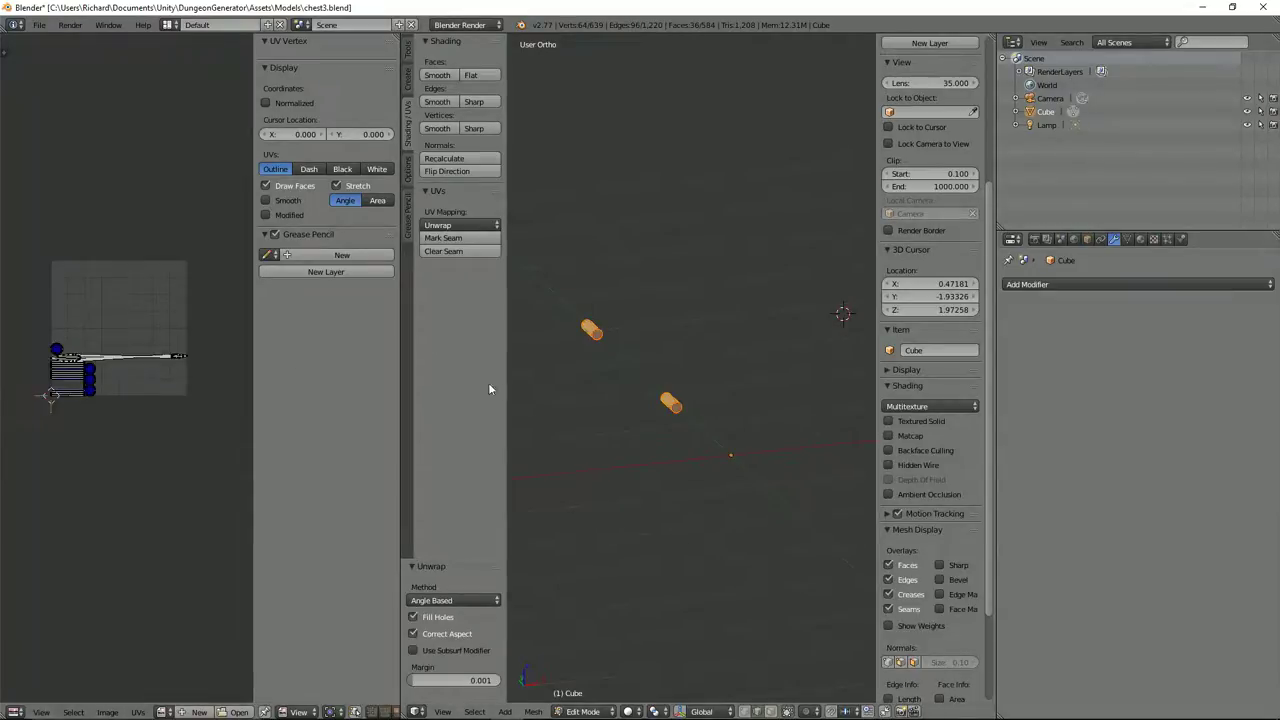
scroll(185, 381, "up", 6)
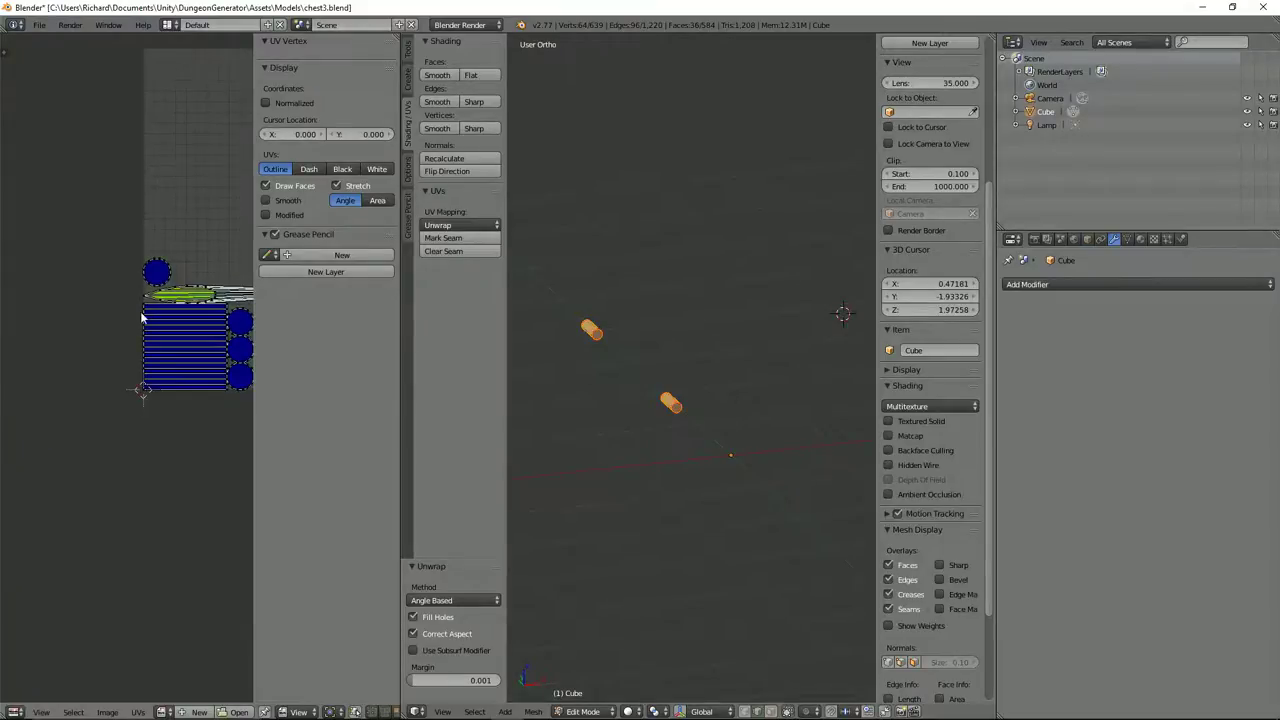
Examine the hinge islands in the maximized UV editor, test-moving the long narrow island and cancelling the move.
middle_click_drag(674, 360, 606, 386)
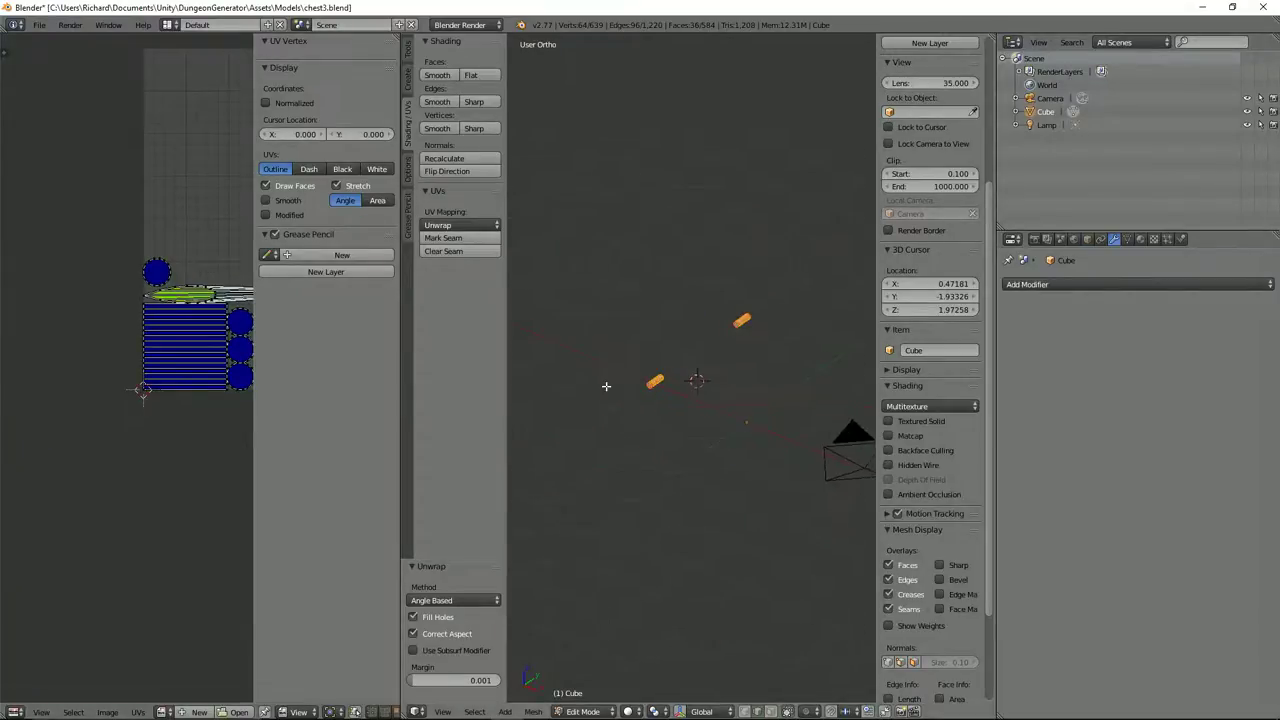
key("ctrl+Up")
scroll(629, 312, "up", 4)
middle_click_drag(629, 312, 212, 437)
right_click(334, 318)
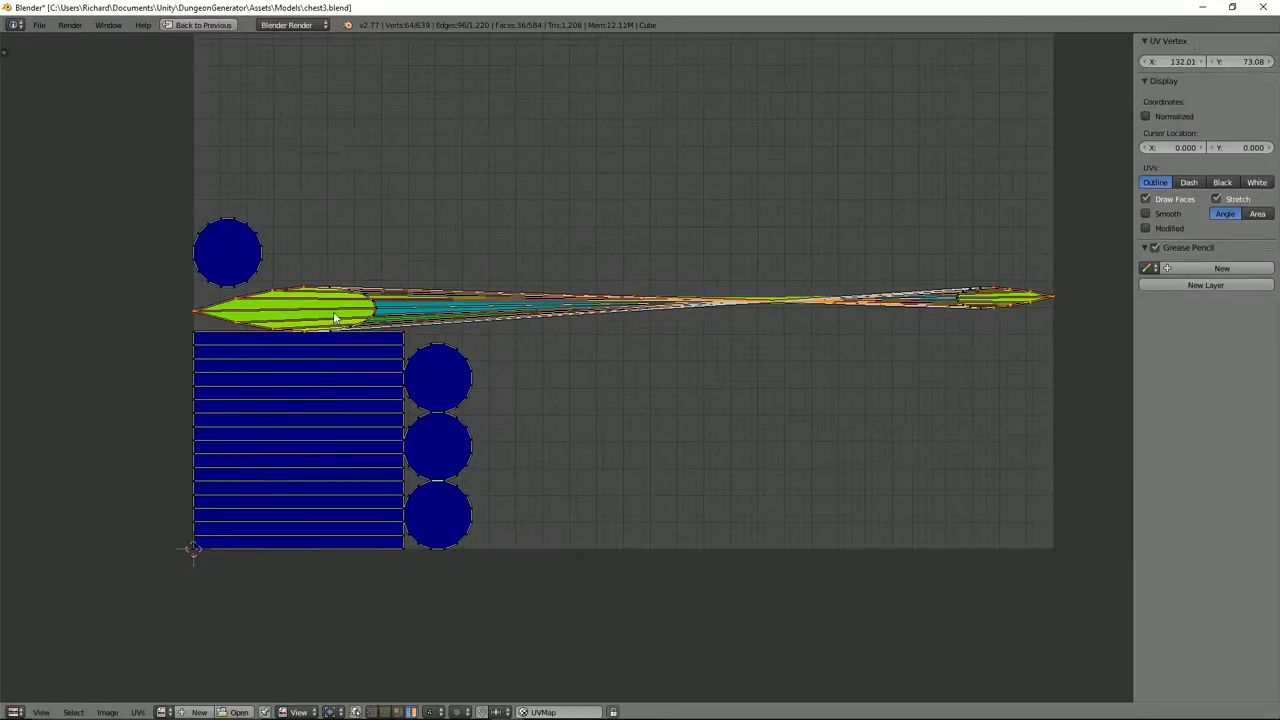
key("g")
right_click(398, 293)
scroll(398, 297, "down", 4)
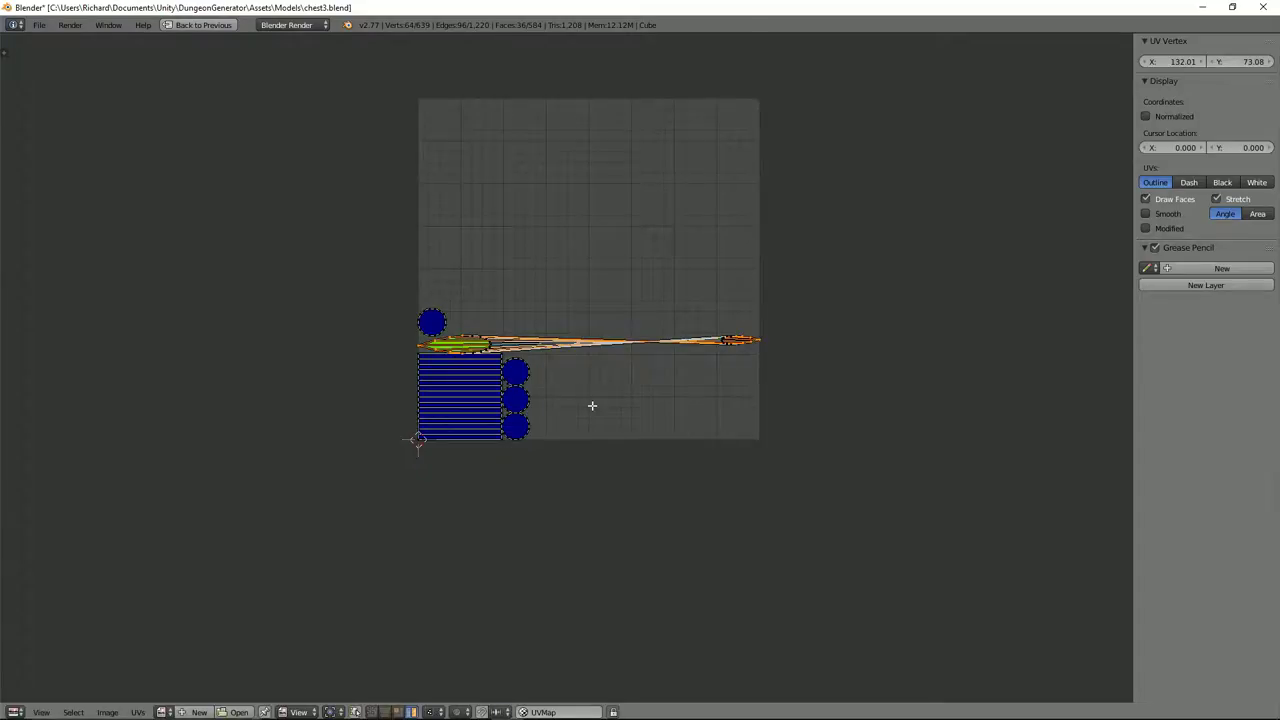
Return to the split layout and reselect both linked hinges in face mode to compare them with their UV islands.
key("ctrl+Up")
scroll(640, 405, "up", 2)
key("a")
key("a")
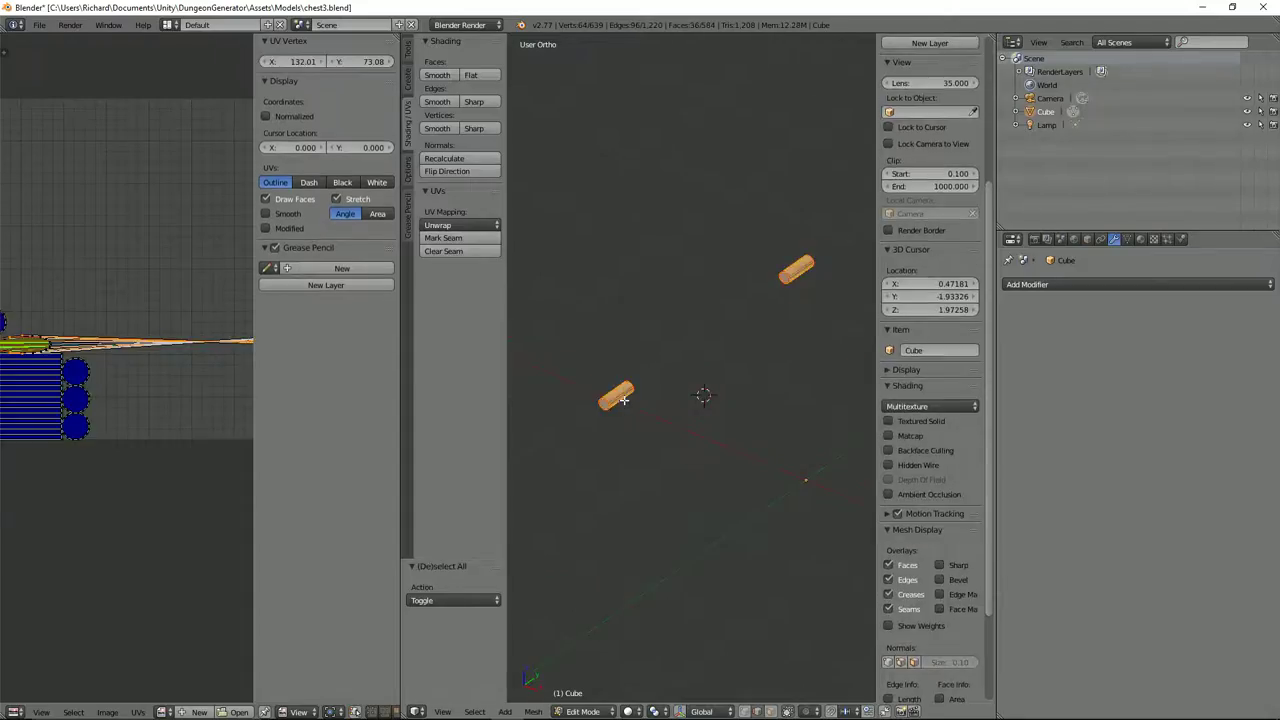
key("a")
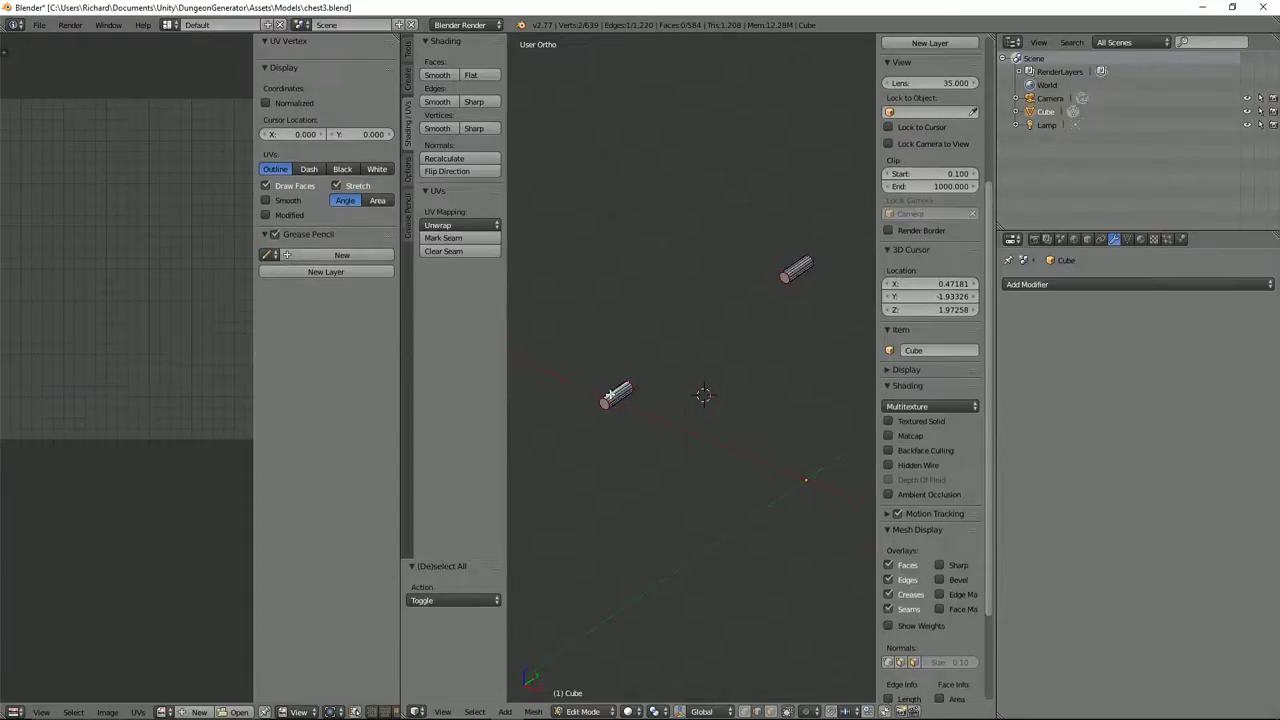
key("3")
scroll(930, 400, "down", 3)
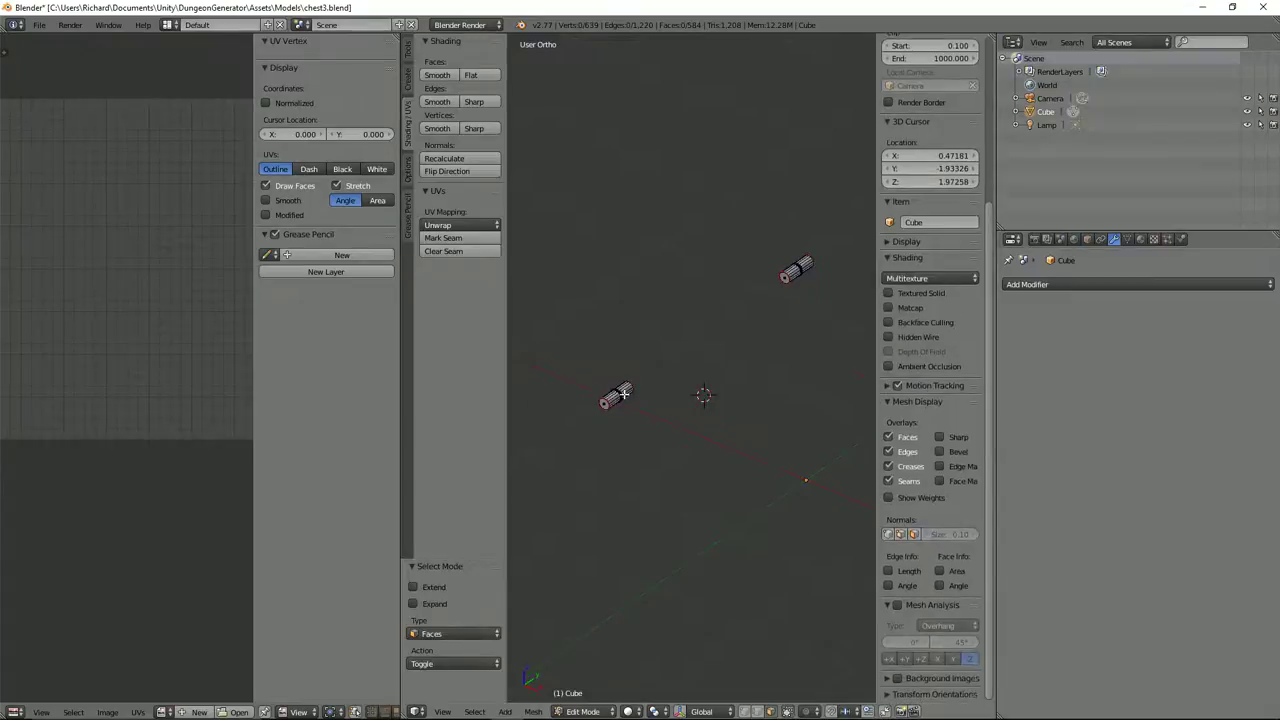
key("l")
key("l")
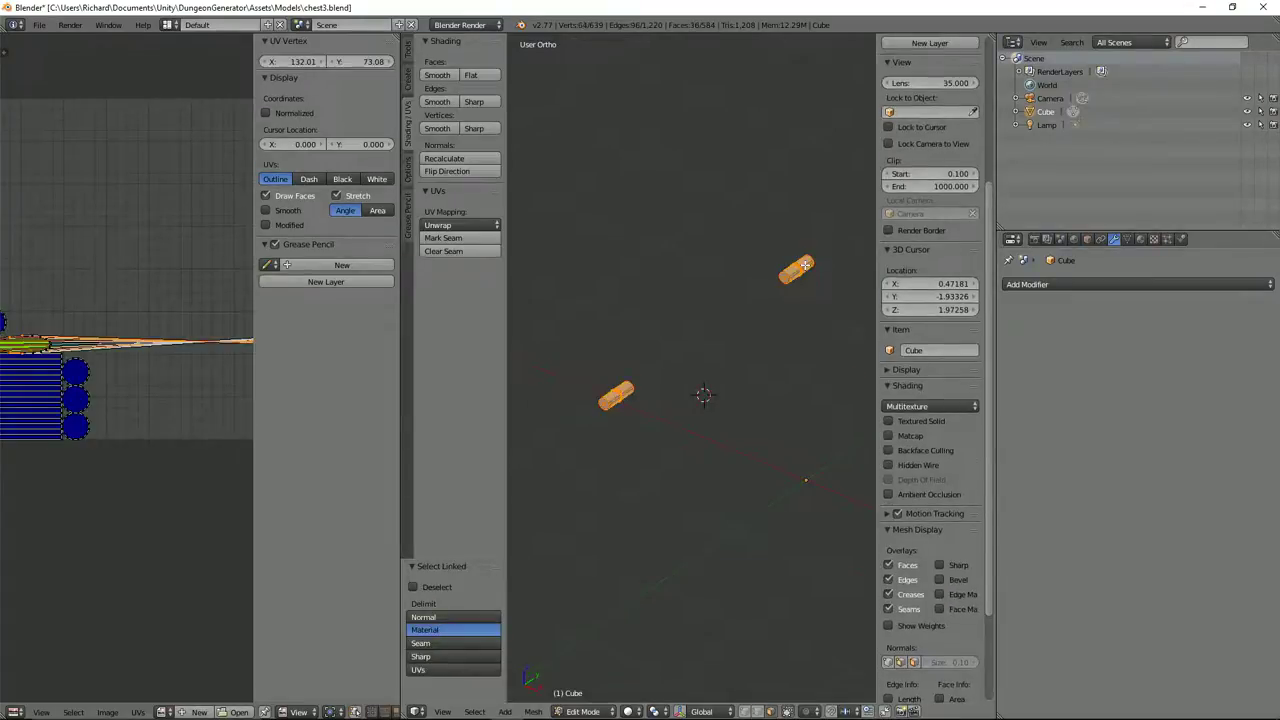
middle_click_drag(805, 239, 534, 217)
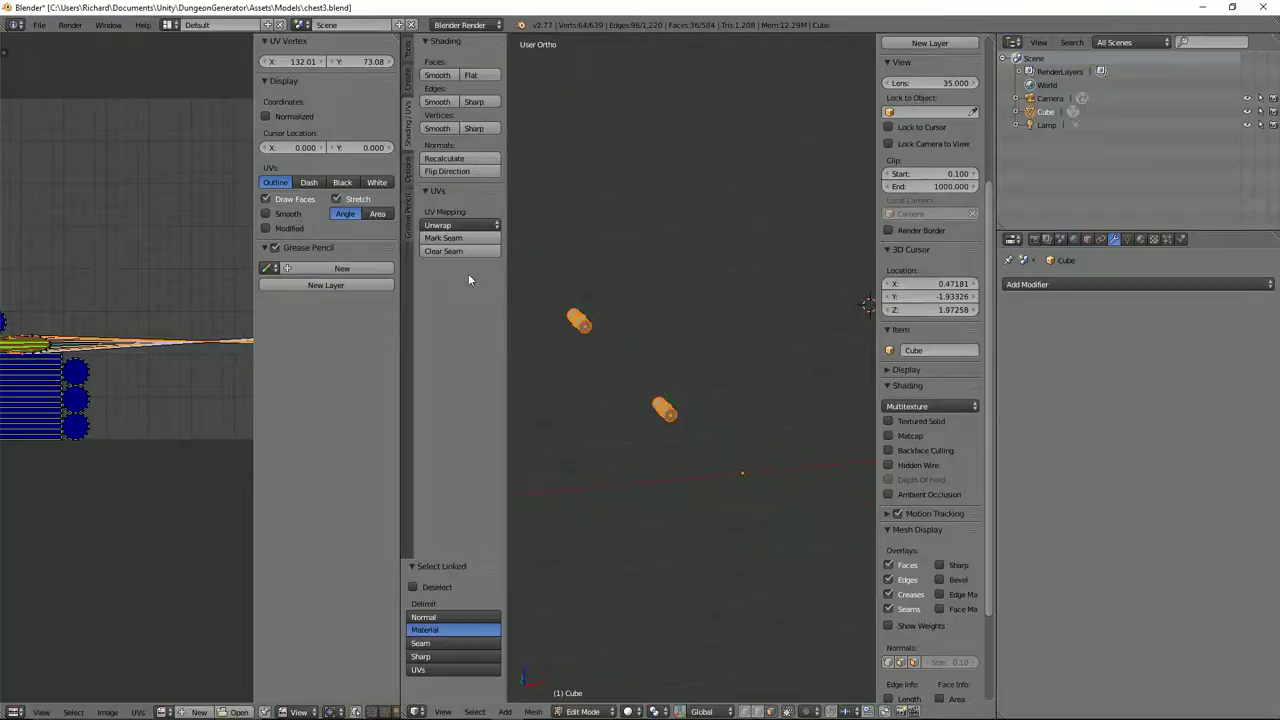
Mark a lengthwise edge on the underside of the other hinge as a seam, using the maximized 3D view from the bottom.
scroll(639, 309, "up", 3)
middle_click_drag(640, 309, 884, 346, "shift")
scroll(862, 368, "up", 2)
right_click(841, 361)
key("ctrl+Up")
middle_click_drag(606, 386, 390, 471)
key("ctrl+Tab")
left_click(422, 366)
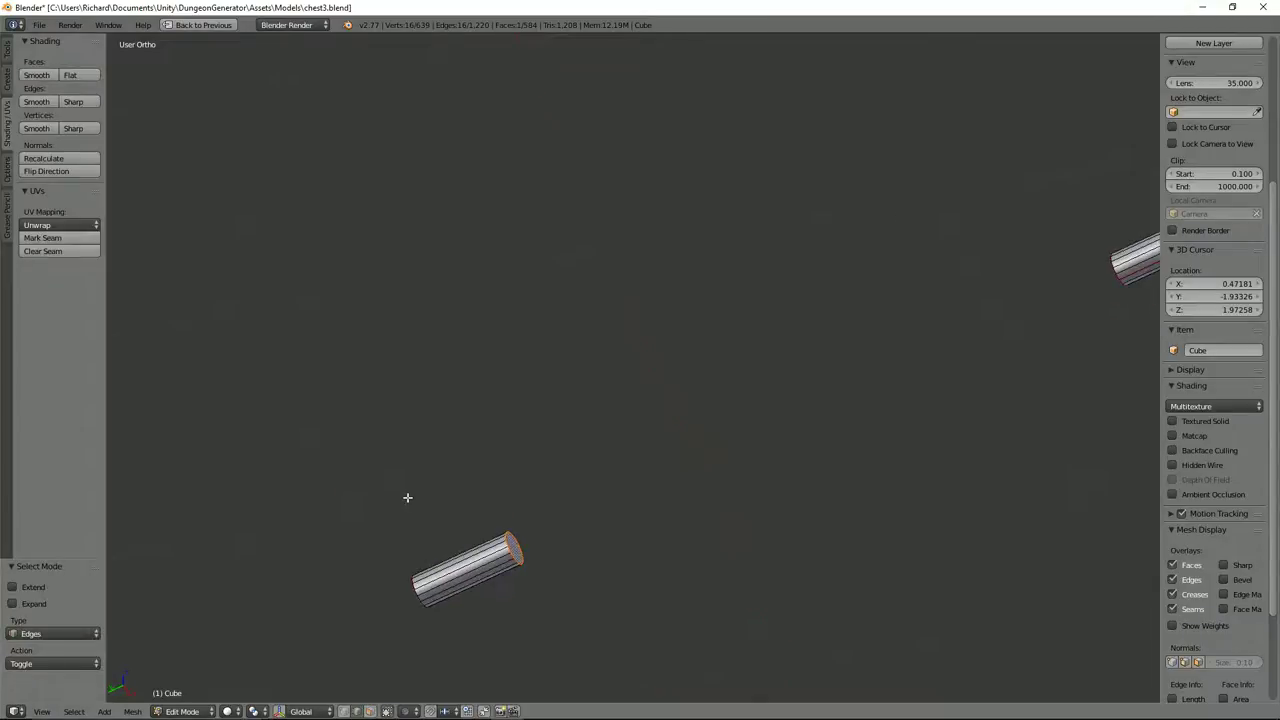
key("ctrl+KP_7")
scroll(848, 632, "down", 1)
right_click(781, 607)
key("ctrl+e")
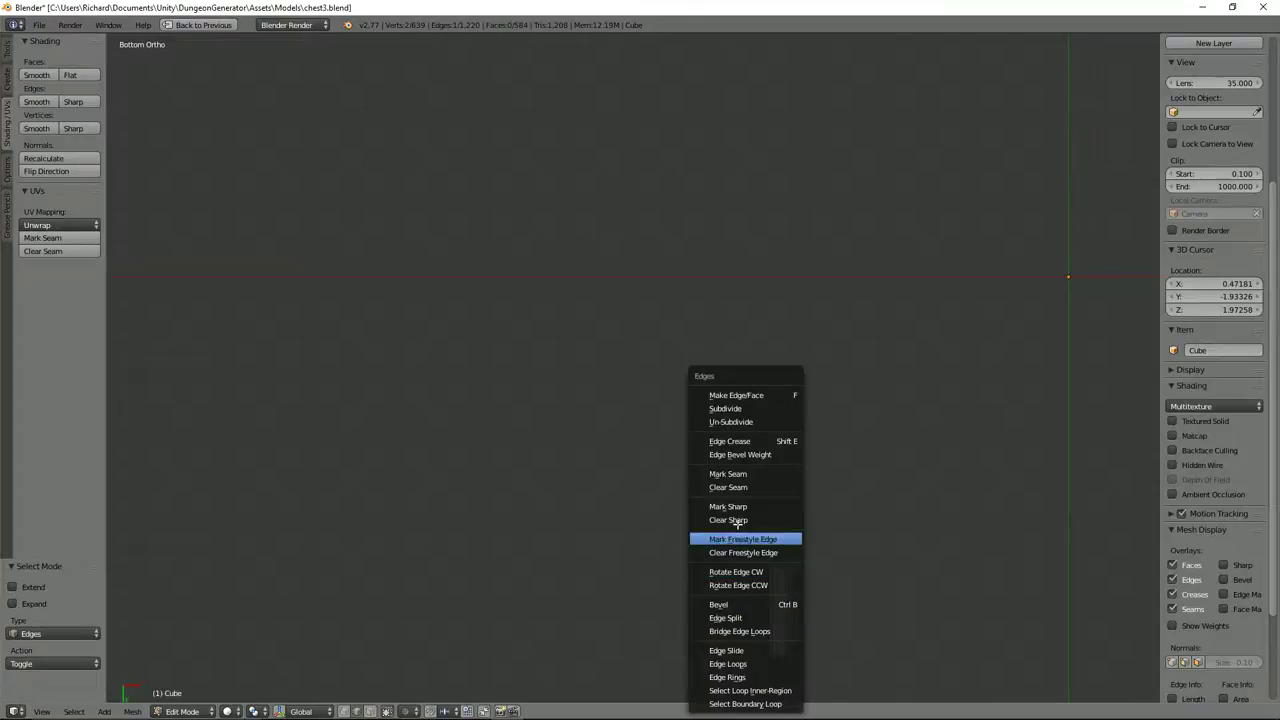
left_click(718, 474)
Select both hinges completely, restore the split layout and unwrap them with the new seam.
scroll(803, 414, "down", 4)
middle_click_drag(803, 414, 660, 342)
key("a")
key("ctrl+Up")
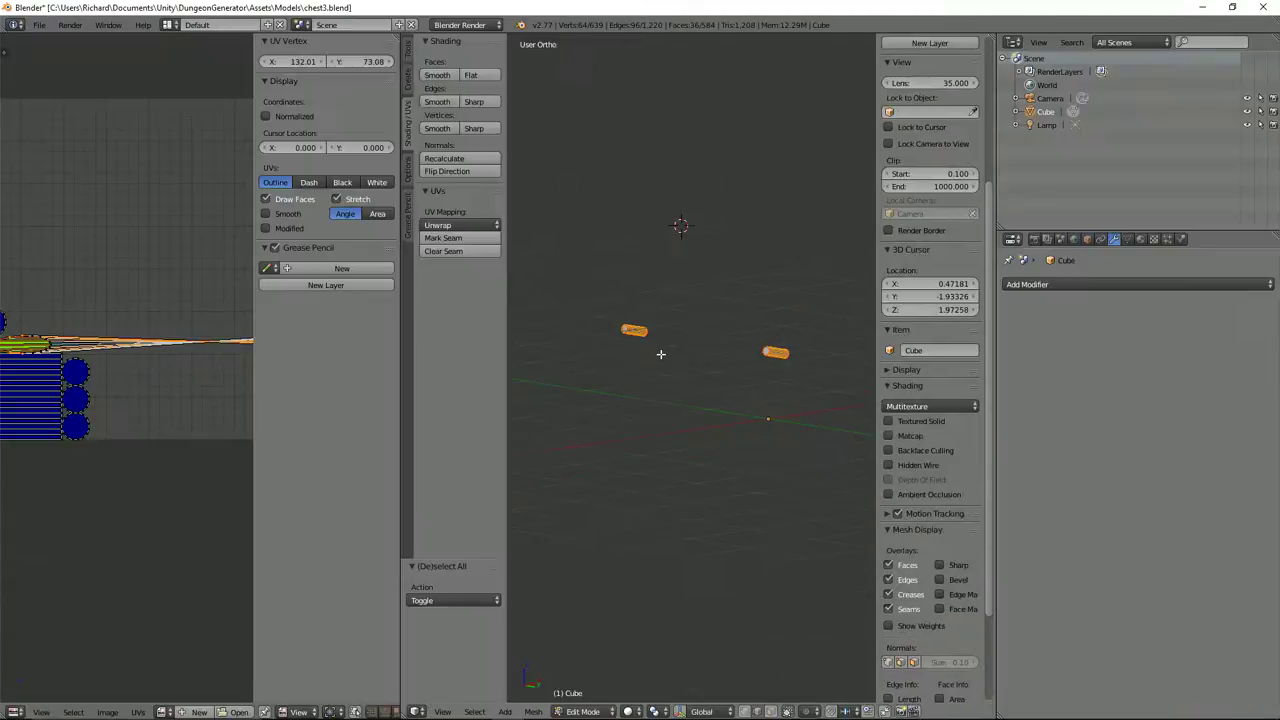
key("u")
left_click(661, 357)
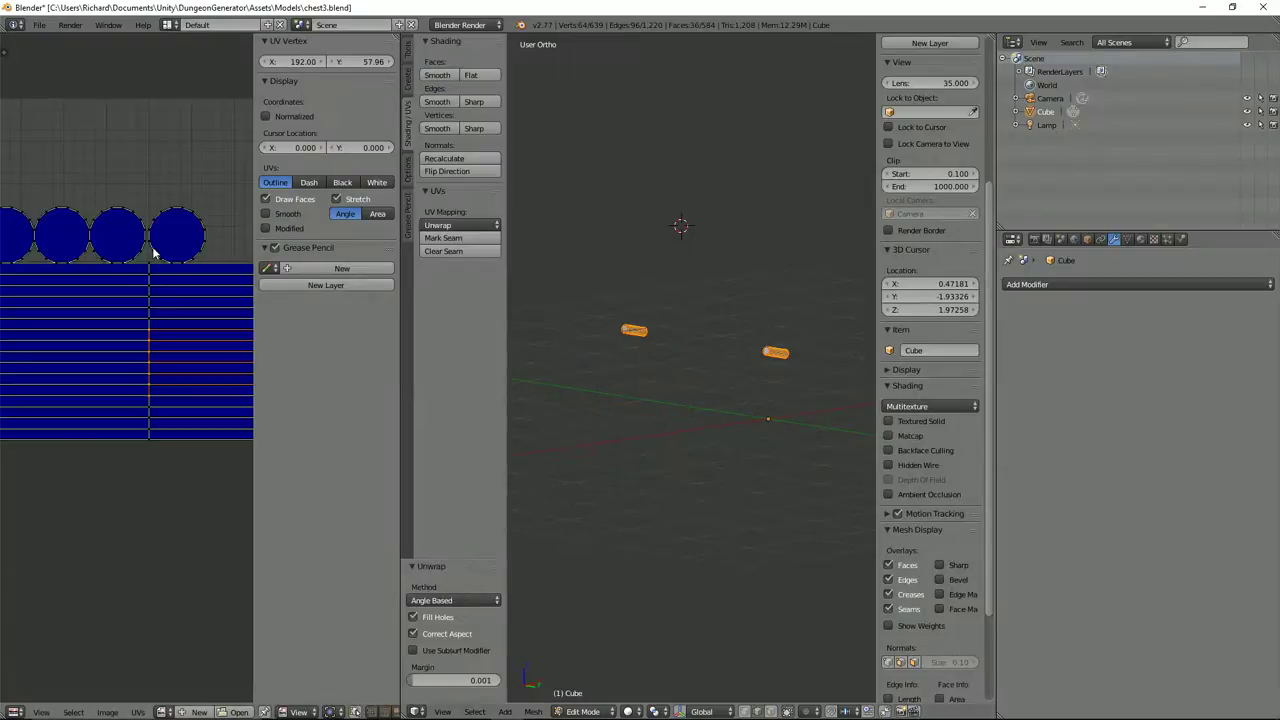
Move all hinge UV islands about 1.38 units below the UV square and reveal the hidden chest geometry.
scroll(165, 338, "down", 2)
key("a")
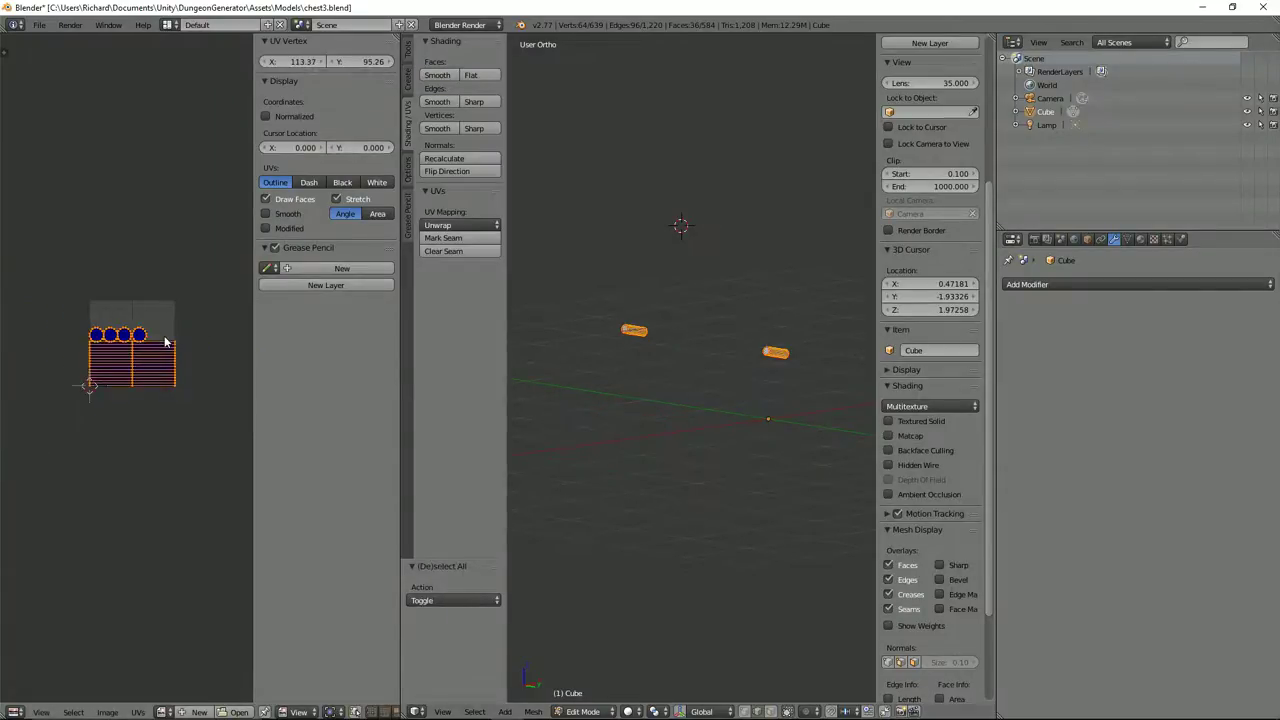
key("g")
left_click(170, 461)
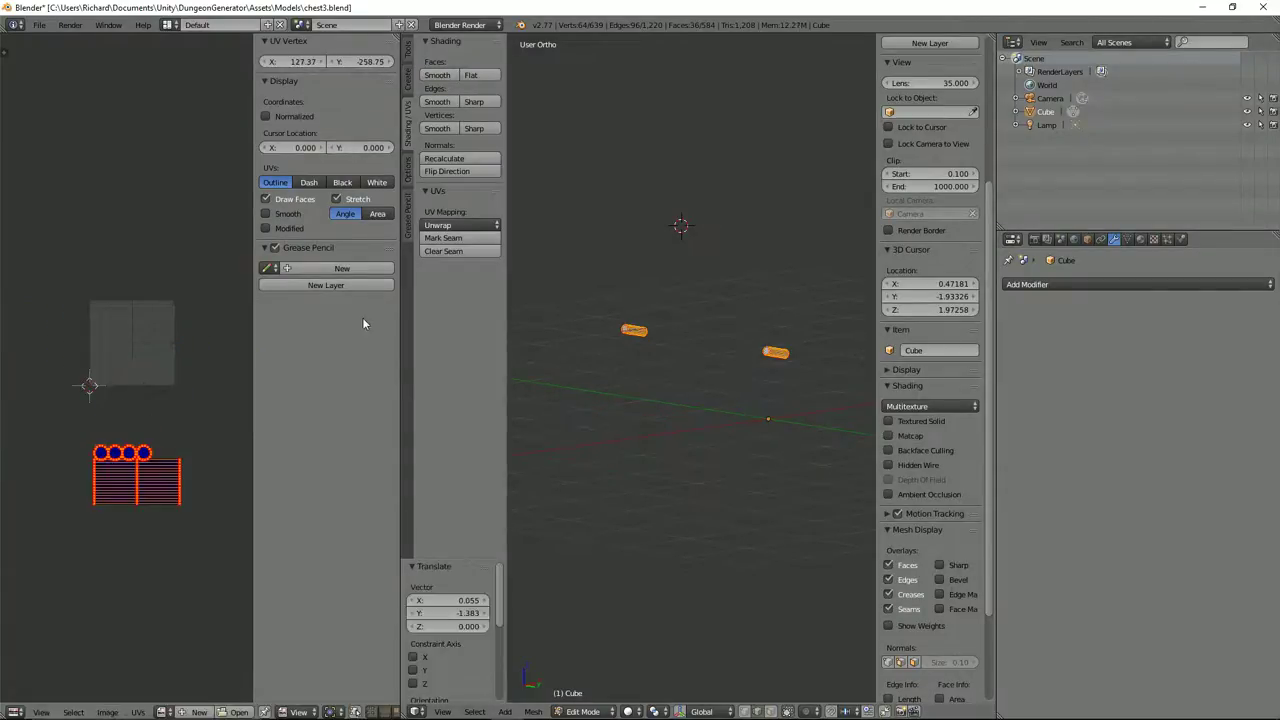
key("a")
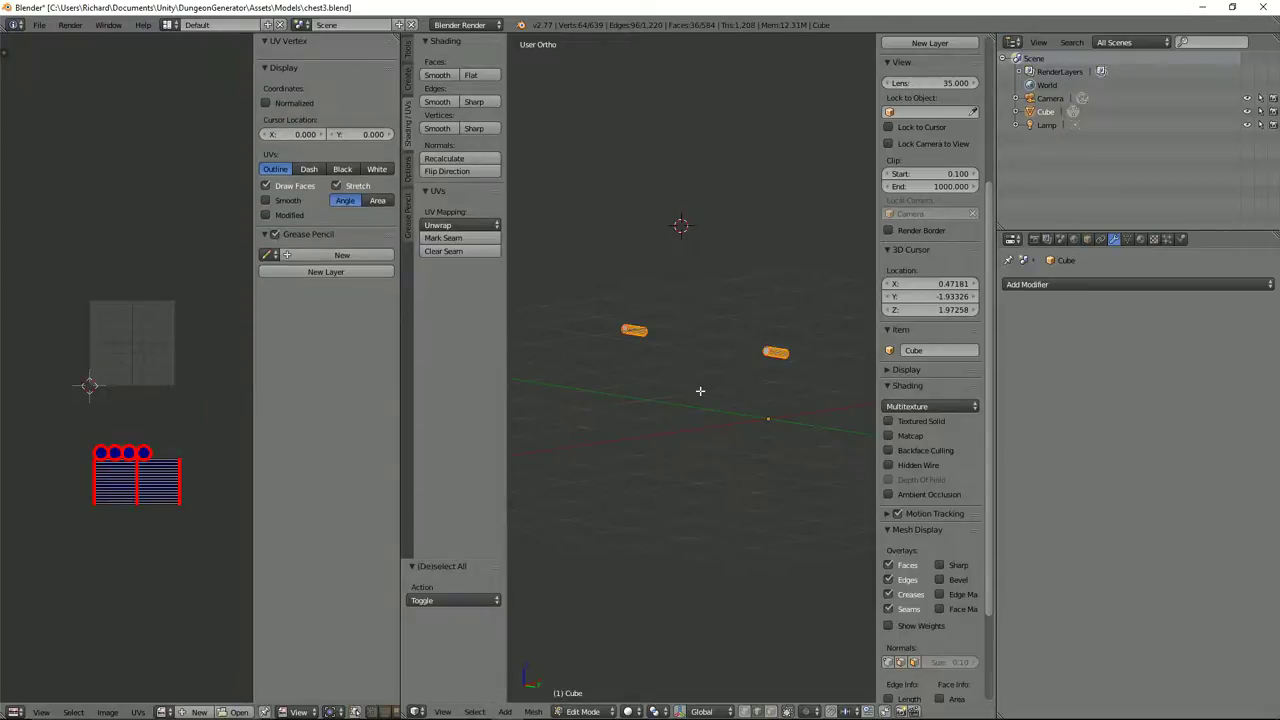
key("alt+h")
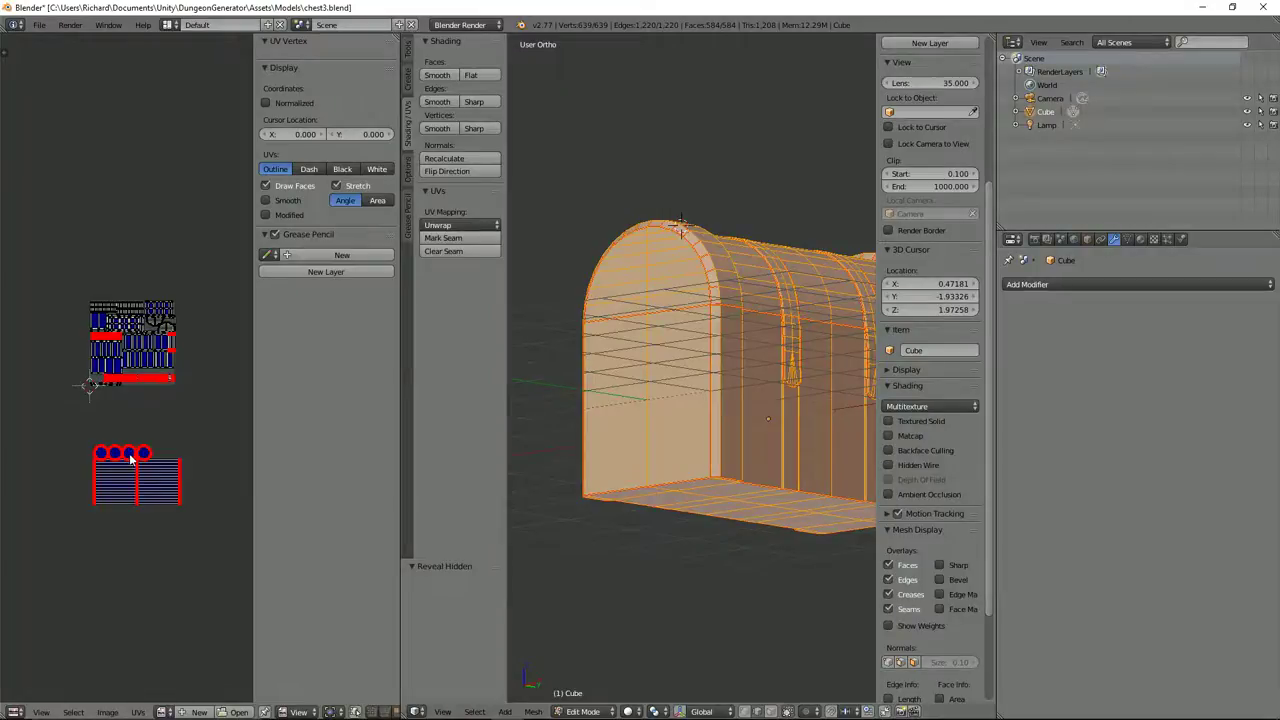
Box-select the hinge islands in the maximized UV editor, scale them down and place them just outside the UV square's lower-left corner.
key("ctrl+Up")
middle_click_drag(551, 463, 506, 266)
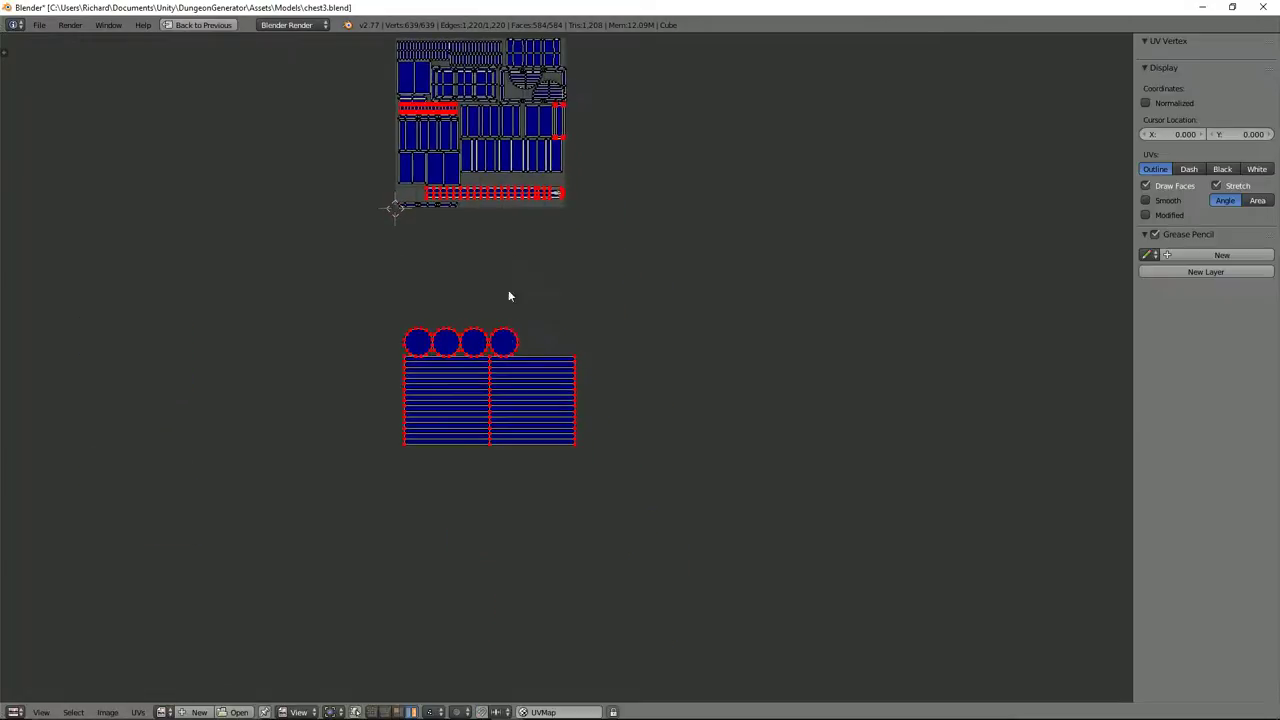
scroll(507, 337, "up", 1)
key("b")
left_click_drag(321, 296, 625, 493)
key("s")
left_click(498, 430)
key("g")
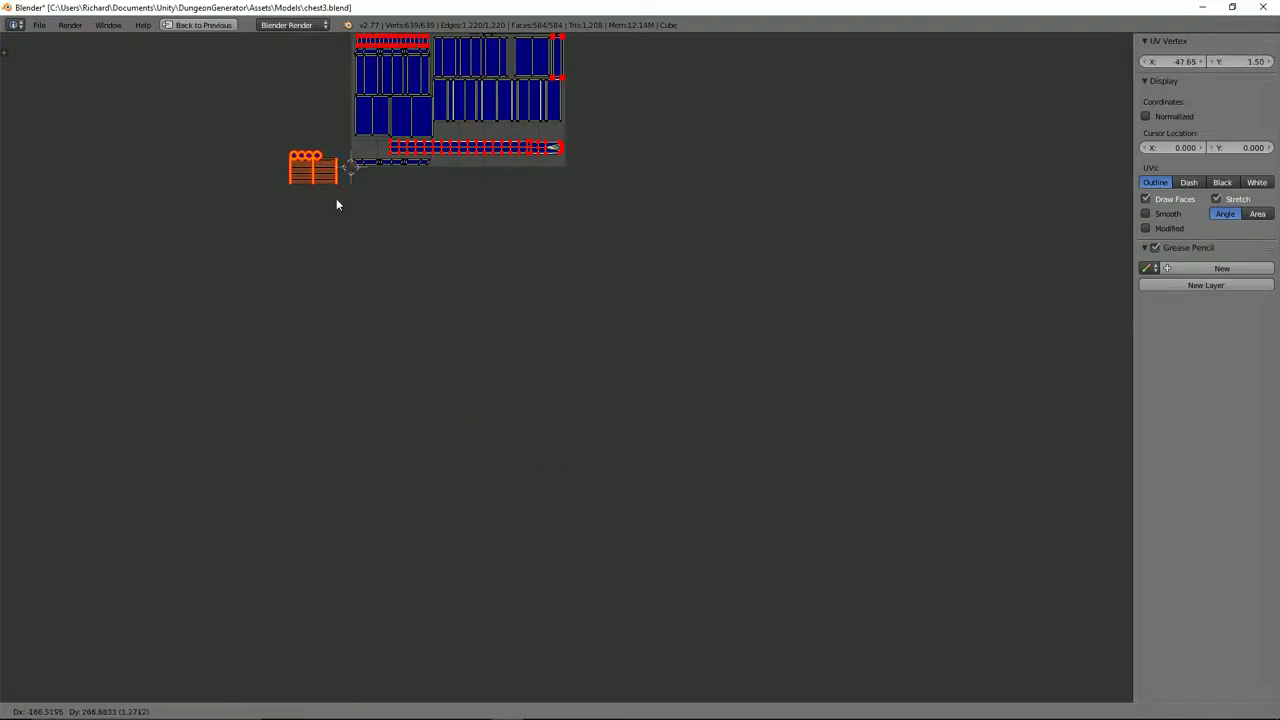
left_click(318, 181)
Scale the hinge islands down further and move them into the gap beside the long strap island inside the UV square.
scroll(319, 183, "up", 3)
scroll(319, 182, "down", 5)
scroll(614, 486, "up", 2)
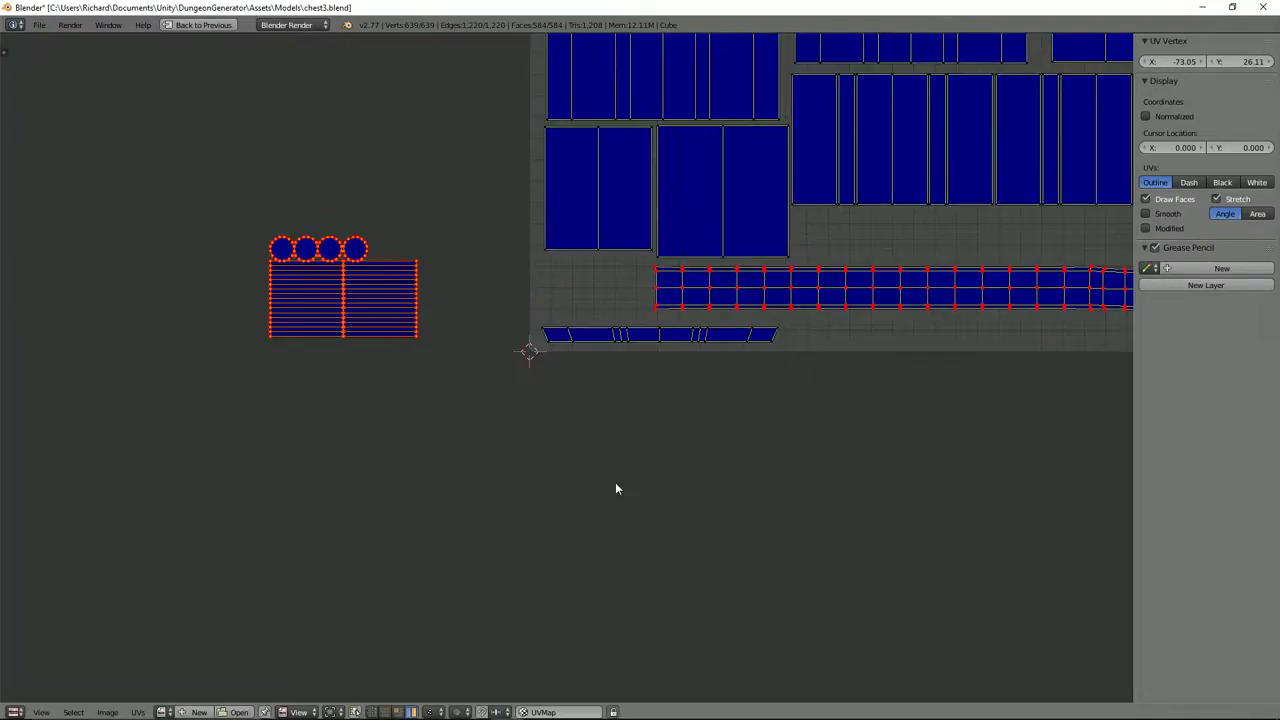
key("s")
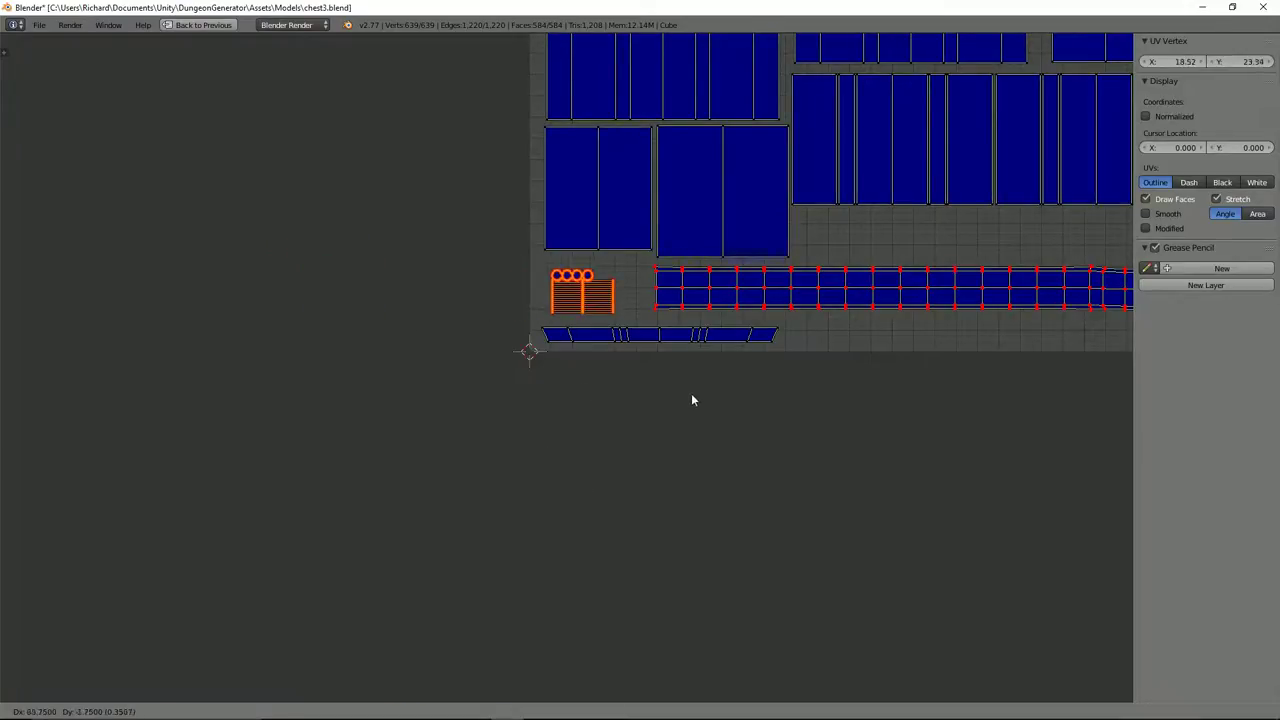
left_click(694, 394)
Move the four circular hinge end islands one by one into a spaced row above the rectangular islands.
scroll(694, 394, "up", 3)
scroll(694, 391, "up", 2)
middle_click_drag(603, 419, 538, 557)
right_click(472, 228)
key("g")
left_click(455, 205)
right_click(517, 229)
key("g")
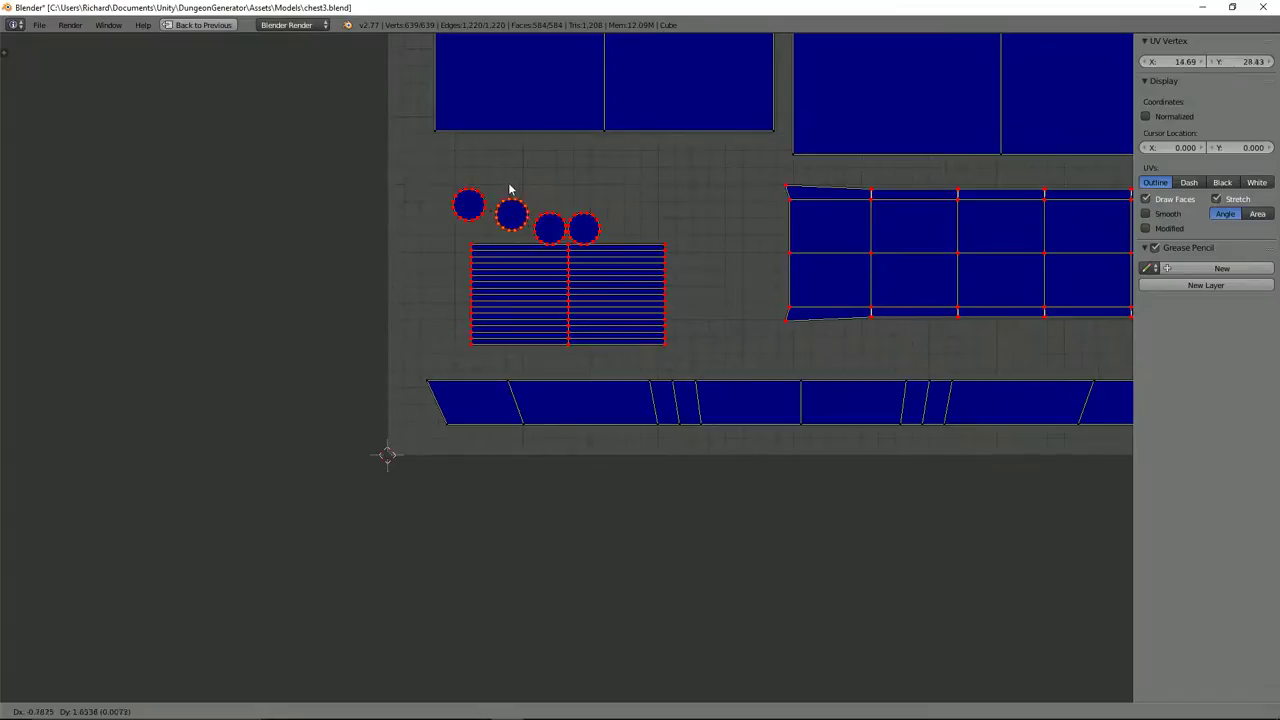
left_click(505, 185)
key("g")
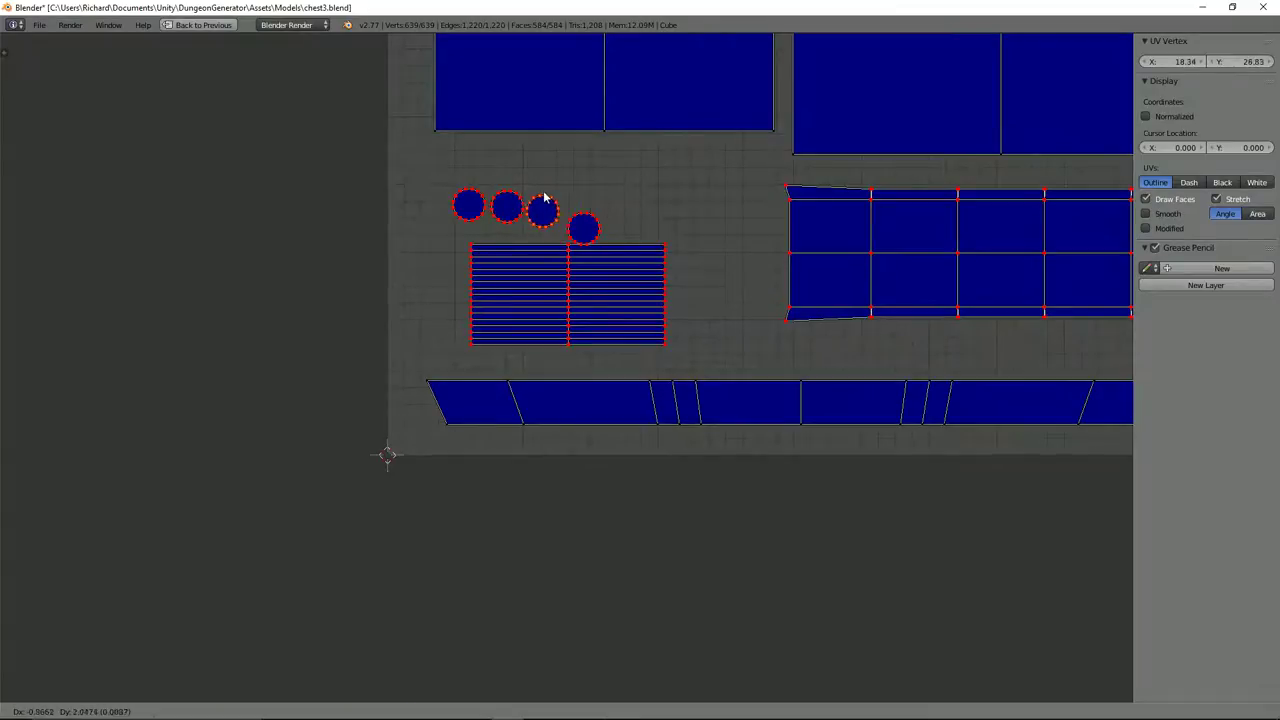
left_click(556, 204)
right_click(585, 226)
key("g")
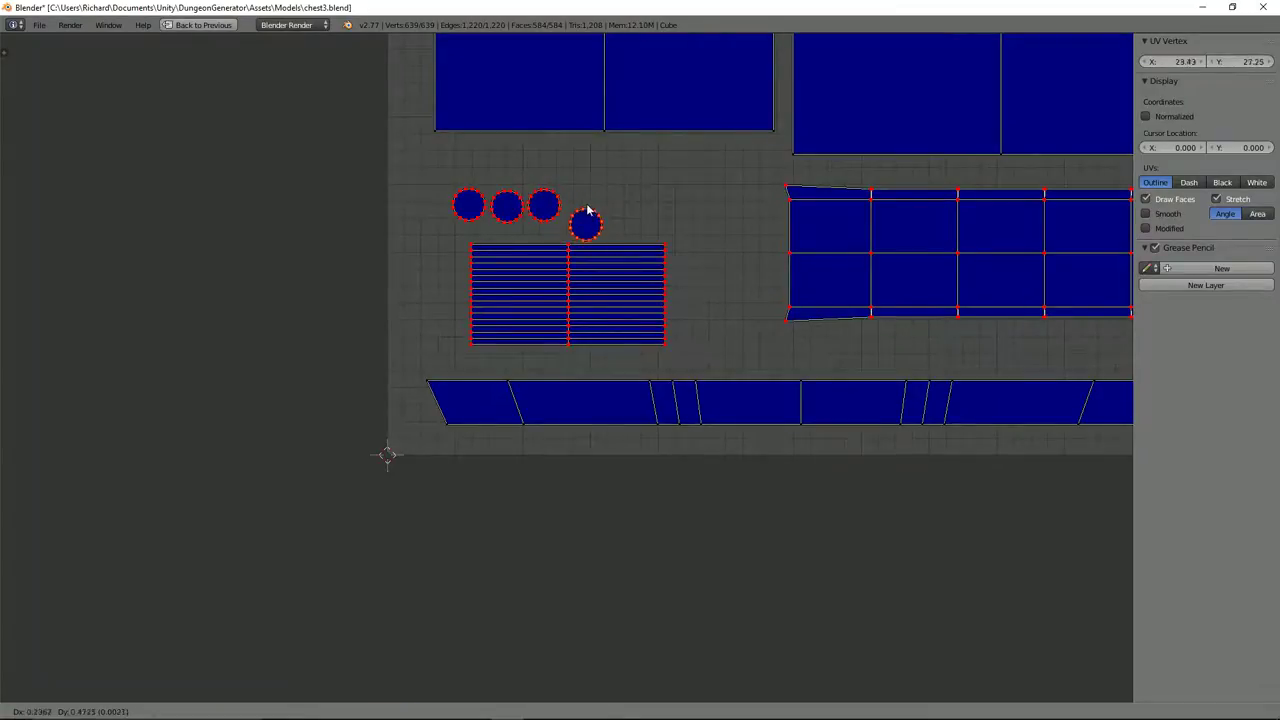
left_click(586, 200)
Move the two rectangular hinge islands apart so they sit side by side with a small gap below the circles.
right_click(515, 280)
key("g")
left_click(482, 266)
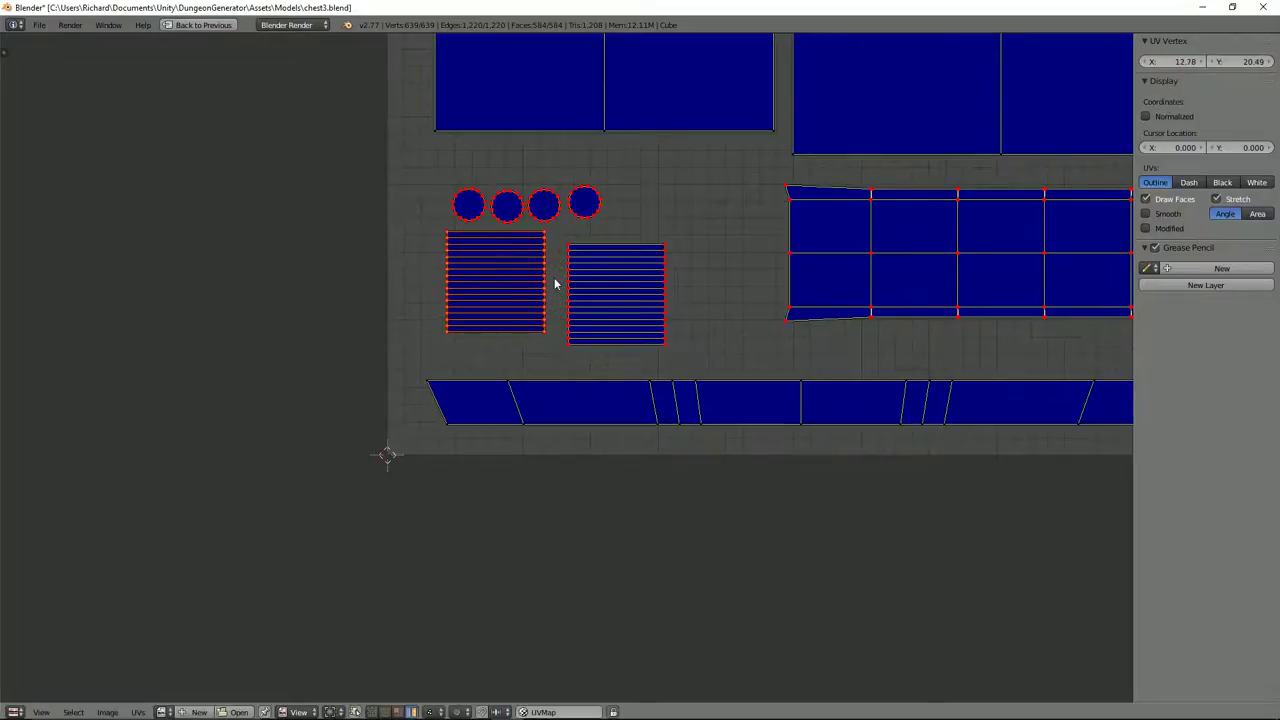
right_click(575, 268)
key("g")
left_click(548, 251)
Box-select all the hinge islands, scale them up and reposition them to fill the gap beside the long strap island.
key("b")
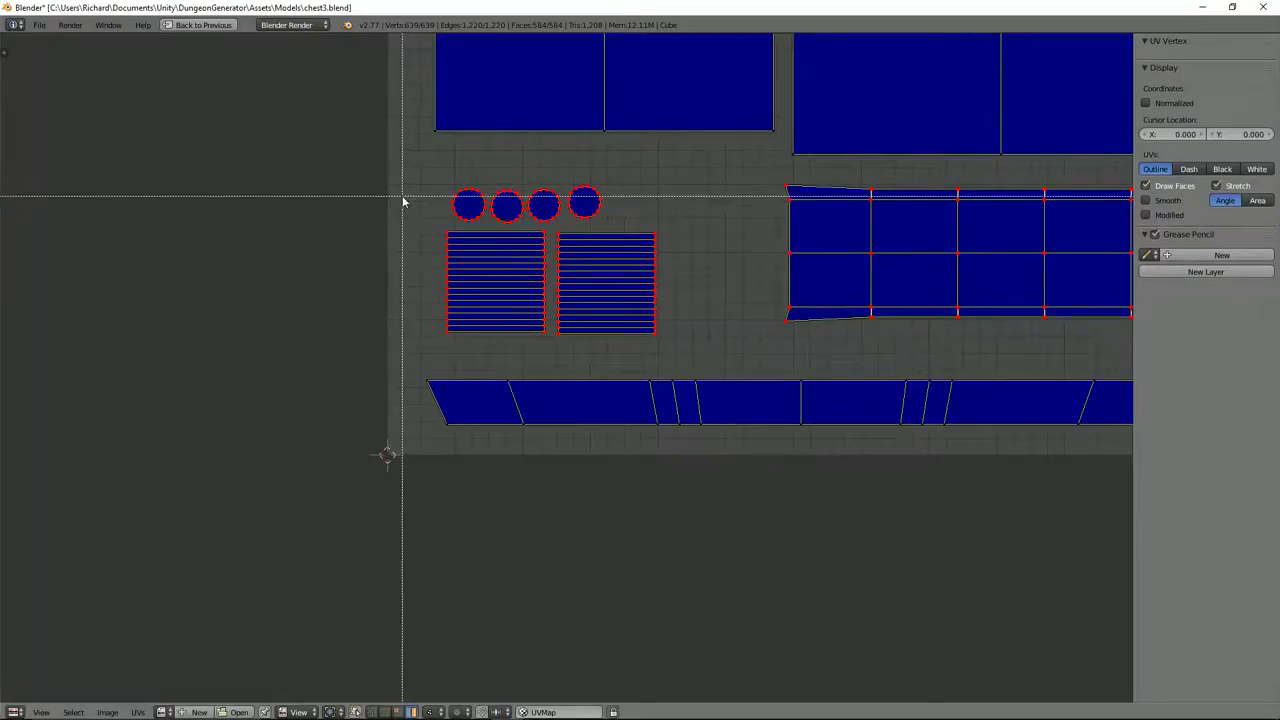
left_click_drag(405, 171, 741, 373)
key("s")
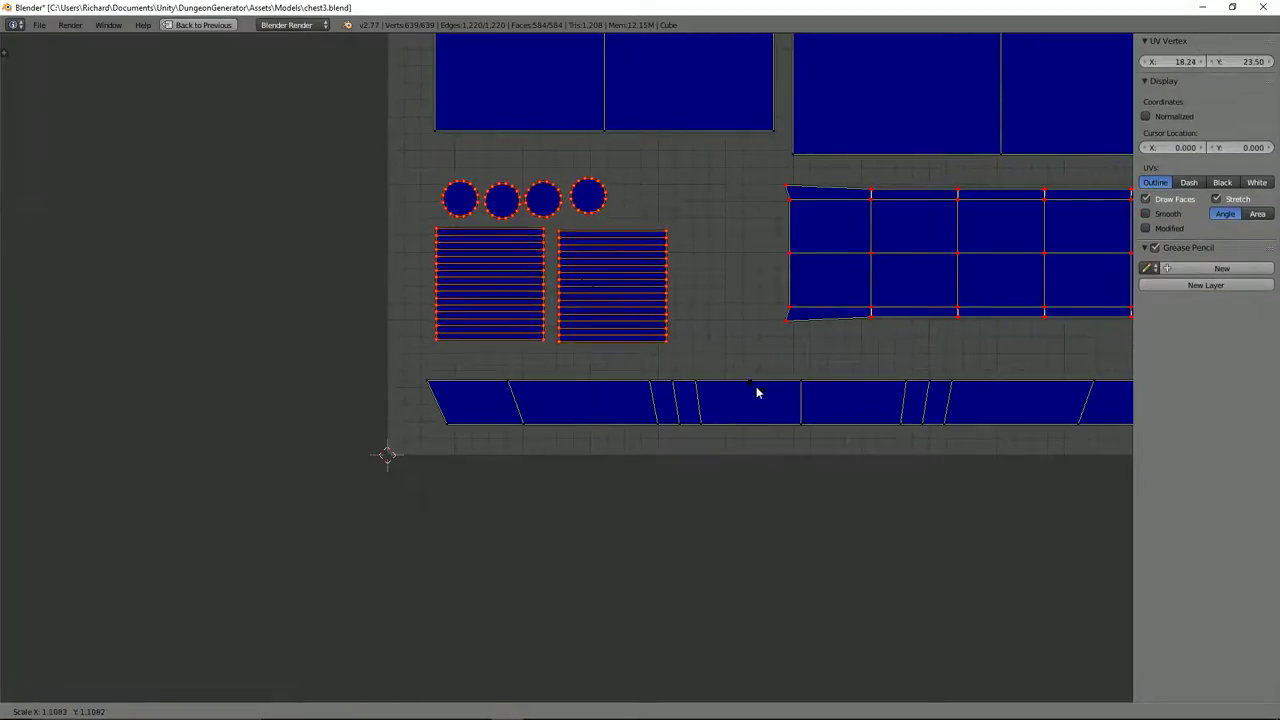
left_click(803, 420)
key("g")
left_click(838, 412)
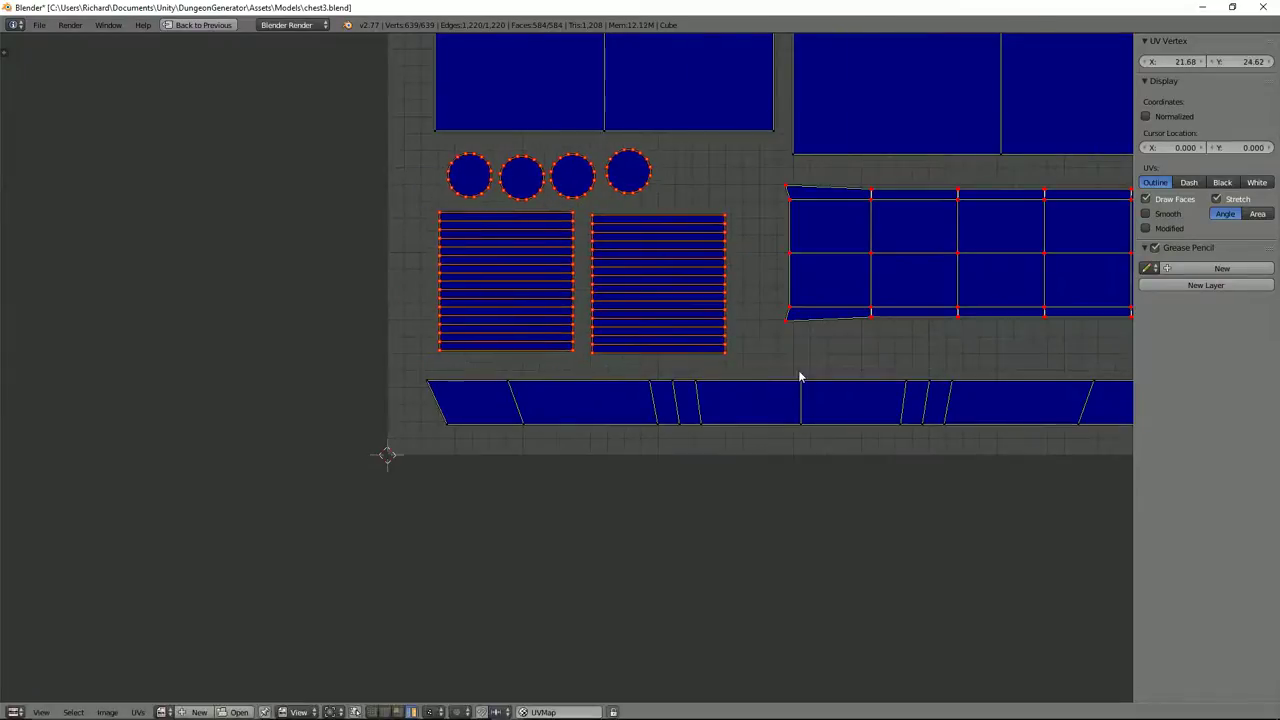
scroll(800, 380, "down", 7)
scroll(766, 384, "down", 2)
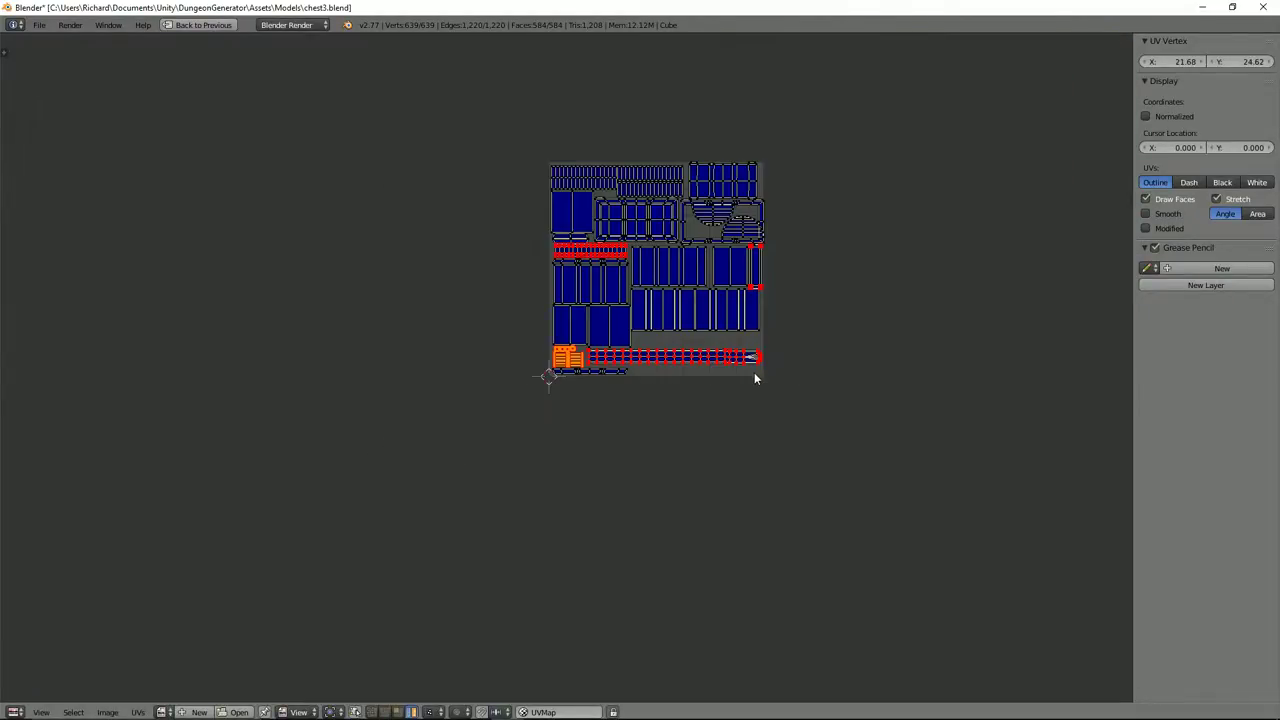
Restore the multi-editor layout and collapse the UV editor so the 3D view takes over its space.
key("ctrl+Up")
middle_click_drag(778, 366, 694, 391)
scroll(694, 391, "down", 3)
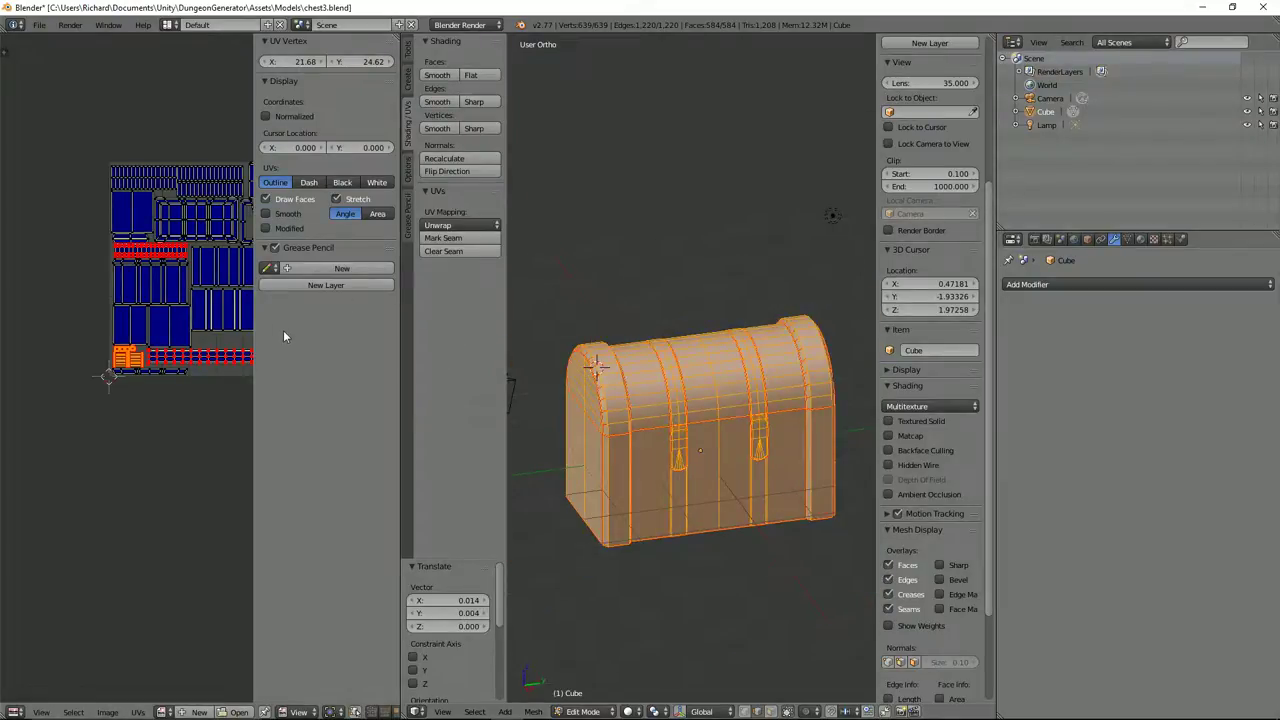
left_click_drag(406, 714, 384, 665)
scroll(519, 466, "up", 1)
scroll(519, 466, "up", 2)
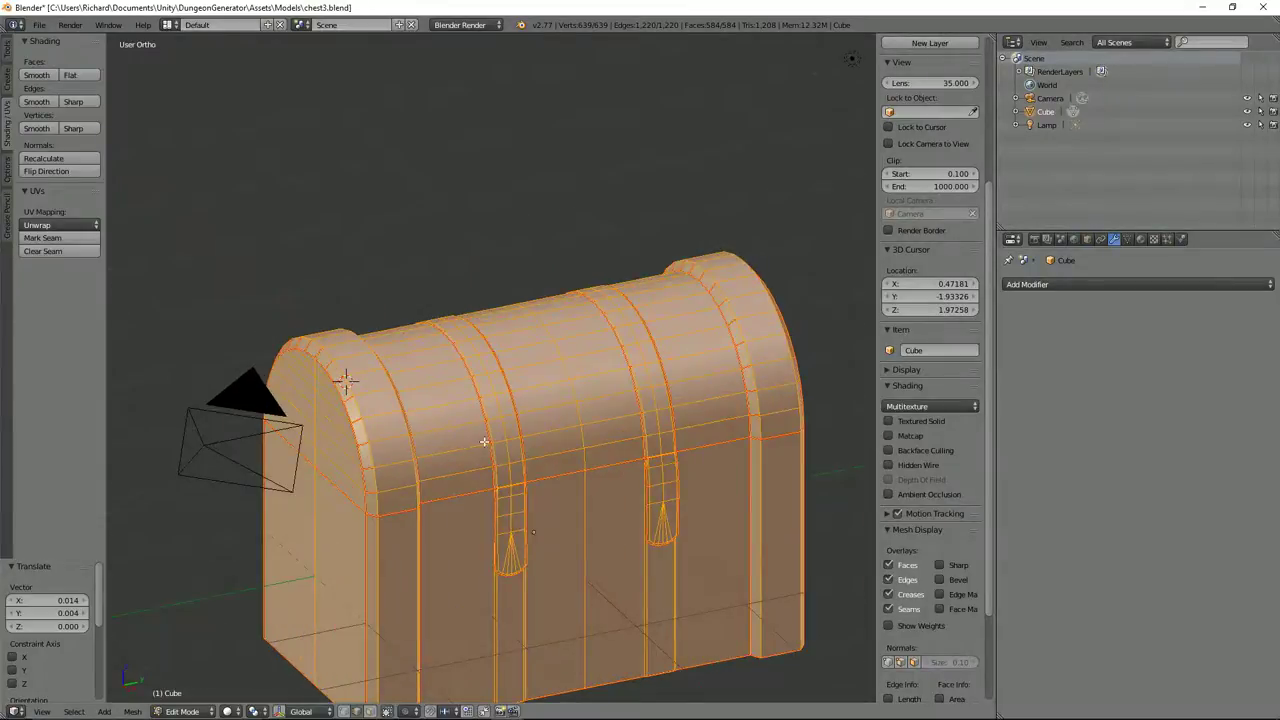
Clear the selection, switch to face selection and select all linked faces of the chest lid.
key("a")
key("ctrl+Tab")
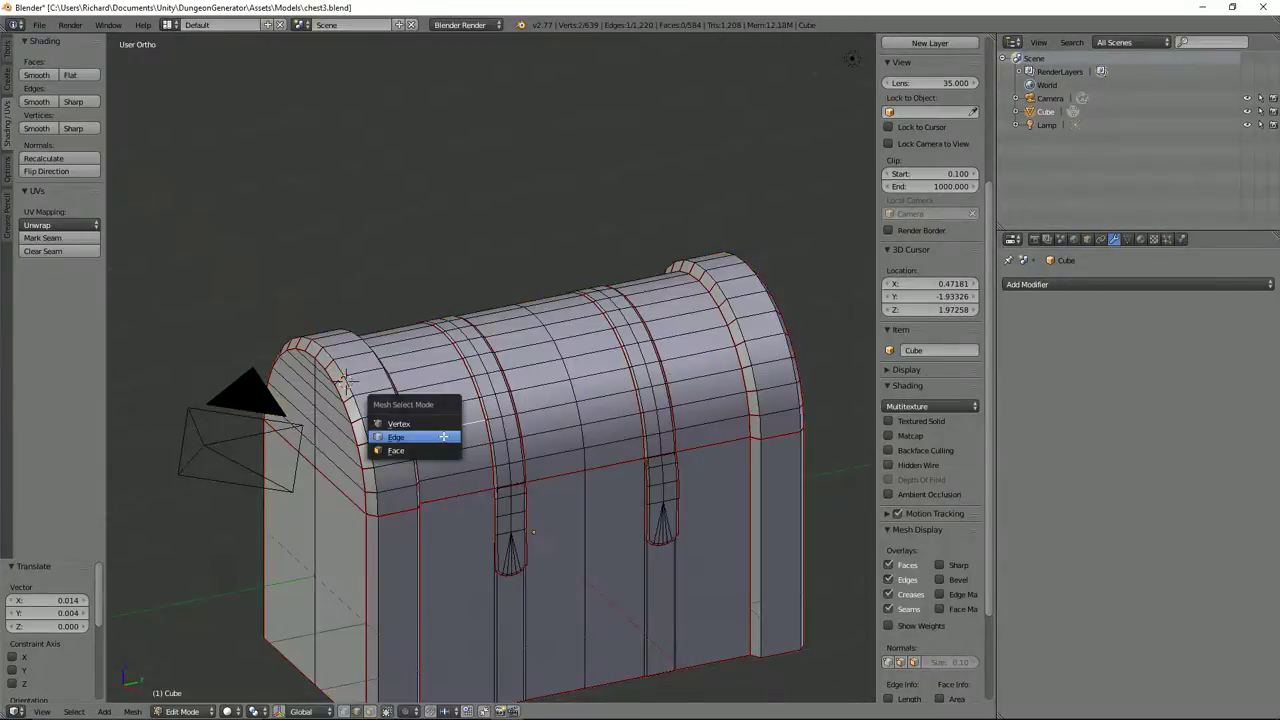
left_click(444, 449)
right_click(443, 436)
key("l")
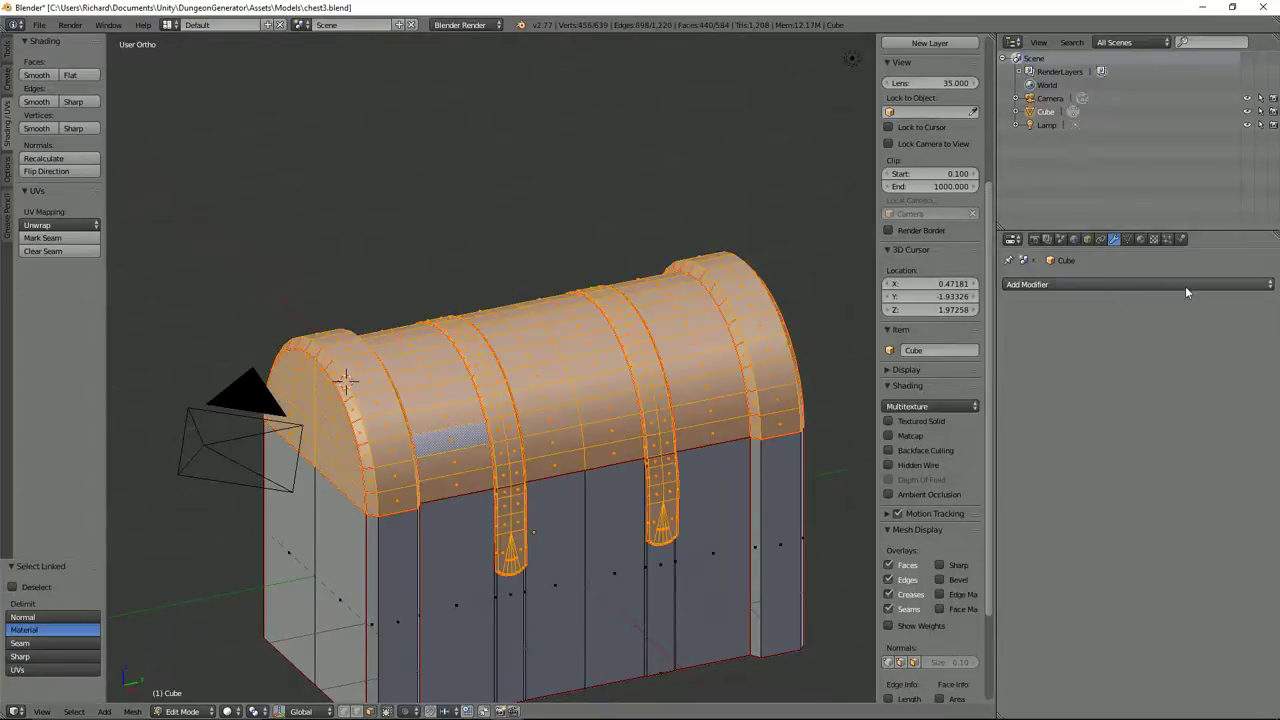
Rename the existing material chest_top and assign it to the selected lid faces.
left_click(1141, 241)
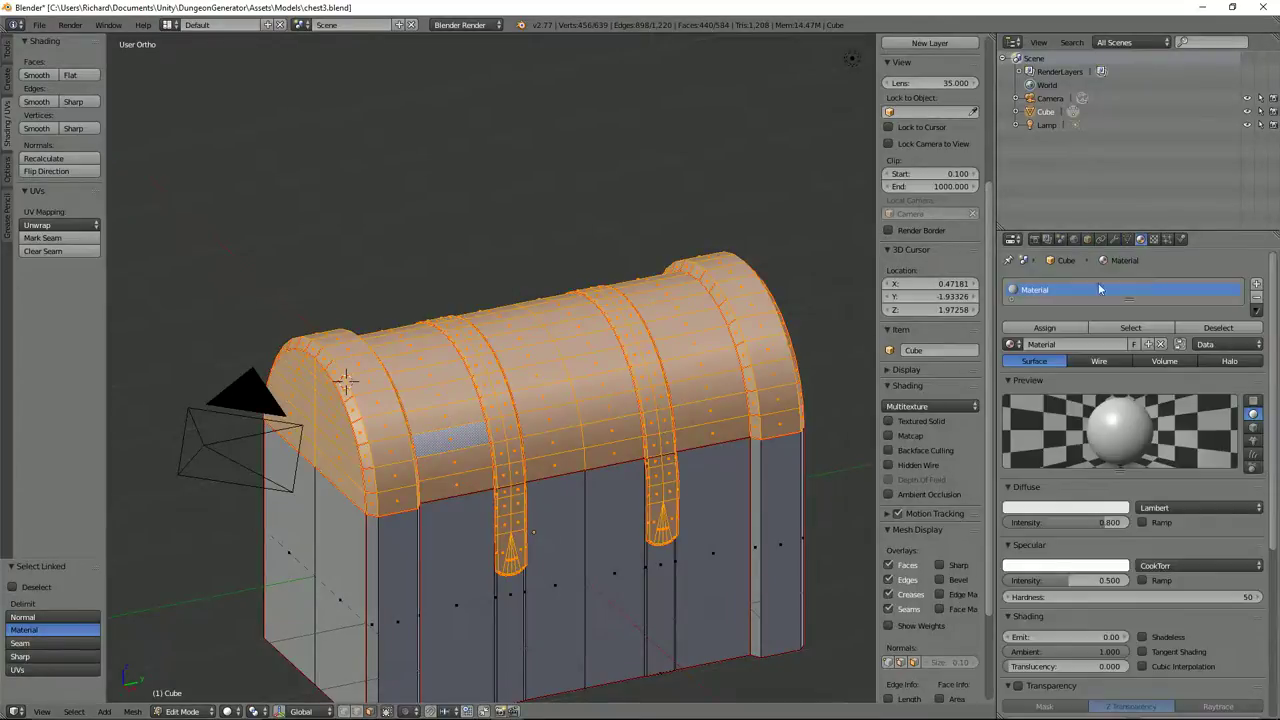
left_click(1058, 344)
type("chest_top")
key("Return")
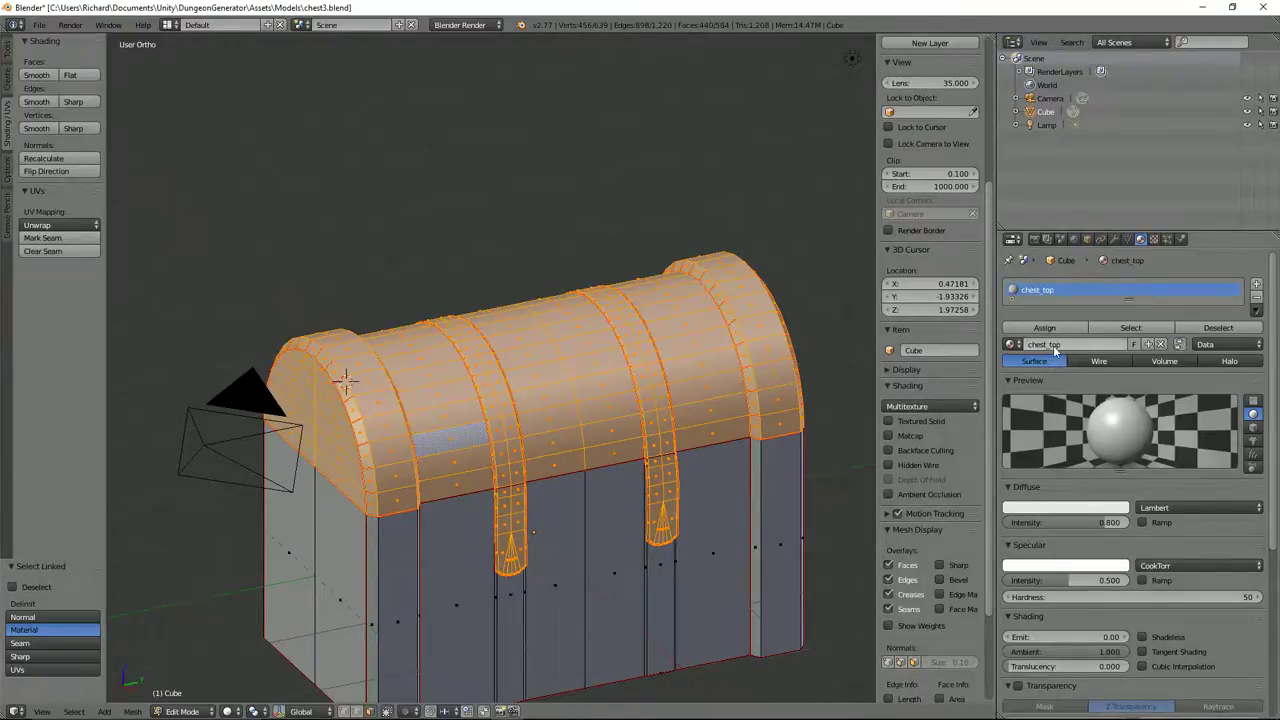
left_click(1044, 328)
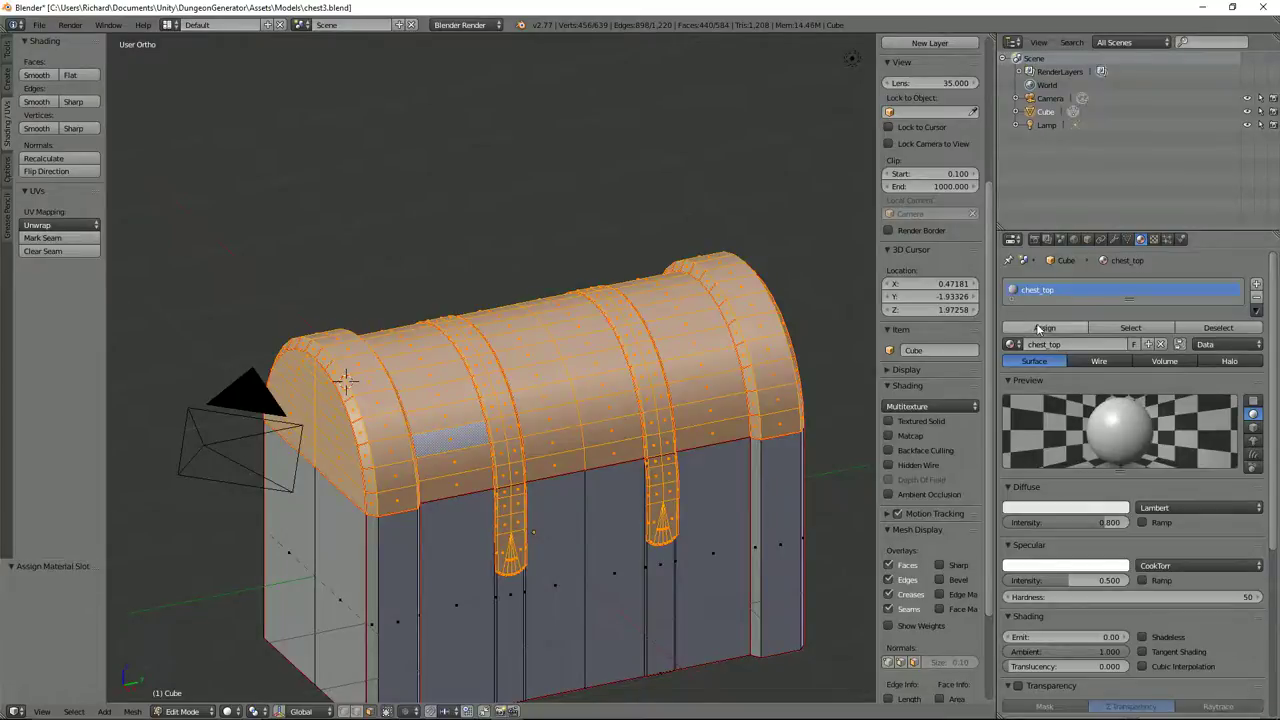
Select the linked faces of the chest base and assign them a new material named chest_bottom in a second slot.
right_click(749, 495)
key("l")
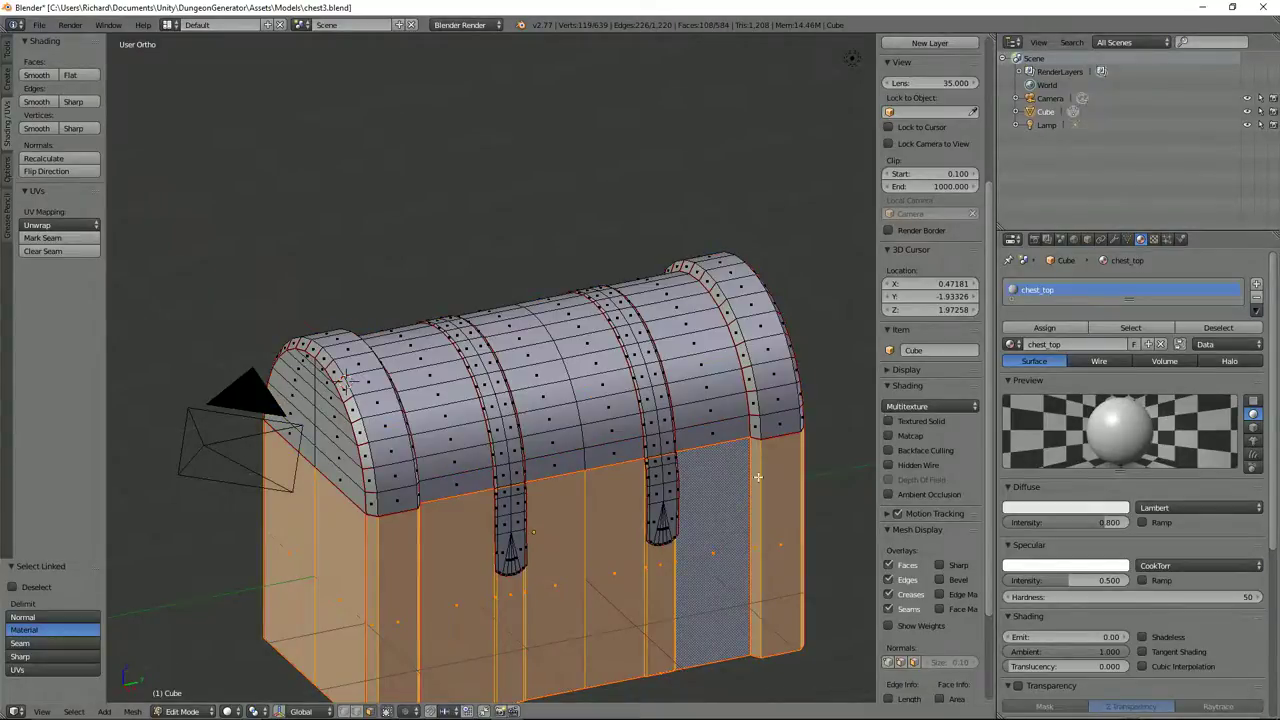
left_click(1258, 285)
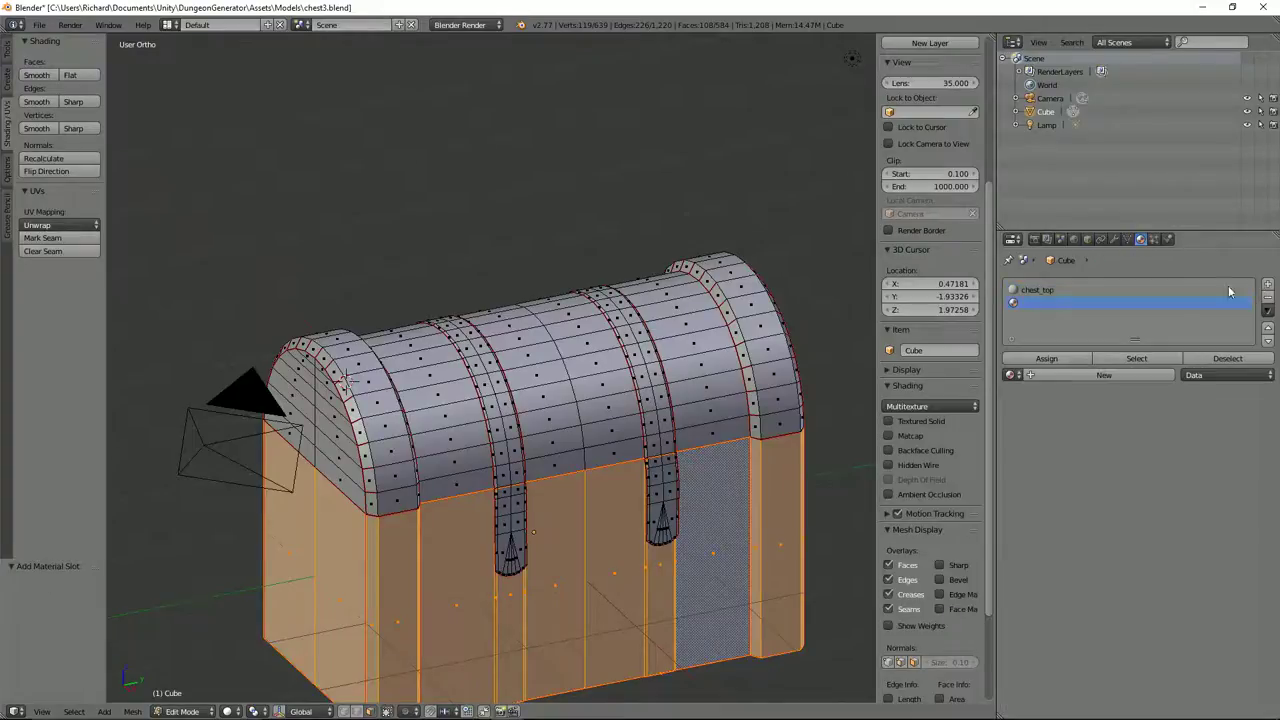
left_click(1050, 376)
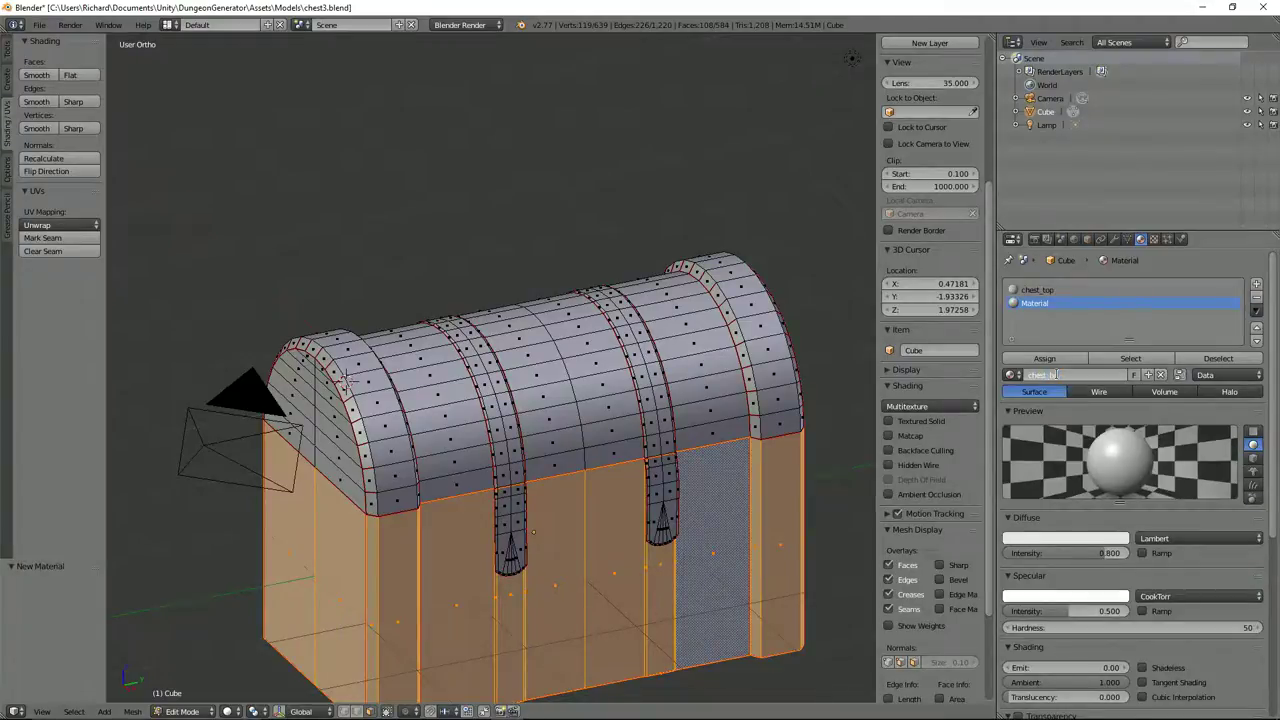
type("tom")
key("Return")
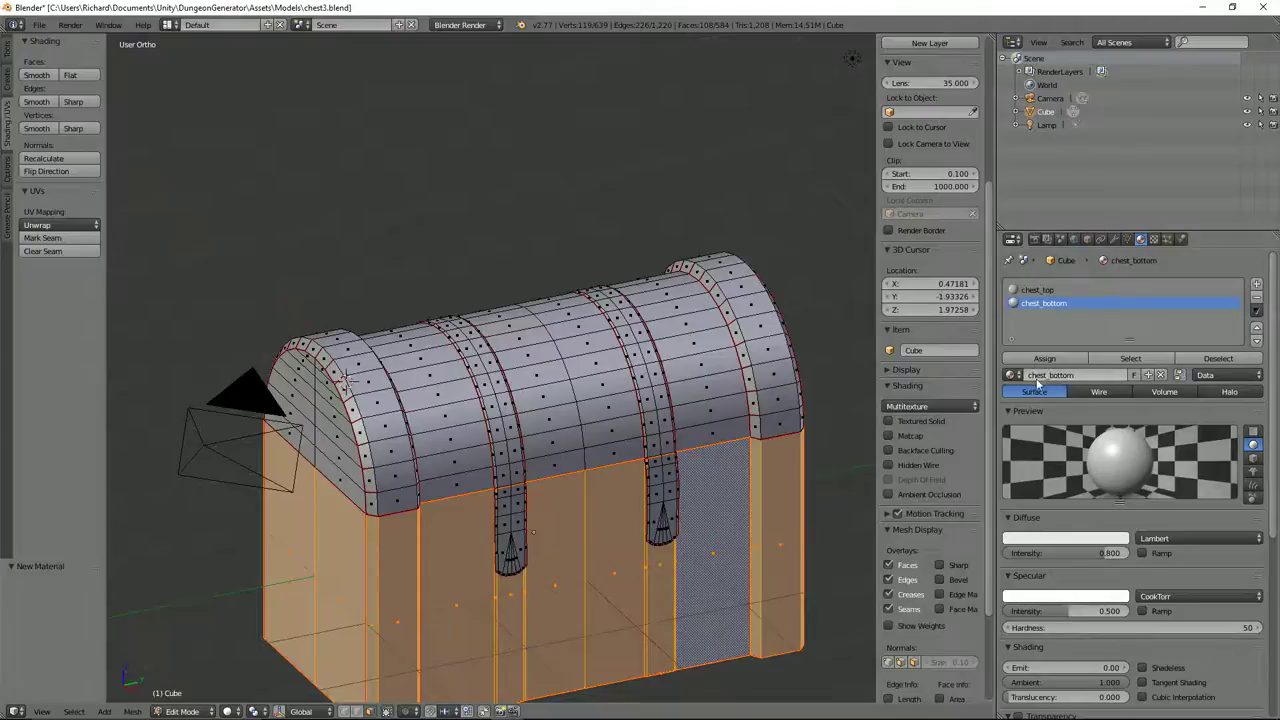
left_click(1040, 359)
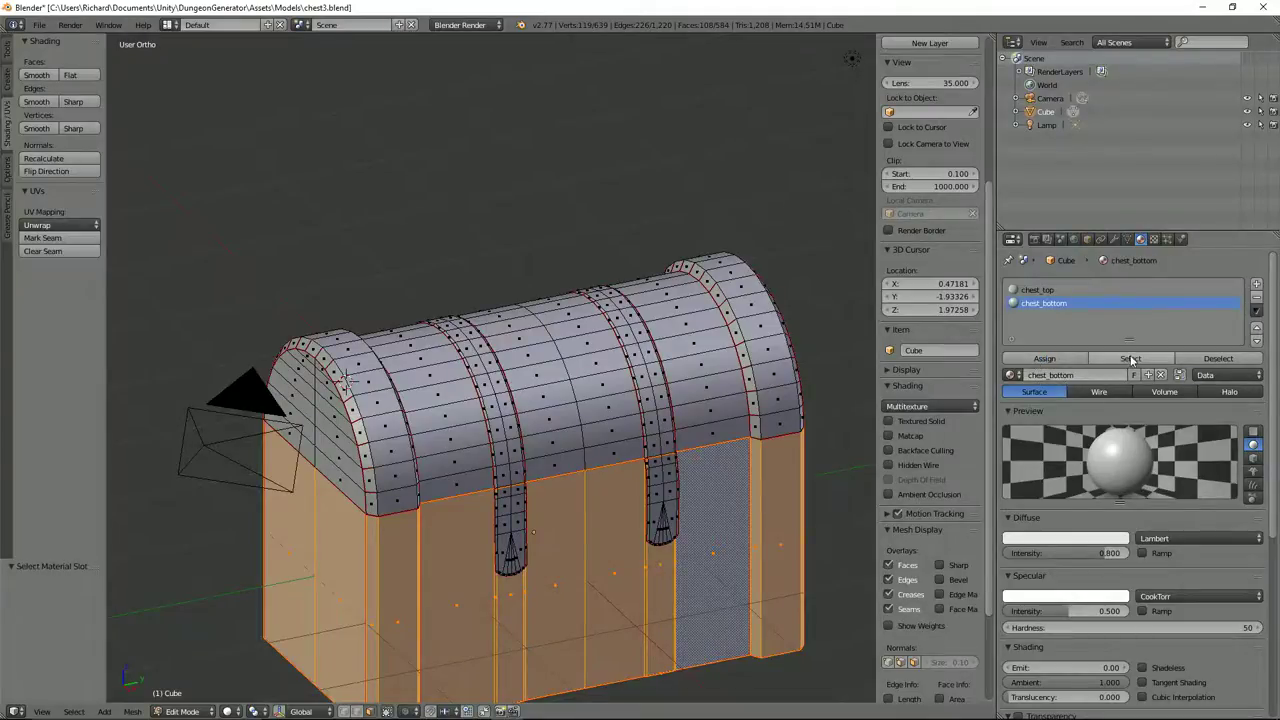
Check the material assignments by deselecting and selecting the faces of the chest_bottom and chest_top slots.
left_click(1184, 359)
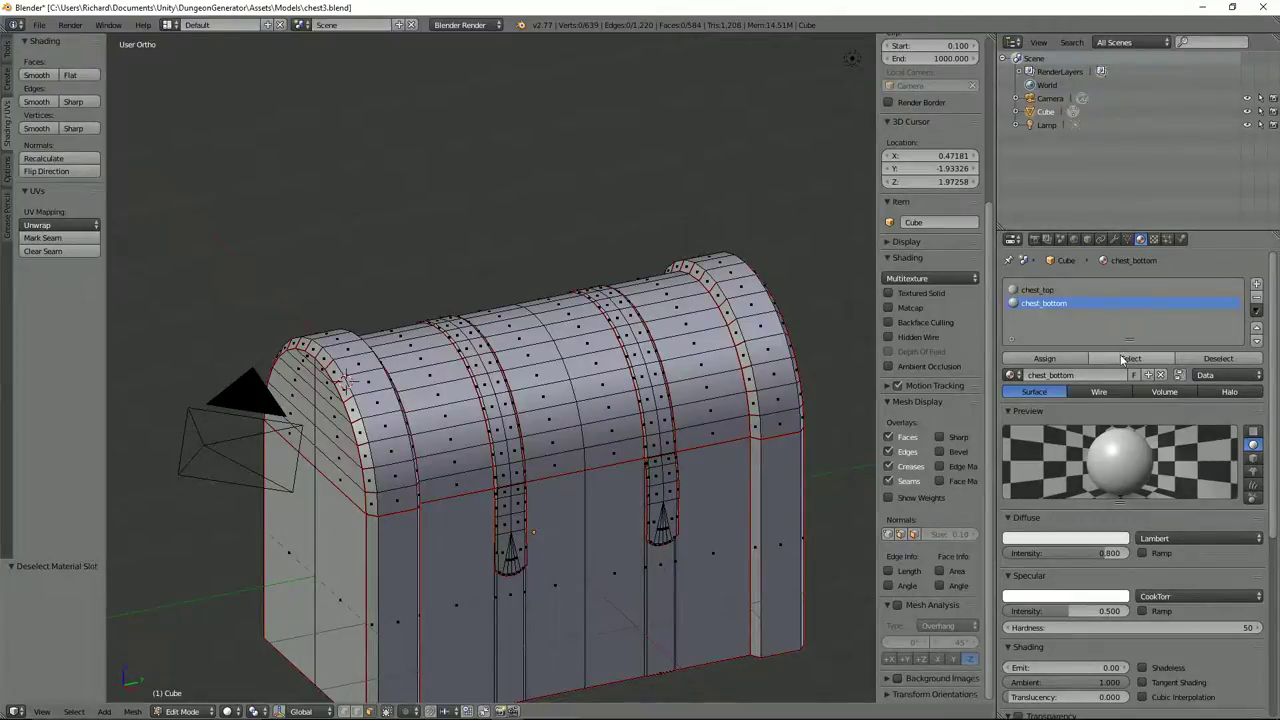
left_click(1126, 359)
left_click(1060, 290)
left_click(1134, 359)
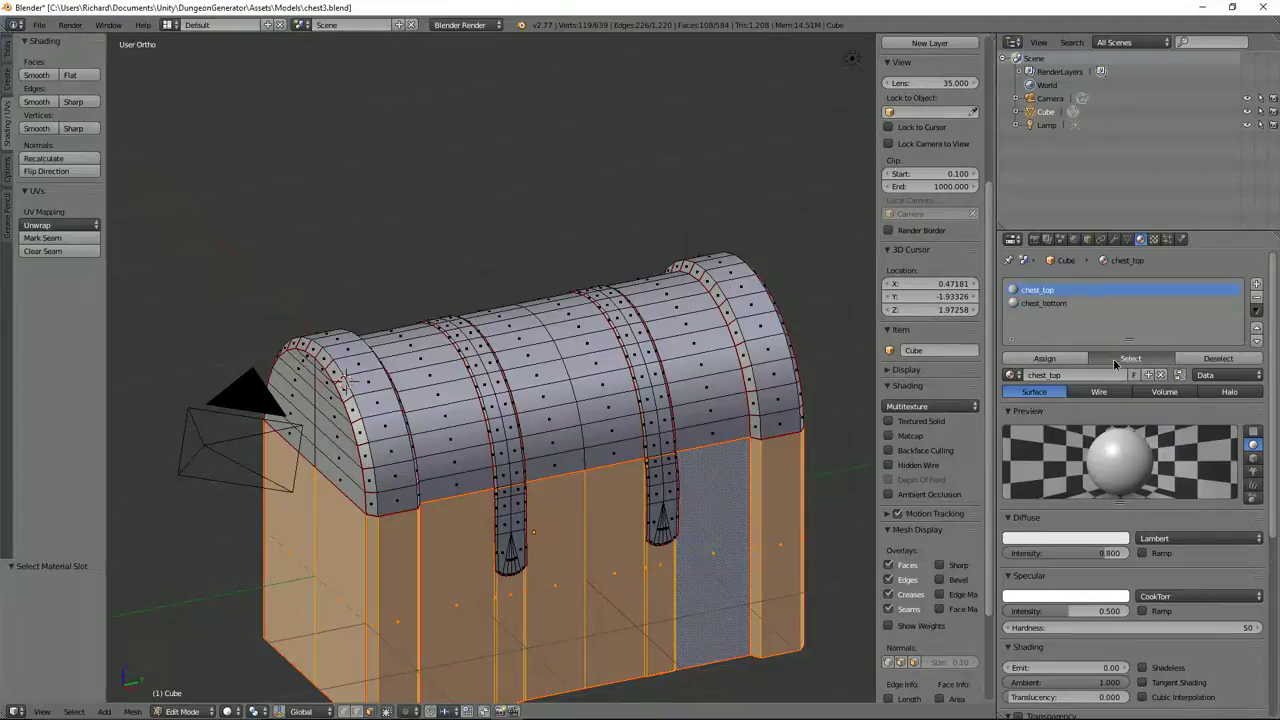
left_click(1184, 359)
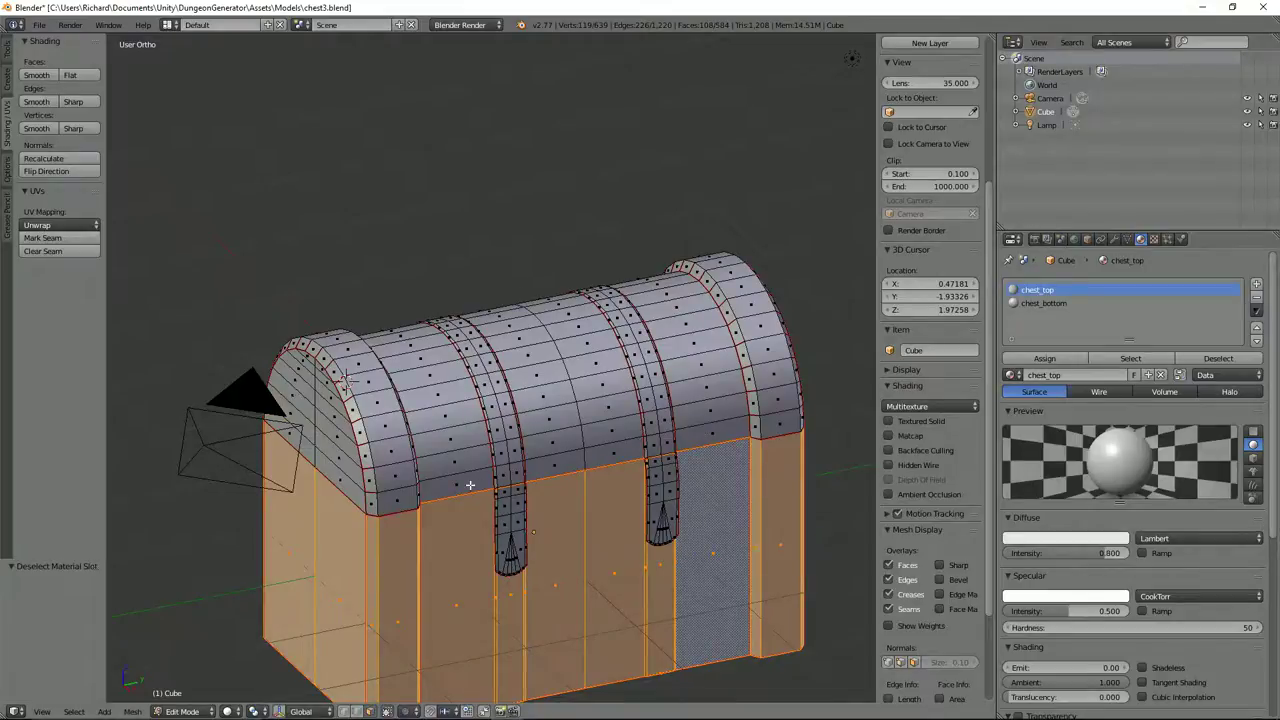
Hide the chest base to inspect the faces belonging to chest_top, and reveal the hidden faces again.
key("h")
middle_click_drag(657, 526, 572, 386)
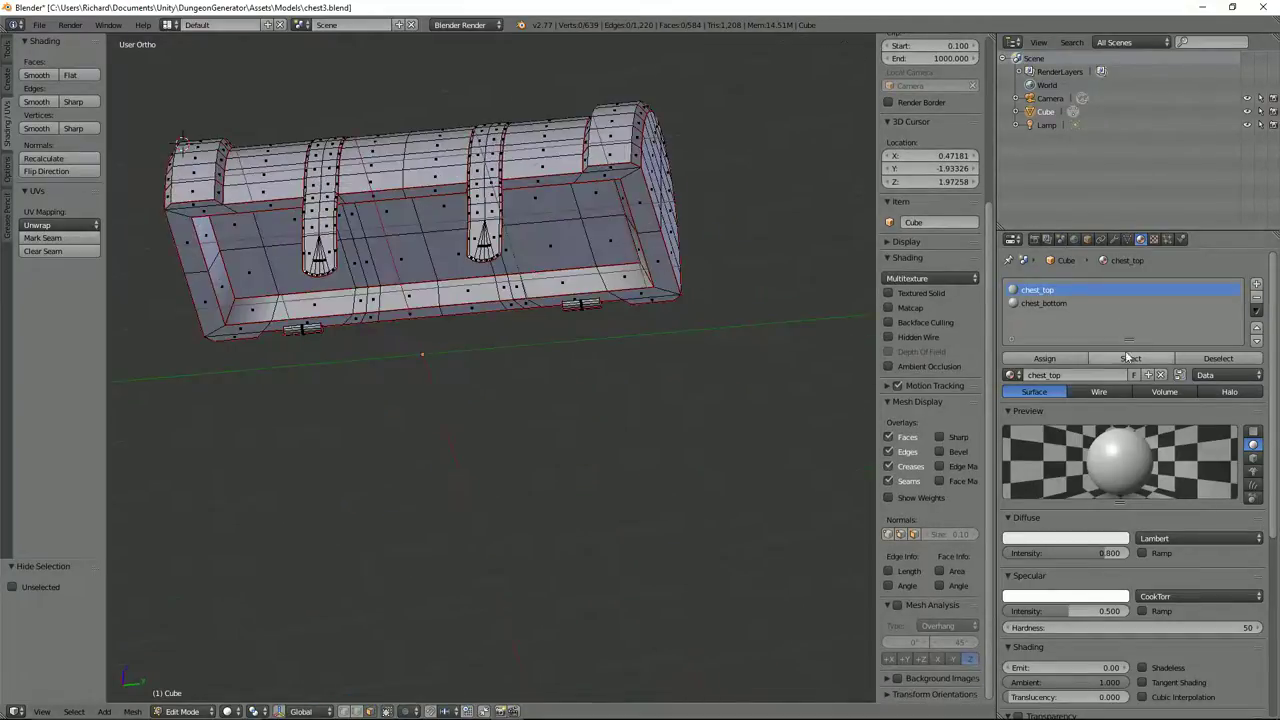
left_click(1131, 360)
middle_click_drag(572, 262, 577, 389)
scroll(431, 387, "down", 3)
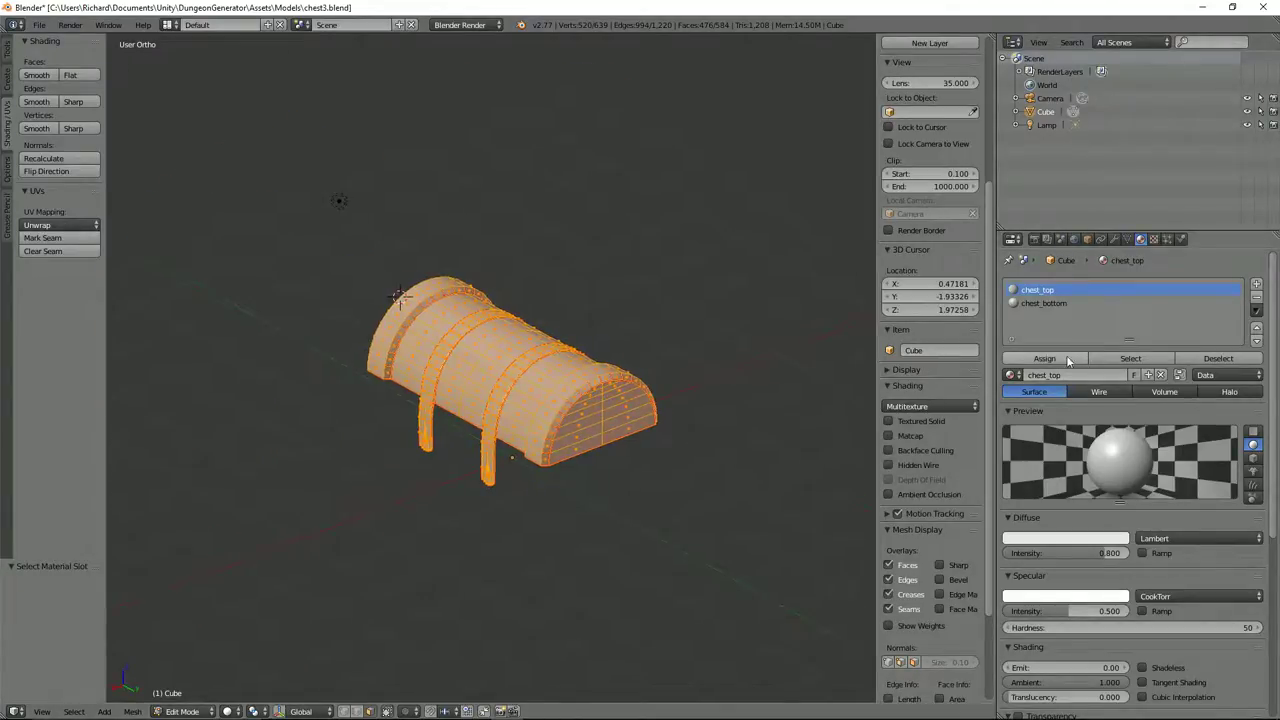
left_click(1035, 304)
key("a")
key("a")
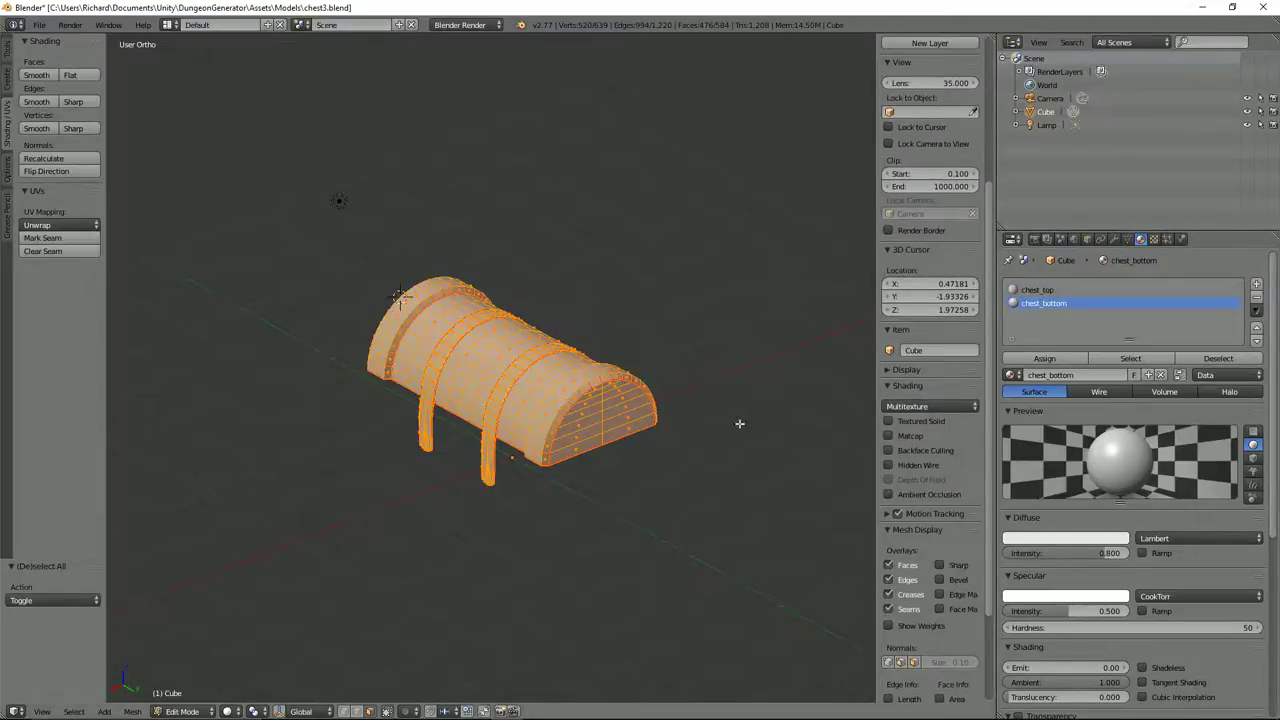
key("alt+h")
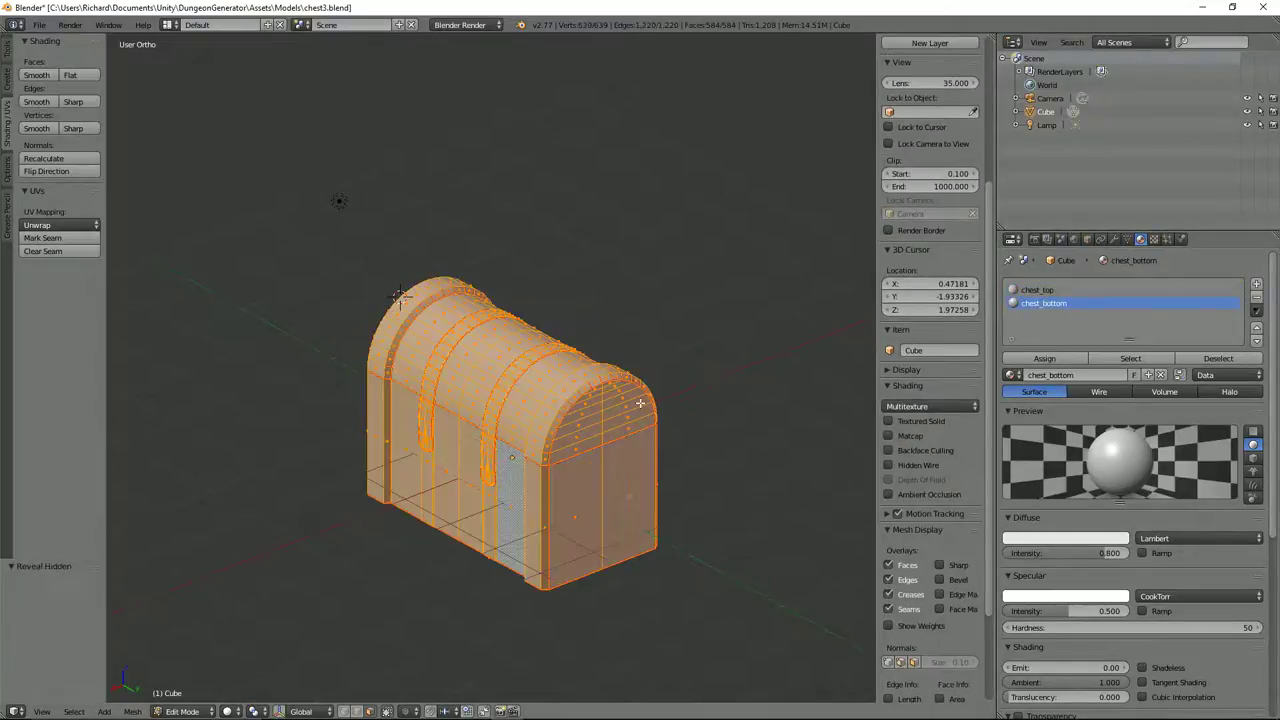
Return to Object Mode and save over chest3.blend.
key("Tab")
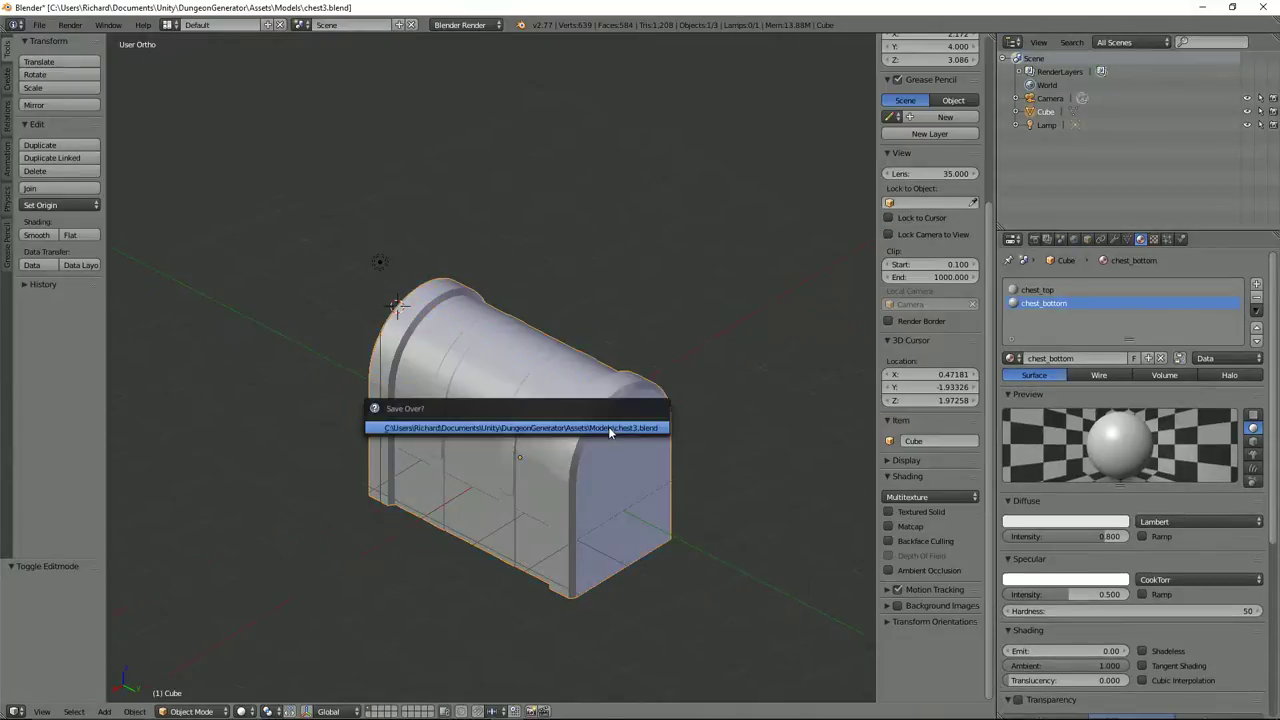
key("ctrl+s")
left_click(610, 428)
Rotate the chest 90° about the global Z axis and apply its rotation and scale.
scroll(569, 451, "up", 2)
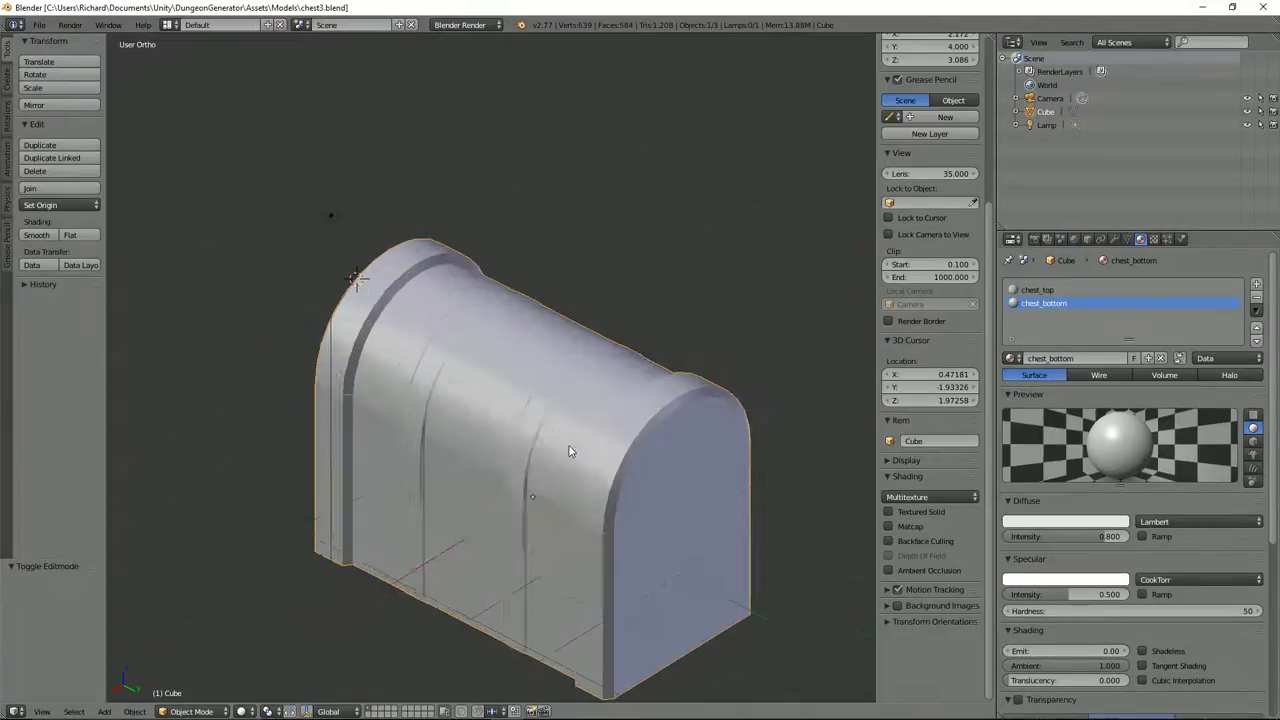
mouse_move(591, 447)
middle_mouse_down()
mouse_move(405, 432)
mouse_move(683, 403)
mouse_move(597, 465)
middle_mouse_up()
scroll(597, 466, "down", 2)
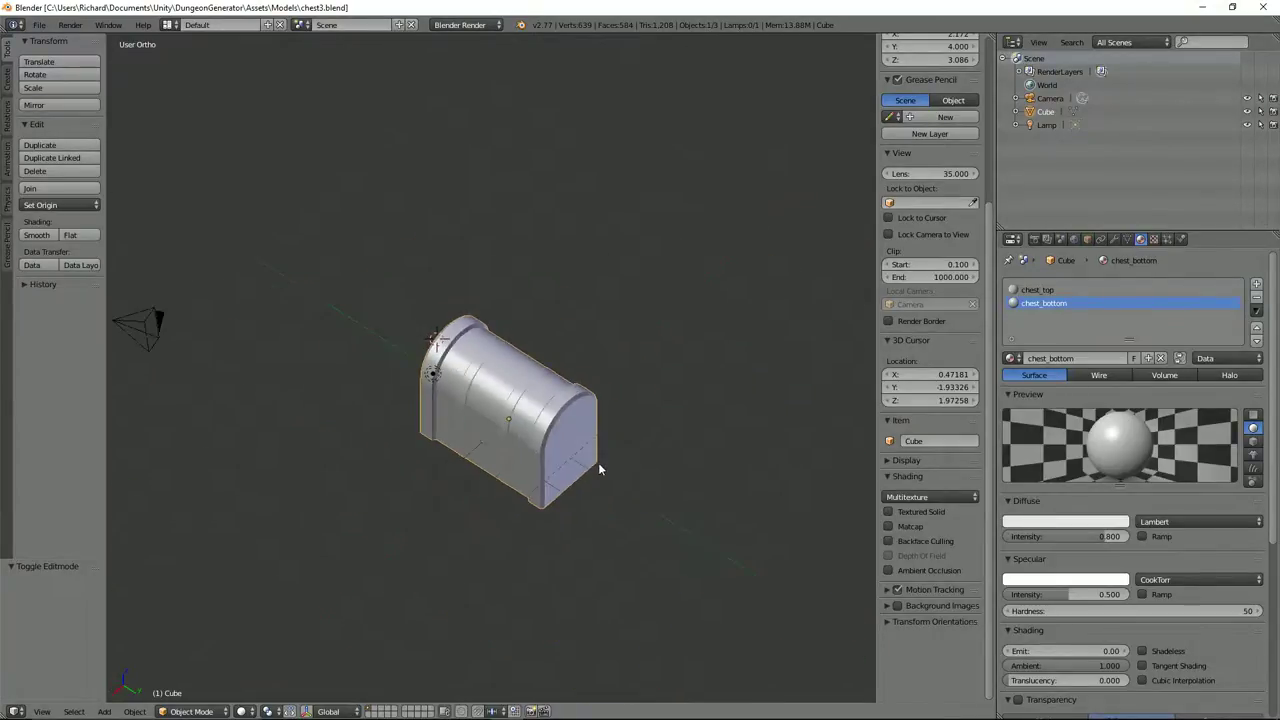
key("r")
key("z")
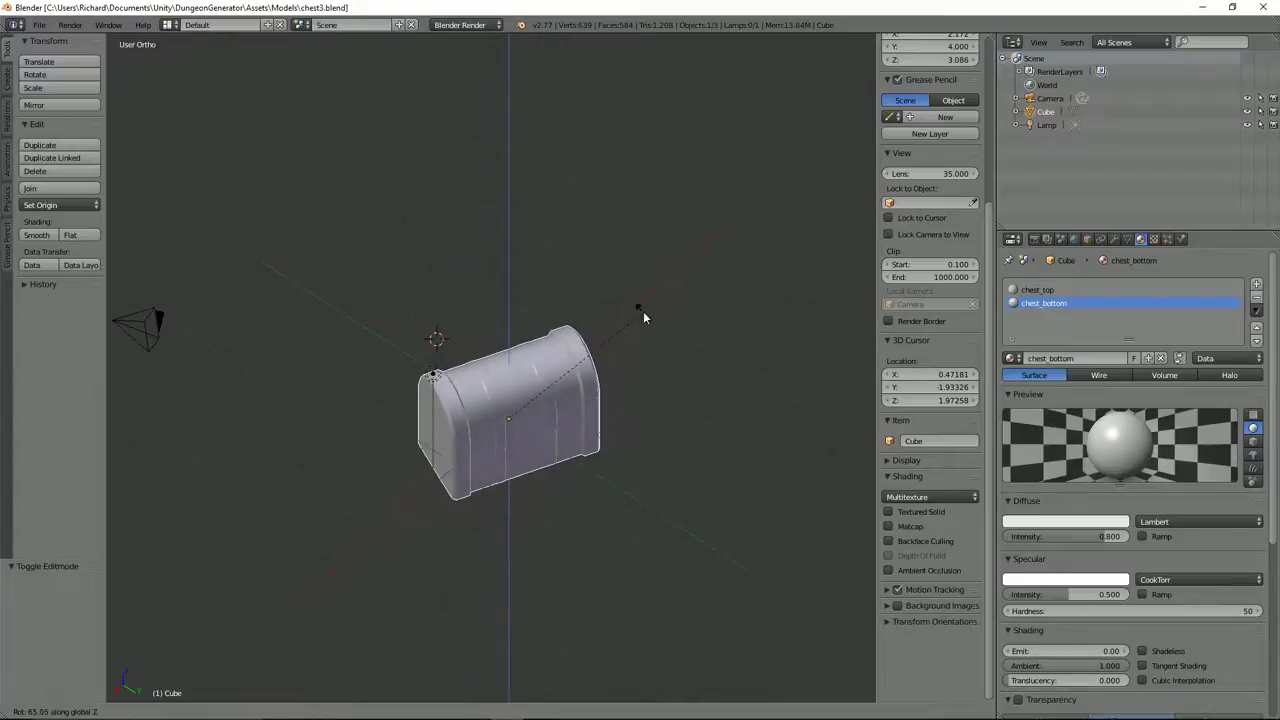
type("90")
key("Return")
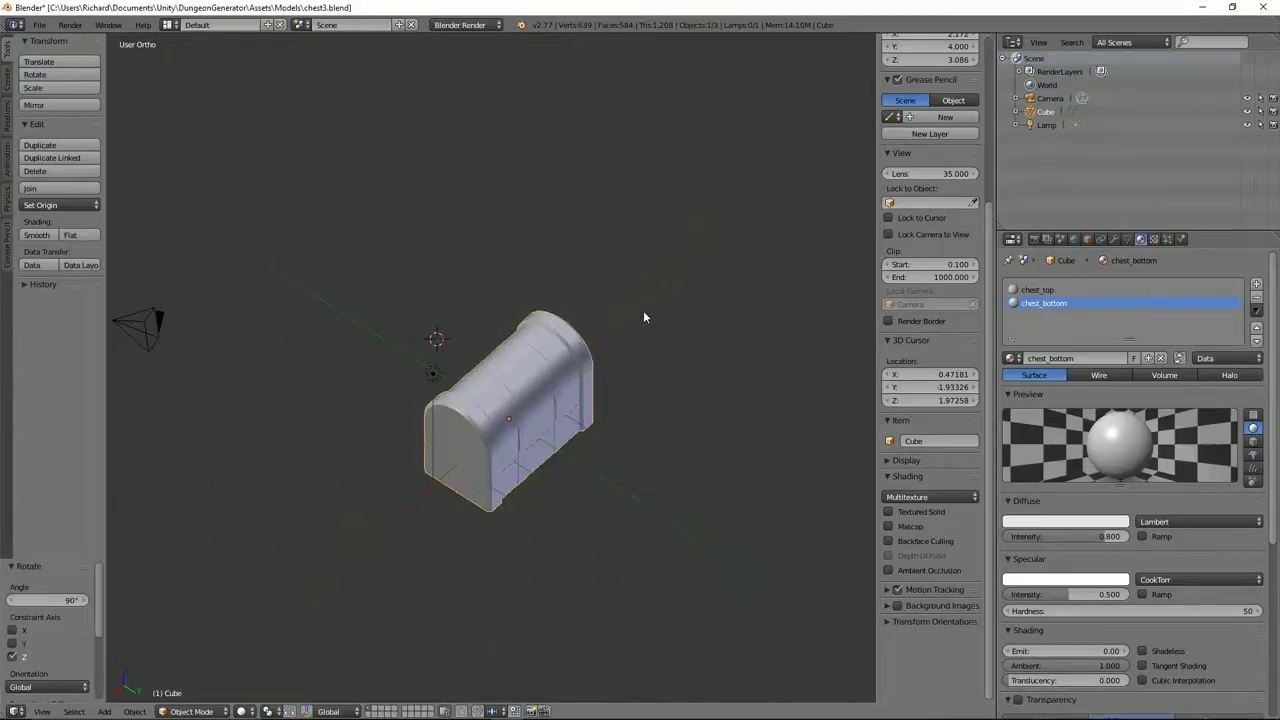
key("ctrl+a")
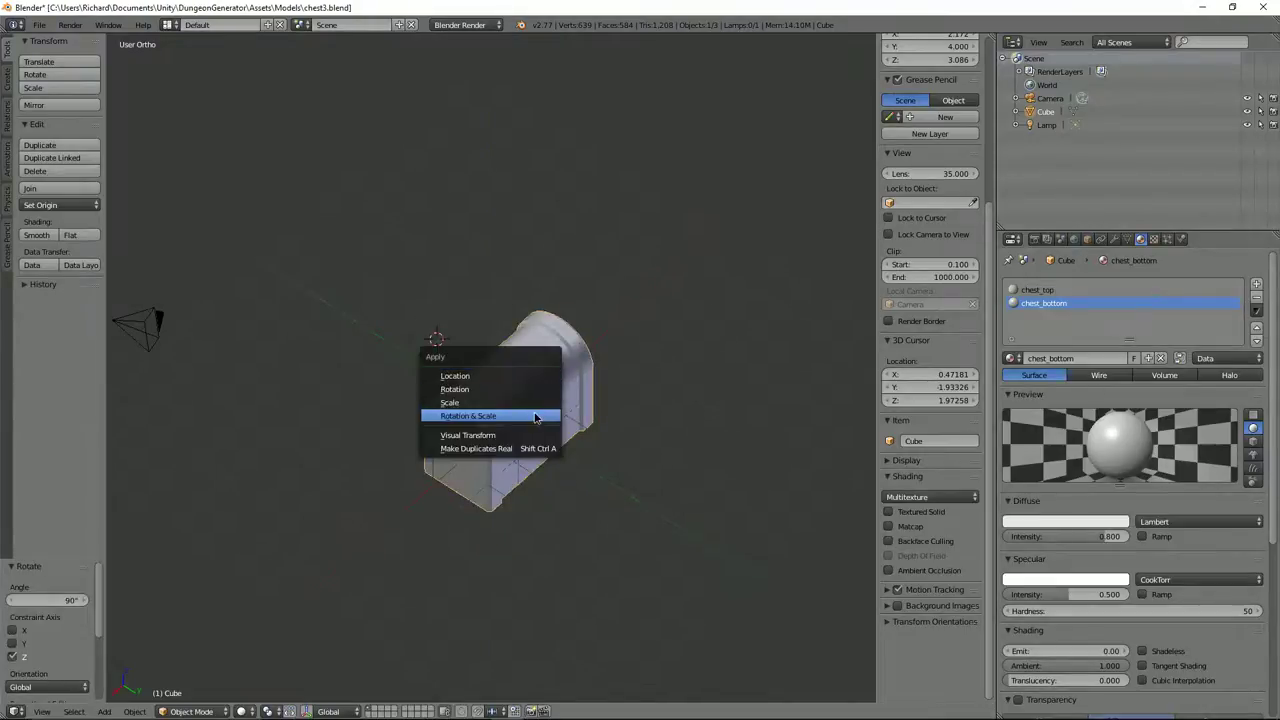
left_click(534, 415)
In front view, rotate the chest 180° about the Z axis so its strap ends face front, and apply rotation and scale.
middle_click_drag(503, 410, 500, 384)
key("KP_1")
scroll(500, 384, "up", 7)
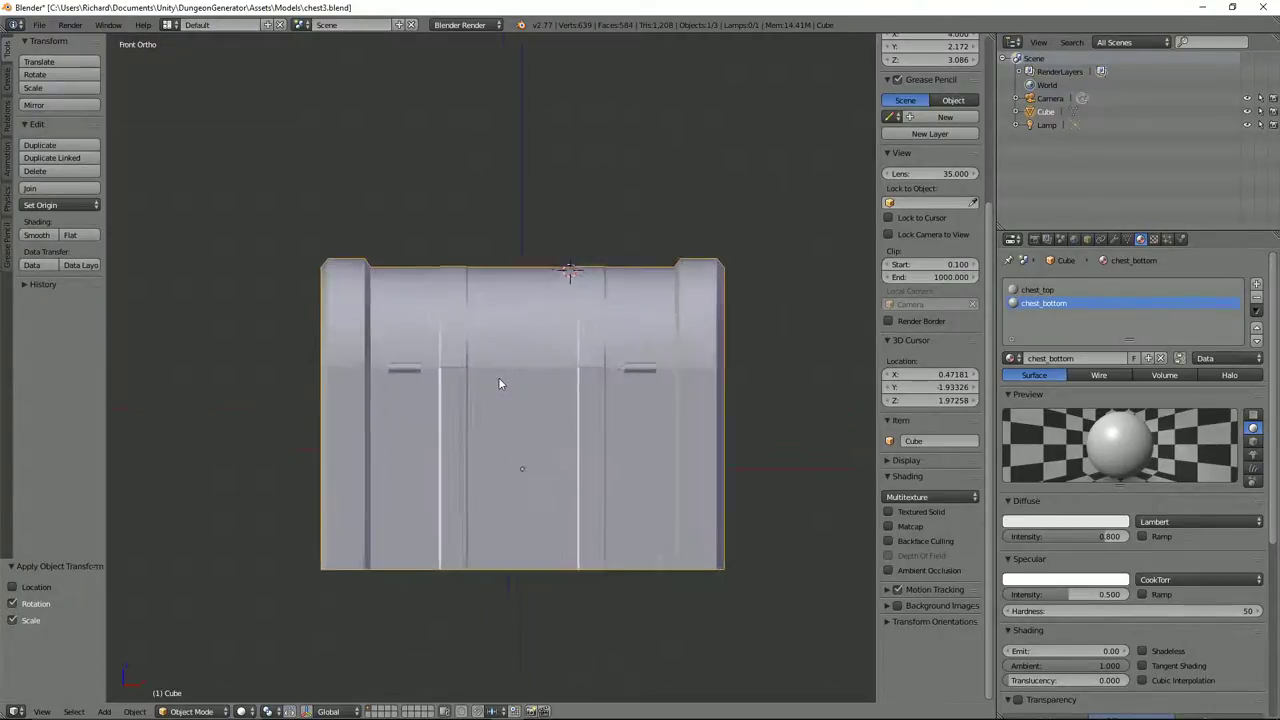
scroll(534, 374, "up", 2)
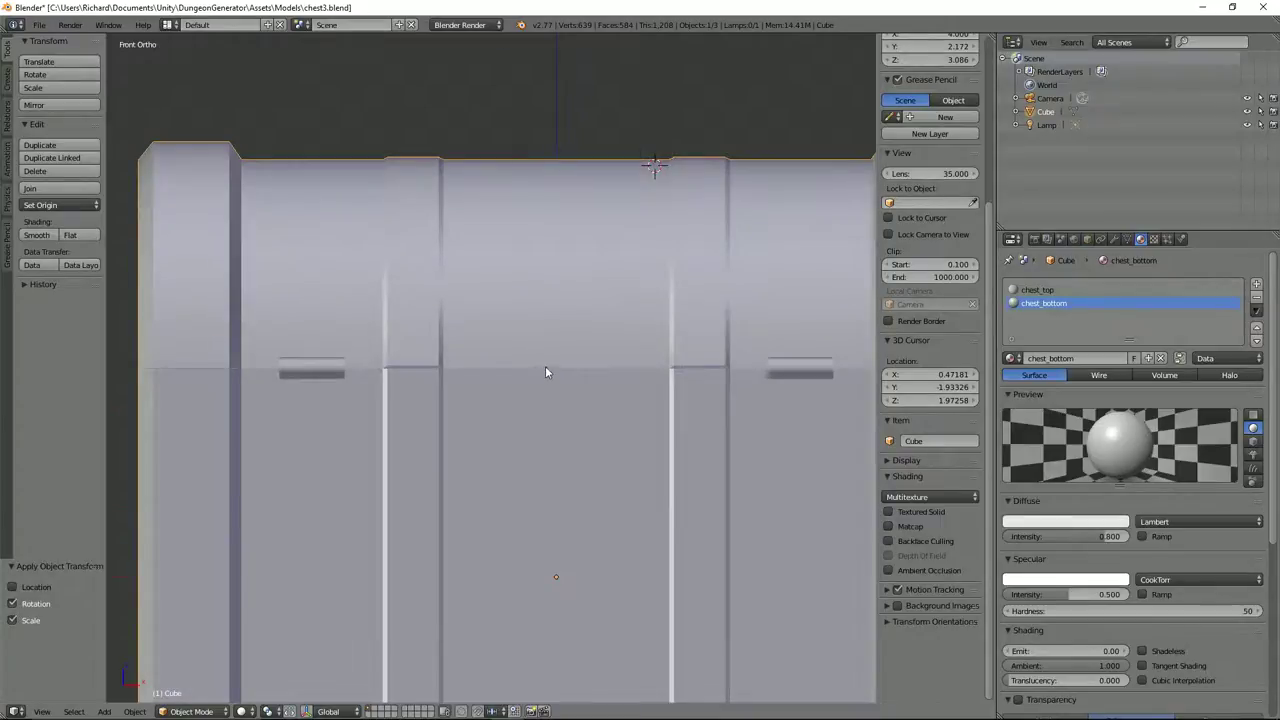
key("r")
key("z")
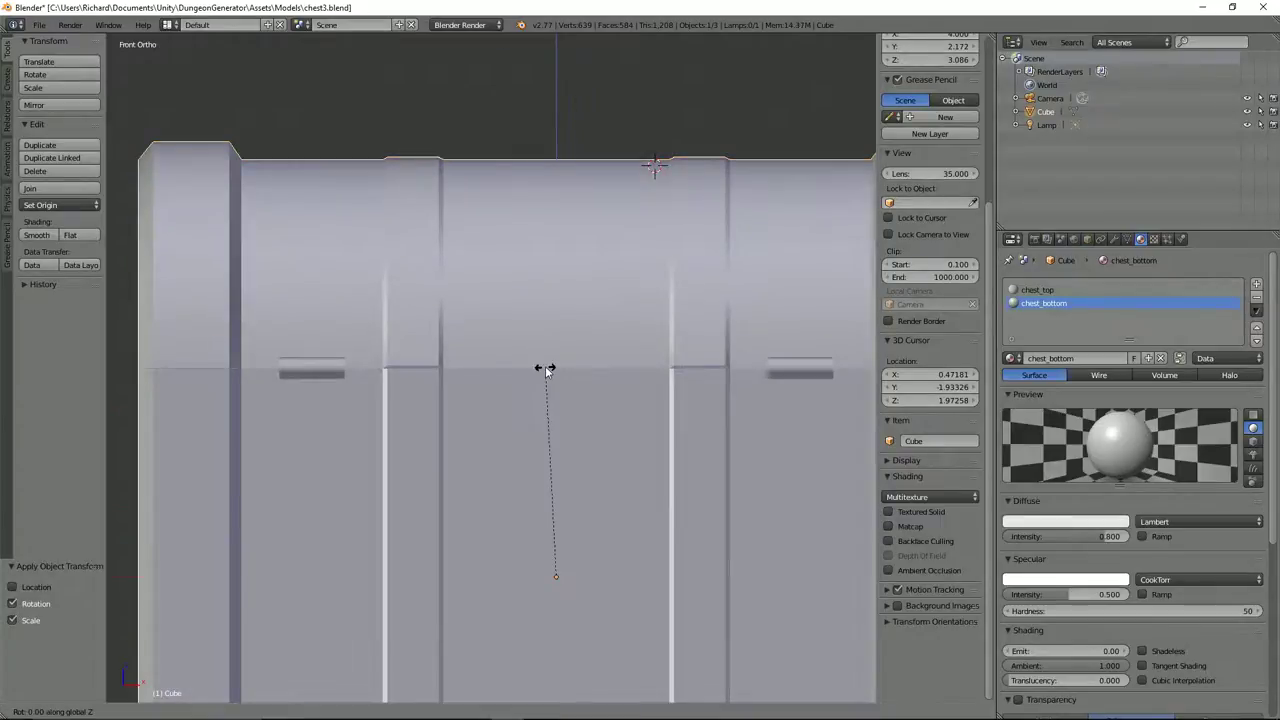
type("180")
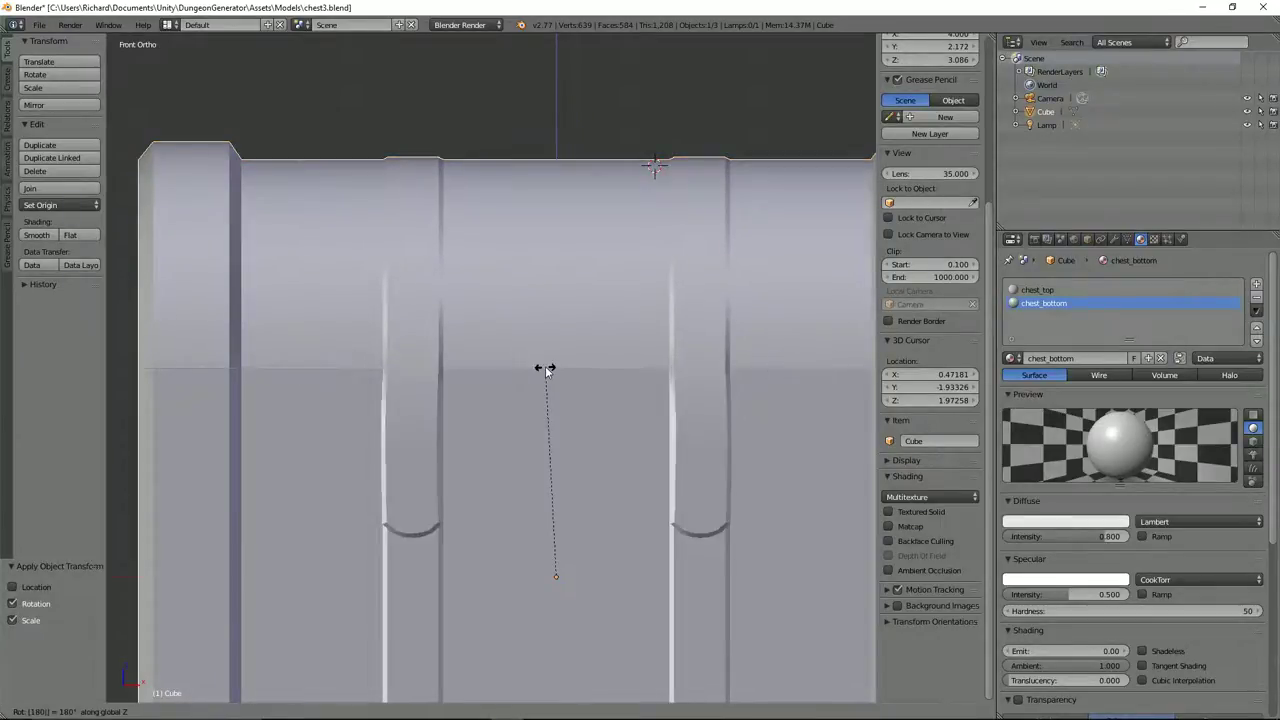
key("Return")
scroll(545, 366, "down", 2)
scroll(546, 368, "down", 2)
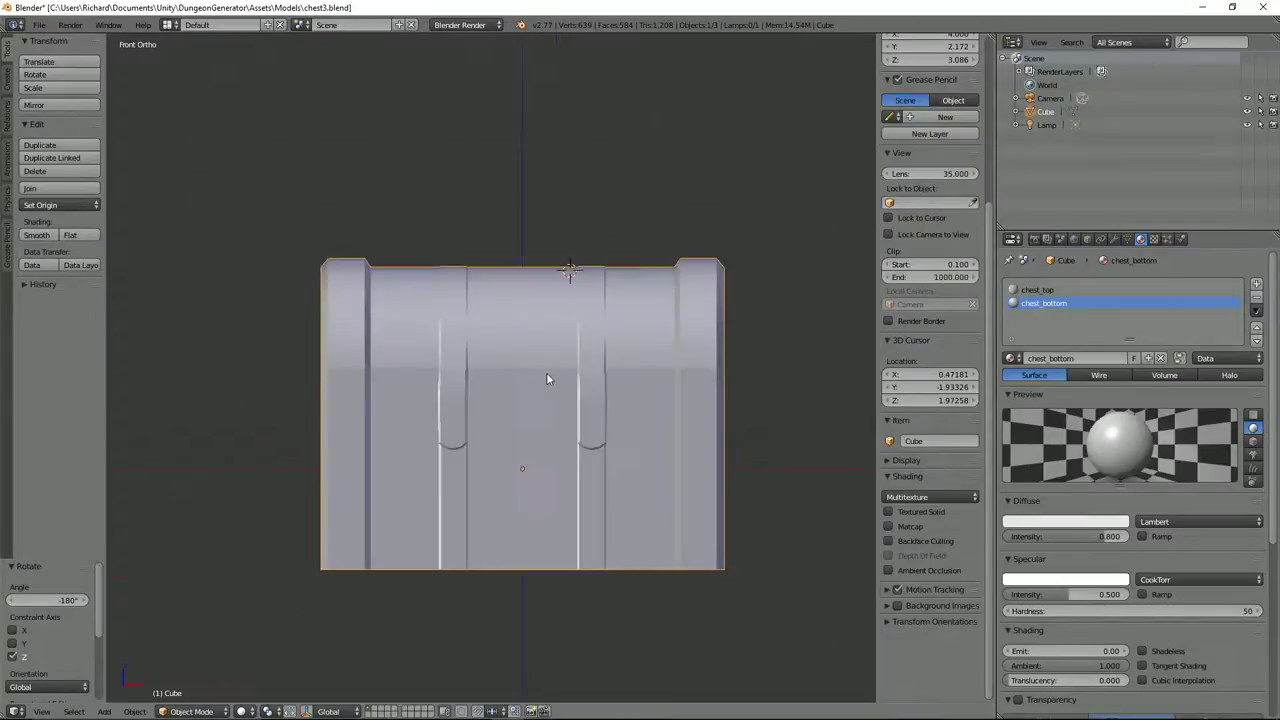
key("ctrl+a")
left_click(546, 374)
Inspect the reoriented chest in perspective from the side and save it over the existing chest3.blend file.
middle_click_drag(547, 378, 502, 430)
scroll(508, 424, "up", 3)
scroll(613, 400, "up", 2)
scroll(613, 399, "down", 3)
key("ctrl+s")
left_click(611, 388)
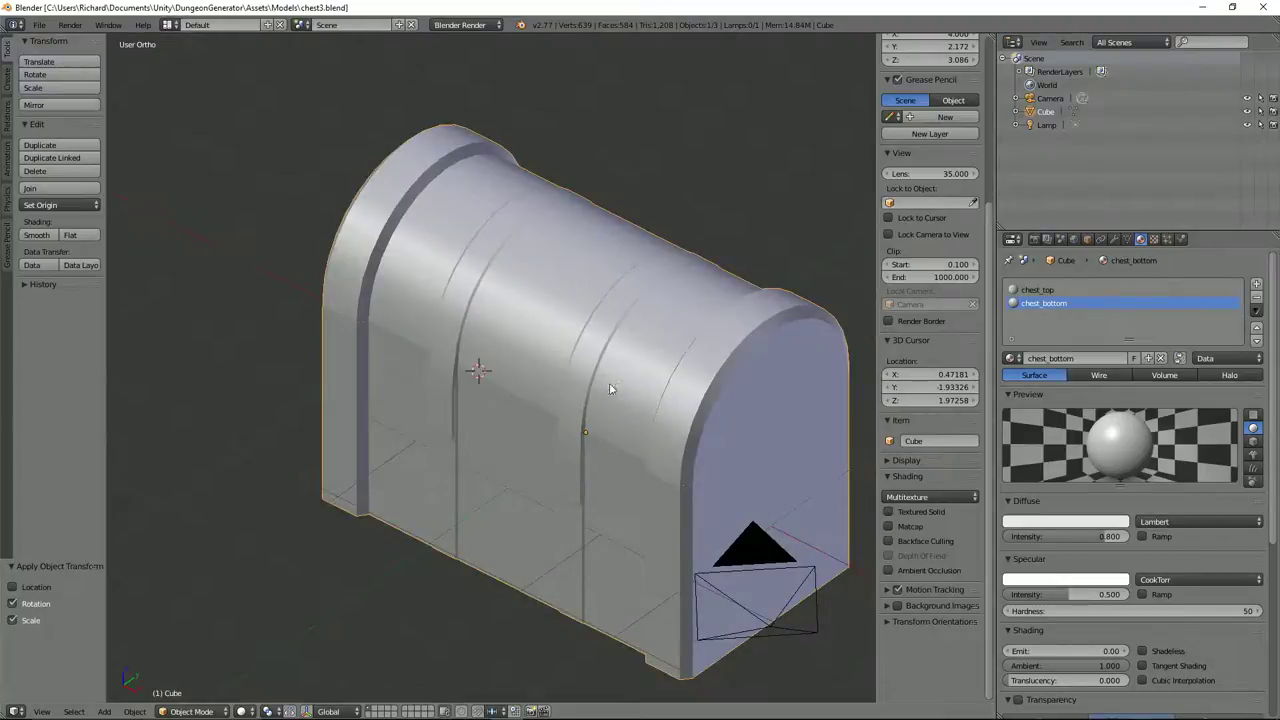
Limit the FBX export options to selected objects only and return to the scene without exporting.
left_click(39, 24)
mouse_move(120, 279)
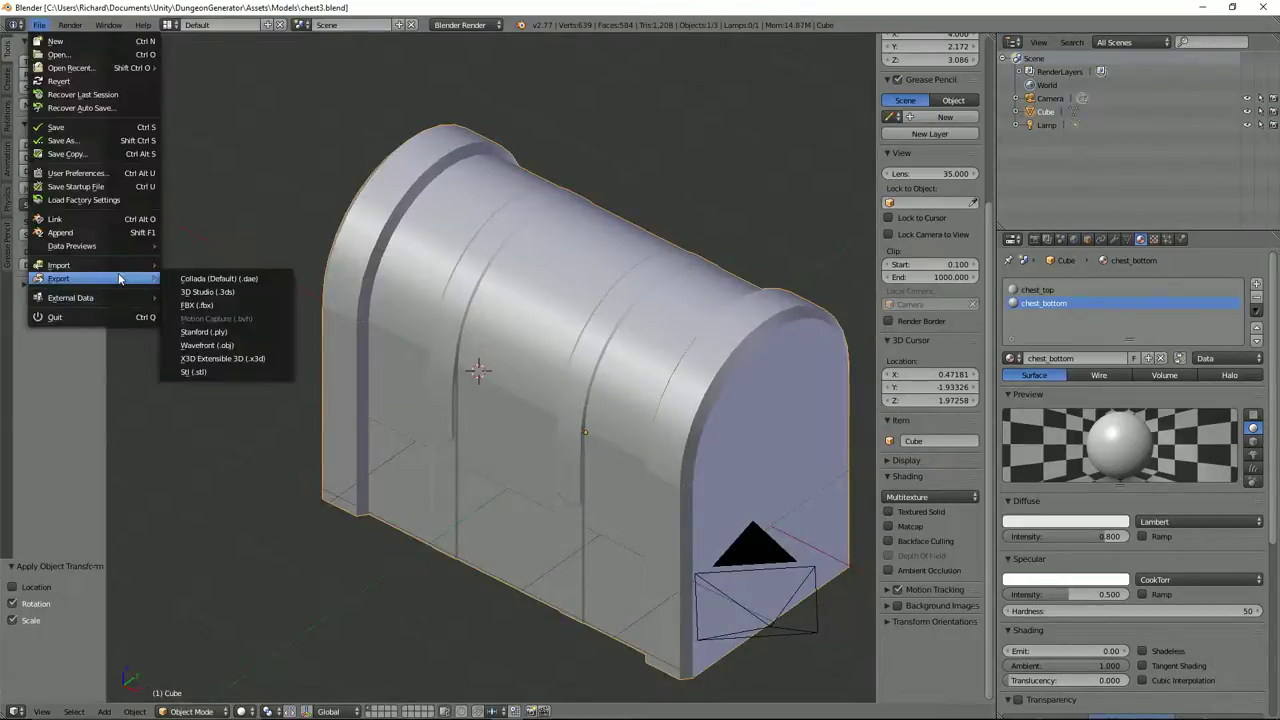
left_click(200, 304)
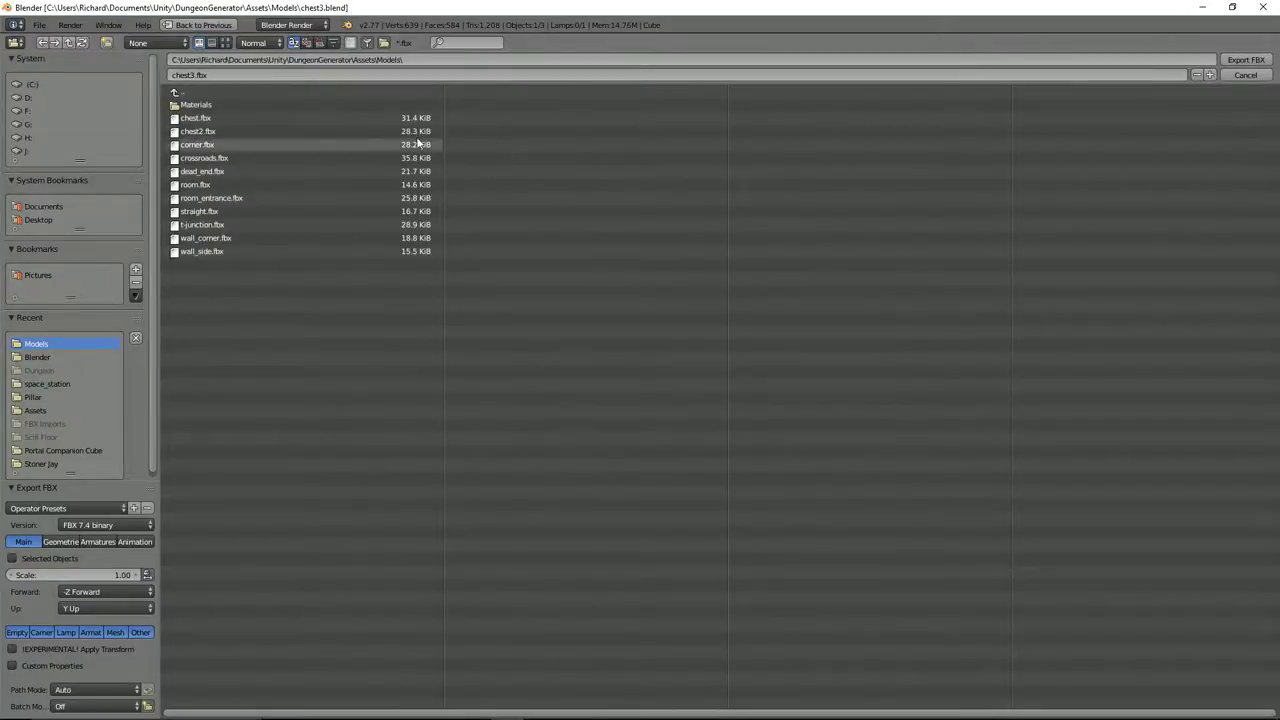
left_click(69, 556)
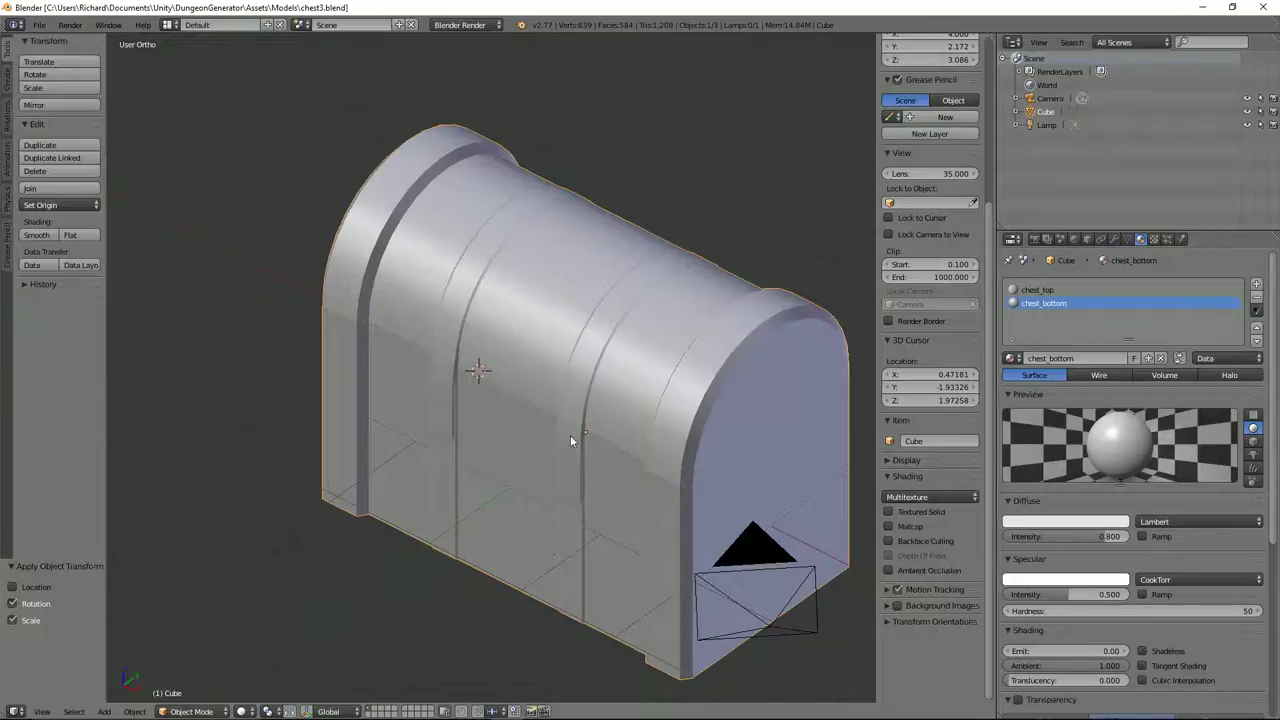
Rename the Cube object as chest and save over the existing chest3.blend file.
scroll(570, 435, "down", 4)
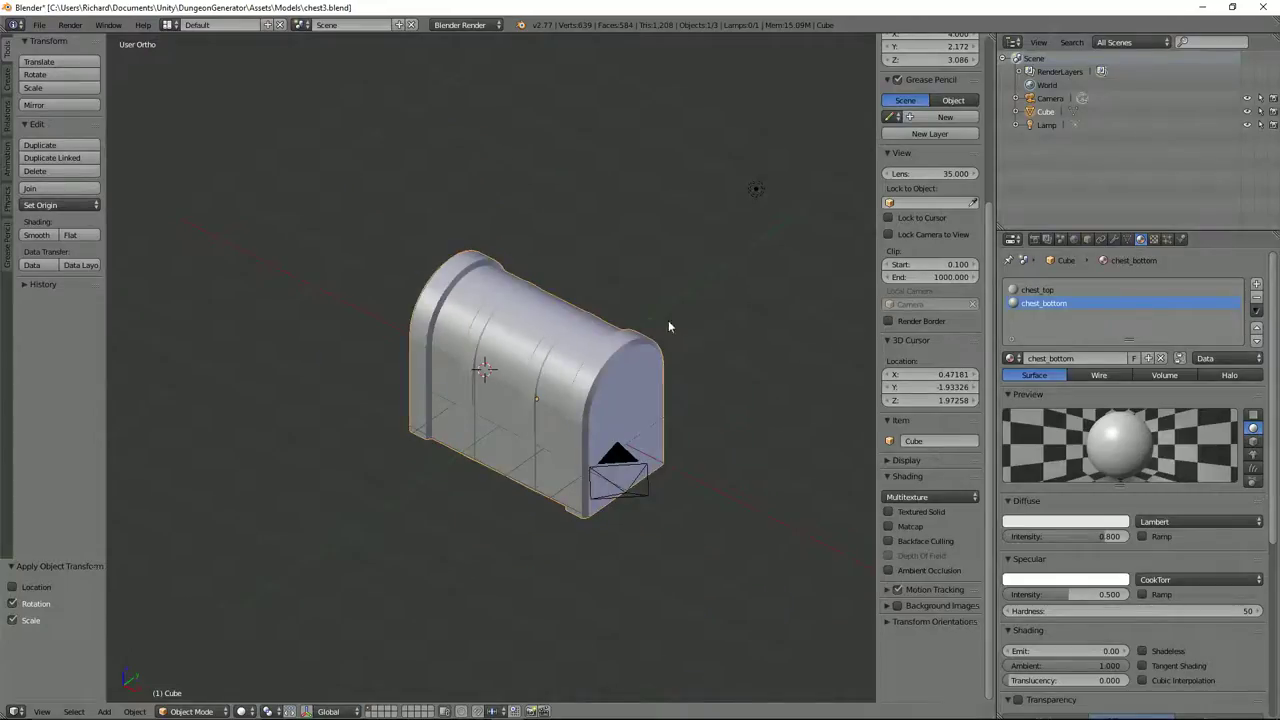
double_click(1045, 111)
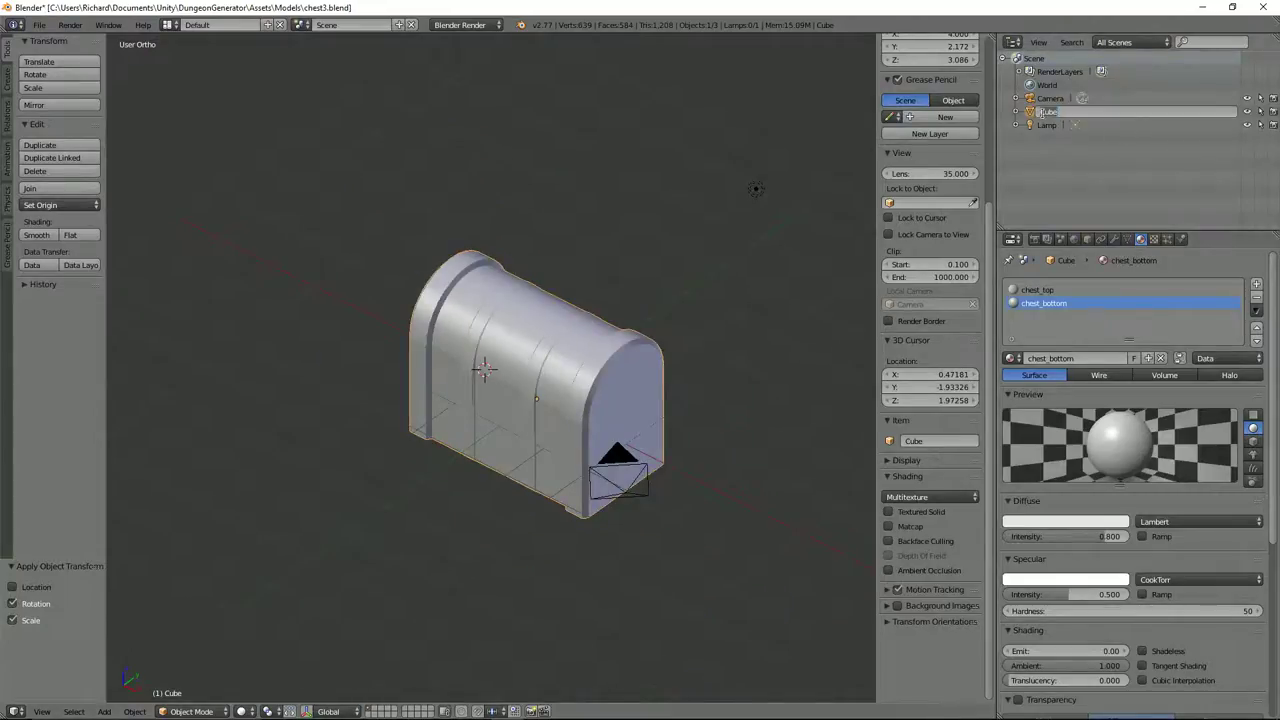
type("chest")
key("Return")
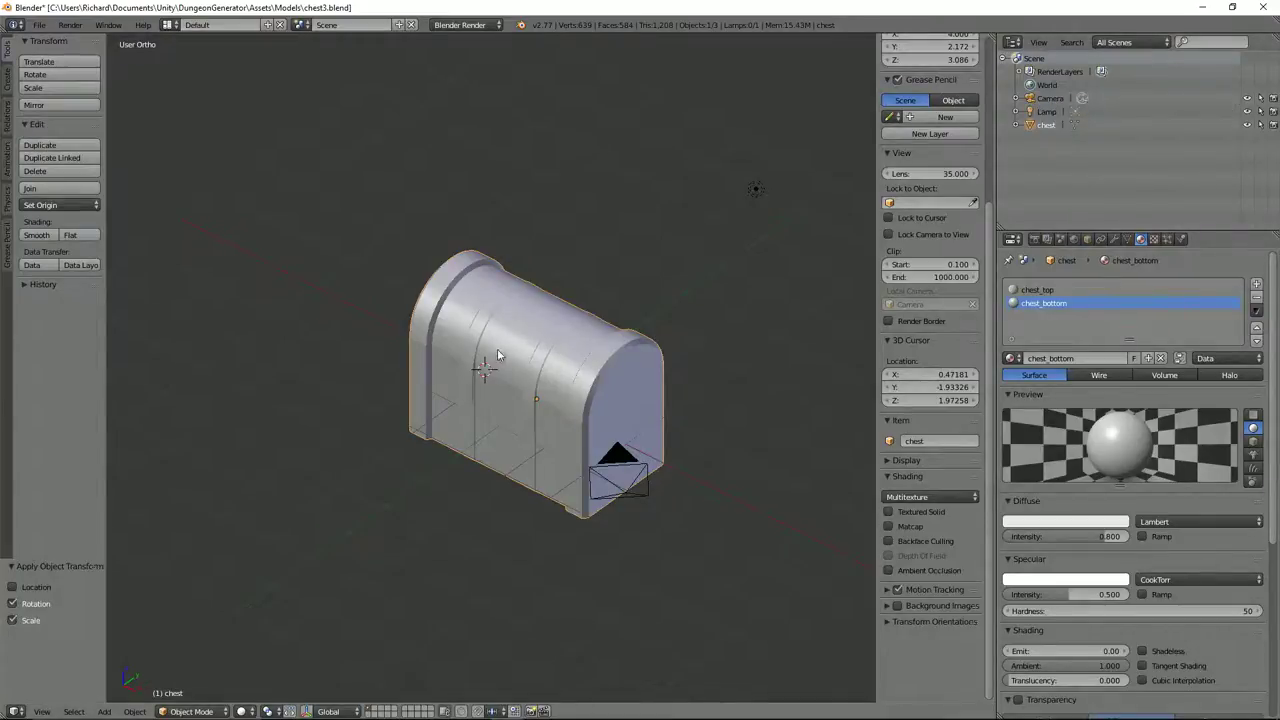
key("ctrl+s")
left_click(116, 112)
Export only the selected chest as chest3.fbx in the project's Models folder.
left_click(40, 25)
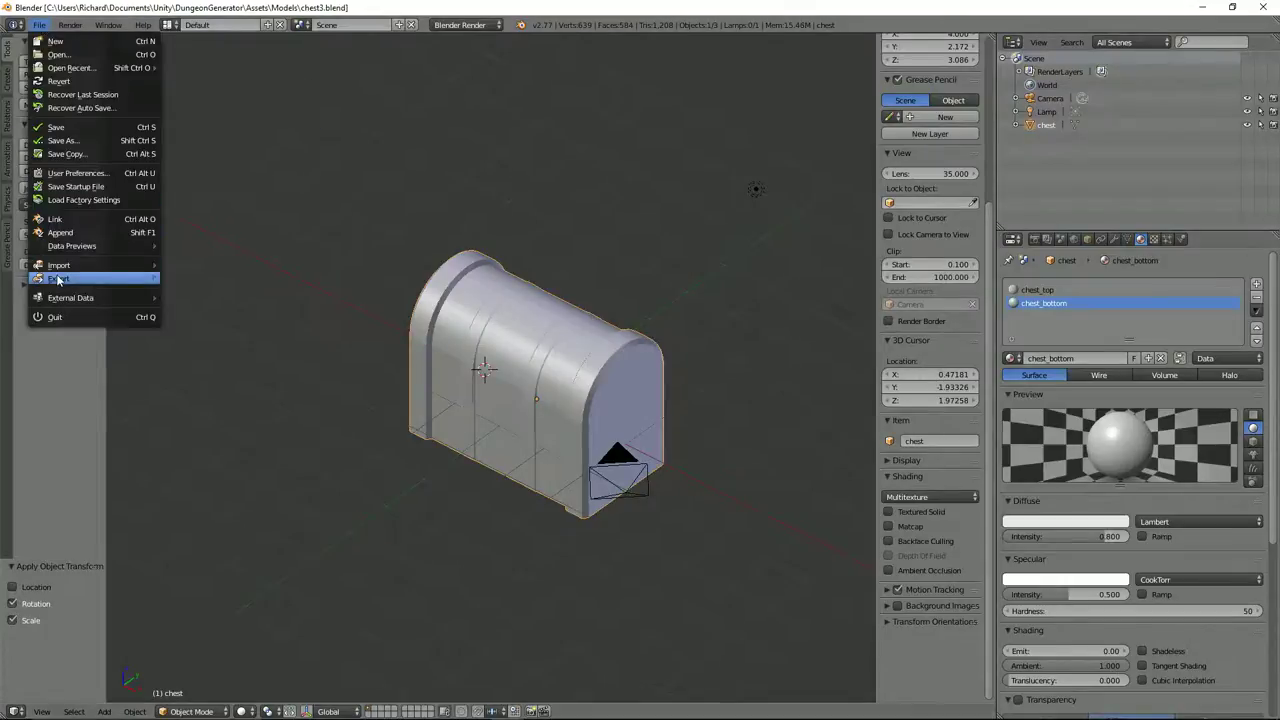
mouse_move(118, 280)
left_click(188, 306)
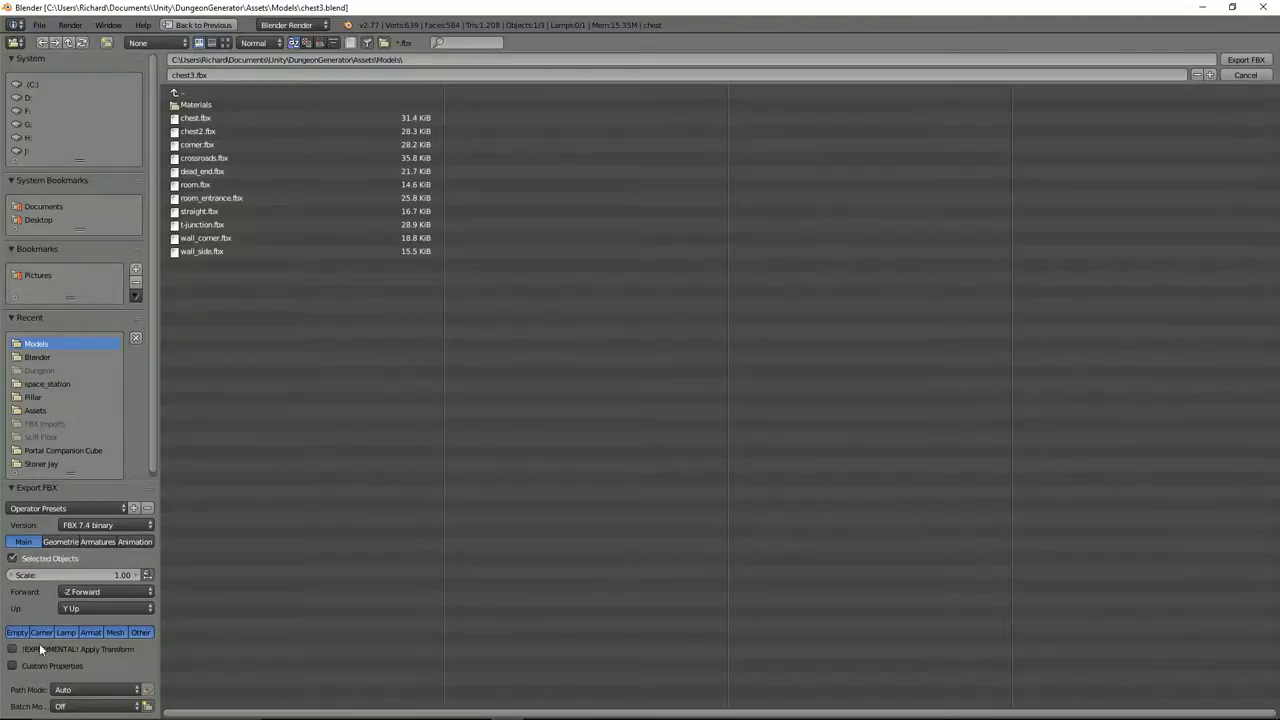
left_click(1249, 64)
scroll(620, 350, "up", 3)
mouse_move(592, 337)
middle_mouse_down()
mouse_move(625, 314)
mouse_move(618, 340)
mouse_move(584, 318)
middle_mouse_up()
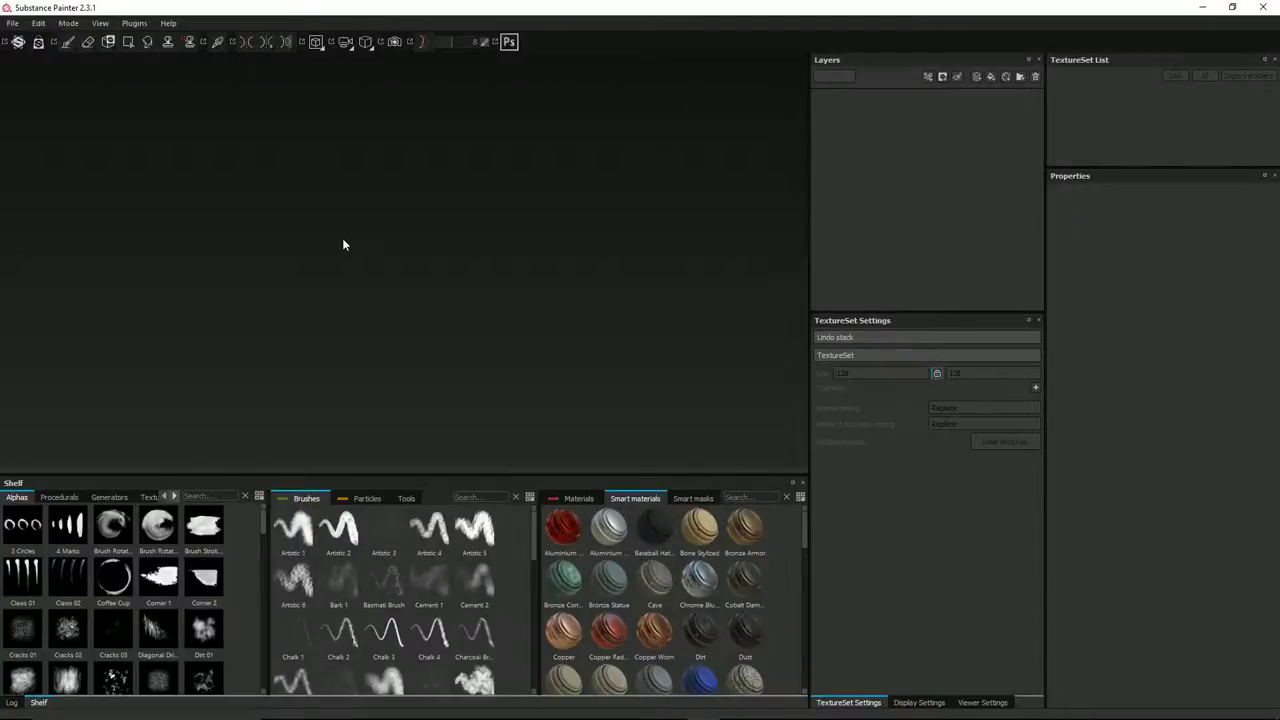
Switch to Substance Painter, view its version information and close the dialog.
left_click(168, 24)
left_click(176, 38)
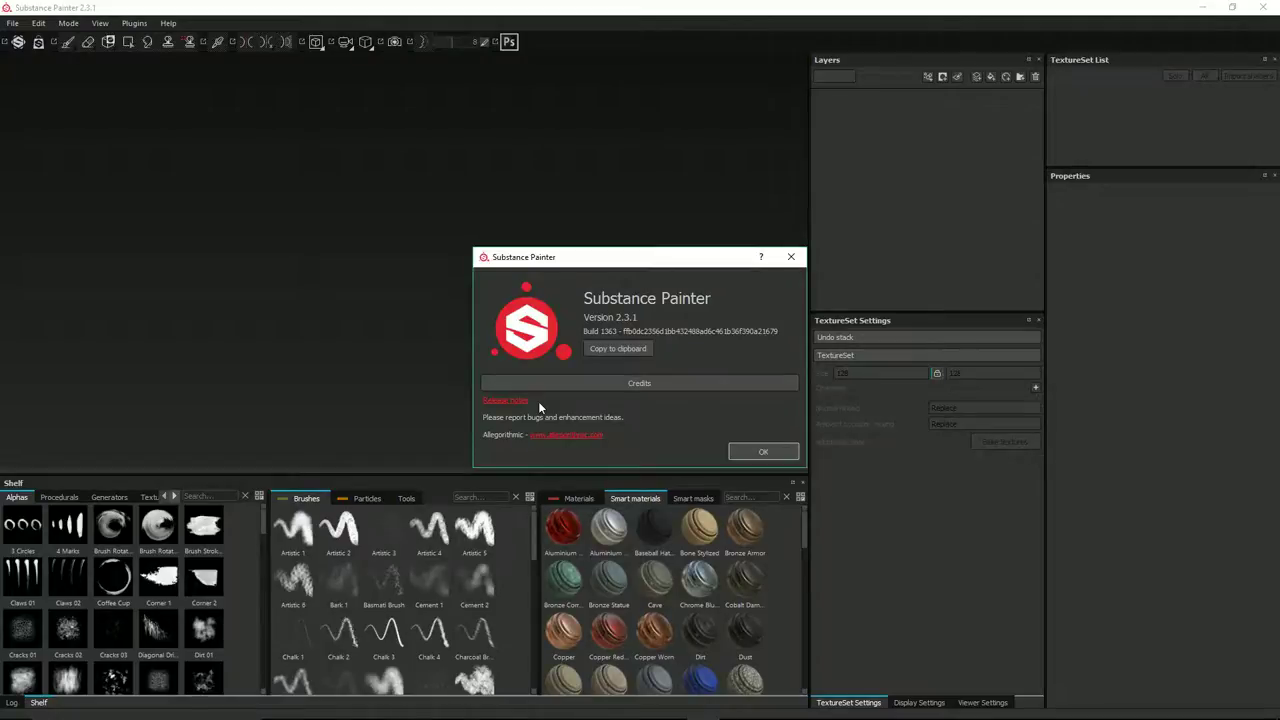
left_click(760, 452)
Create a new project using chest3.fbx as the mesh and look over the imported chest.
left_click(11, 23)
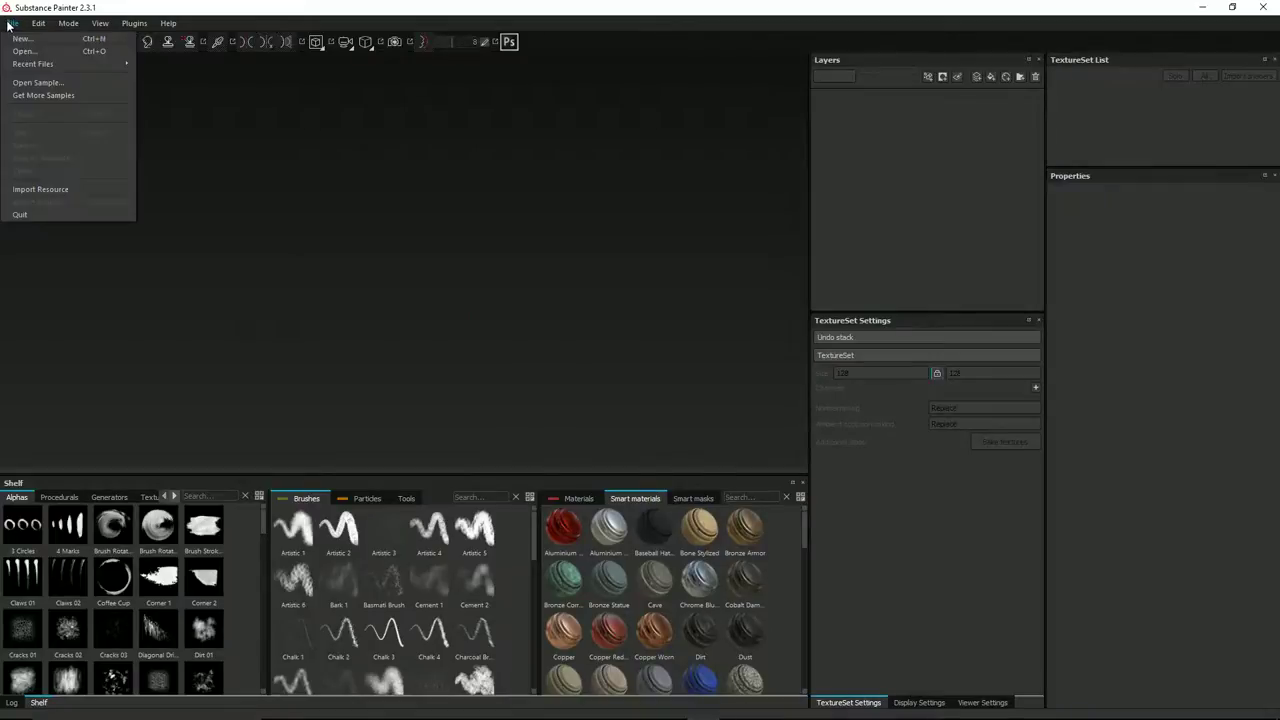
left_click(21, 39)
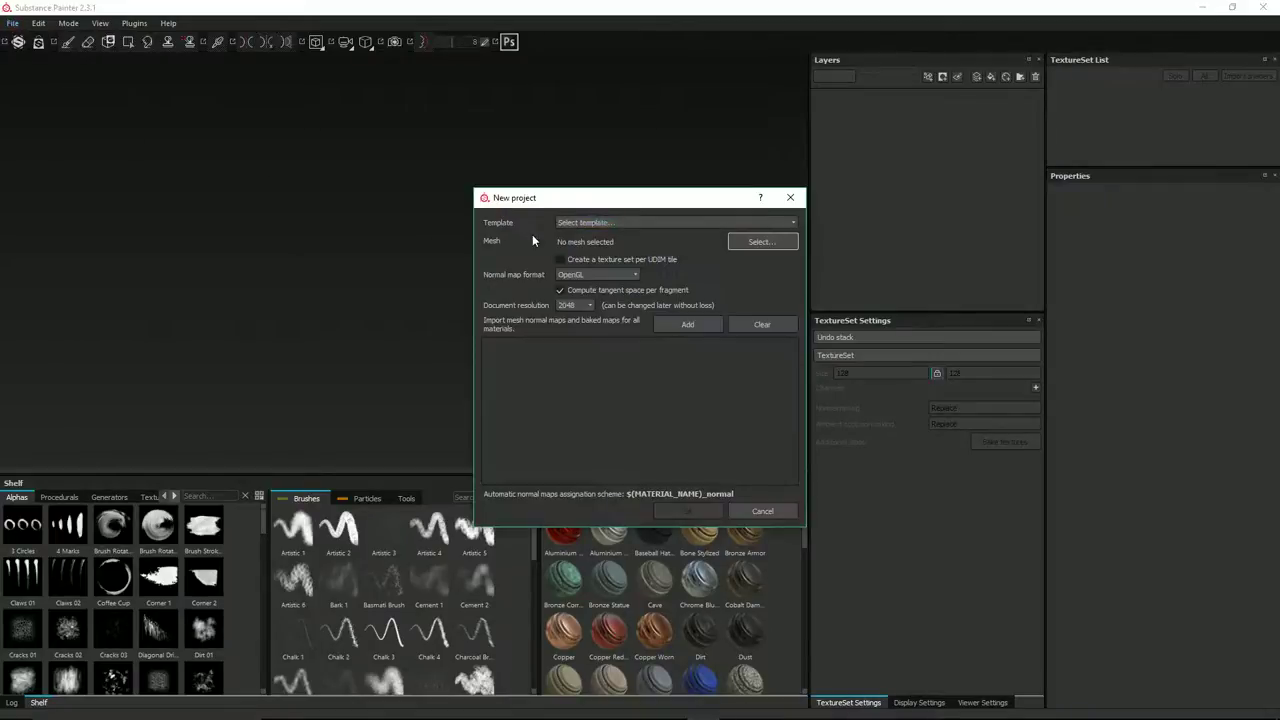
left_click(748, 242)
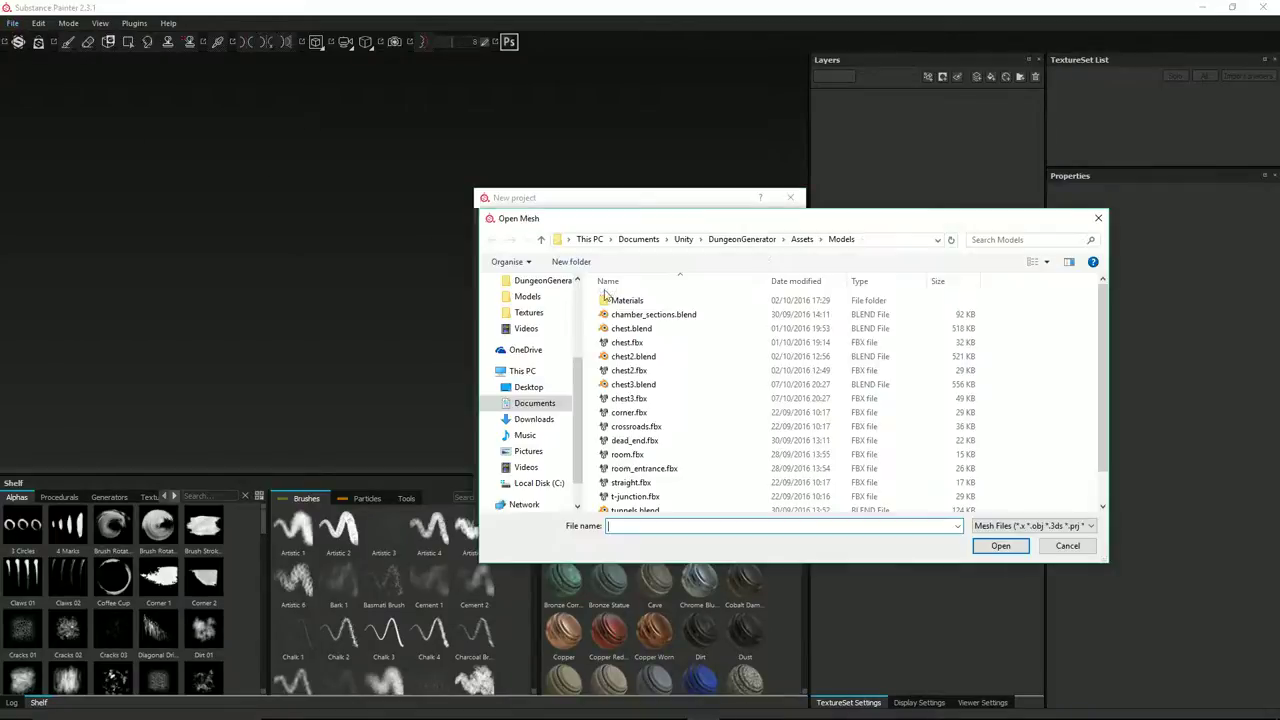
left_click(645, 399)
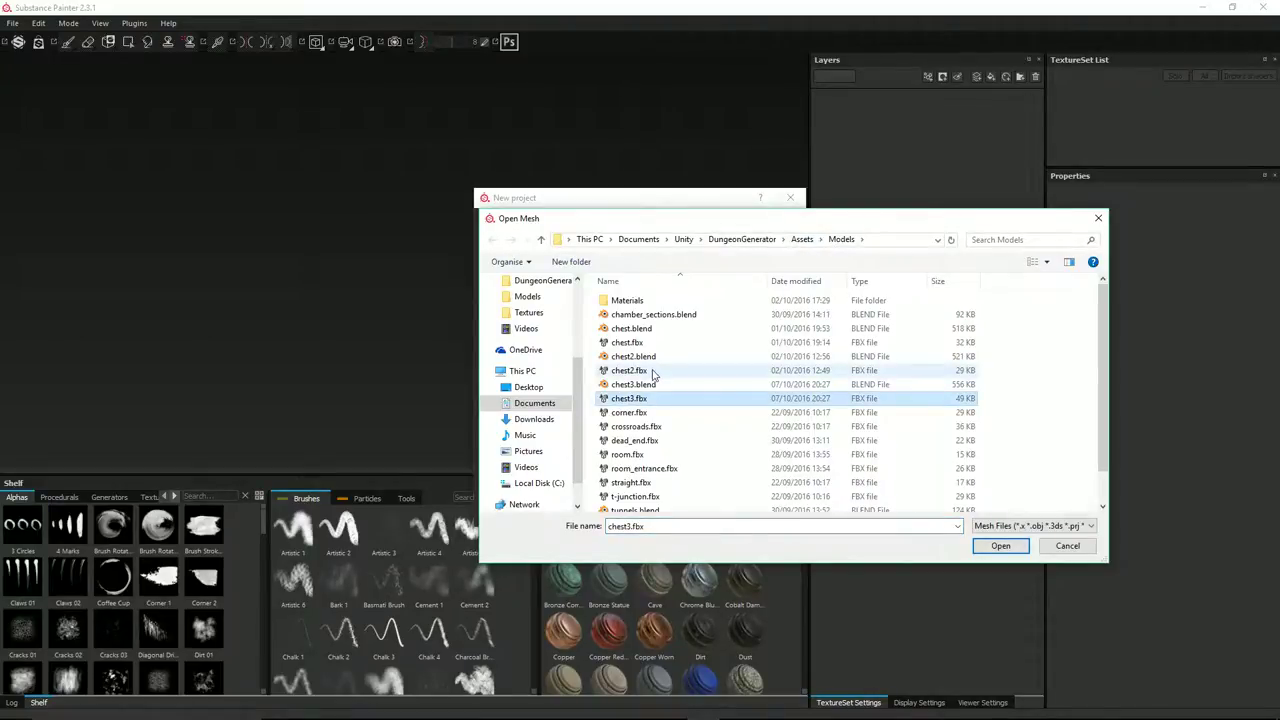
left_click(984, 546)
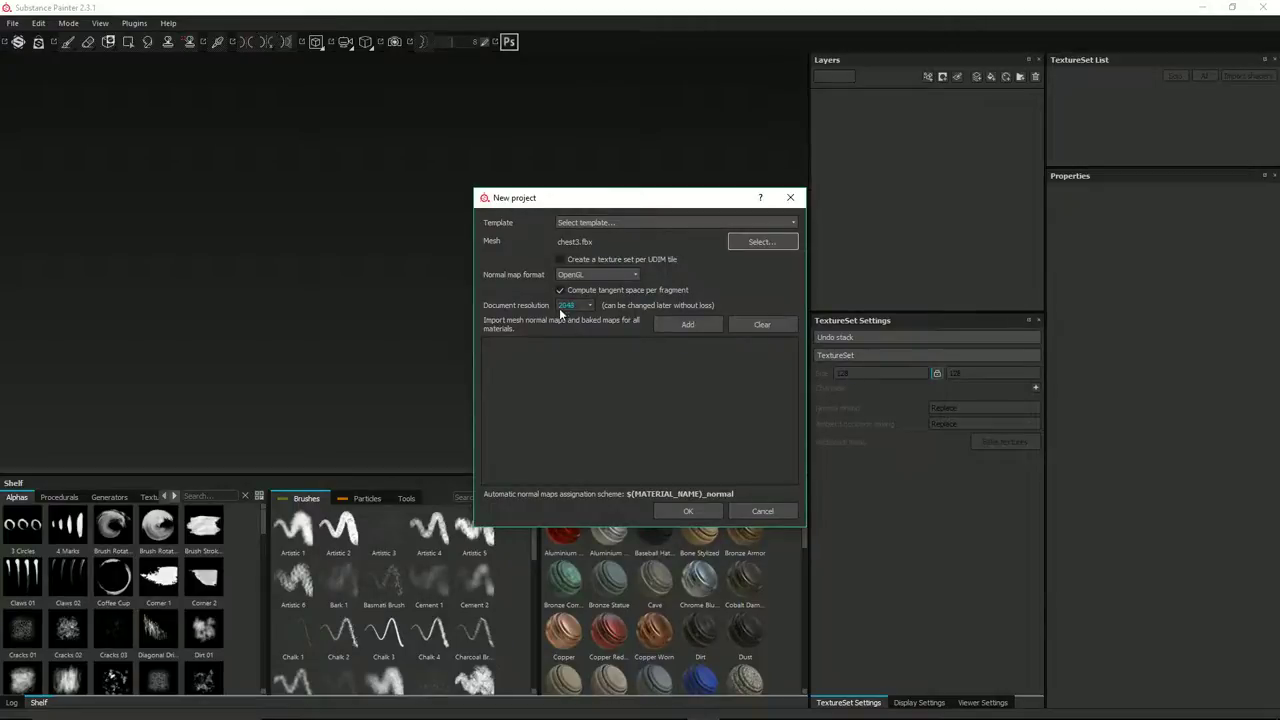
left_click(698, 510)
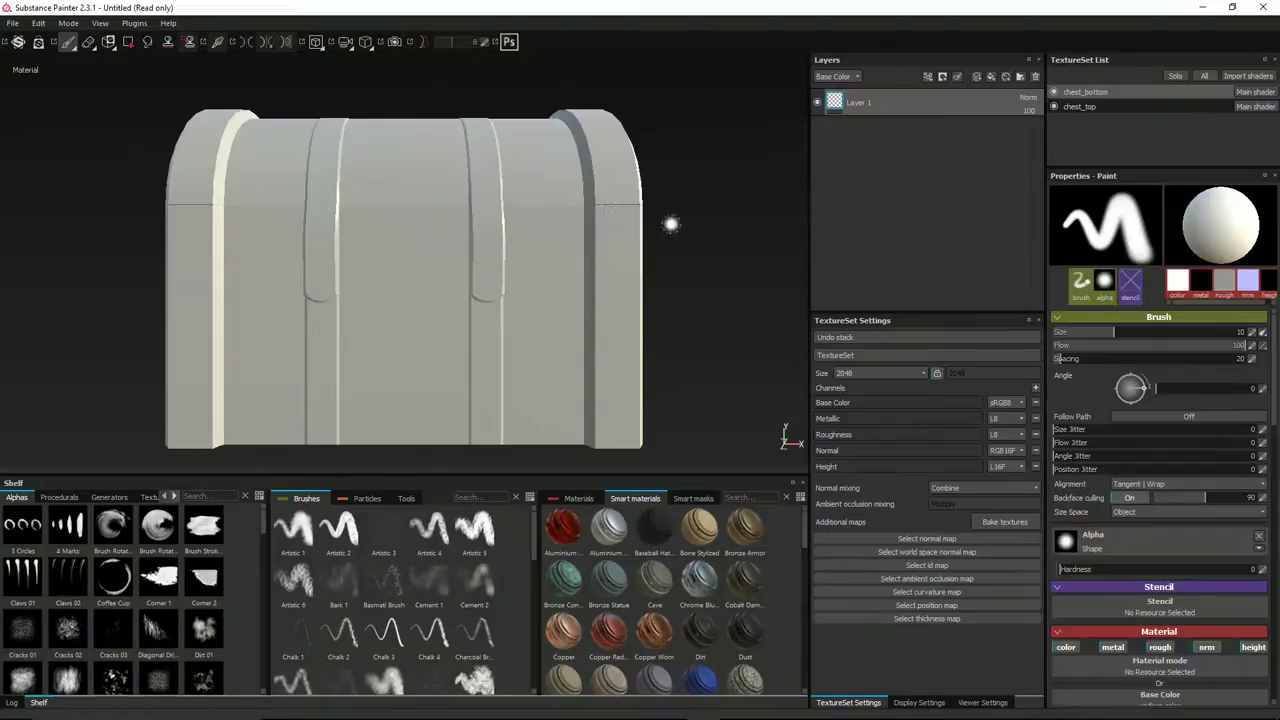
left_click_drag(669, 223, 515, 236, "alt")
scroll(521, 293, "down", 2)
scroll(526, 286, "down", 2)
left_click_drag(525, 286, 476, 254, "alt")
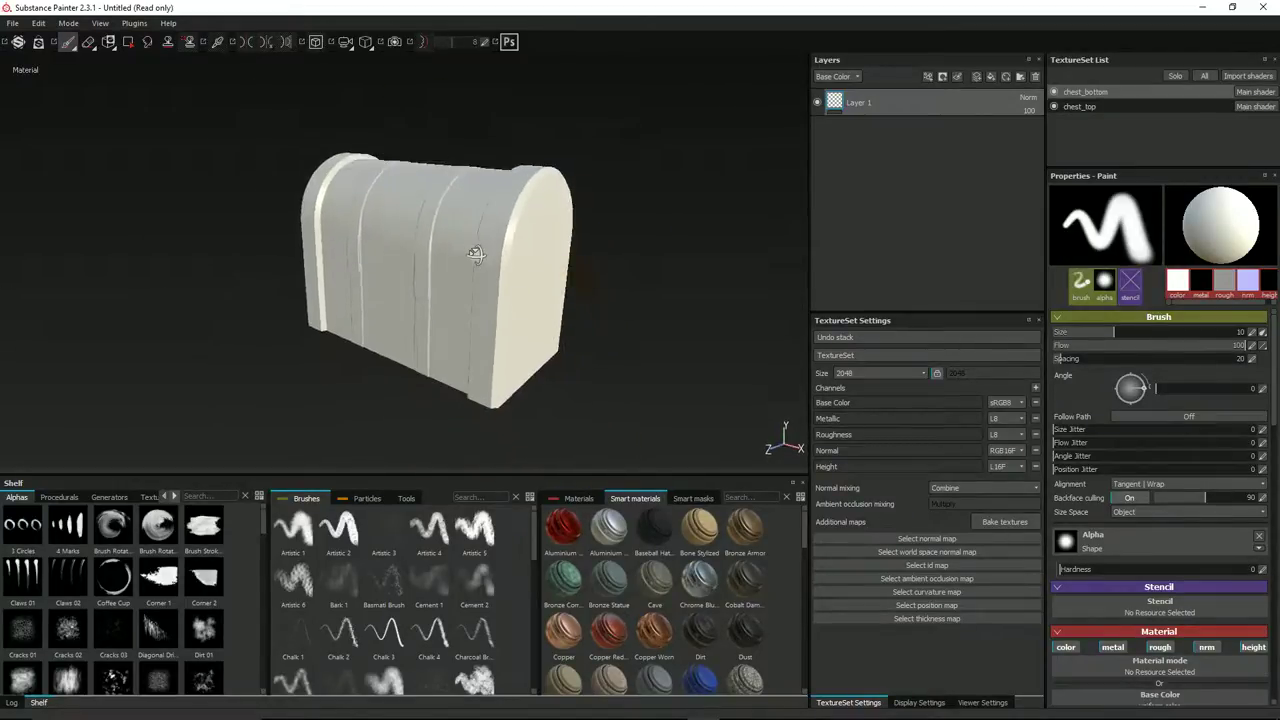
scroll(573, 267, "up", 3)
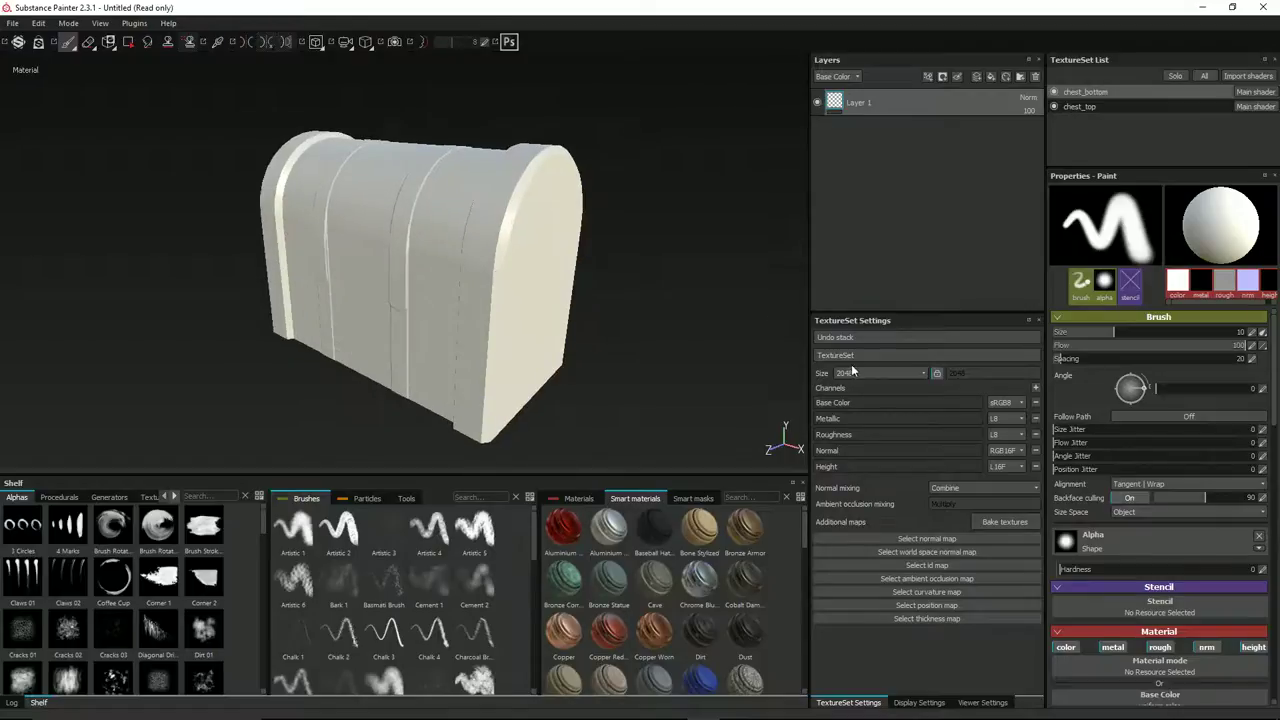
left_click(993, 524)
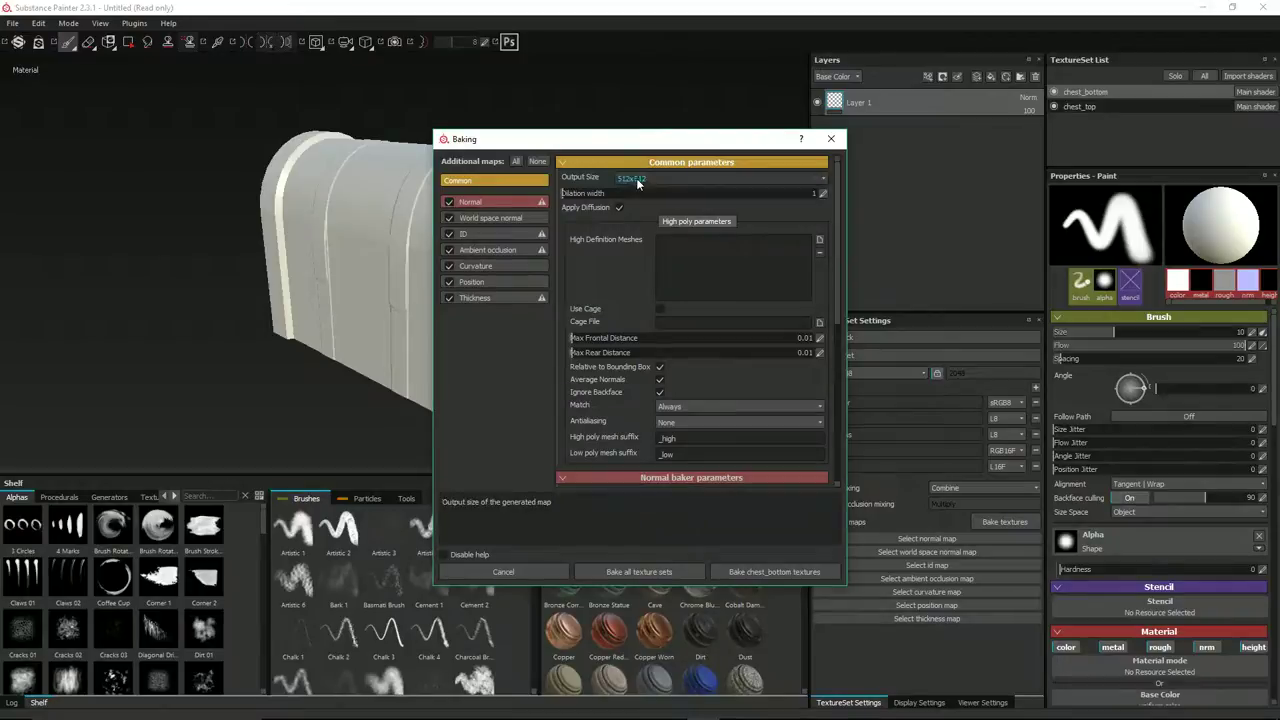
left_click(636, 178)
left_click(651, 242)
left_click(672, 422)
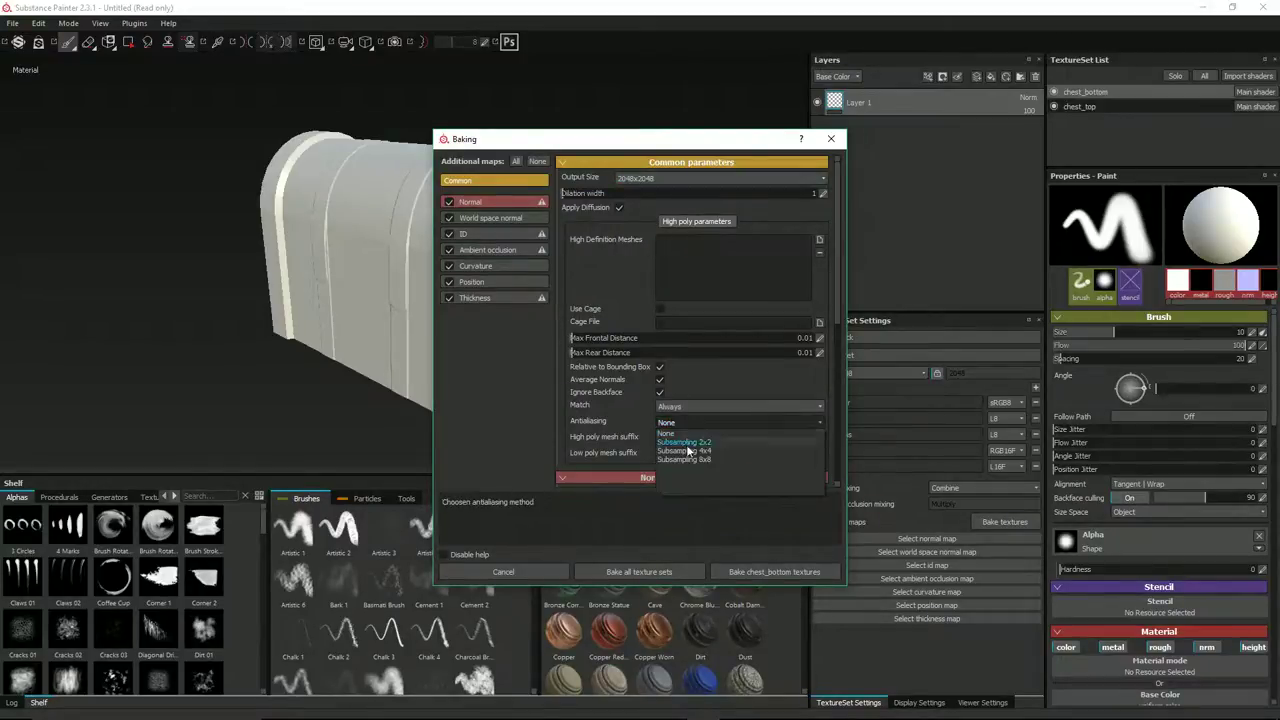
left_click(686, 450)
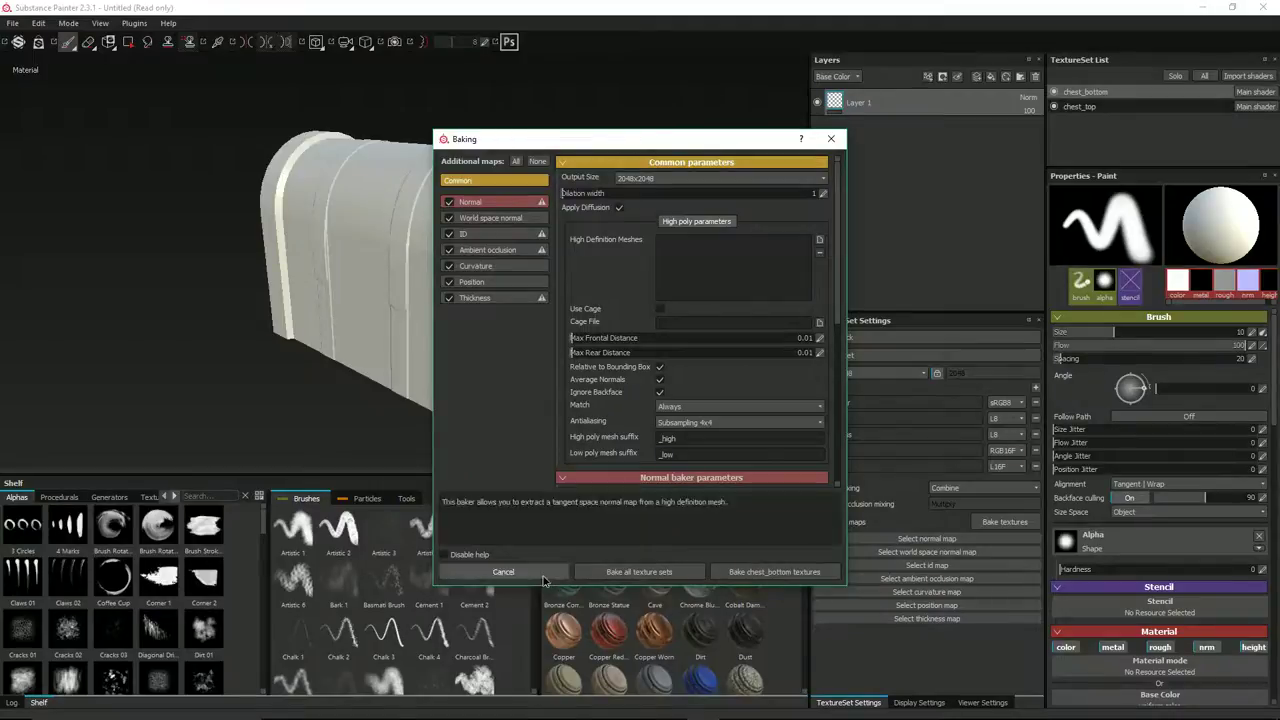
left_click(503, 571)
Hide the chest_top texture set and examine the chest base's interior and floor from several angles.
left_click(1096, 110)
left_click(1099, 93)
left_click(1069, 105)
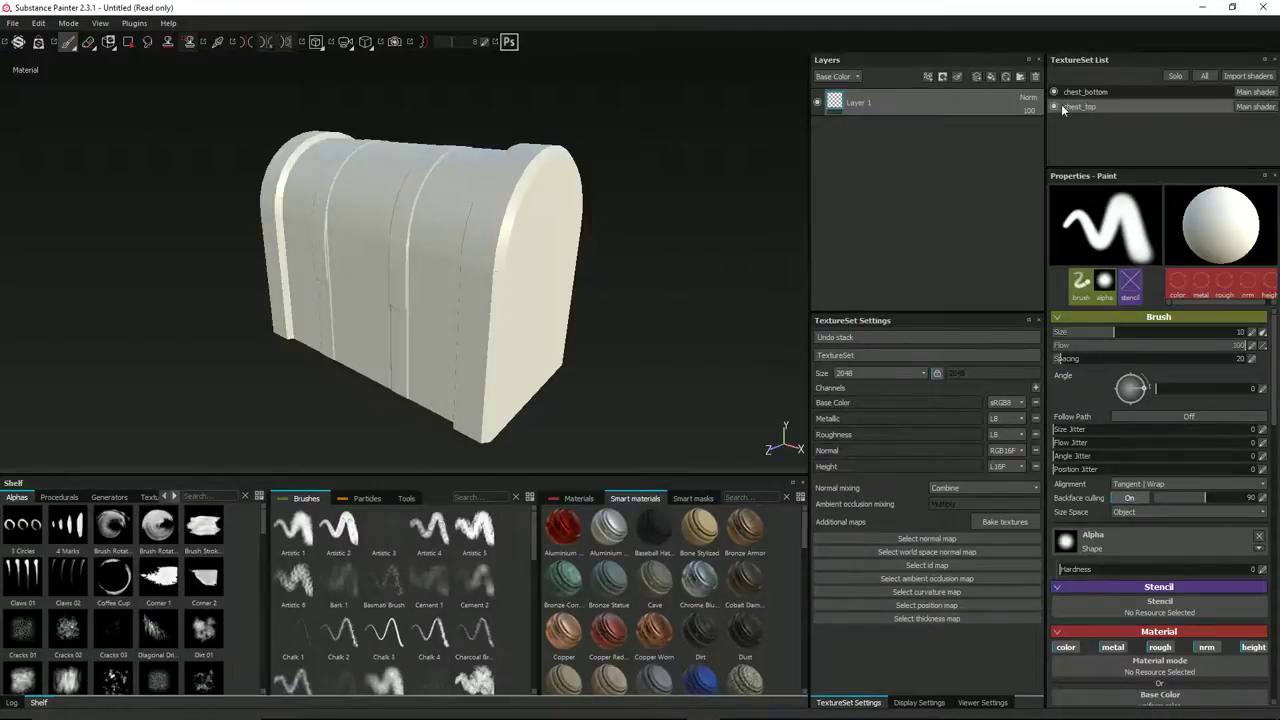
left_click(1054, 107)
mouse_move(669, 175)
left_mouse_down("alt")
mouse_move(466, 214)
mouse_move(463, 294)
mouse_move(409, 210)
mouse_move(423, 266)
mouse_move(560, 283)
mouse_move(737, 263)
mouse_move(734, 209)
mouse_move(591, 43)
mouse_move(557, 53)
mouse_move(482, 343)
mouse_move(337, 289)
mouse_move(203, 303)
mouse_move(232, 323)
mouse_move(400, 309)
left_mouse_up("alt")
scroll(472, 336, "up", 3)
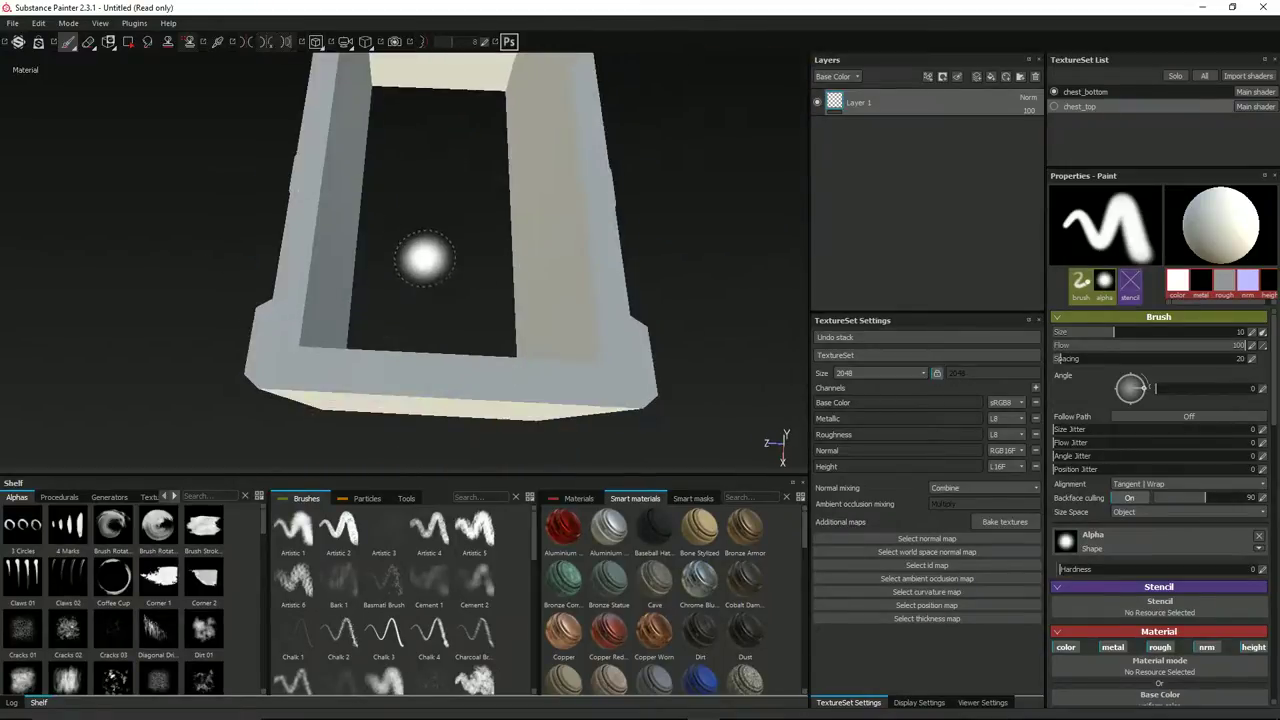
mouse_move(380, 249)
left_mouse_down("alt")
mouse_move(560, 210)
mouse_move(546, 194)
mouse_move(591, 214)
mouse_move(480, 345)
mouse_move(469, 306)
mouse_move(520, 189)
left_mouse_up("alt")
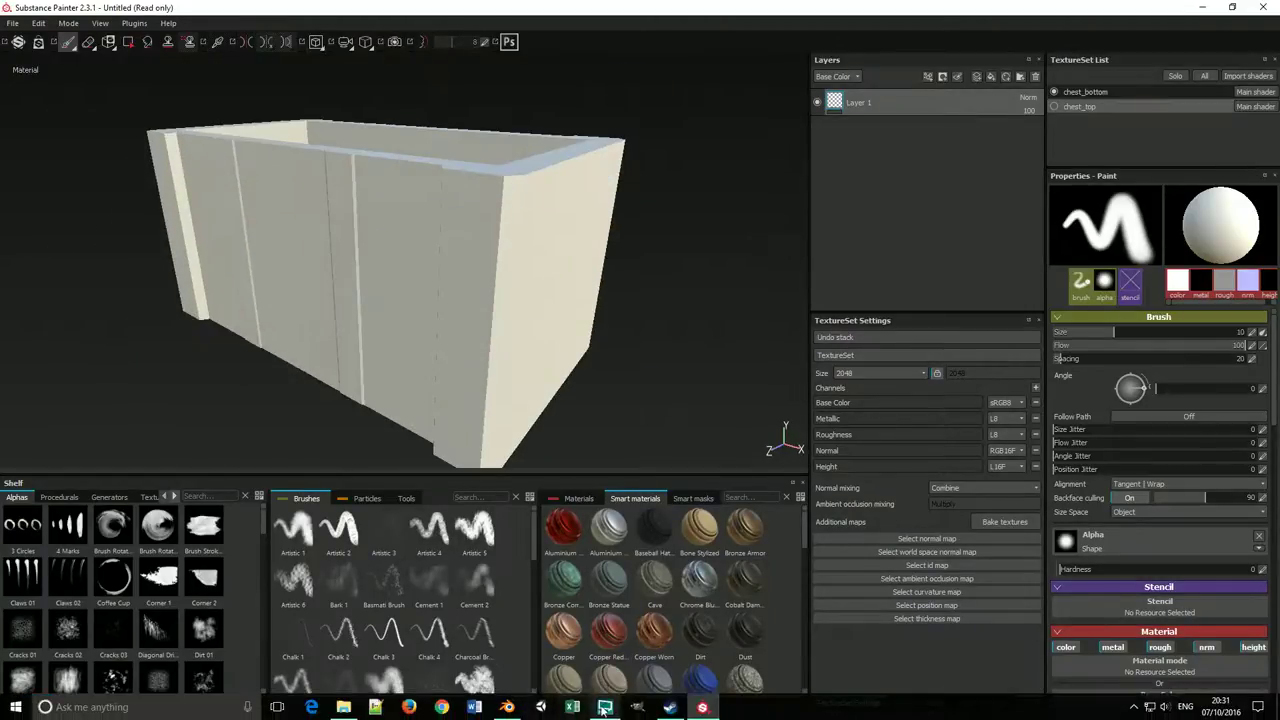
Switch to Blender, enter Edit Mode on the chest, and hide the lid by selecting its linked faces delimited by material.
left_click(507, 707)
scroll(622, 322, "down", 3)
scroll(622, 322, "up", 1)
middle_click_drag(620, 340, 647, 427)
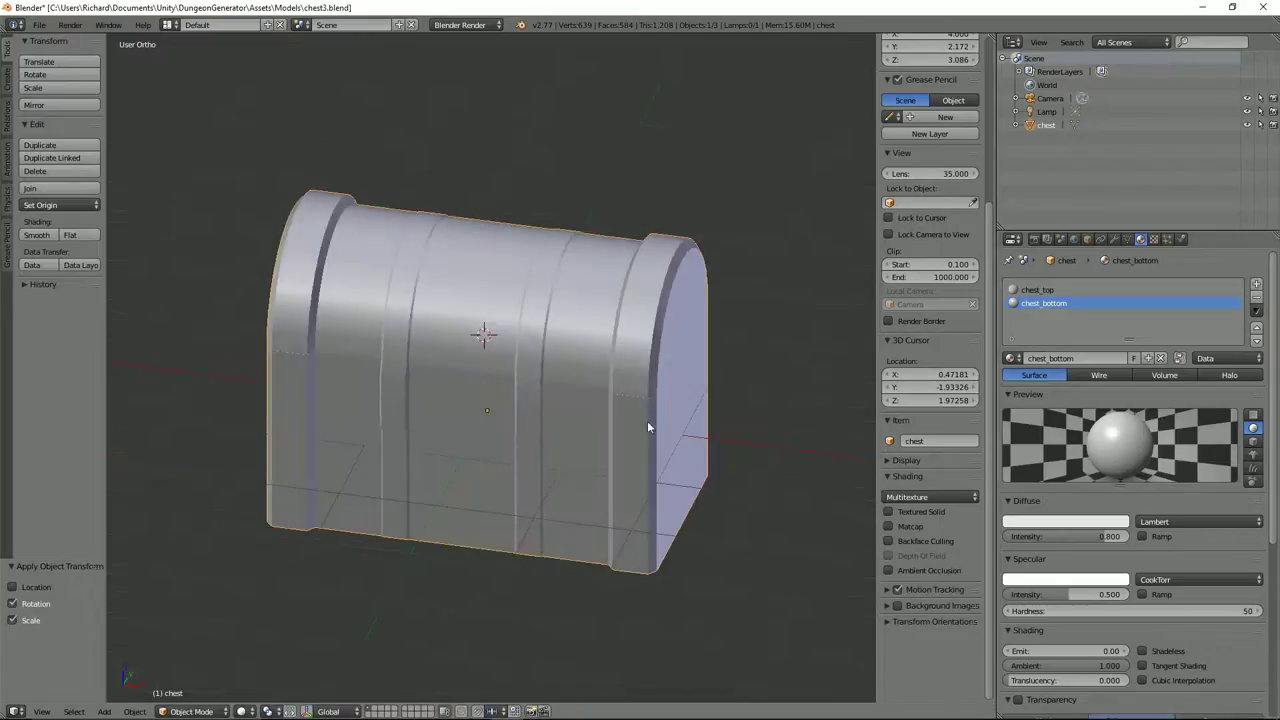
key("Tab")
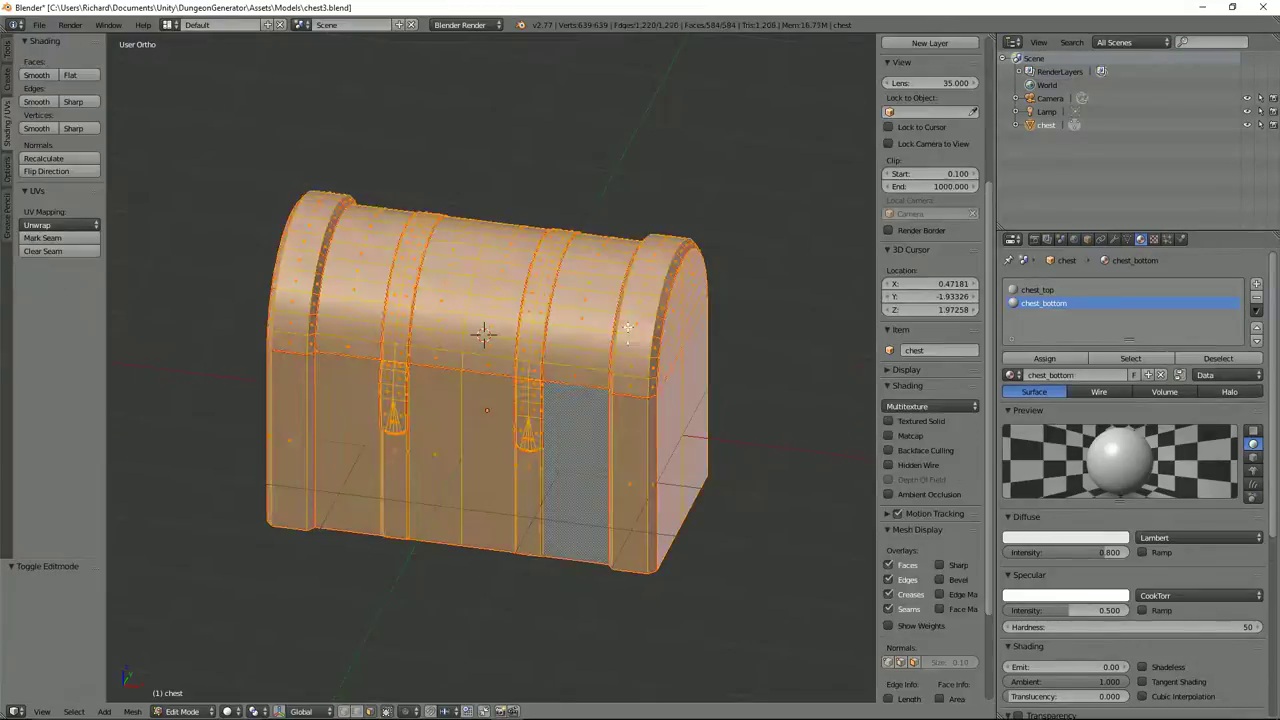
right_click(629, 323)
key("ctrl+l")
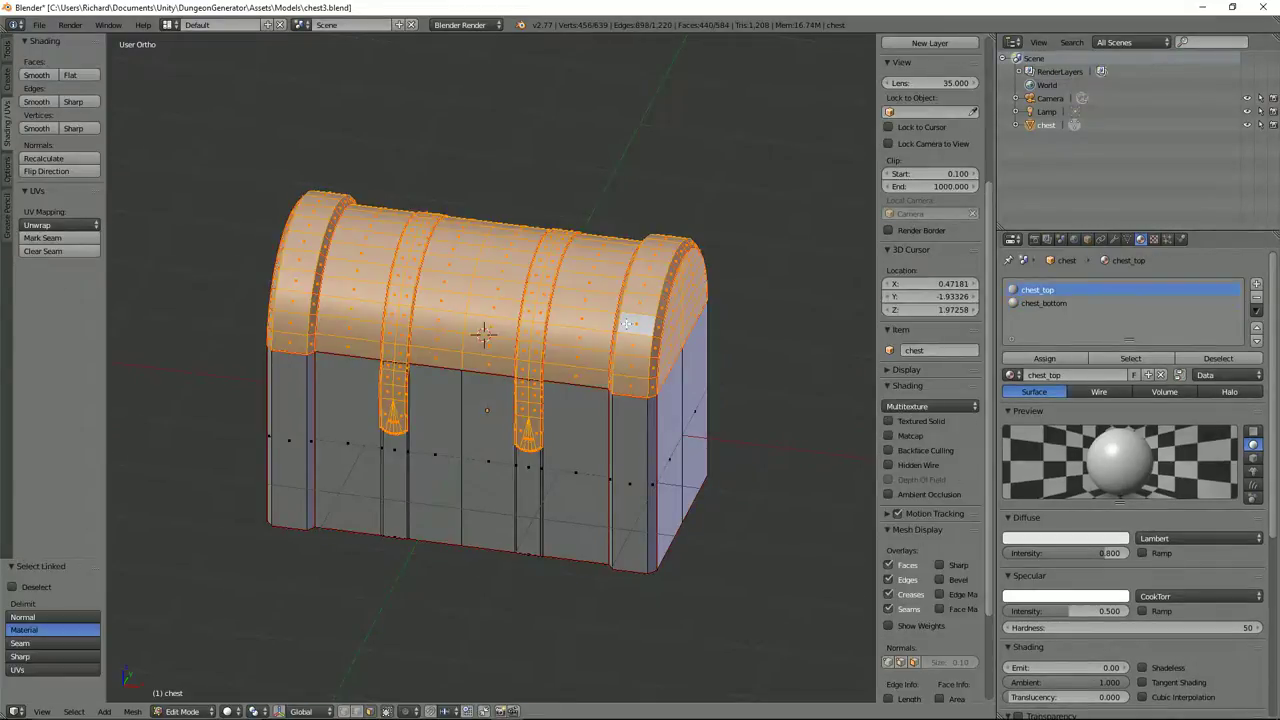
key("h")
middle_click_drag(626, 323, 753, 331)
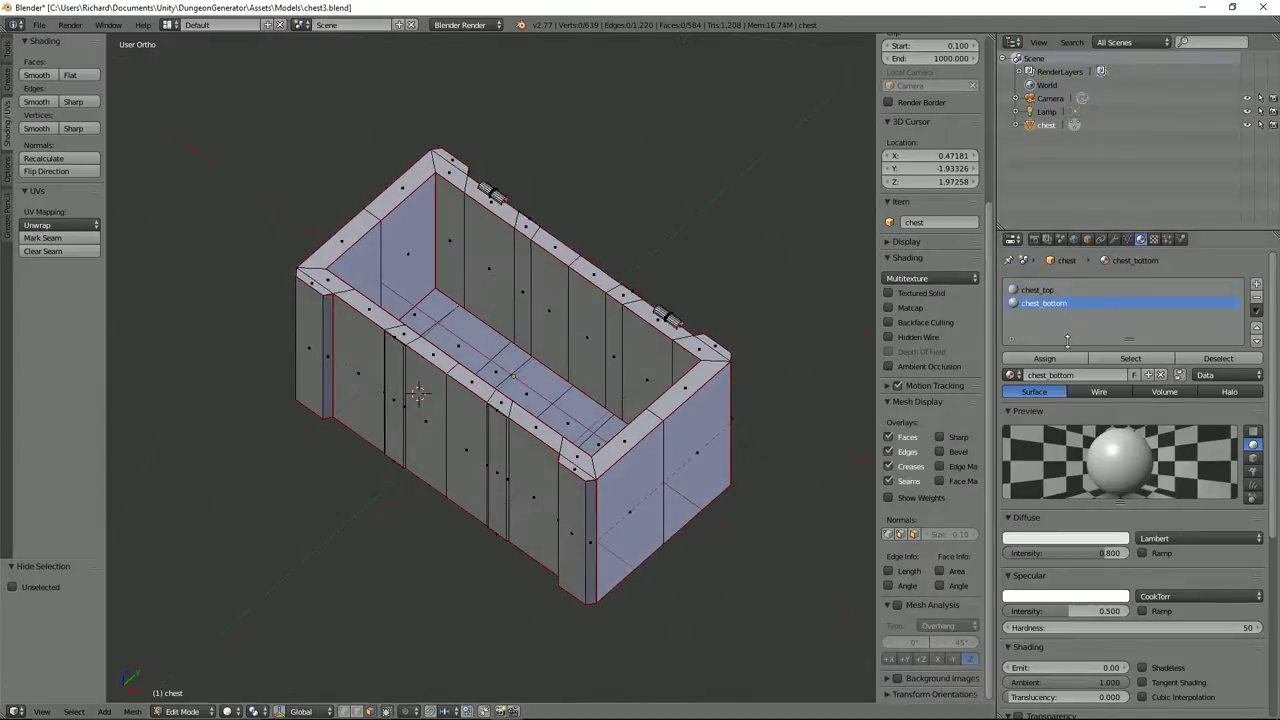
Assign both rear hinges to the chest_bottom material and select all faces that use it.
left_click(1130, 358)
middle_click_drag(600, 300, 581, 450)
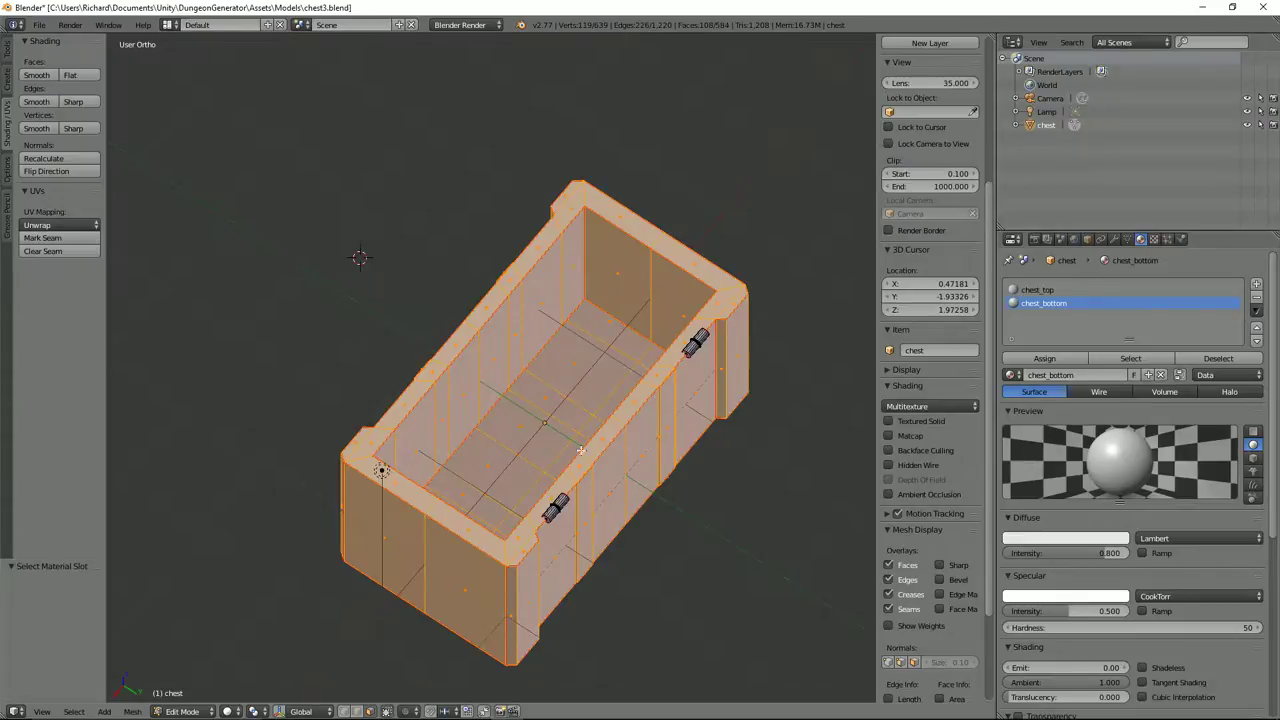
right_click(555, 509)
key("ctrl+l")
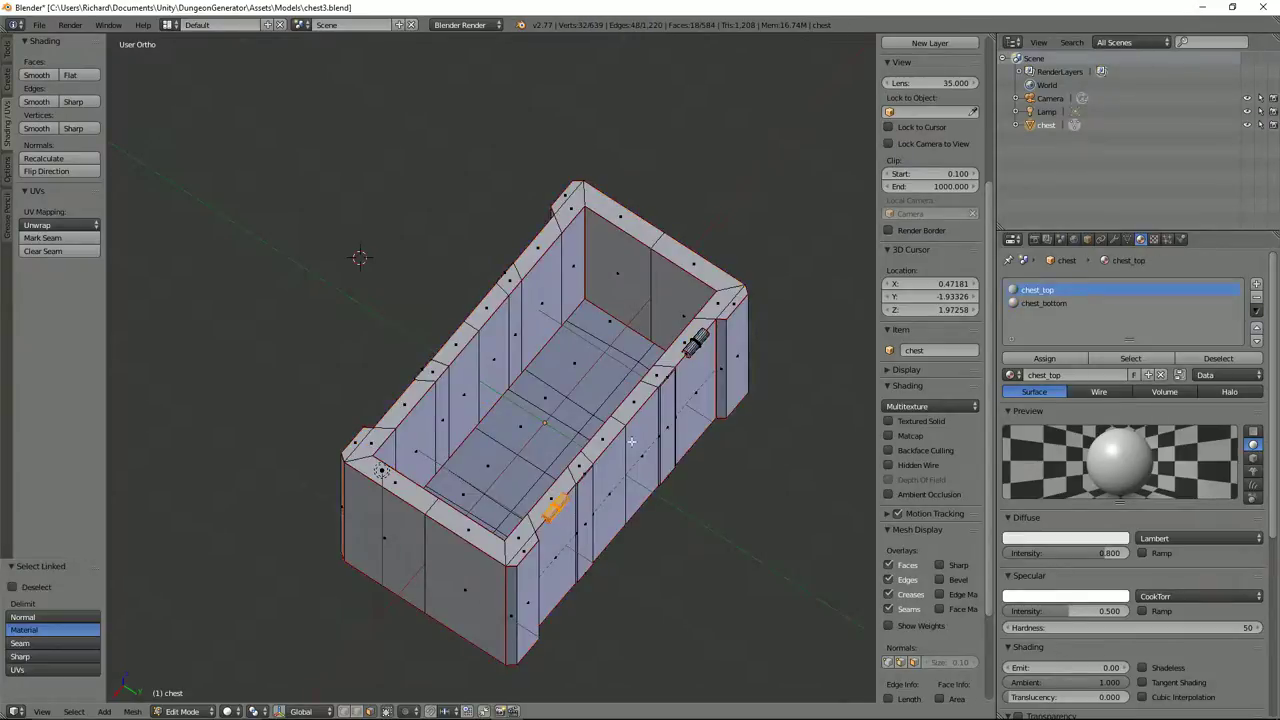
middle_click_drag(697, 343, 586, 311)
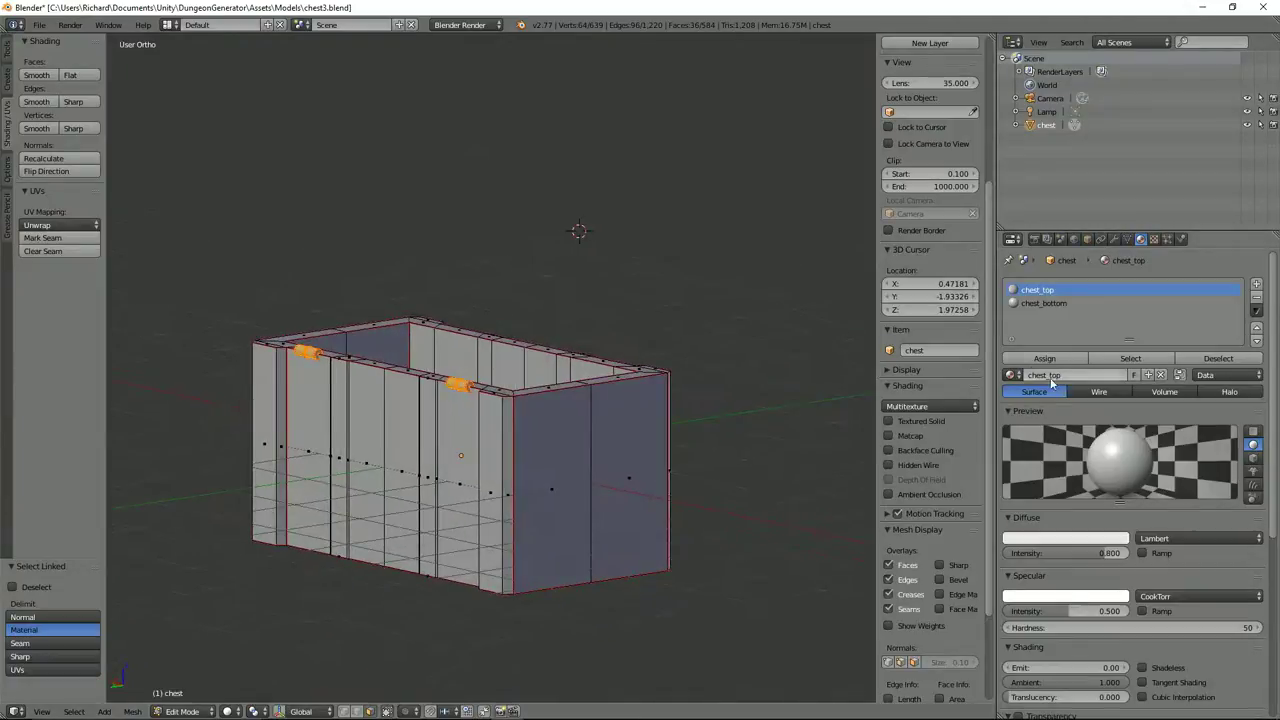
left_click(1044, 305)
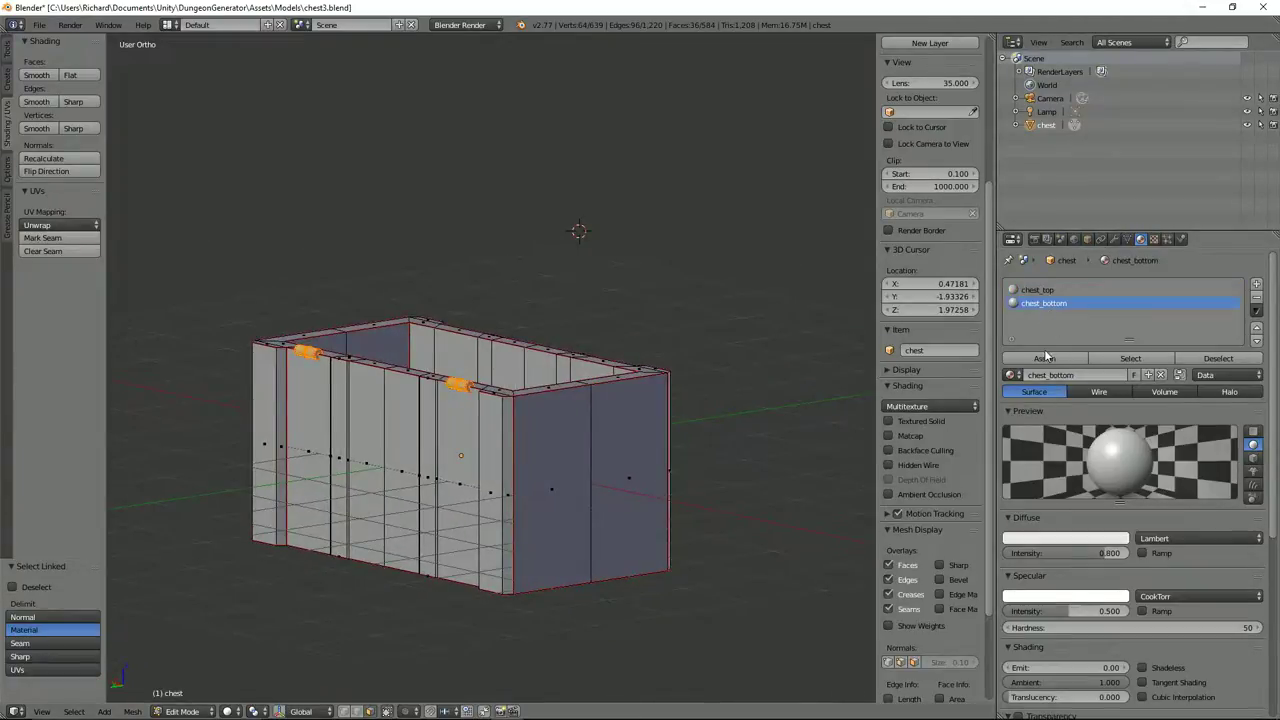
left_click(1130, 358)
middle_click_drag(700, 370, 620, 343)
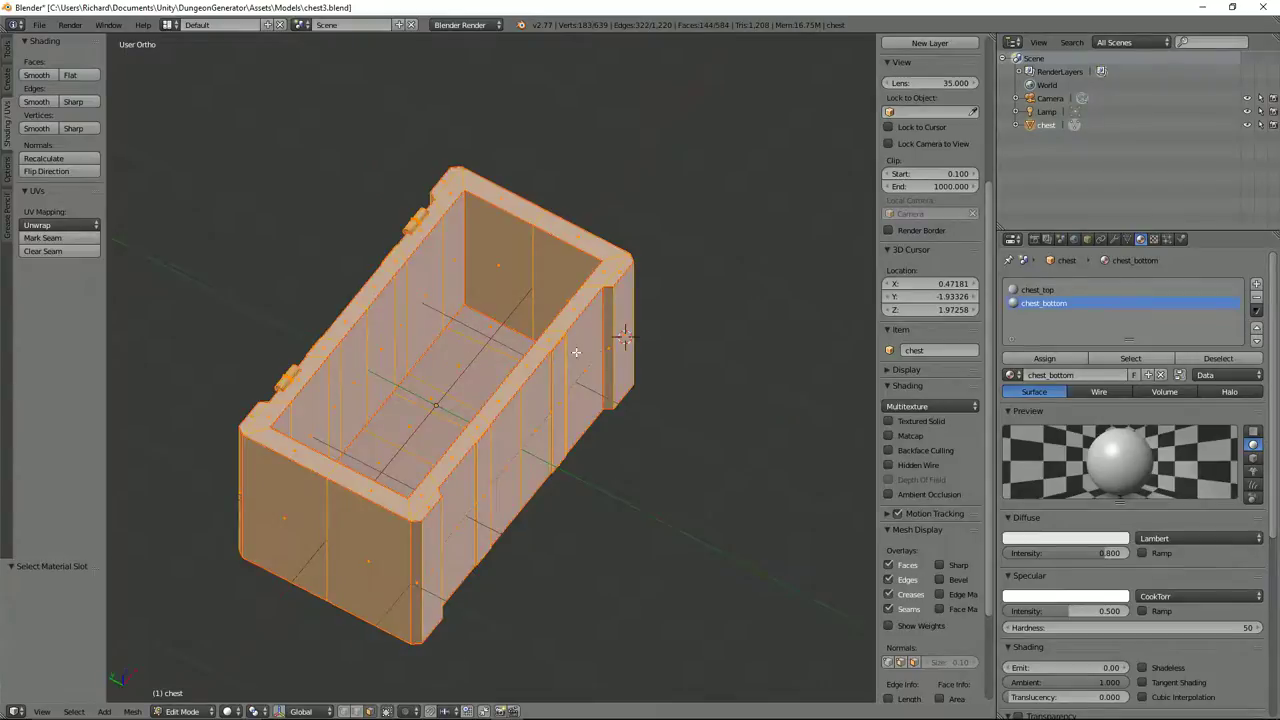
Recalculate the normals of the selected chest base faces and turn on the face normals display.
middle_click_drag(598, 348, 765, 433)
scroll(663, 320, "up", 2)
right_click(638, 349)
scroll(958, 606, "down", 4)
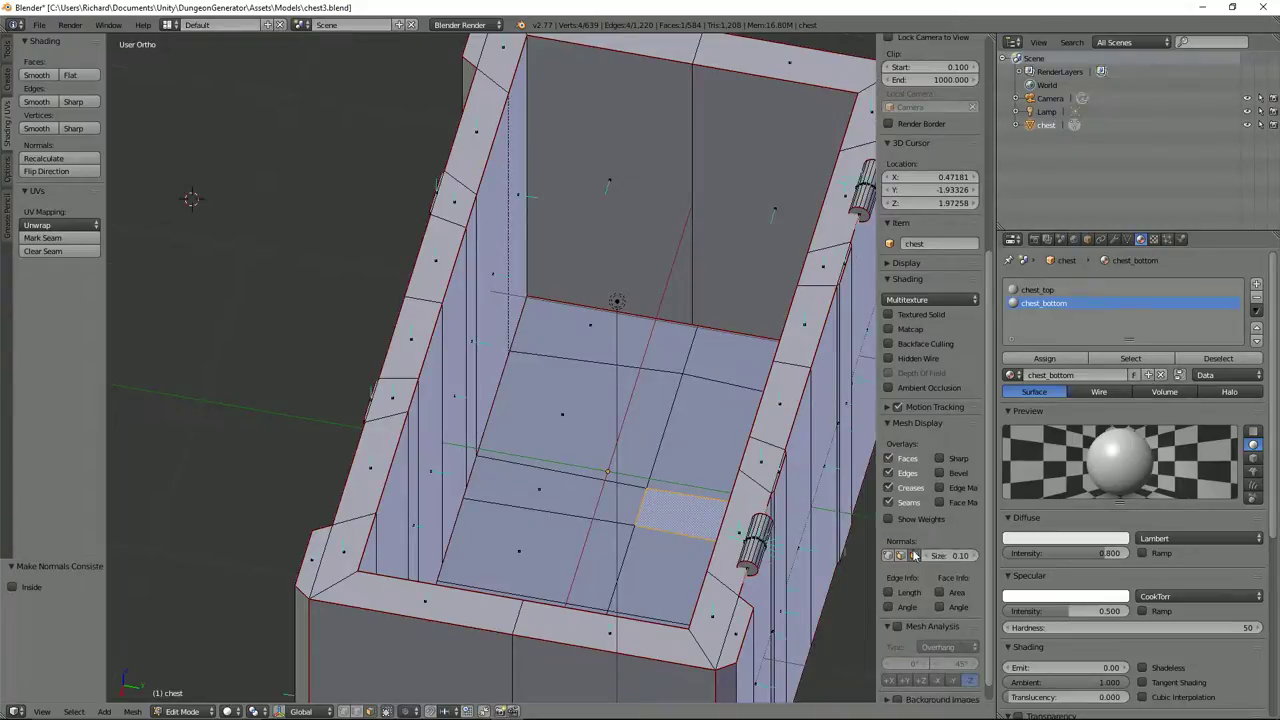
Select the chest's inner floor faces with a linked selection delimited by seam and flip their normals.
middle_click_drag(738, 450, 640, 370)
right_click(565, 287)
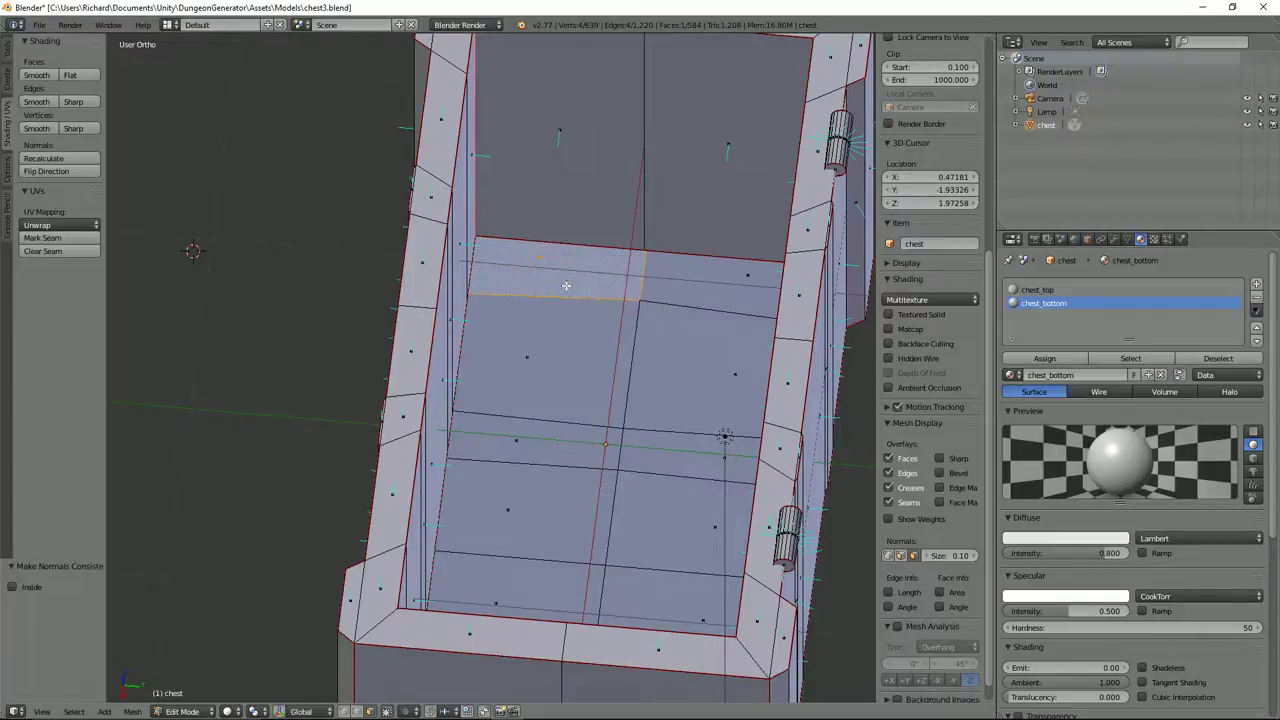
key("l")
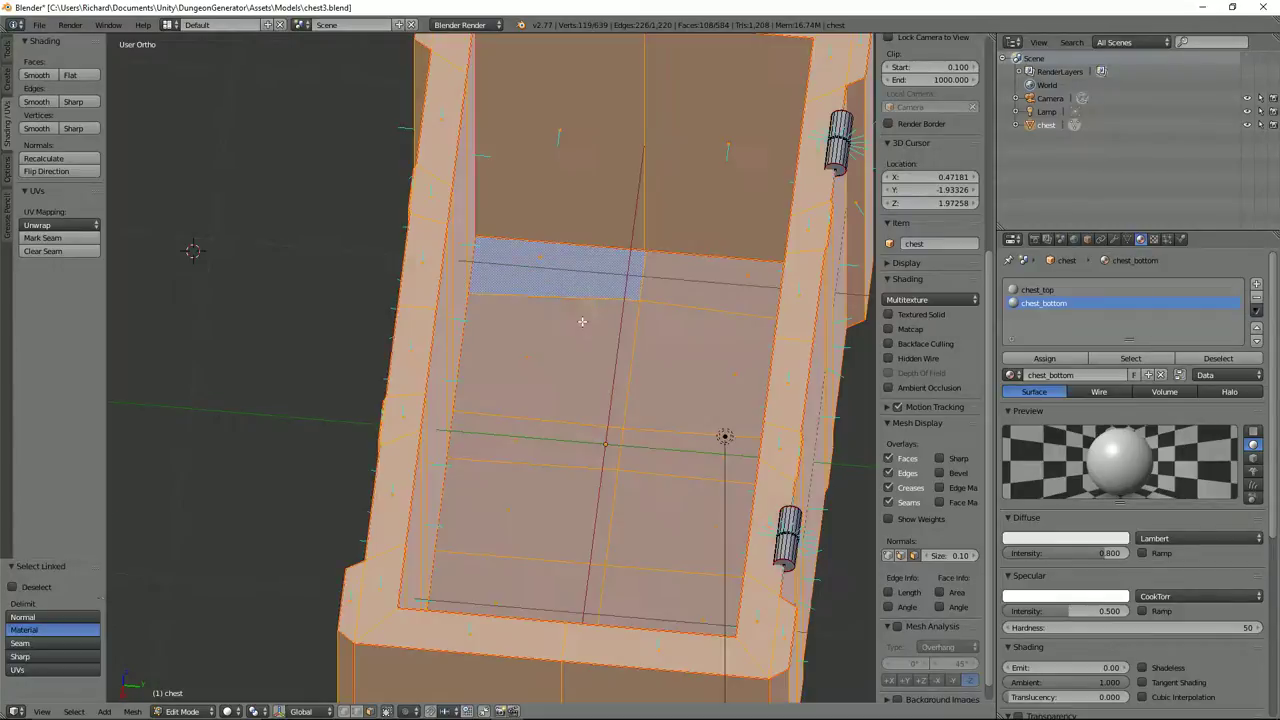
left_click(73, 641)
middle_click_drag(406, 461, 406, 438)
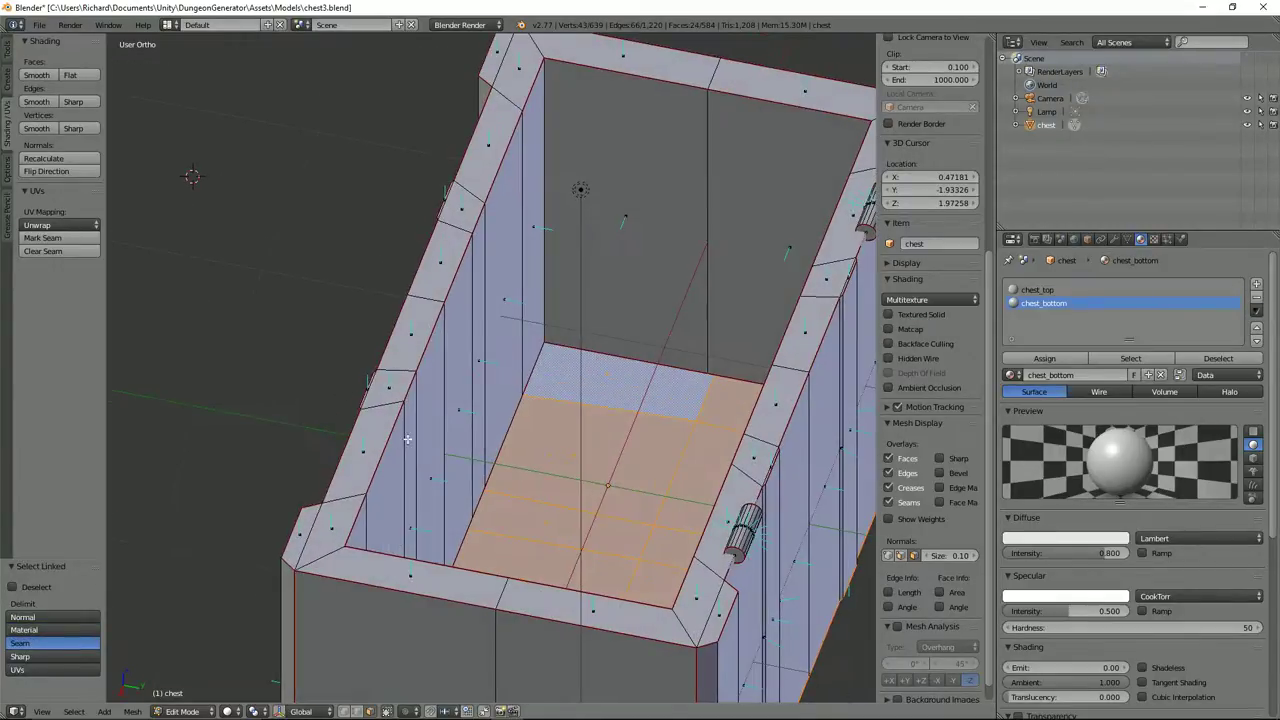
left_click(8, 56)
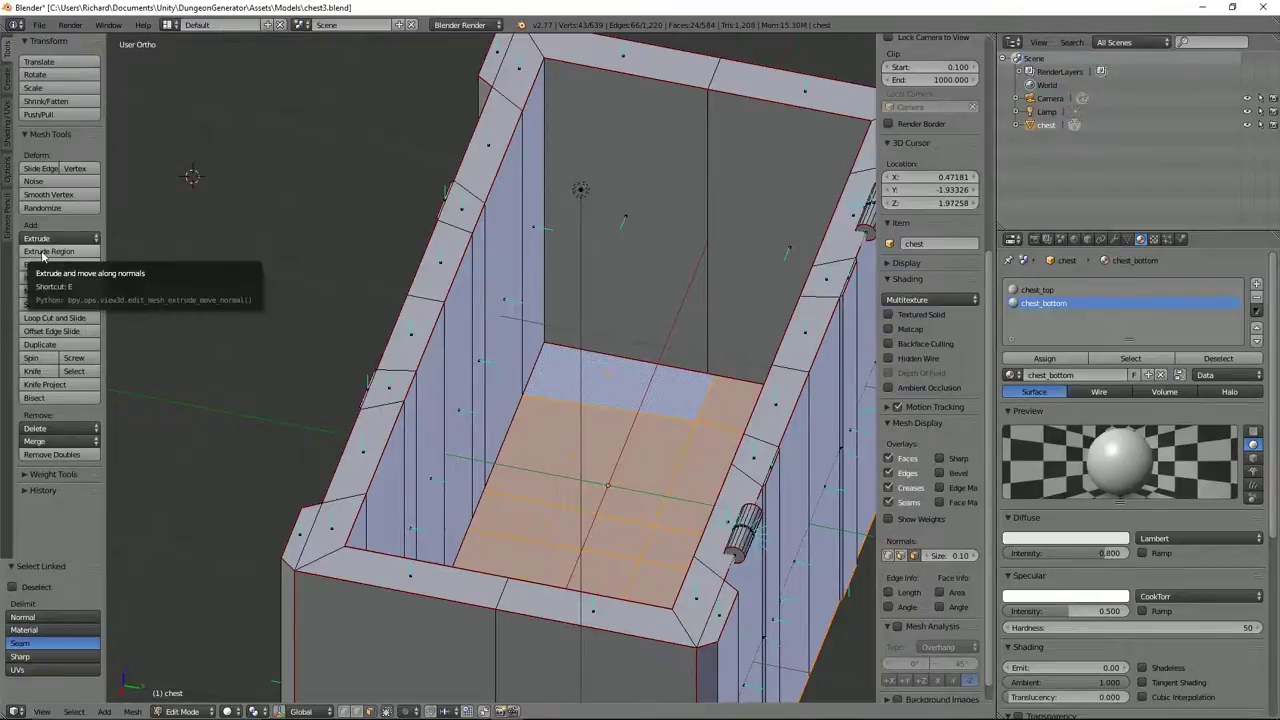
left_click(7, 131)
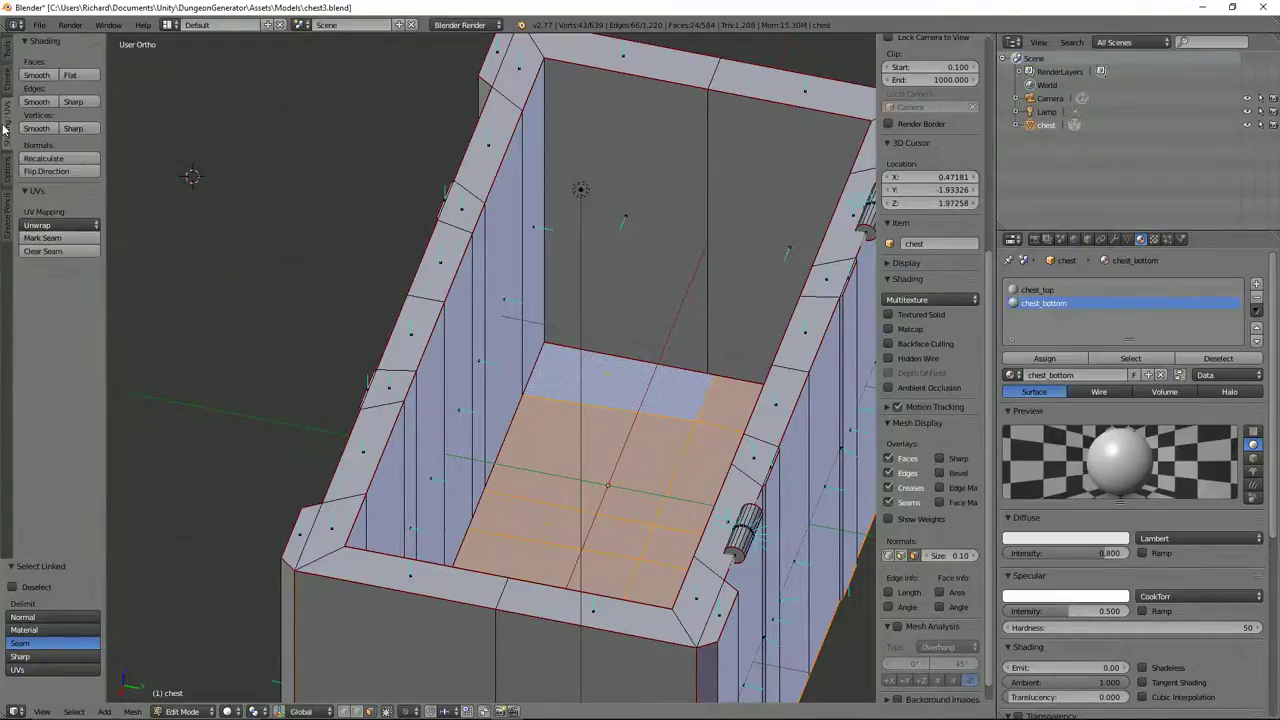
left_click(56, 172)
Select the linked faces on the underside of the chest base and flip their normals.
middle_click_drag(471, 288, 470, 124)
scroll(519, 275, "down", 4)
right_click(540, 383)
middle_click_drag(530, 384, 586, 399)
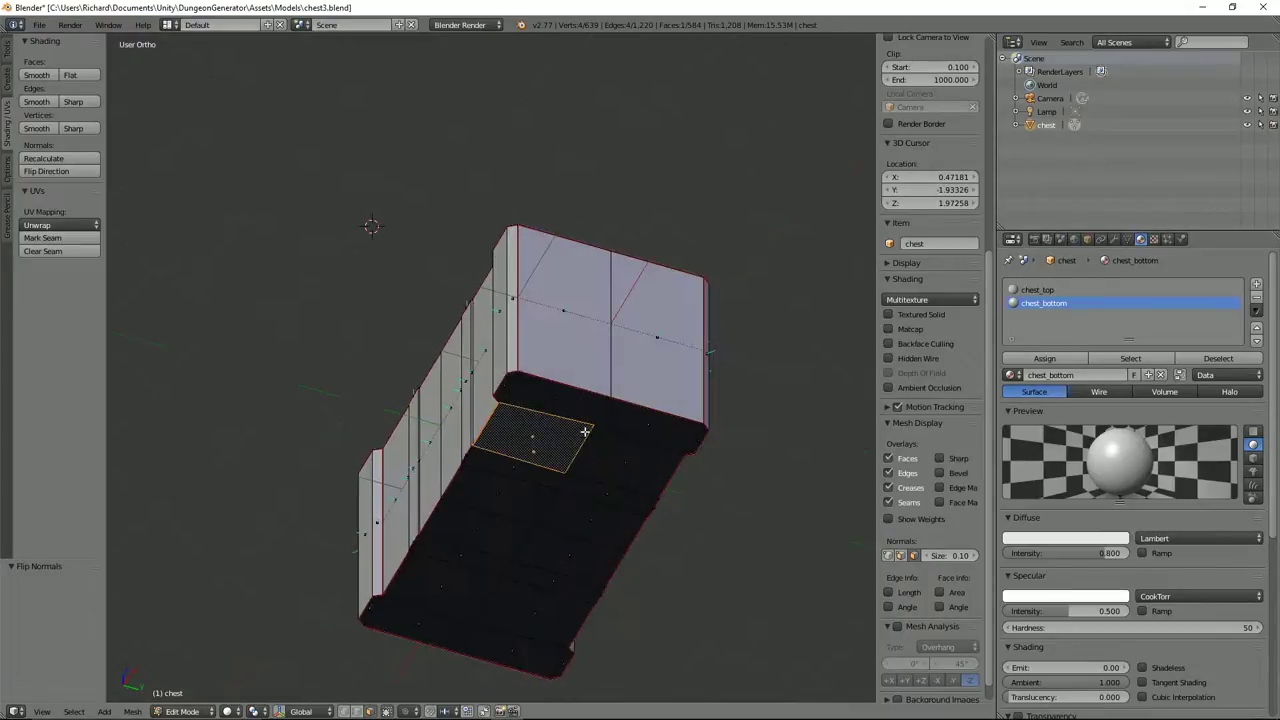
key("l")
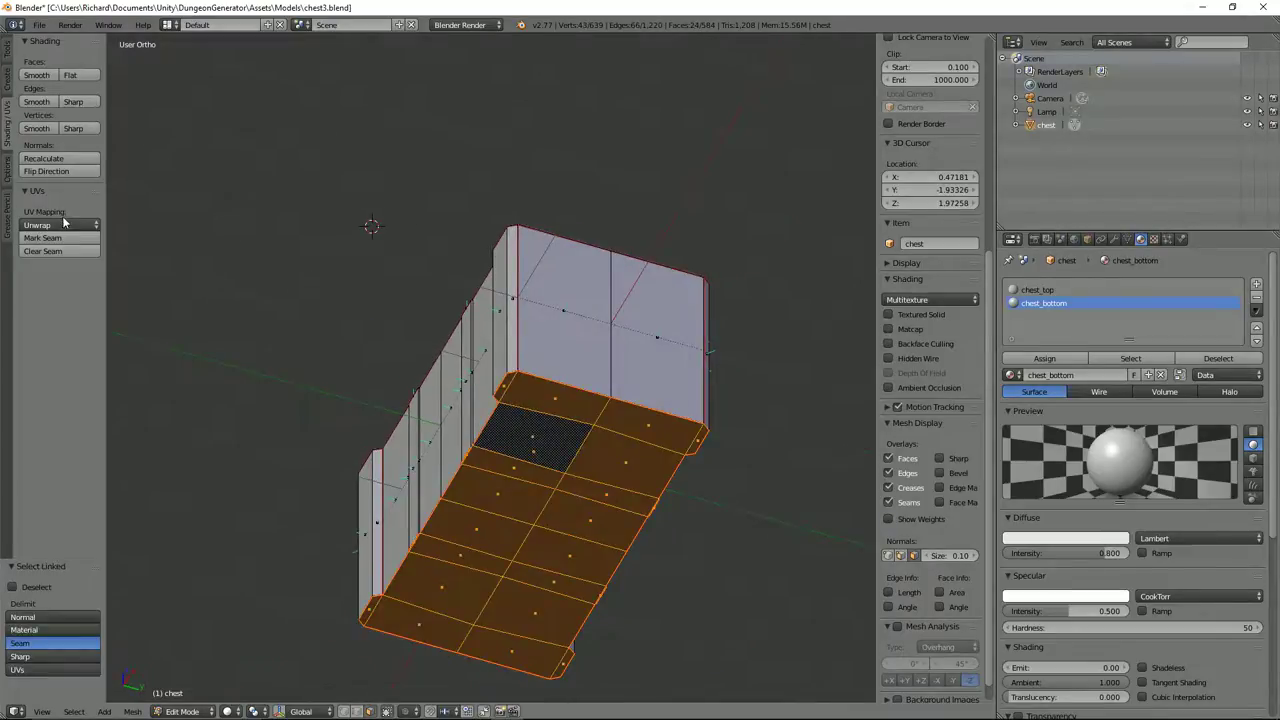
left_click(57, 170)
Reselect the linked floor faces from inside the chest and flip their normals again.
middle_click_drag(192, 237, 152, 510)
scroll(534, 329, "up", 3)
middle_click_drag(534, 329, 623, 294)
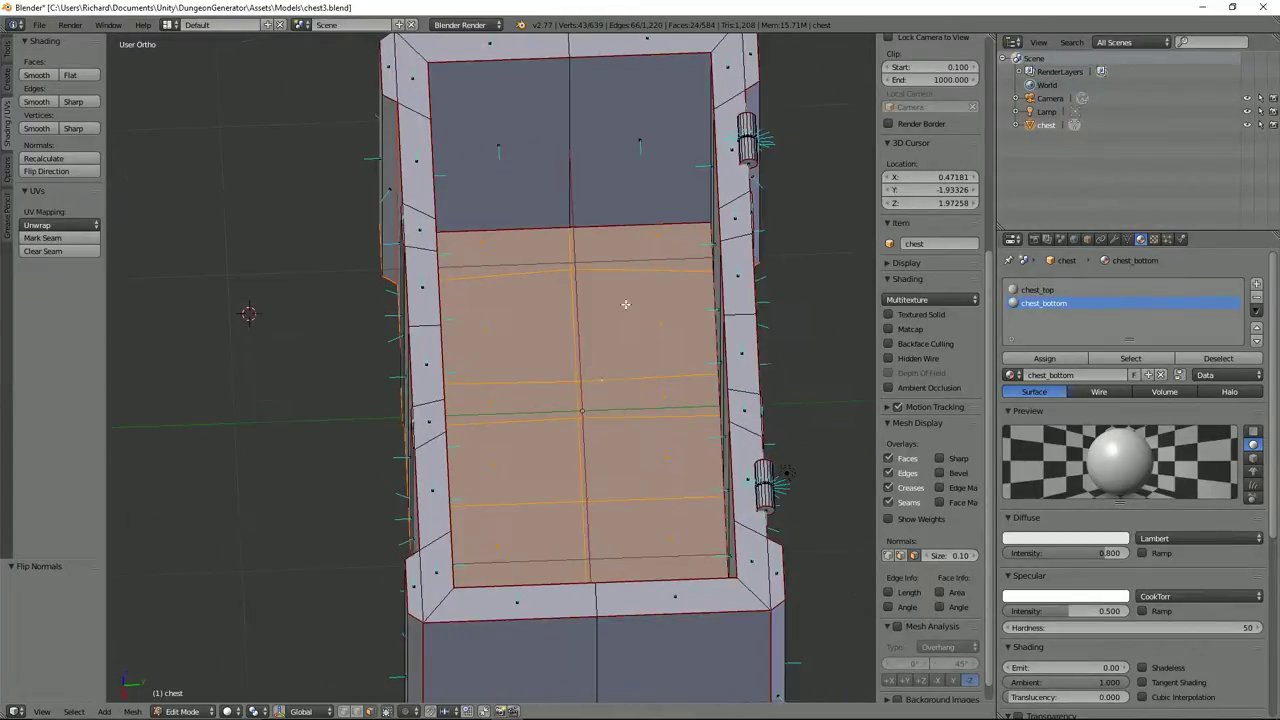
left_click(601, 382)
middle_click_drag(601, 382, 575, 349)
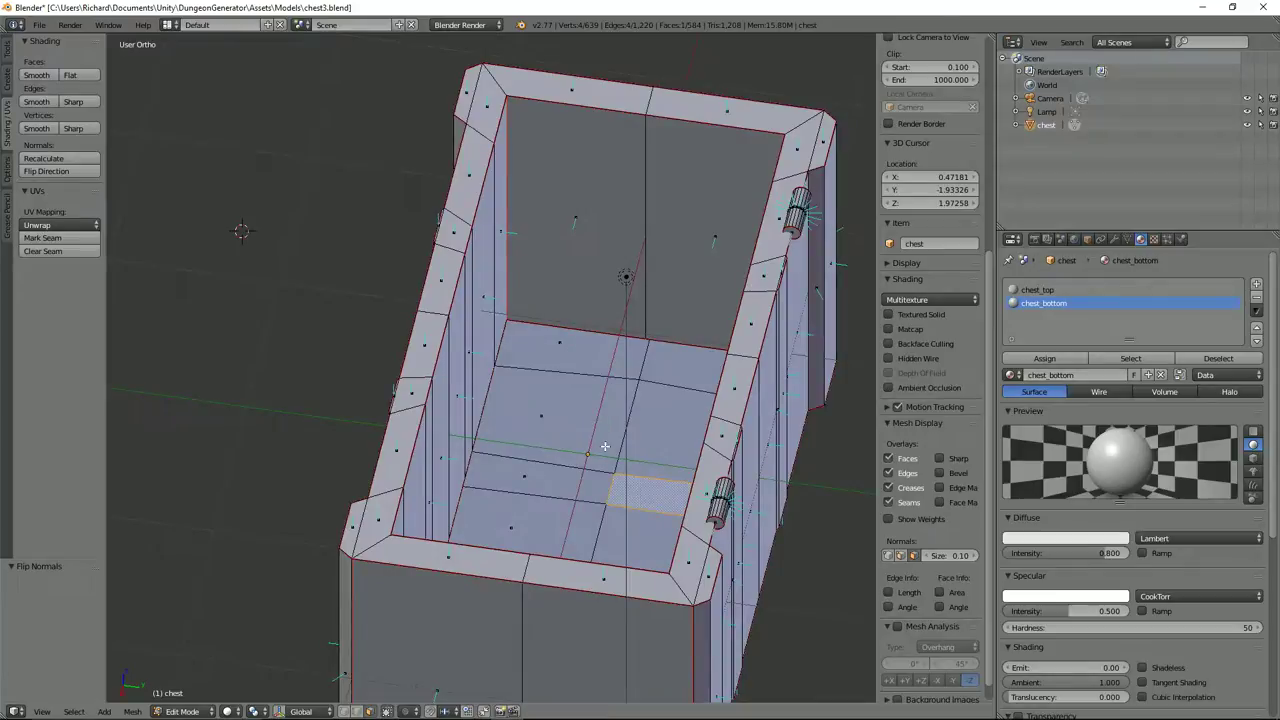
key("l")
middle_click_drag(605, 446, 296, 237)
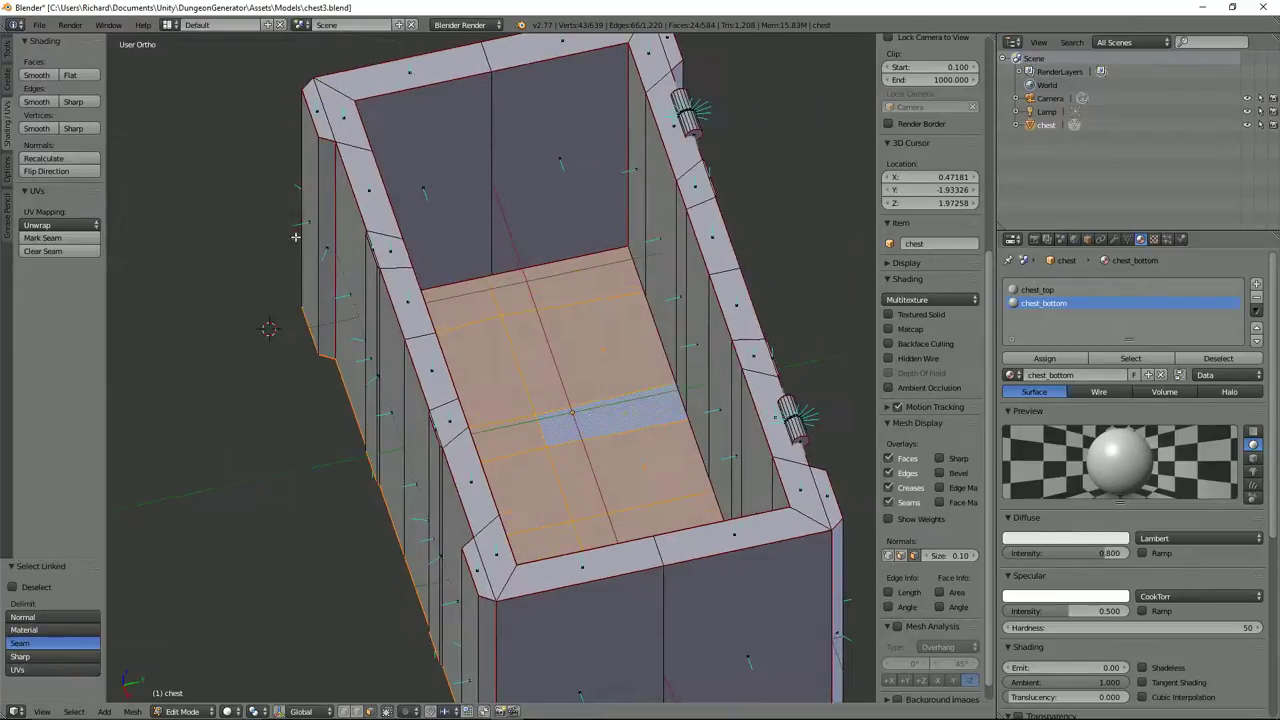
middle_click_drag(332, 292, 363, 298)
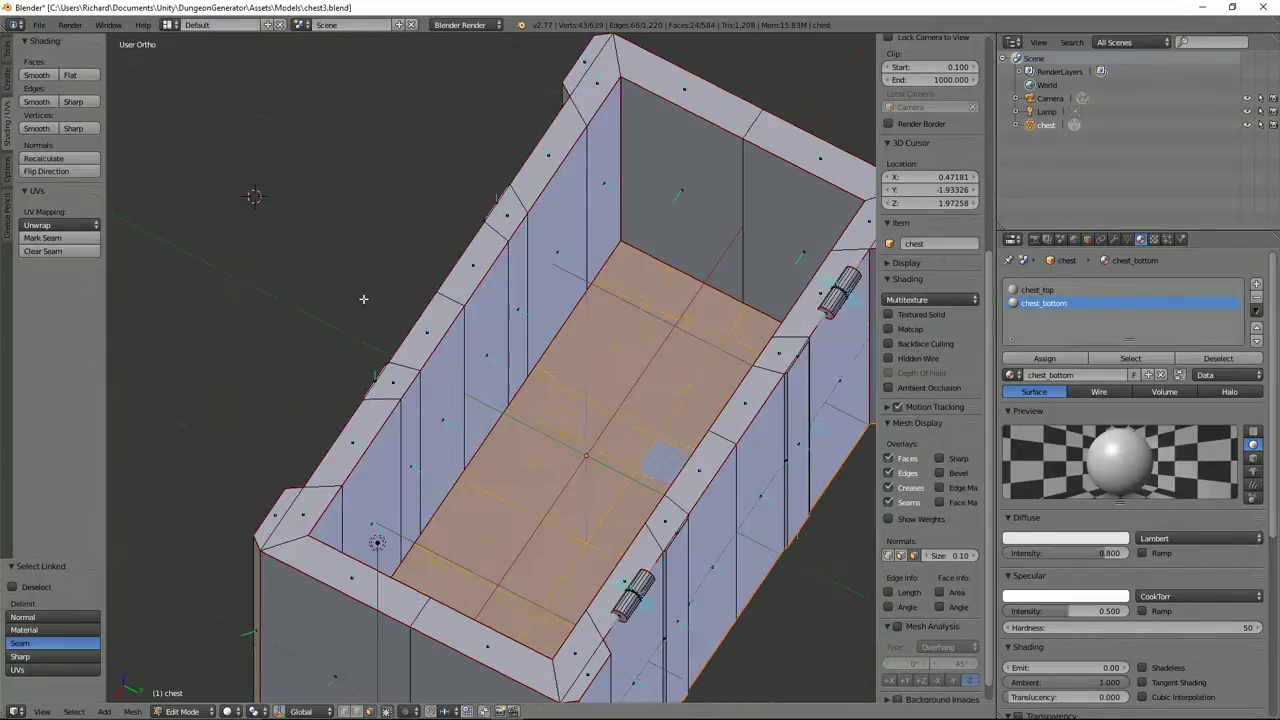
middle_click_drag(486, 376, 216, 109)
scroll(600, 354, "up", 2)
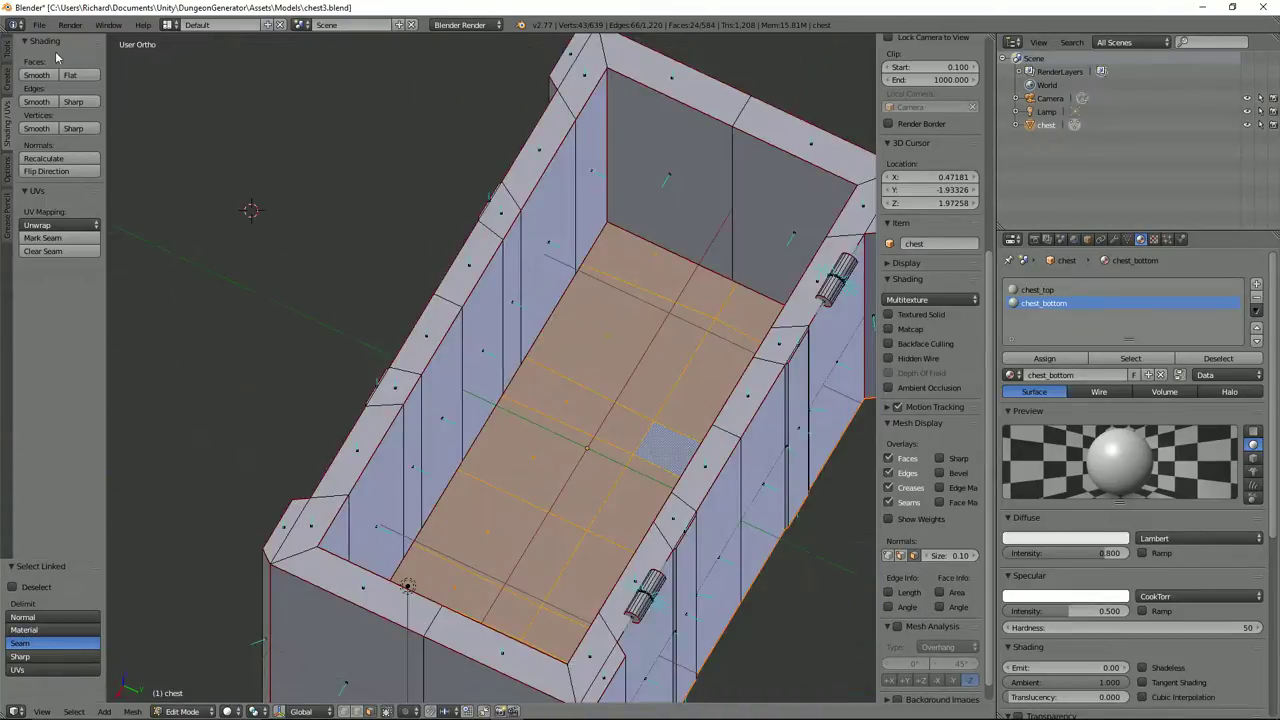
left_click(63, 172)
Check the underside of the base, return to Object Mode, and export the chest as FBX over chest3.fbx.
middle_click_drag(262, 236, 307, 655)
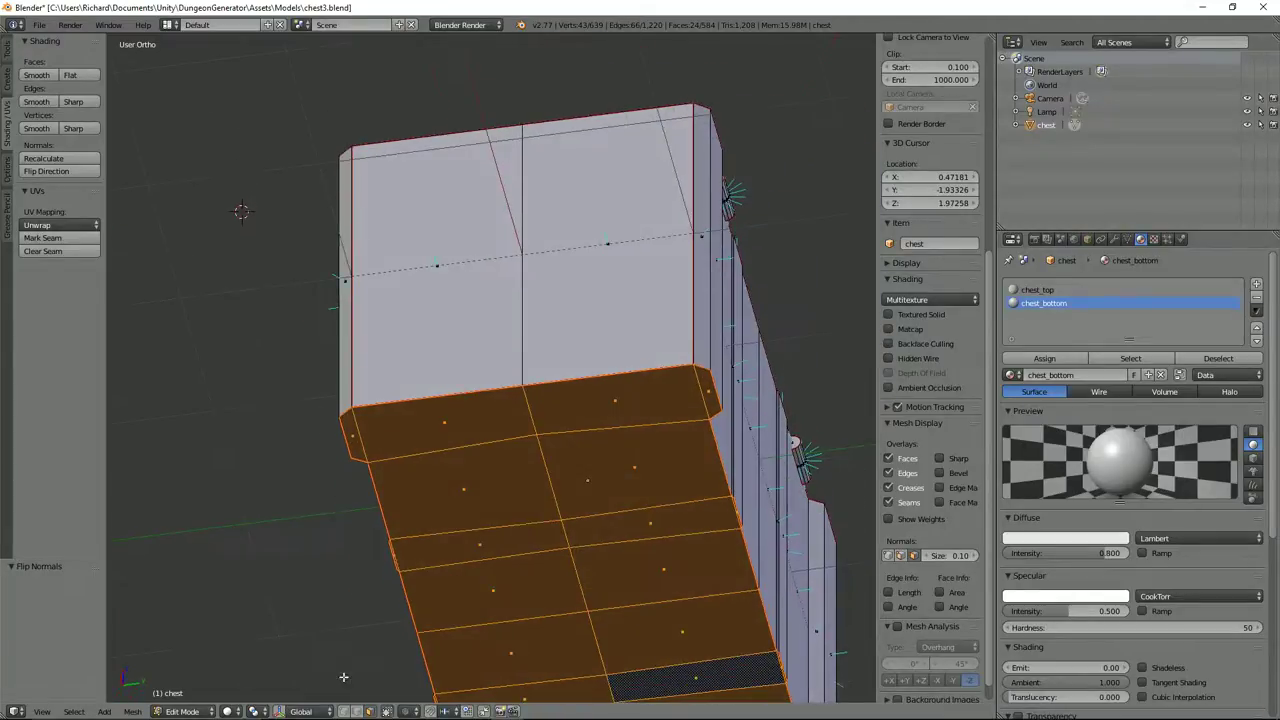
middle_click_drag(624, 511, 662, 434)
middle_click_drag(558, 381, 296, 116)
key("Tab")
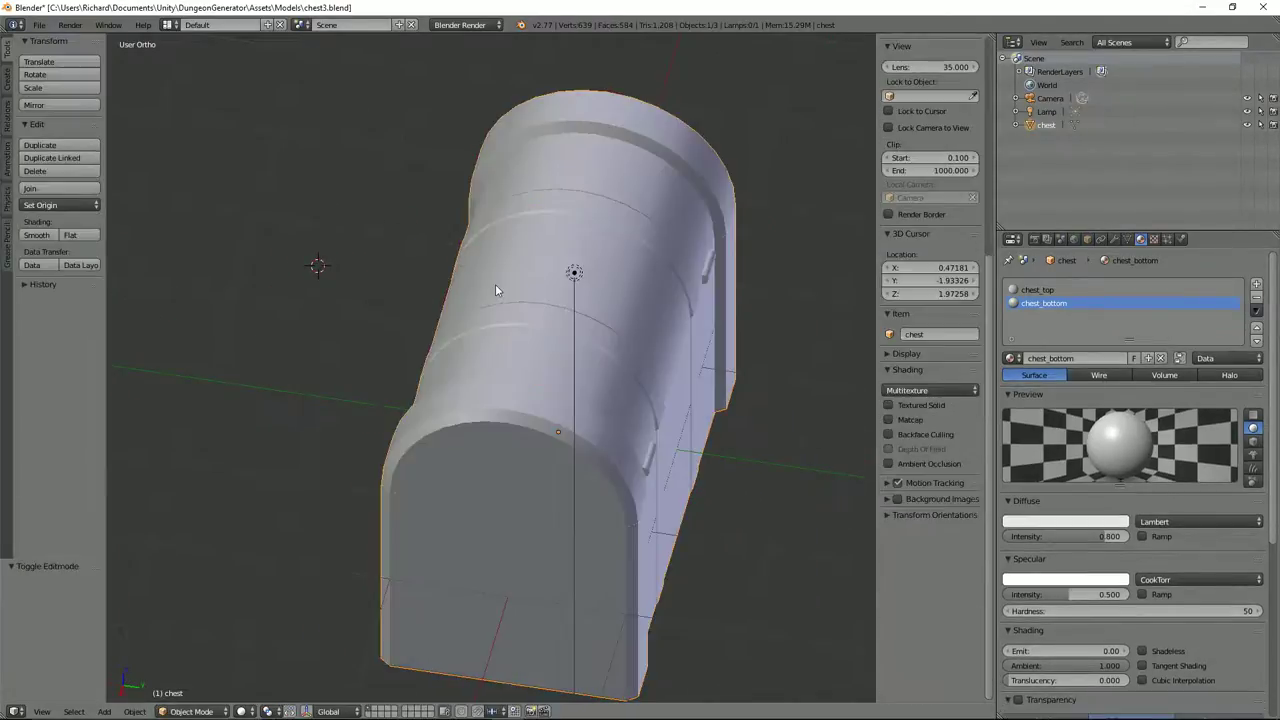
left_click(41, 25)
mouse_move(105, 280)
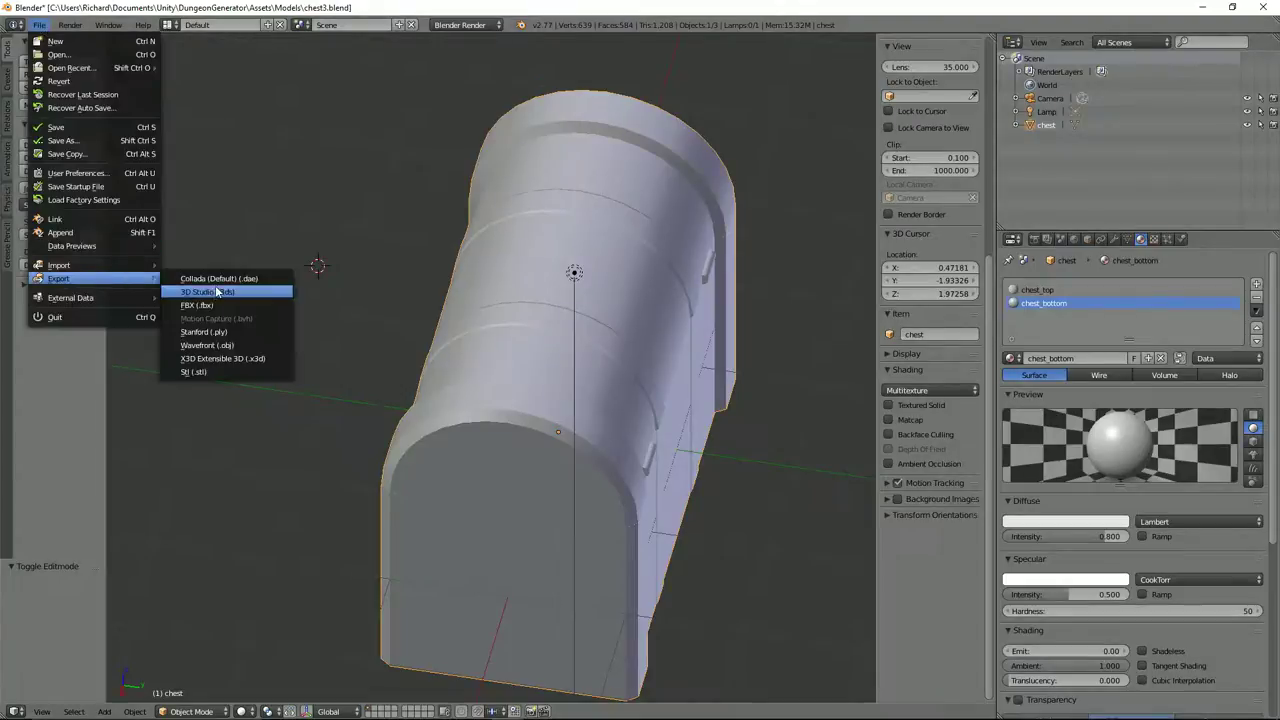
left_click(205, 331)
left_click(1246, 60)
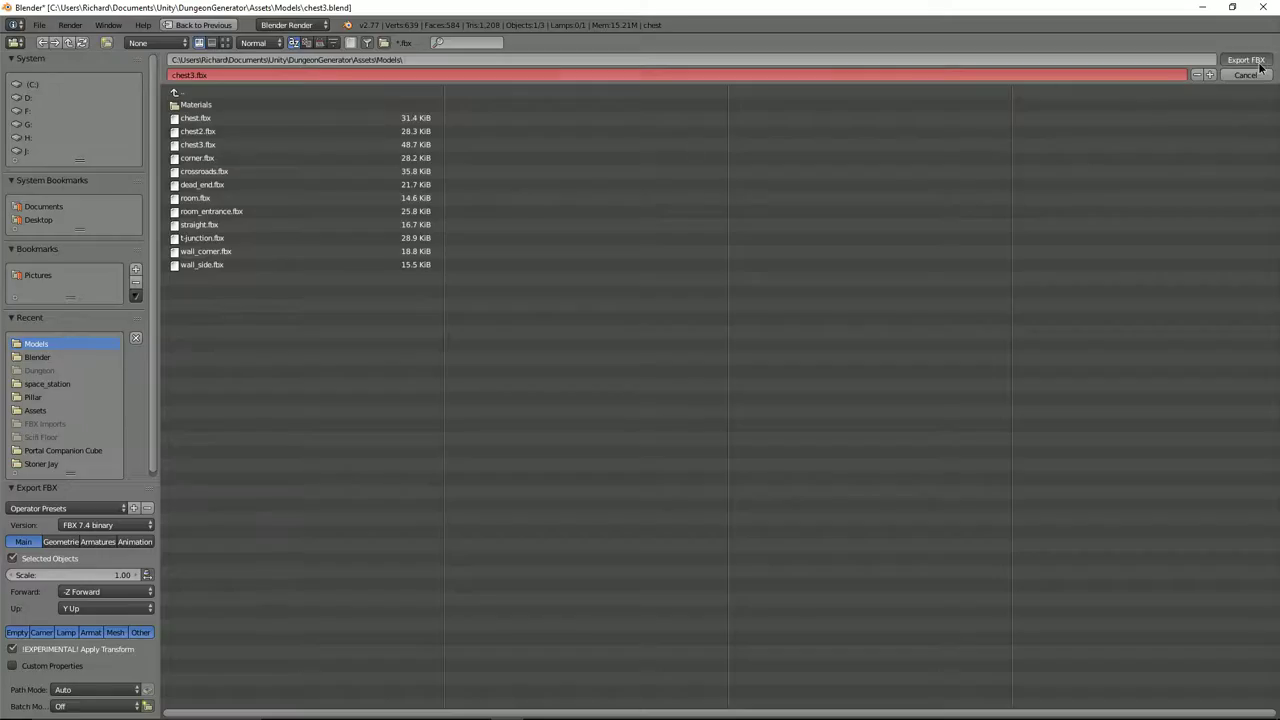
Switch to Substance Painter and create a new project with chest3.fbx as the mesh, discarding the current project's changes.
key("alt+Tab")
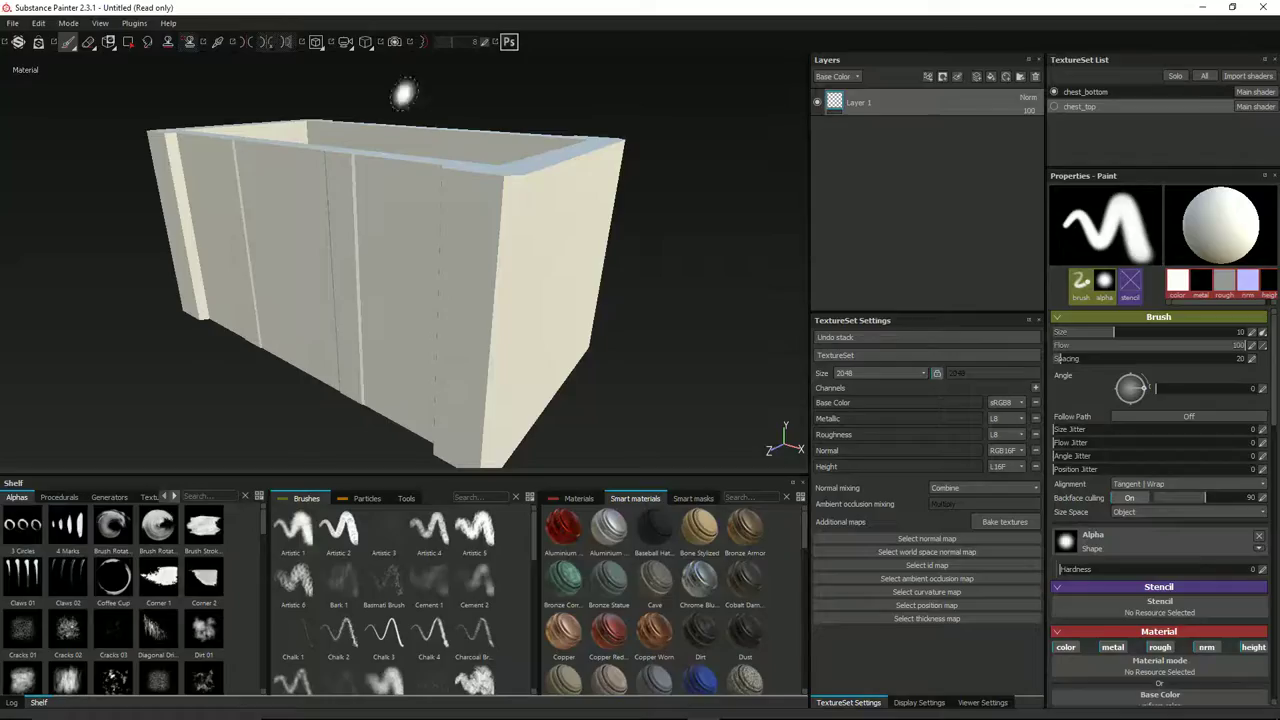
left_click(12, 22)
left_click(20, 39)
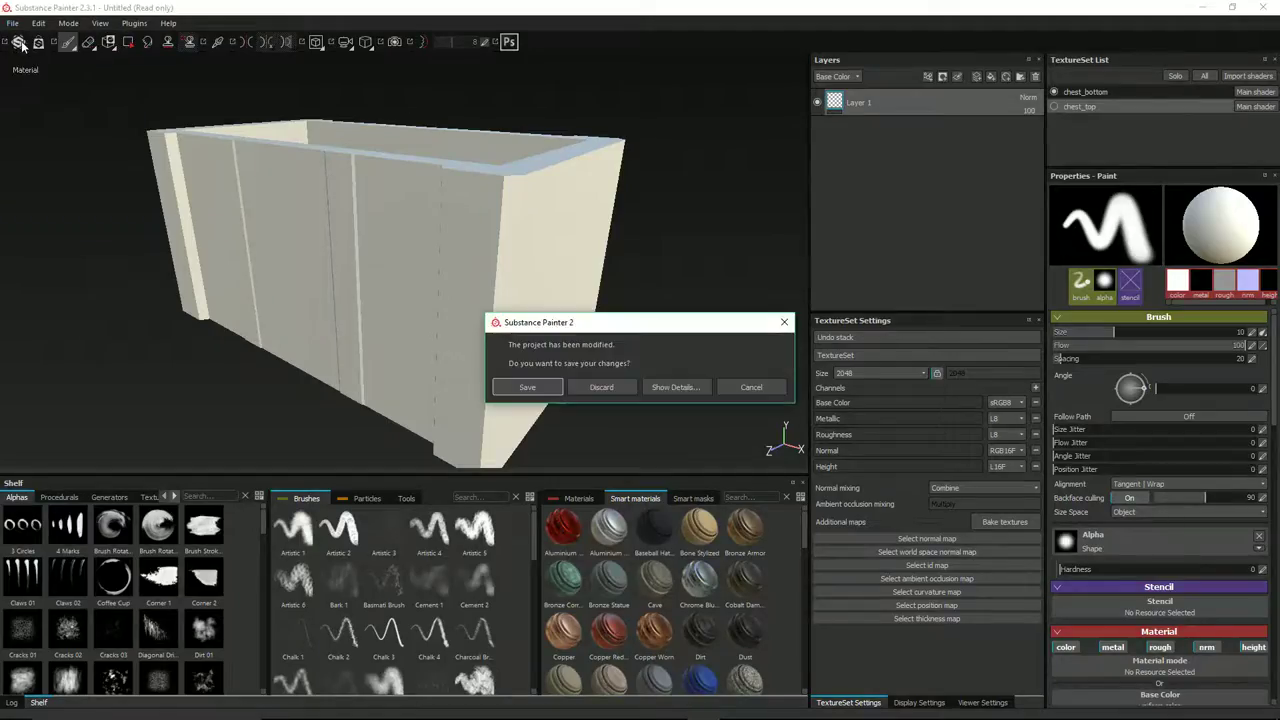
left_click(603, 388)
left_click(731, 250)
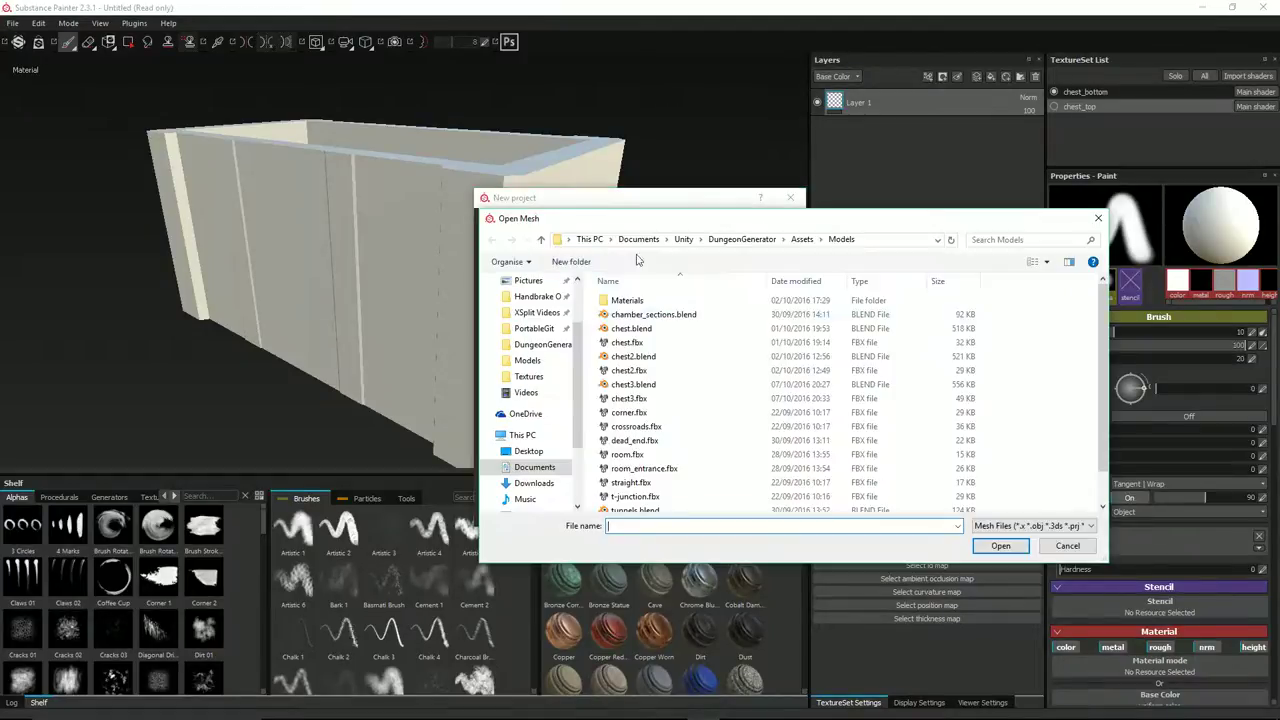
double_click(630, 398)
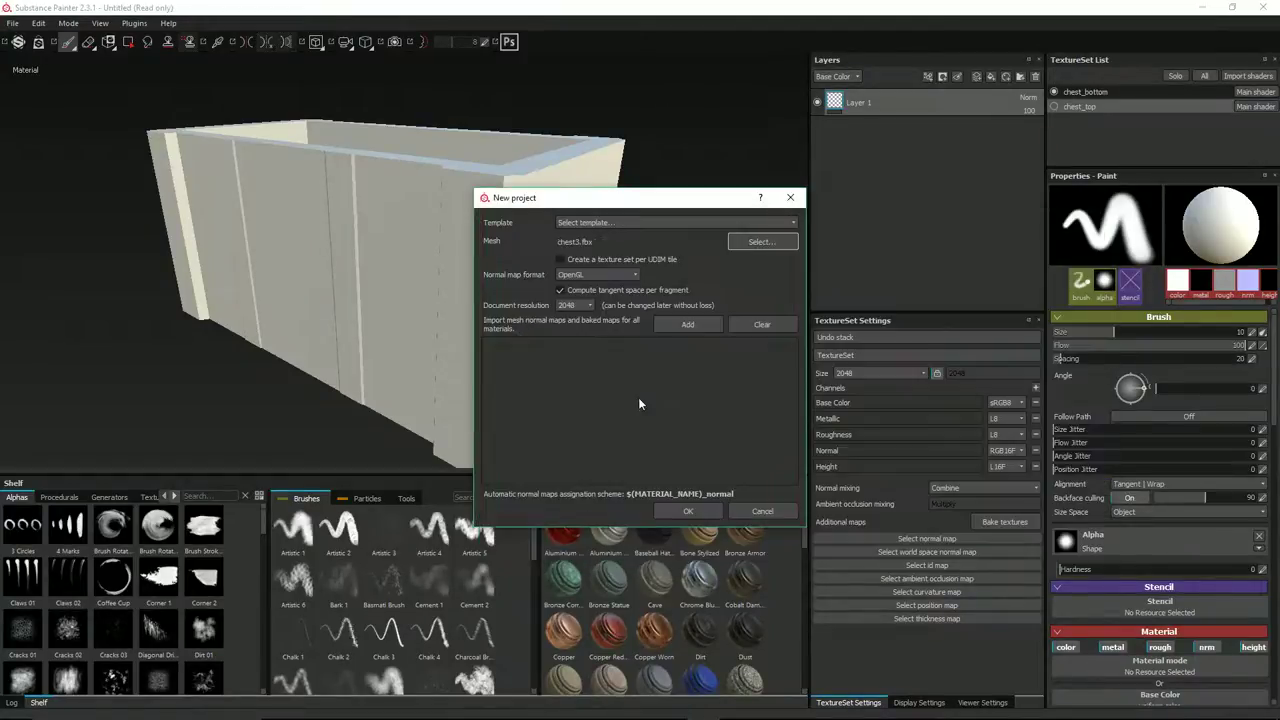
left_click(686, 508)
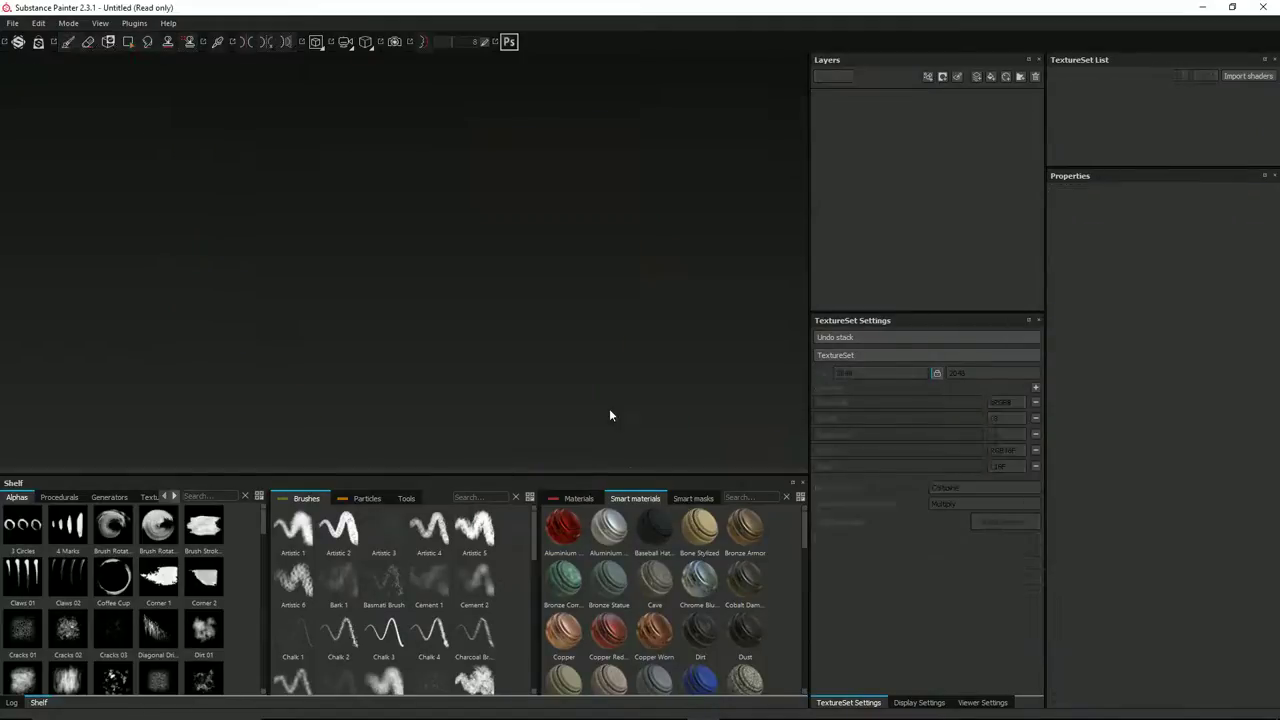
Examine the chest base and lid separately by hiding the chest_top and chest_bottom texture sets in turn, restoring both.
left_click_drag(619, 298, 452, 300, "alt")
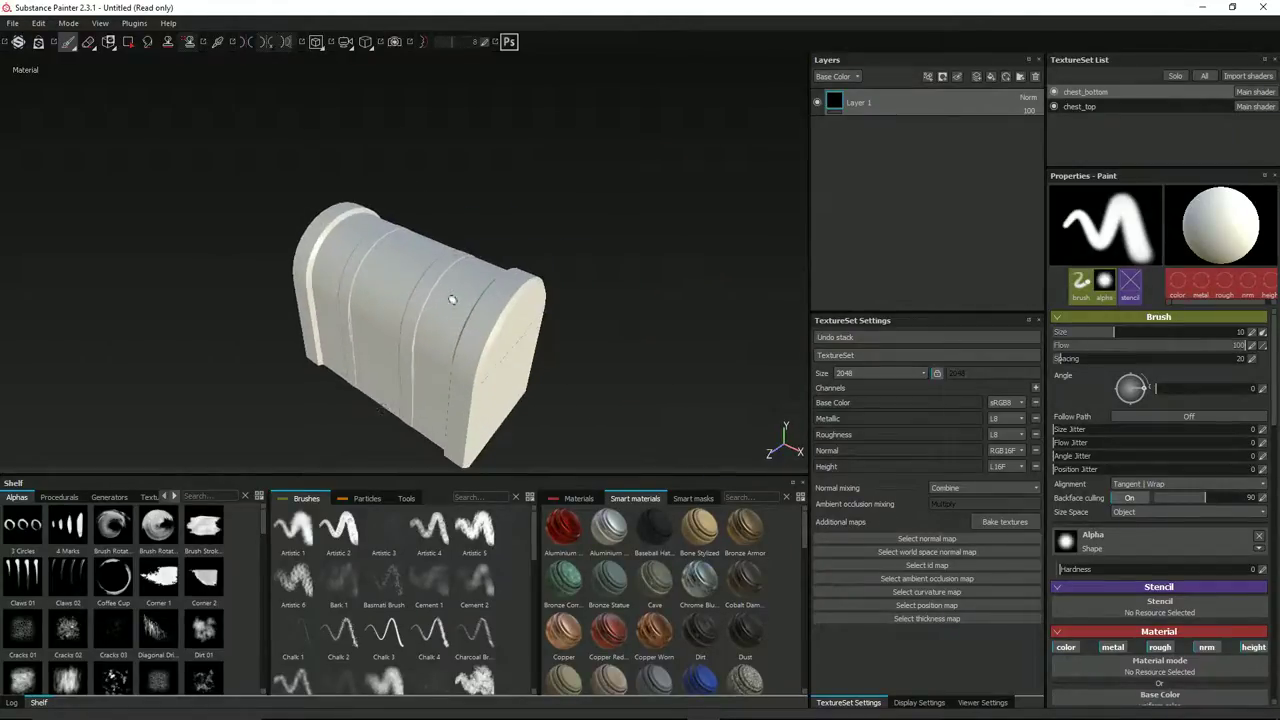
left_click(1100, 92)
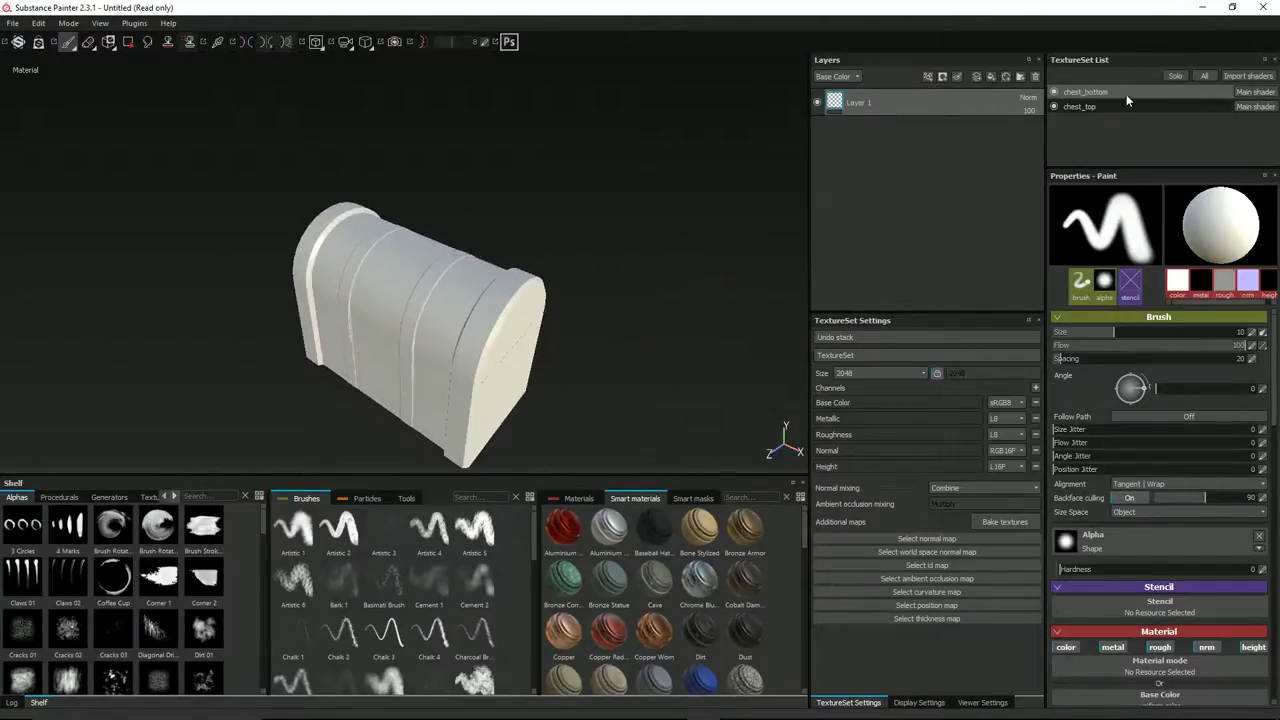
left_click(1053, 106)
left_click_drag(395, 280, 334, 209, "alt")
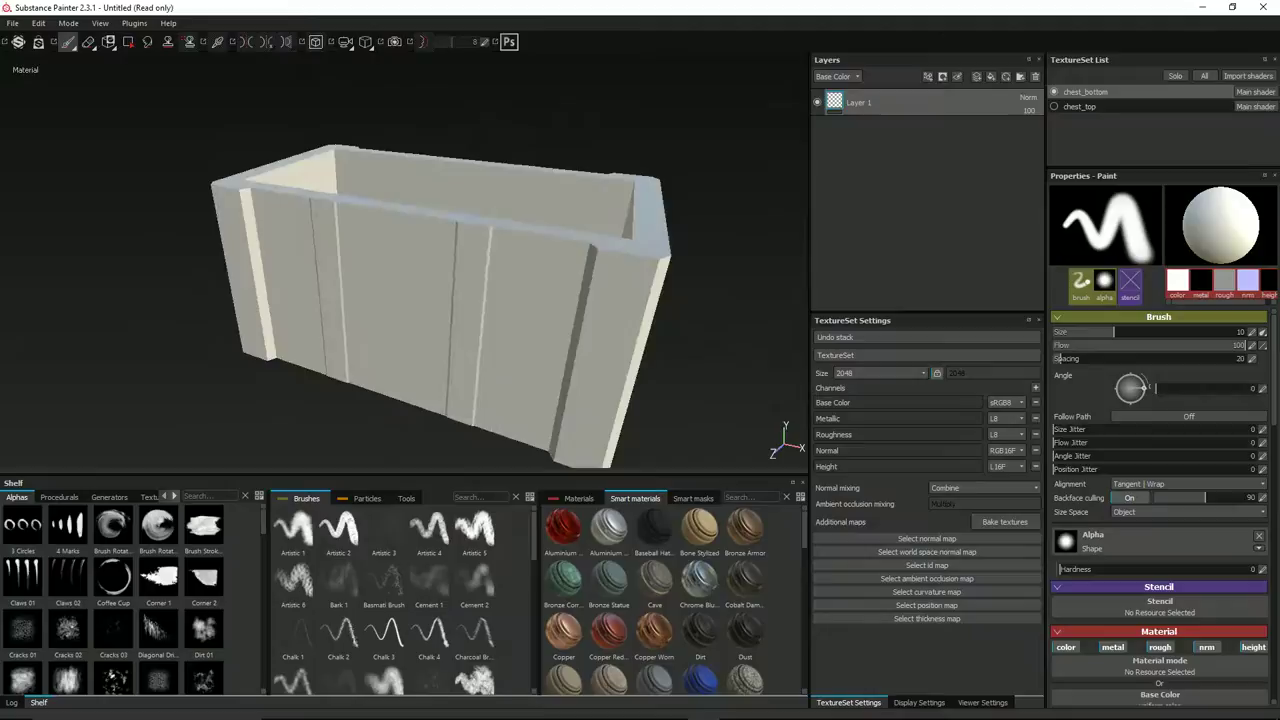
left_click(1056, 107)
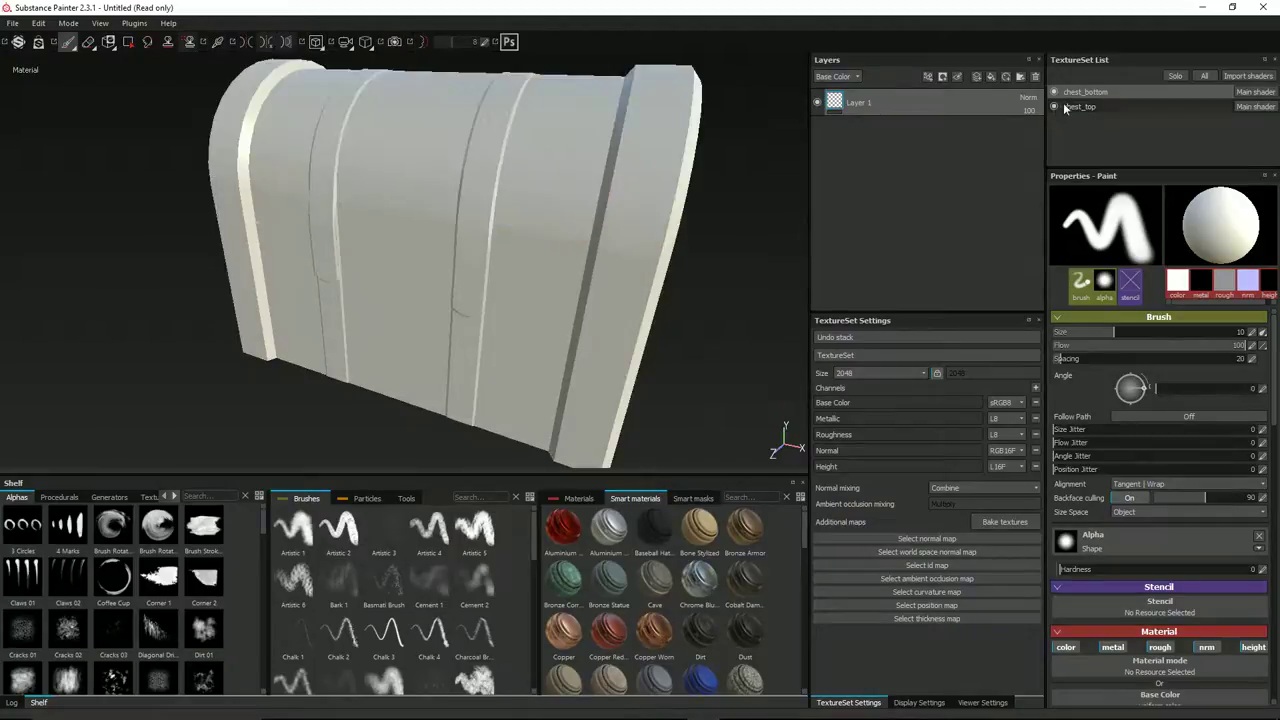
left_click(1054, 92)
left_click_drag(701, 237, 590, 220, "alt")
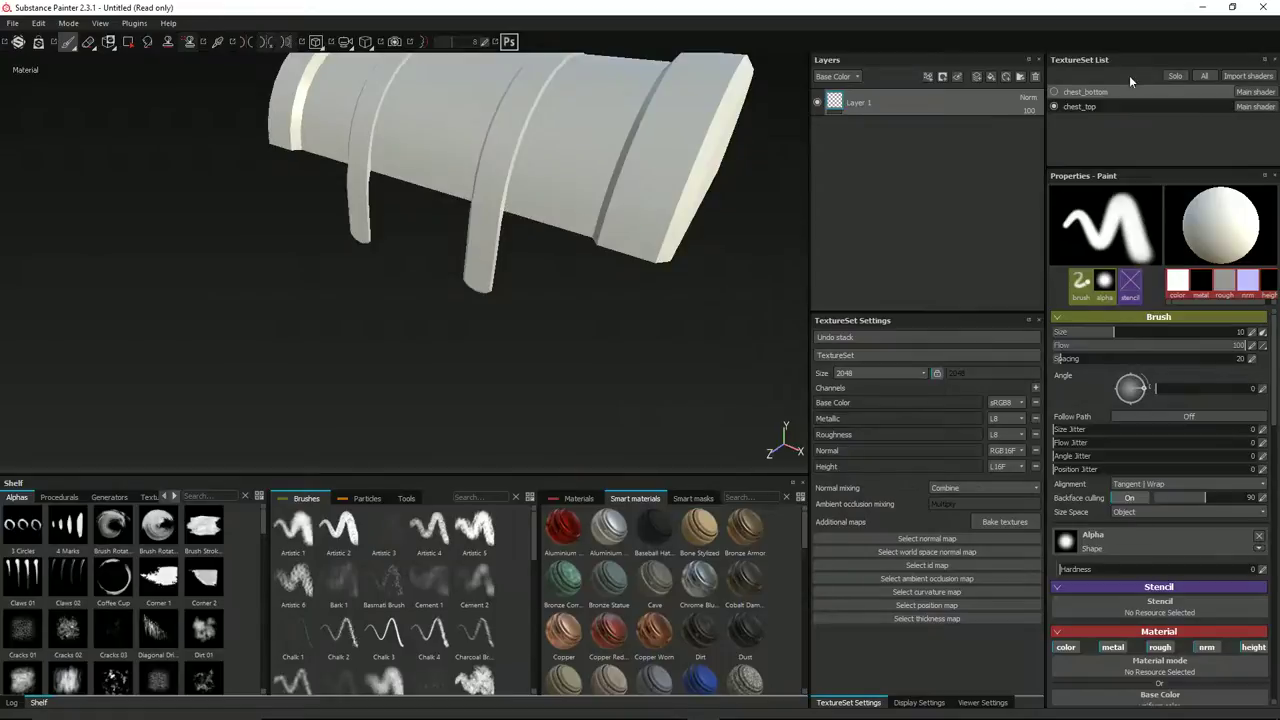
left_click(1056, 93)
left_click_drag(743, 186, 475, 200, "alt")
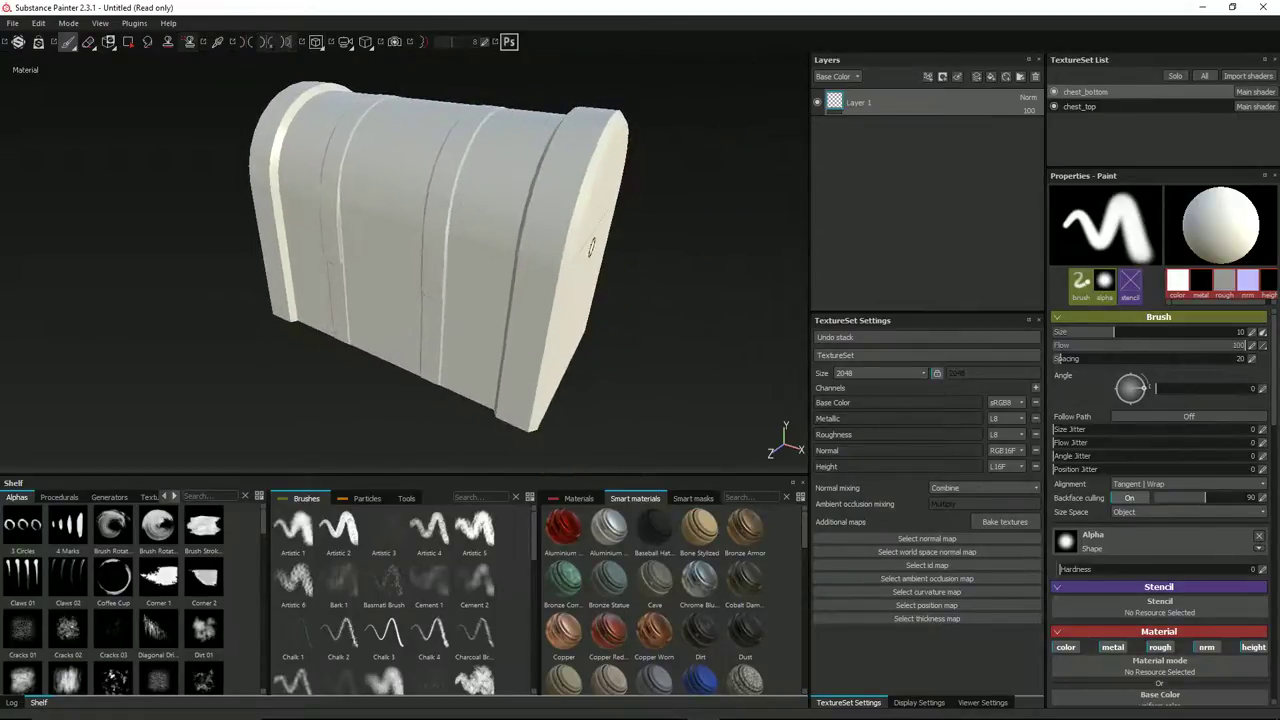
Bake the additional maps for all texture sets at 2048x2048 output size with Subsampling 4x4 antialiasing.
left_click(1005, 522)
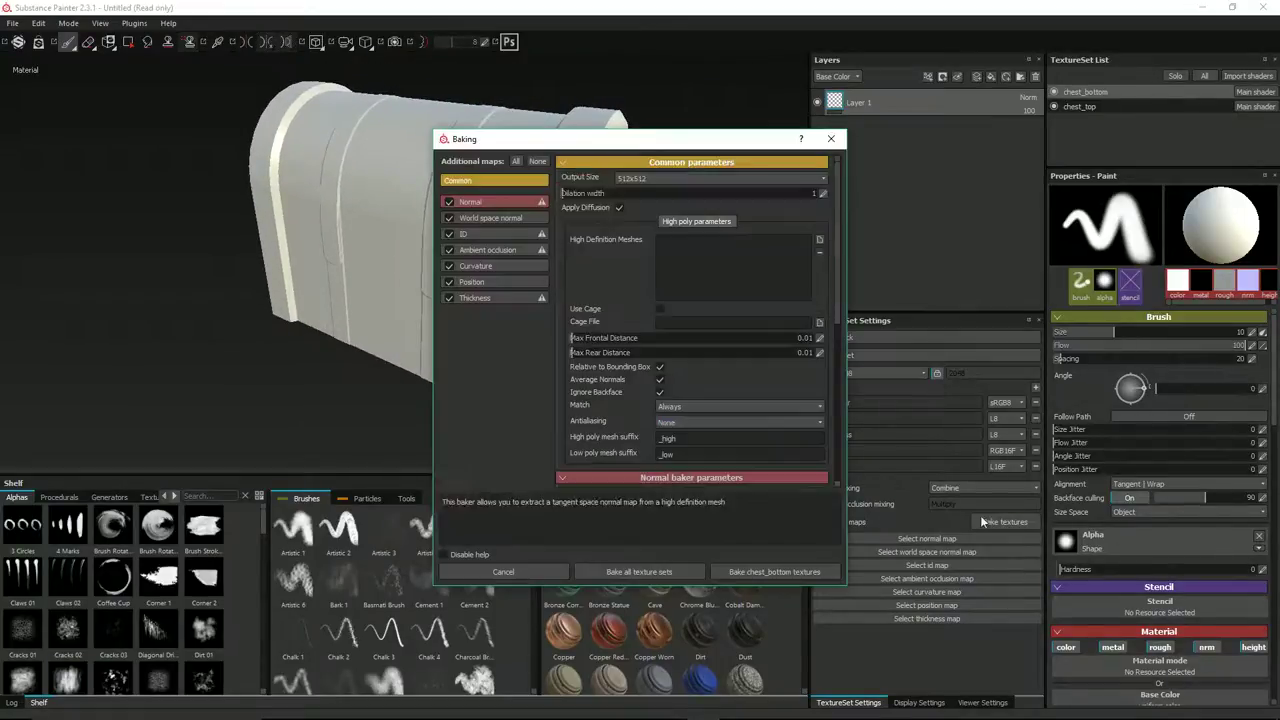
left_click(670, 178)
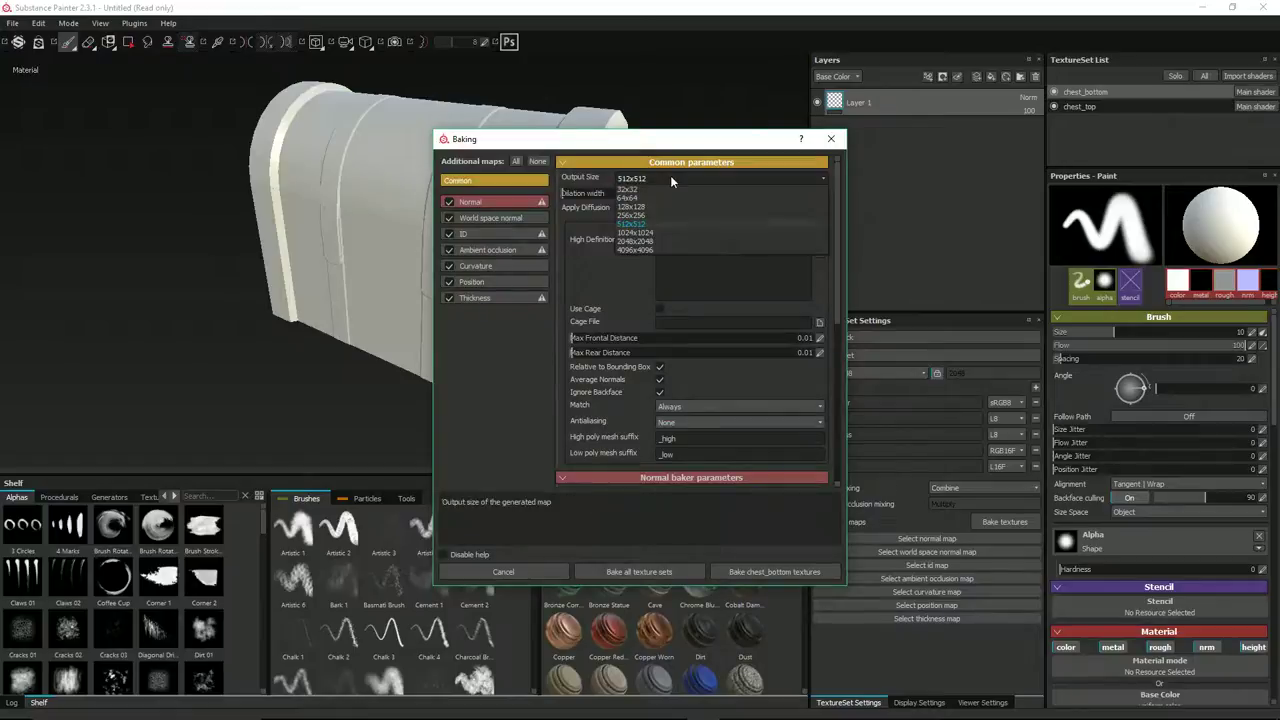
left_click(663, 241)
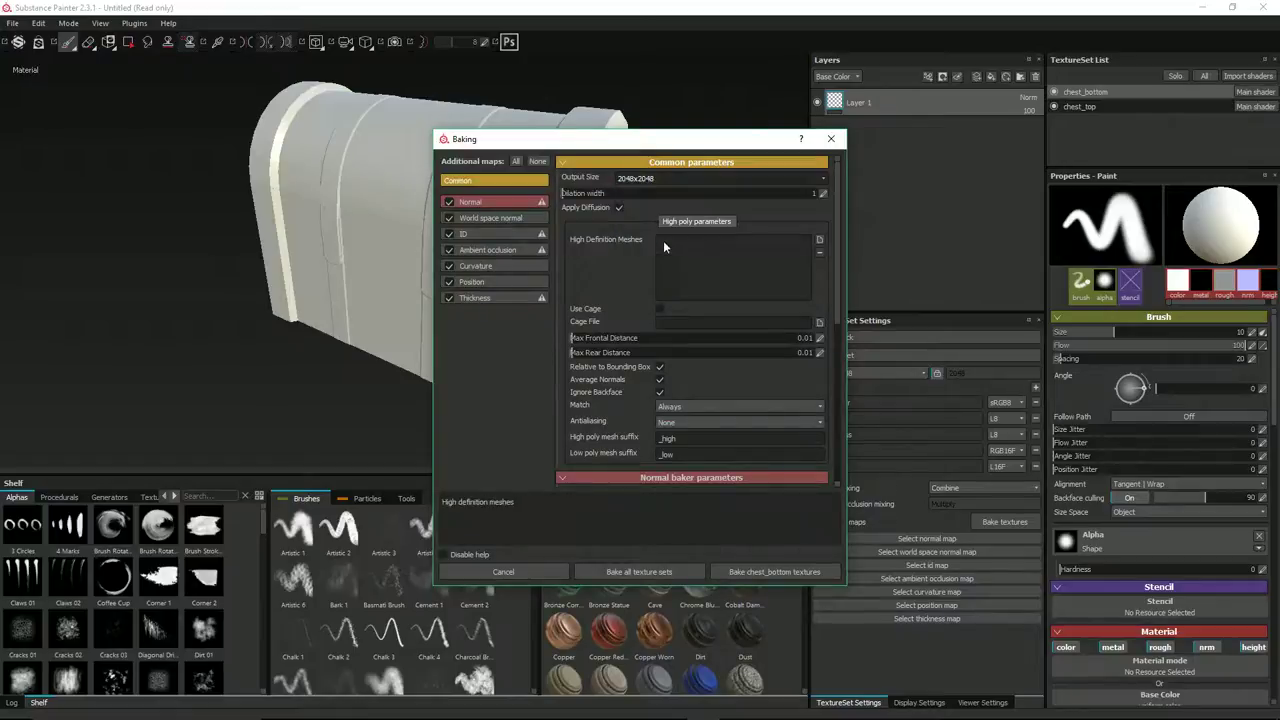
left_click(692, 422)
left_click(690, 452)
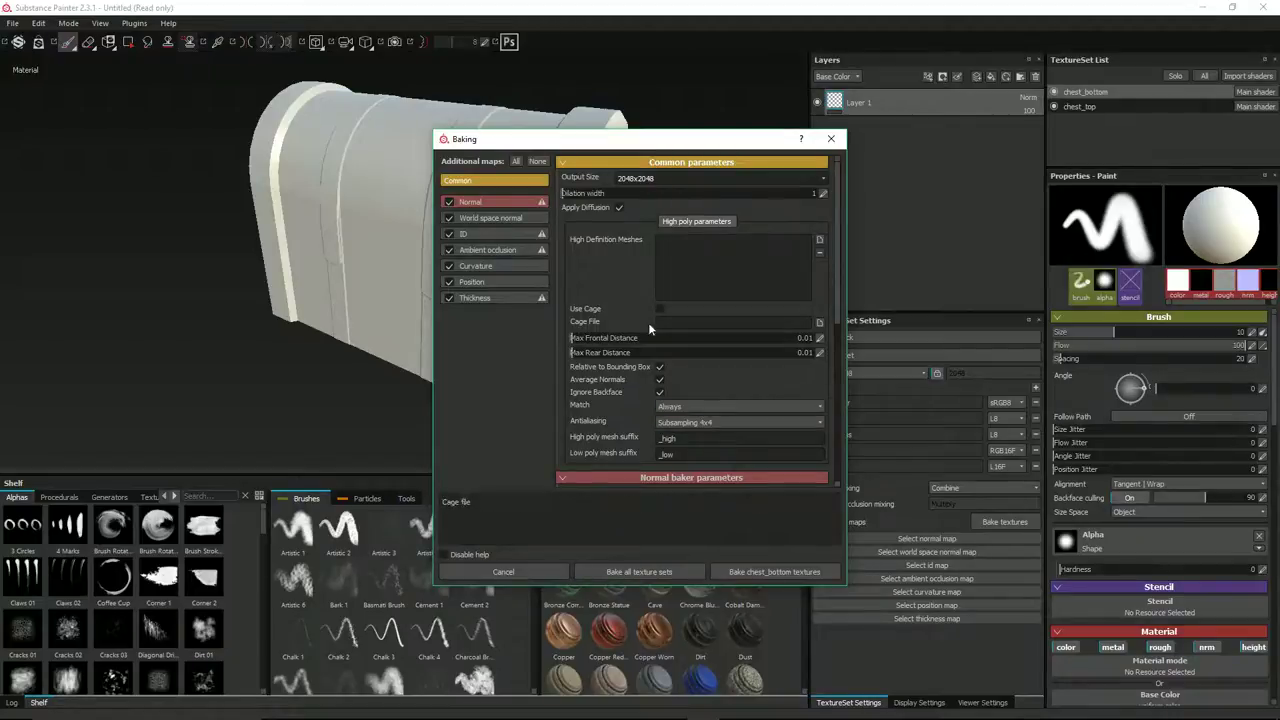
left_click(640, 571)
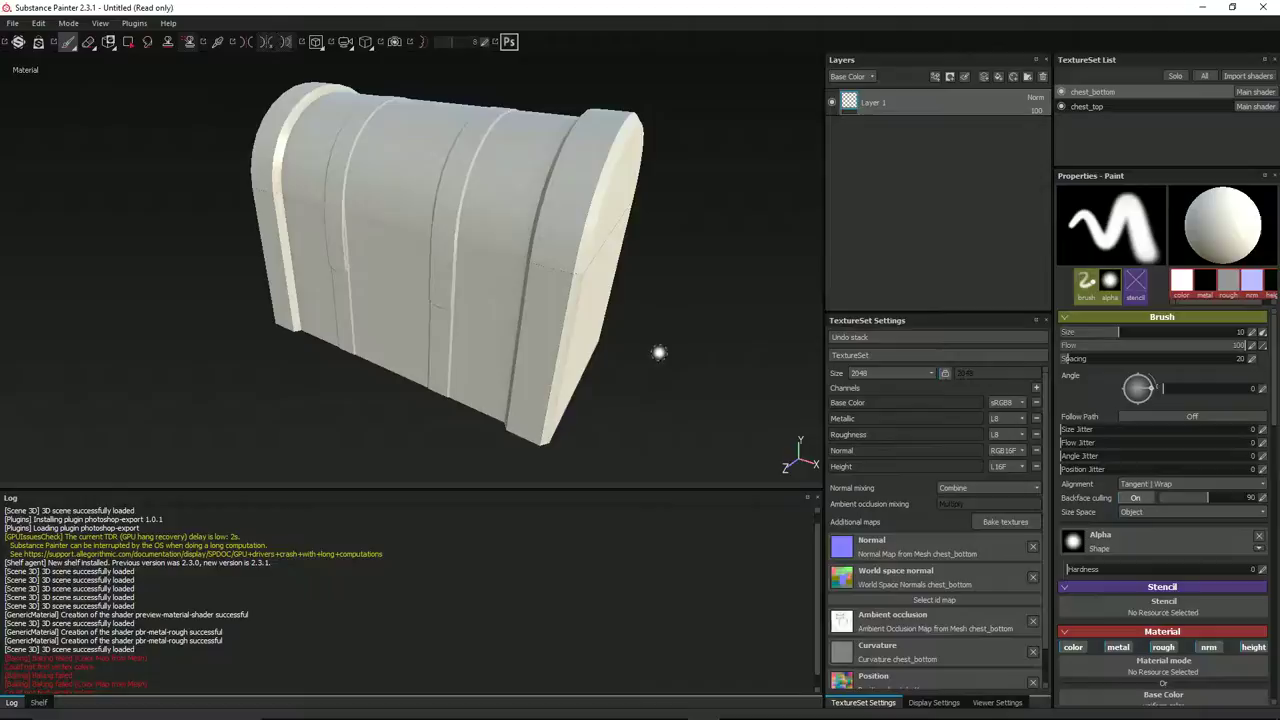
Set the viewer's environment opacity to 46 and look over the chest against the panorama background.
left_click_drag(672, 347, 683, 491, "alt")
scroll(574, 294, "up", 3)
scroll(578, 291, "down", 3)
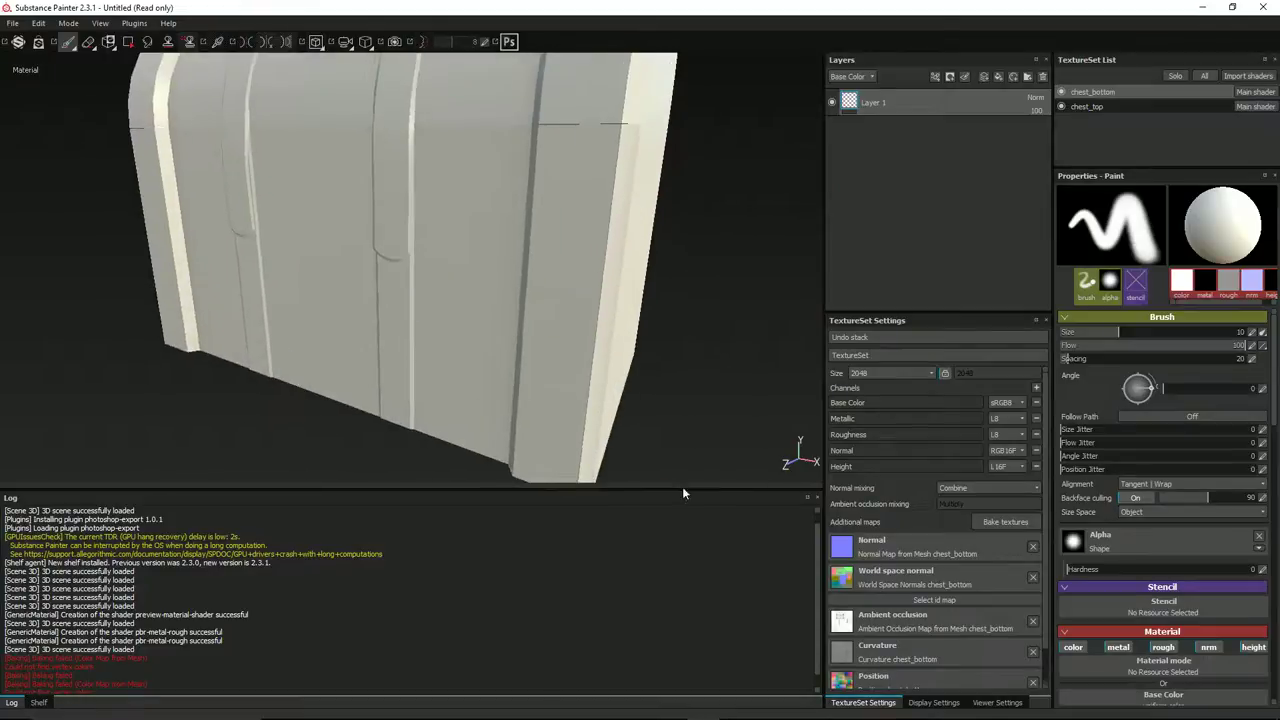
left_click(997, 702)
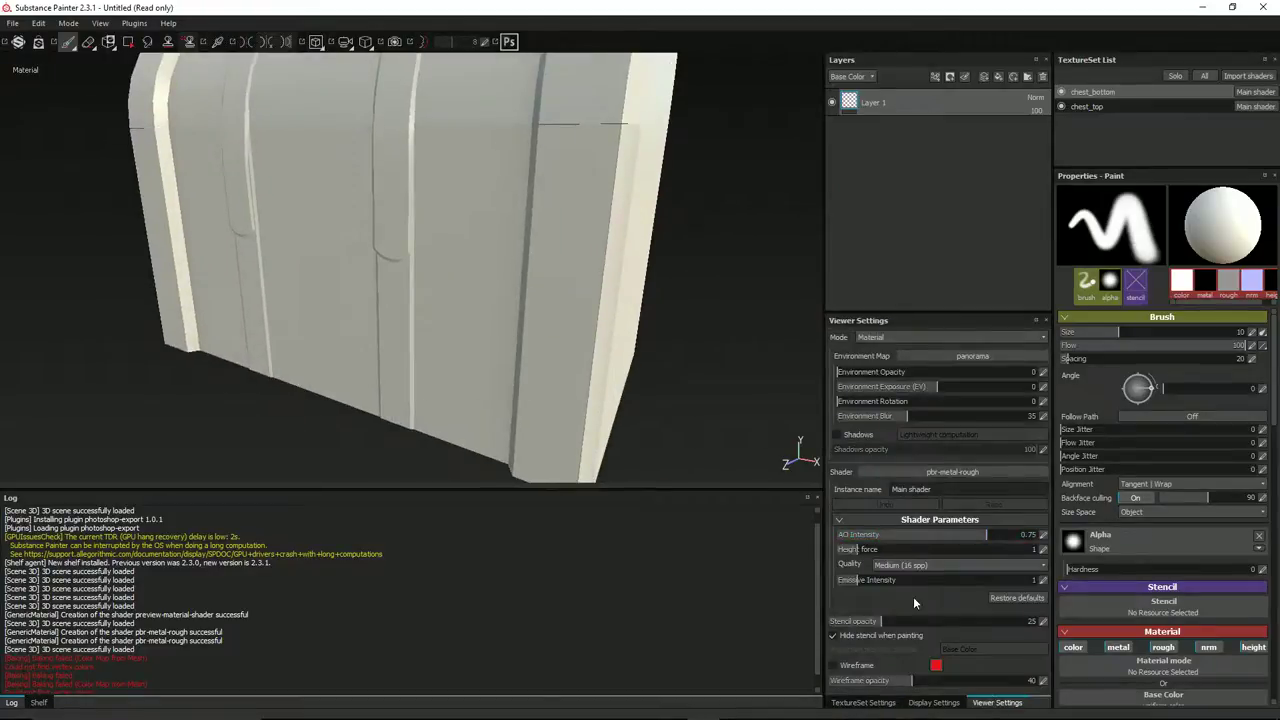
left_click_drag(843, 372, 929, 383)
scroll(646, 248, "down", 3)
left_click_drag(645, 248, 509, 234, "alt")
left_click_drag(160, 275, 196, 272, "alt")
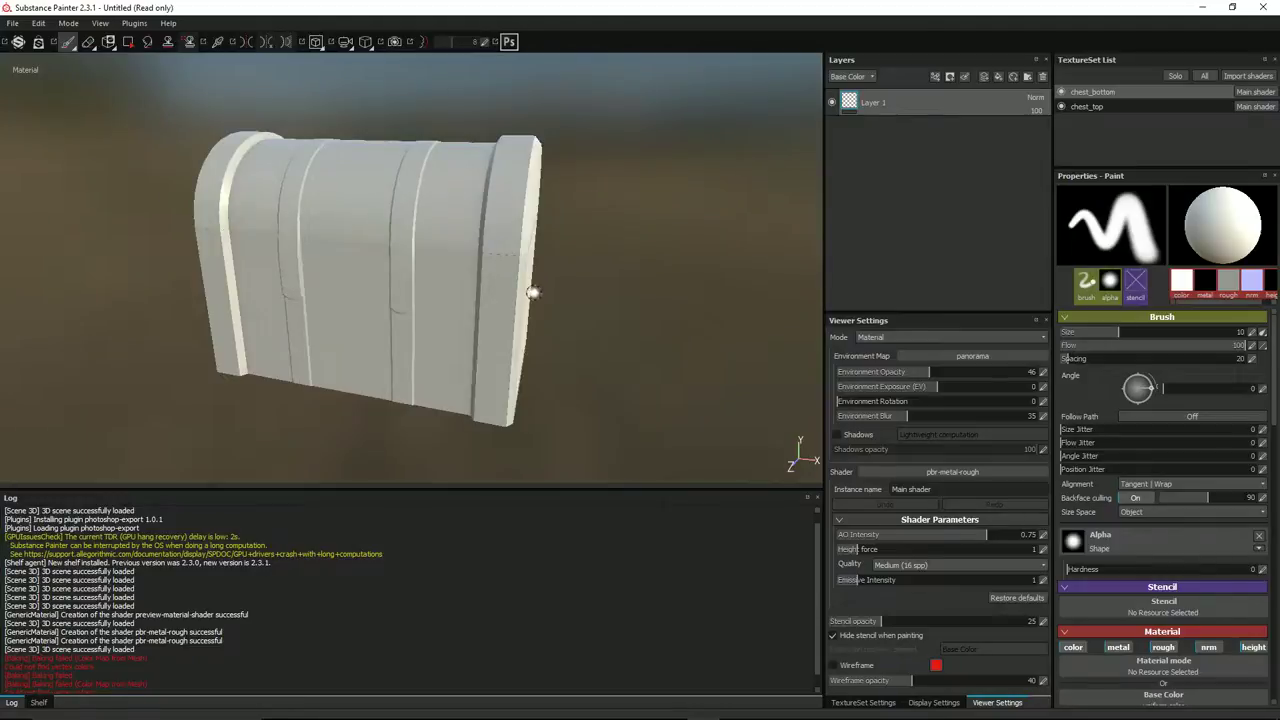
left_click_drag(514, 271, 511, 125, "alt")
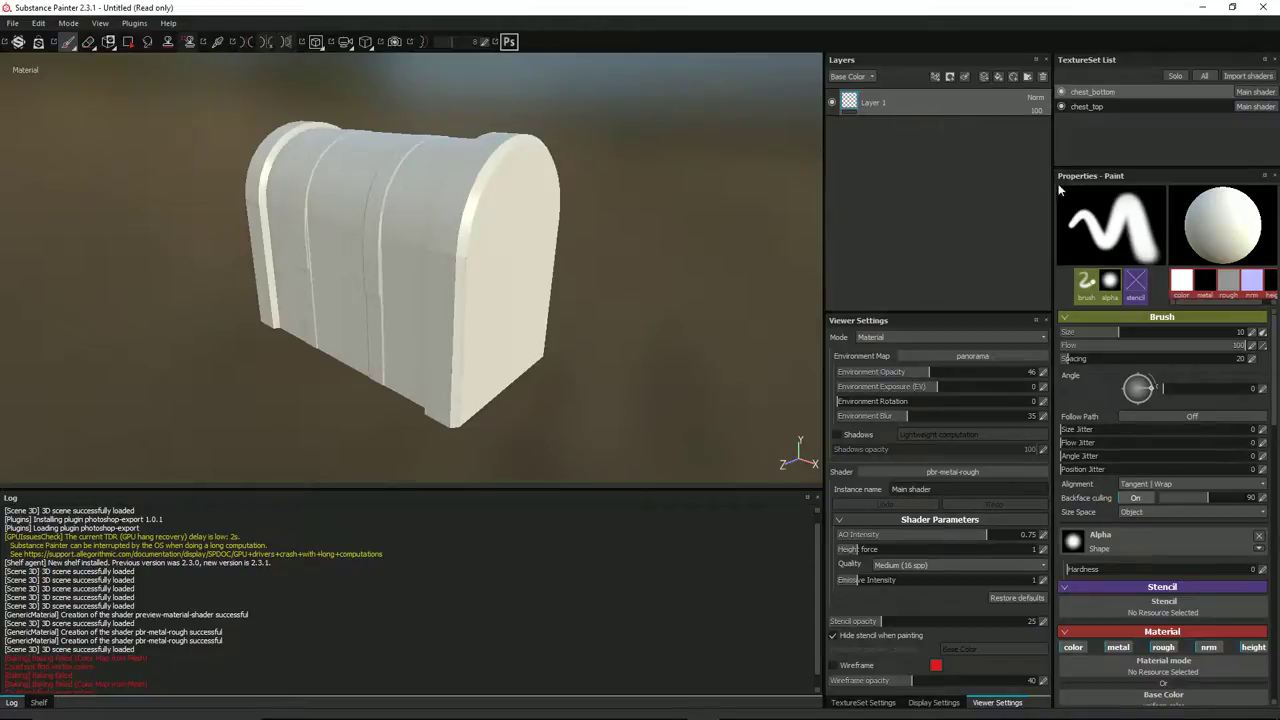
Hide the chest_top texture set, keeping chest_bottom shown so only the chest base is displayed.
left_click(1065, 107)
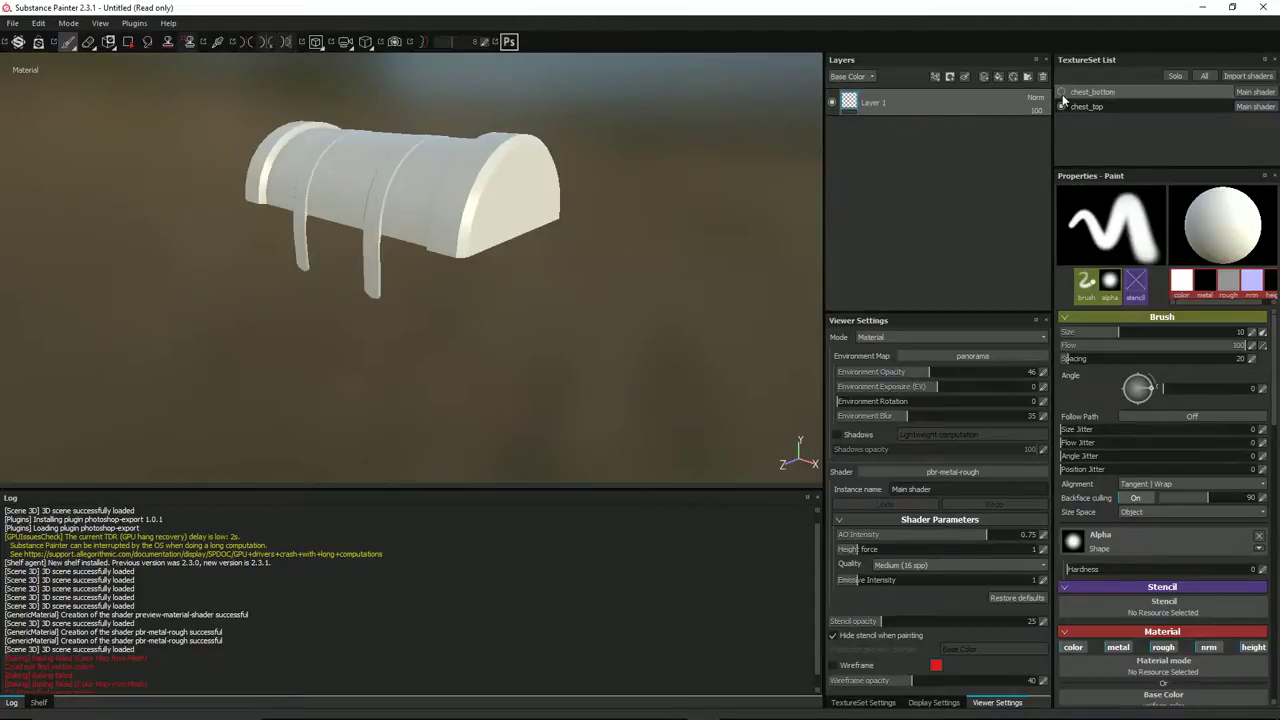
left_click(1064, 92)
mouse_move(560, 297)
left_mouse_down("alt")
mouse_move(500, 363)
mouse_move(294, 397)
mouse_move(428, 280)
mouse_move(414, 180)
mouse_move(414, 277)
mouse_move(491, 246)
mouse_move(590, 125)
mouse_move(673, 122)
mouse_move(646, 166)
mouse_move(640, 49)
mouse_move(486, 189)
mouse_move(515, 163)
mouse_move(664, 188)
mouse_move(568, 224)
left_mouse_up("alt")
left_click_drag(388, 260, 420, 237, "alt")
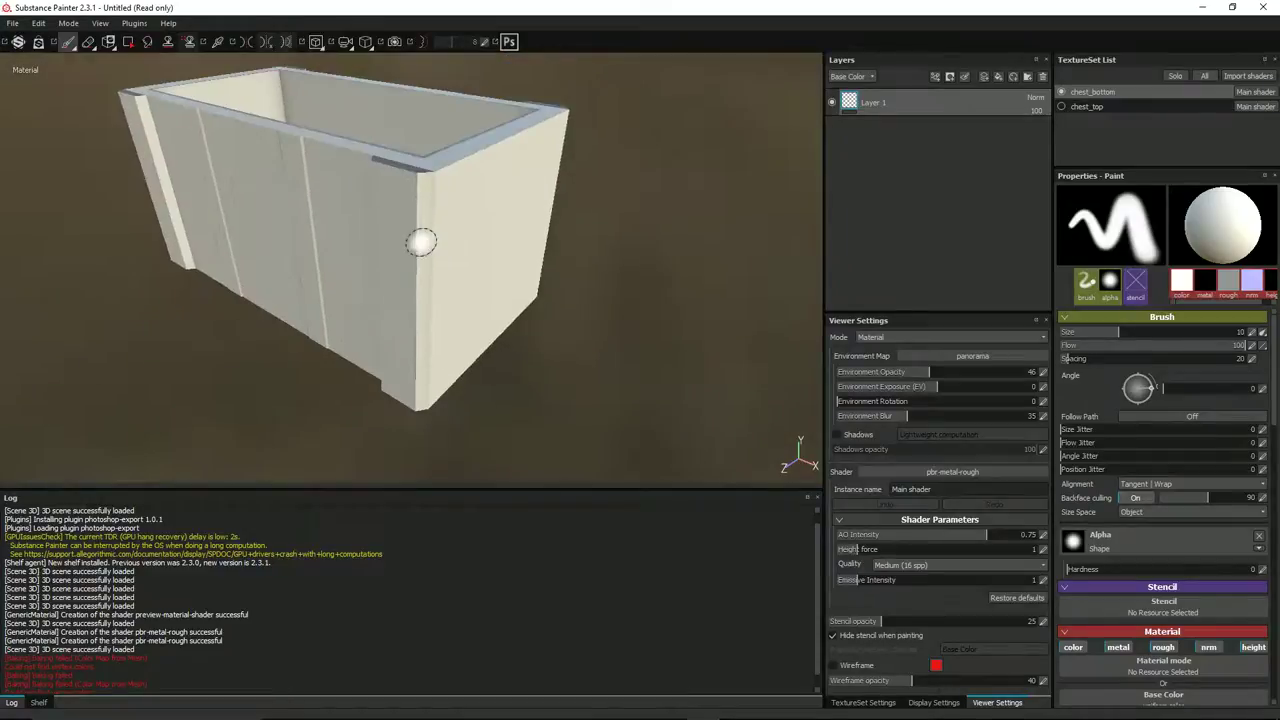
Check the chest mesh in Blender's Edit Mode, return to Substance Painter, and examine the base from several sides.
key("alt+Tab")
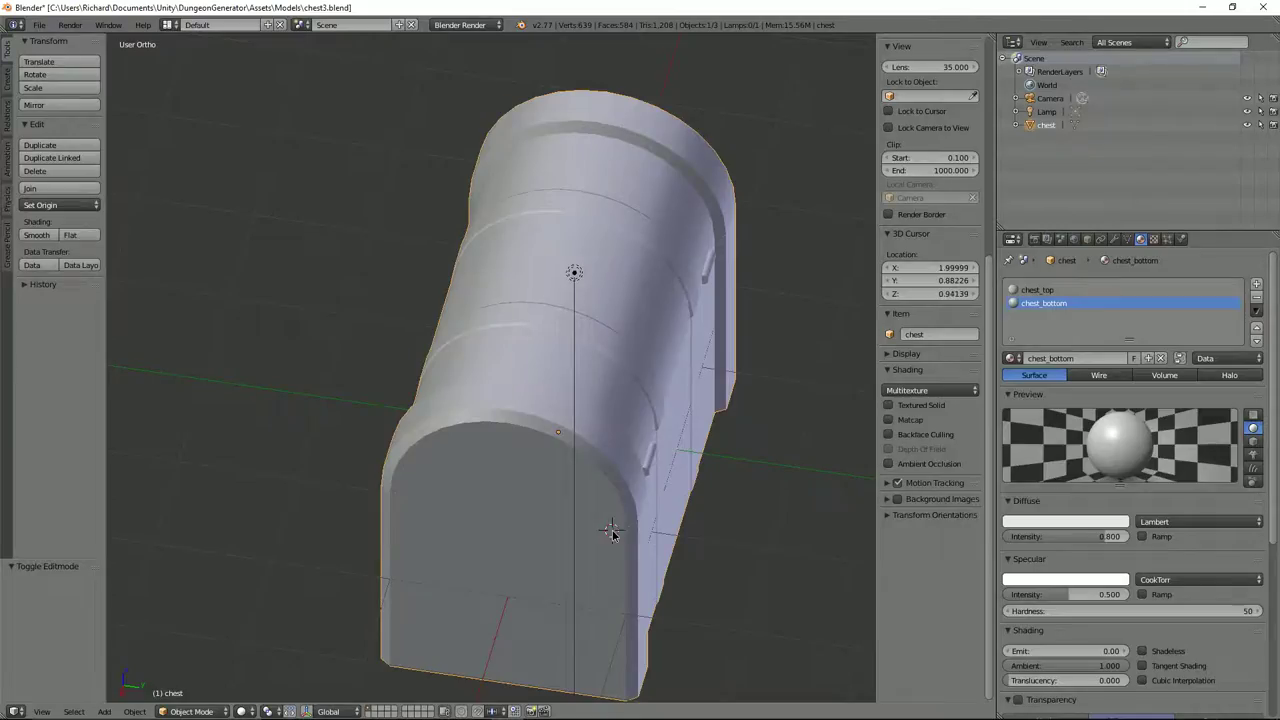
key("Tab")
mouse_move(660, 410)
middle_mouse_down()
mouse_move(542, 424)
mouse_move(565, 434)
middle_mouse_up()
key("alt+Tab")
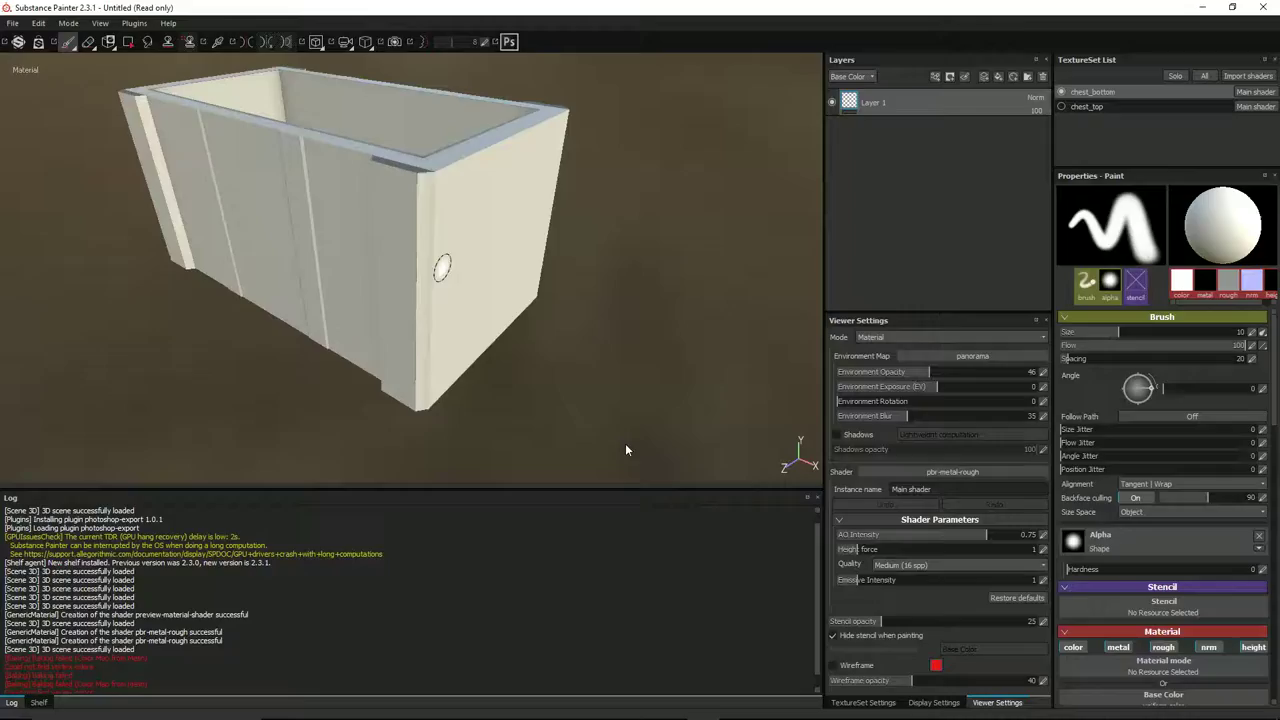
mouse_move(426, 176)
left_mouse_down("alt")
mouse_move(520, 231)
mouse_move(323, 137)
mouse_move(343, 188)
mouse_move(443, 191)
mouse_move(434, 237)
mouse_move(254, 297)
mouse_move(11, 254)
left_mouse_up("alt")
mouse_move(531, 257)
left_mouse_down("alt")
mouse_move(757, 257)
mouse_move(513, 226)
mouse_move(700, 188)
left_mouse_up("alt")
mouse_move(548, 212)
left_mouse_down("alt")
mouse_move(589, 239)
mouse_move(436, 285)
mouse_move(547, 261)
left_mouse_up("alt")
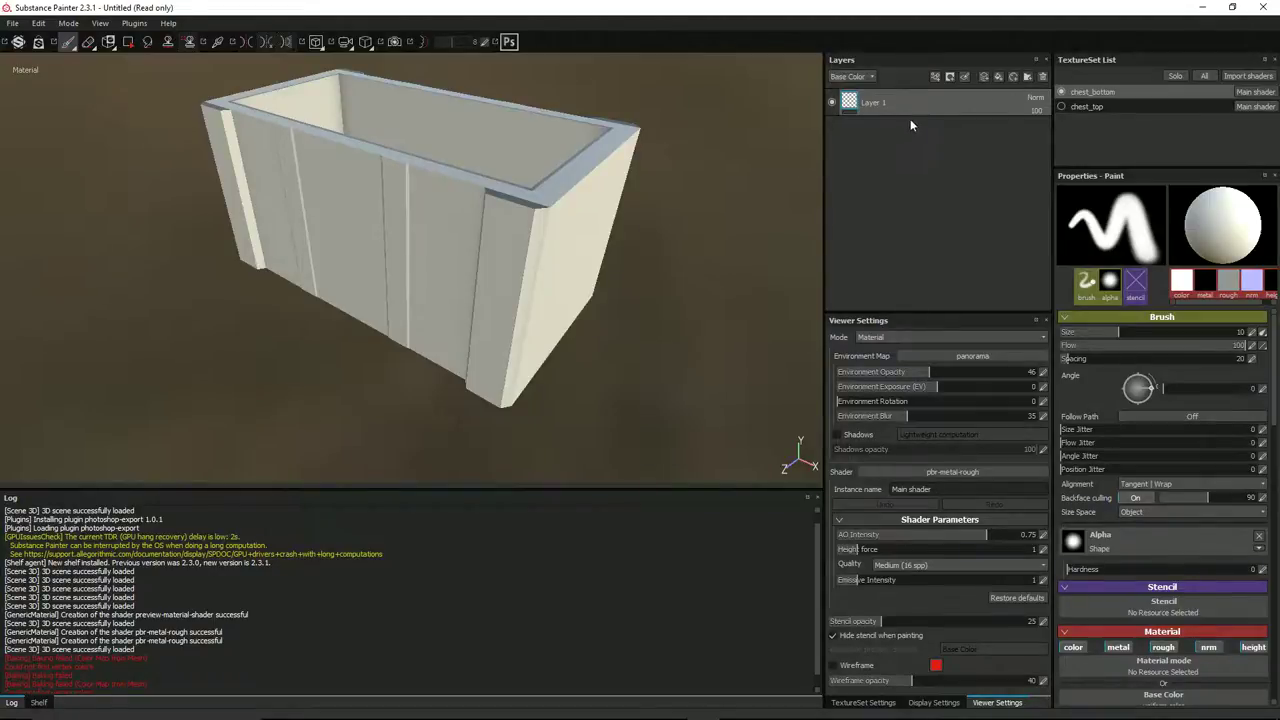
Add a layer folder named Side Panels to chest_bottom and delete the default Layer 1.
left_click(1028, 77)
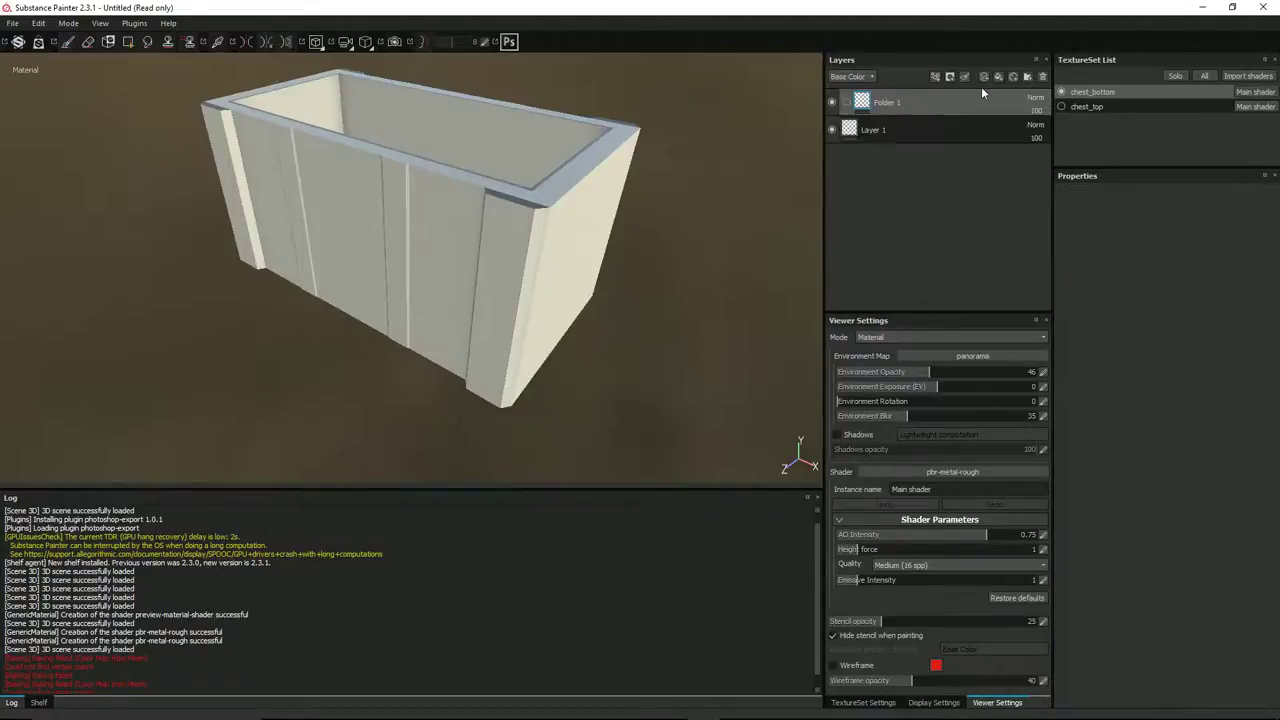
double_click(895, 104)
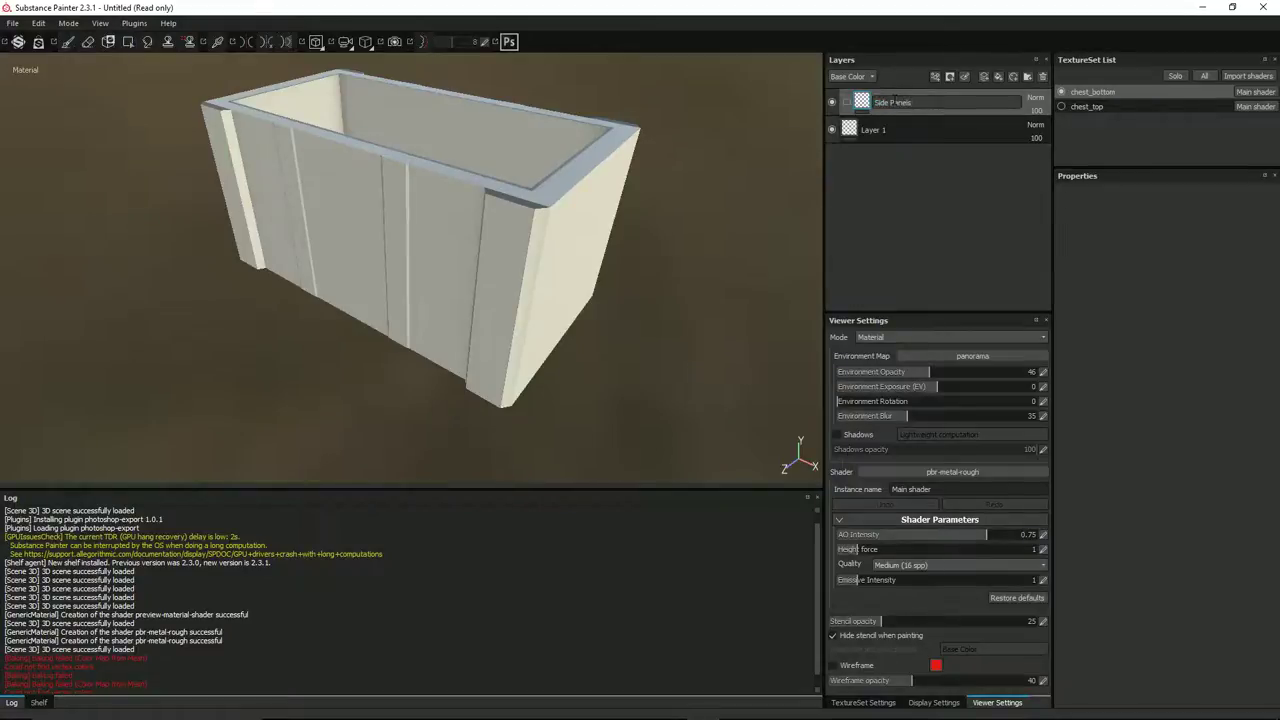
type("Side Panels")
left_click(959, 120)
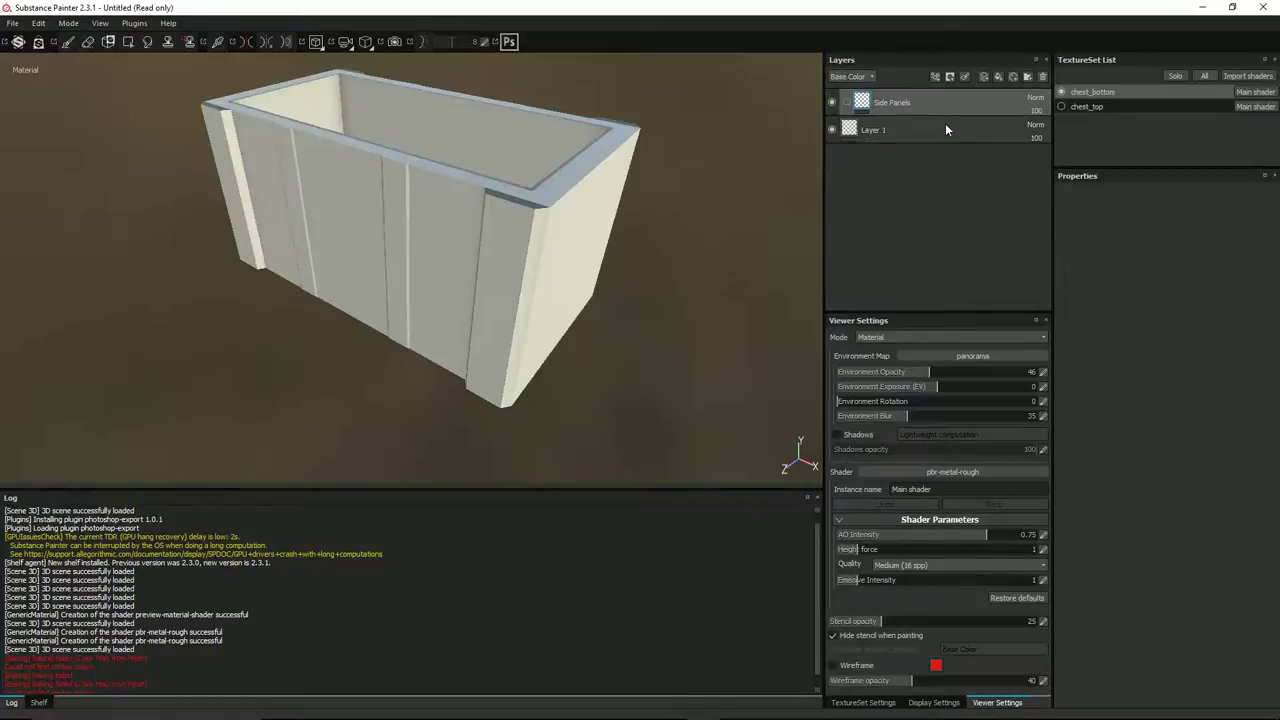
left_click(1043, 77)
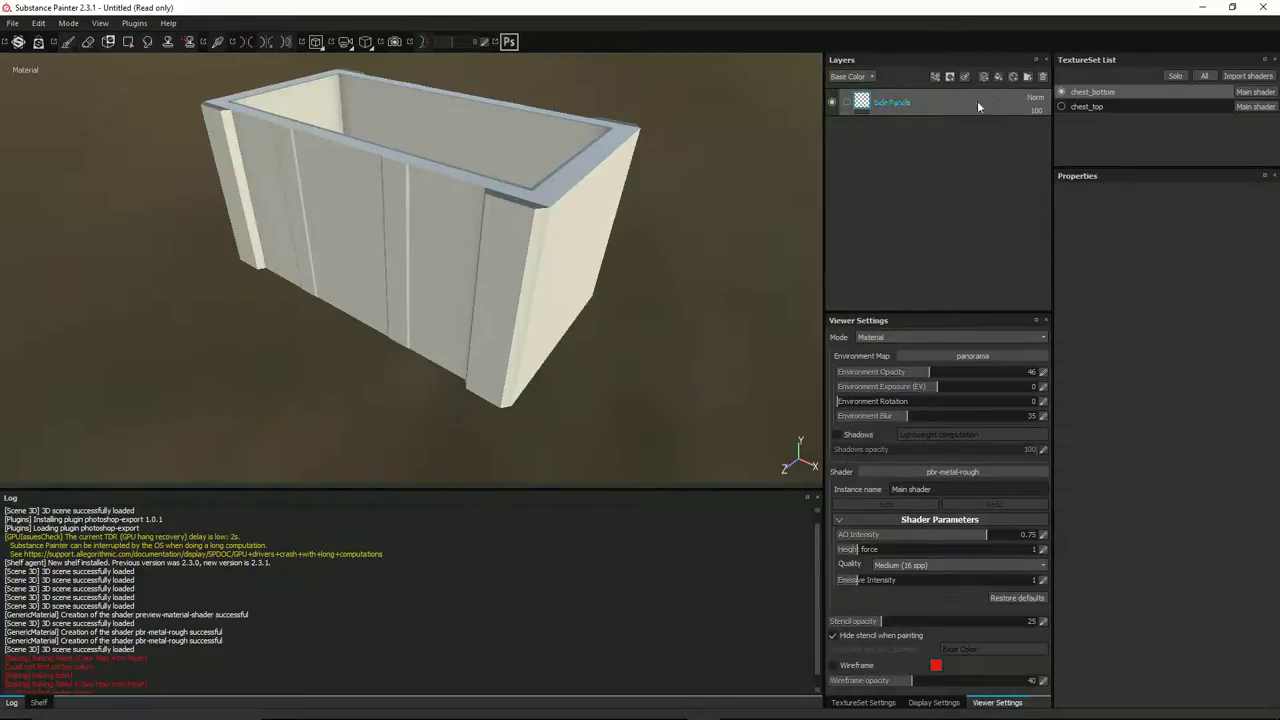
Add a fill layer inside the Side Panels folder and rename it Base.
left_click(1004, 78)
mouse_move(895, 132)
left_mouse_down()
mouse_move(900, 112)
mouse_move(904, 125)
left_mouse_up()
double_click(902, 128)
key("Return")
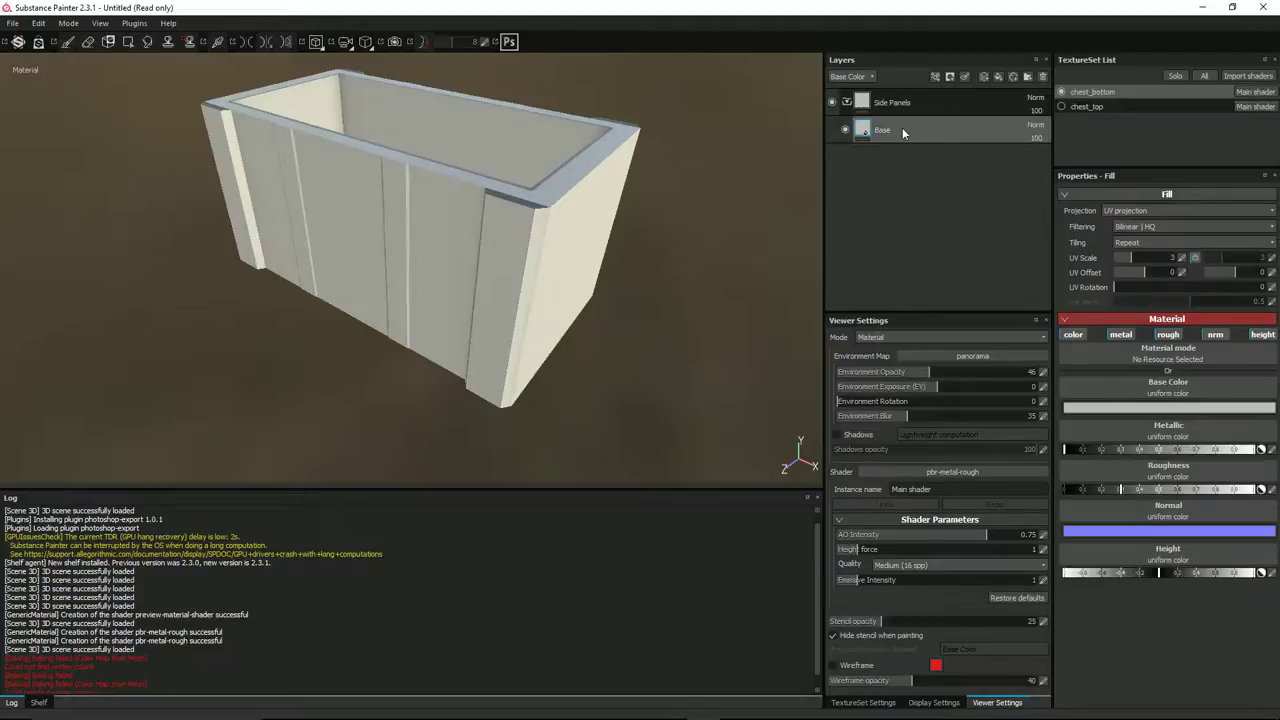
Keep the Base fill layer's color channel enabled and set its base color to bright red (R 0.656, G 0.001, B 0.001).
left_click(1072, 335)
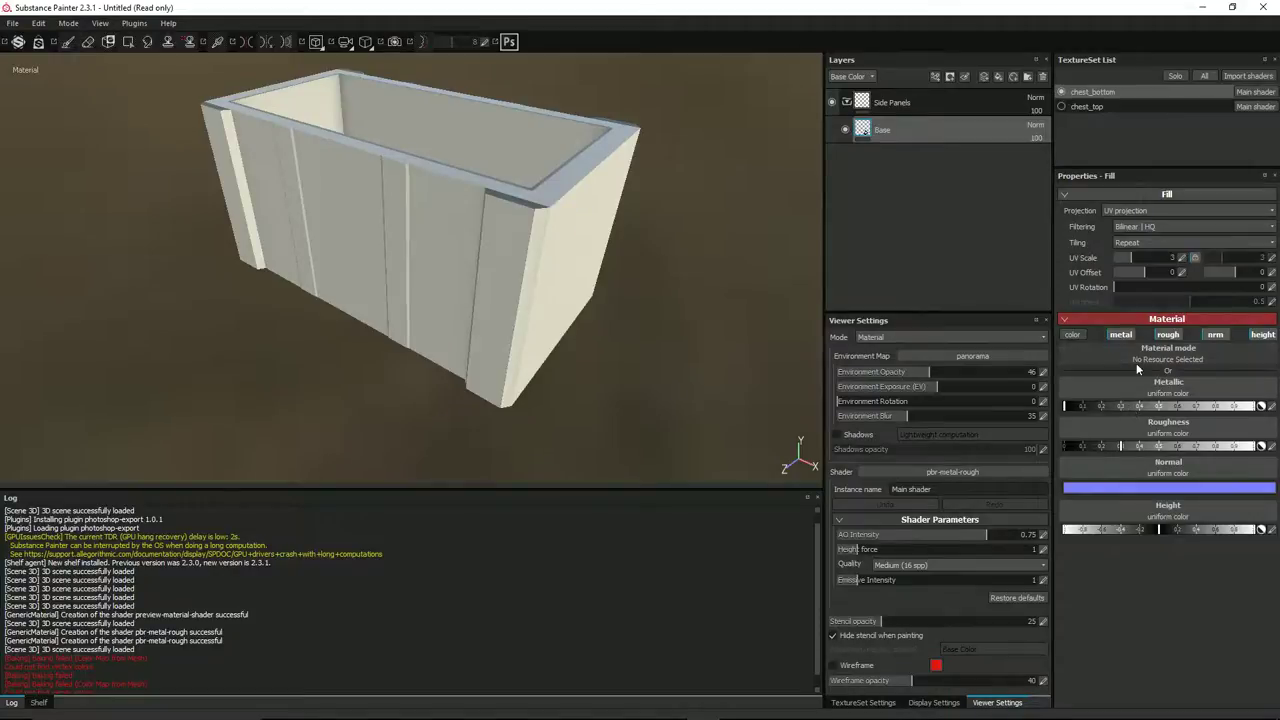
left_click(1074, 336)
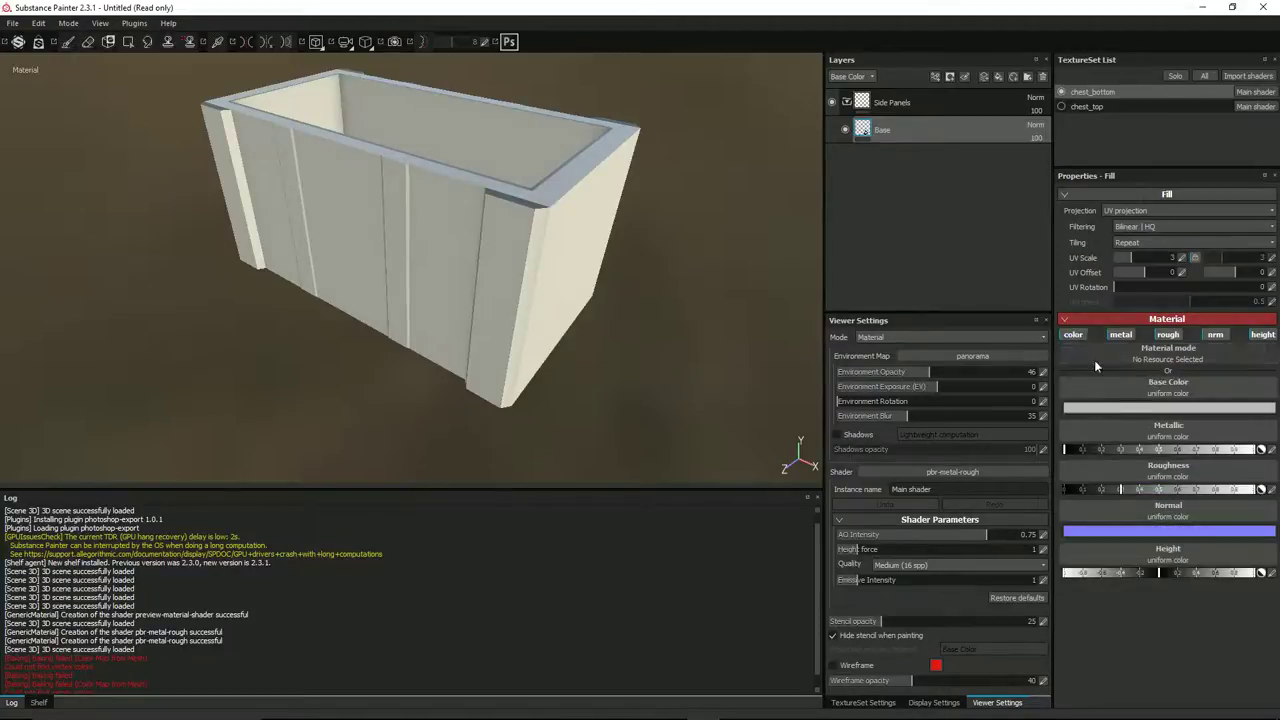
left_click(1128, 411)
left_click_drag(1053, 402, 1112, 372)
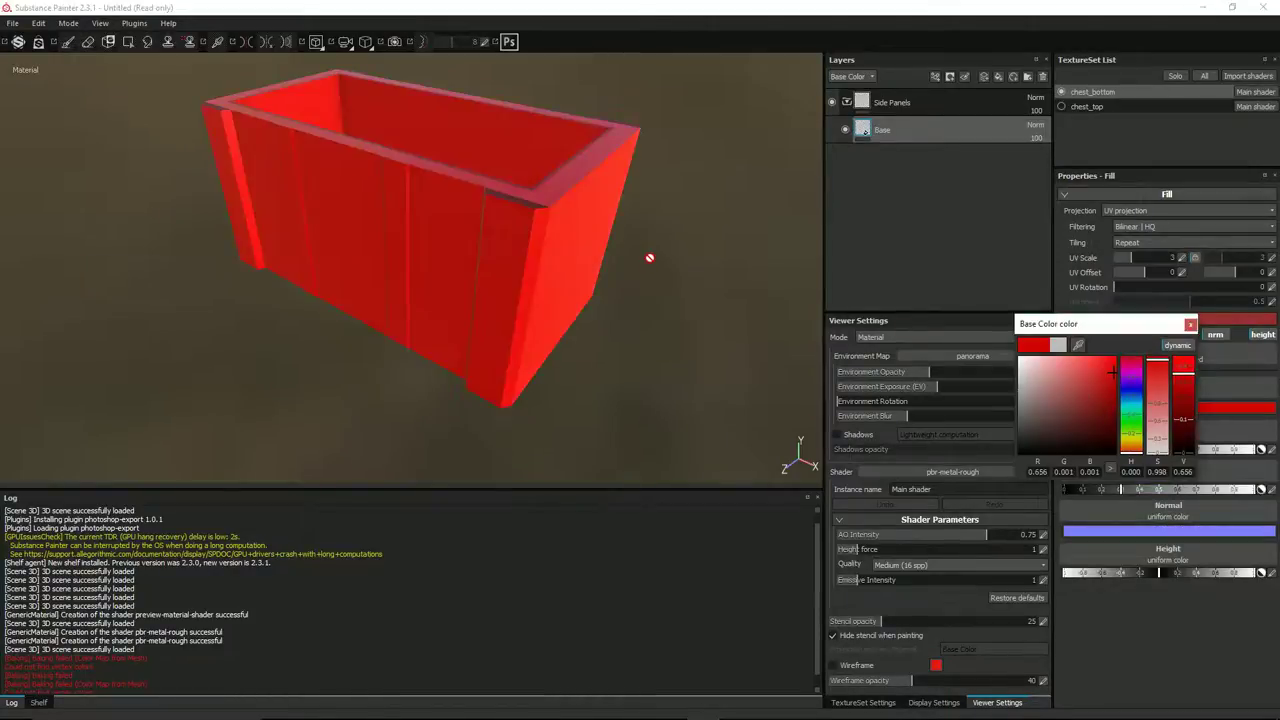
left_click_drag(419, 304, 530, 227, "alt")
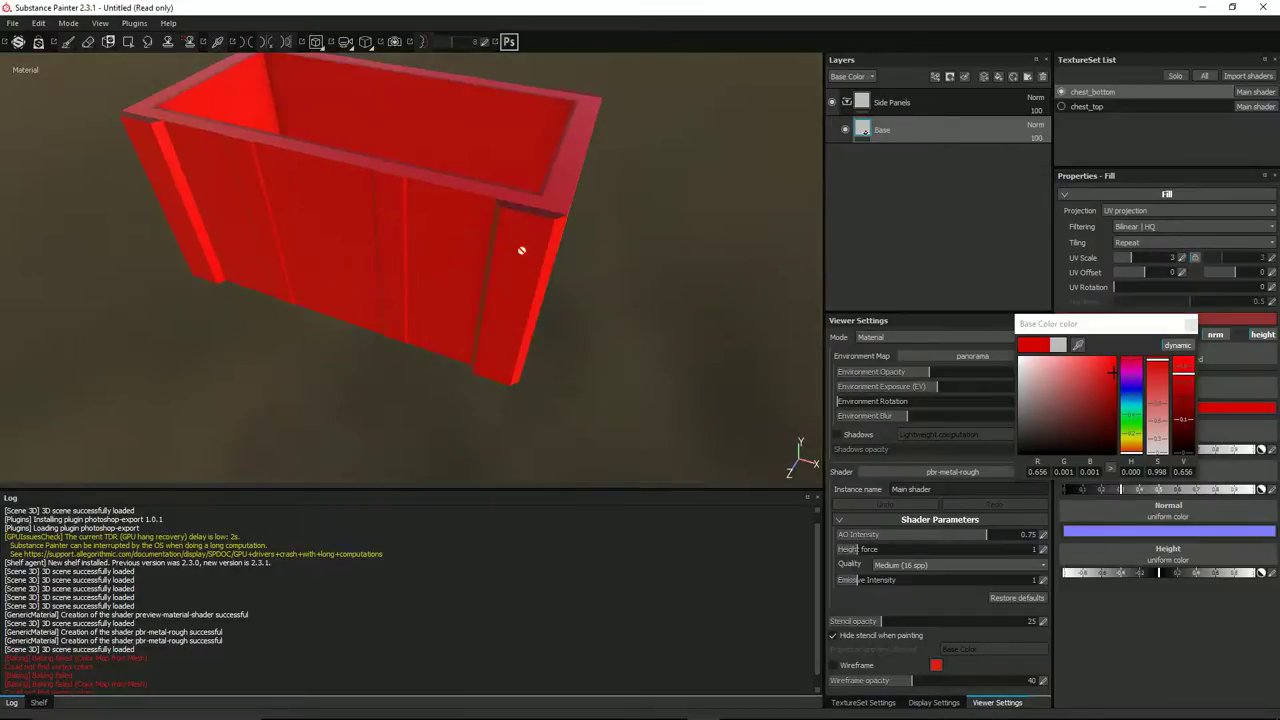
Add a black mask to the Side Panels folder and reveal the raised end panels with Polygon Fill in UV chunk mode.
right_click(866, 104)
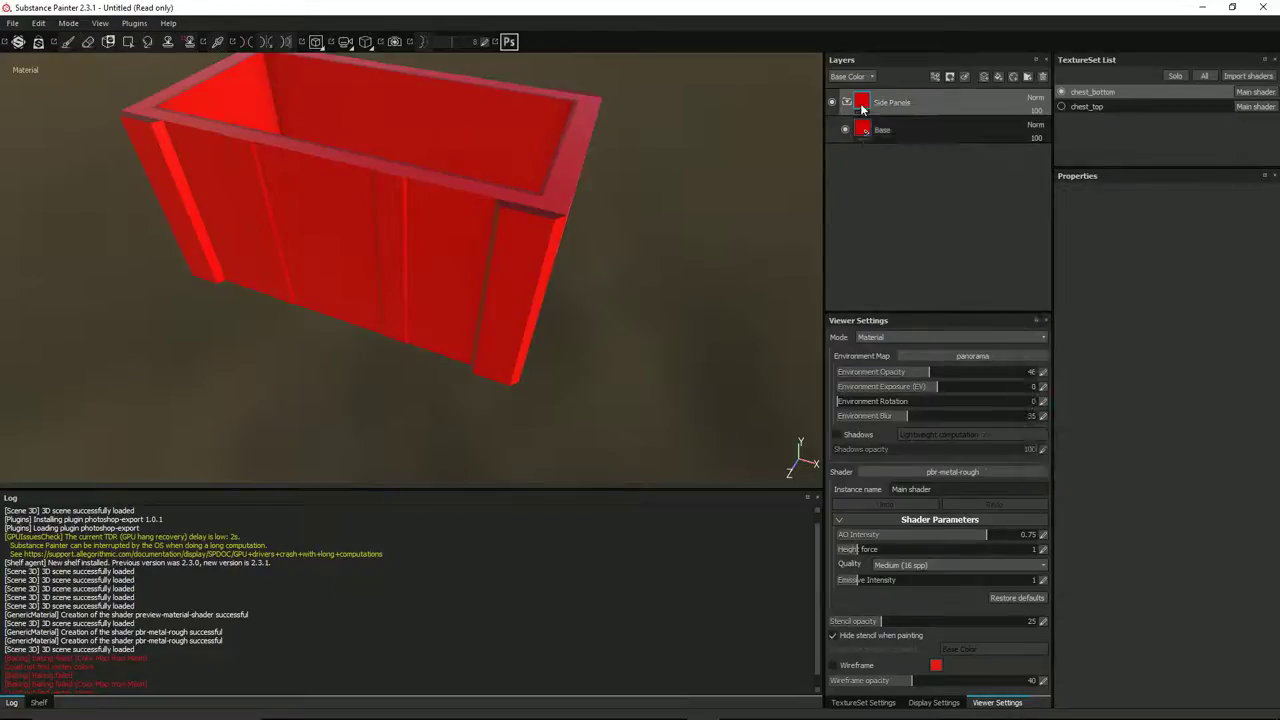
left_click(900, 124)
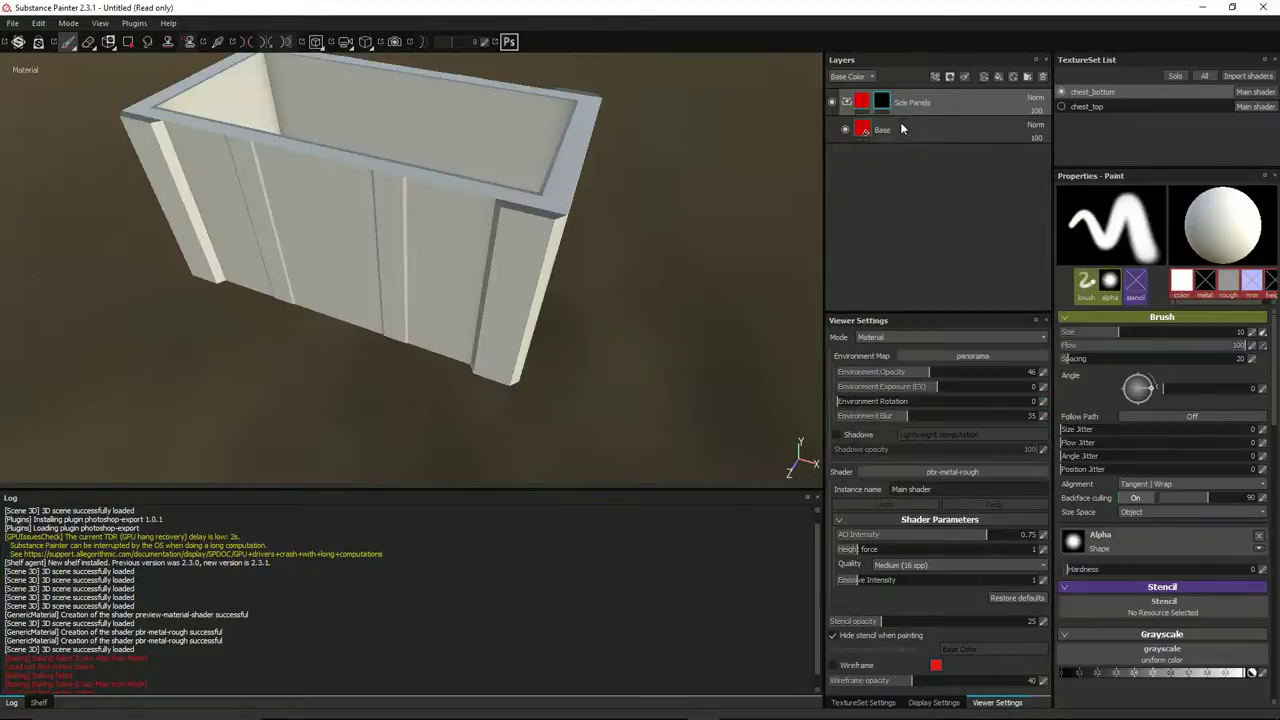
left_click(128, 42)
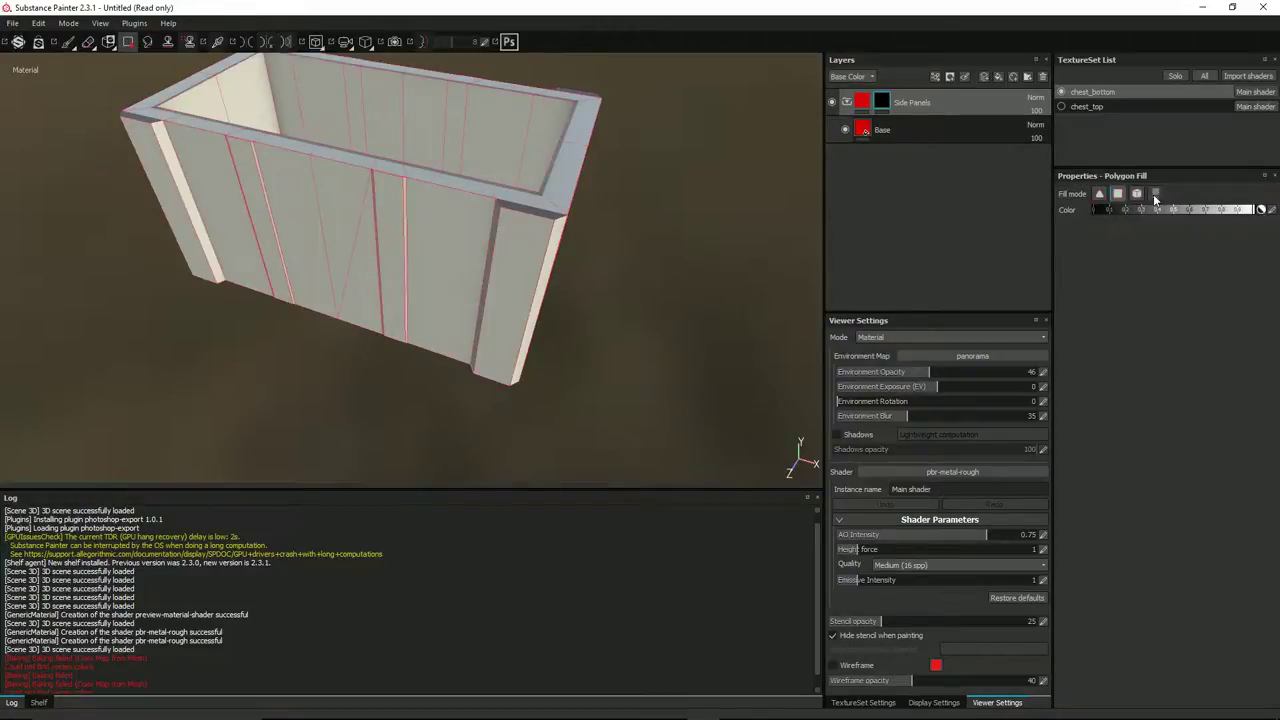
left_click(525, 284)
Try filling the end panel's top face in UV chunk and mesh fill modes, undoing each attempt.
left_click_drag(626, 291, 488, 320, "alt")
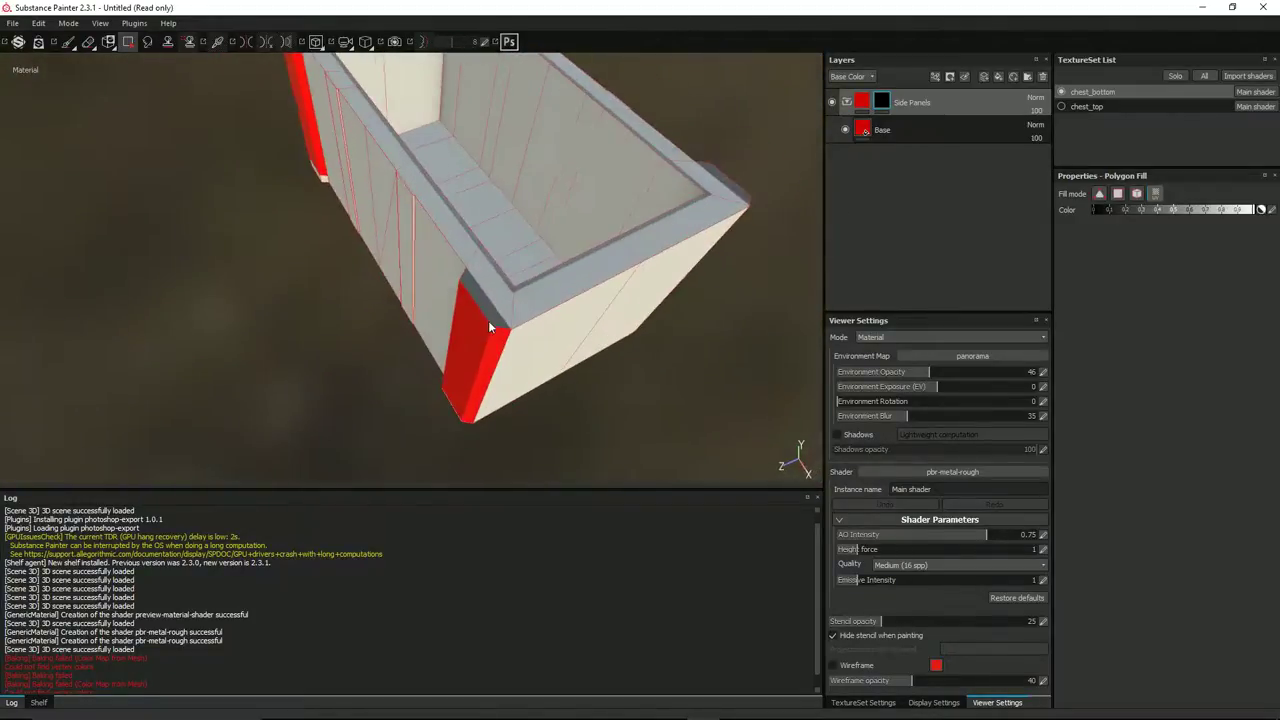
left_click(484, 301)
key("ctrl+z")
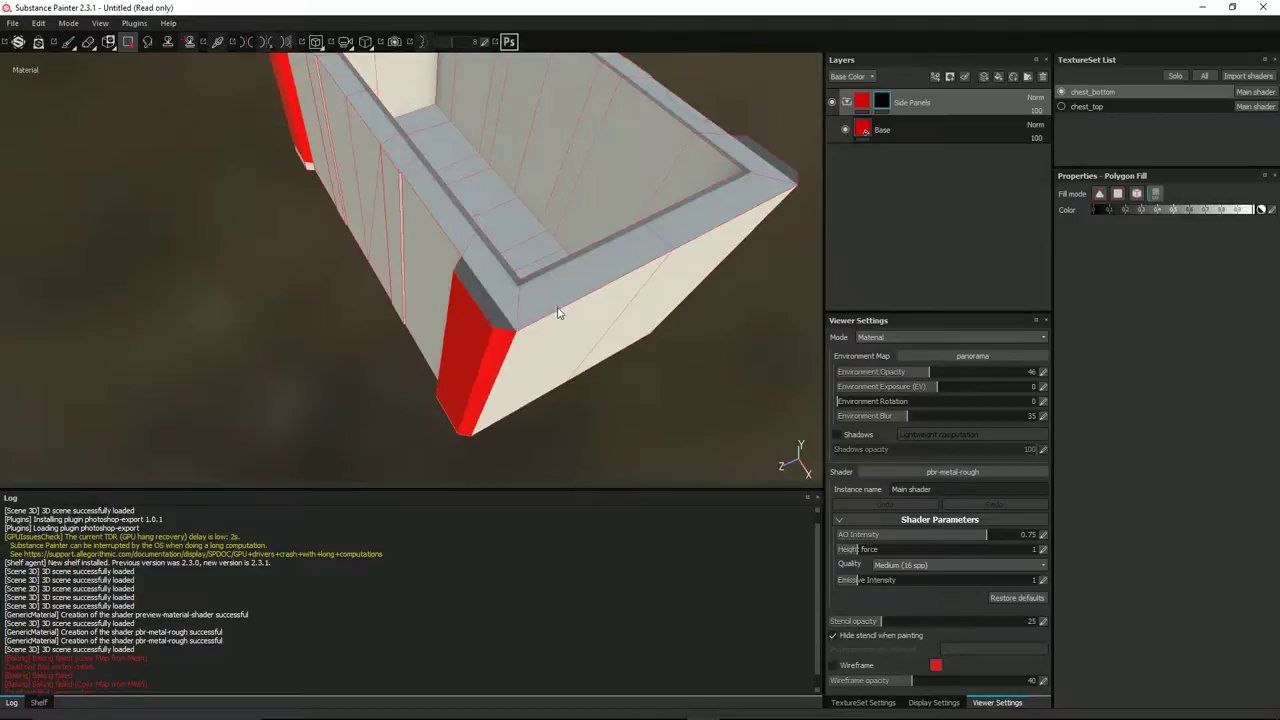
left_click_drag(404, 285, 285, 340, "alt")
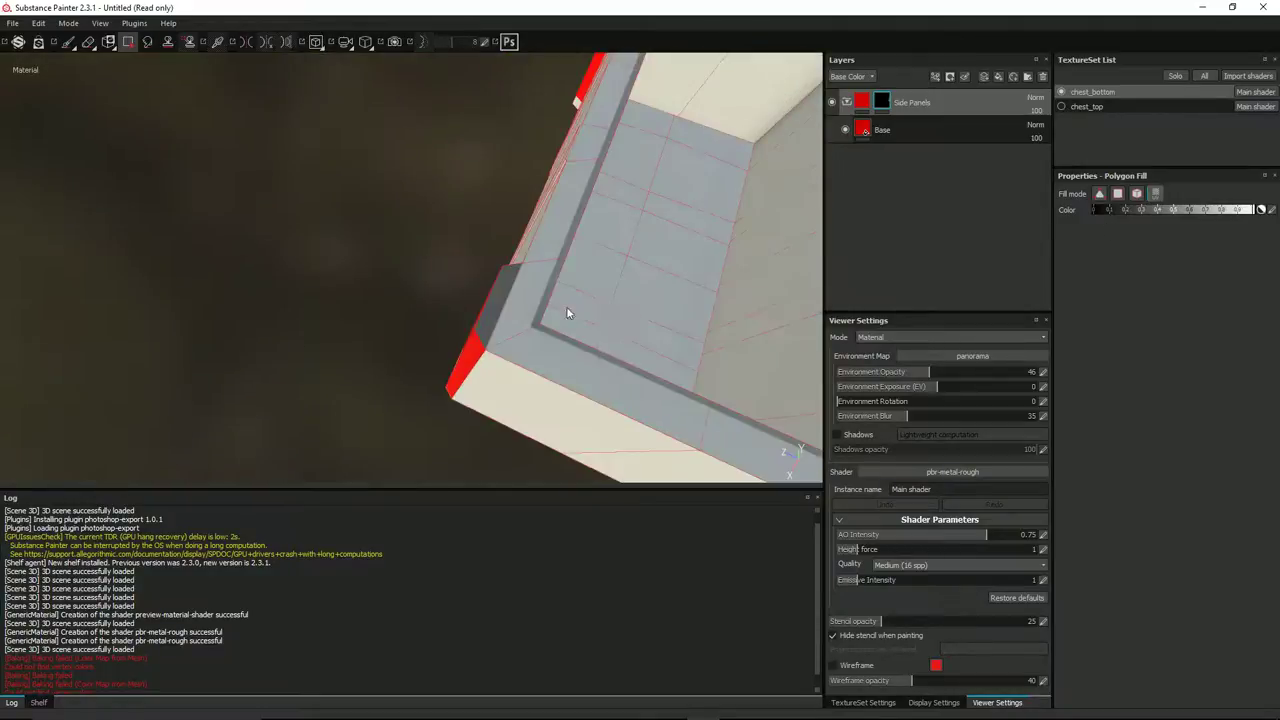
left_click(499, 298)
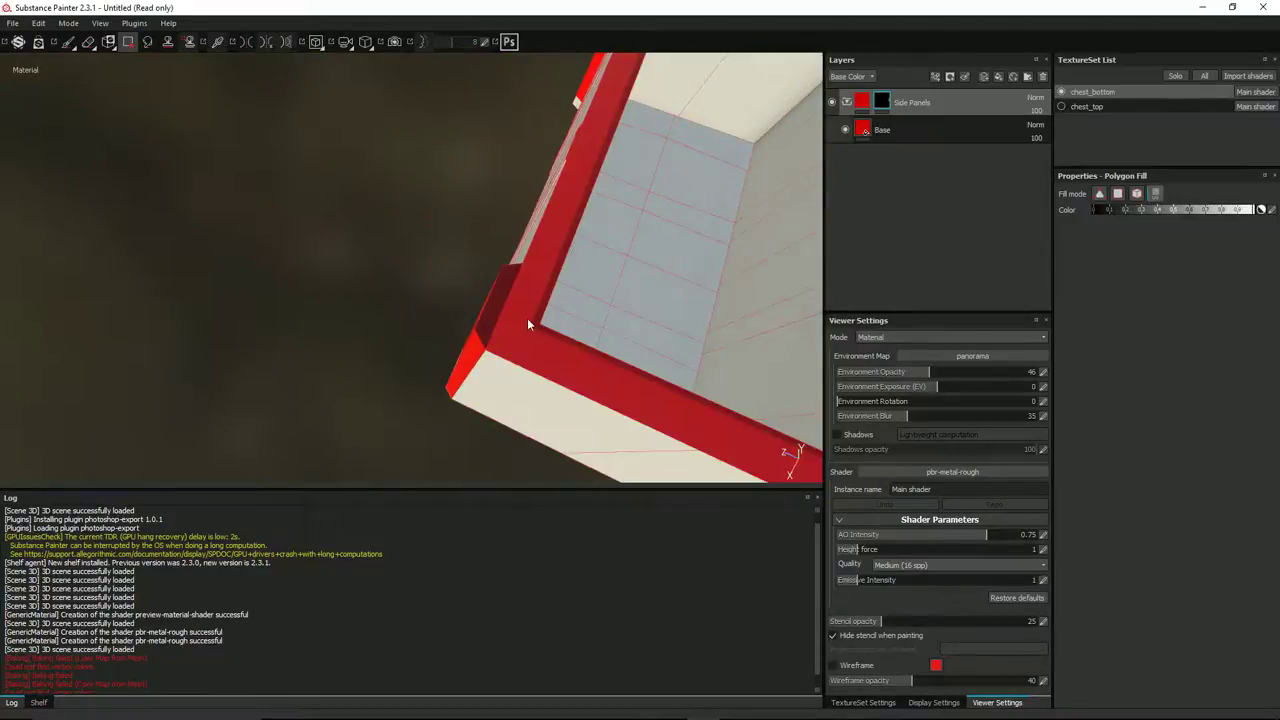
key("ctrl+z")
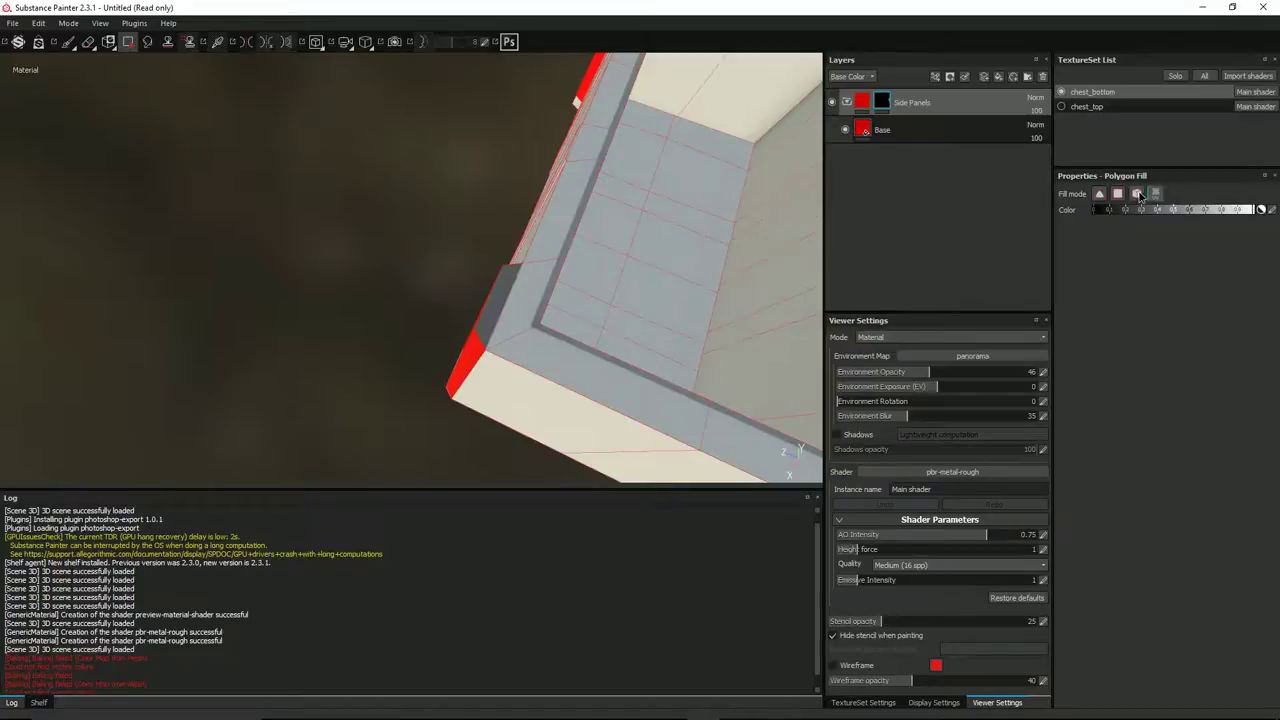
left_click(492, 303)
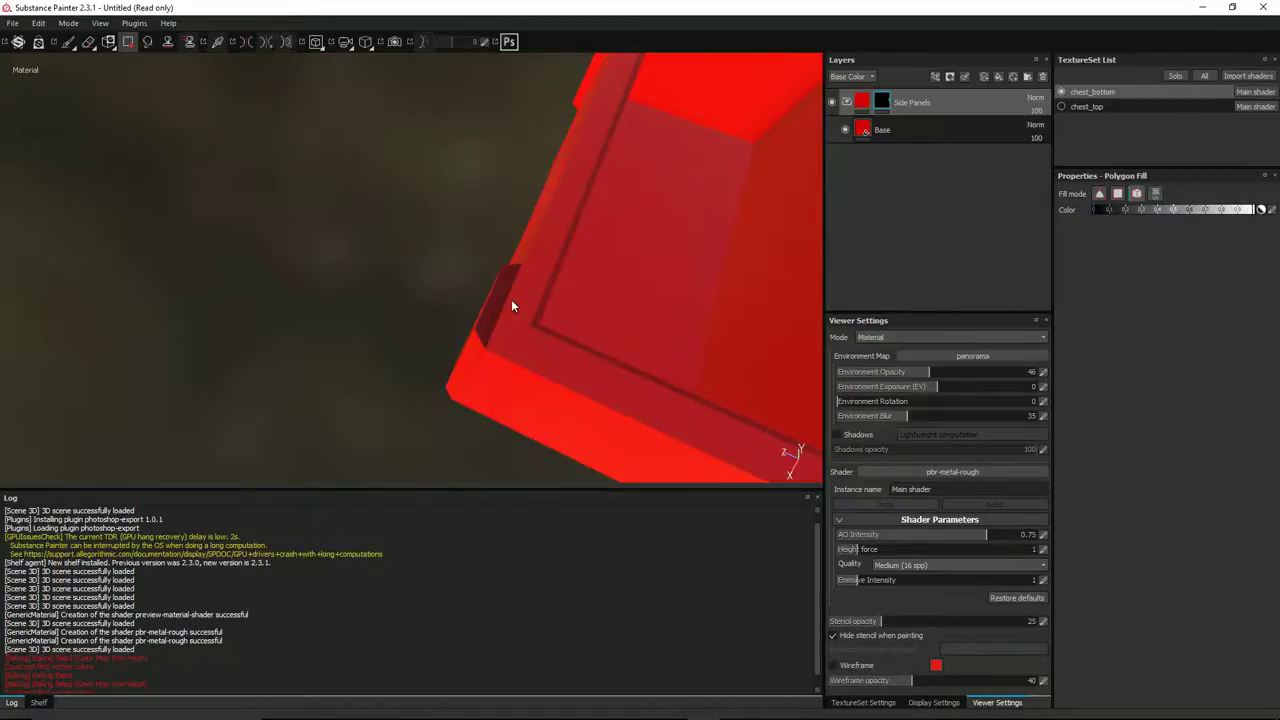
key("ctrl+z")
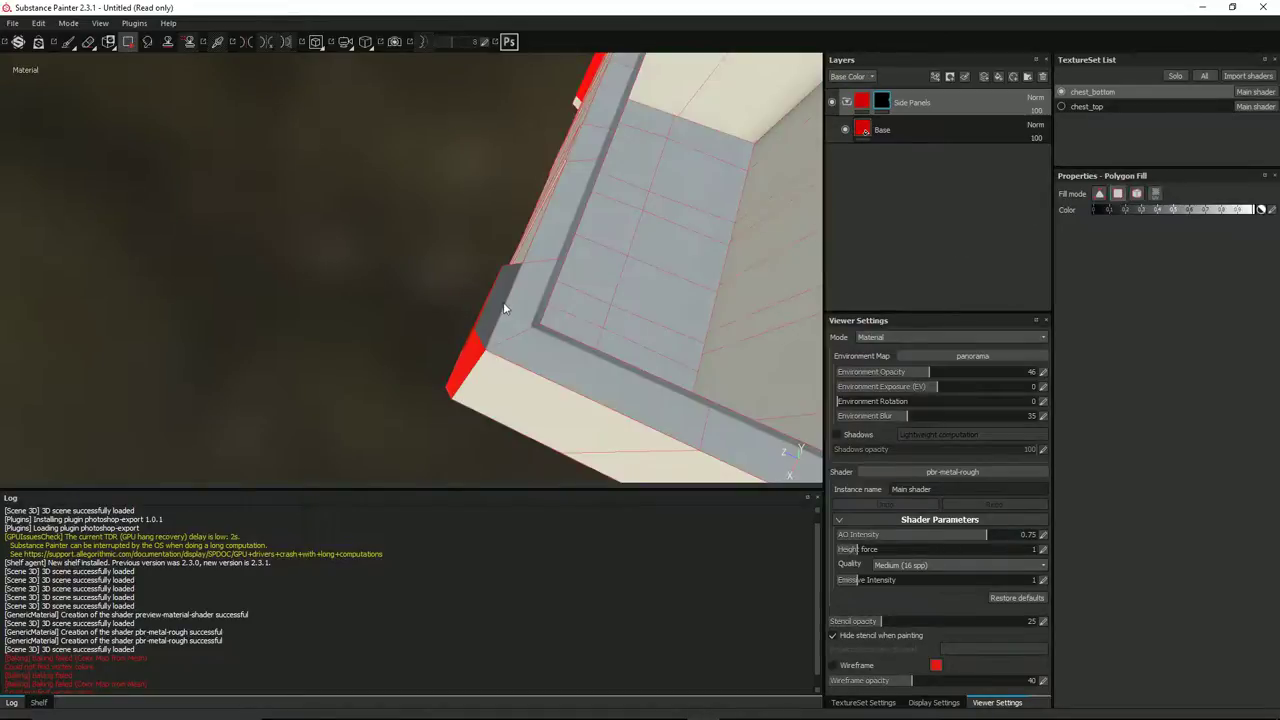
Fill the end panels' remaining top and bottom faces into the Side Panels mask using the polygon fill mode.
scroll(635, 352, "down", 3)
left_click_drag(655, 366, 688, 294, "alt")
scroll(574, 234, "up", 2)
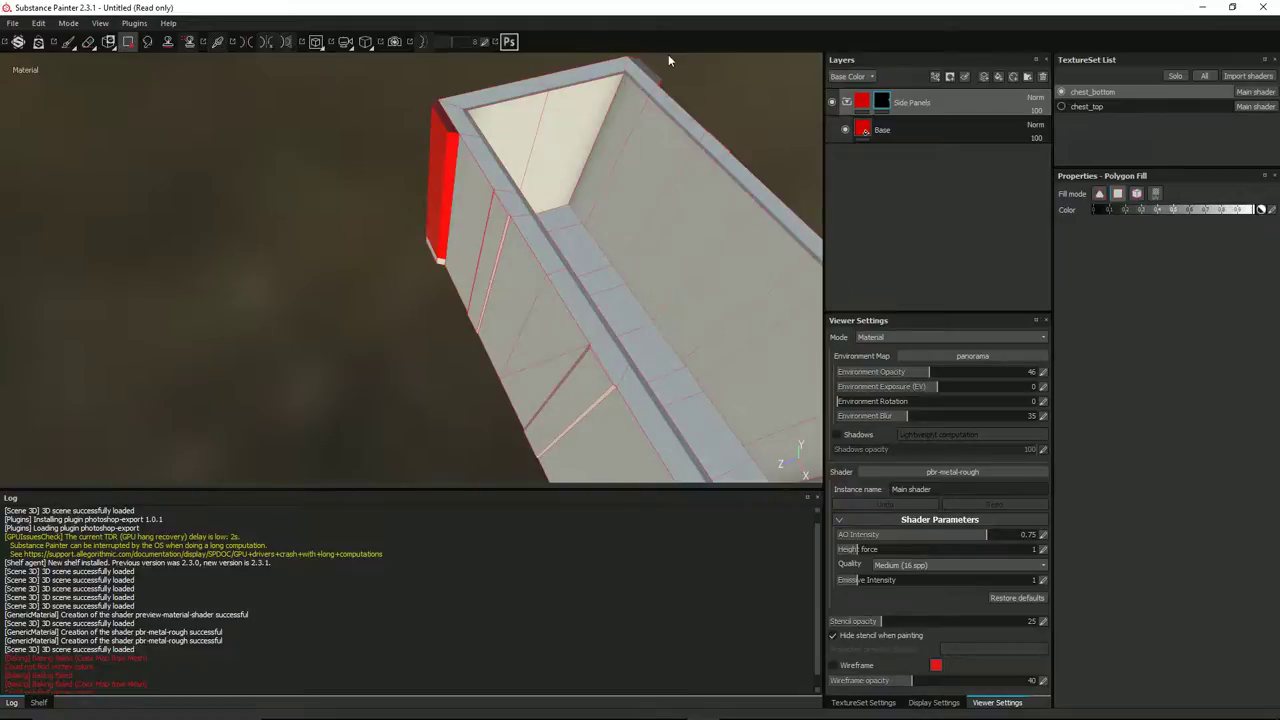
left_click_drag(686, 131, 764, 284, "alt")
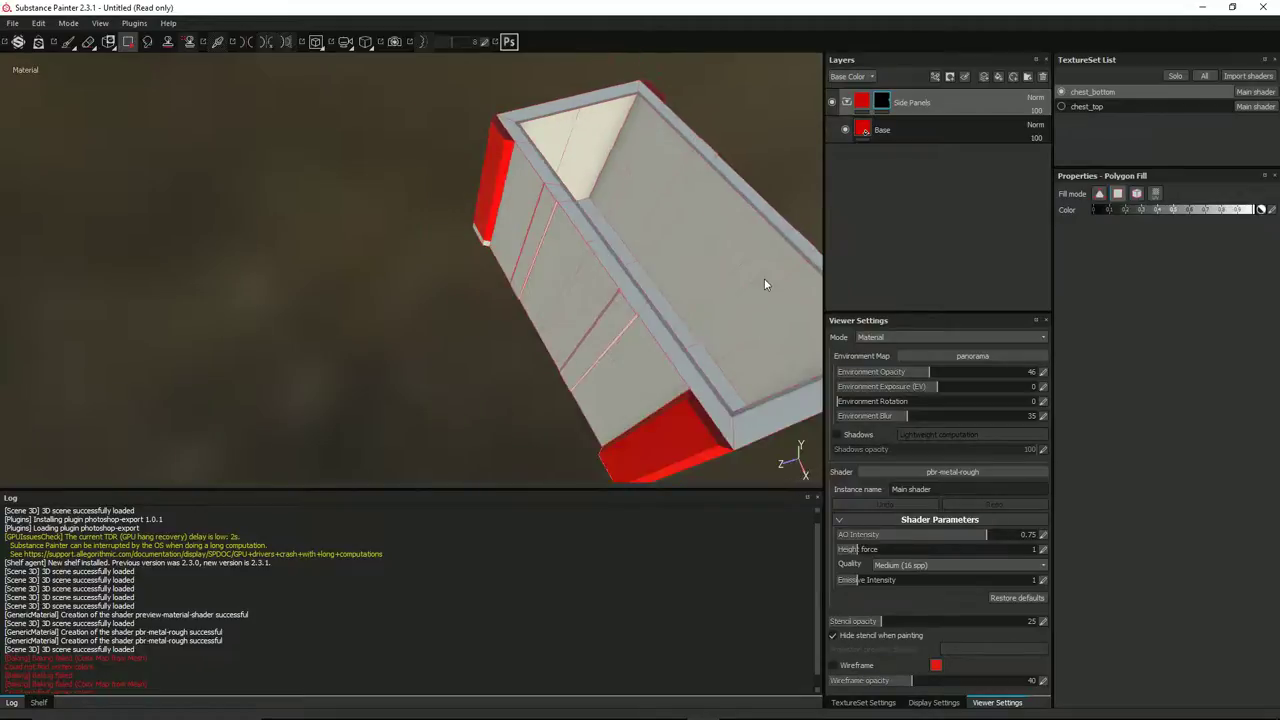
left_click_drag(498, 296, 622, 242, "alt")
left_click(622, 237)
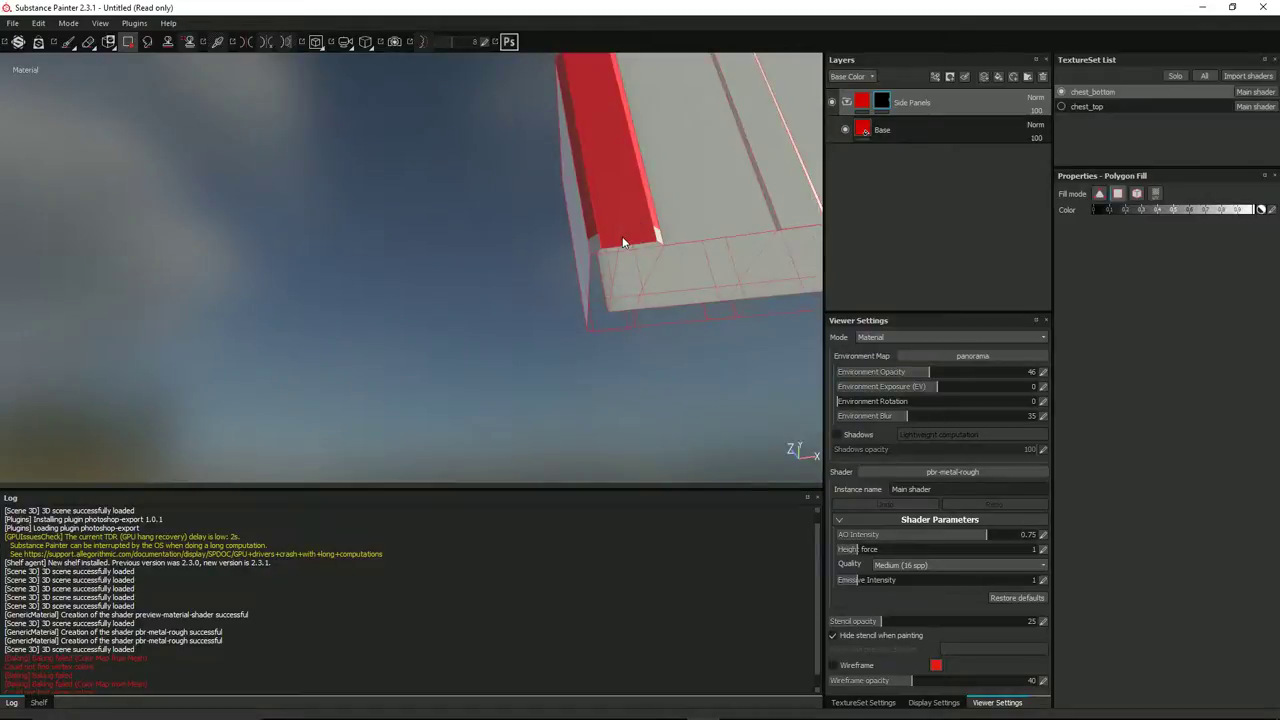
left_click(595, 243)
scroll(746, 250, "down", 3)
middle_click_drag(691, 260, 472, 316, "alt")
left_click_drag(471, 316, 436, 377, "alt")
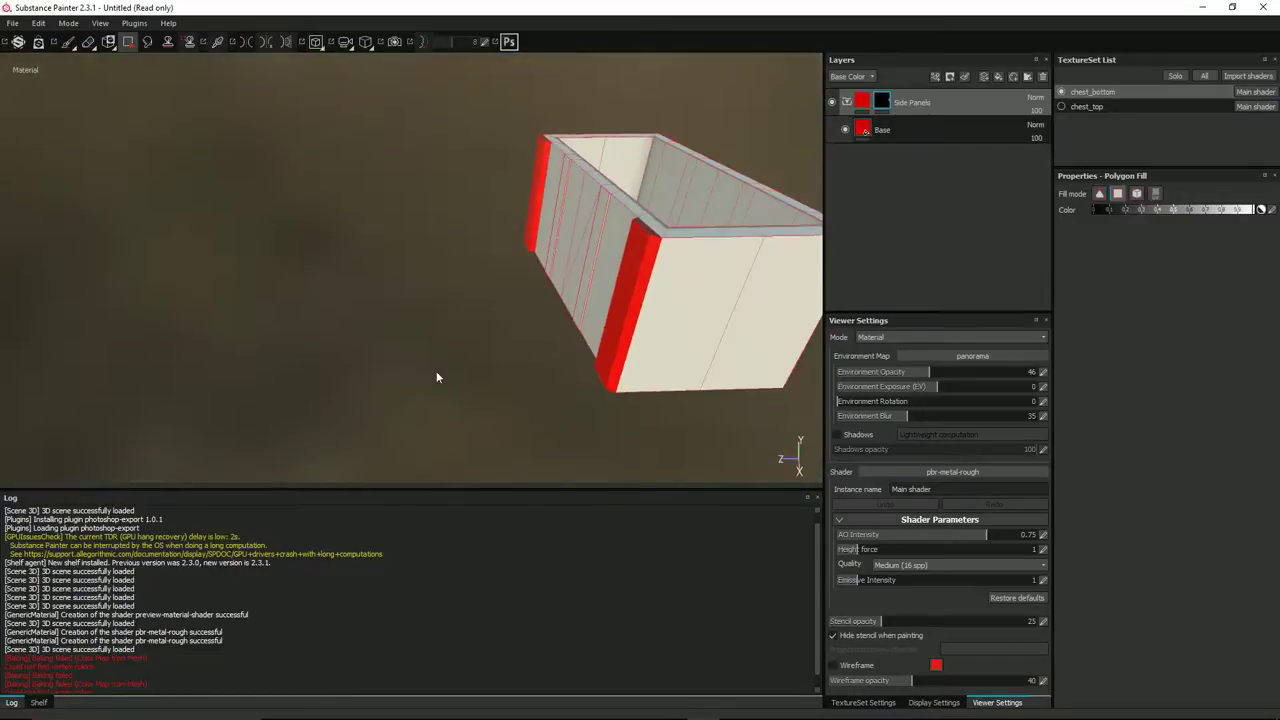
left_click_drag(581, 332, 668, 284, "alt")
scroll(668, 283, "up", 2)
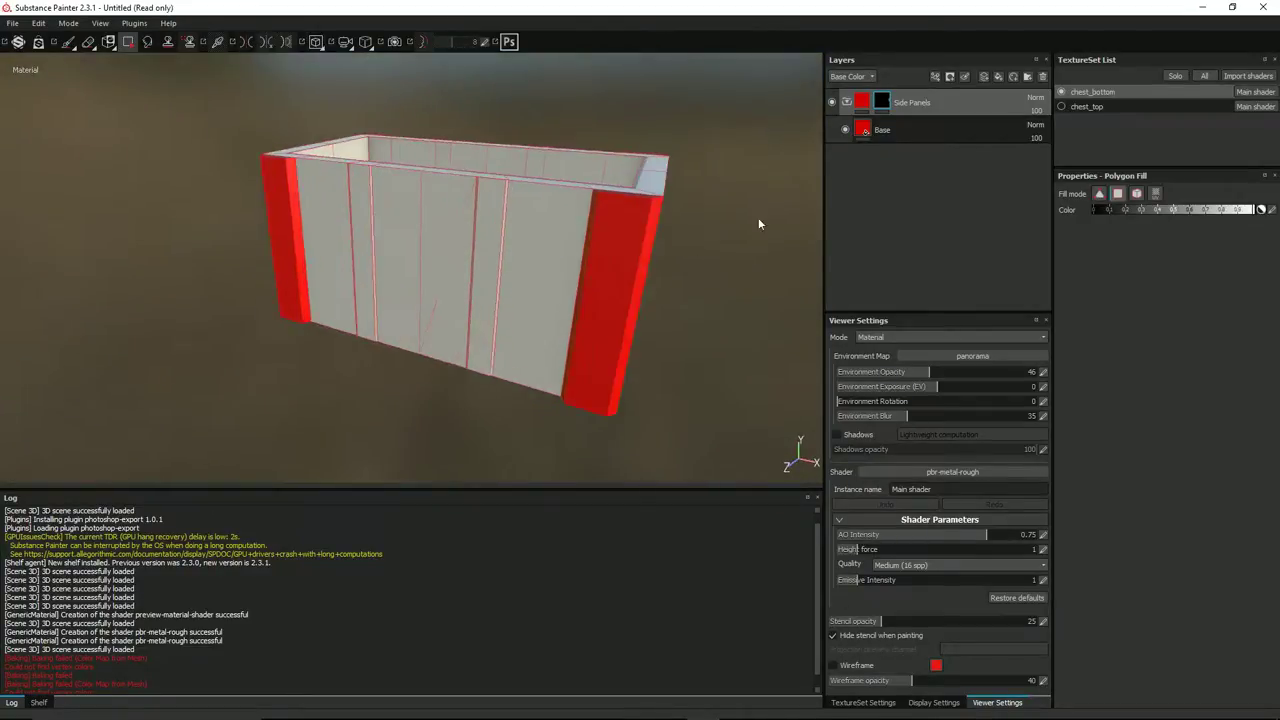
Darken the Base fill layer's base color to a near-black red (R 0.005, G 0.000, B 0.000).
double_click(877, 130)
left_click(934, 154)
double_click(879, 131)
left_click(866, 133)
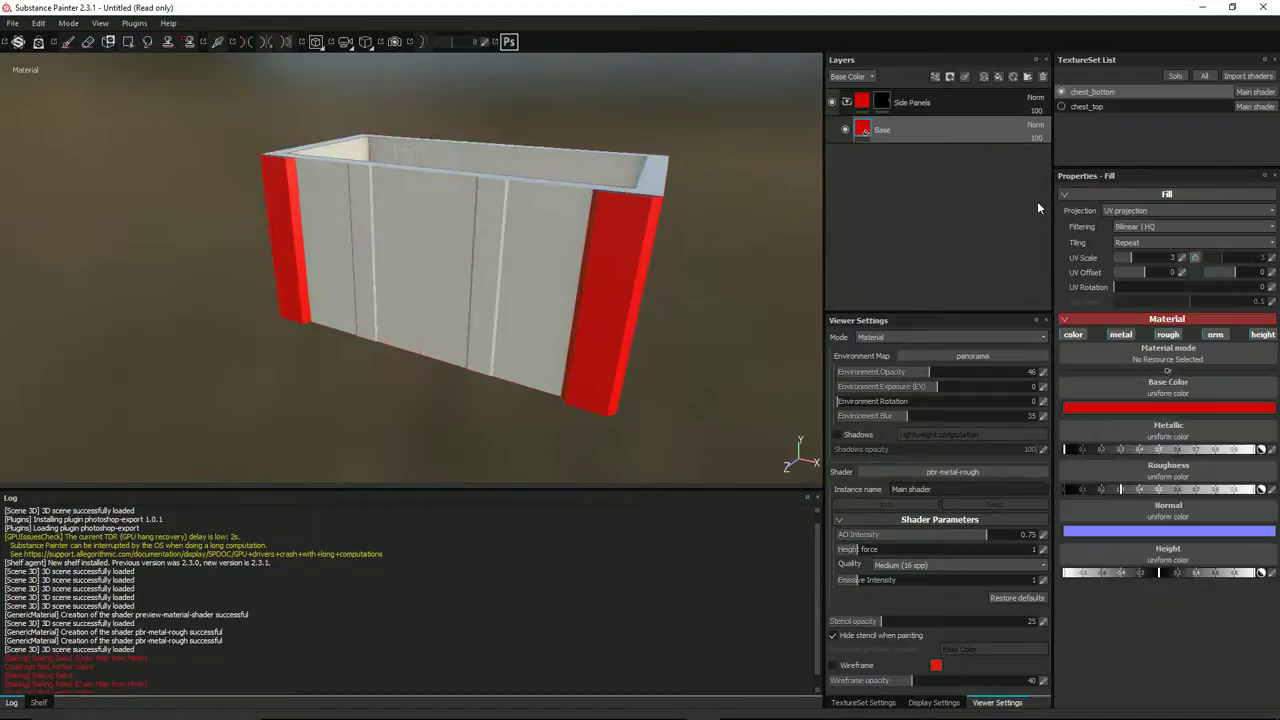
left_click(1086, 405)
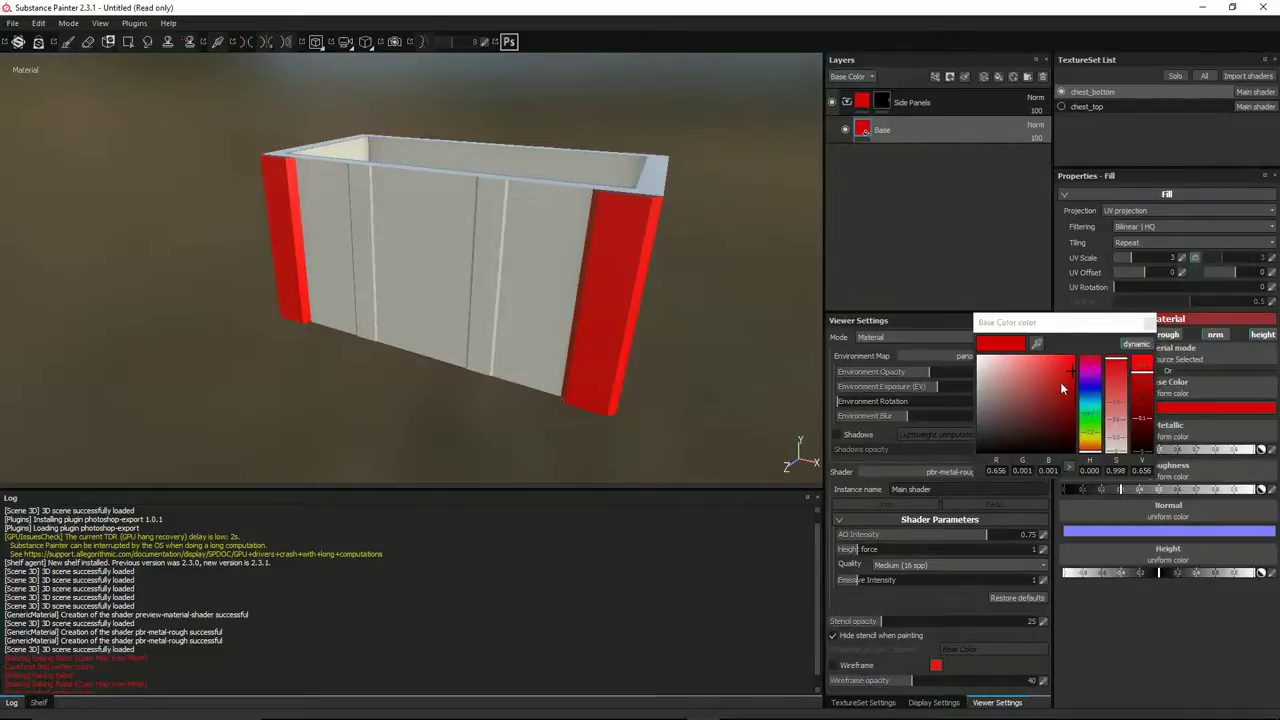
left_click_drag(1069, 374, 1073, 449)
scroll(711, 280, "up", 3)
left_click_drag(708, 278, 680, 250, "alt")
scroll(734, 279, "down", 3)
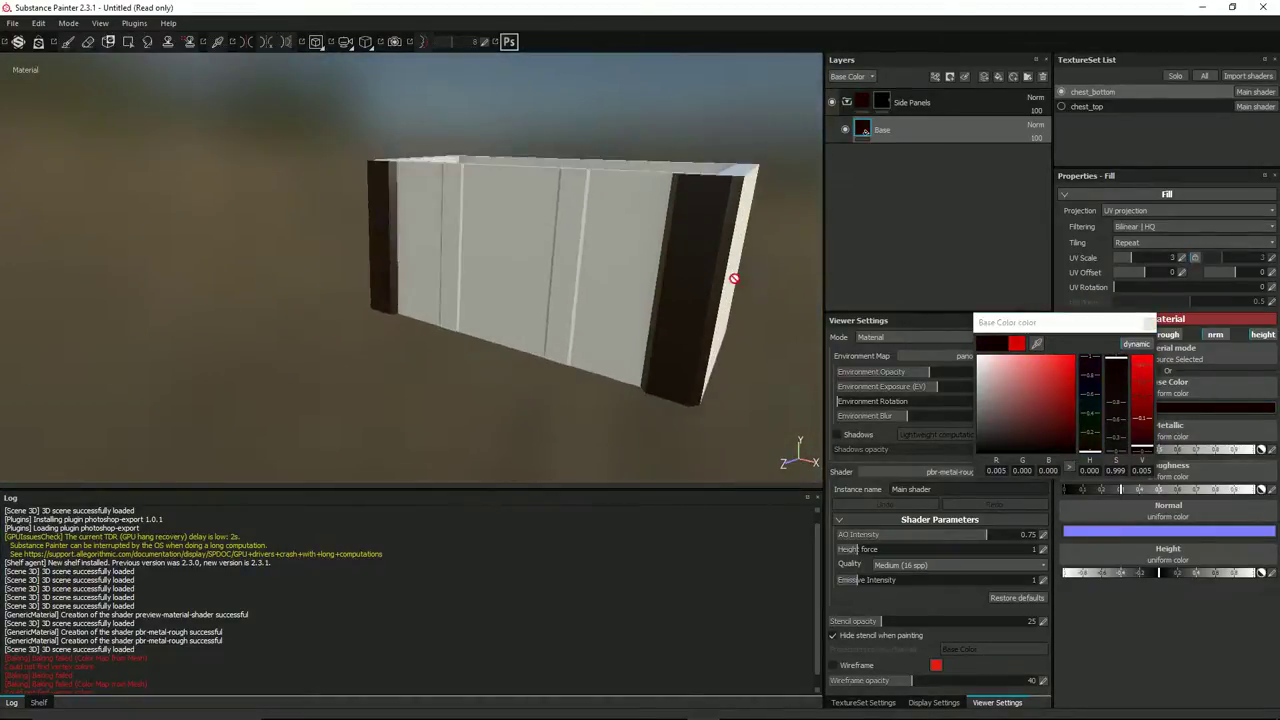
left_click(1145, 326)
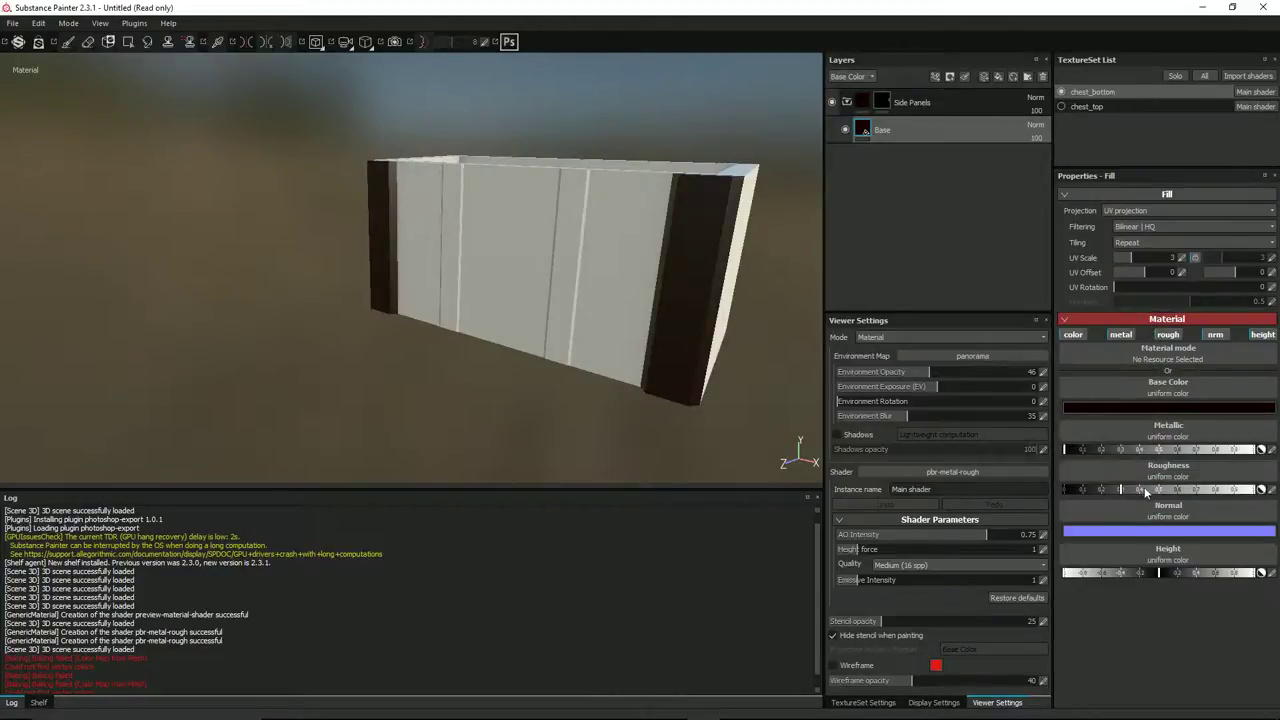
Disable the Base fill layer's normal channel and assign the Fractal sum 1 procedural to its height.
left_click(1217, 335)
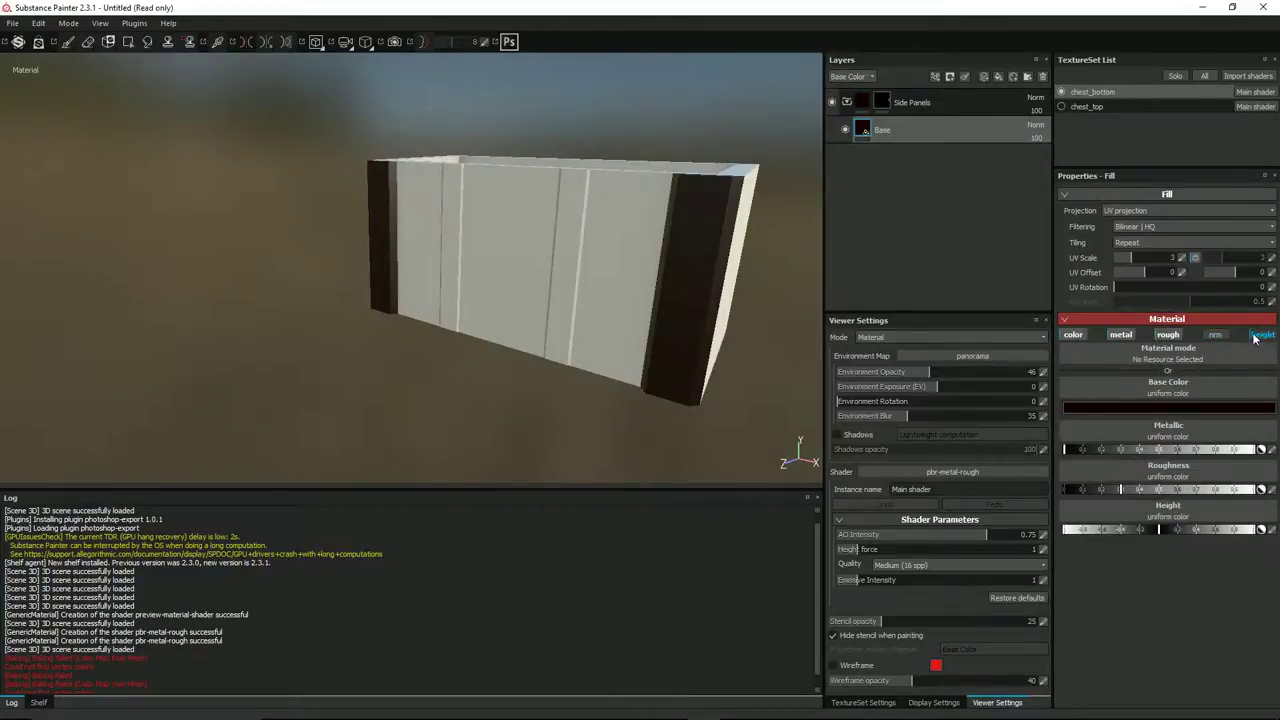
left_click(1167, 514)
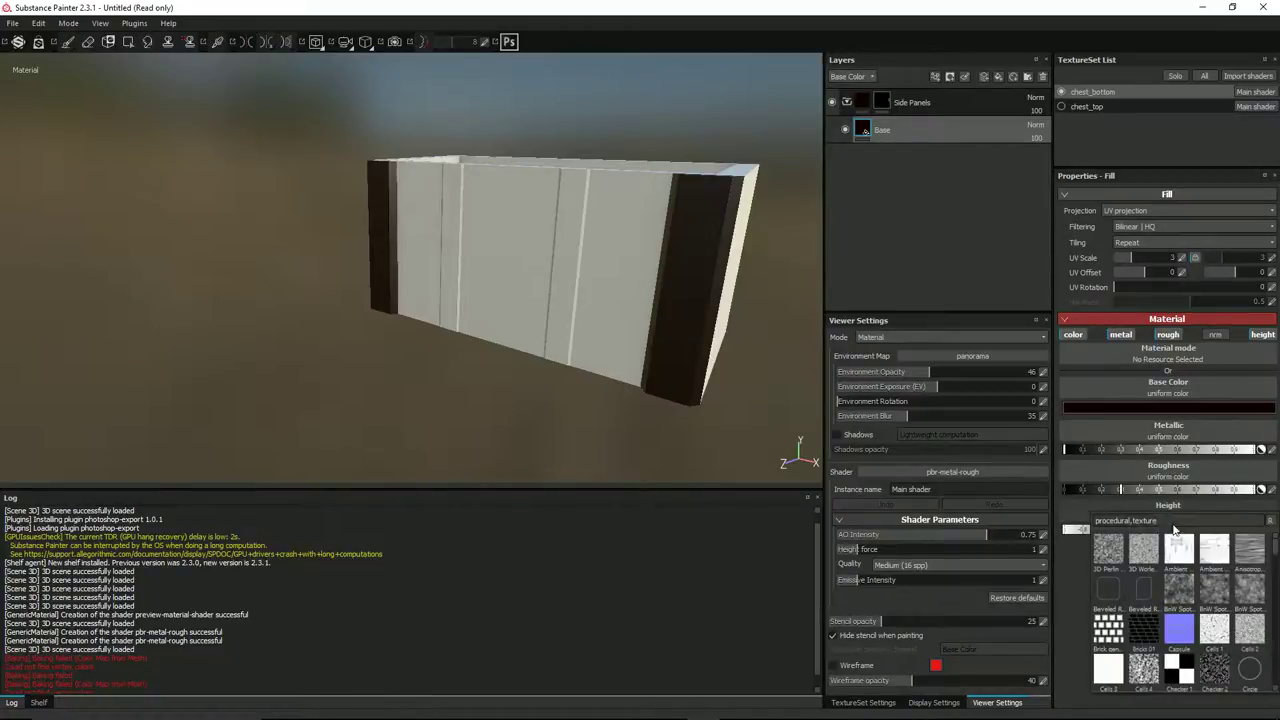
scroll(1185, 595, "down", 5)
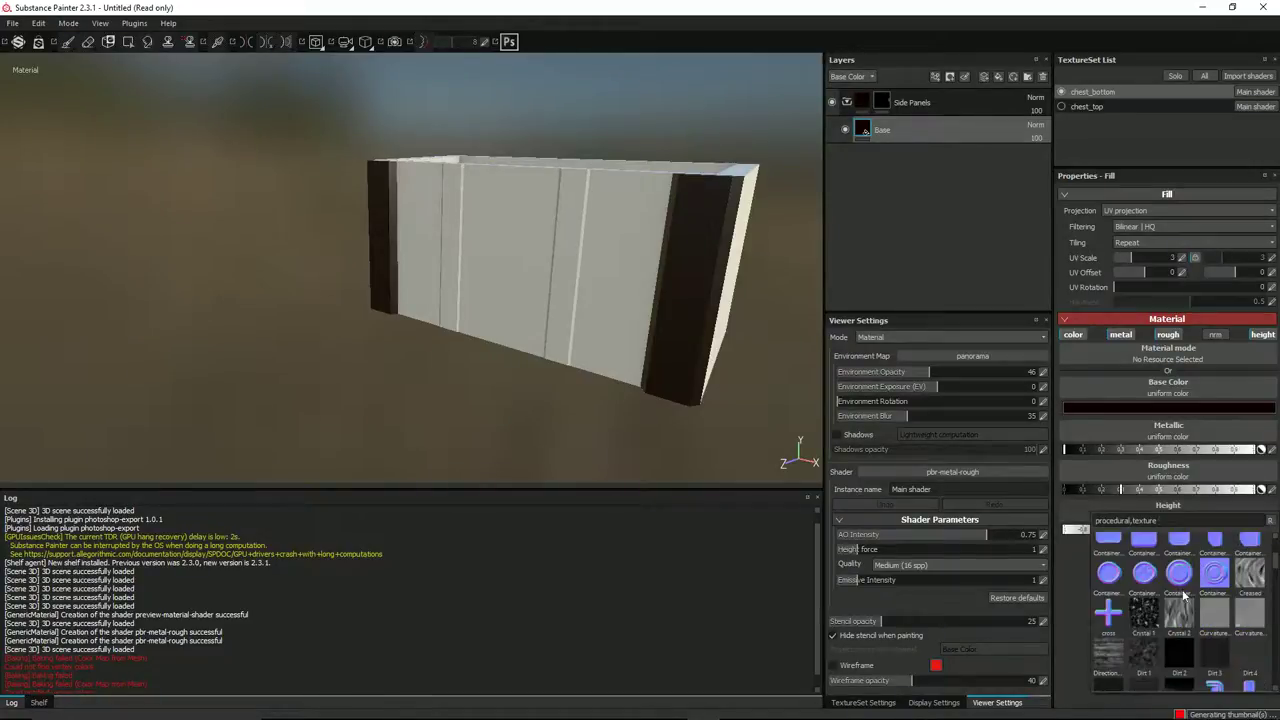
scroll(1185, 595, "down", 3)
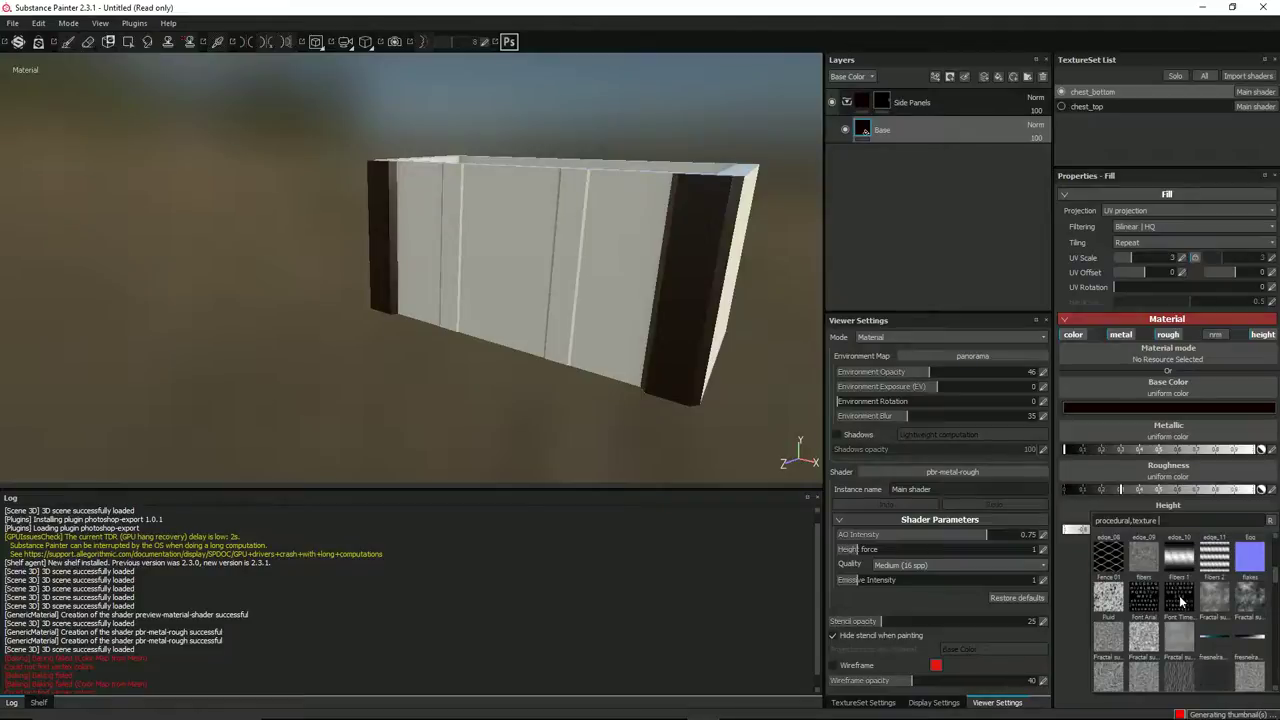
scroll(1181, 600, "down", 3)
scroll(1179, 595, "up", 3)
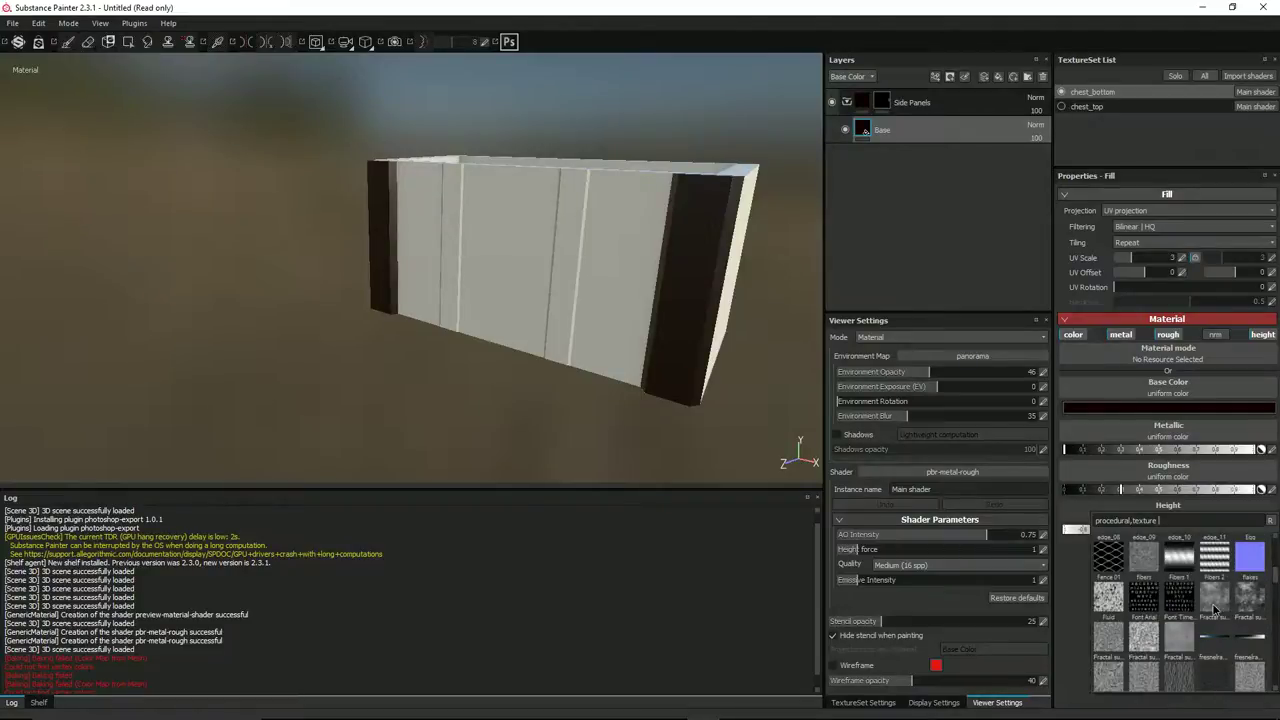
left_click(1215, 608)
mouse_move(737, 249)
left_mouse_down("alt")
mouse_move(600, 214)
mouse_move(623, 251)
mouse_move(719, 236)
left_mouse_up("alt")
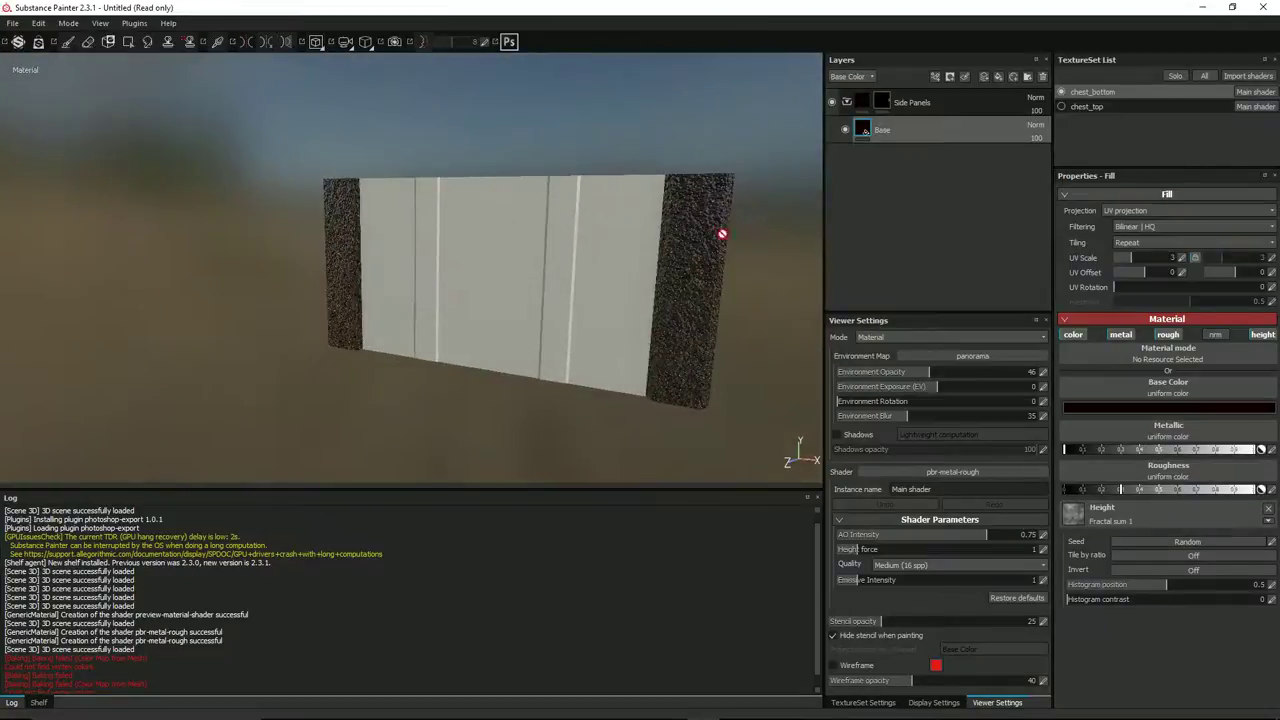
Show the Height channel in the layer stack and reduce the Base layer's height opacity to 3.
left_click(849, 77)
left_click(845, 122)
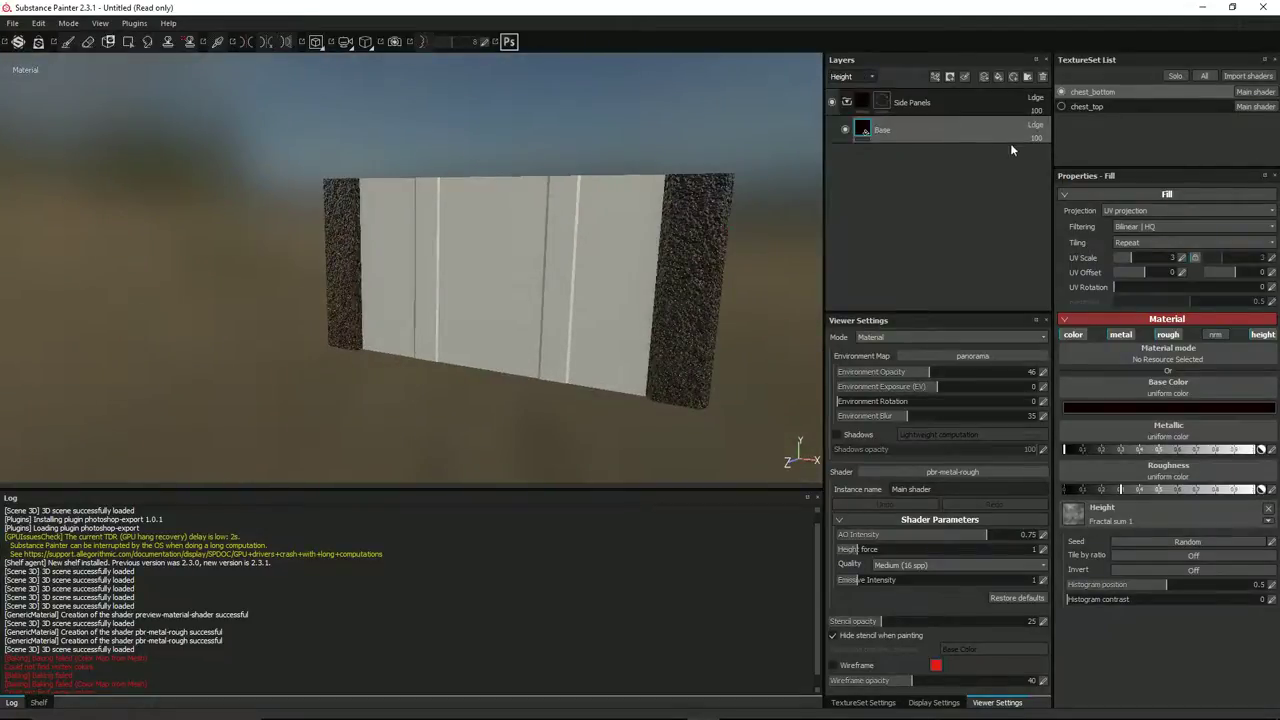
left_click(1038, 142)
left_click_drag(1066, 152, 1027, 154)
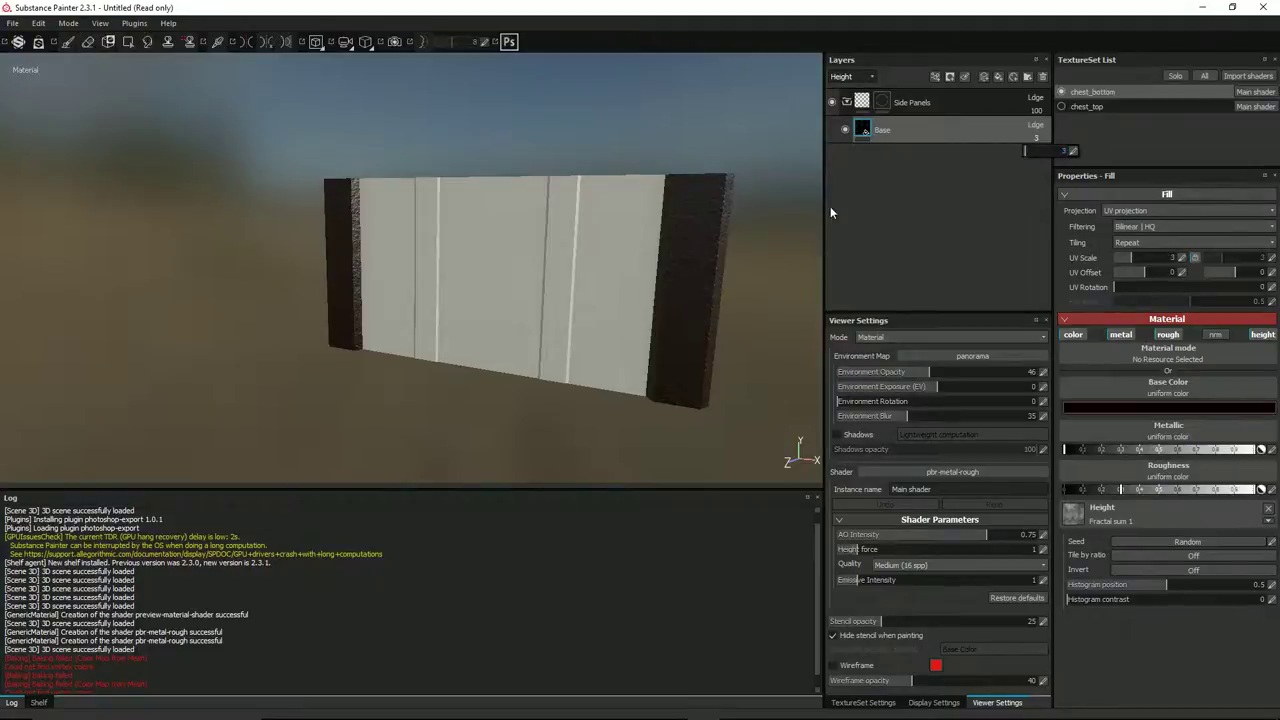
left_click_drag(757, 272, 617, 205, "alt")
scroll(615, 205, "up", 2)
left_click_drag(533, 185, 689, 191, "alt")
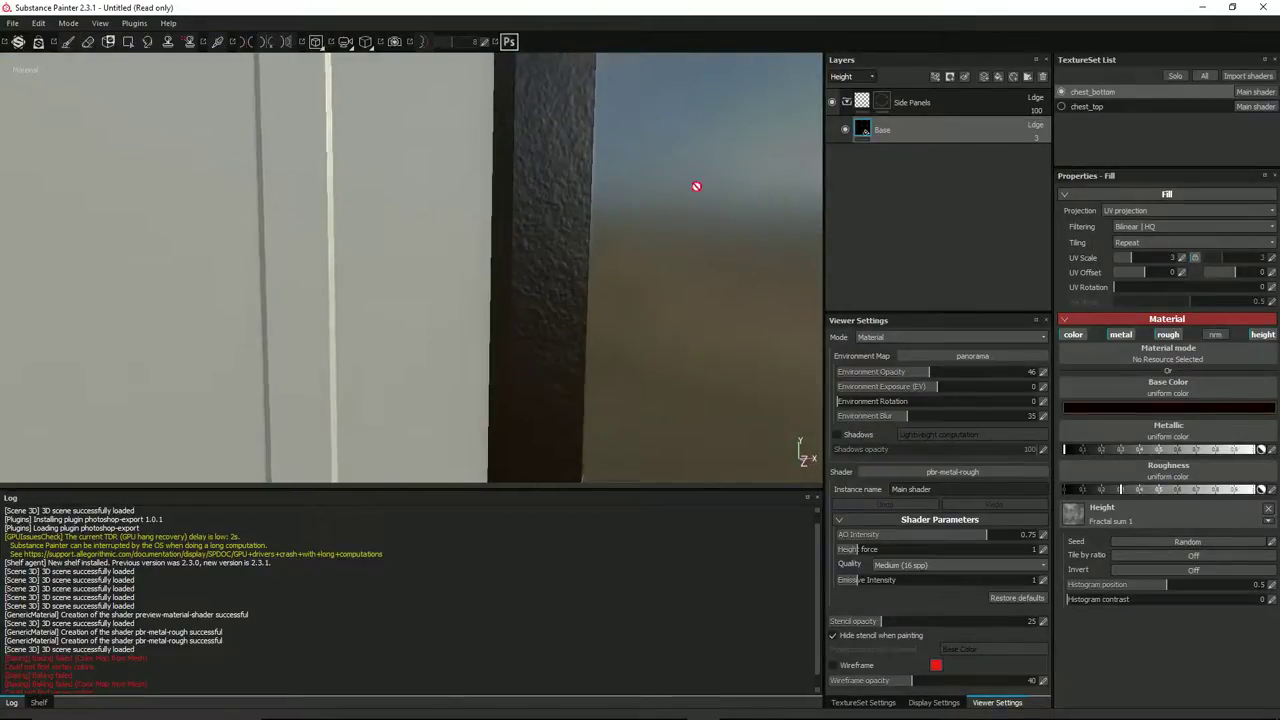
Set the Base fill layer's UV scale to 6.
left_click(1182, 260)
type("6")
key("Return")
scroll(564, 240, "down", 4)
left_click_drag(543, 252, 440, 268, "alt")
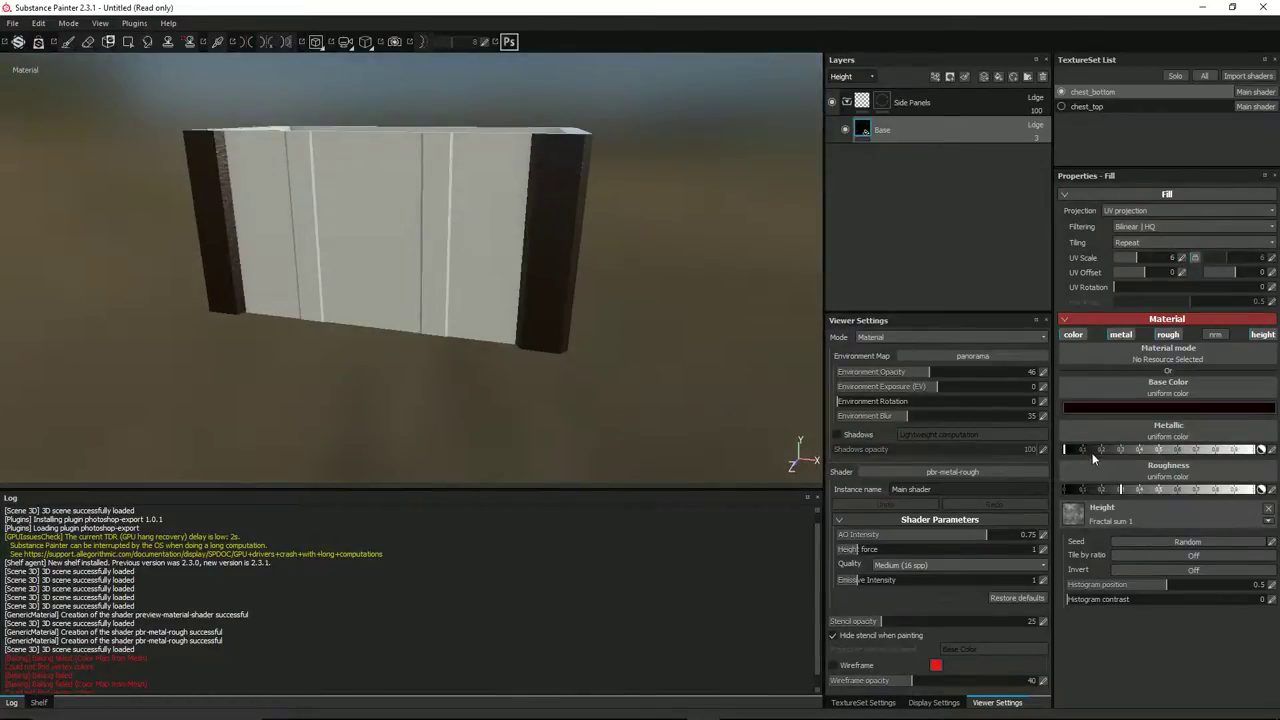
Raise the Base fill layer's metallic value to about 0.87 and its roughness to about 0.37.
left_click_drag(1083, 452, 1243, 452)
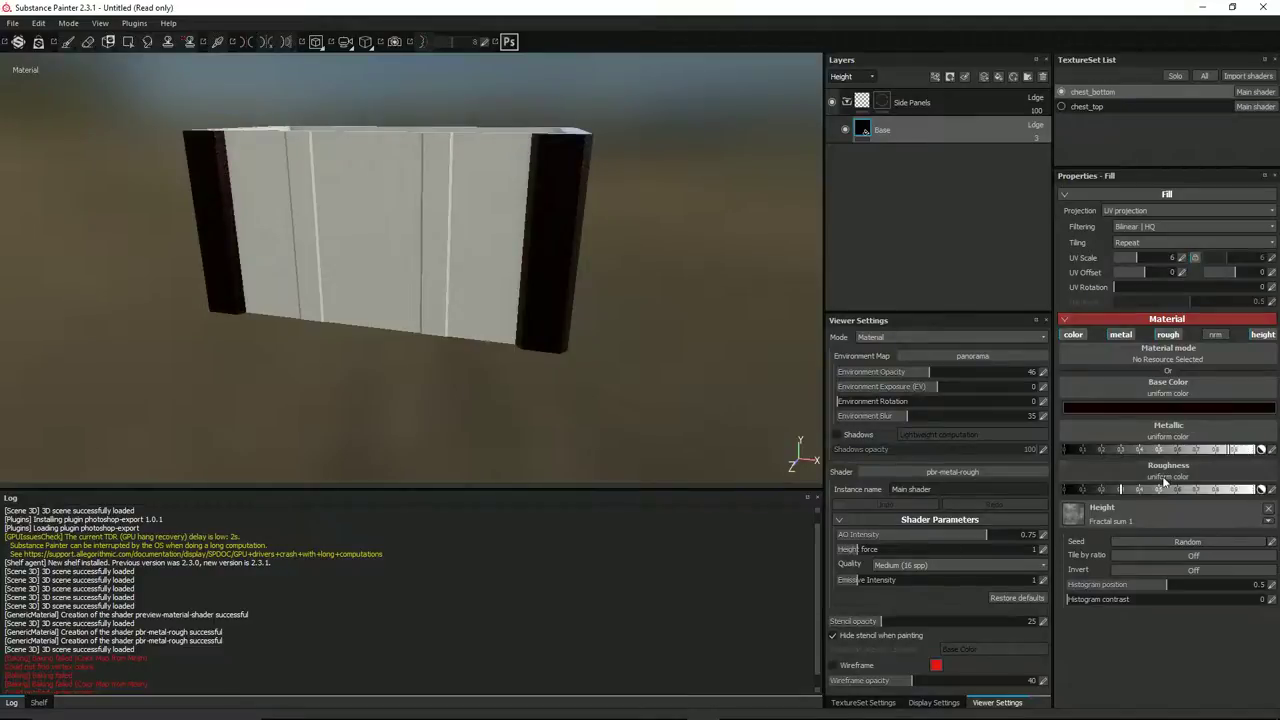
scroll(604, 285, "up", 3)
left_click_drag(591, 277, 600, 223, "alt")
mouse_move(1121, 490)
left_mouse_down()
mouse_move(1045, 497)
mouse_move(1136, 494)
left_mouse_up()
scroll(497, 283, "down", 5)
left_click_drag(497, 286, 429, 351, "alt")
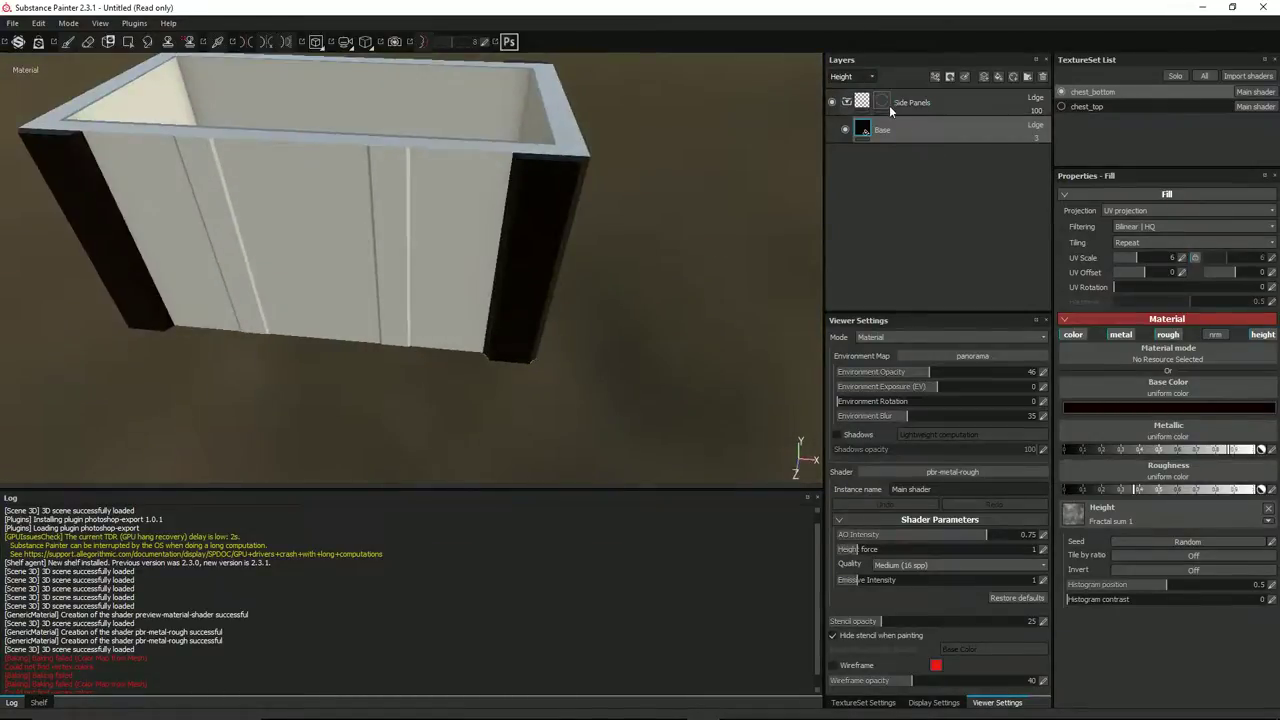
Copy the Side Panels folder from the chest_bottom texture set.
right_click(909, 104)
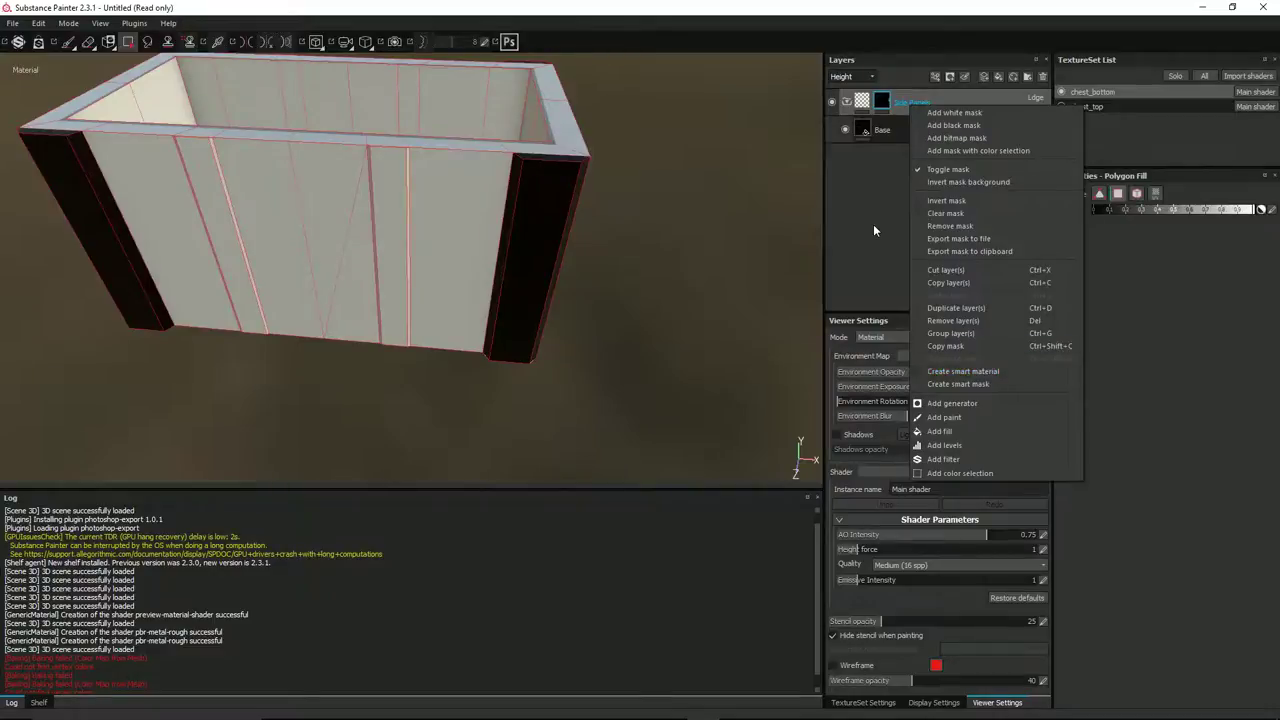
left_click(879, 228)
double_click(905, 101)
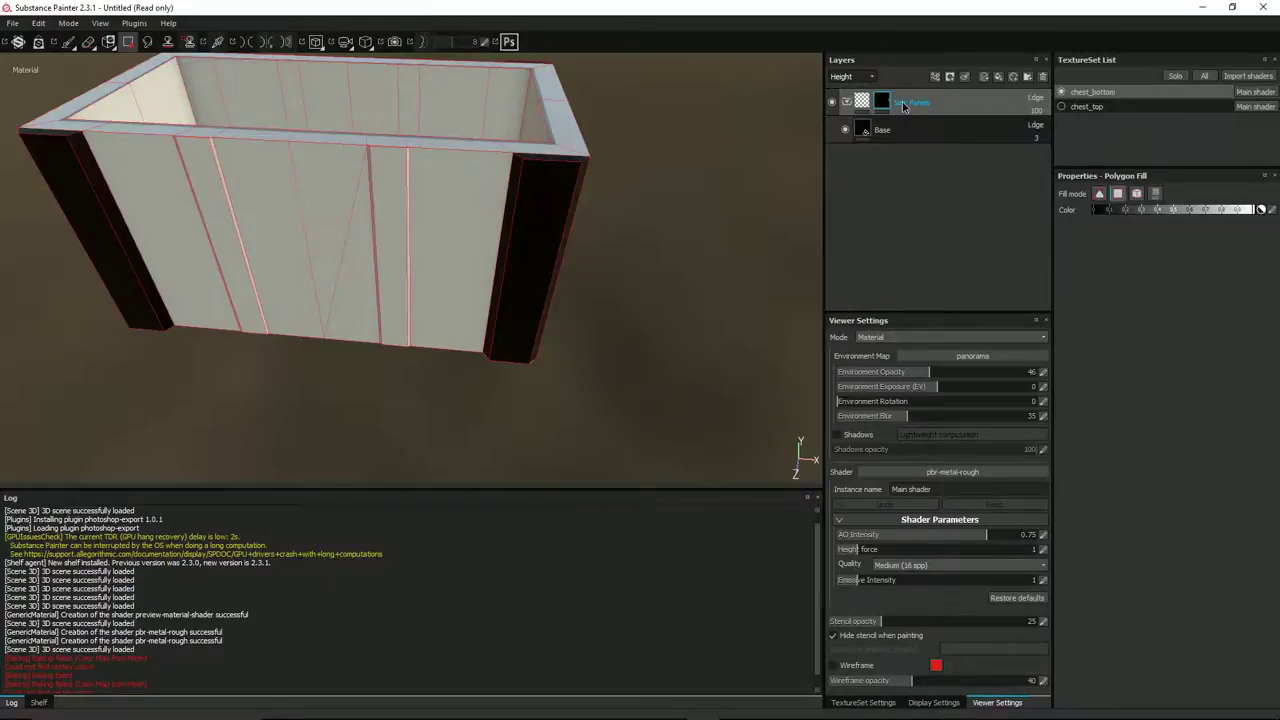
right_click(904, 106)
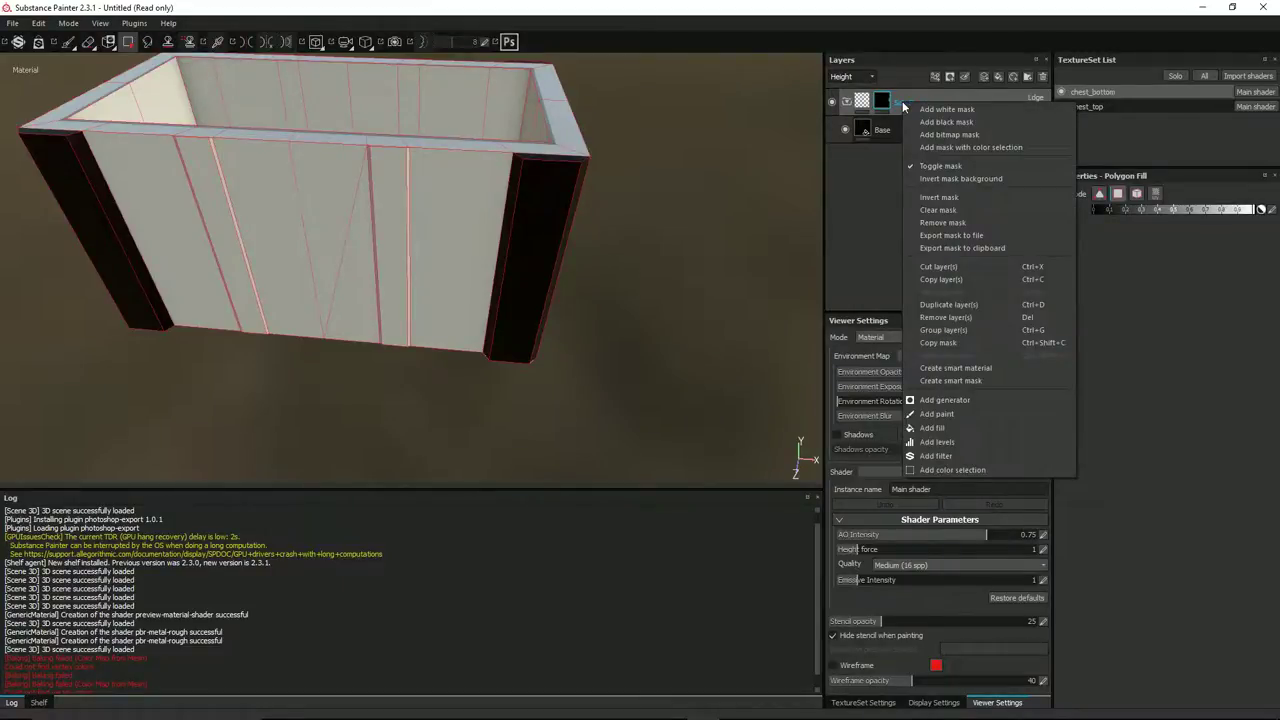
left_click(957, 280)
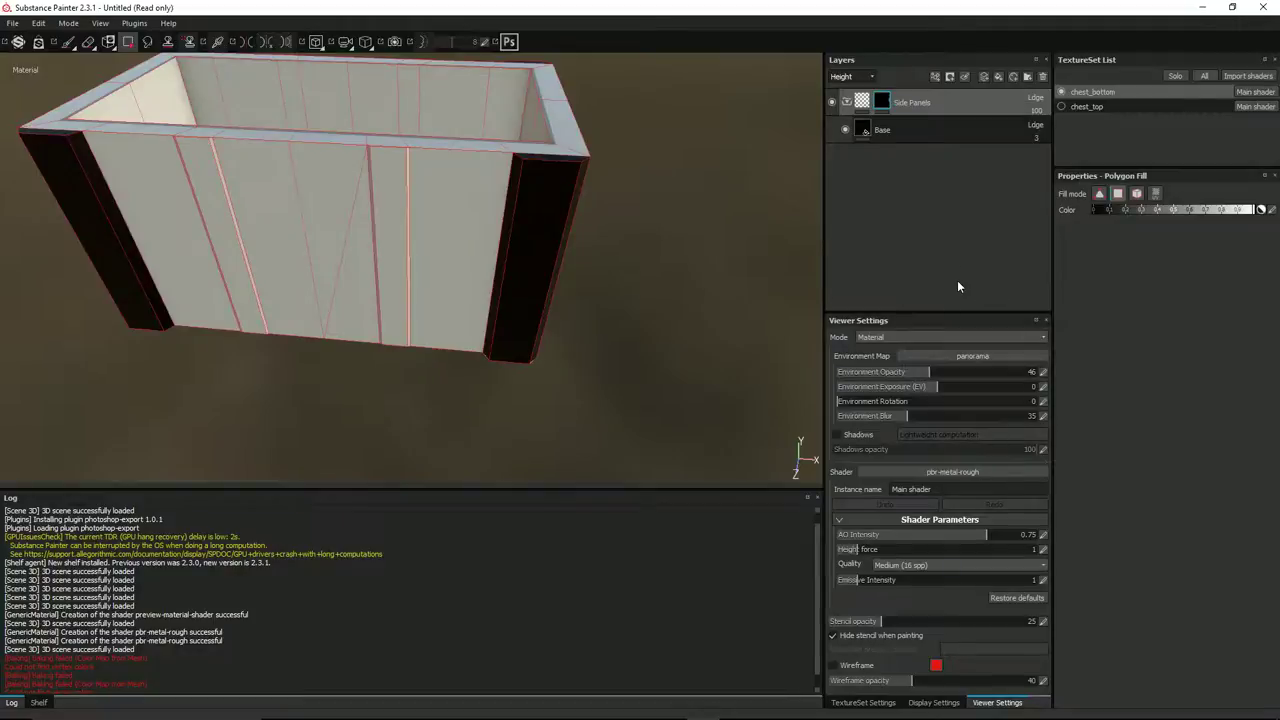
Make the chest_top texture set visible, switch to it and delete its default Layer 1.
left_click(1062, 107)
scroll(633, 132, "down", 4)
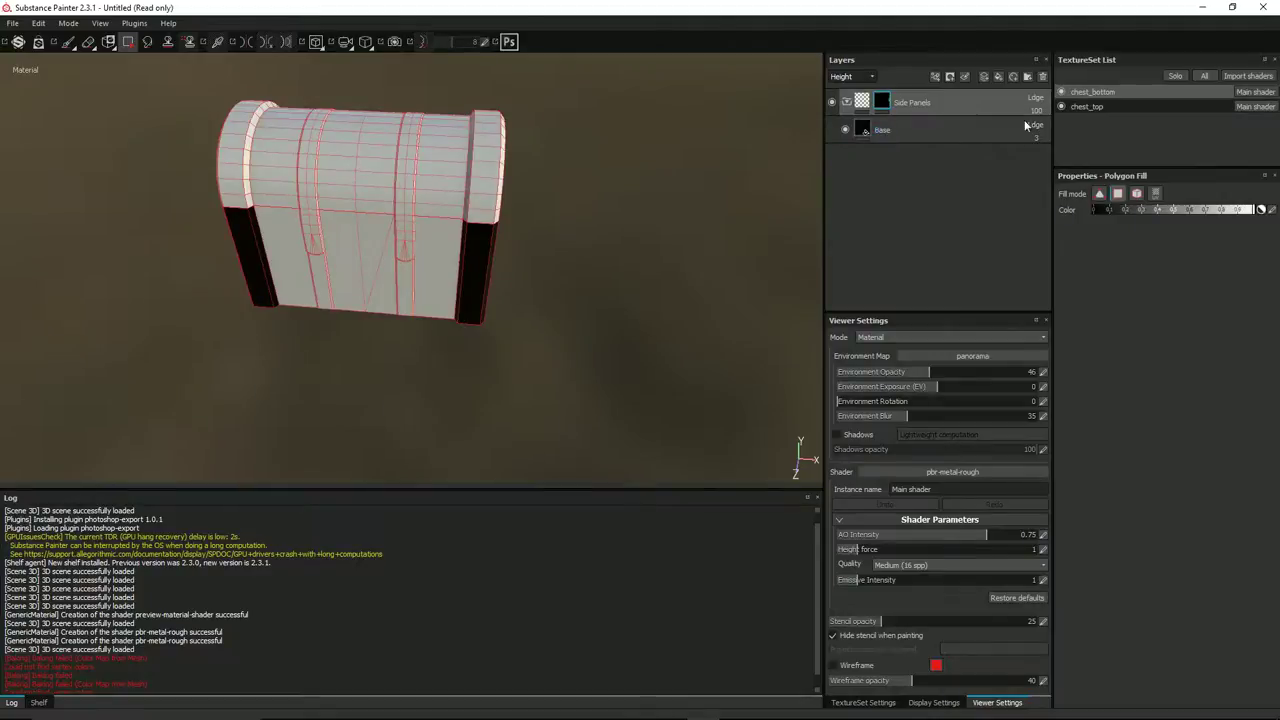
left_click(1103, 104)
key("1")
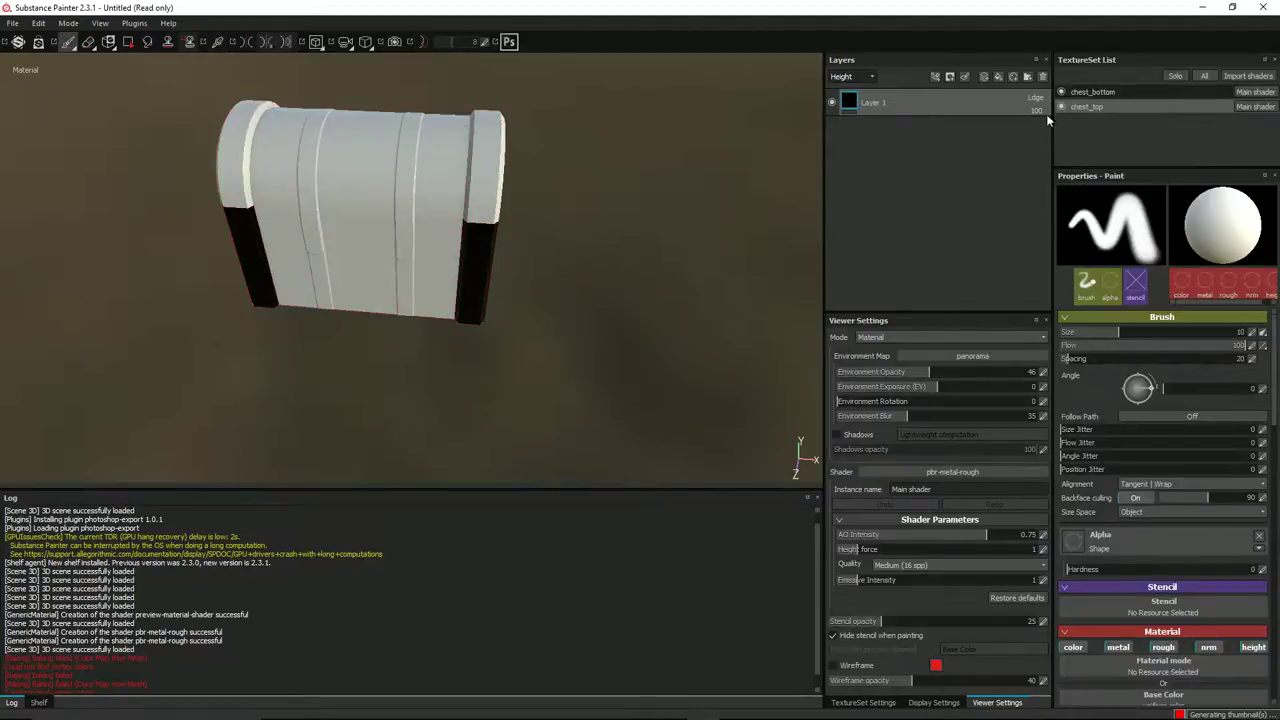
scroll(701, 164, "up", 3)
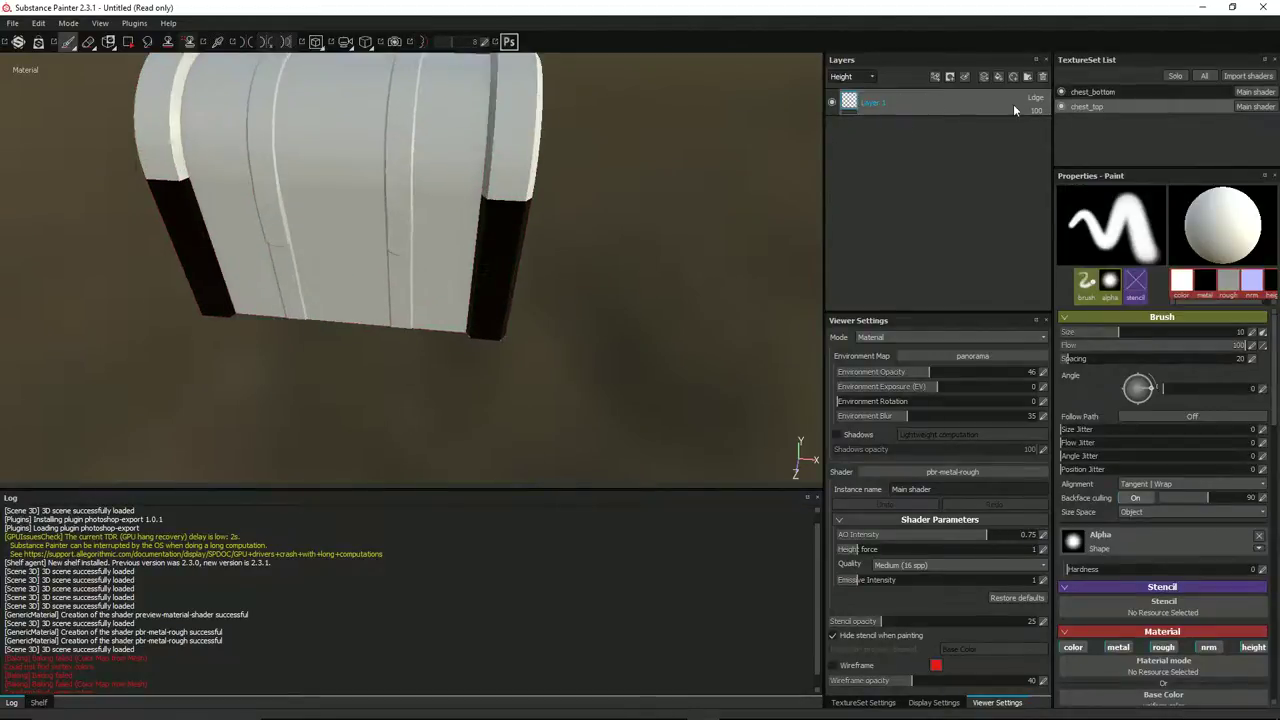
left_click(1042, 77)
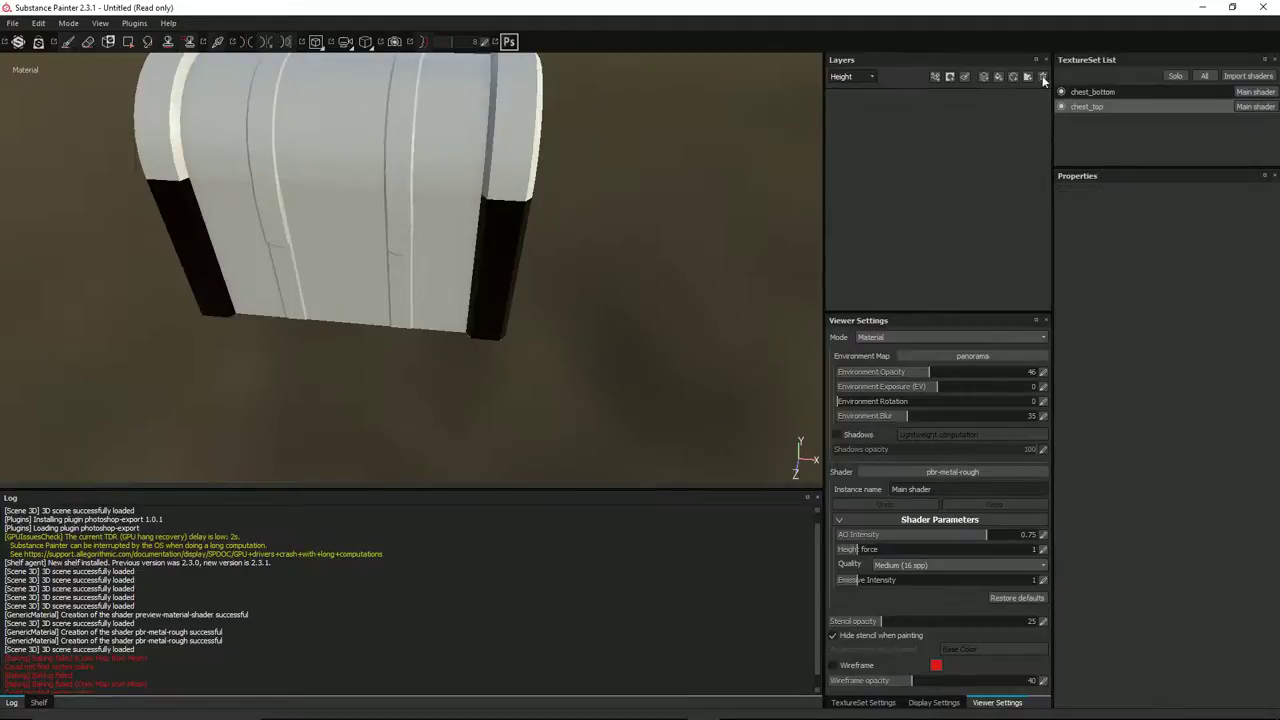
Paste the Side Panels folder into the chest_top texture set and clear the pasted mask.
right_click(920, 150)
left_click(715, 213)
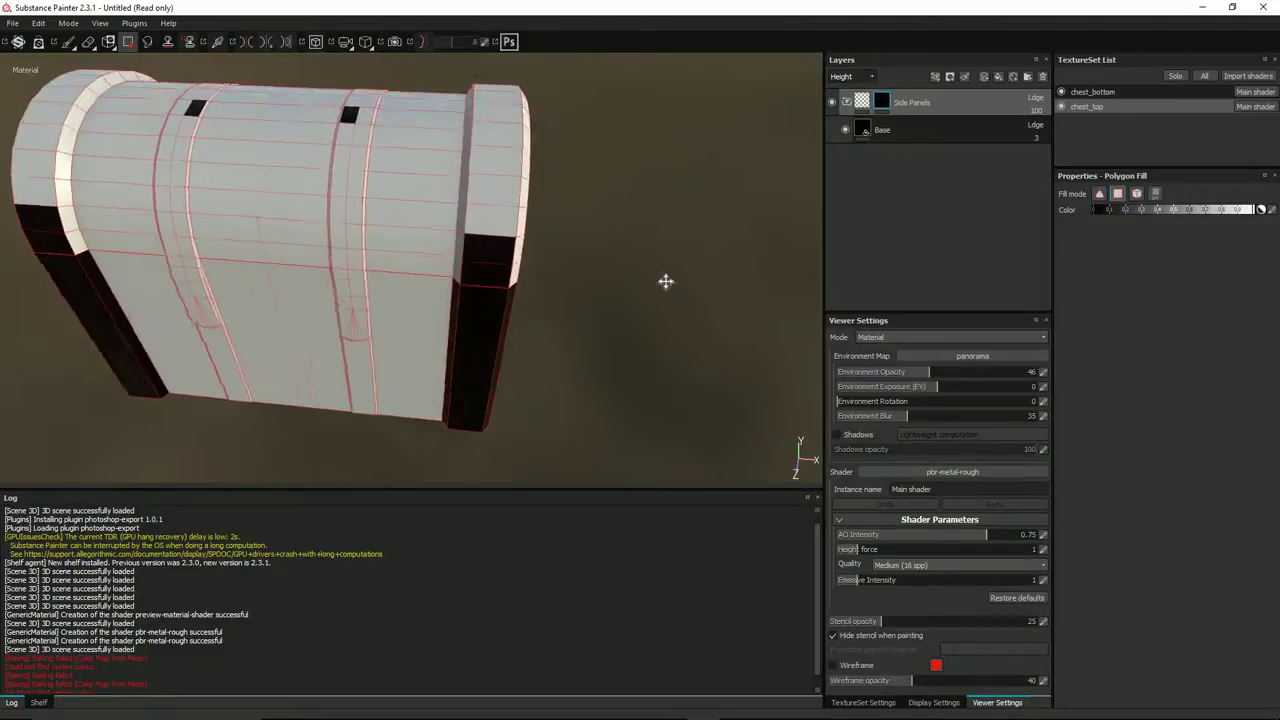
middle_click_drag(666, 281, 614, 314, "alt")
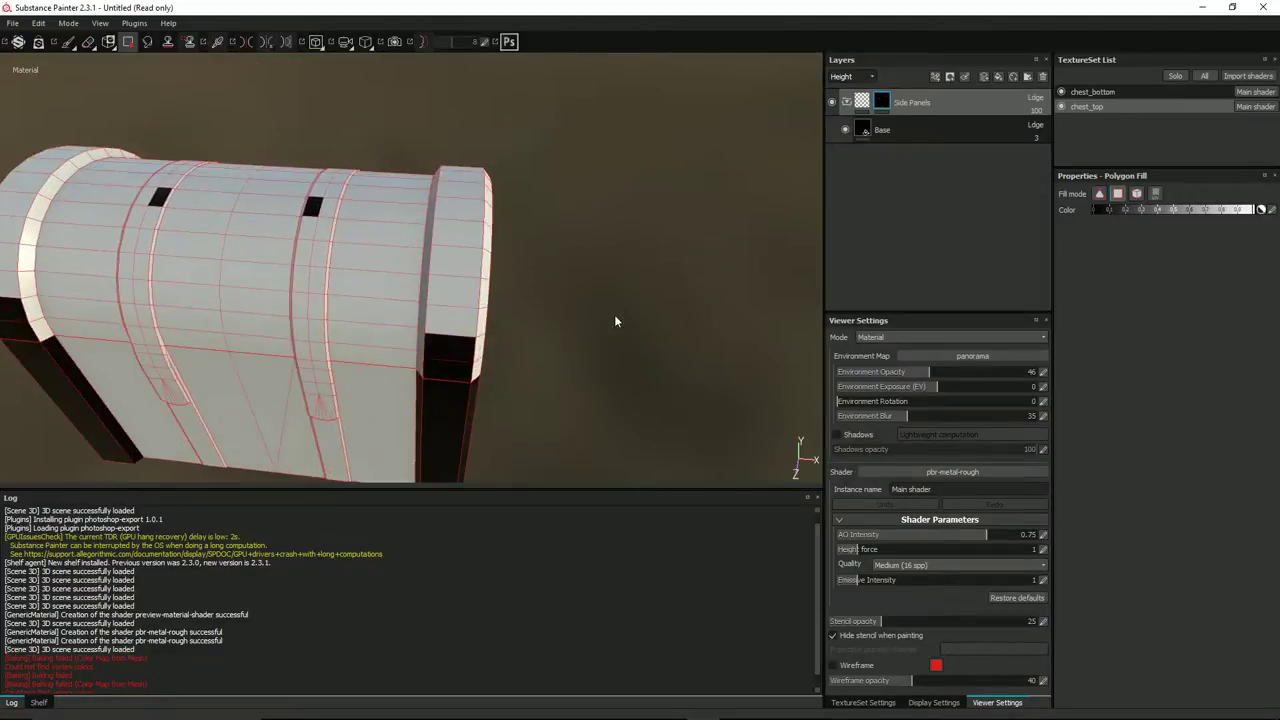
right_click(885, 106)
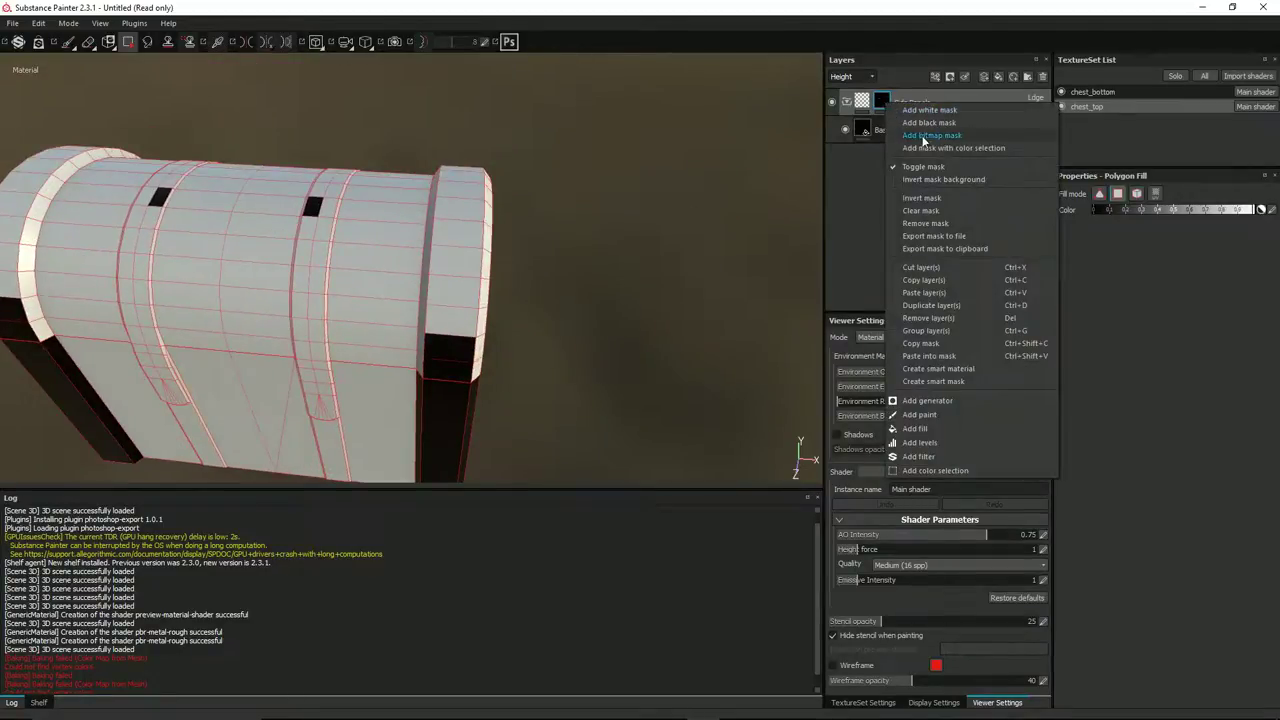
left_click(921, 210)
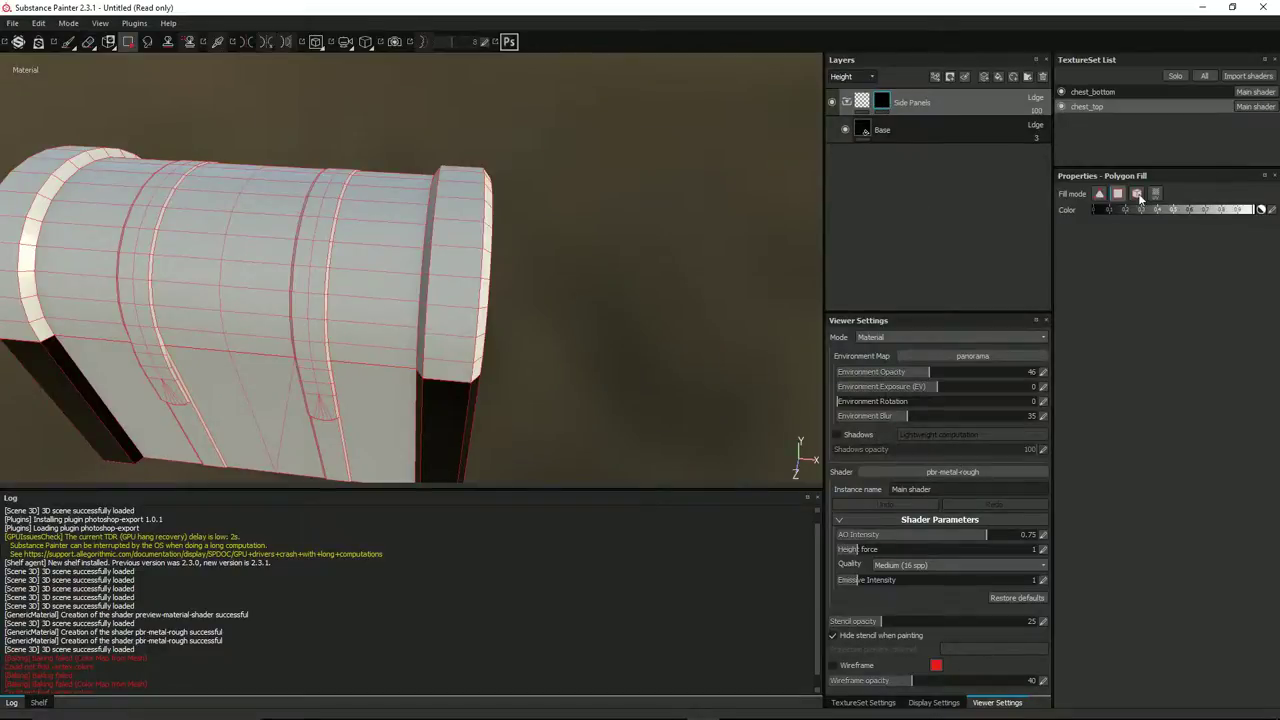
Fill the lid's raised end panels into the Side Panels mask with Polygon Fill in UV chunk mode.
left_click(449, 280)
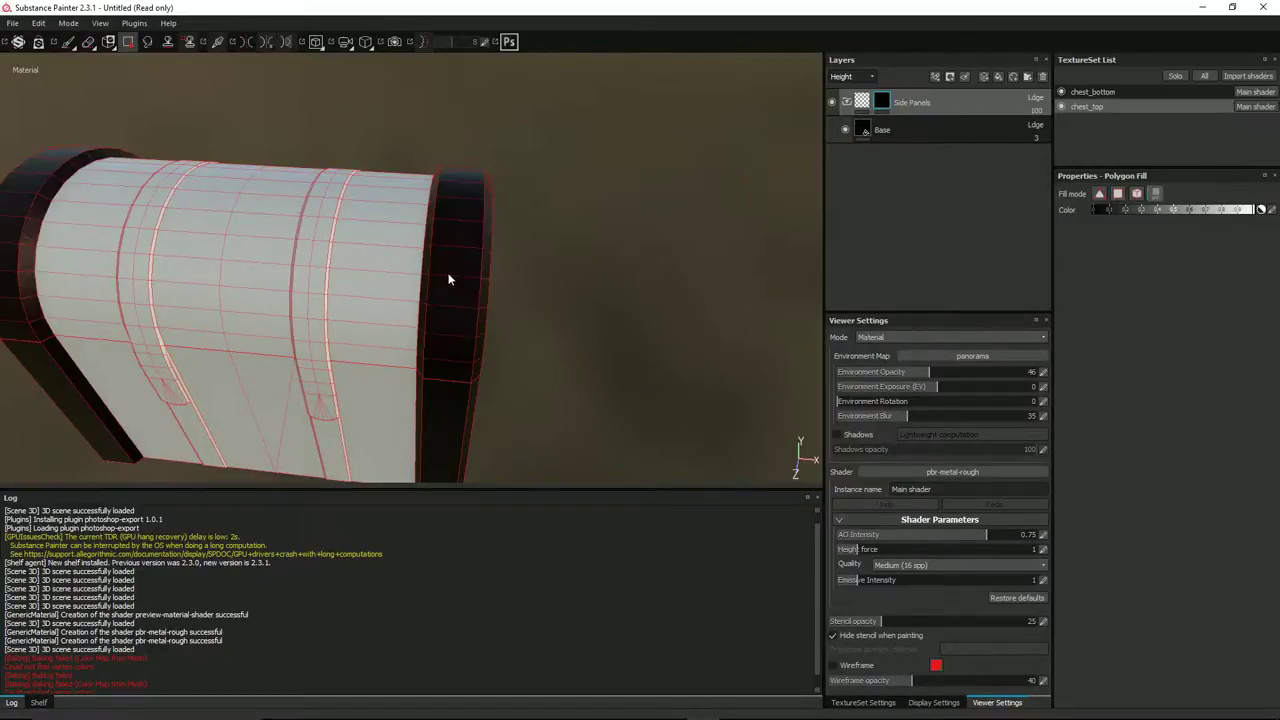
left_click_drag(263, 230, 506, 220, "alt")
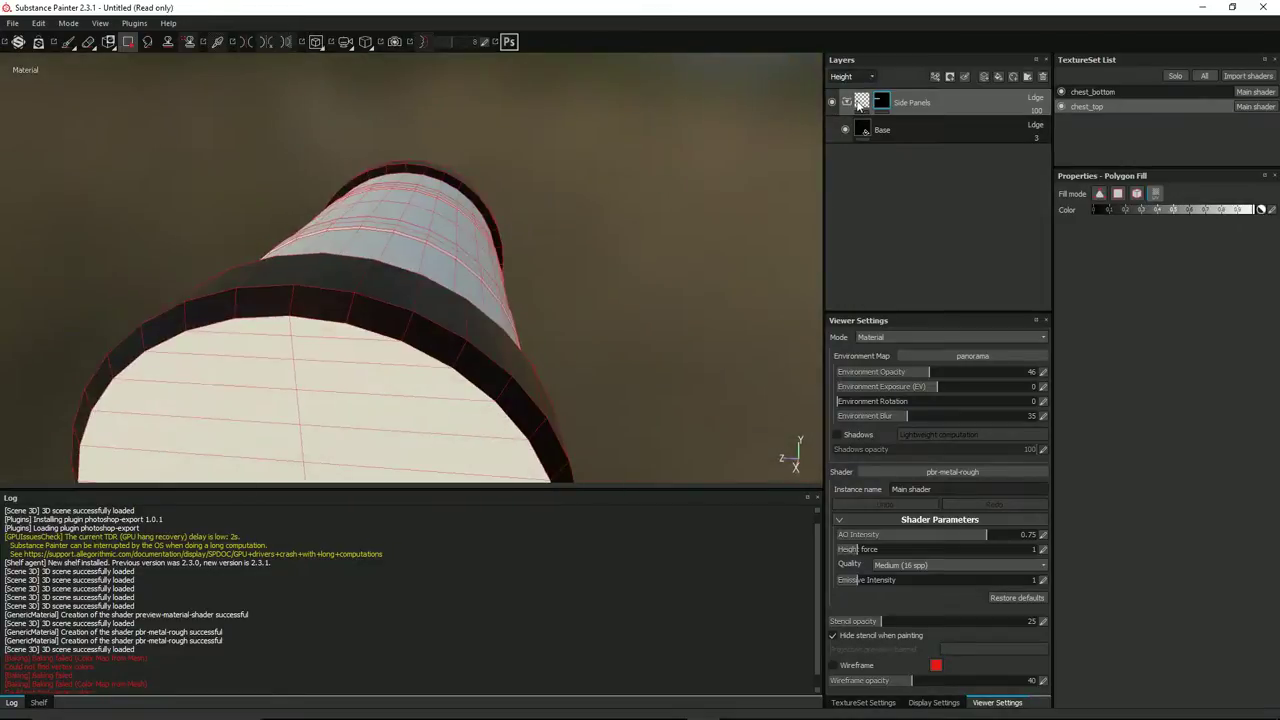
left_click_drag(290, 255, 267, 241, "alt")
middle_click_drag(460, 258, 399, 277, "alt")
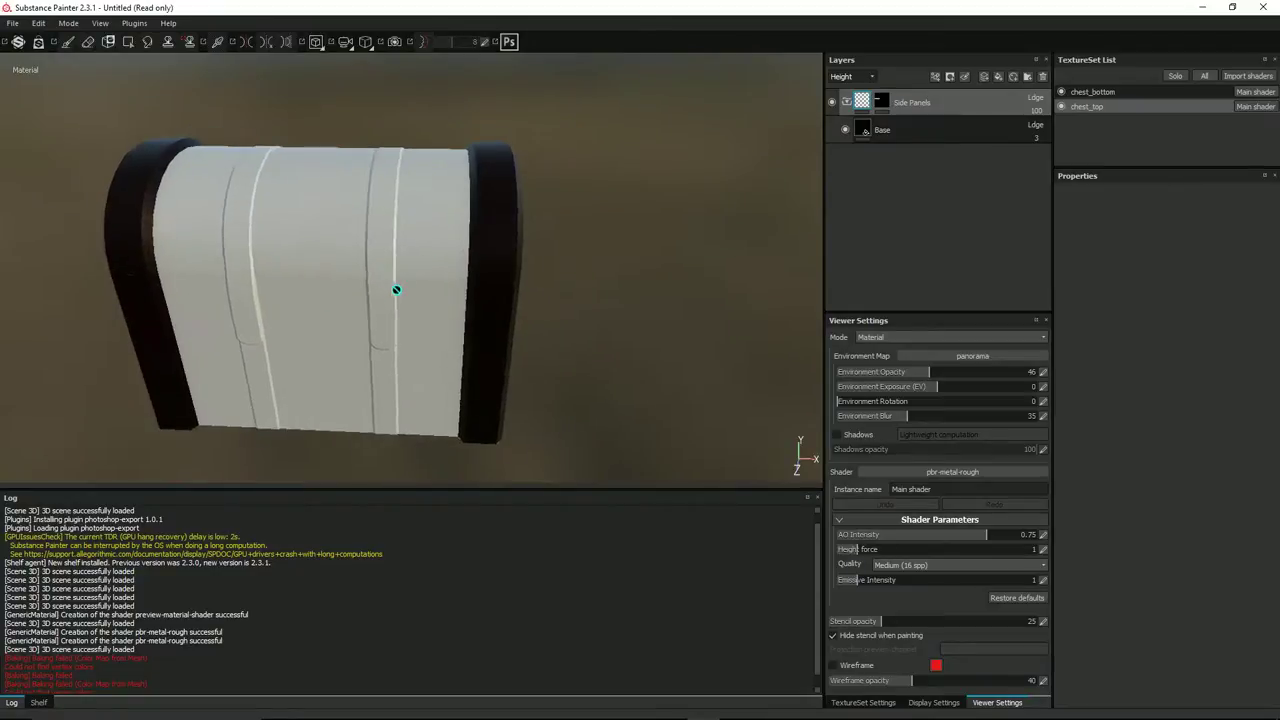
Switch back to the chest_bottom texture set and hide chest_top.
left_click(1100, 92)
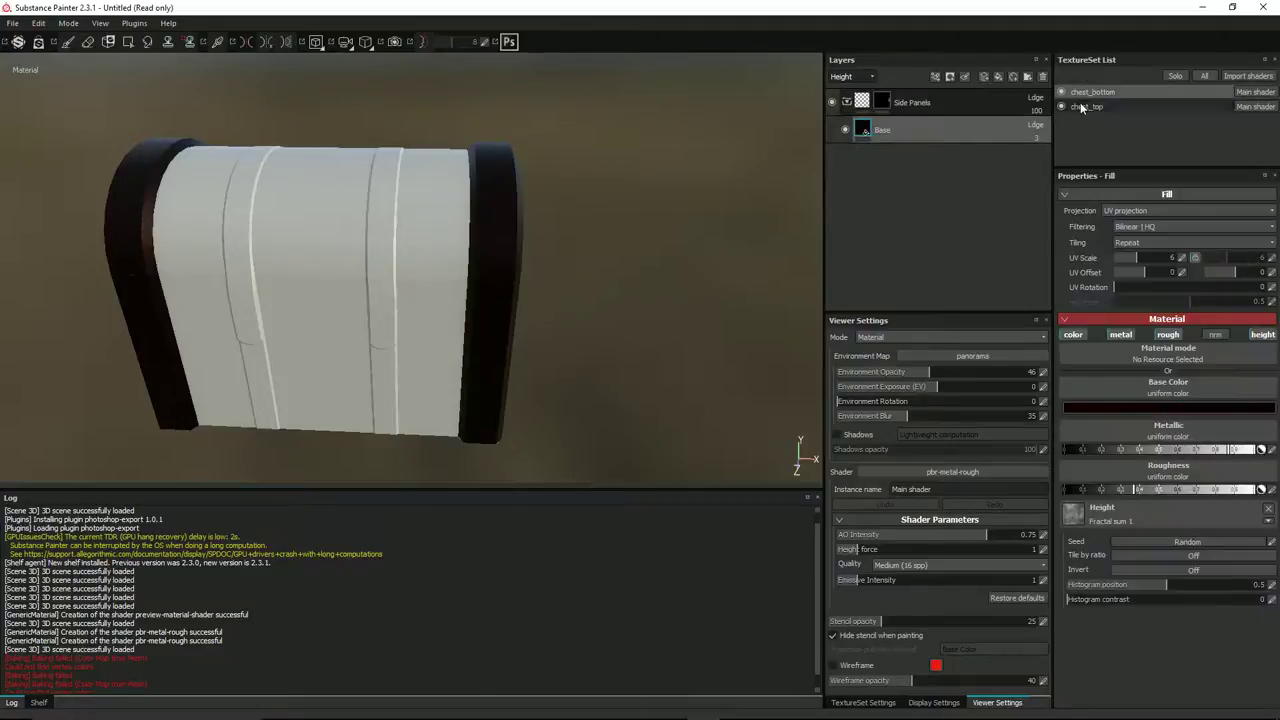
left_click_drag(677, 194, 282, 304, "alt")
left_click_drag(526, 291, 791, 226, "alt")
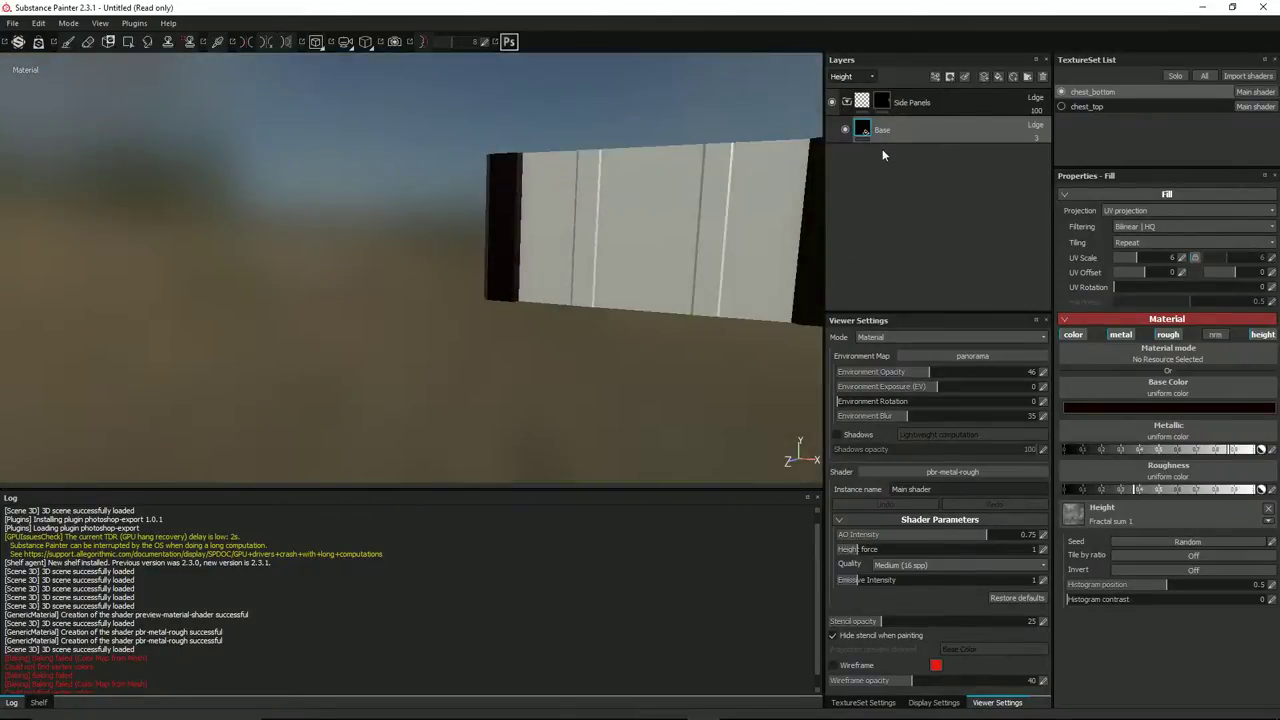
Add a folder named Wood above Side Panels in chest_bottom and bring up the material shelf.
left_click(1027, 76)
mouse_move(908, 101)
left_mouse_down()
mouse_move(910, 113)
mouse_move(910, 90)
left_mouse_up()
double_click(907, 100)
type("Wood")
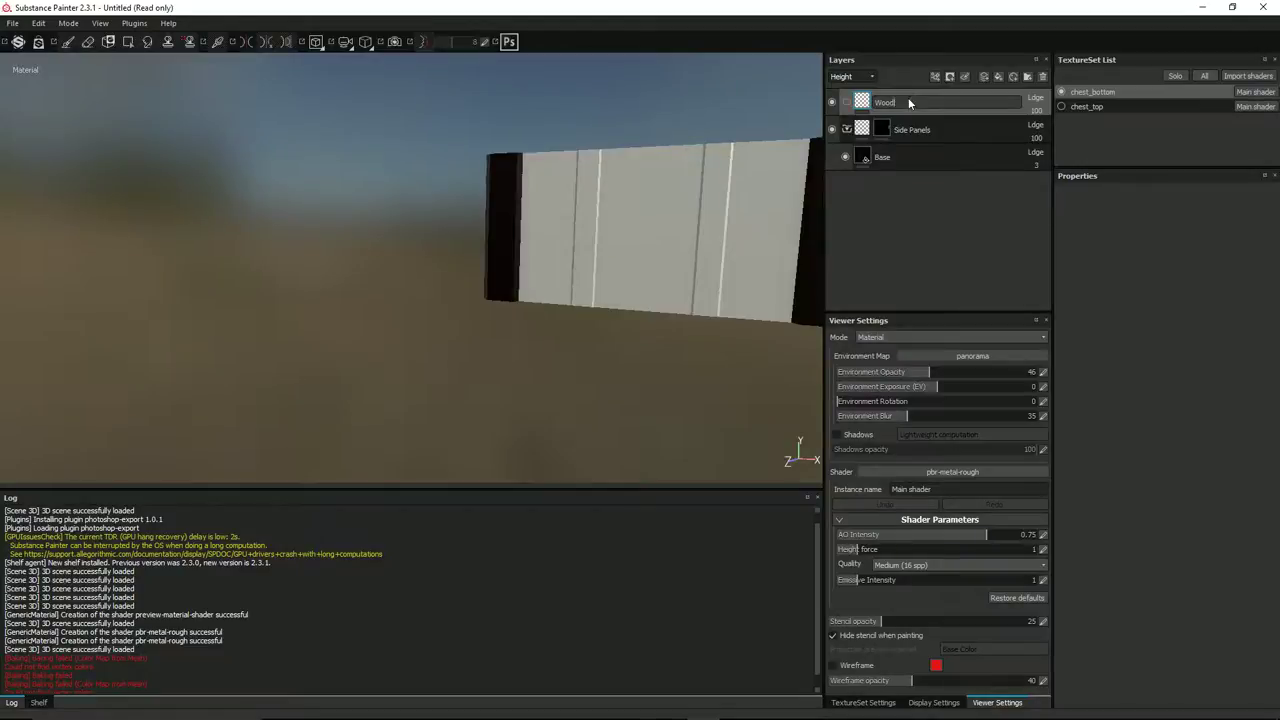
key("Return")
left_click(38, 703)
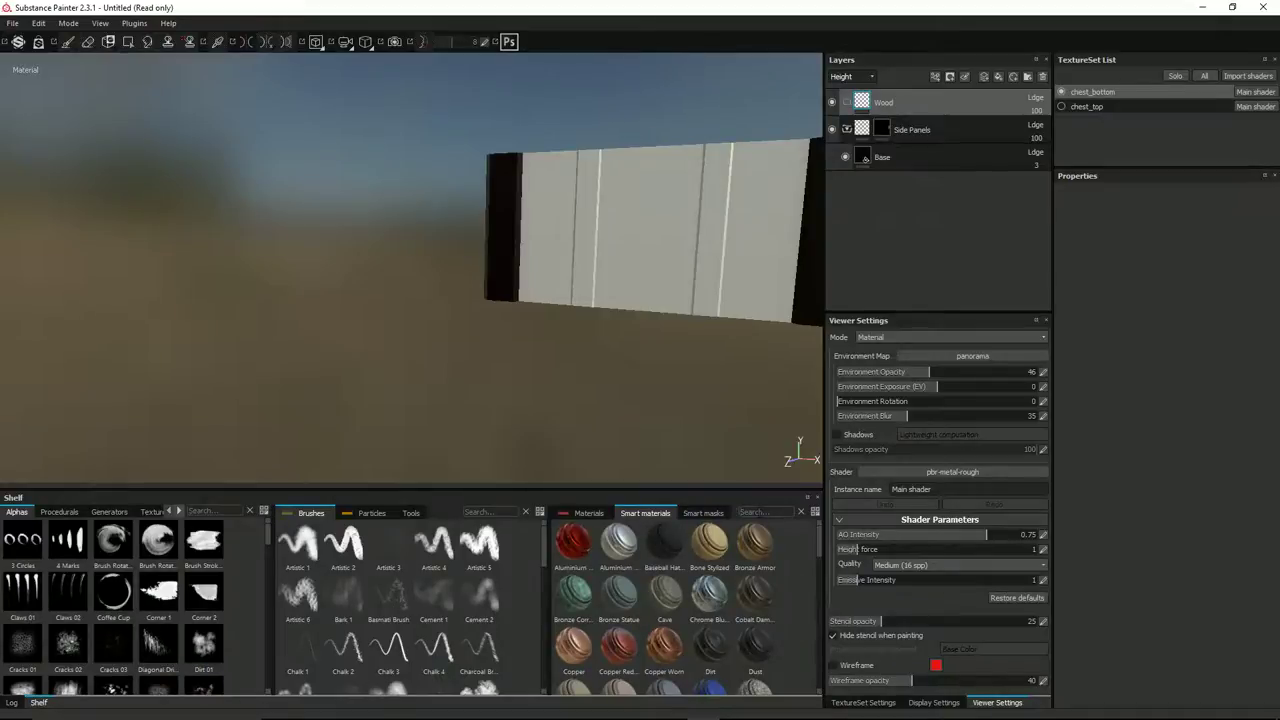
Search the smart materials for wood and replace the empty Wood folder with the Wood Chest Stylized smart material.
type("wood")
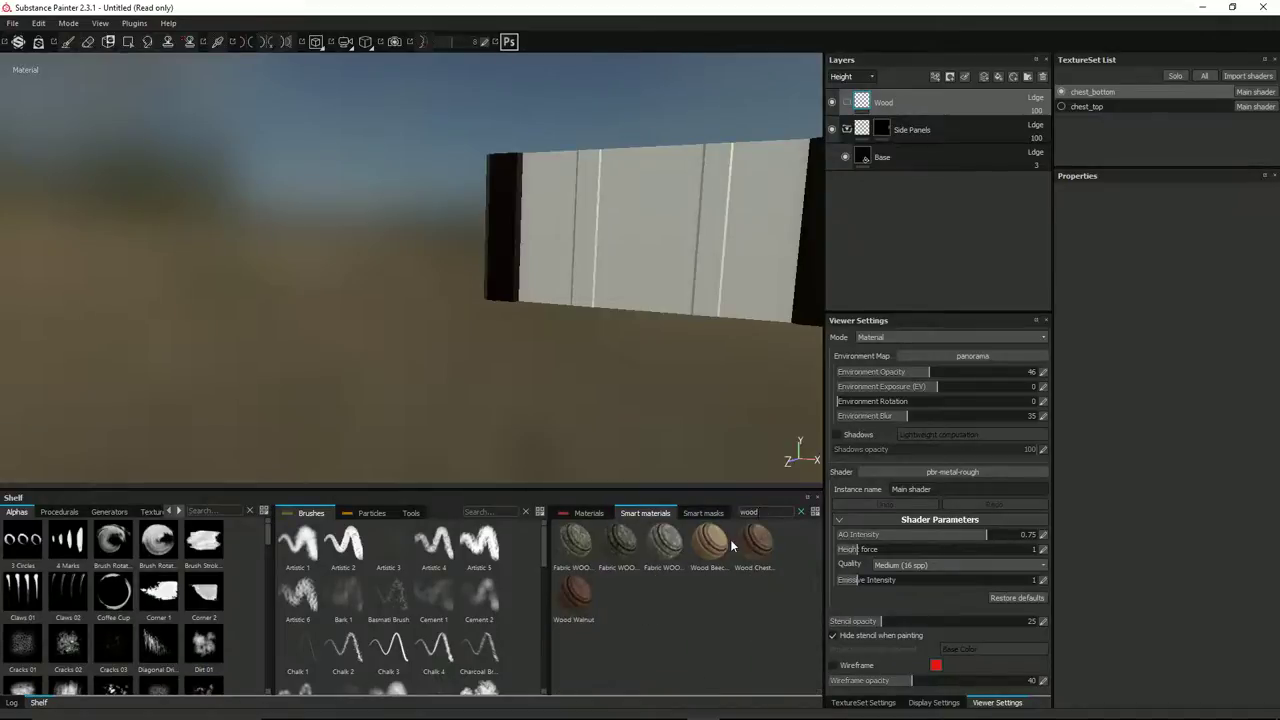
left_click(761, 540)
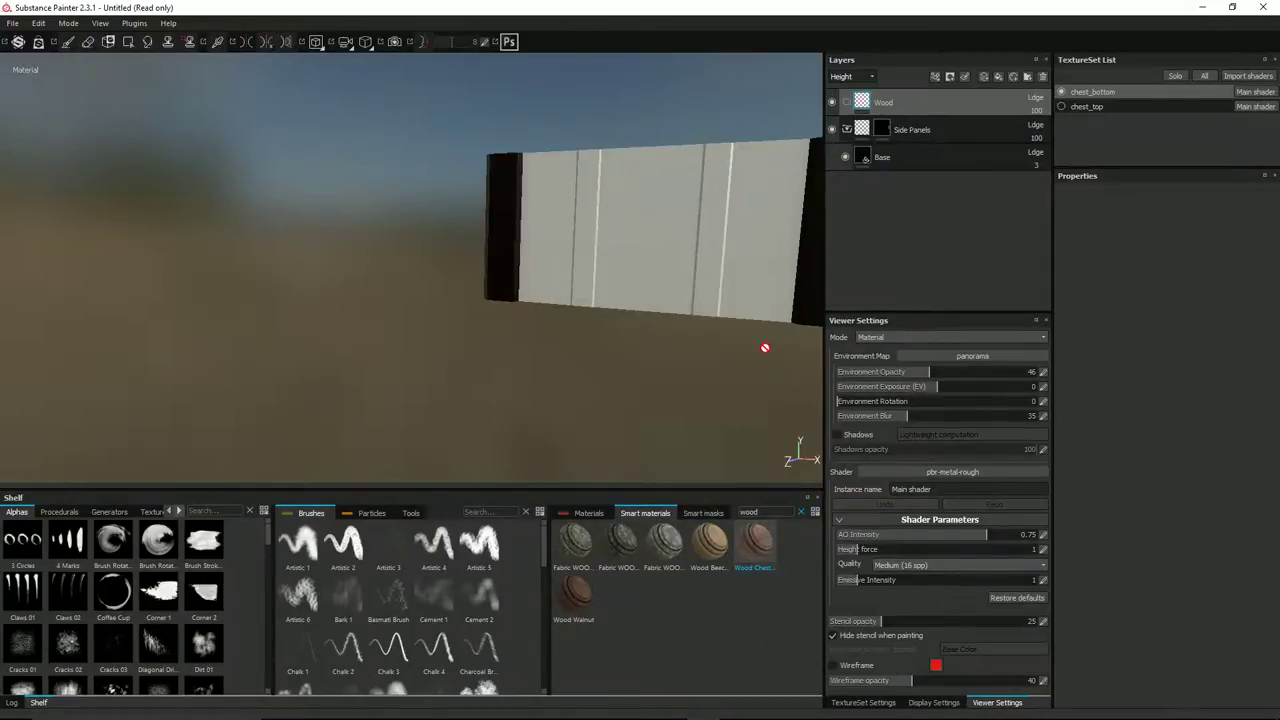
left_click(1041, 79)
left_click_drag(753, 546, 906, 100)
left_click_drag(909, 92, 907, 88)
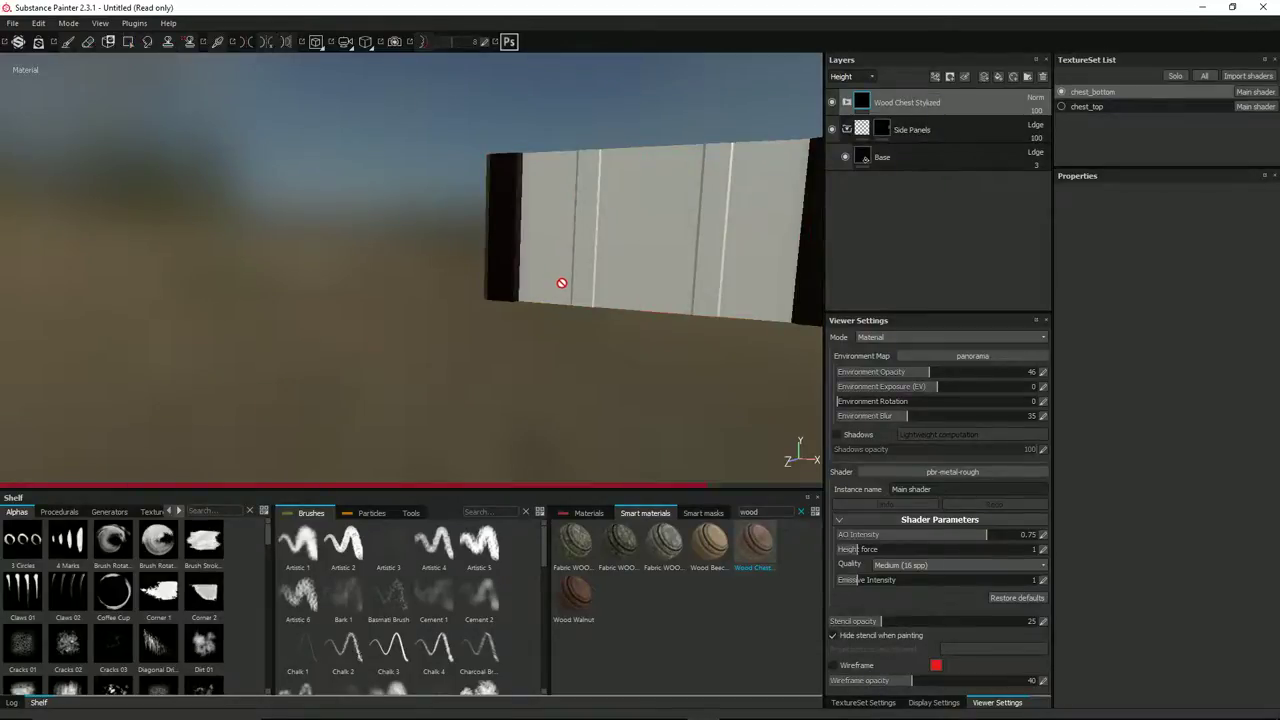
left_click_drag(583, 286, 710, 280, "alt")
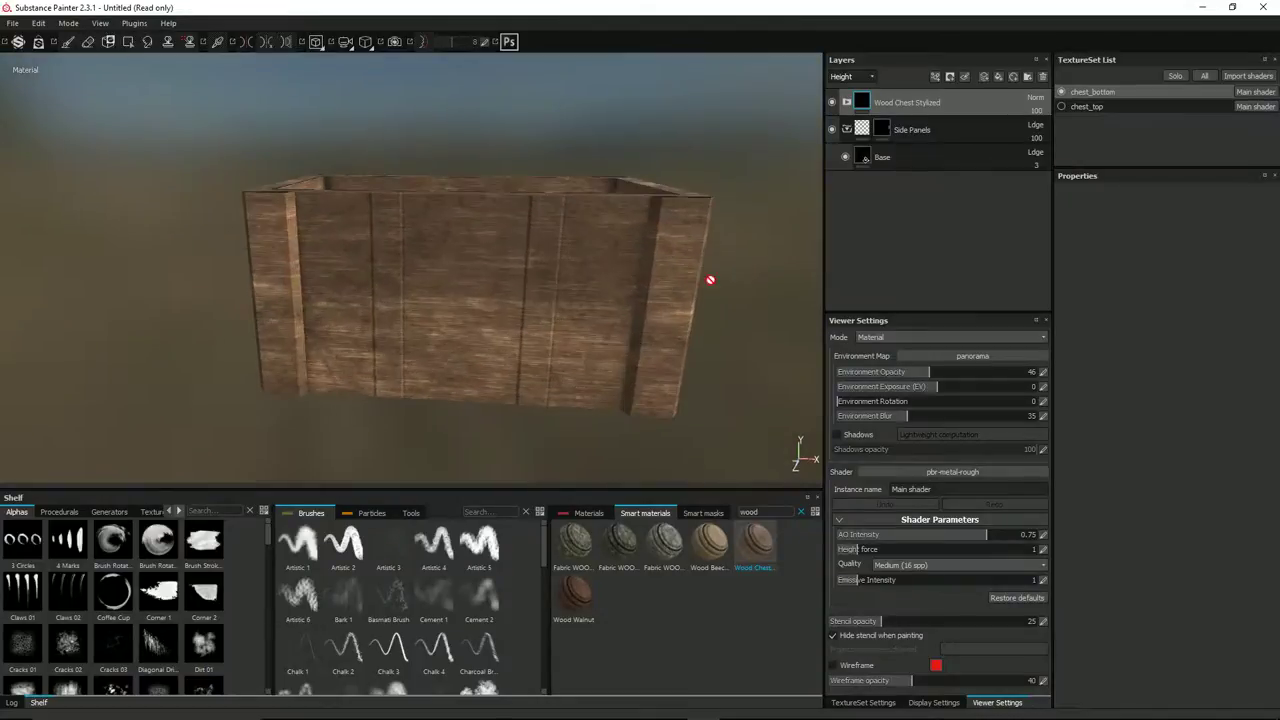
Add a black mask to Wood Chest Stylized and fill the chest's front face with Polygon Fill in UV chunk mode.
right_click(864, 100)
left_click(900, 120)
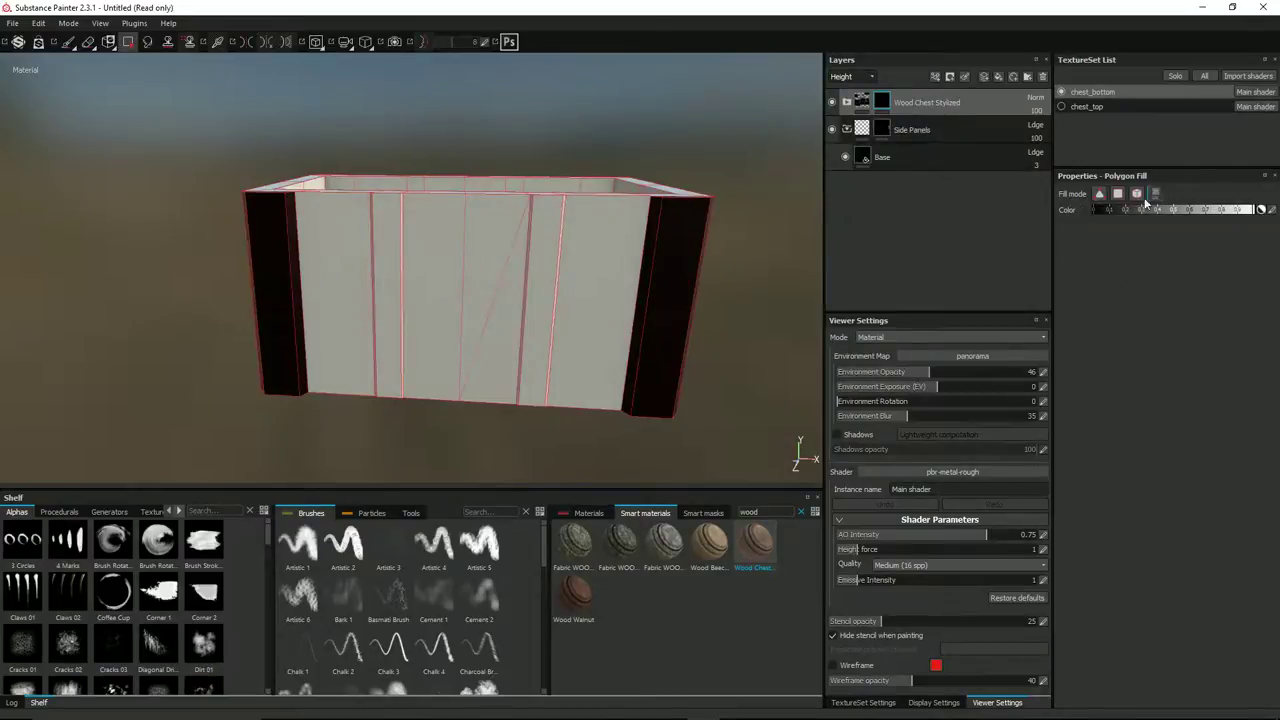
left_click(607, 320)
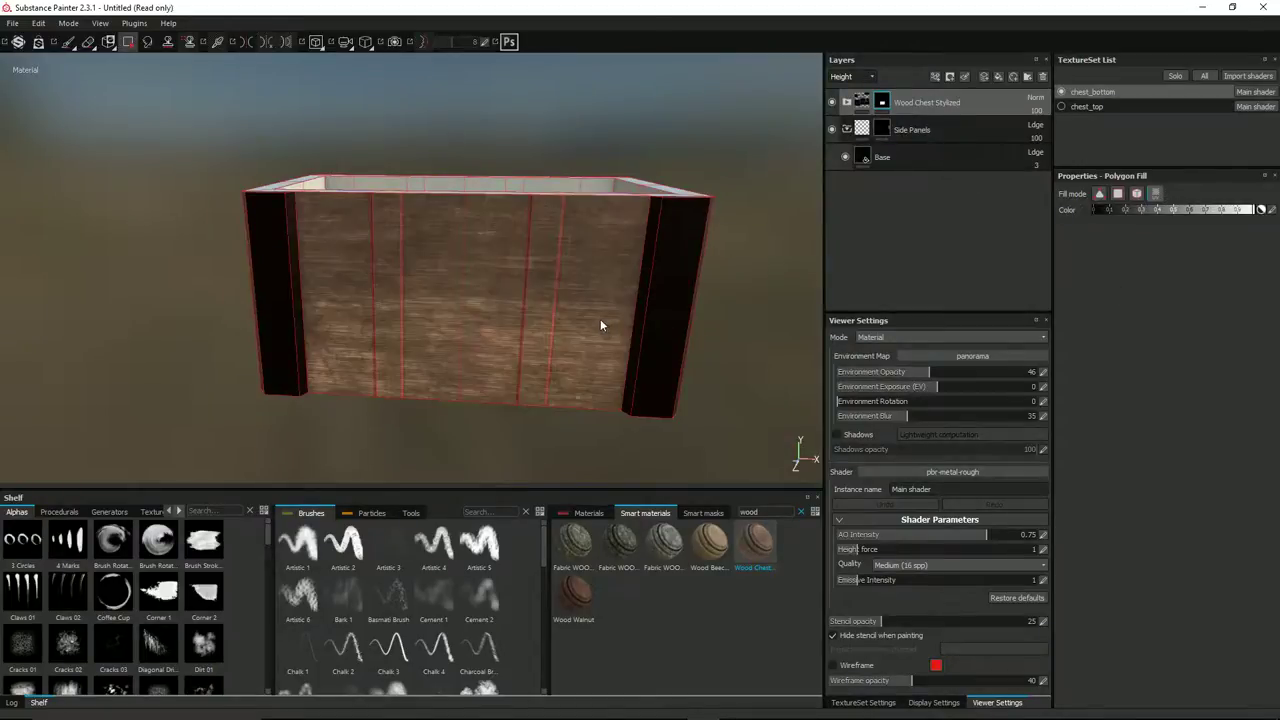
scroll(601, 325, "up", 2)
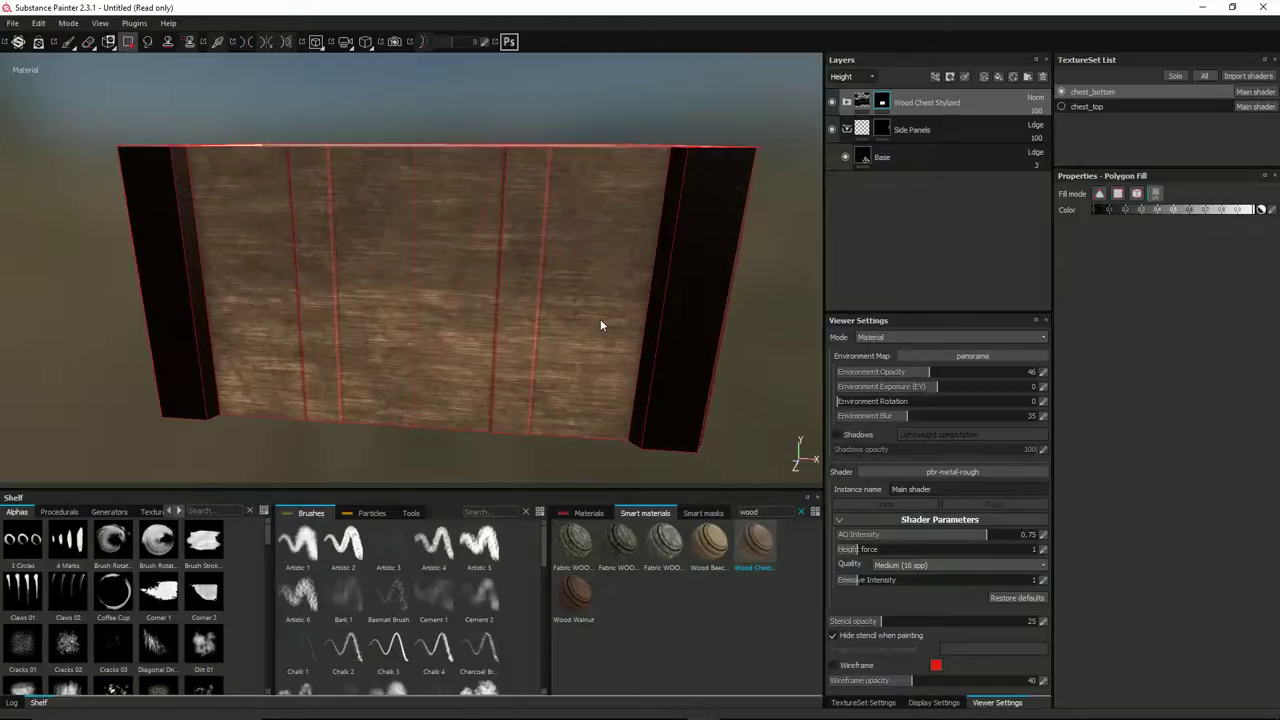
left_click(1156, 195)
left_click(631, 303)
Fill the chest's back, end and interior faces into the Wood Chest Stylized mask with Polygon Fill.
left_click_drag(616, 341, 581, 262, "alt")
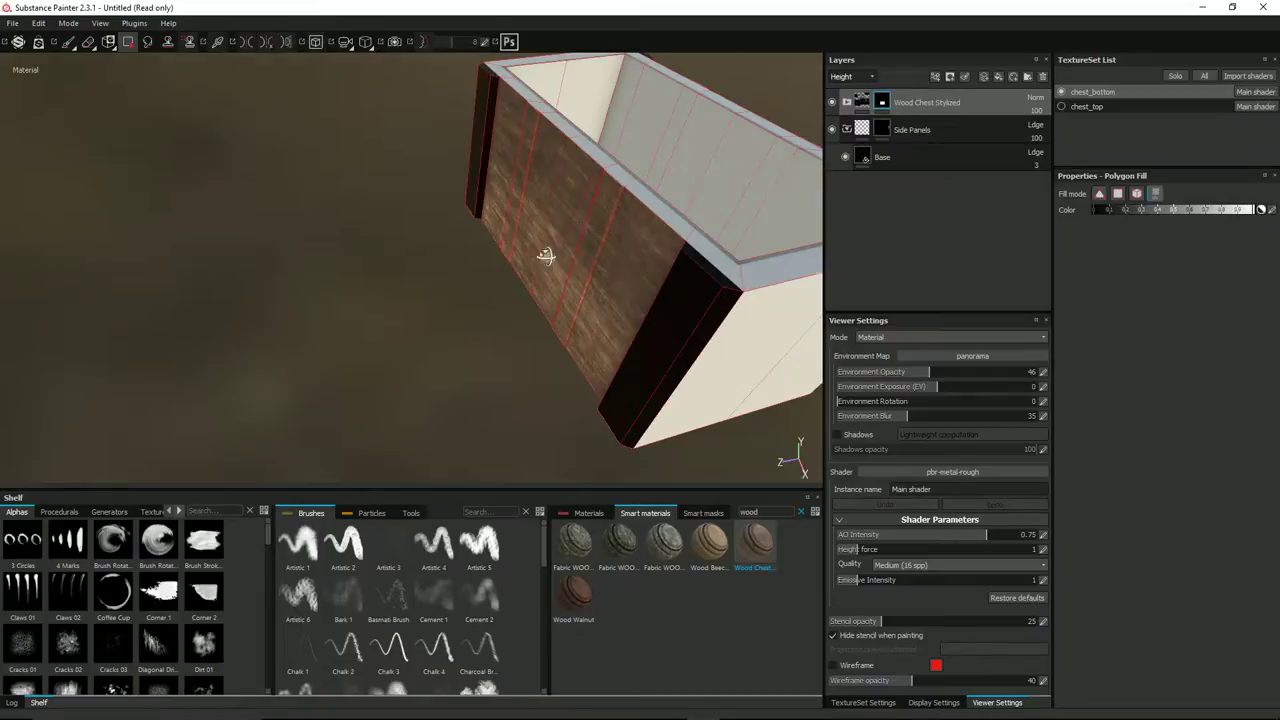
left_click_drag(580, 208, 648, 213, "alt")
scroll(597, 261, "up", 2)
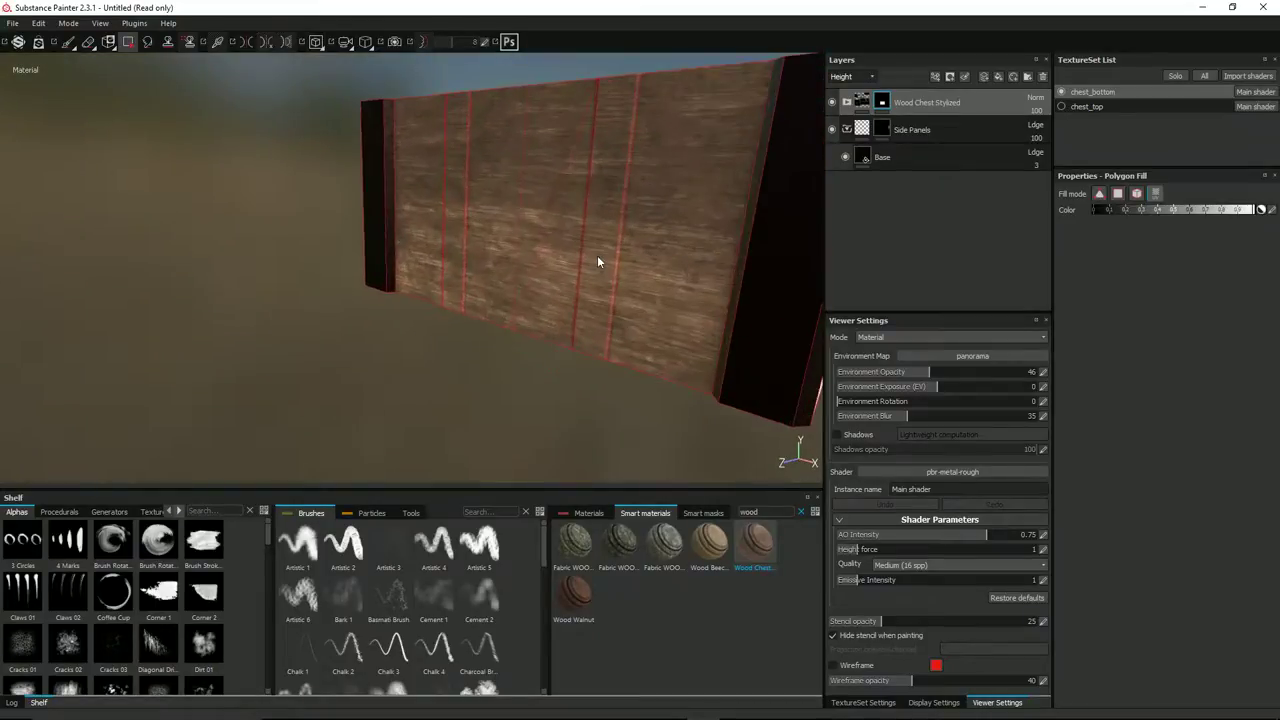
left_click_drag(622, 262, 424, 285, "alt")
scroll(424, 285, "down", 5)
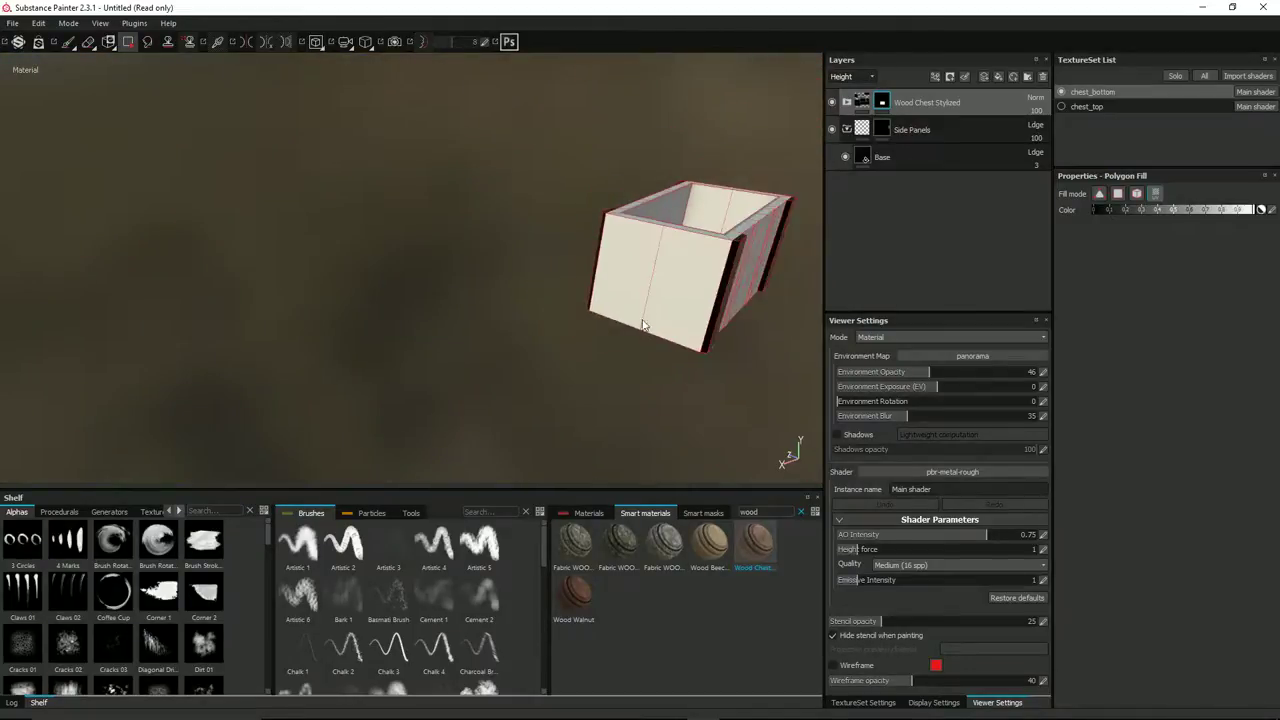
left_click_drag(752, 284, 605, 256, "alt+shift")
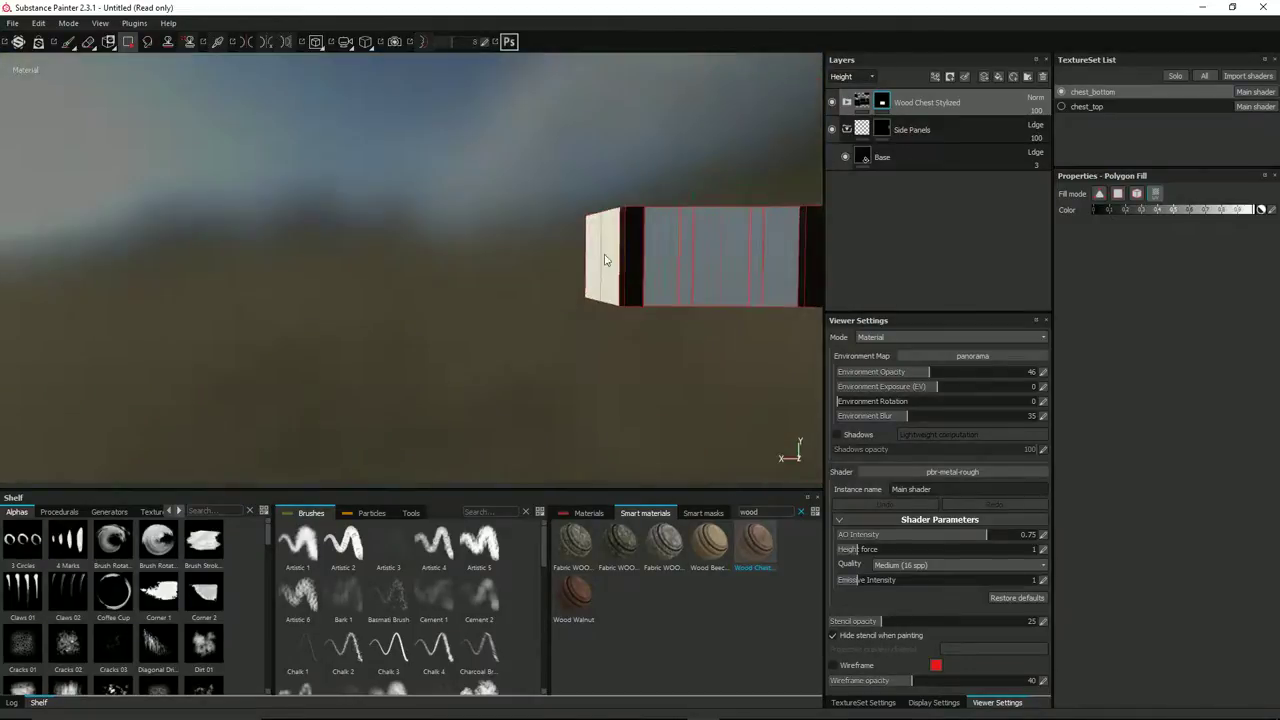
left_click(666, 268)
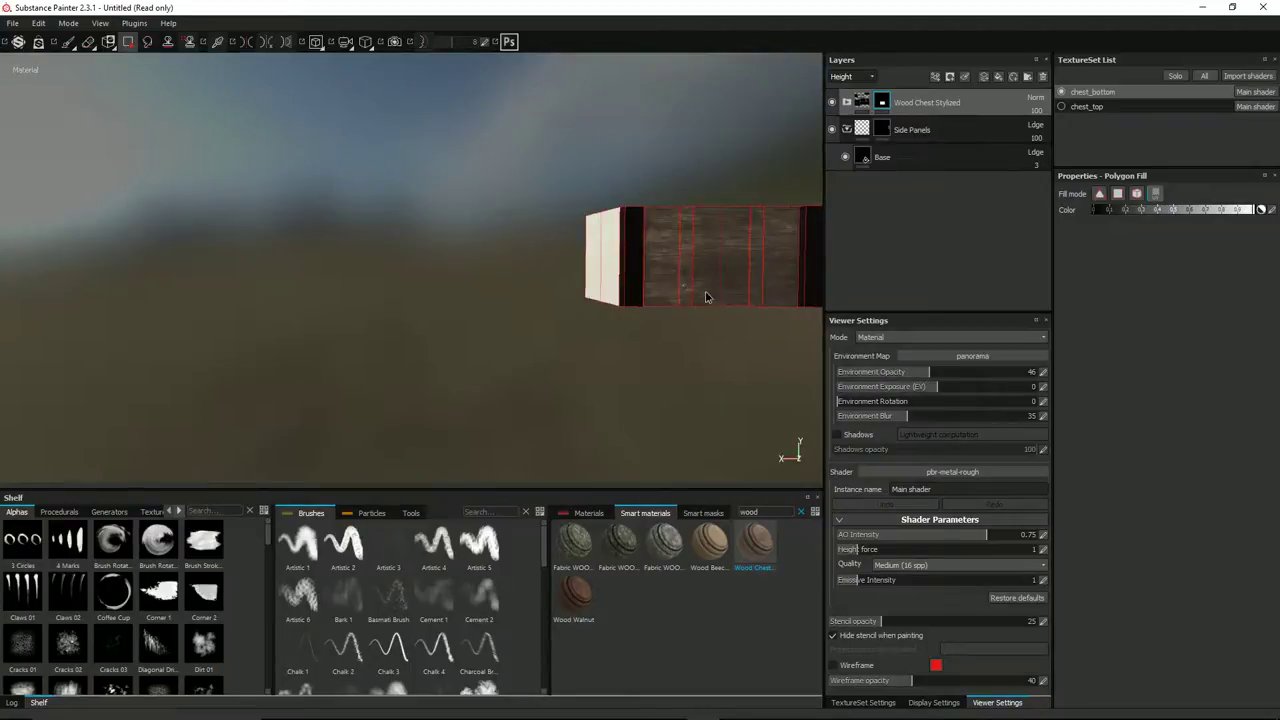
left_click_drag(596, 253, 693, 257, "alt")
left_click(665, 220)
left_click(633, 187)
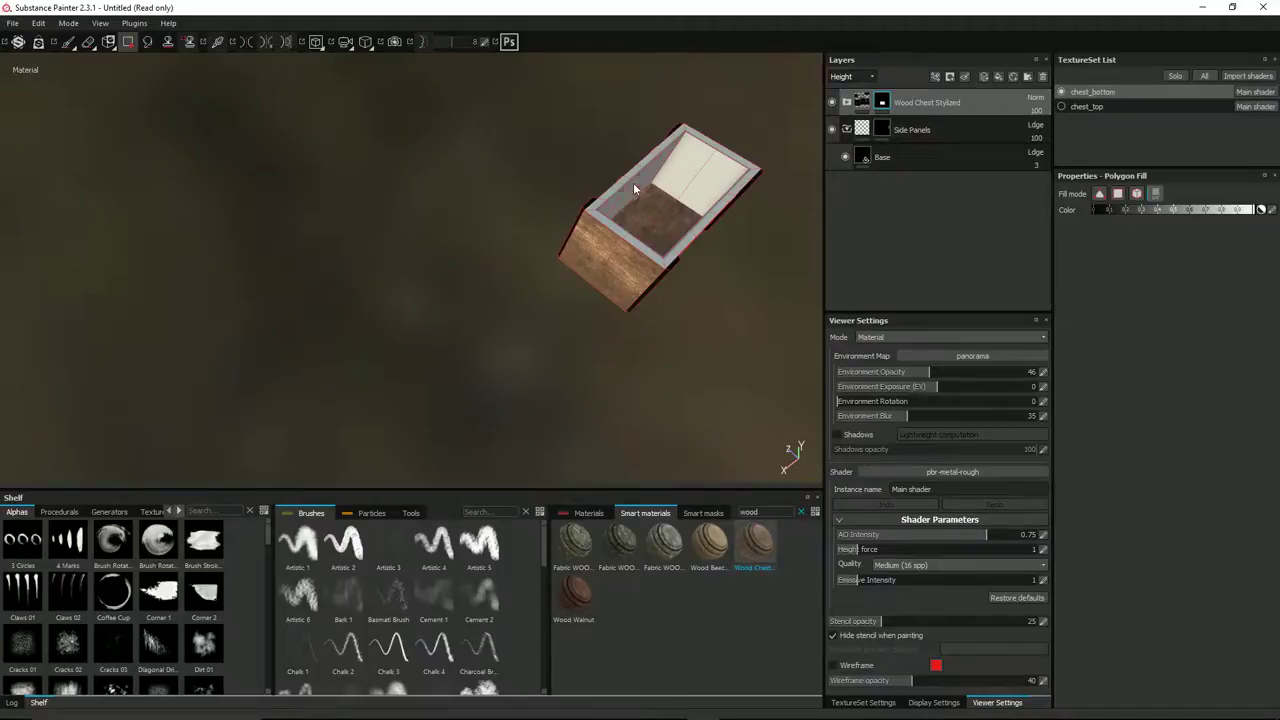
Place Wood Chest Stylized below the Side Panels folder and remove its mask so the wood covers the remaining chest surfaces.
left_click_drag(898, 104, 895, 199)
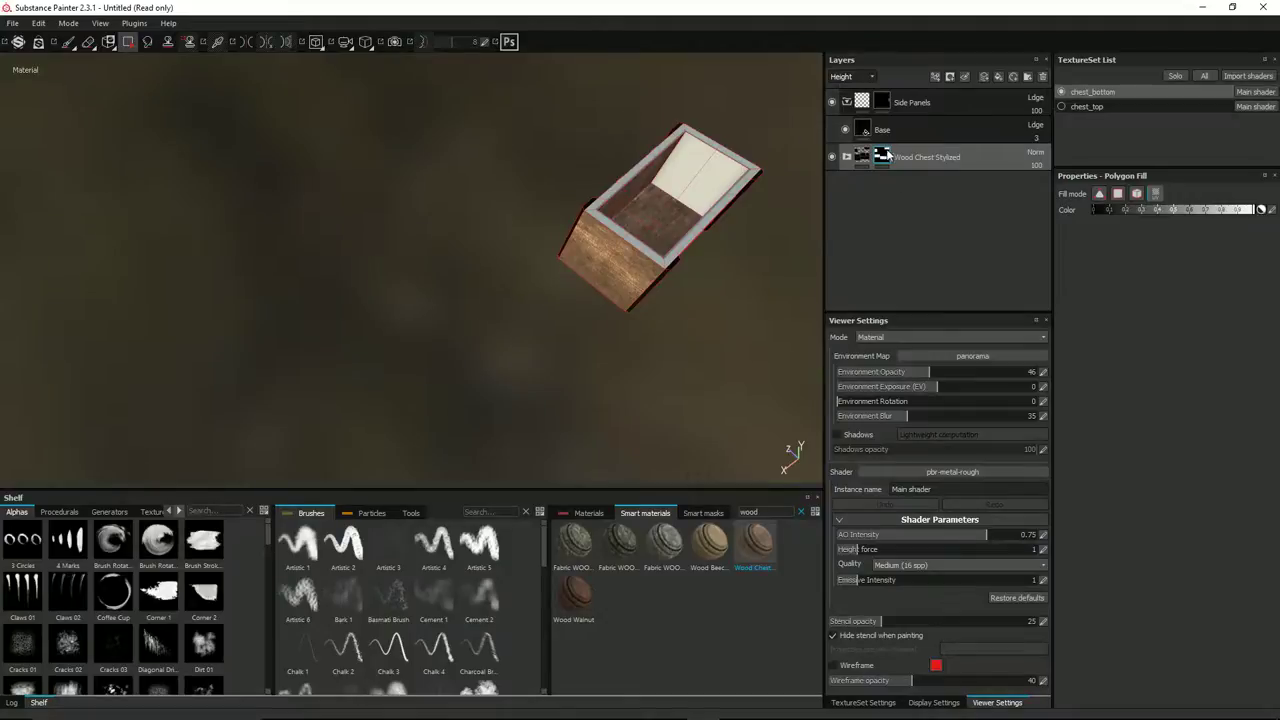
right_click(898, 158)
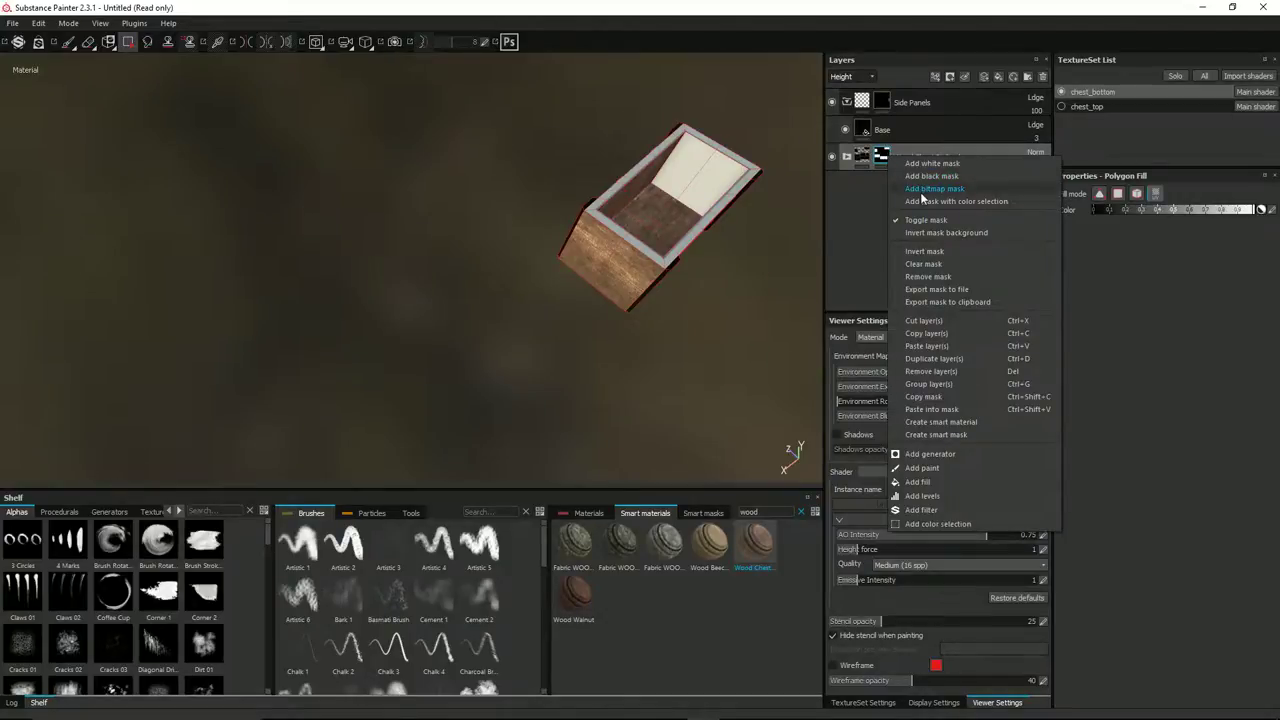
left_click(945, 280)
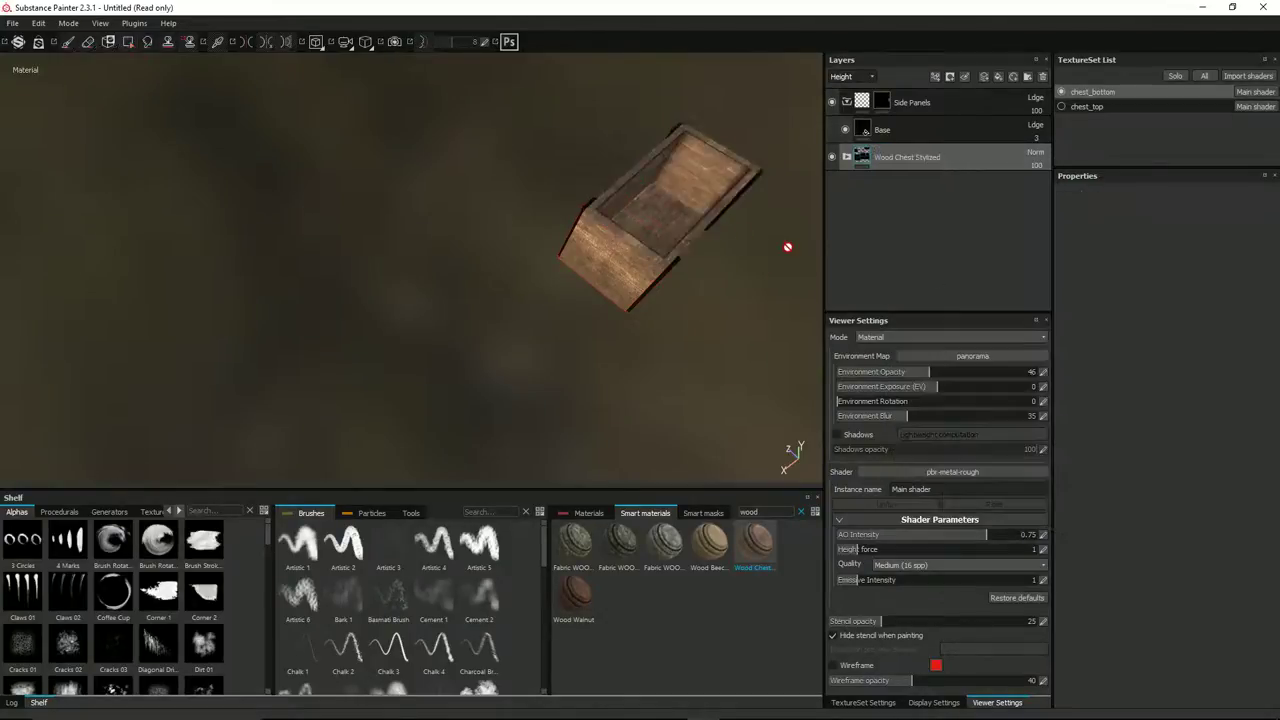
left_click_drag(603, 226, 780, 203, "alt")
scroll(690, 232, "up", 3)
left_click_drag(521, 288, 783, 251, "alt")
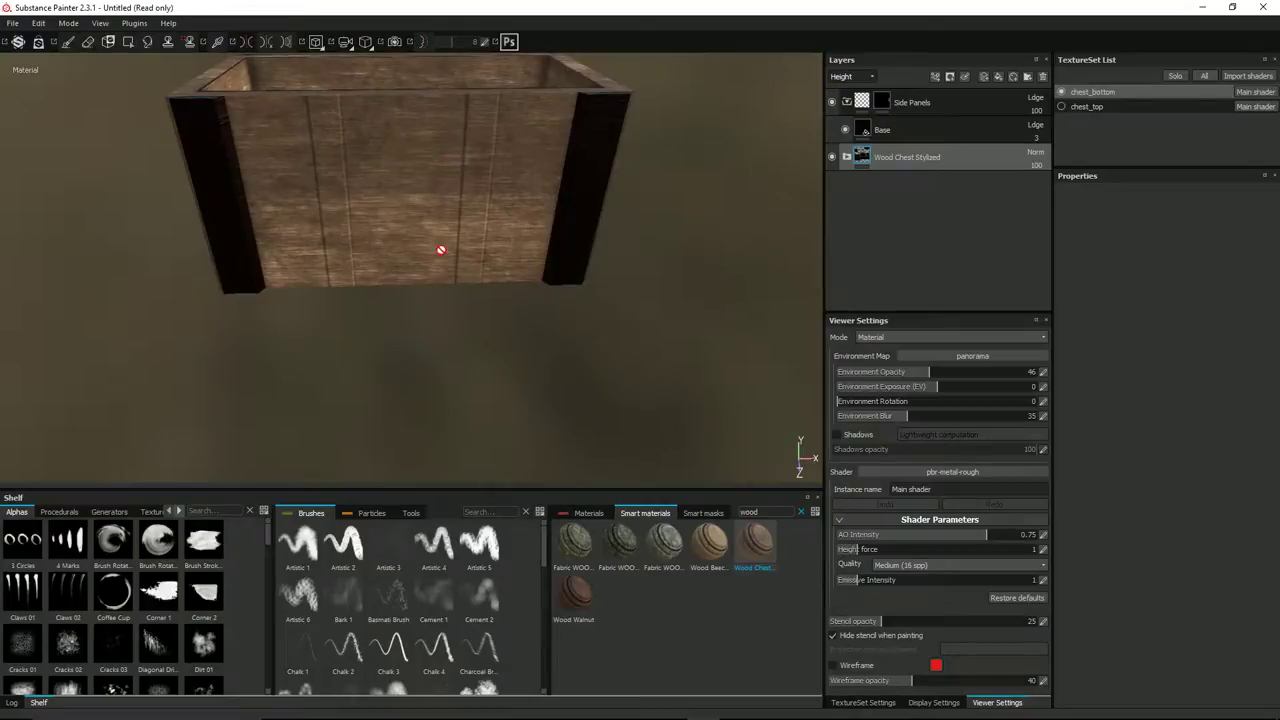
left_click_drag(466, 170, 557, 166, "alt")
left_click_drag(458, 121, 543, 246, "alt")
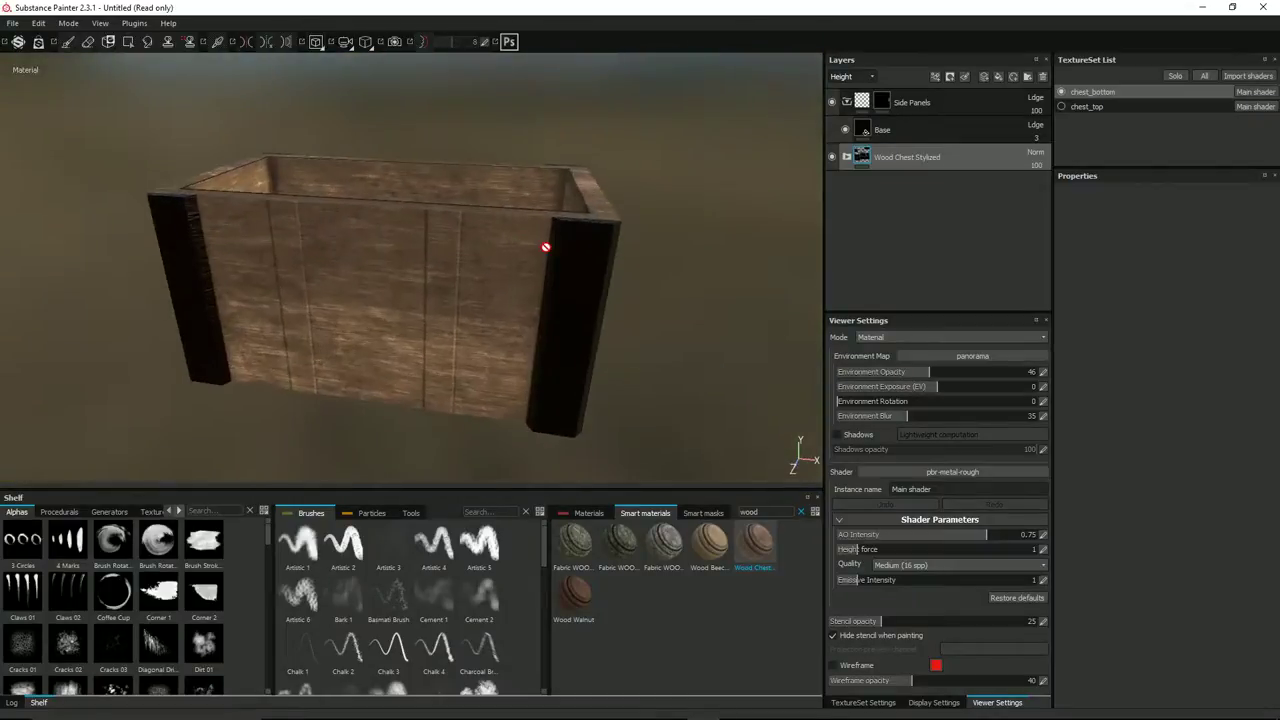
Add a folder named Leather above Side Panels in the layer stack.
left_click(881, 101)
left_click(1029, 77)
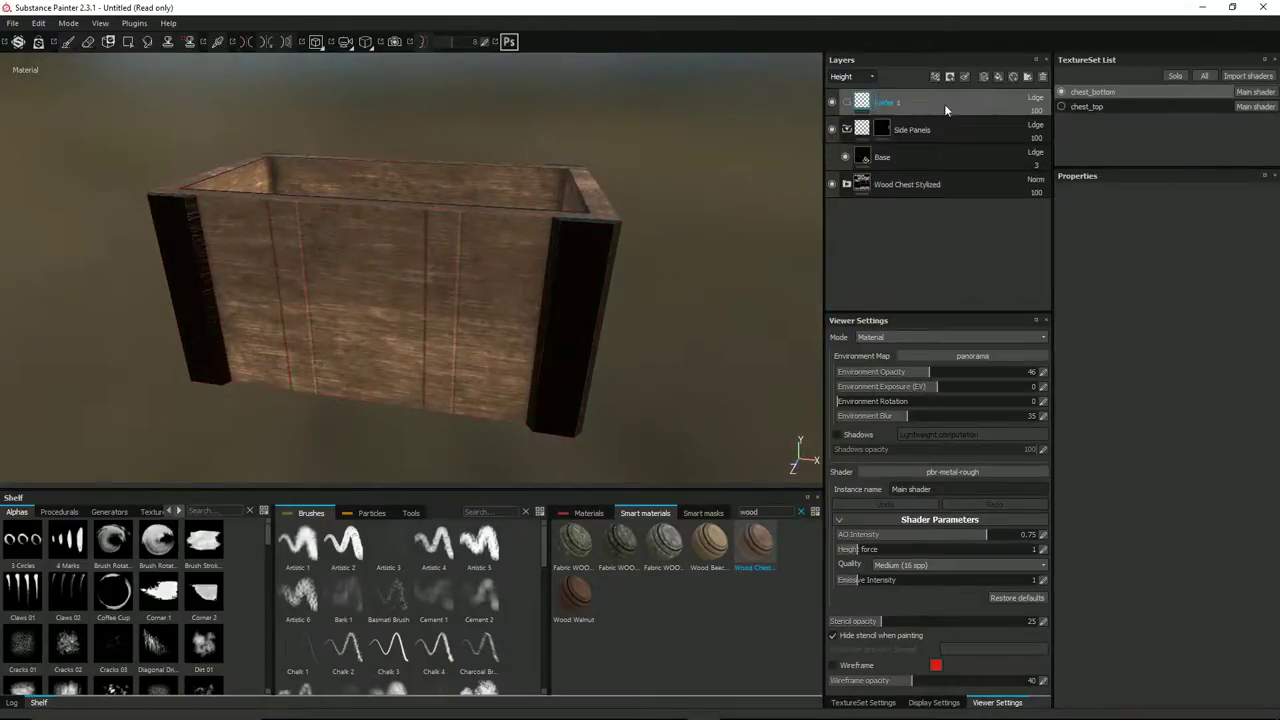
double_click(890, 104)
type("Leath")
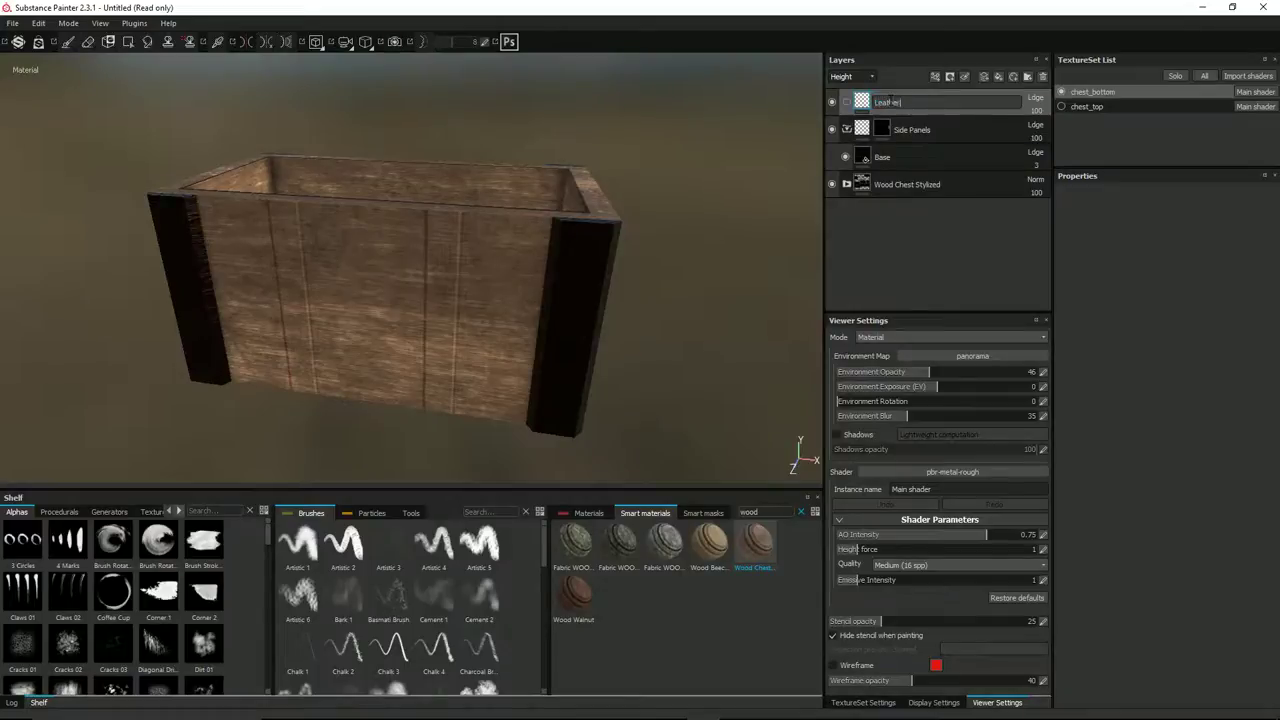
key("Return")
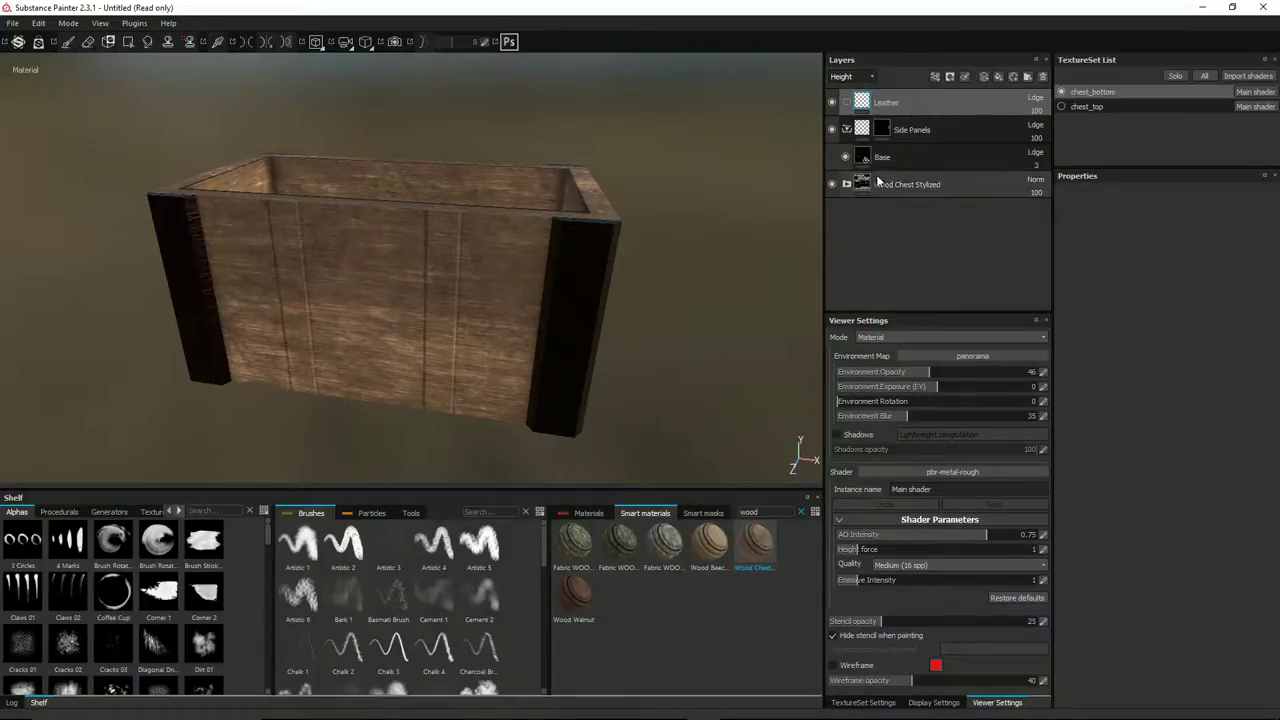
double_click(894, 105)
Search the smart materials for leather, add Leather Weathered above Side Panels, and delete the empty Leather folder.
left_click(717, 444)
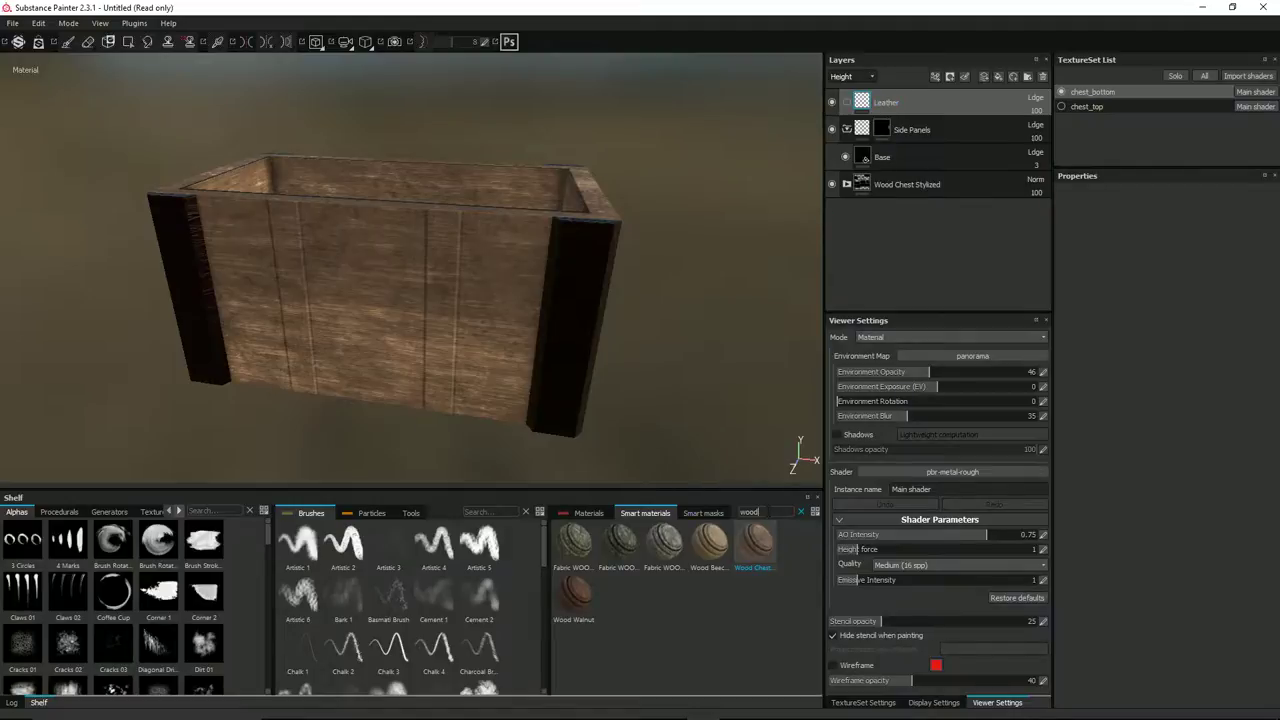
type("leather")
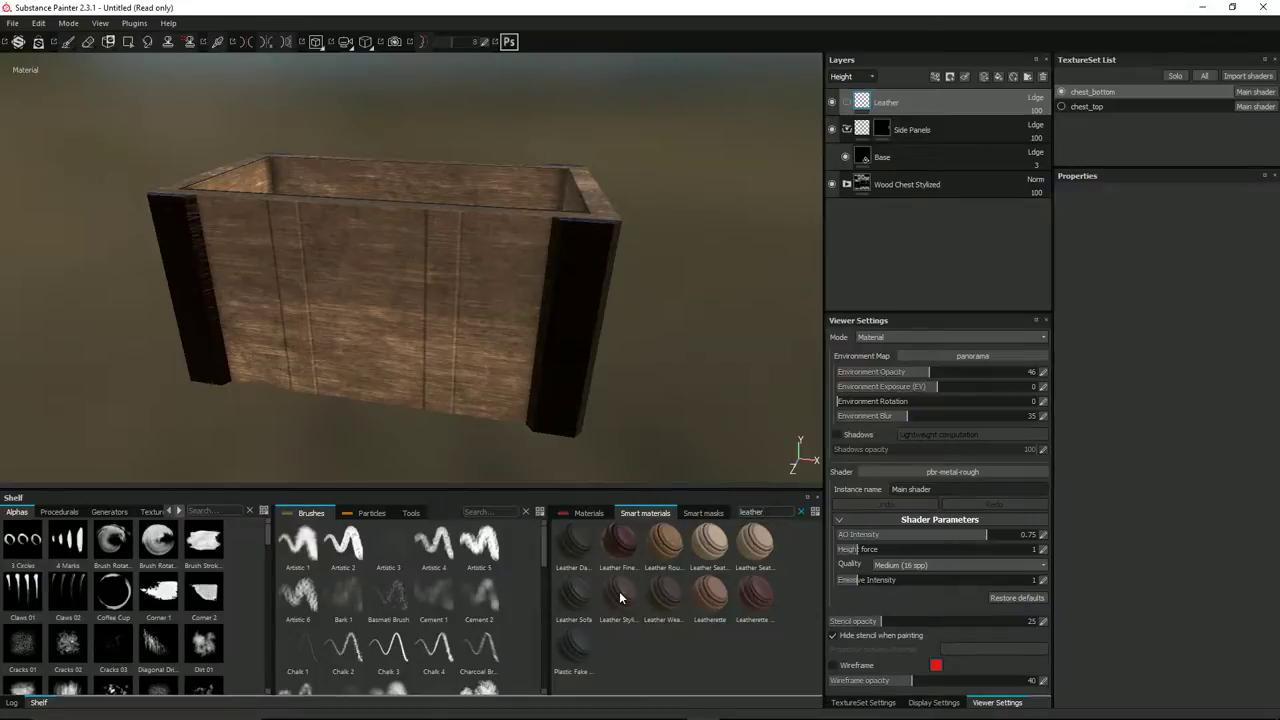
mouse_move(620, 598)
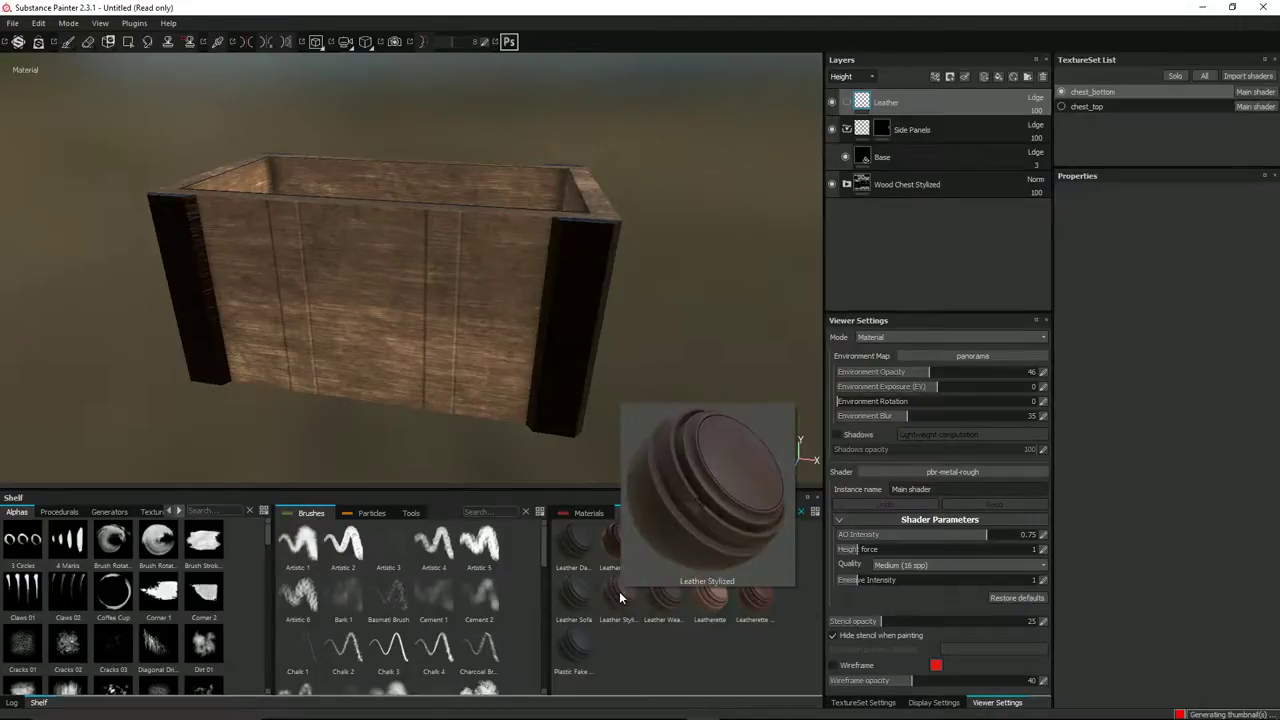
mouse_move(660, 606)
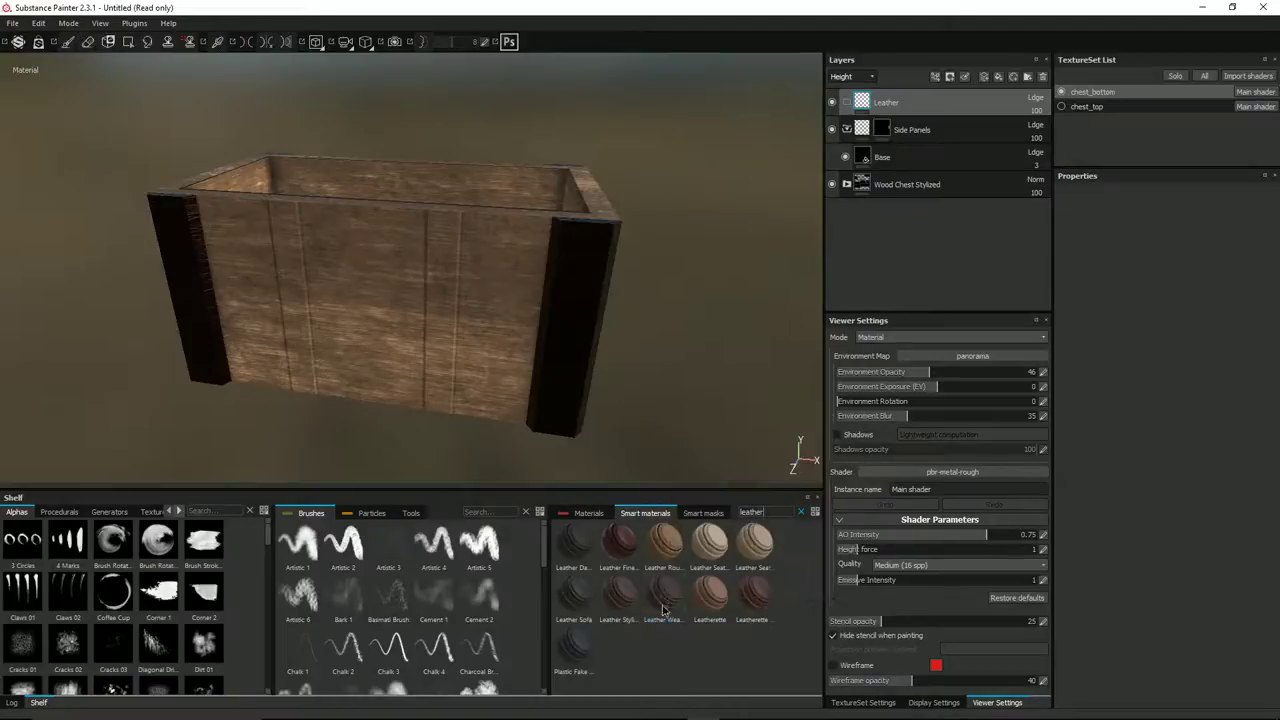
left_click_drag(668, 594, 948, 100)
double_click(889, 131)
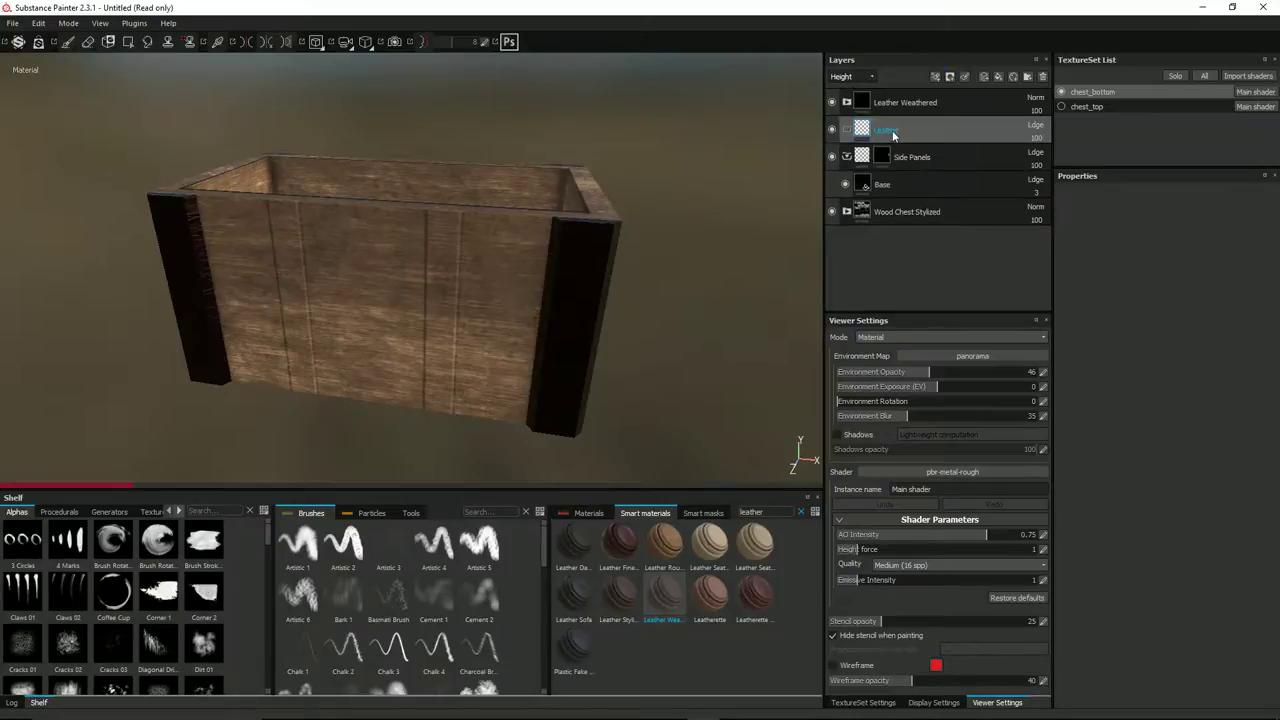
key("Delete")
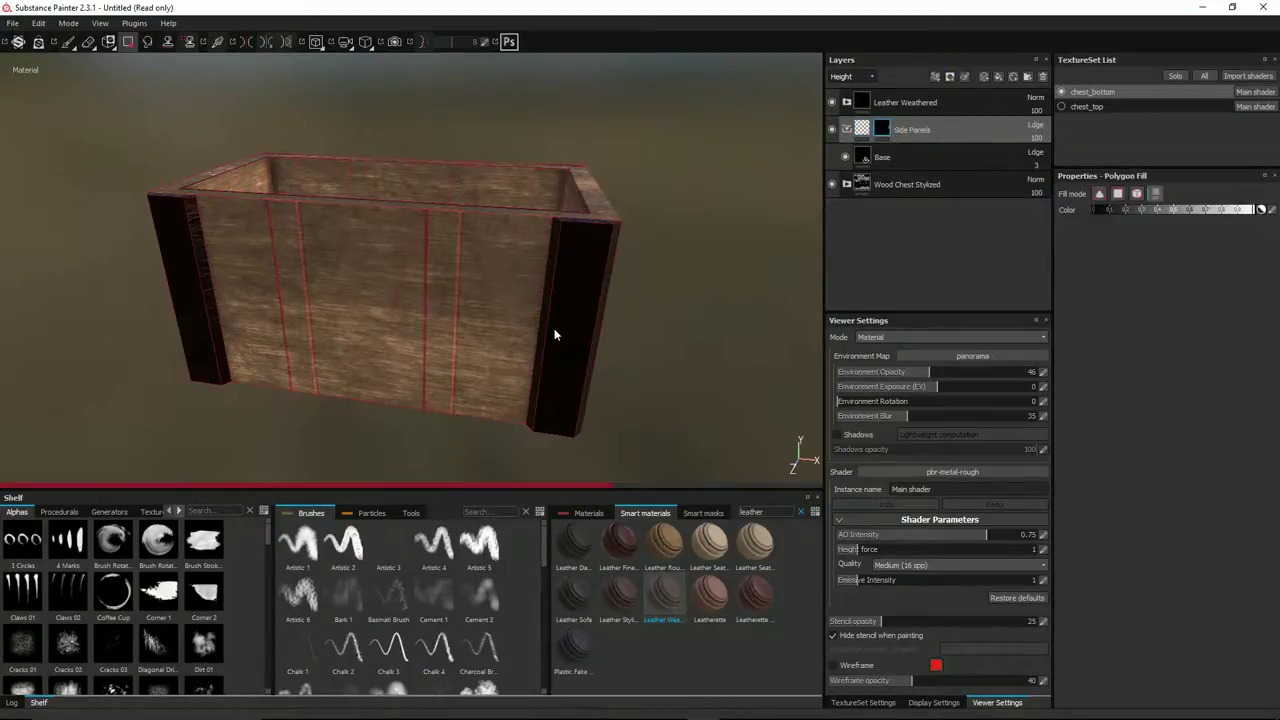
Add a black mask to the Leather Weathered material.
scroll(522, 306, "up", 3)
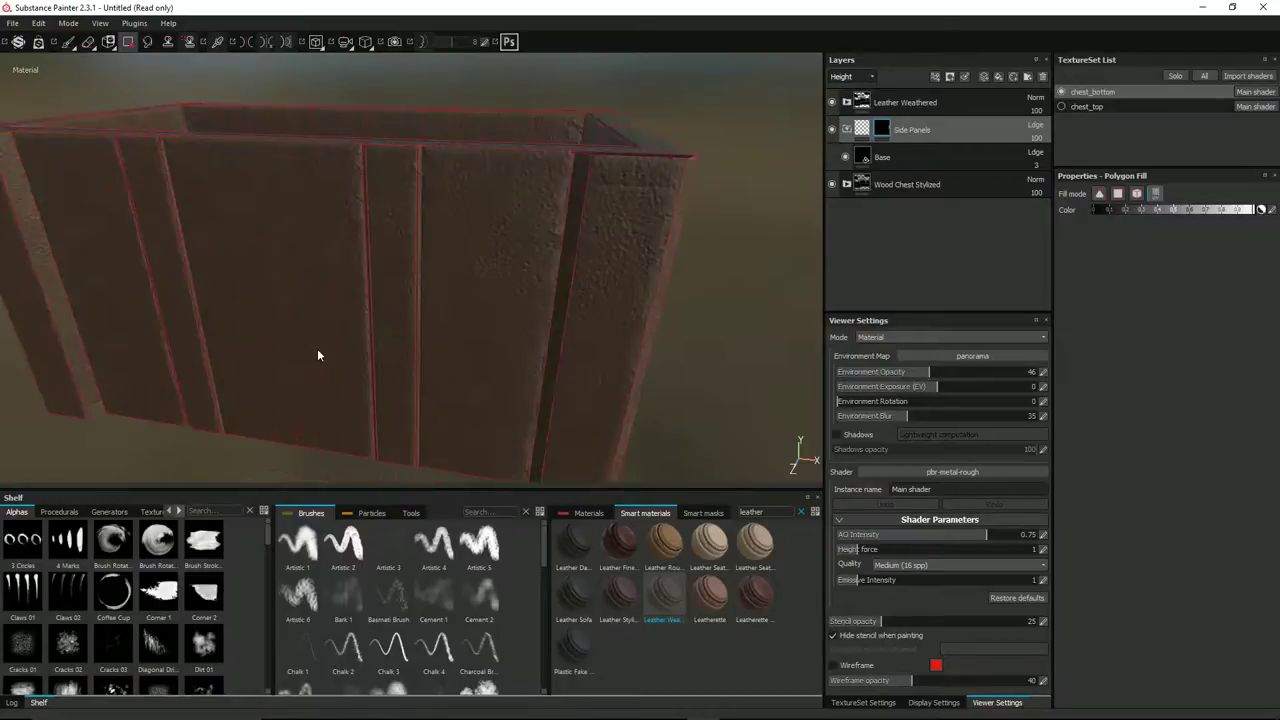
scroll(317, 348, "up", 3)
scroll(422, 230, "down", 5)
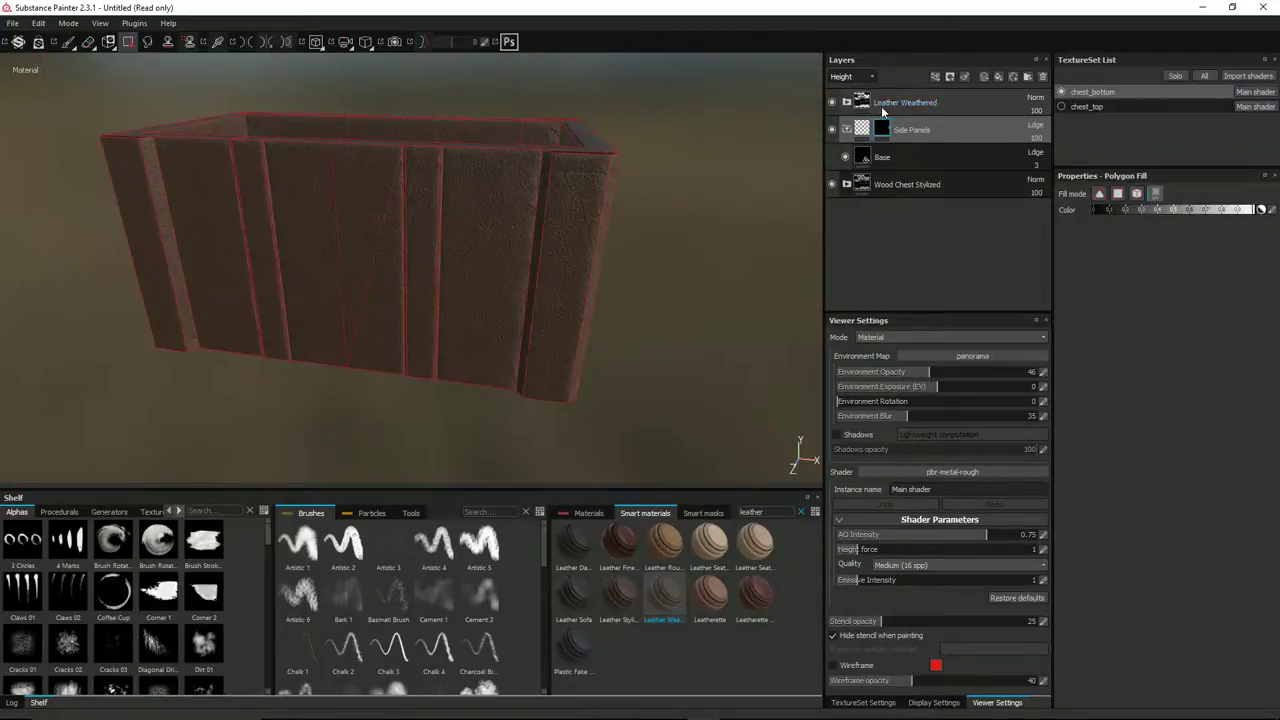
right_click(881, 106)
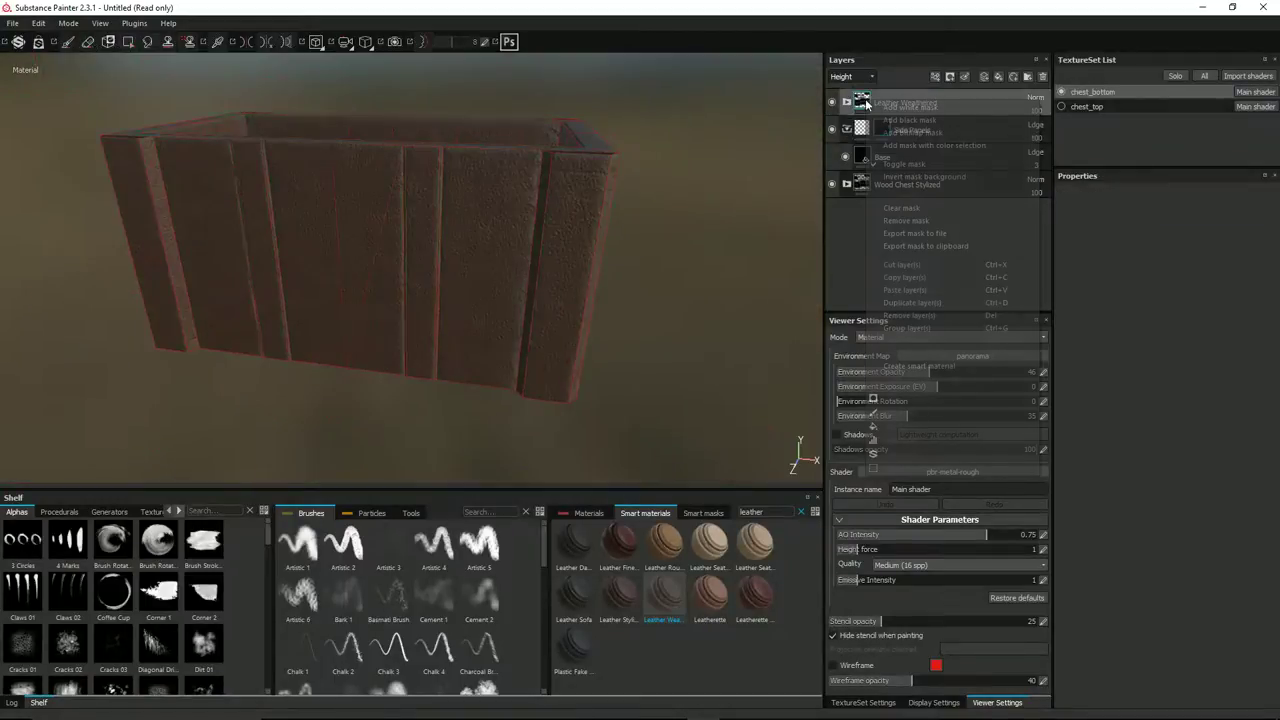
left_click(901, 118)
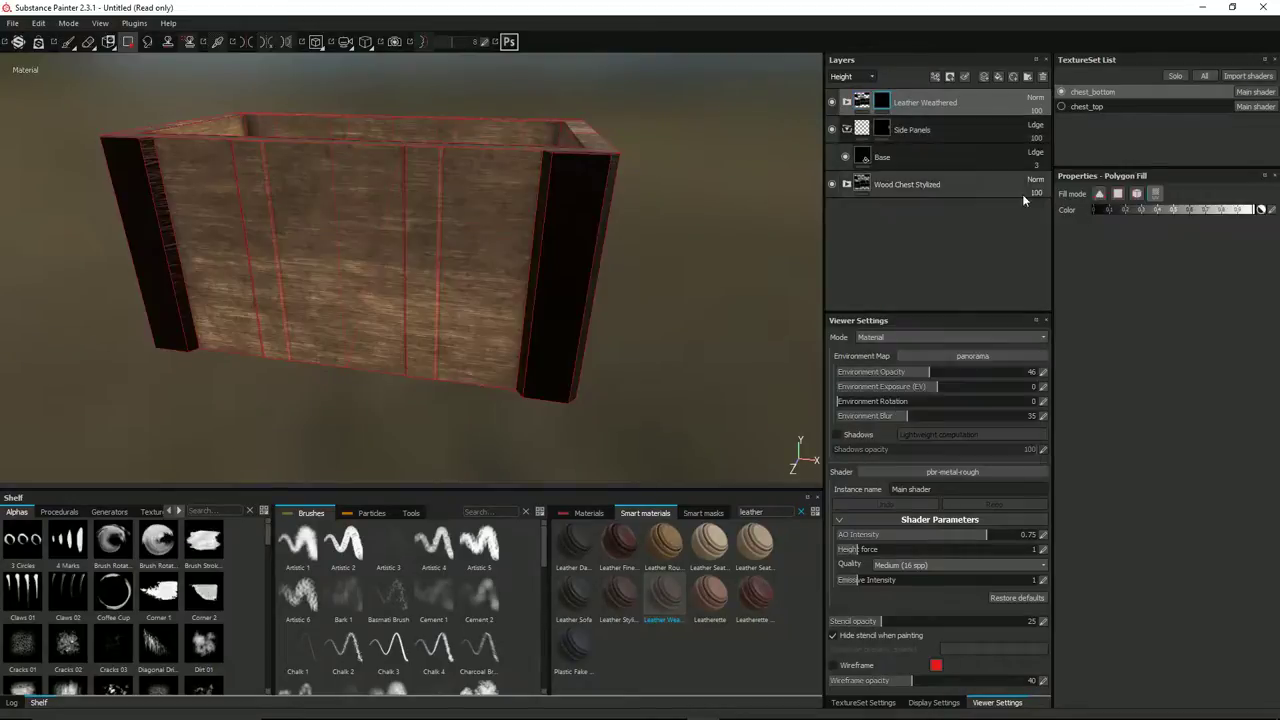
left_click(1136, 194)
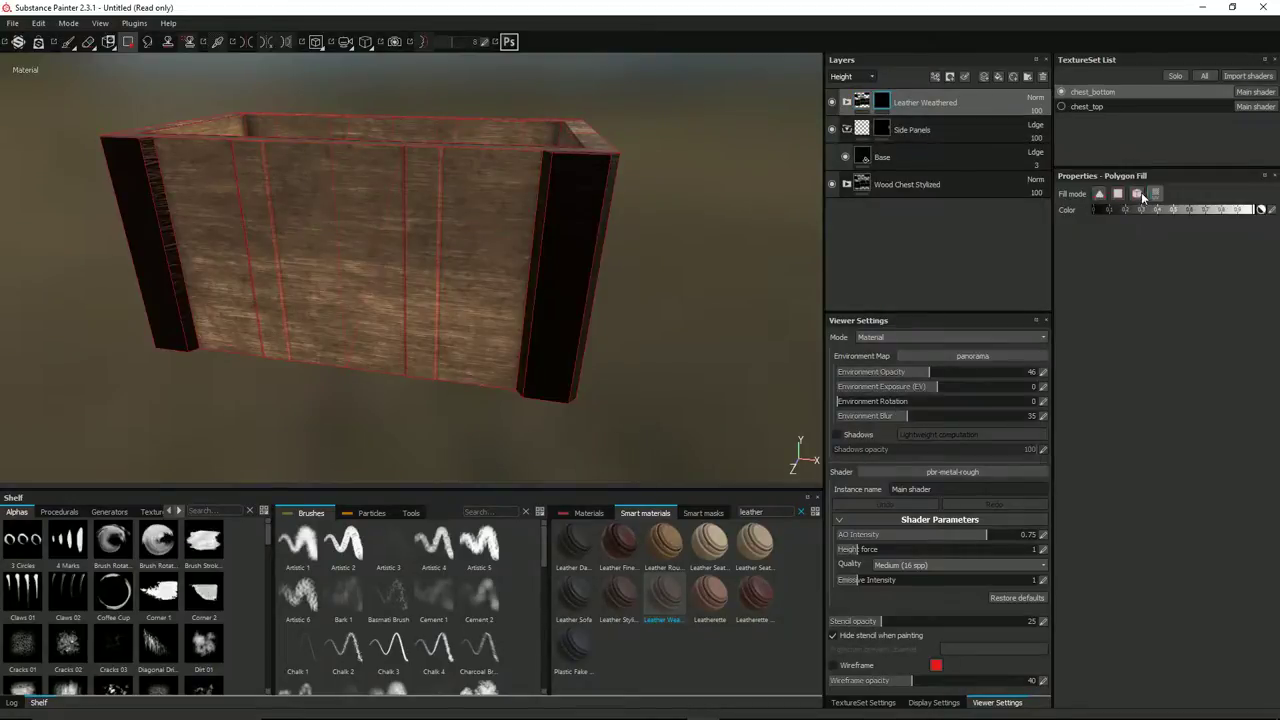
left_click(428, 234)
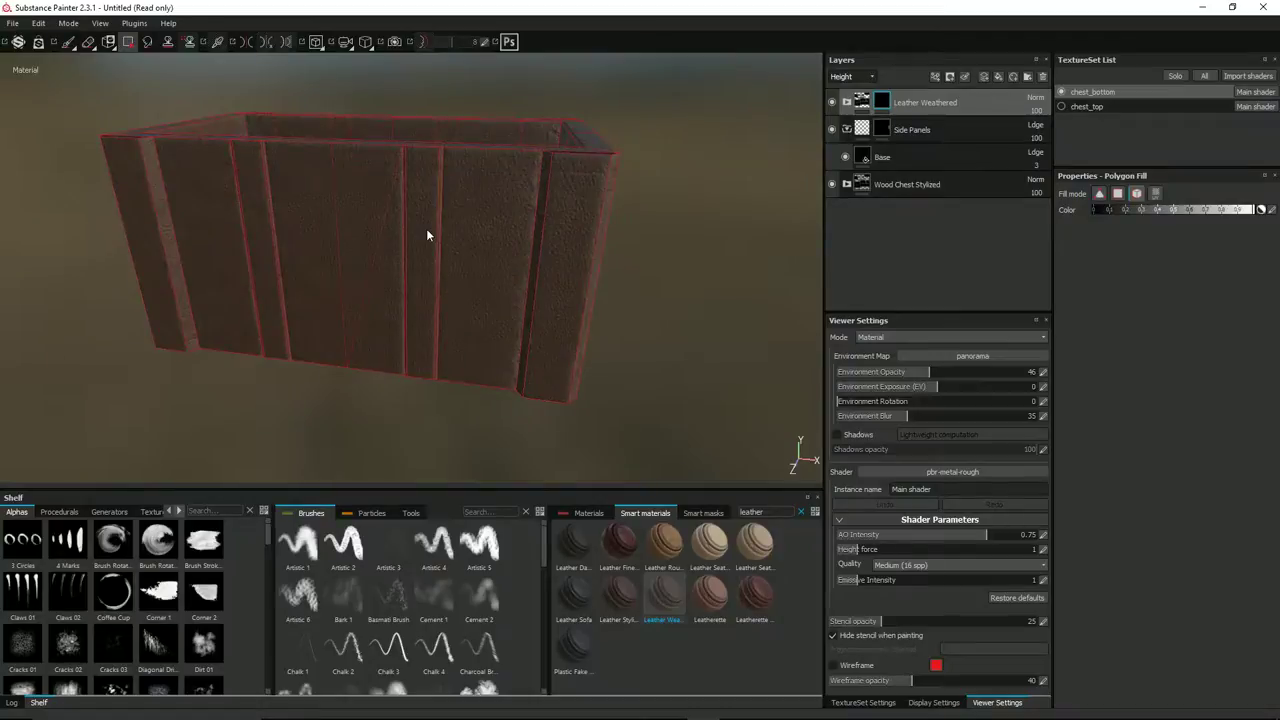
key("ctrl+z")
Fill the two straps on the chest's first long side, including their thin edges, in the Leather Weathered mask with quad Polygon Fill.
left_click(1119, 194)
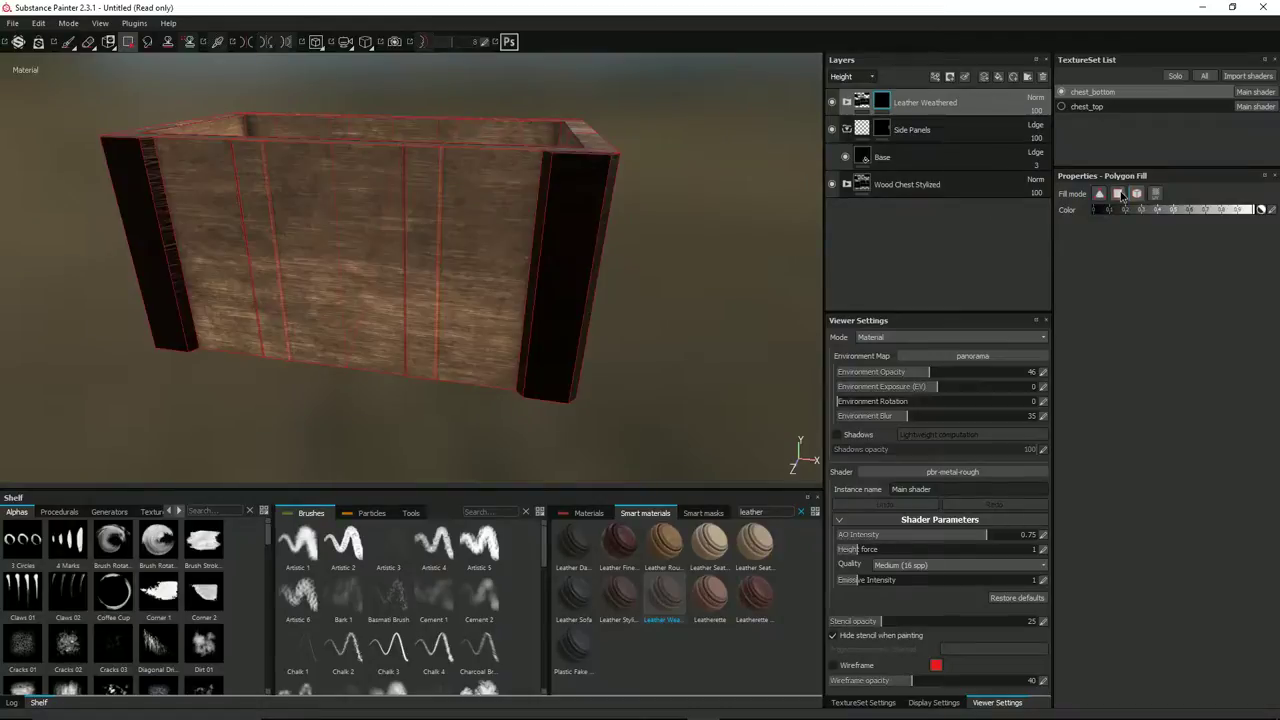
left_click(426, 196)
scroll(434, 222, "up", 5)
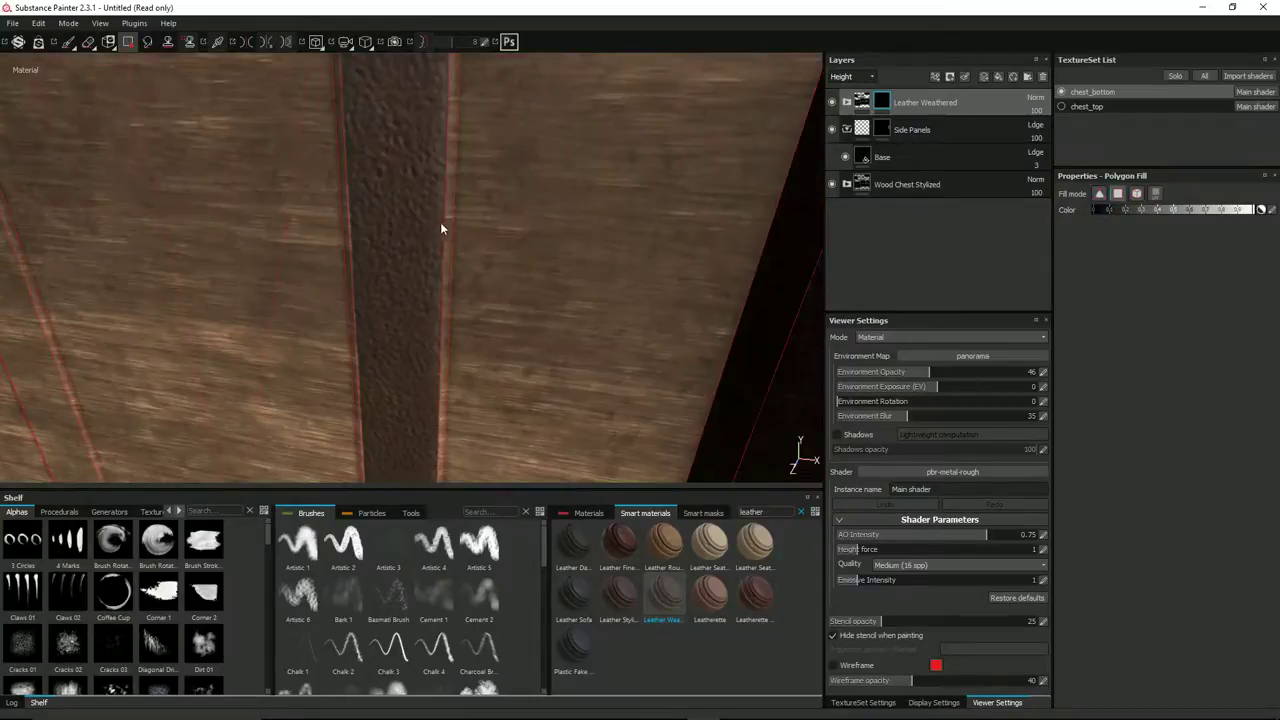
left_click(446, 222)
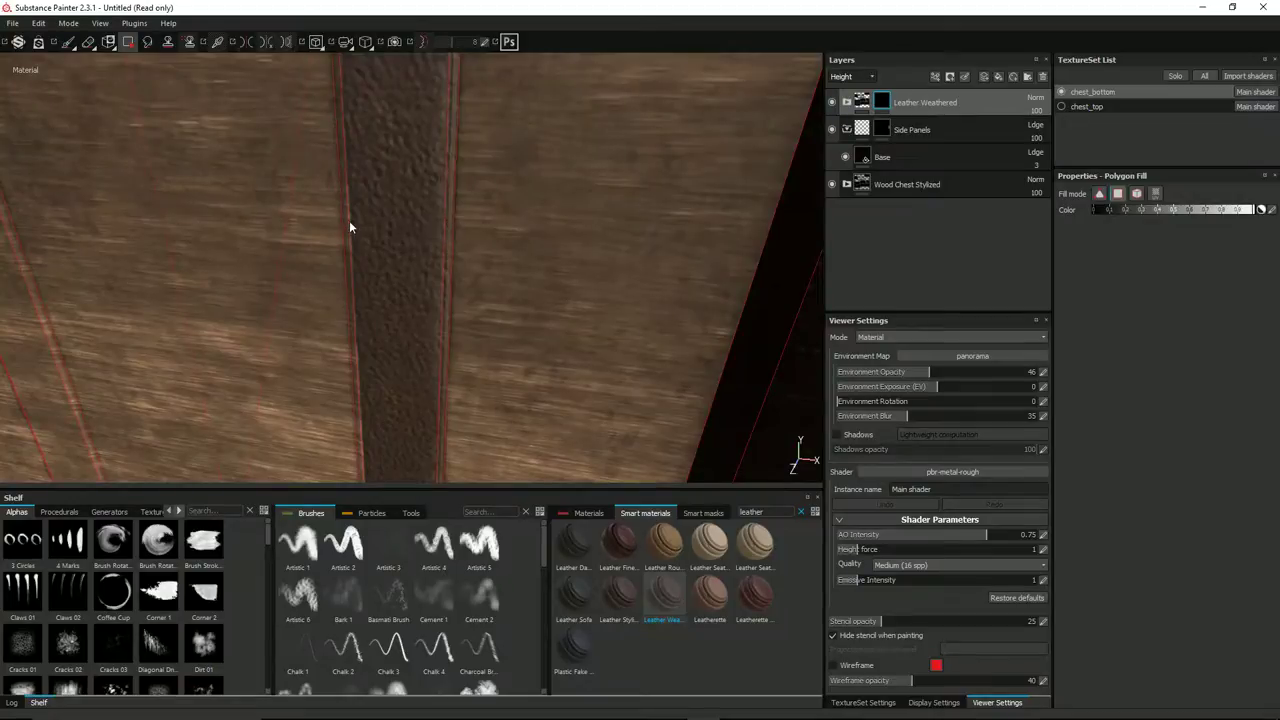
left_click(346, 226)
scroll(347, 230, "down", 5)
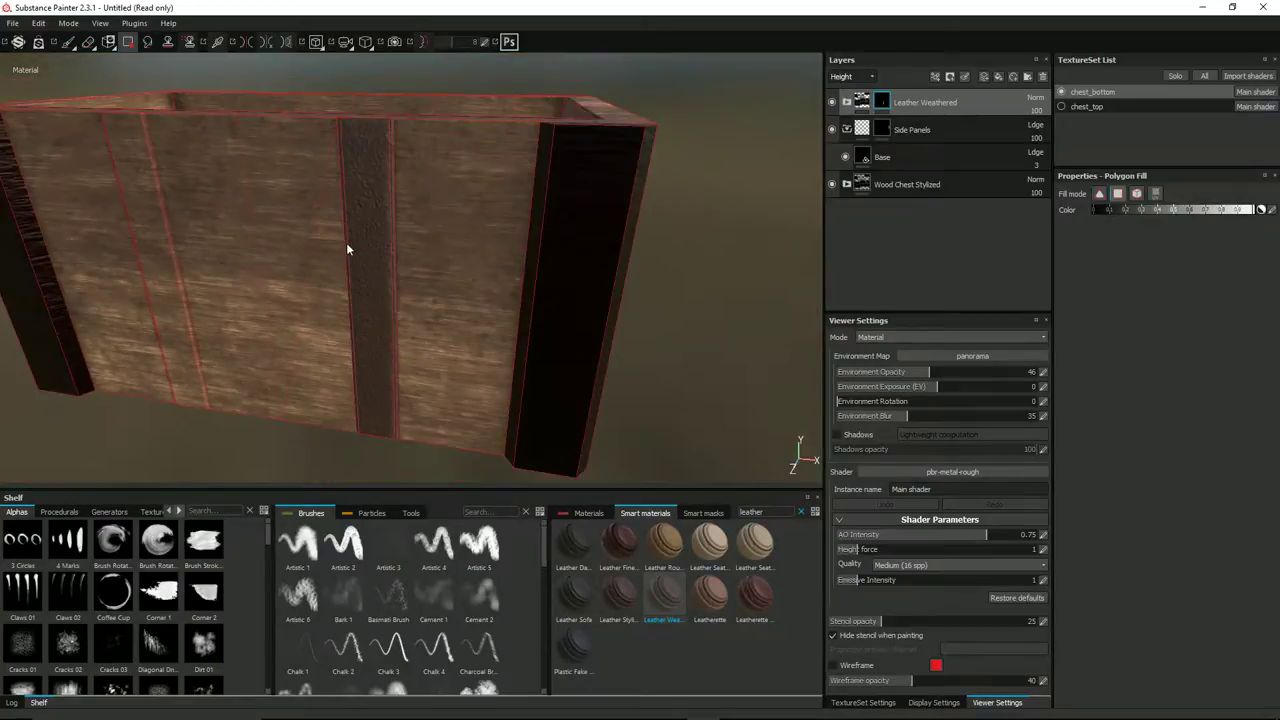
left_click(160, 282)
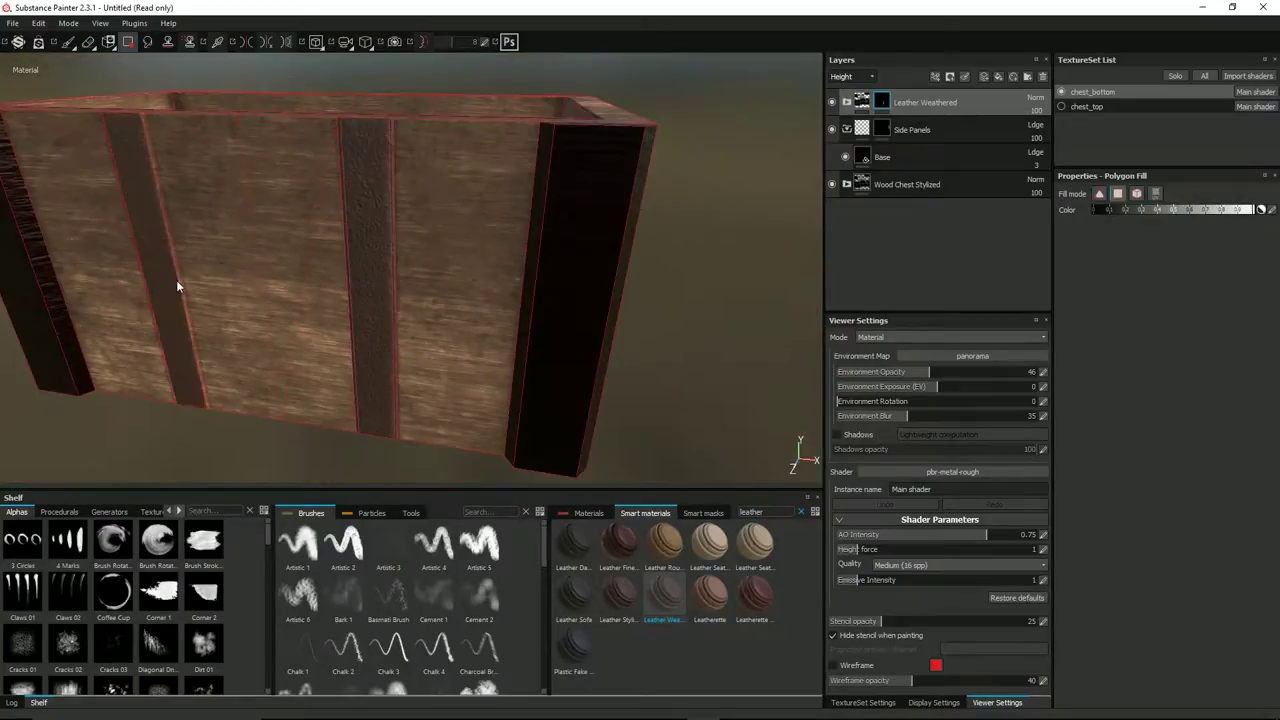
left_click(179, 286)
Fill the two straps and their edge faces on the chest's opposite long side in the Leather Weathered mask.
left_click_drag(137, 262, 349, 251, "alt")
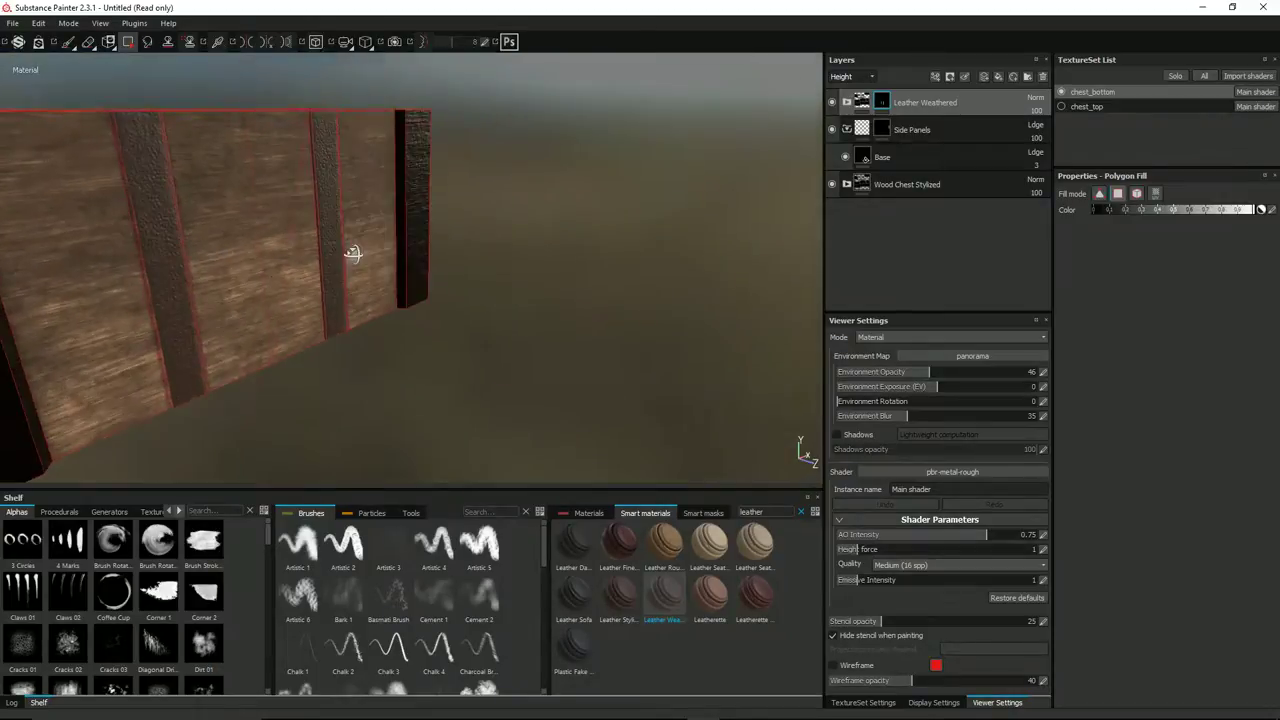
left_click_drag(144, 282, 470, 300, "alt")
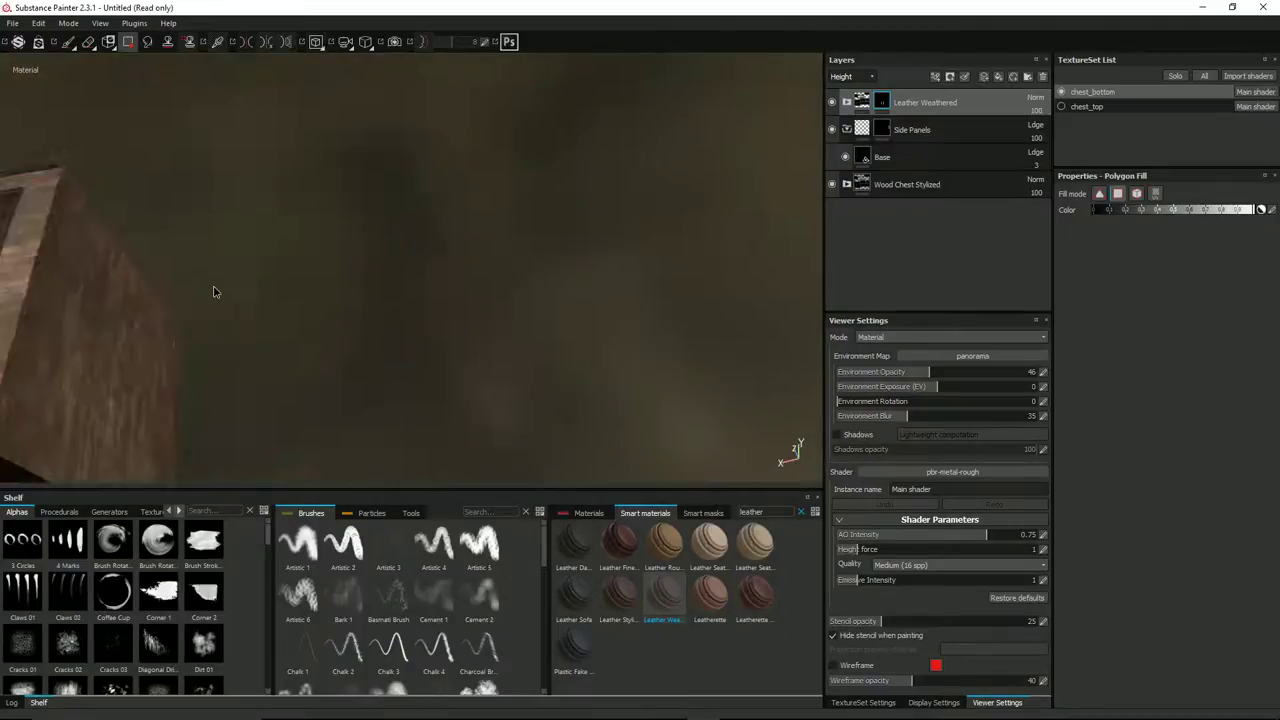
left_click_drag(201, 292, 656, 169, "alt")
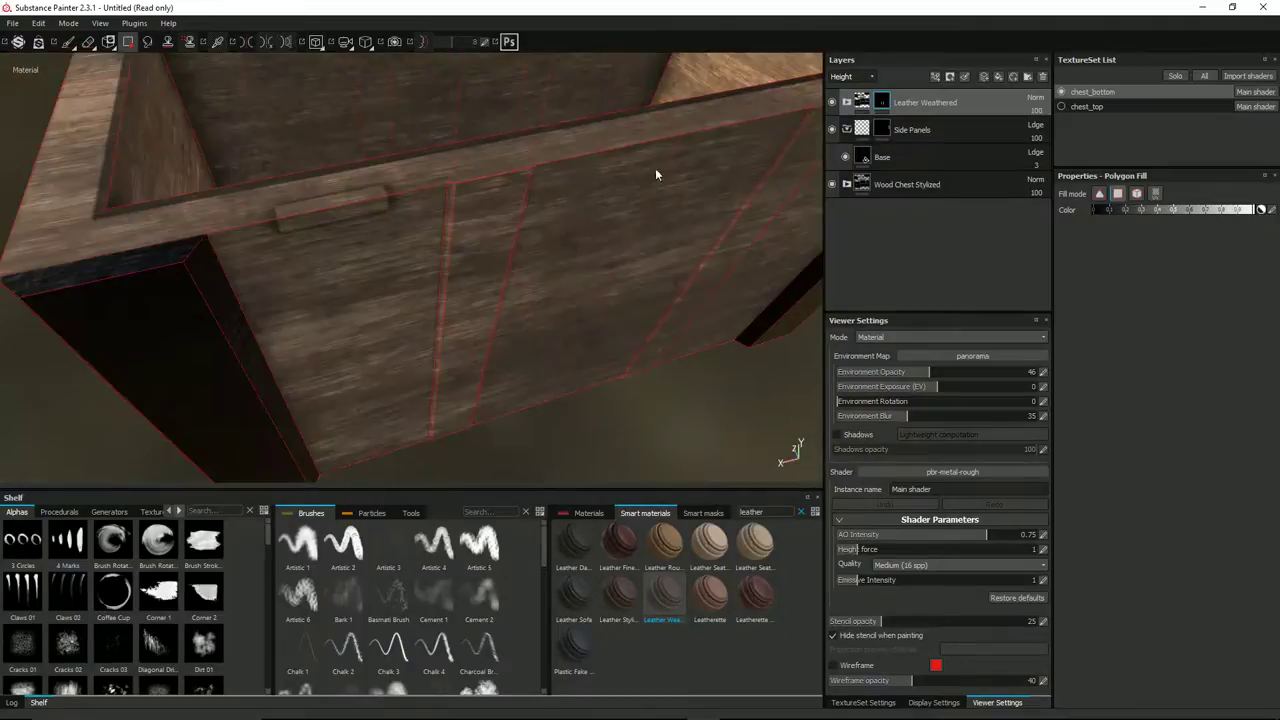
left_click(457, 271)
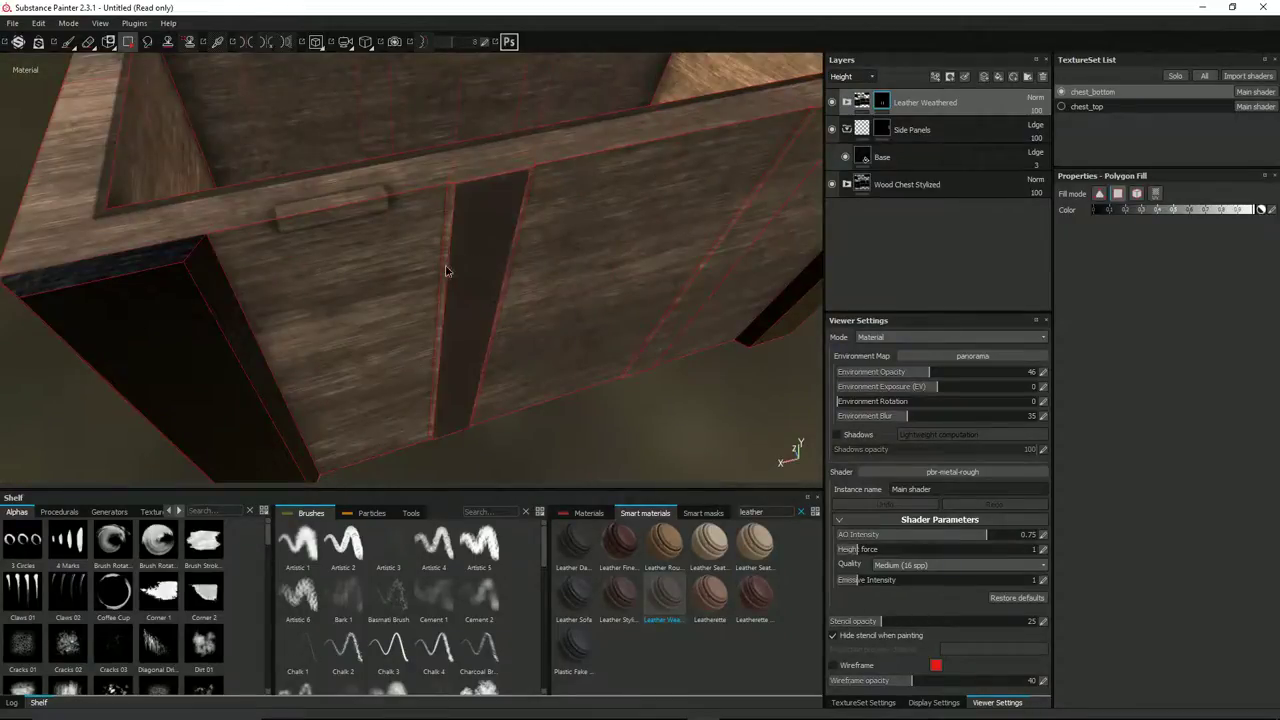
left_click_drag(535, 274, 484, 259, "alt")
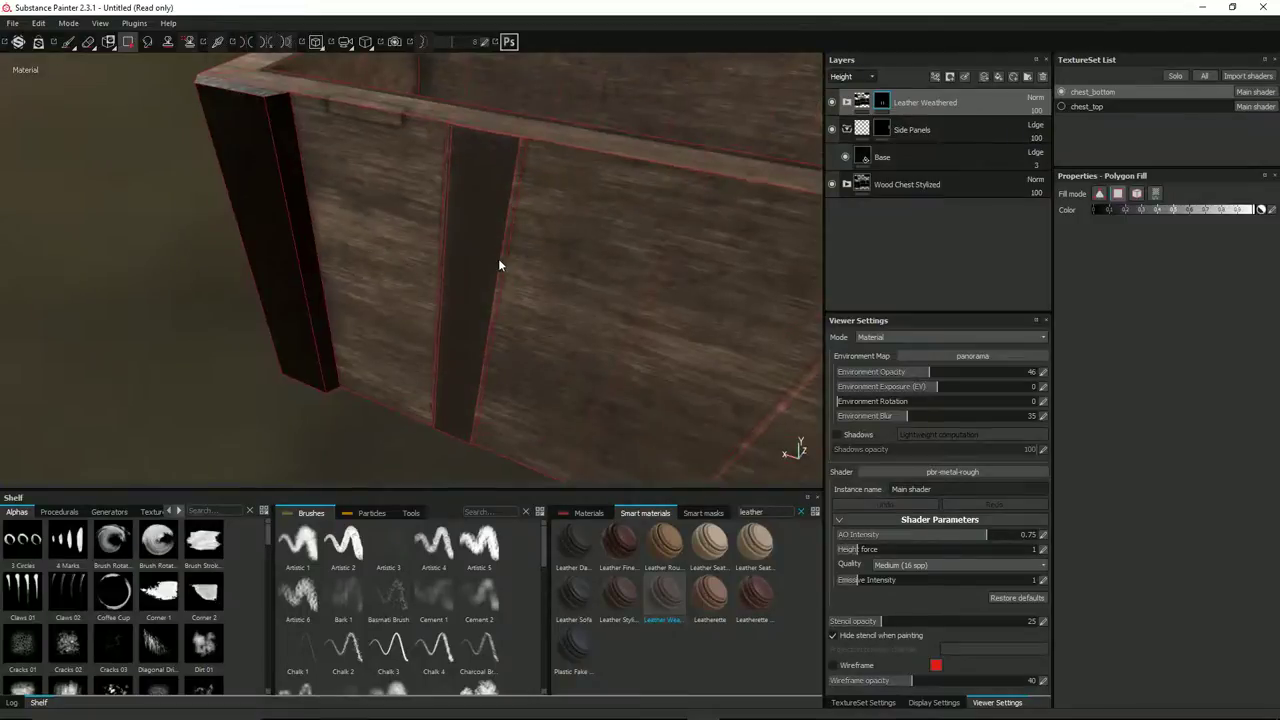
left_click(500, 260)
left_click_drag(671, 286, 334, 220, "alt")
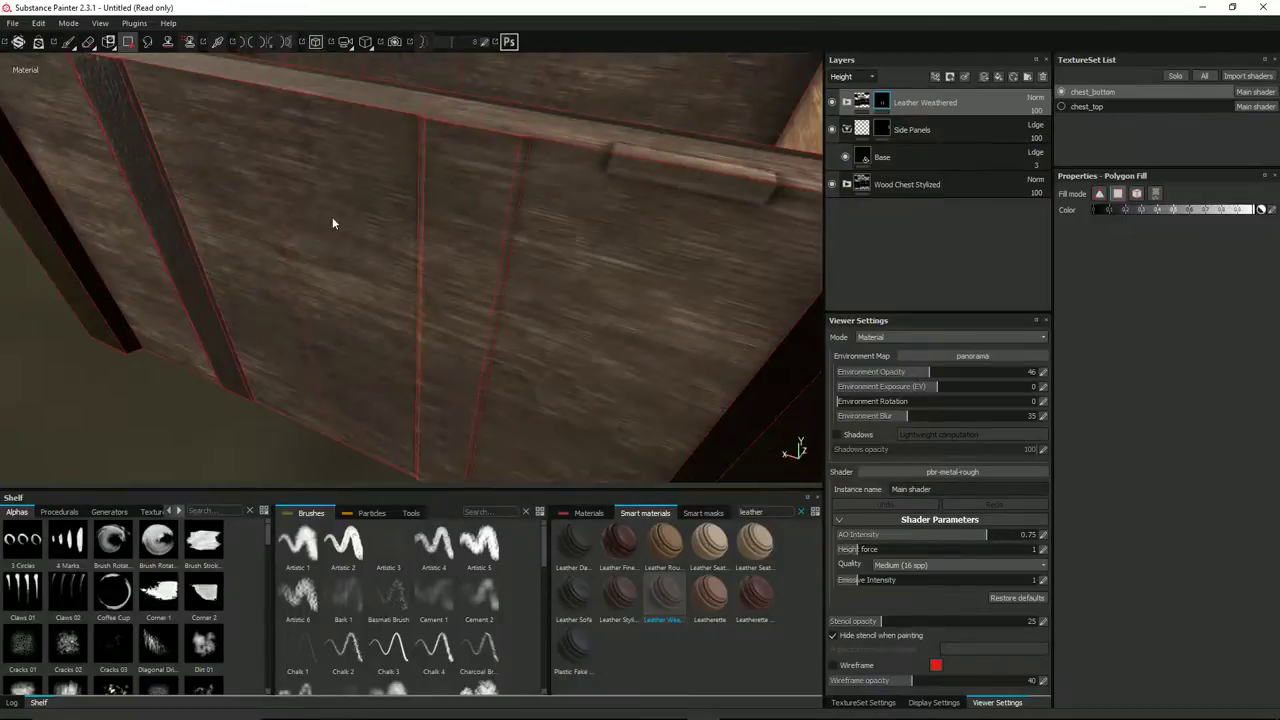
left_click(465, 259)
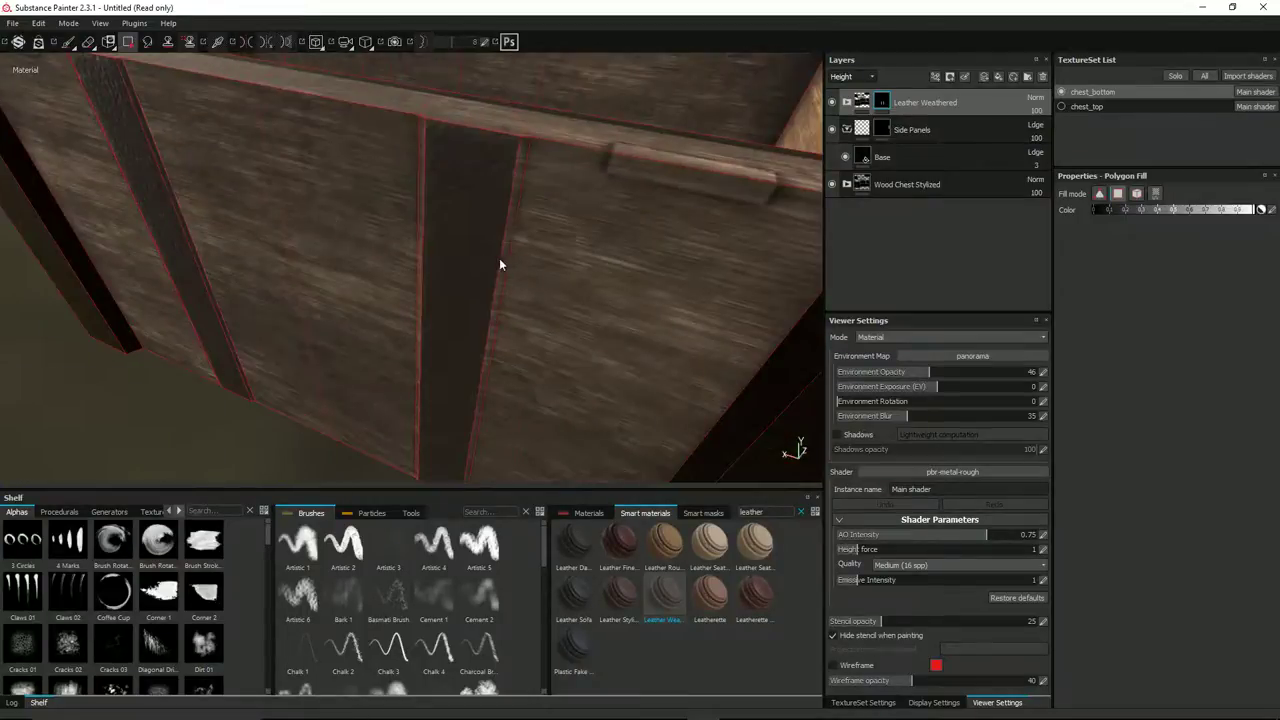
left_click(503, 260)
left_click(419, 244)
Examine the leather straps on the chest bottom from several angles and distances.
left_click_drag(419, 244, 493, 252, "alt")
left_click_drag(667, 212, 717, 249, "alt")
scroll(650, 210, "down", 5)
scroll(620, 225, "up", 4)
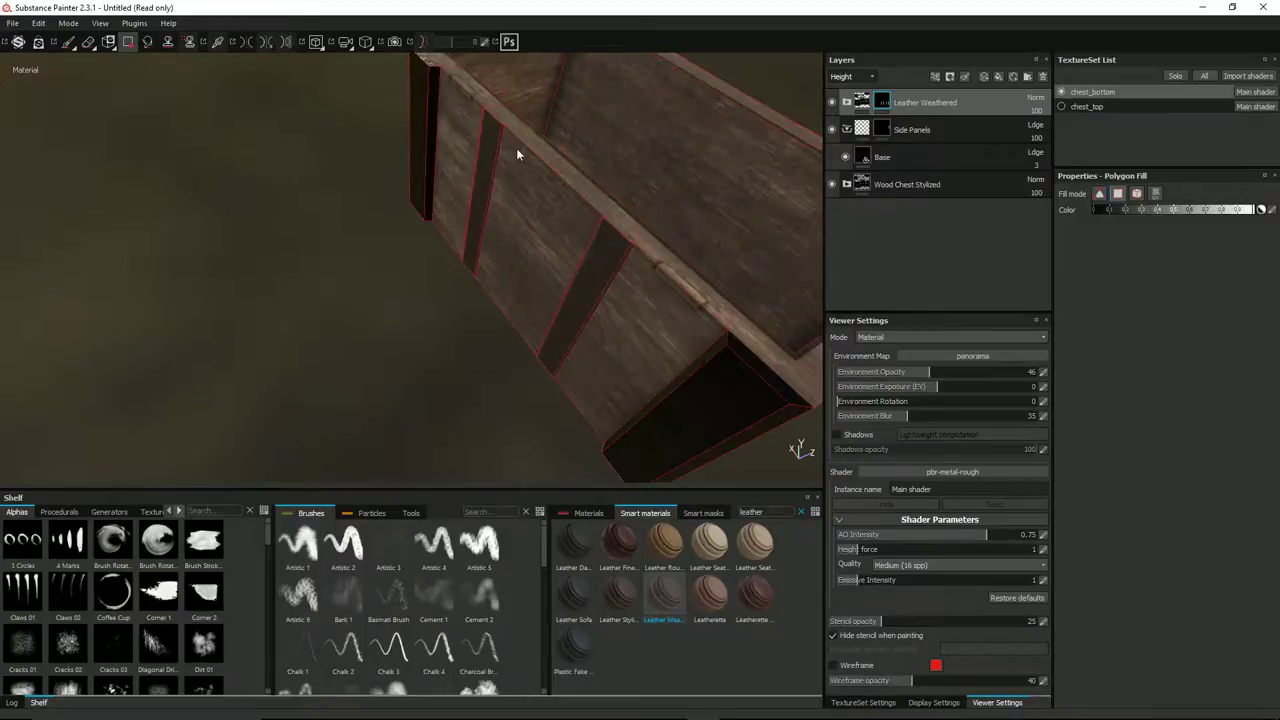
scroll(628, 258, "down", 2)
scroll(628, 258, "up", 3)
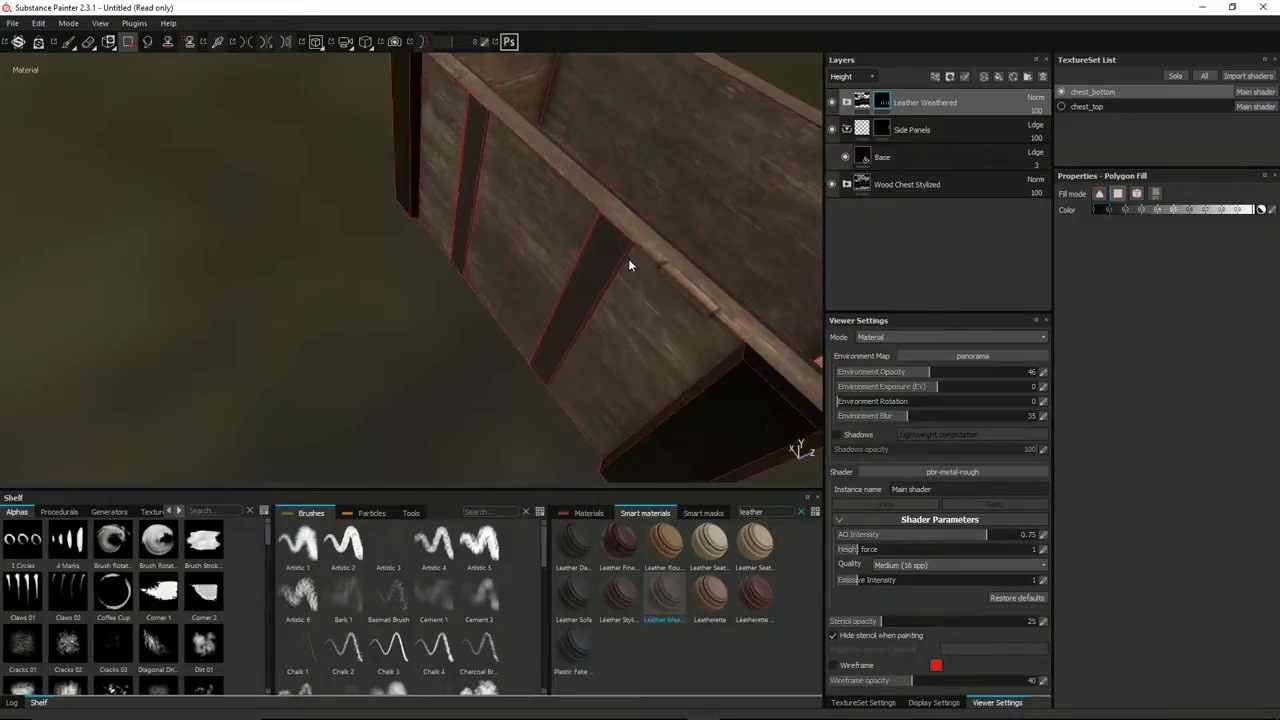
scroll(628, 258, "down", 4)
scroll(628, 258, "up", 2)
scroll(628, 258, "down", 1)
left_click_drag(628, 265, 740, 232, "alt")
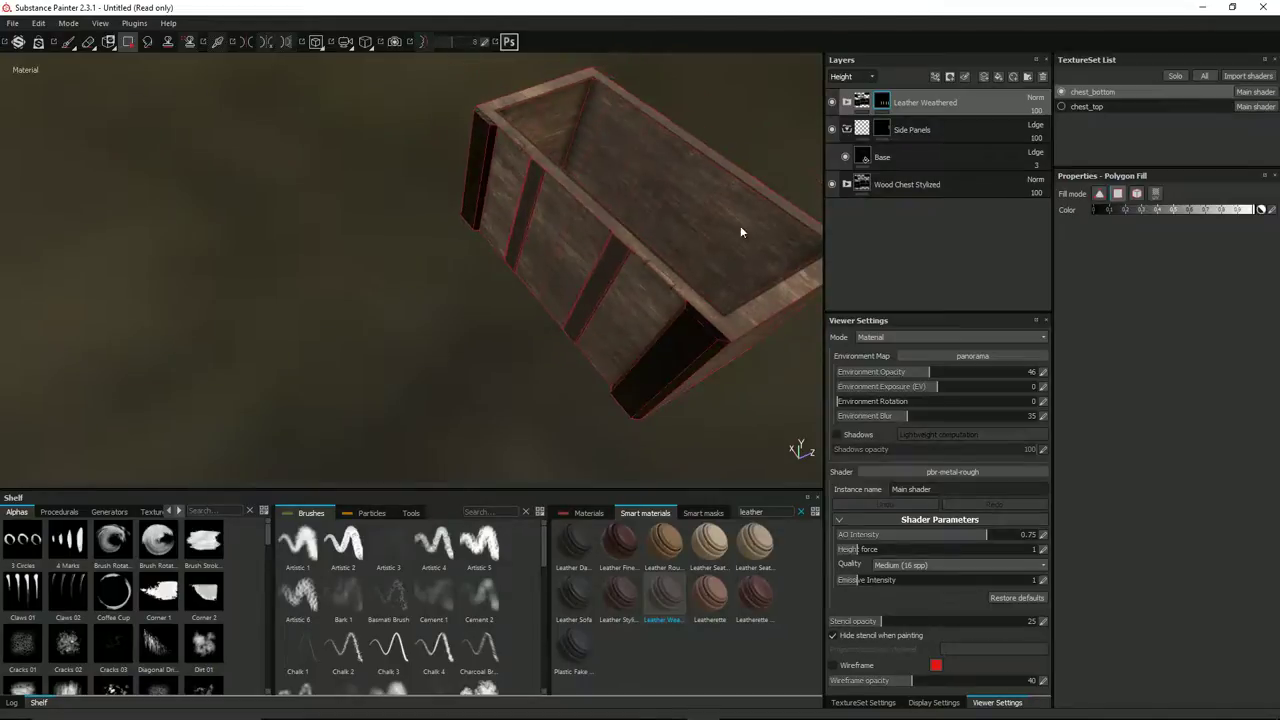
left_click(1080, 107)
left_click(1061, 107)
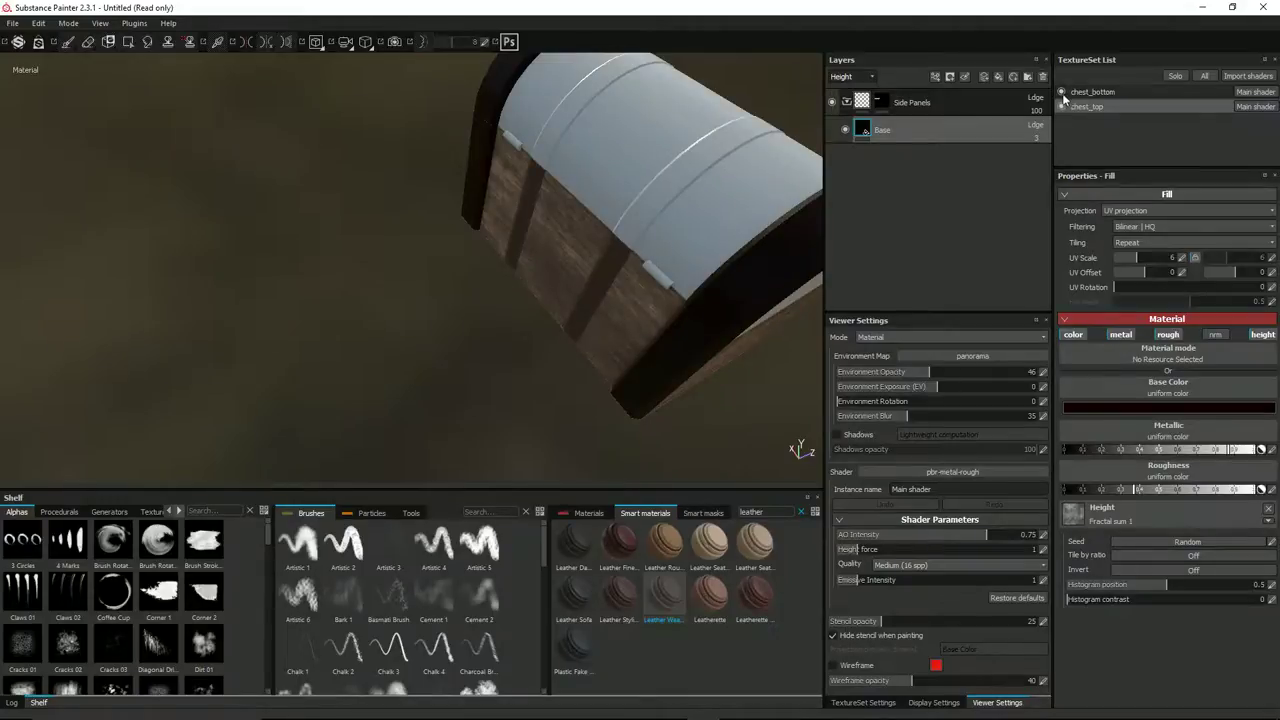
left_click(1062, 106)
scroll(697, 254, "up", 3)
left_click_drag(697, 257, 721, 206, "alt")
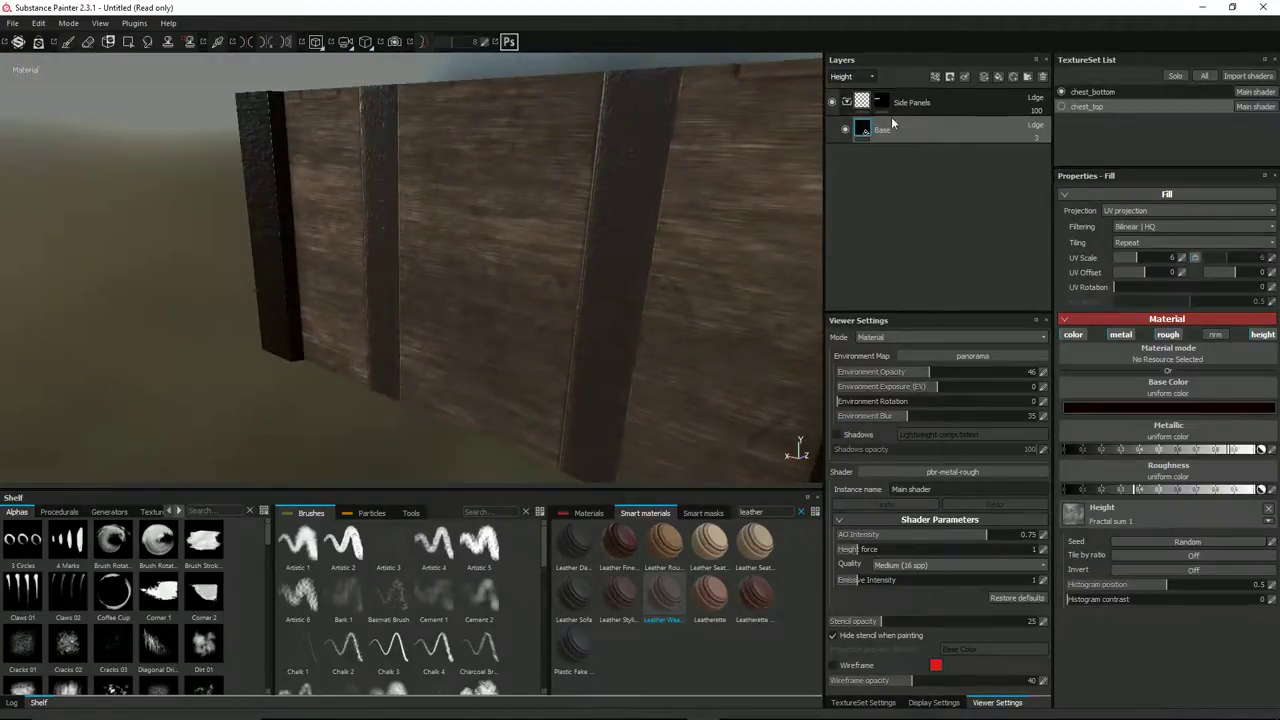
left_click(1116, 92)
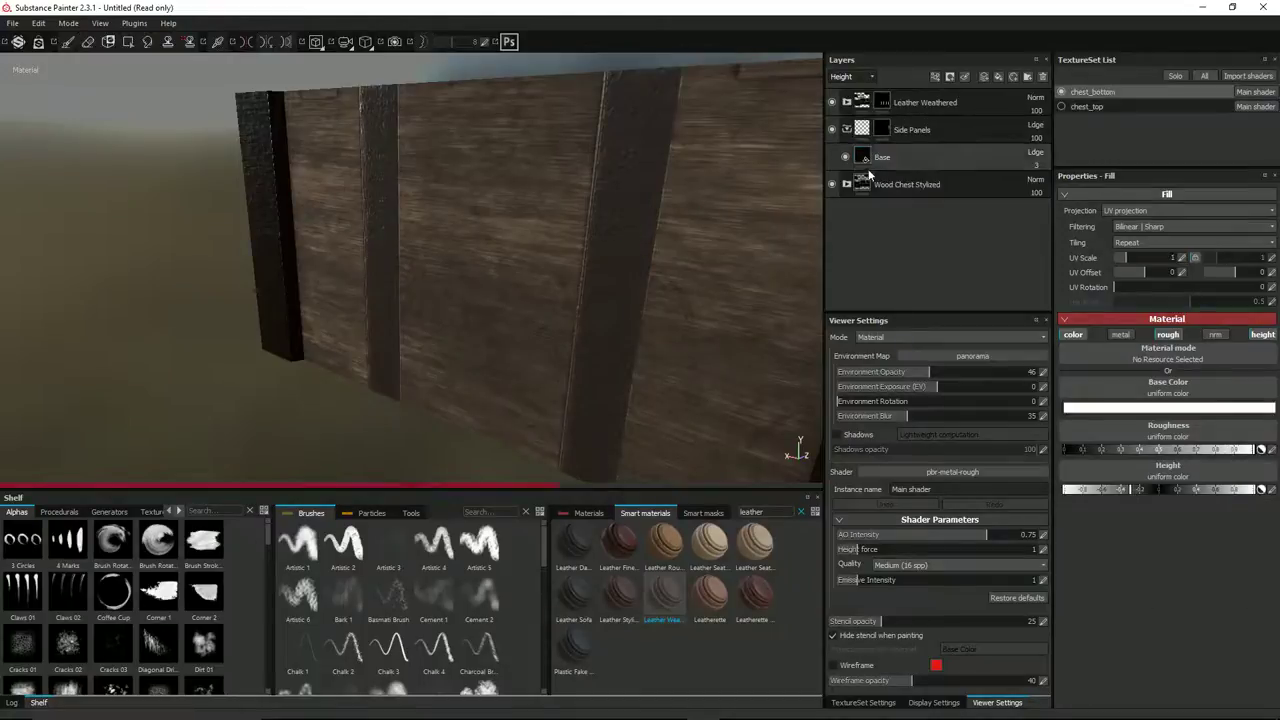
Set the UV Scale of the Leather fill layer inside Leather Weathered to 10.
left_click_drag(554, 191, 544, 157, "alt")
scroll(674, 234, "up", 3)
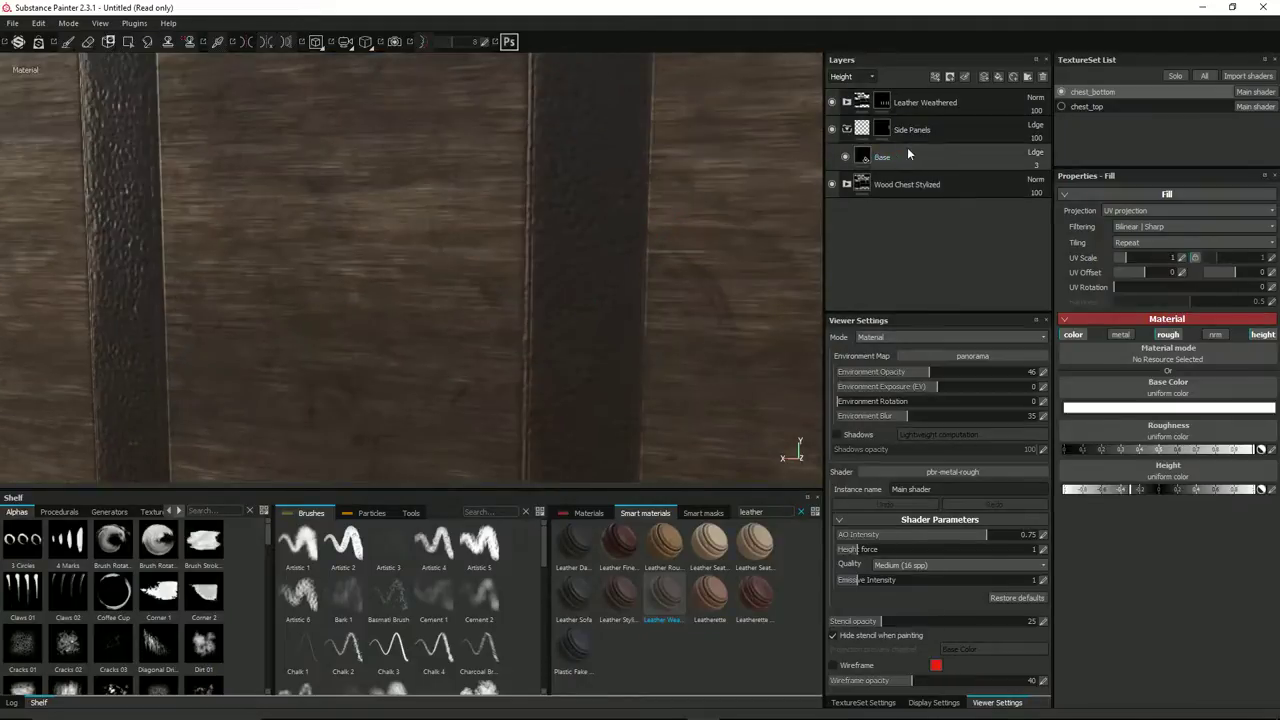
left_click(883, 103)
left_click(856, 104)
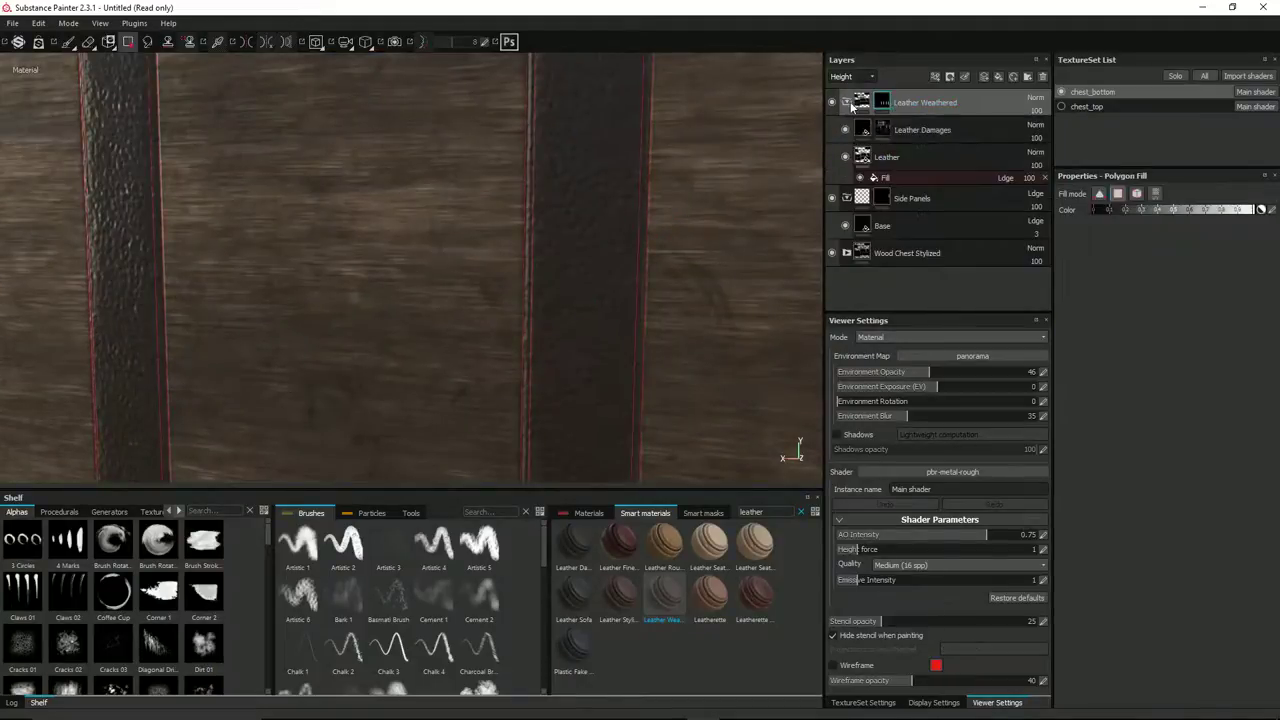
left_click(893, 159)
left_click(897, 162)
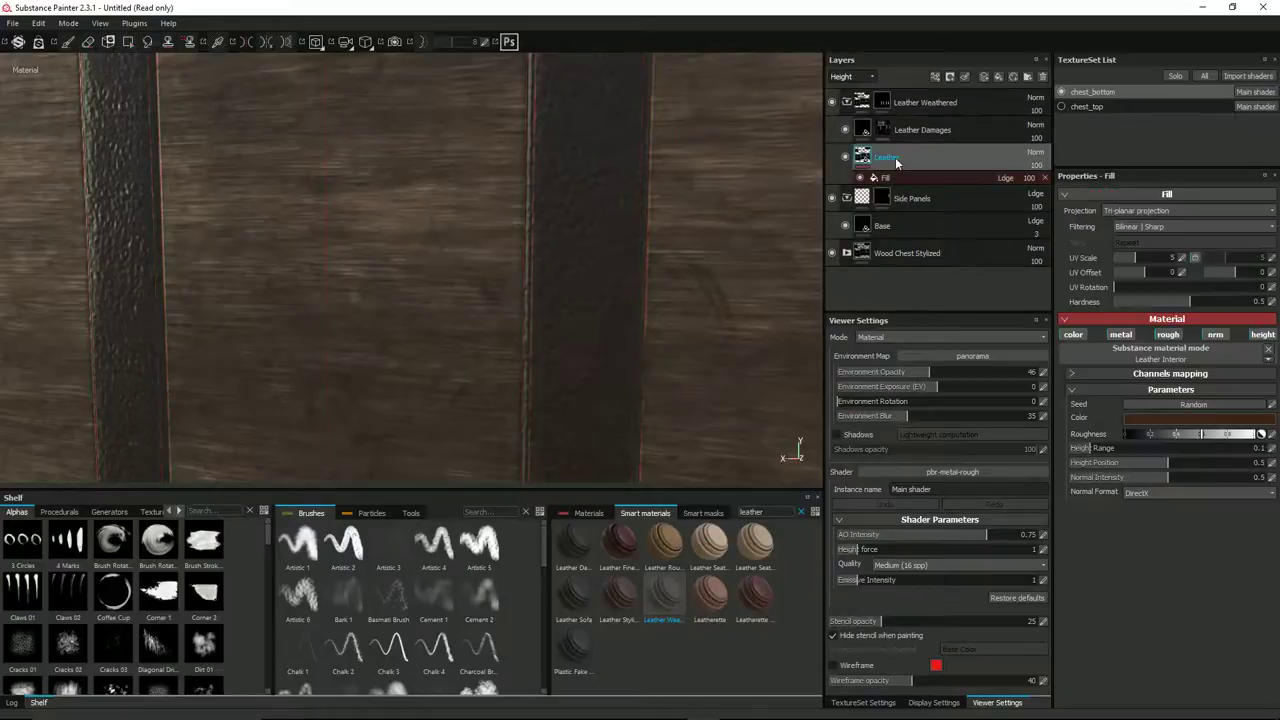
double_click(1175, 258)
type("10")
key("Return")
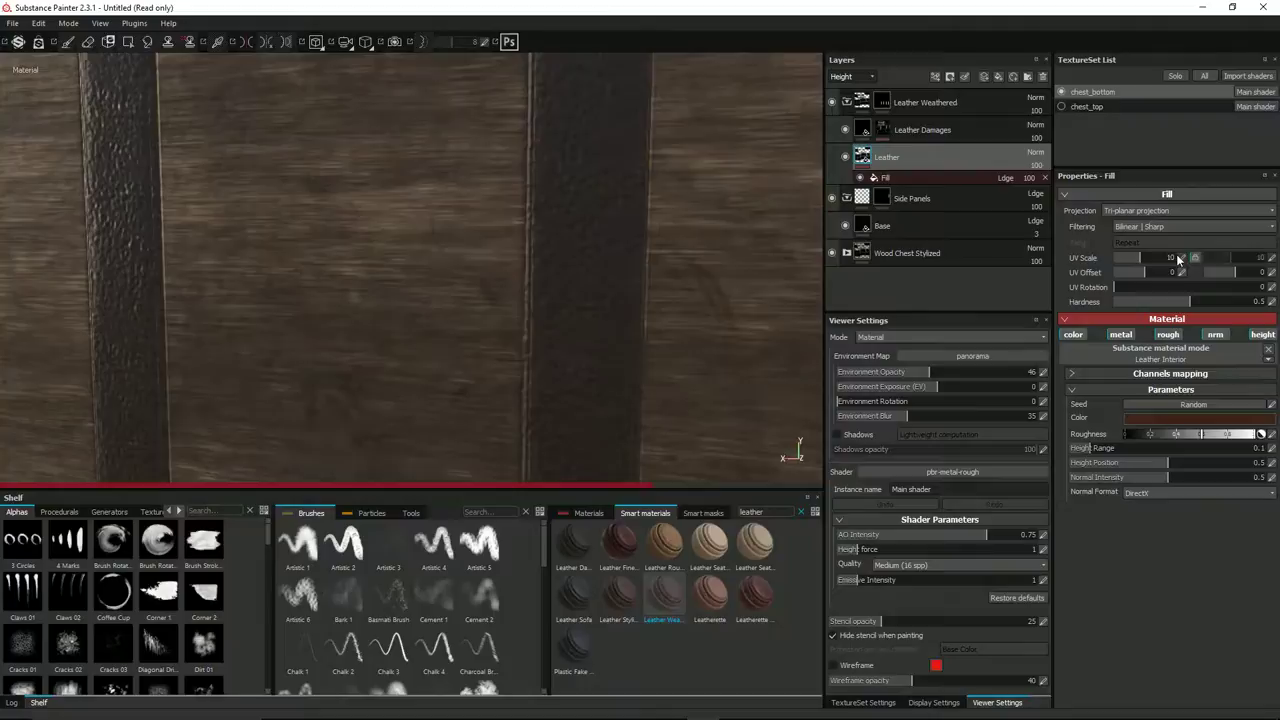
scroll(471, 234, "down", 3)
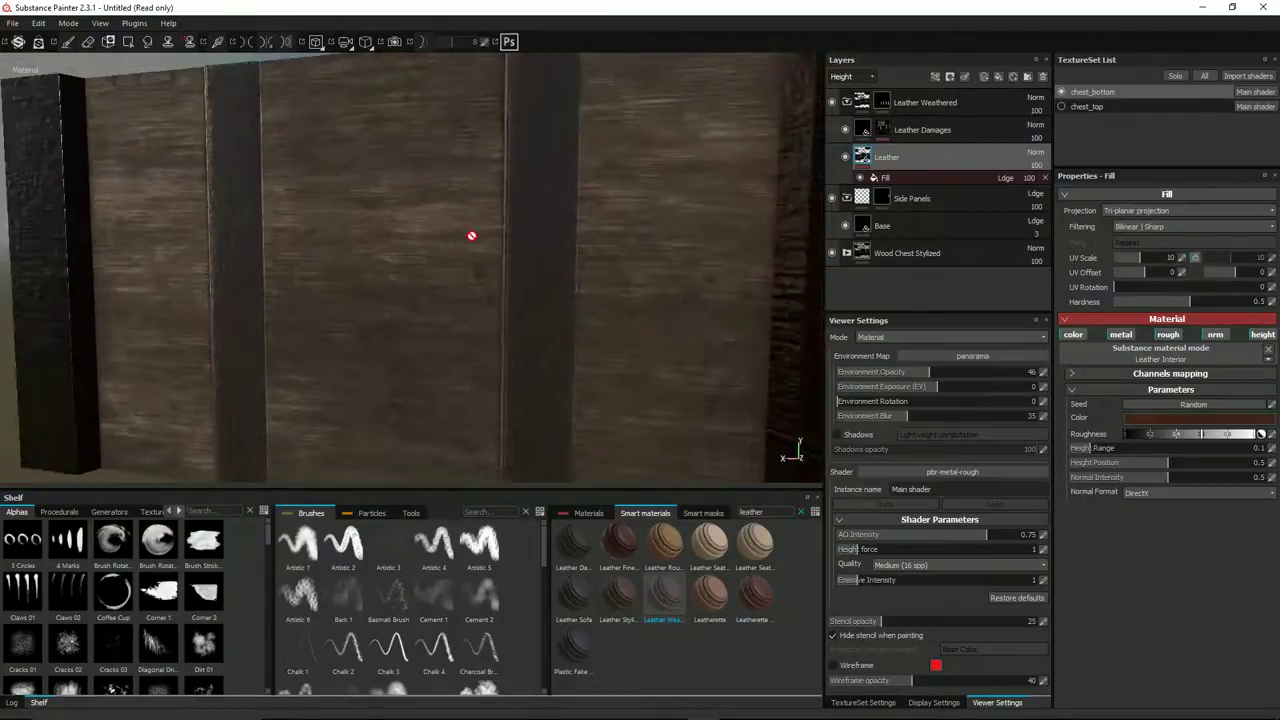
left_click_drag(471, 234, 519, 258, "alt")
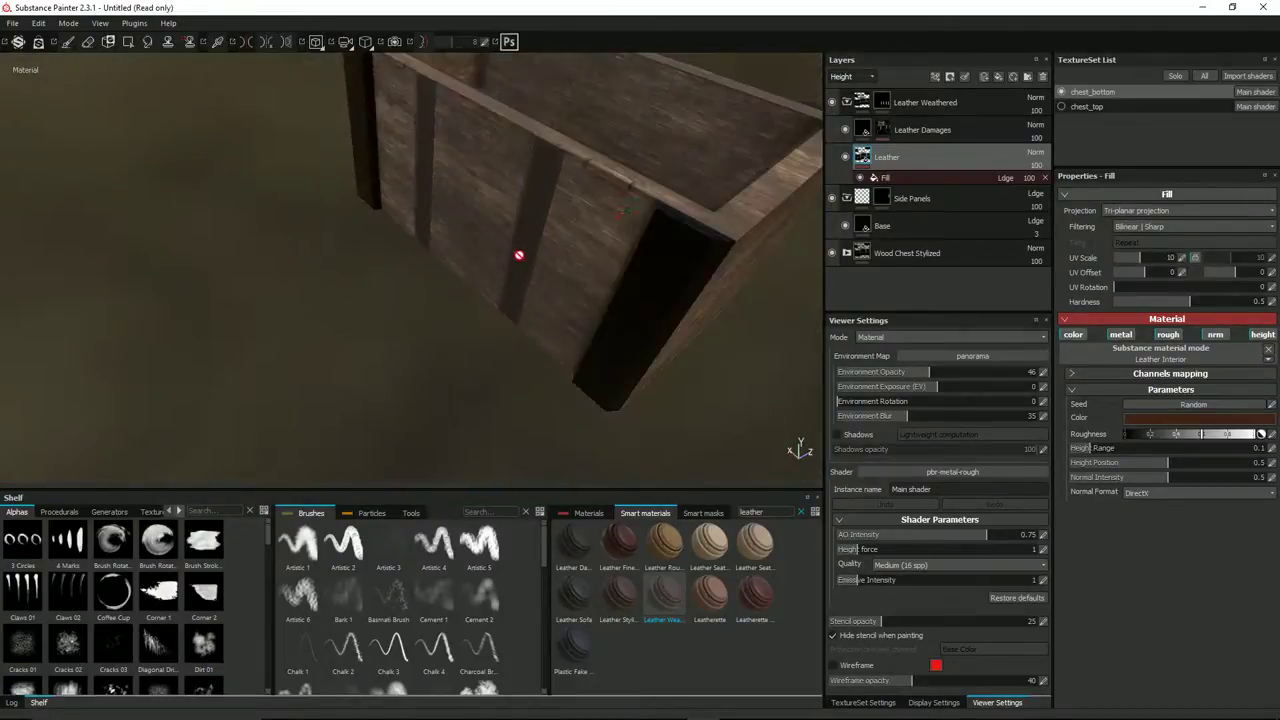
mouse_move(562, 202)
left_mouse_down("alt")
mouse_move(620, 157)
mouse_move(571, 194)
mouse_move(609, 186)
mouse_move(583, 189)
mouse_move(586, 200)
left_mouse_up("alt")
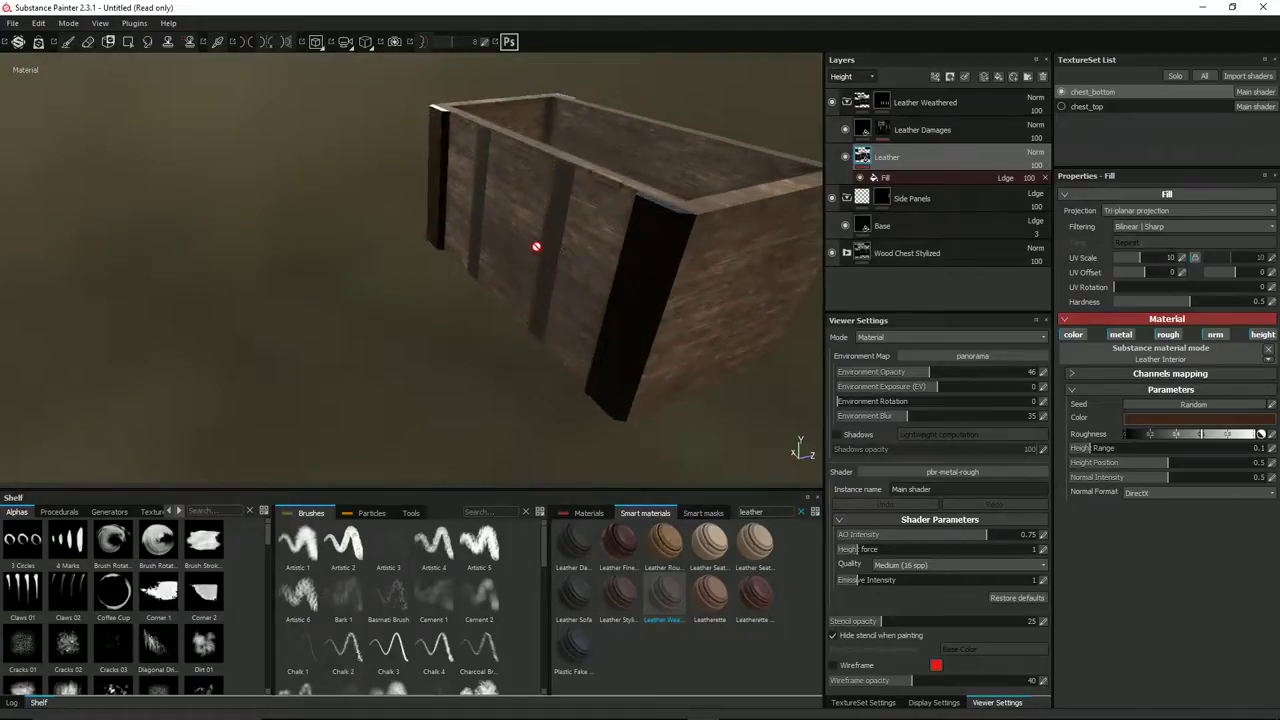
Collapse the Leather Weathered and Side Panels folders and copy the Wood Chest Stylized material of chest_bottom.
left_click(847, 102)
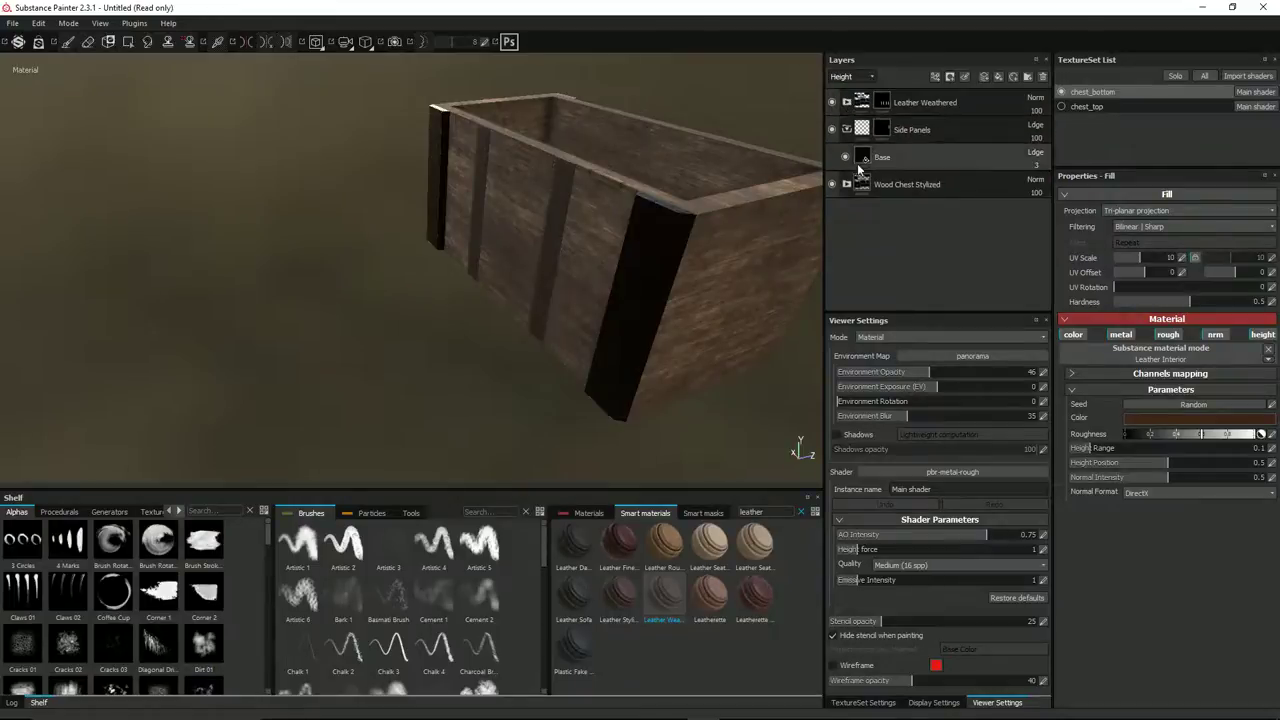
left_click(847, 129)
double_click(893, 160)
right_click(893, 161)
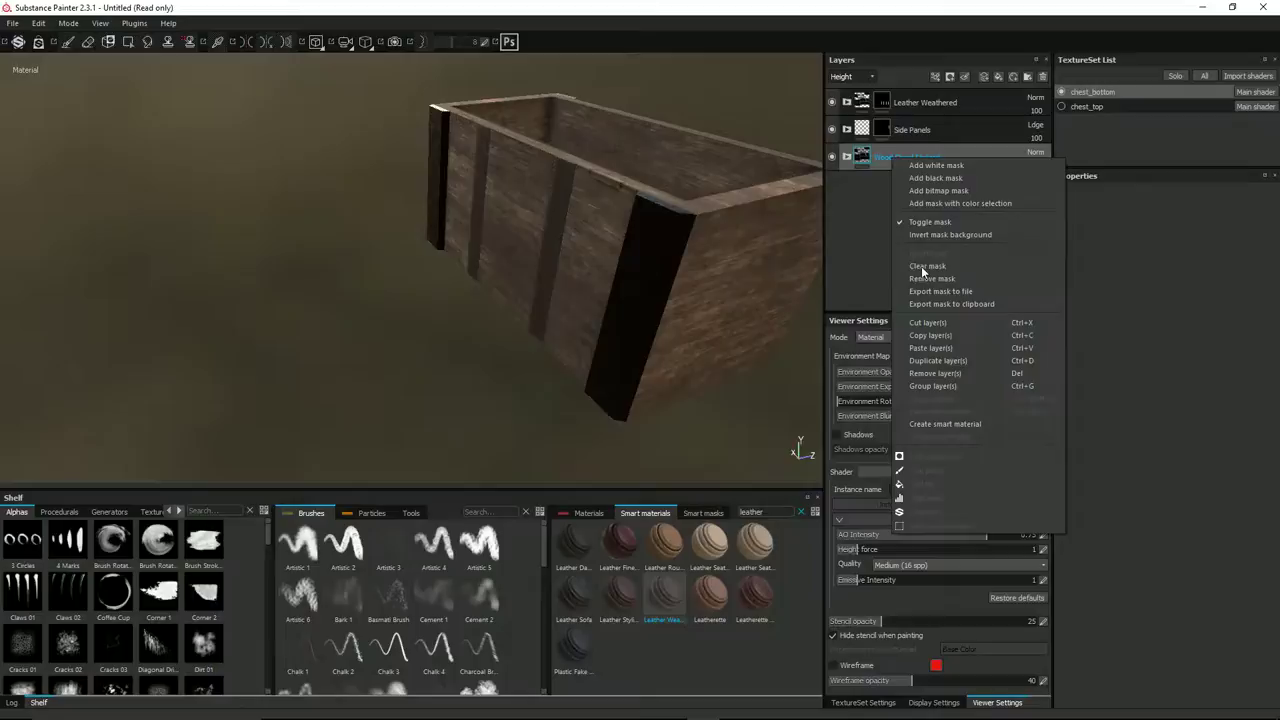
Paste Wood Chest Stylized into the chest_top layer stack and place it below the Side Panels folder.
left_click(1061, 105)
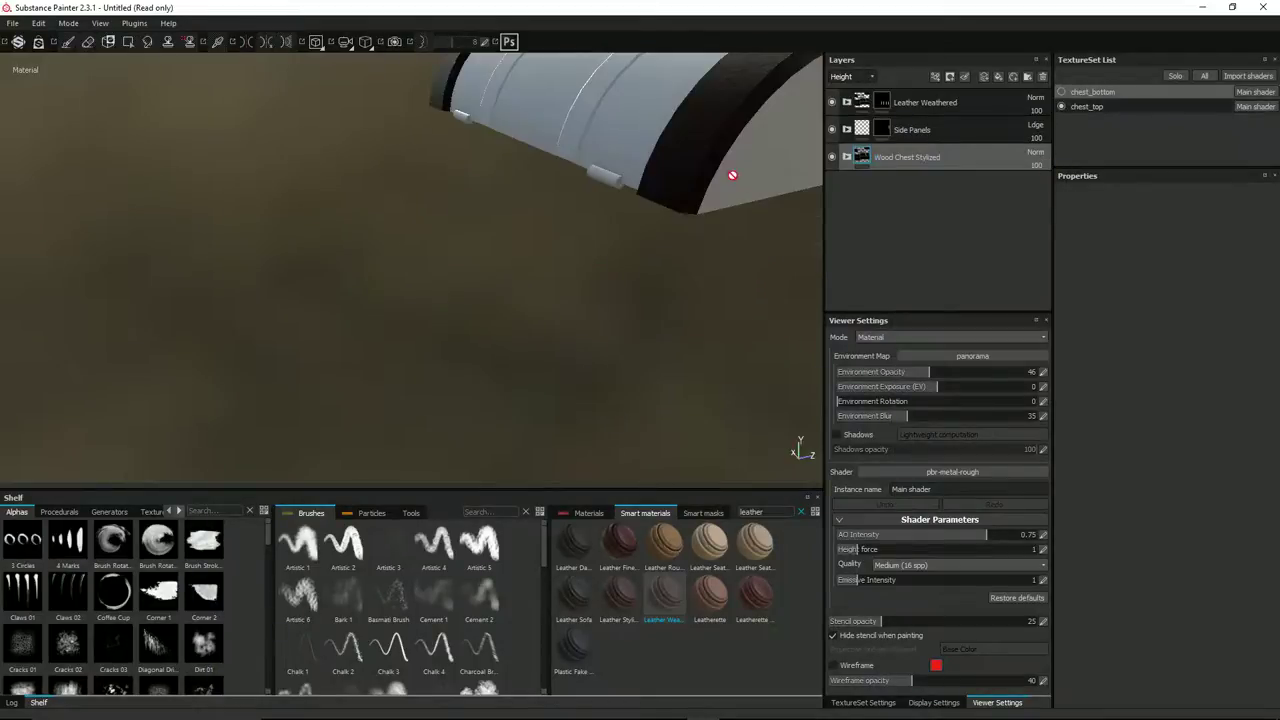
left_click(1083, 108)
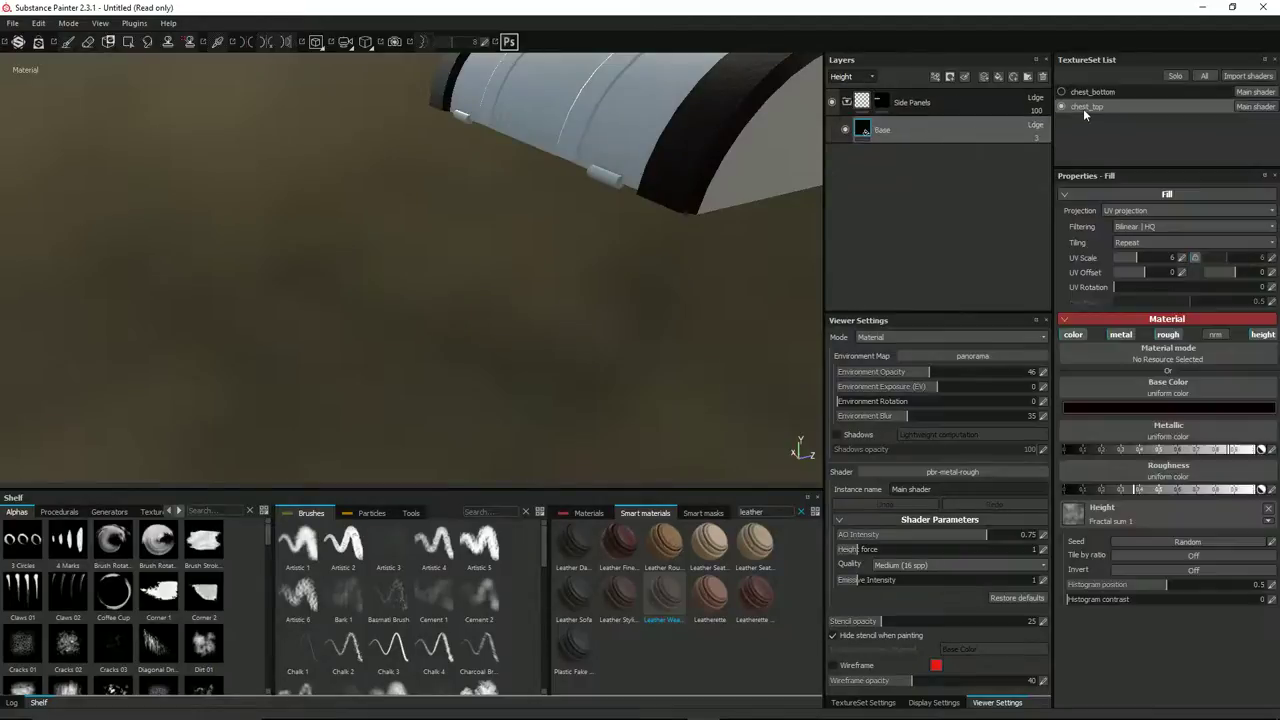
right_click(929, 198)
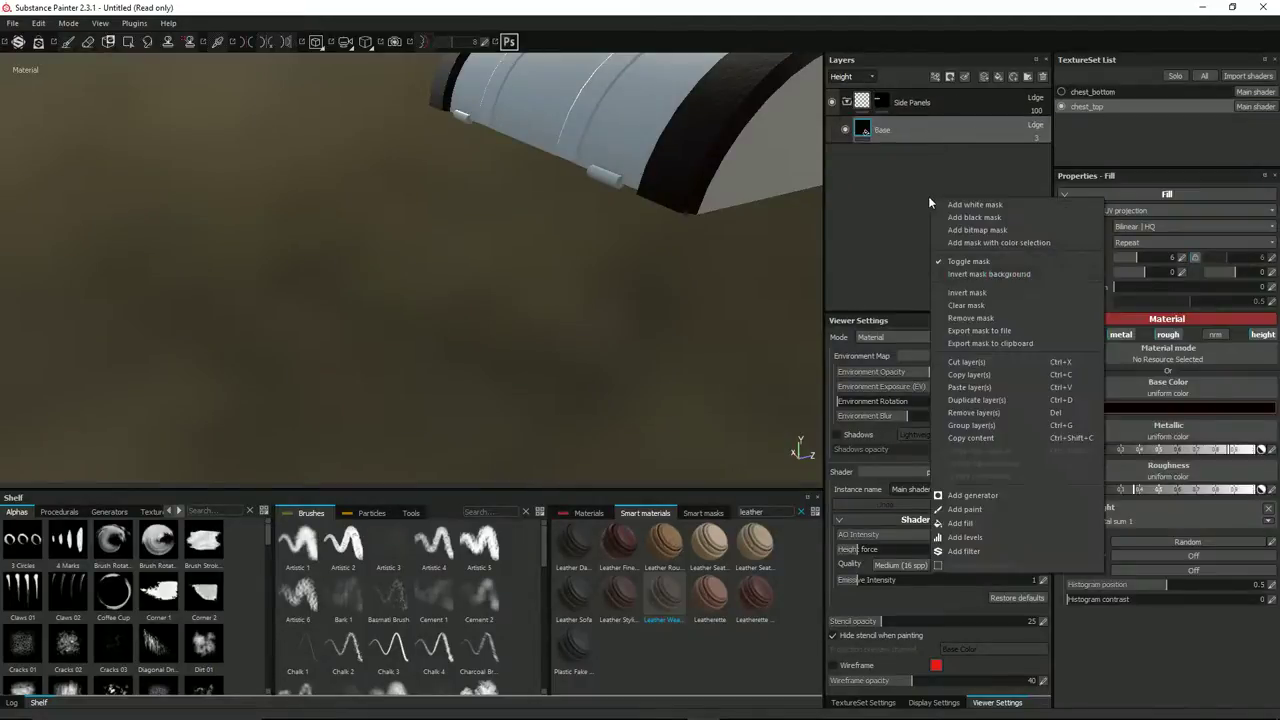
left_click(972, 387)
double_click(910, 131)
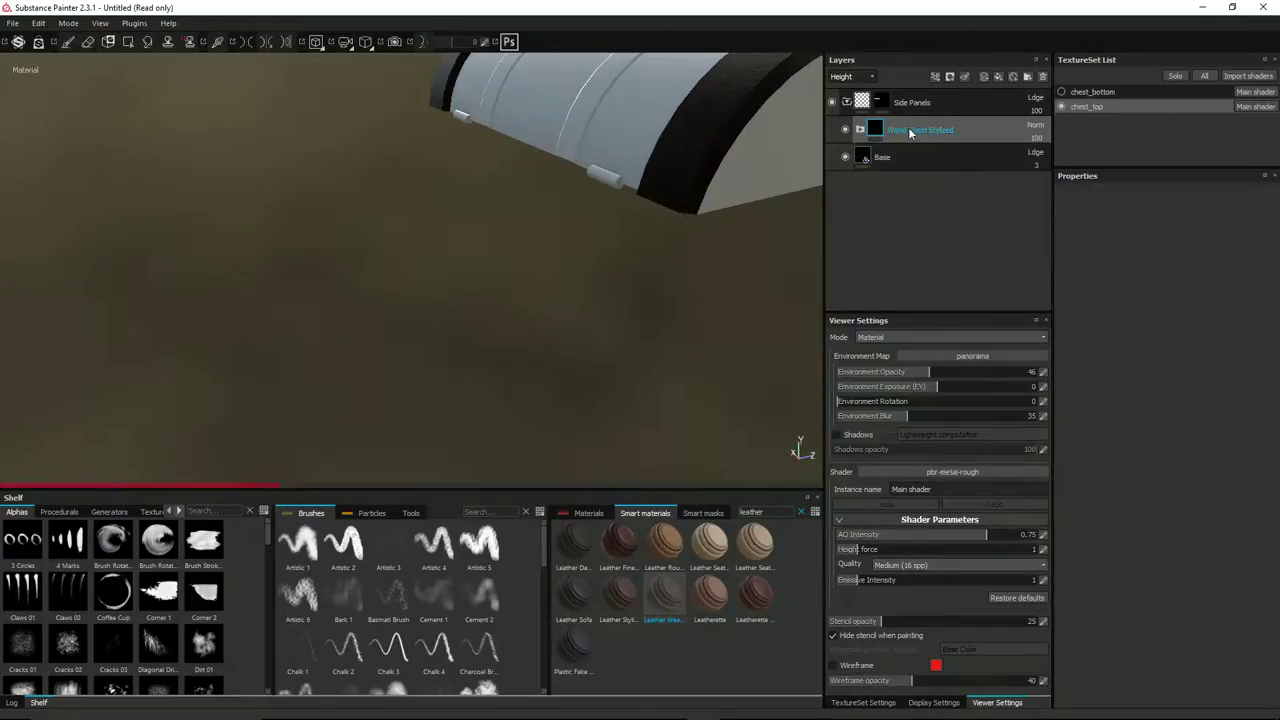
left_click_drag(910, 131, 898, 182)
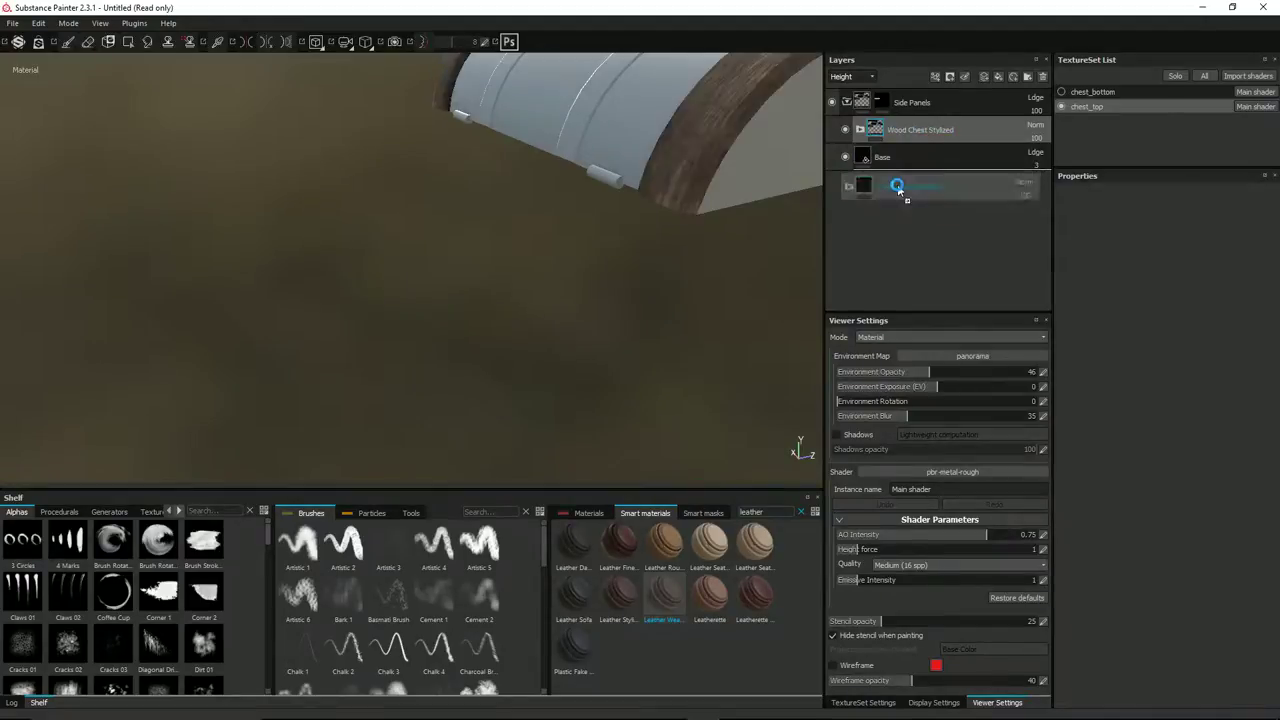
Show chest_bottom together with chest_top and bring the straps of the whole chest into view.
left_click_drag(686, 186, 746, 174, "alt")
scroll(650, 215, "up", 1)
left_click(1061, 91)
left_click_drag(677, 234, 634, 380, "alt")
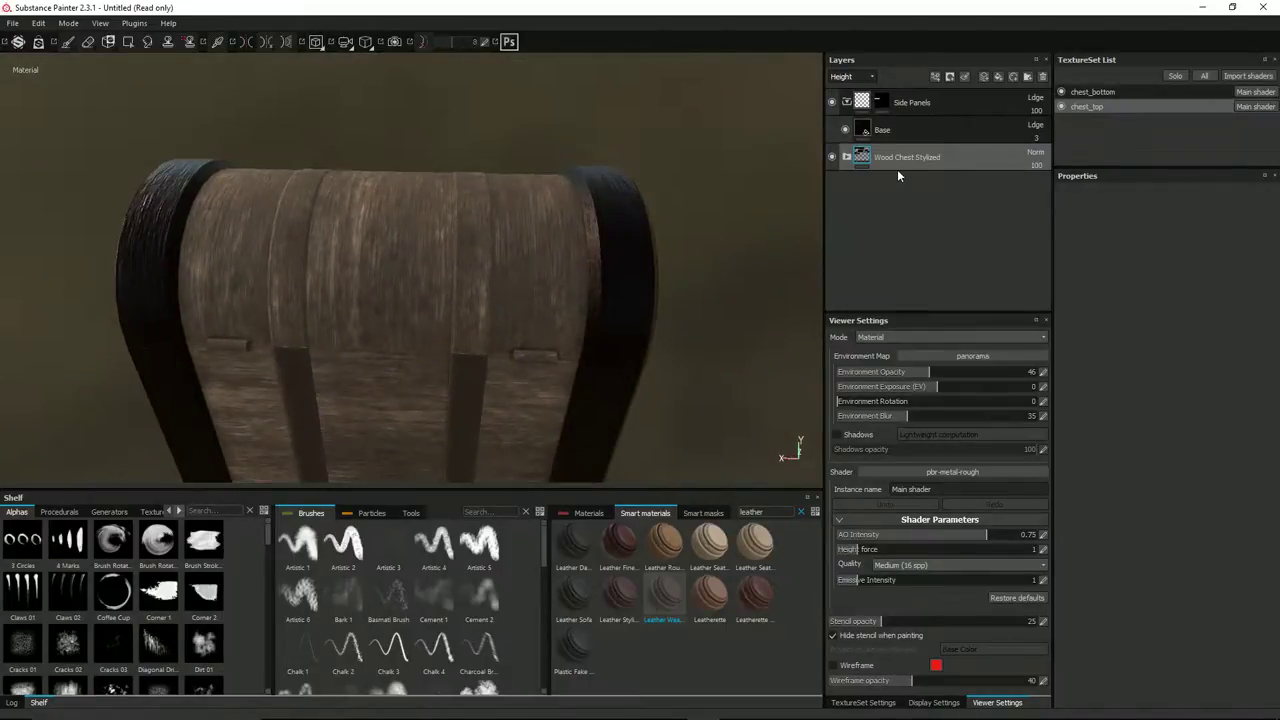
Set the UV Rotation of the Base fill layer inside chest_top's Wood Chest Stylized folder to 90.
left_click(847, 157)
scroll(910, 210, "down", 1)
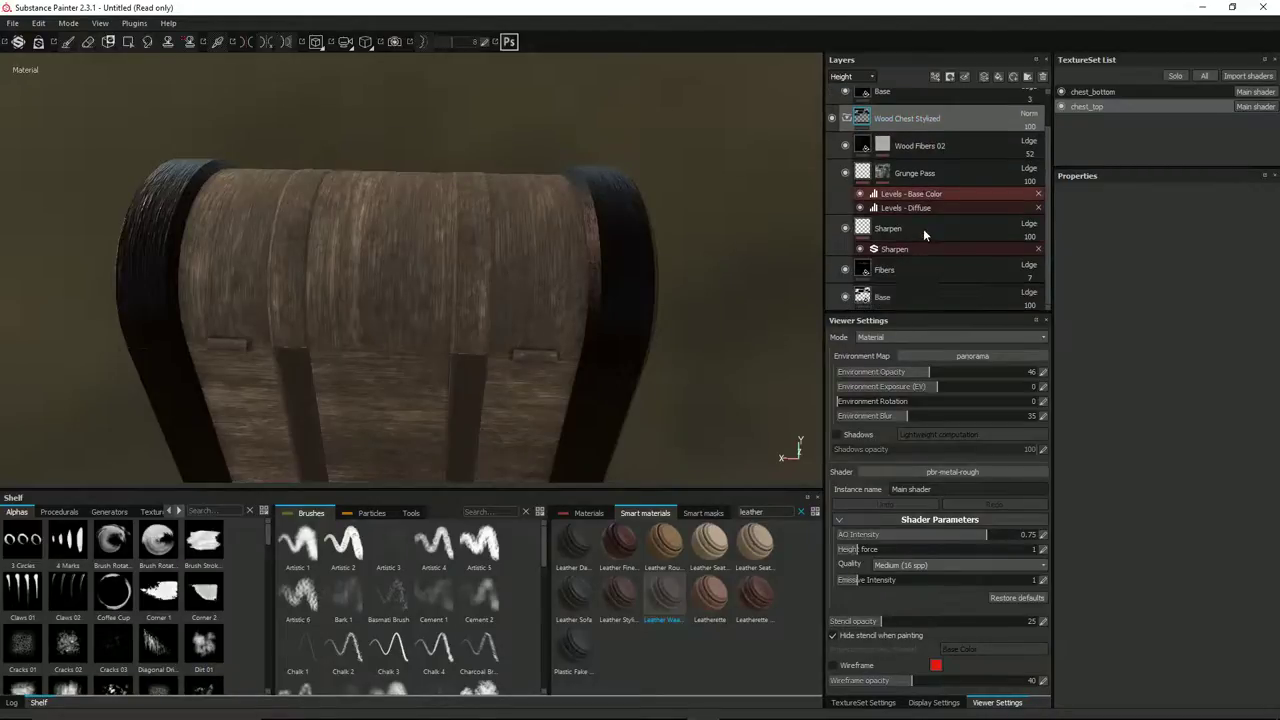
left_click(912, 295)
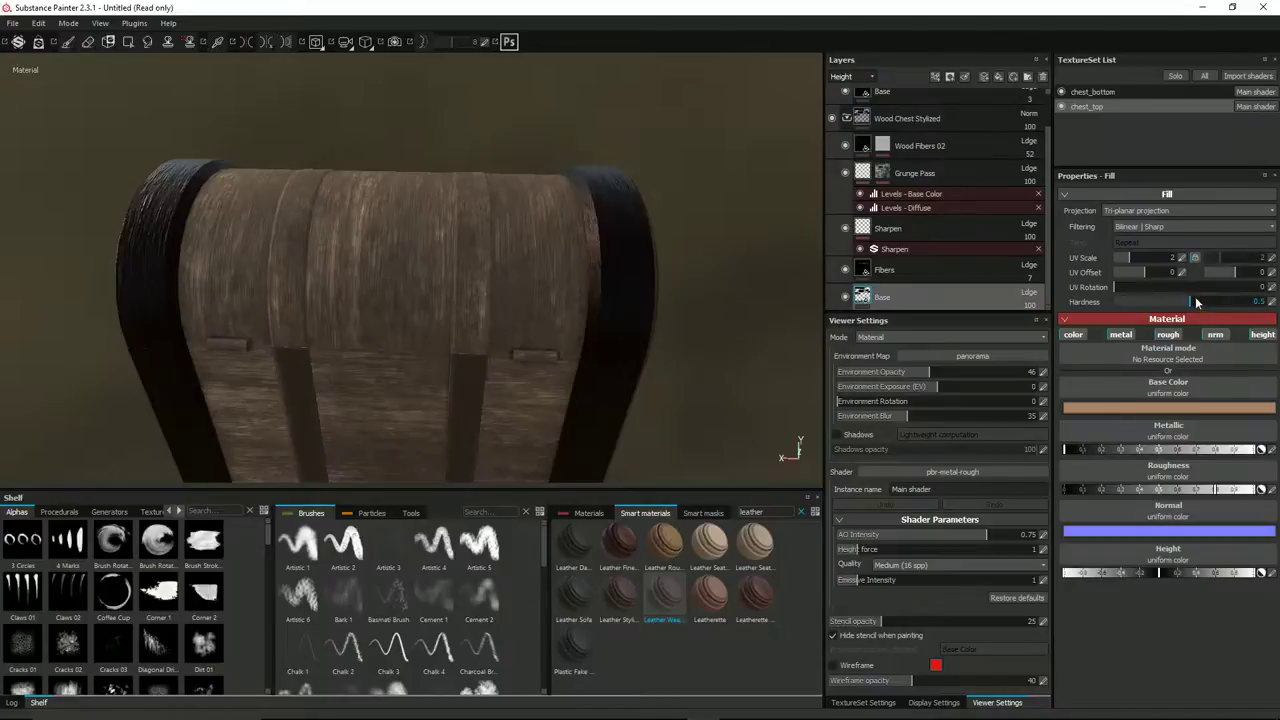
left_click(1270, 289)
type("90")
key("Return")
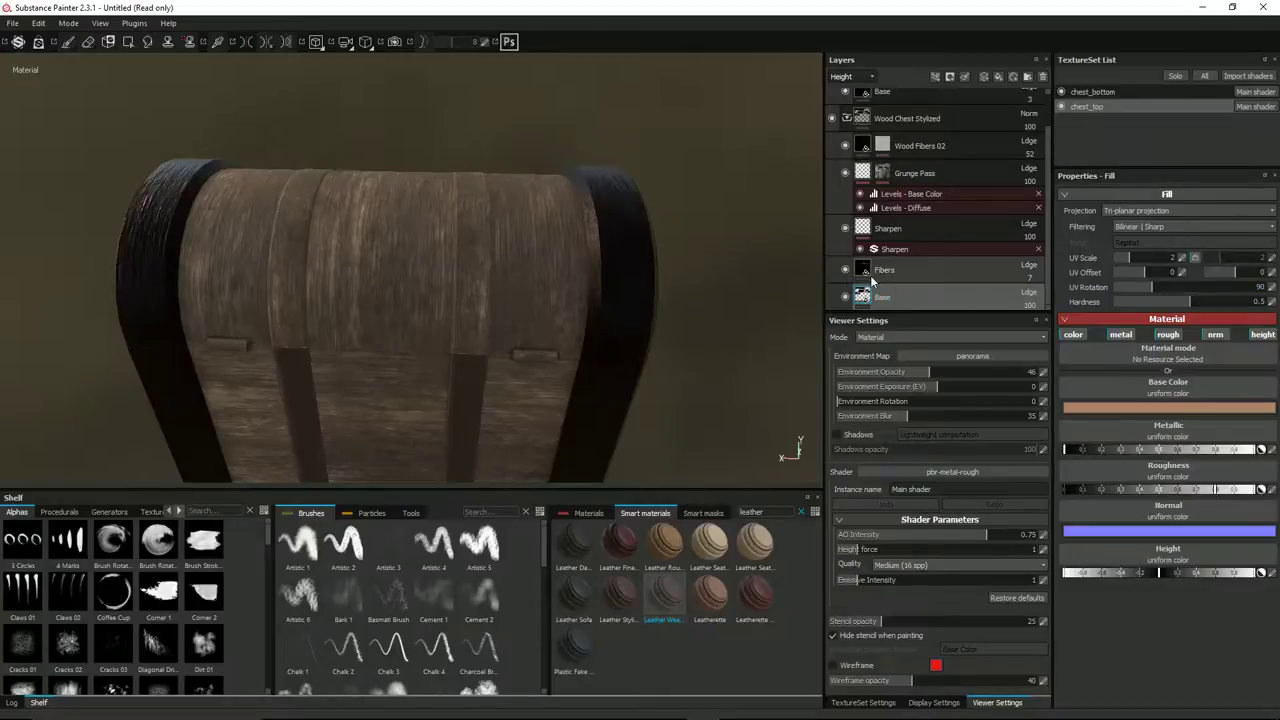
Set the UV Rotation of the Fibers fill layer in Wood Chest Stylized to 0 and check the lid's wood grain.
left_click(864, 273)
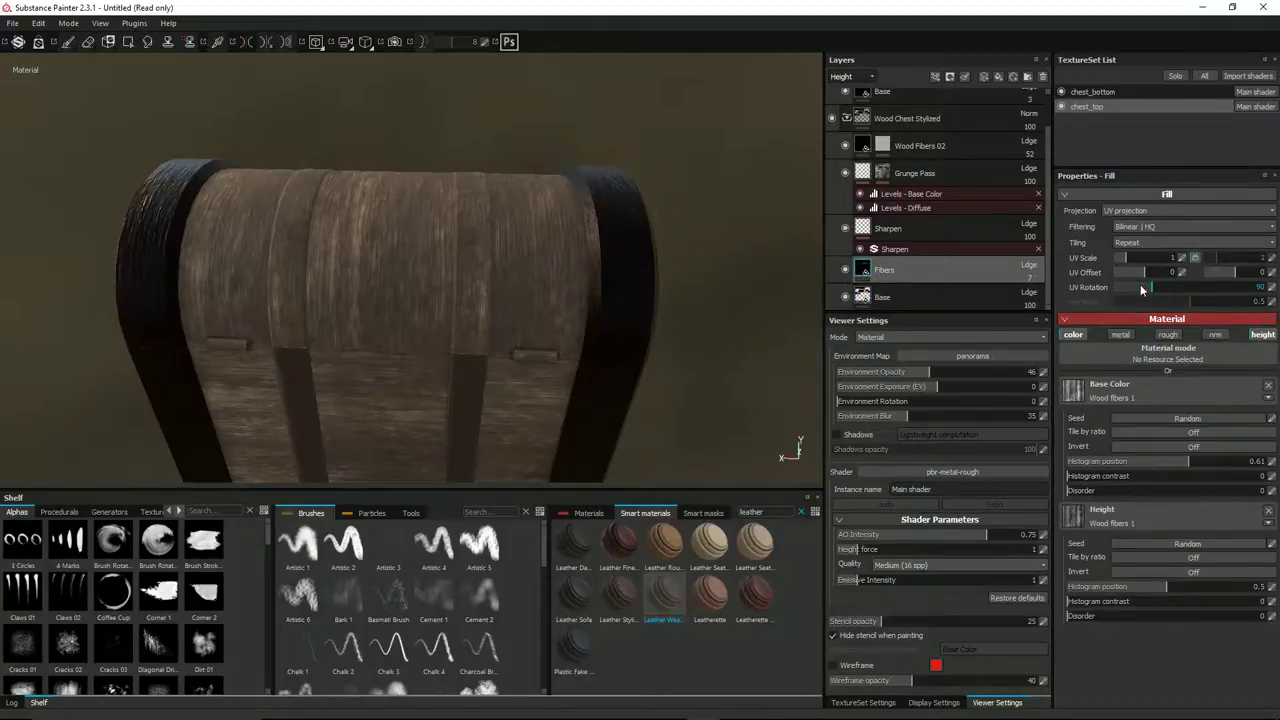
left_click(1271, 290)
type("0")
key("Return")
mouse_move(529, 309)
left_mouse_down("alt")
mouse_move(523, 231)
mouse_move(512, 308)
left_mouse_up("alt")
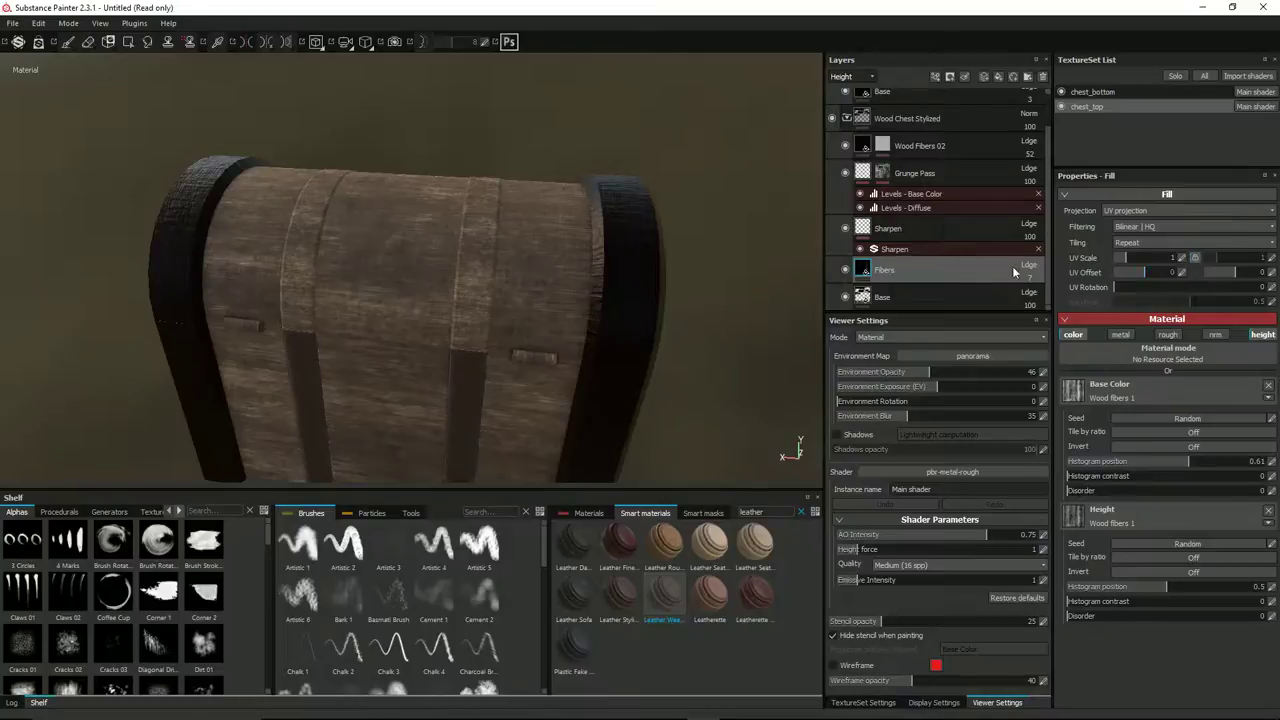
Inspect the Sharpen and Grunge Pass layers and the lid's wood grain, and collapse the Wood Chest Stylized folder.
left_click(888, 229)
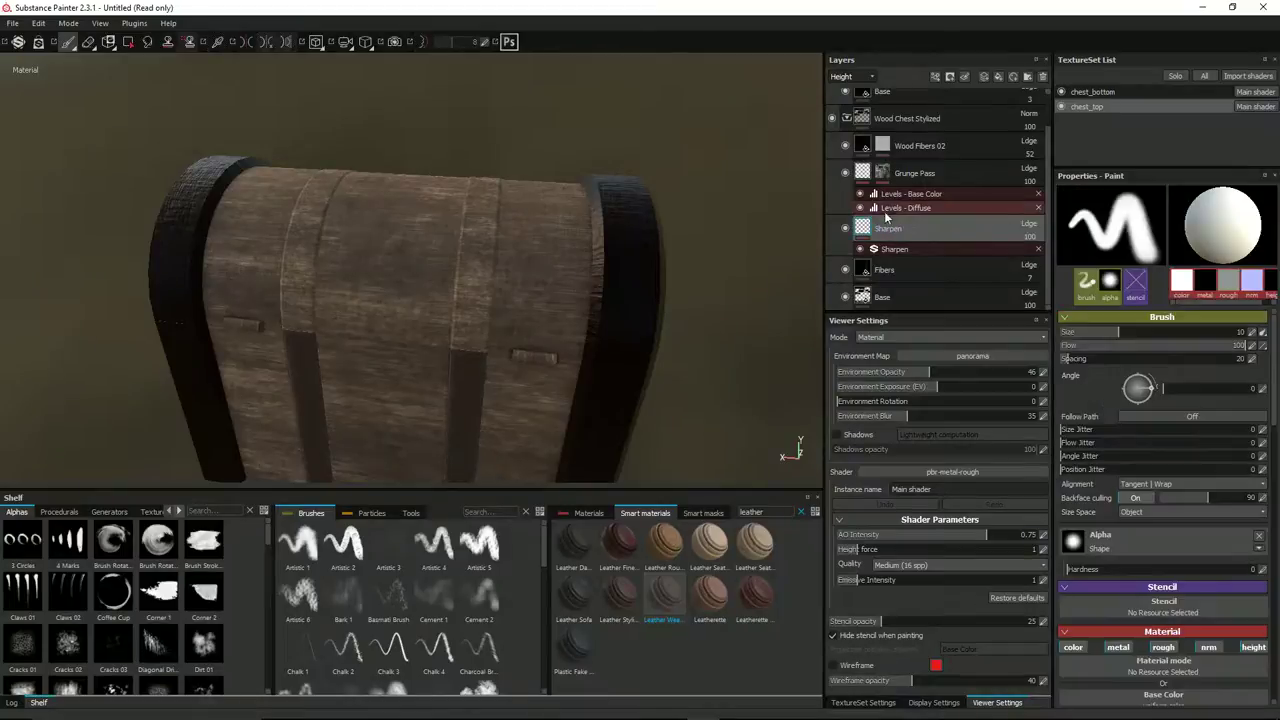
left_click(875, 175)
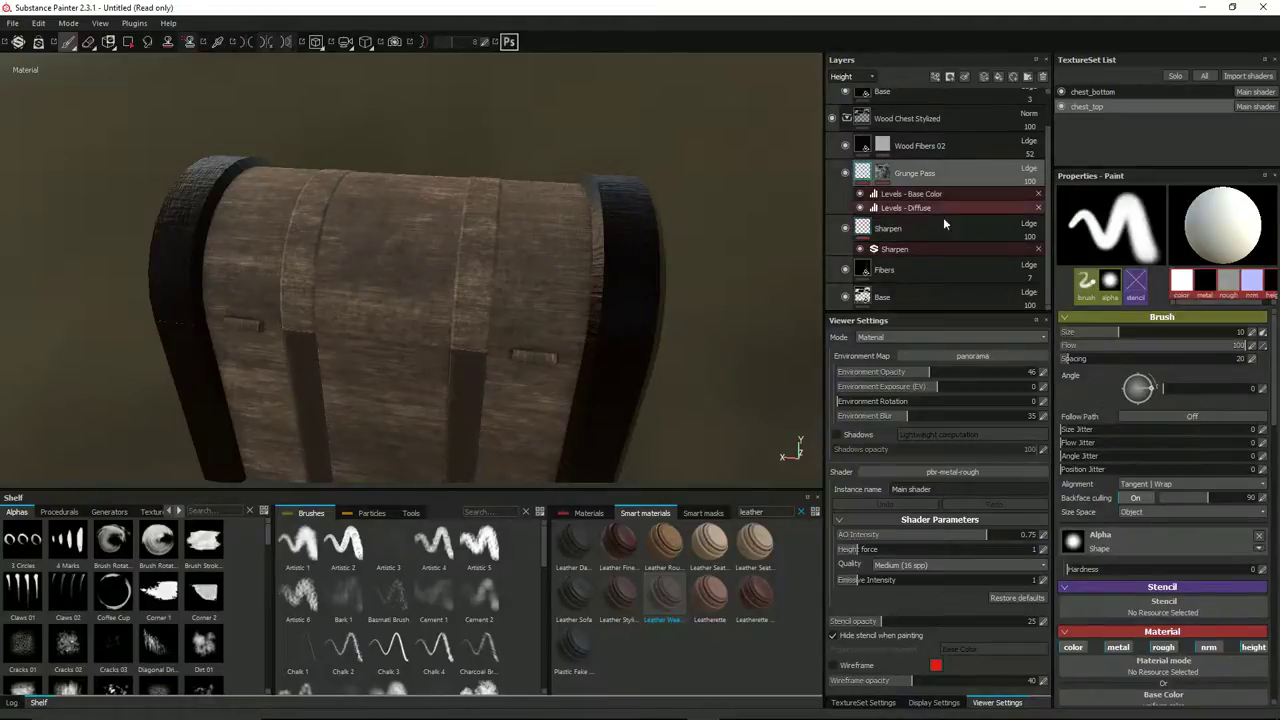
left_click_drag(616, 282, 567, 274, "alt")
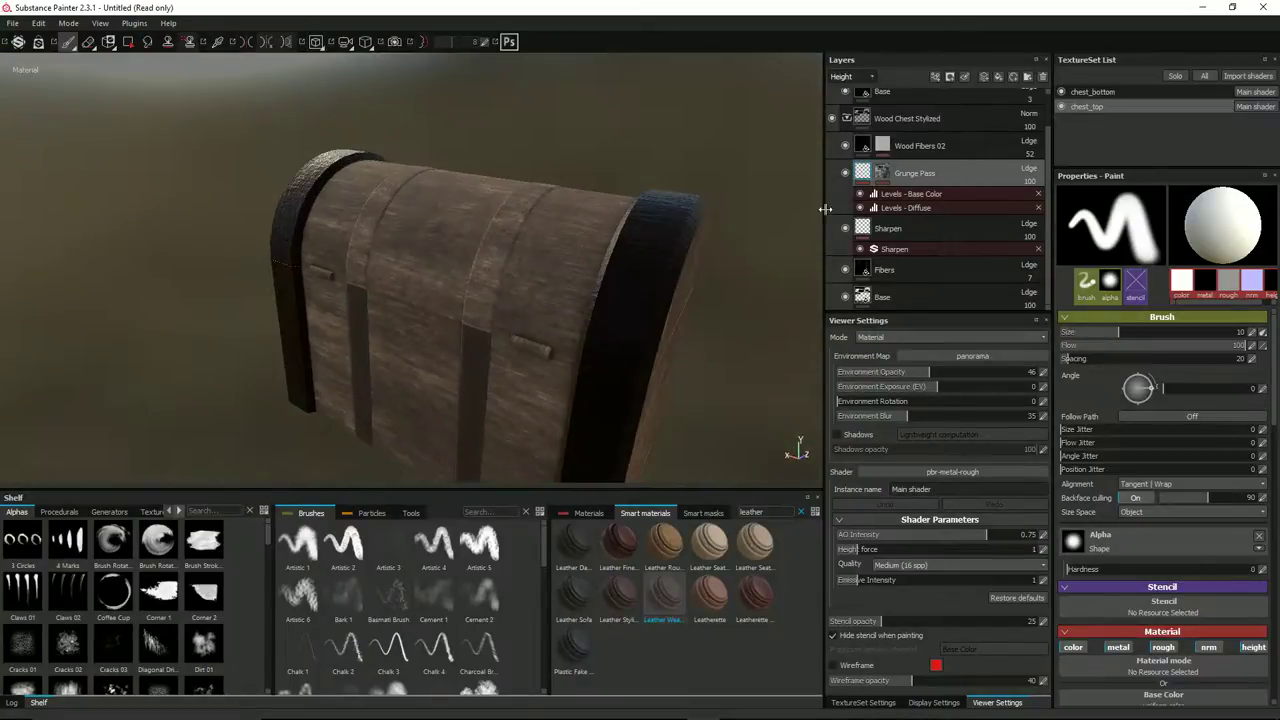
left_click(848, 119)
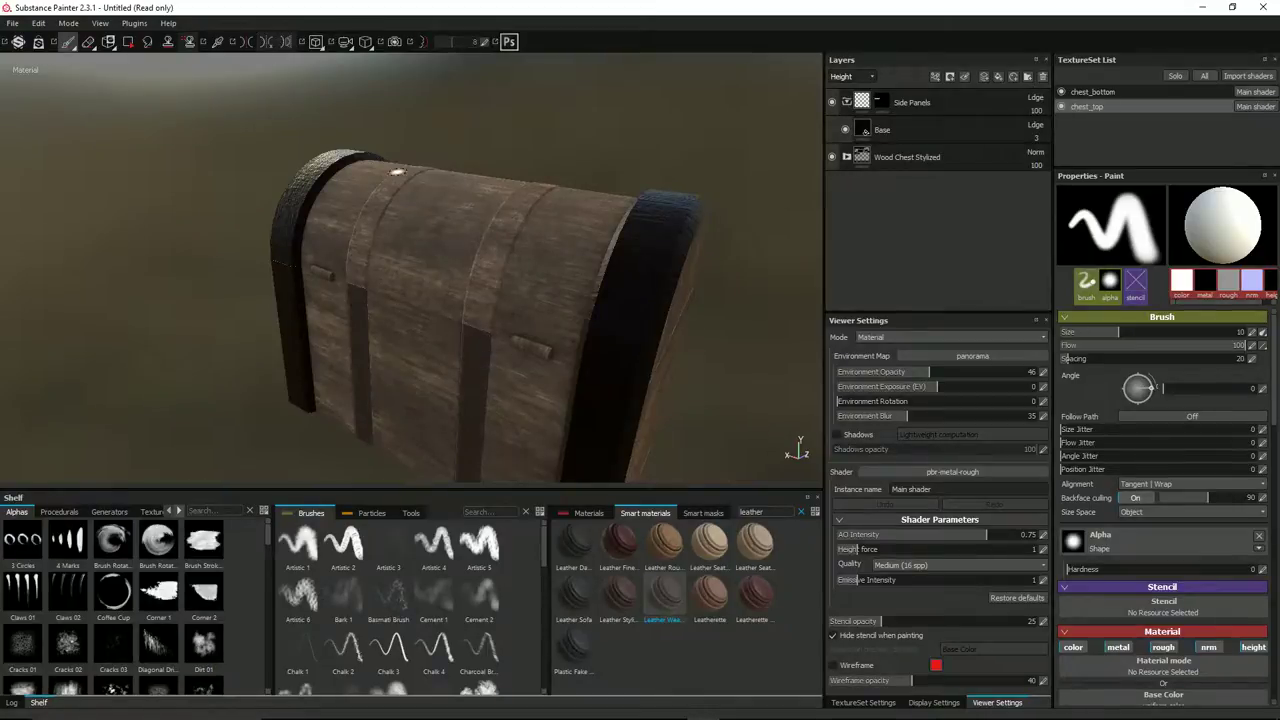
Copy the masked Leather Weathered folder from the chest_bottom layer stack.
left_click(1094, 90)
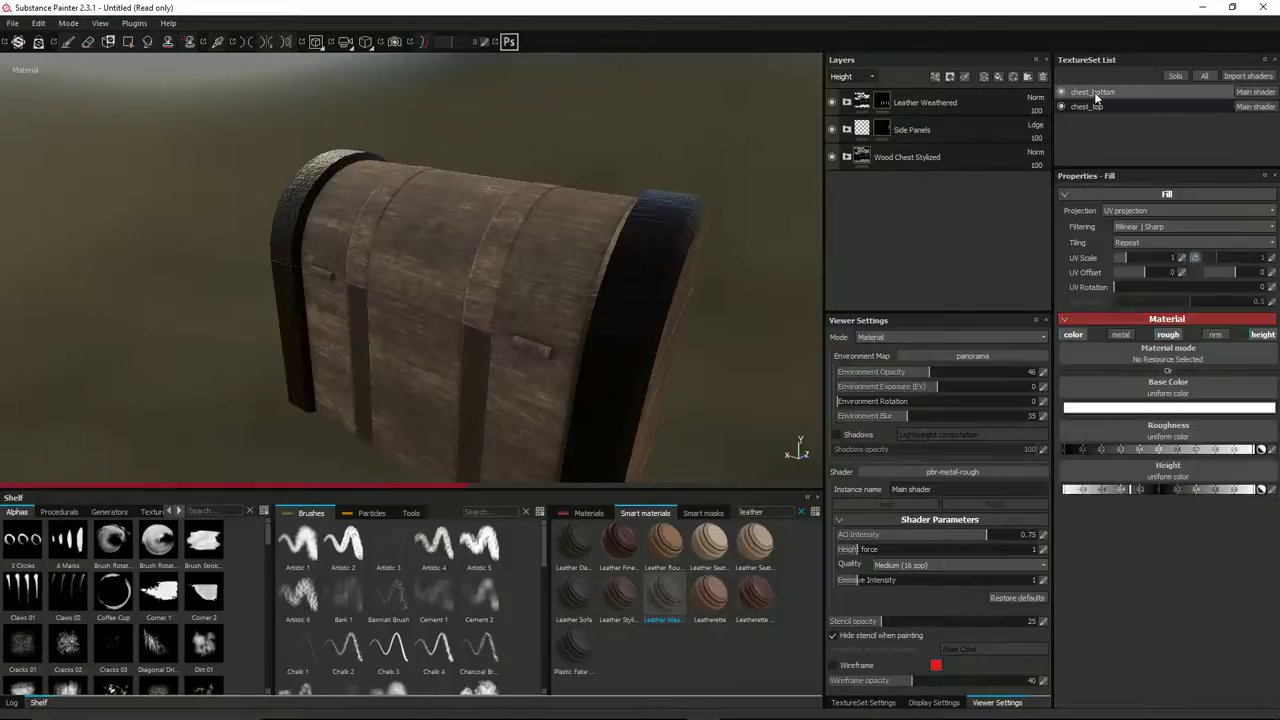
left_click(925, 102)
right_click(925, 102)
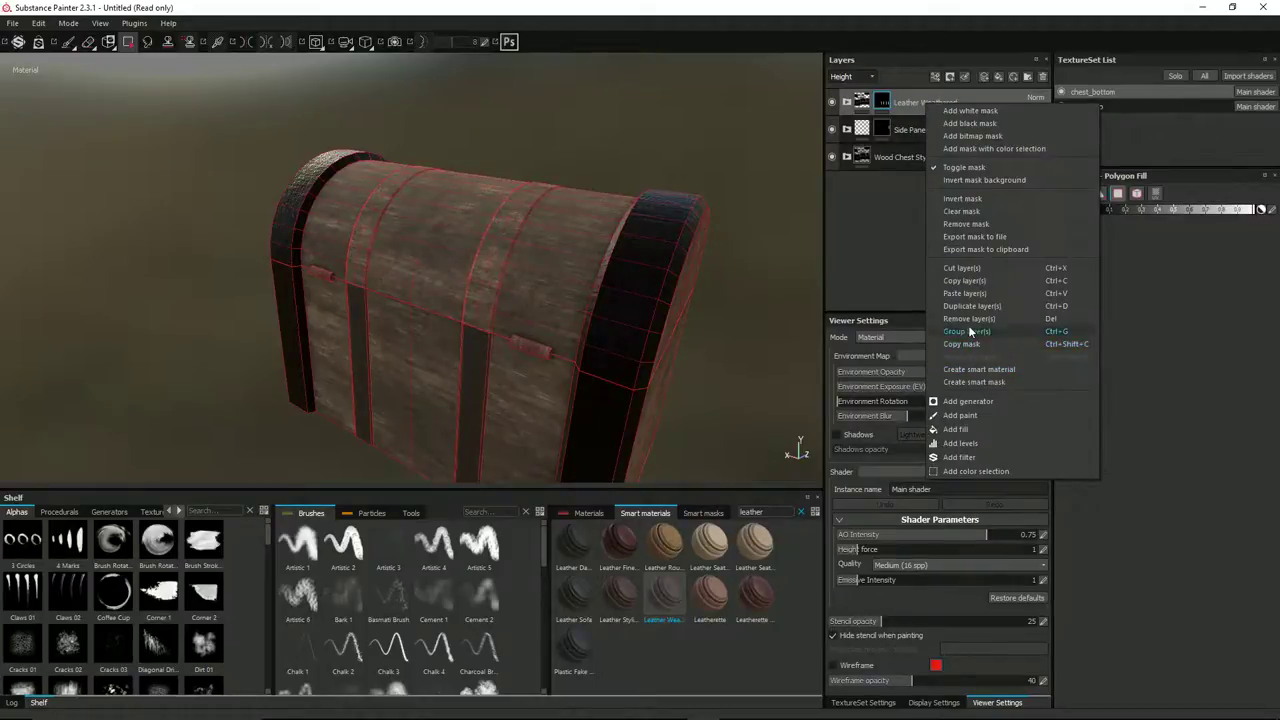
left_click(966, 281)
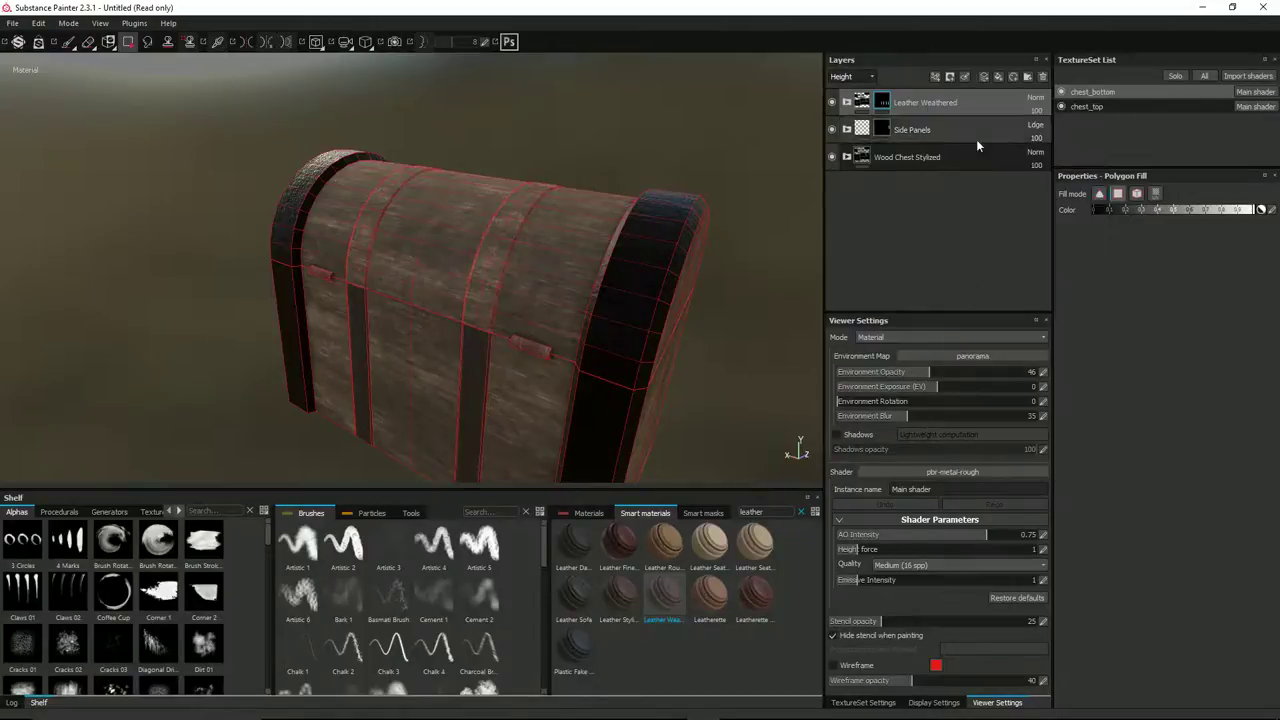
Paste the copied Leather Weathered folder into the chest_top layer stack.
left_click(1099, 106)
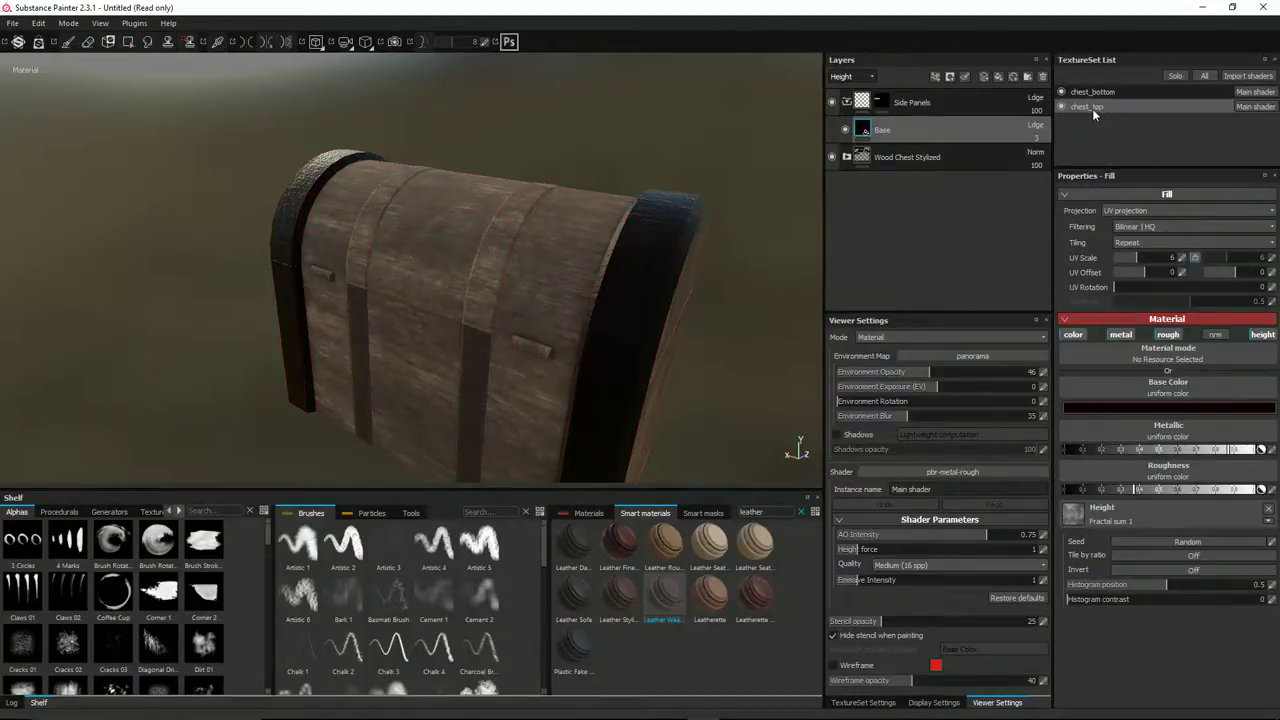
right_click(928, 233)
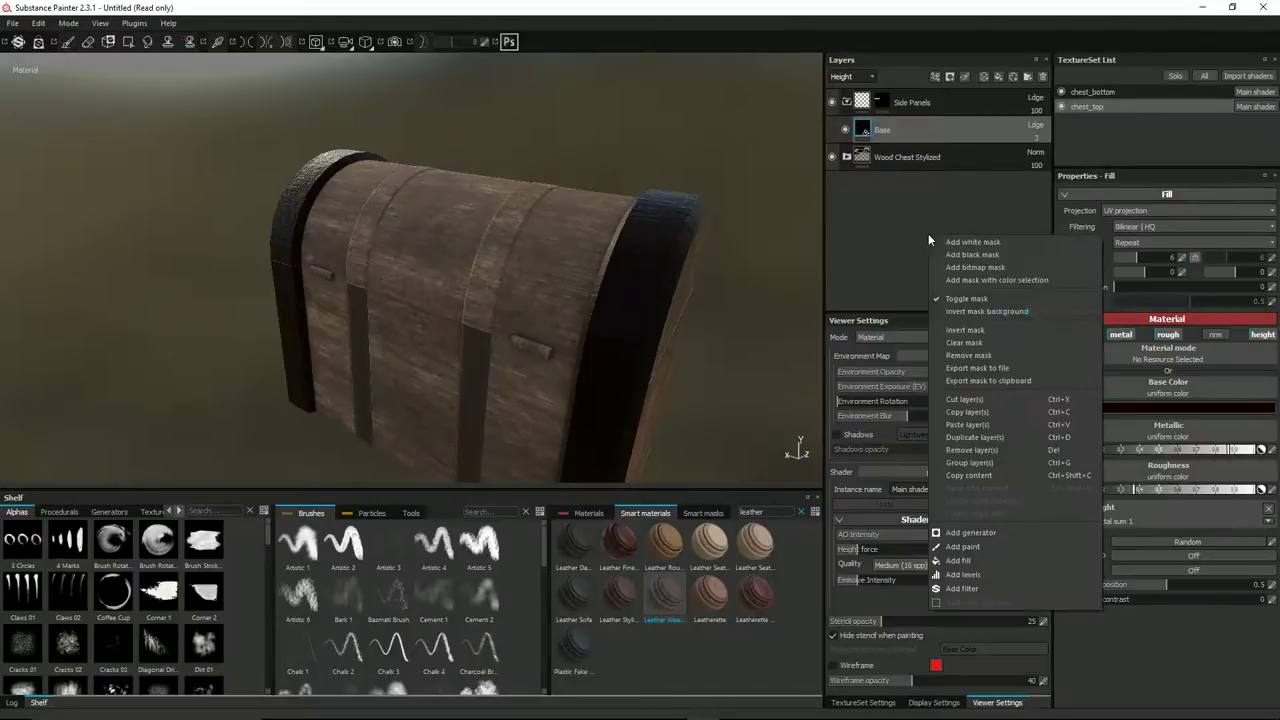
Paste the copied Leather Weathered material above the Side Panels folder and clear its mask.
left_click(967, 424)
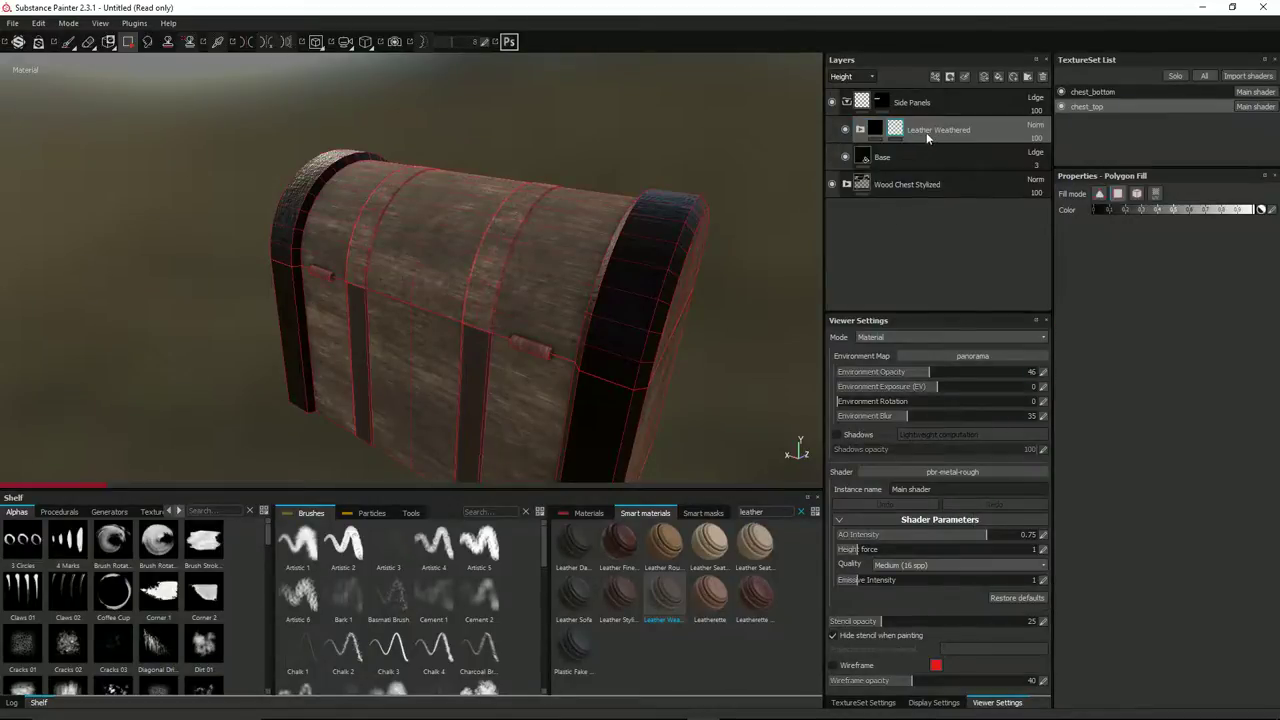
left_click_drag(921, 133, 918, 91)
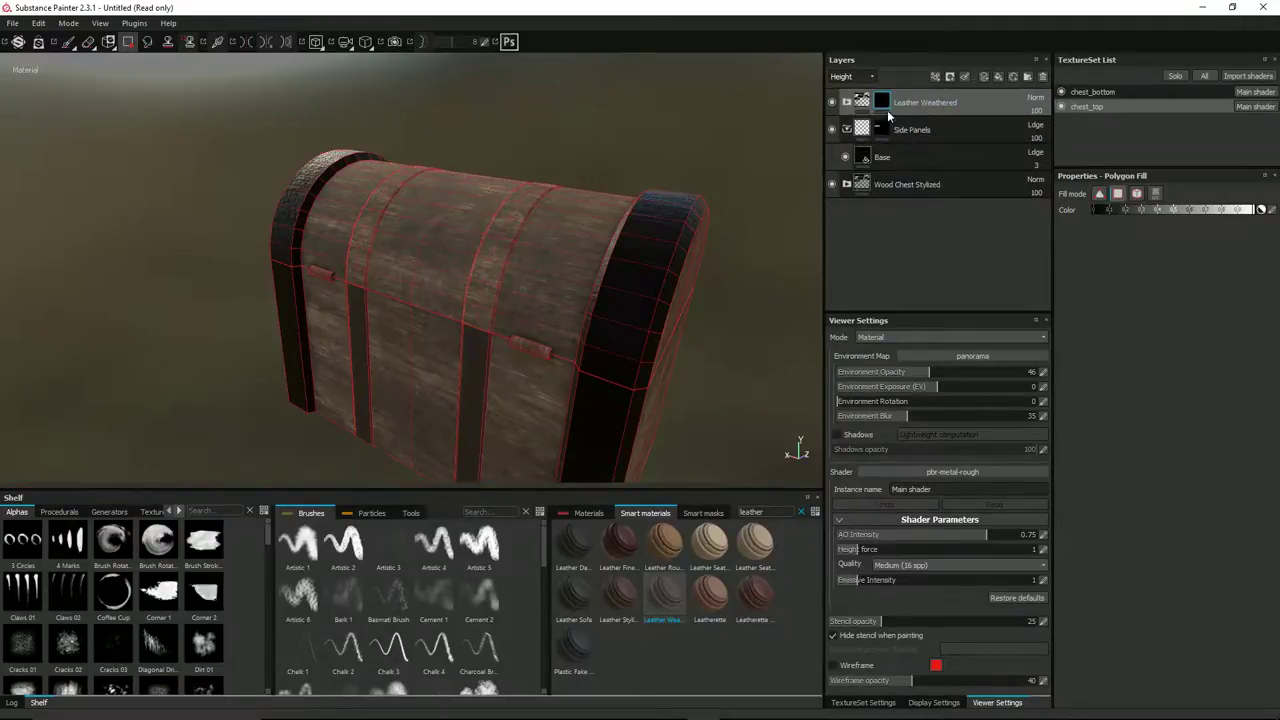
right_click(881, 104)
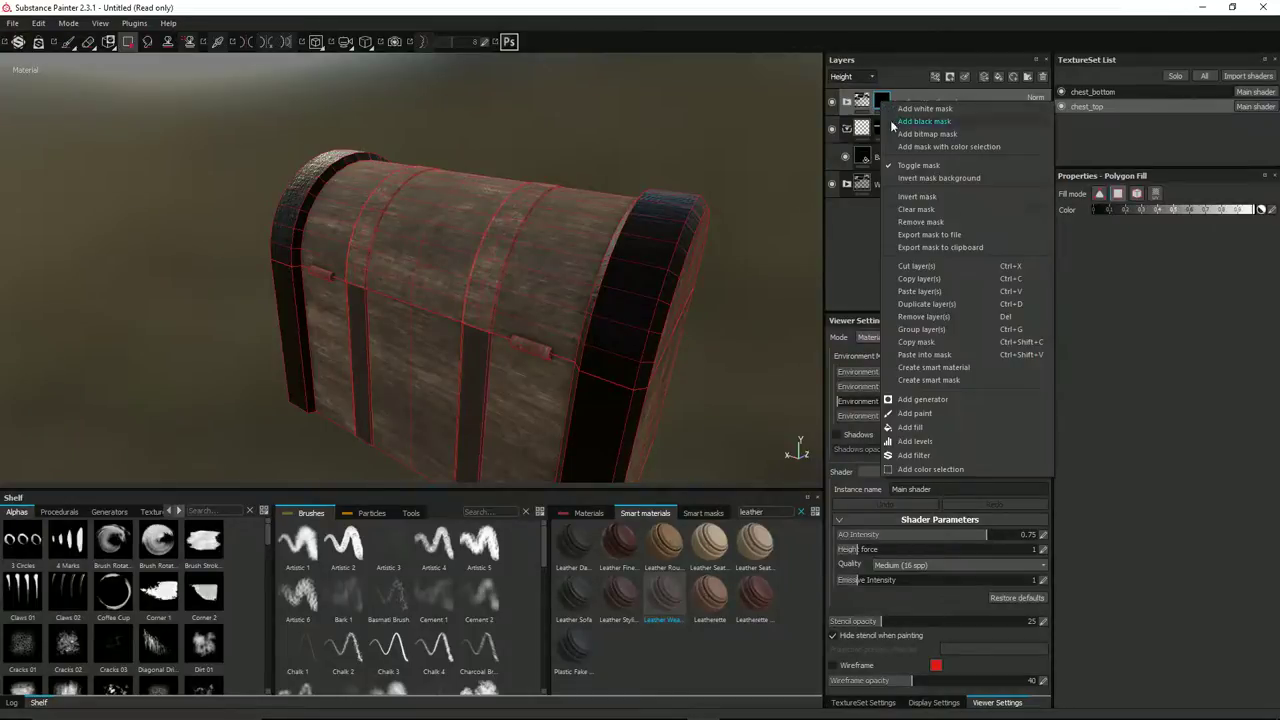
left_click(915, 210)
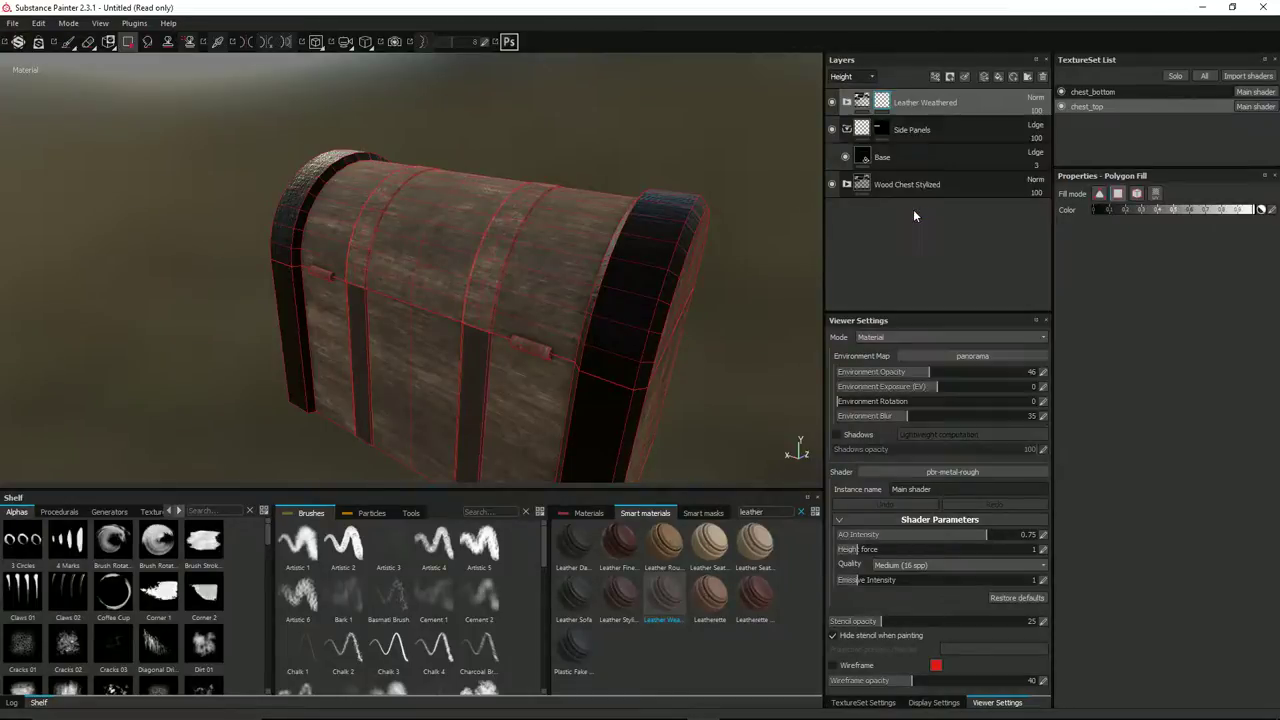
Reveal the leather on the lid's two vertical straps by filling them in the Leather Weathered mask with UV chunk fill.
left_click(1118, 194)
scroll(524, 286, "up", 5)
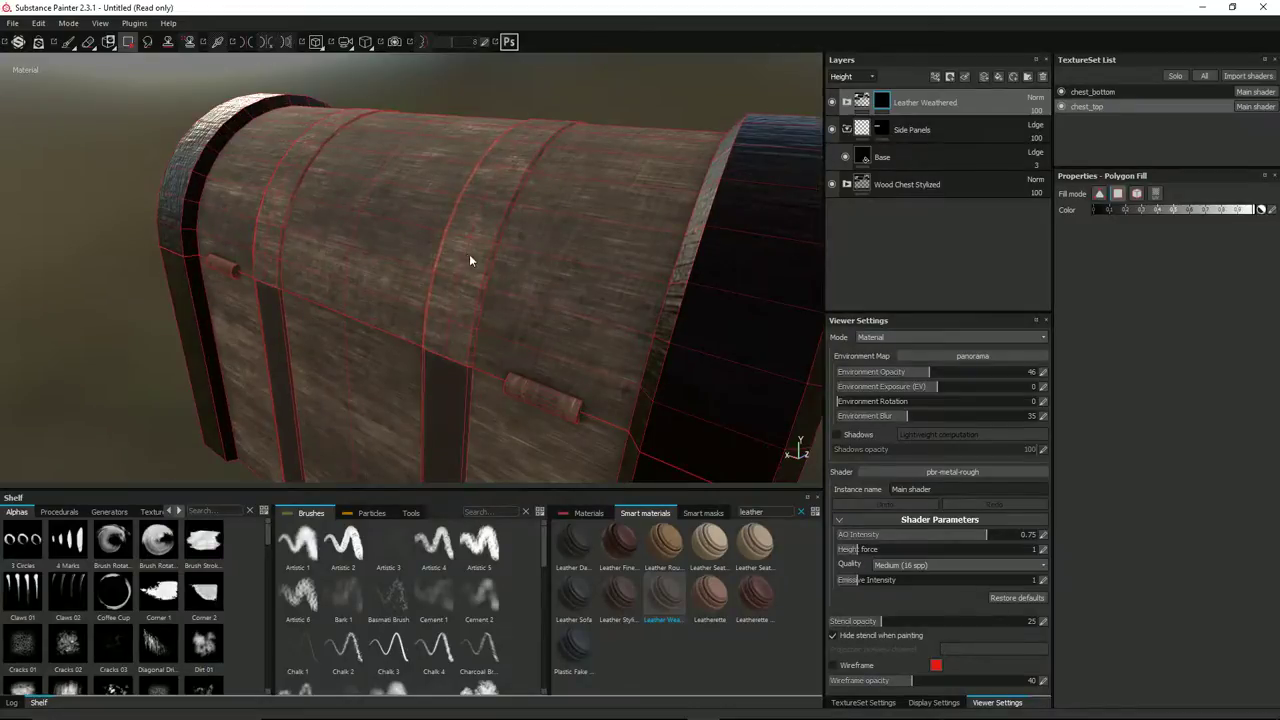
left_click(468, 254)
left_click(456, 254)
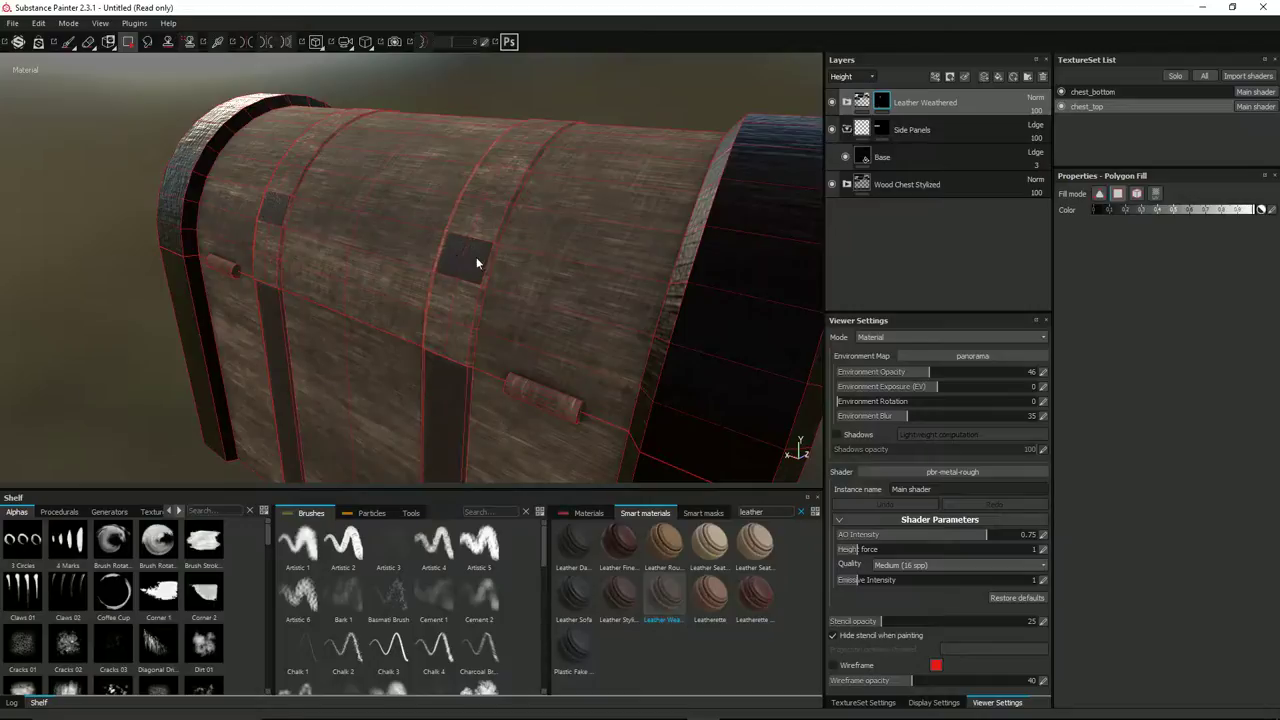
left_click(1135, 194)
left_click(1155, 194)
left_click(440, 315)
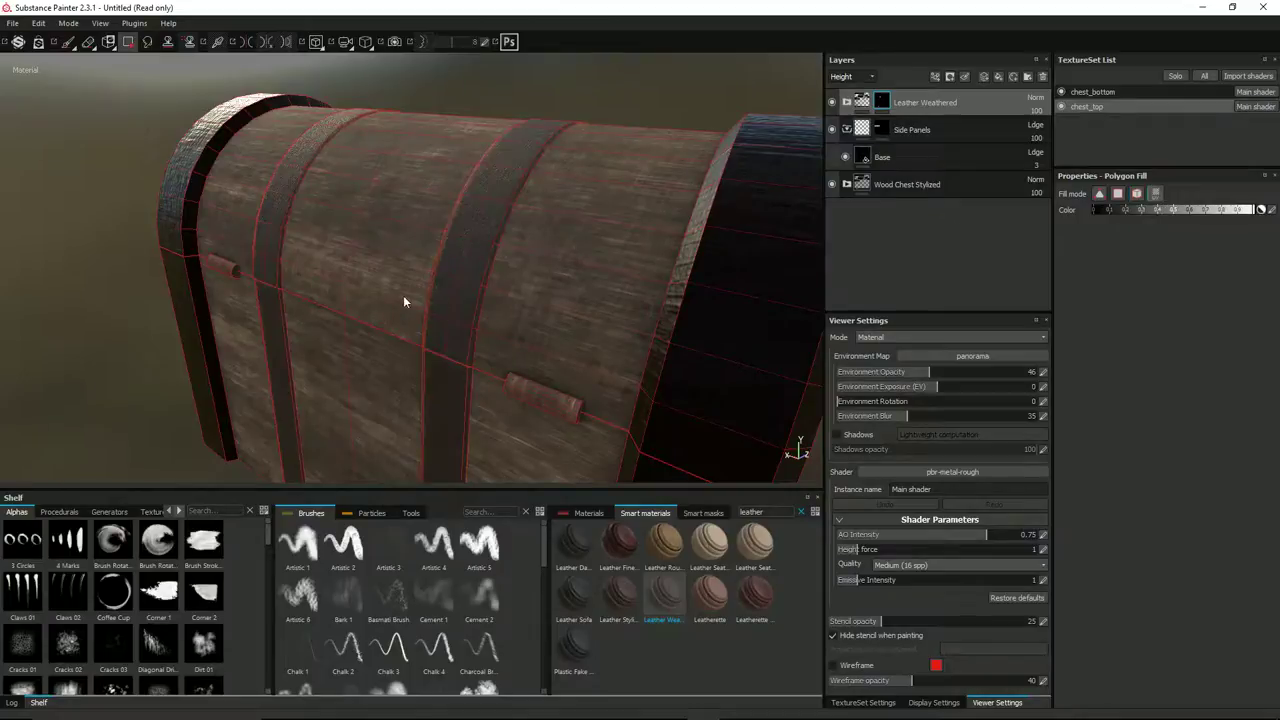
Examine the leather straps from both the front and back of the chest without the mask wireframe.
scroll(666, 320, "down", 3)
left_click_drag(669, 323, 400, 290, "alt")
middle_click_drag(726, 305, 443, 254, "alt")
left_click_drag(443, 254, 350, 254, "alt")
middle_click_drag(668, 316, 447, 156, "alt")
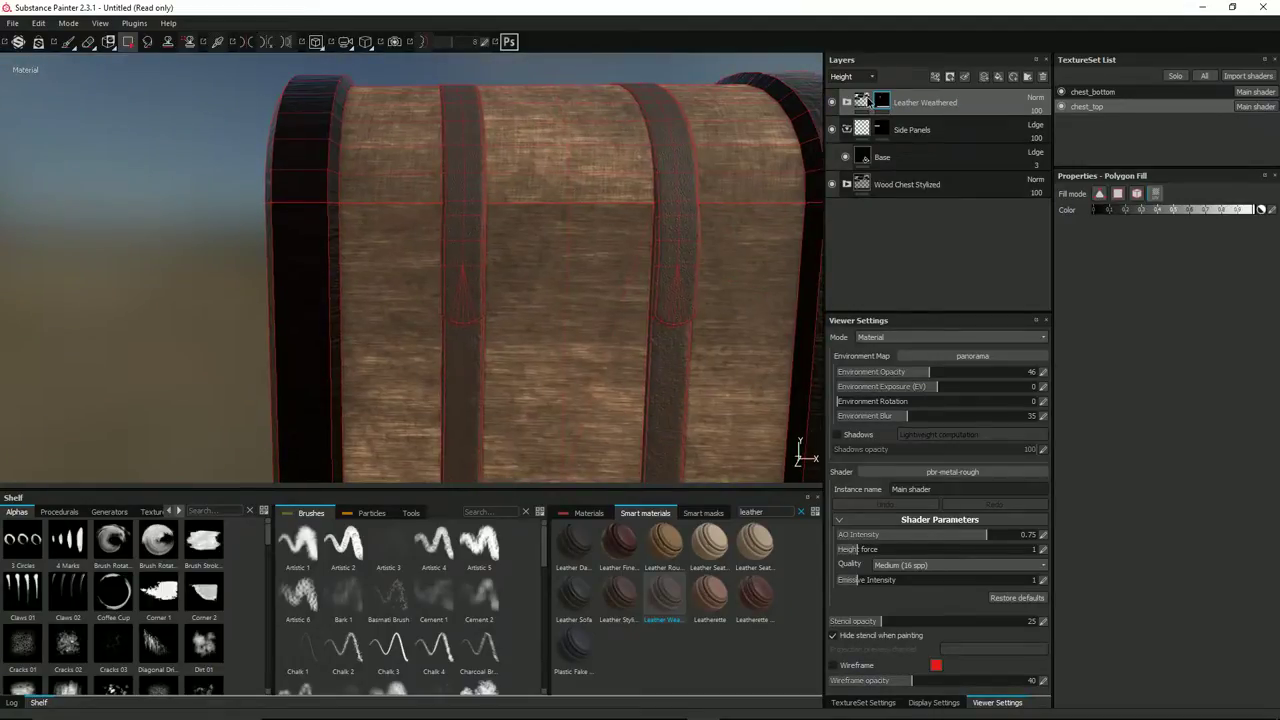
left_click(861, 104)
left_click_drag(587, 256, 659, 267, "alt")
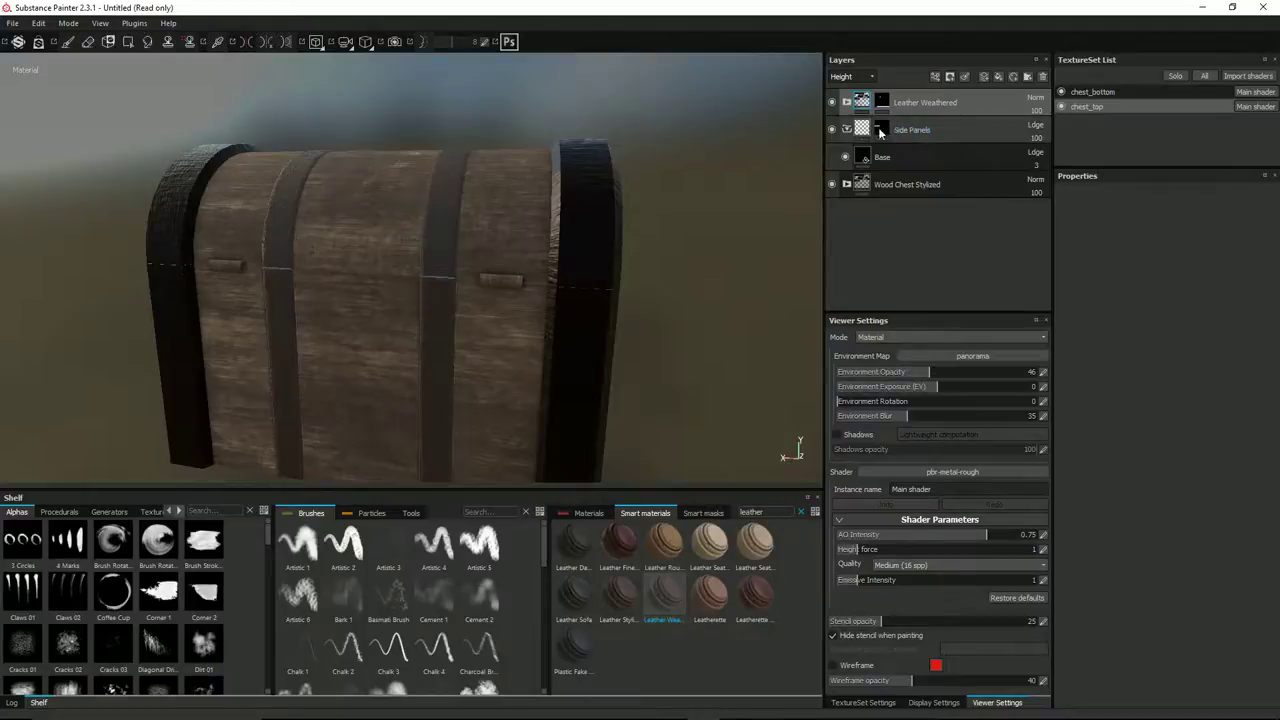
Fill both hinge cylinders on the back of the chest in the Side Panels mask to give them the dark metal.
double_click(898, 133)
left_click(881, 129)
key("4")
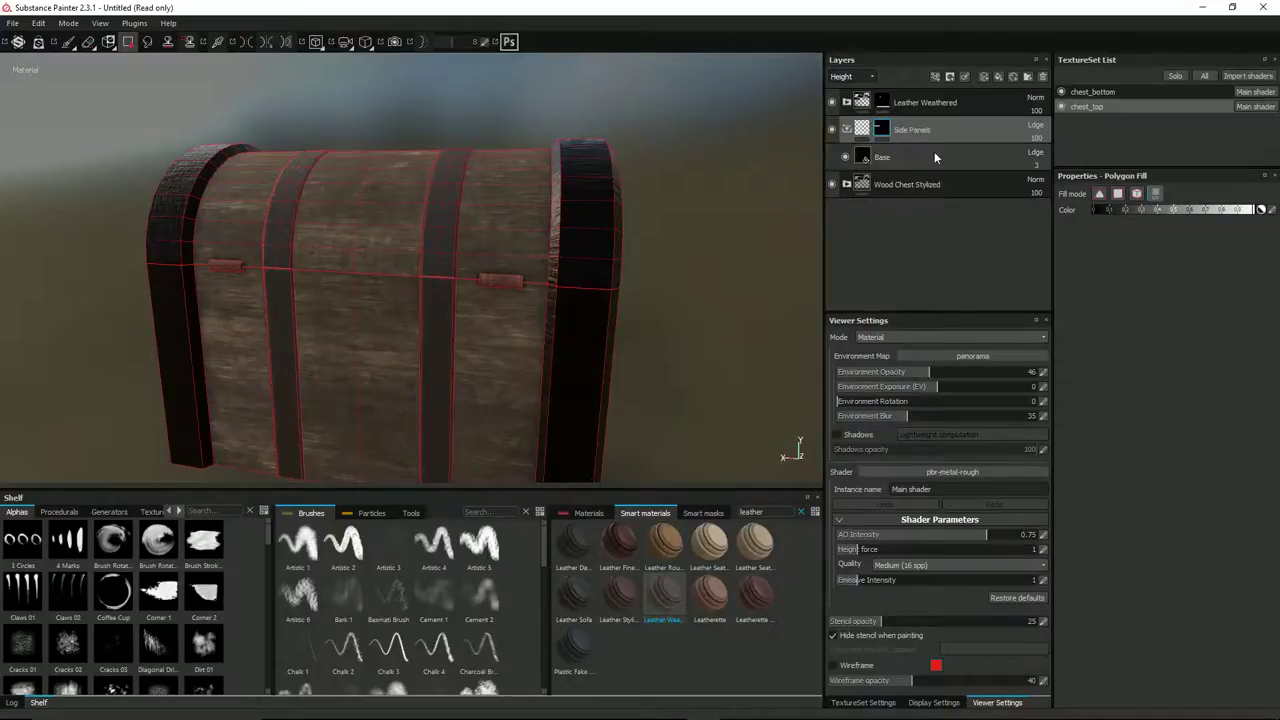
scroll(544, 292, "up", 4)
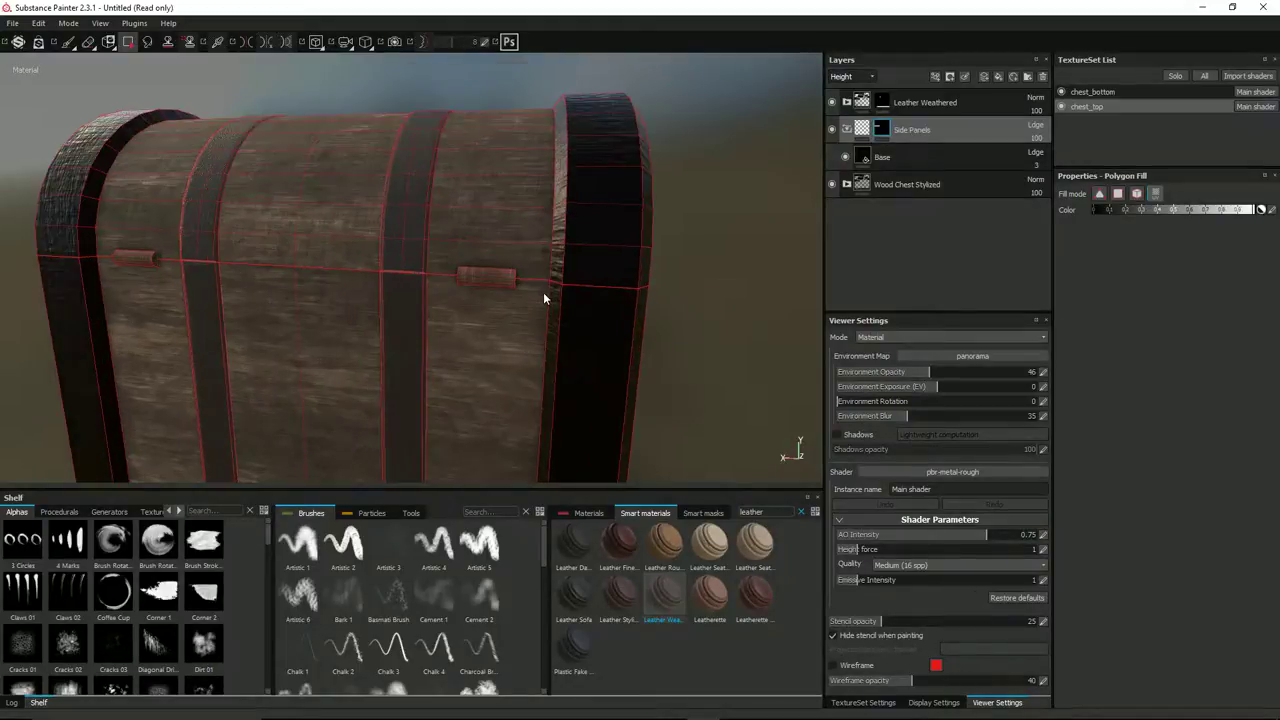
left_click(468, 274)
left_click_drag(502, 281, 794, 256, "alt")
left_click_drag(443, 247, 706, 247, "alt")
left_click(564, 196)
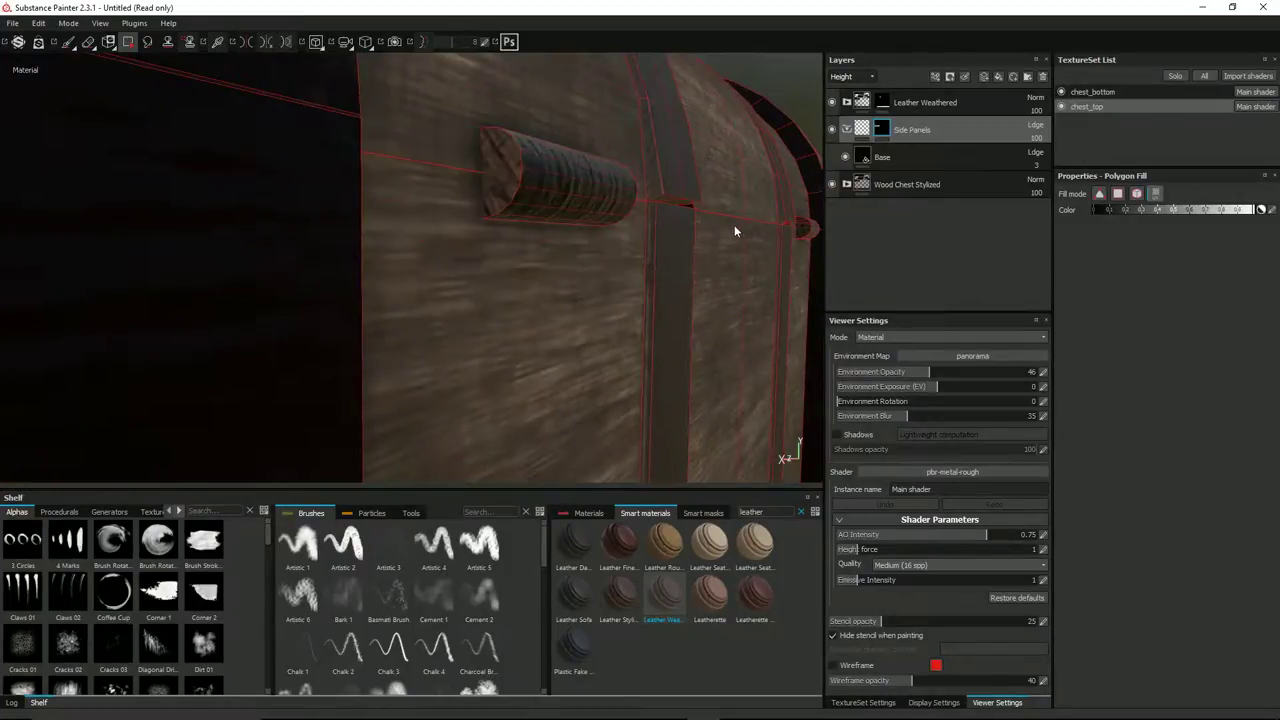
mouse_move(711, 240)
left_mouse_down("alt")
mouse_move(409, 263)
mouse_move(522, 196)
mouse_move(636, 225)
mouse_move(656, 253)
mouse_move(705, 249)
left_mouse_up("alt")
left_click(862, 130)
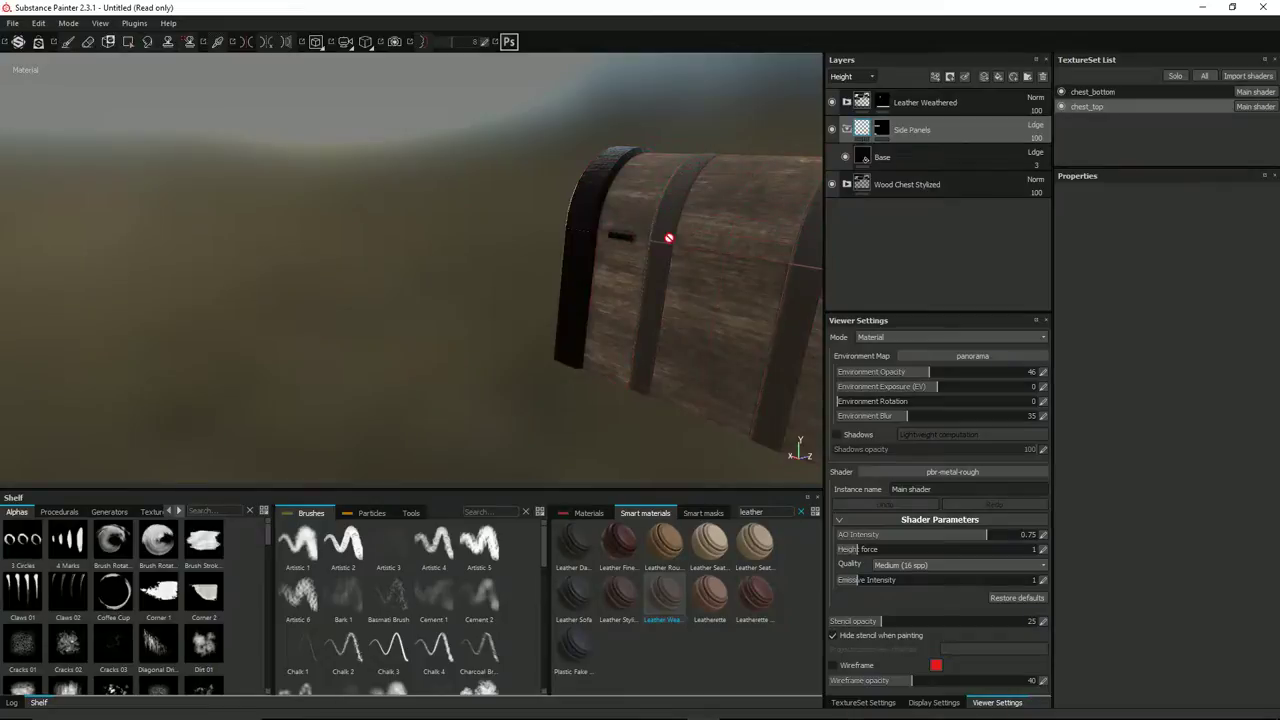
Add a paint layer named Bolts above Base in the Side Panels folder of the chest_bottom texture set.
left_click_drag(479, 301, 491, 277, "alt")
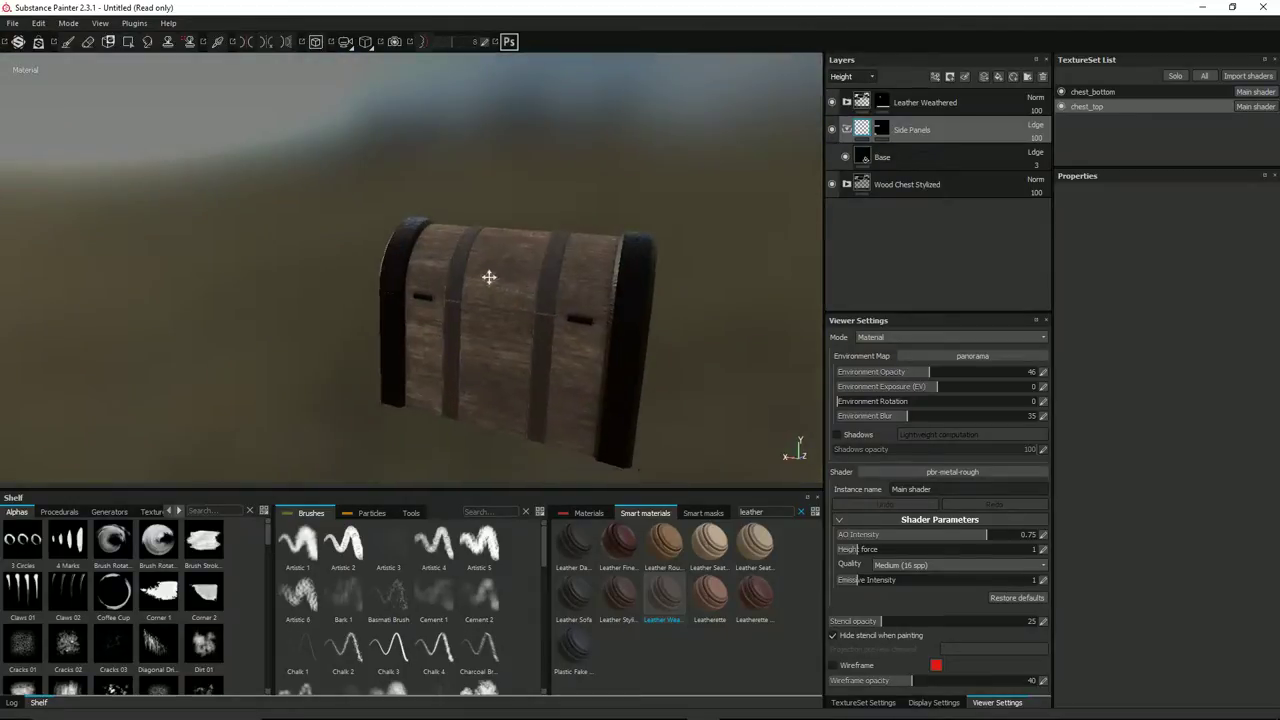
right_click_drag(491, 277, 515, 307, "alt")
left_click_drag(515, 307, 577, 220, "alt")
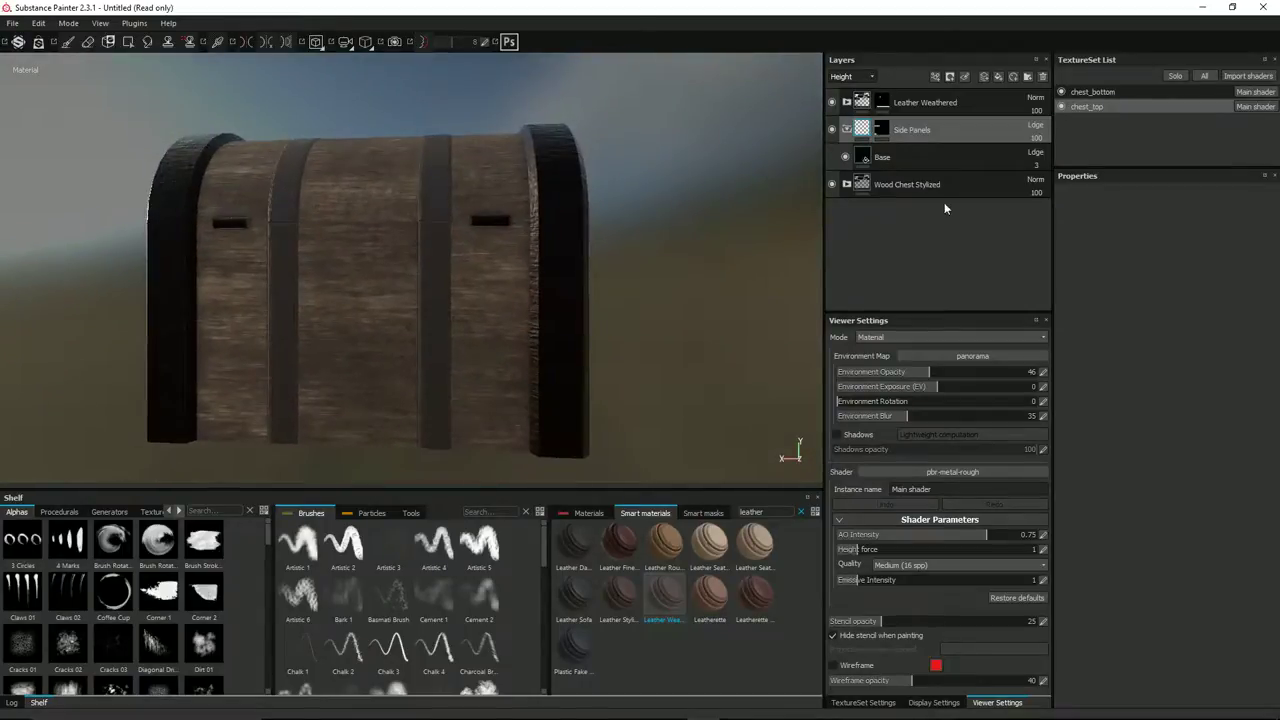
left_click(1093, 93)
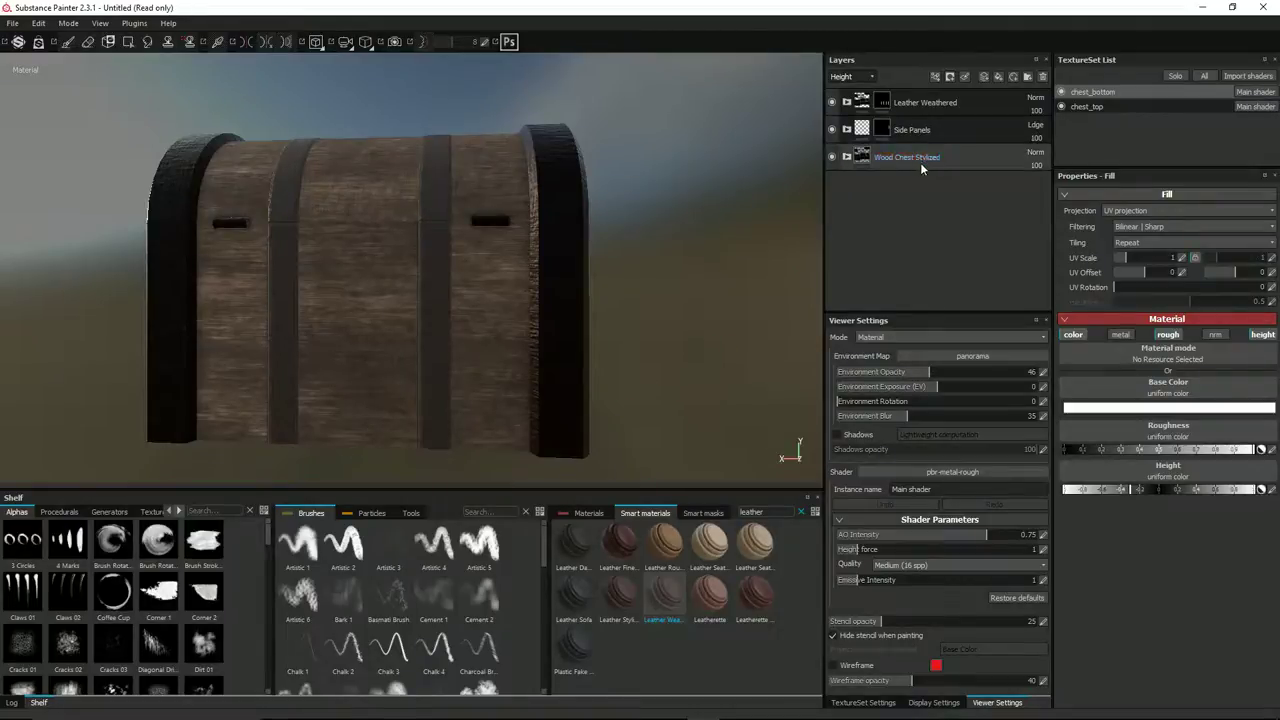
left_click(876, 133)
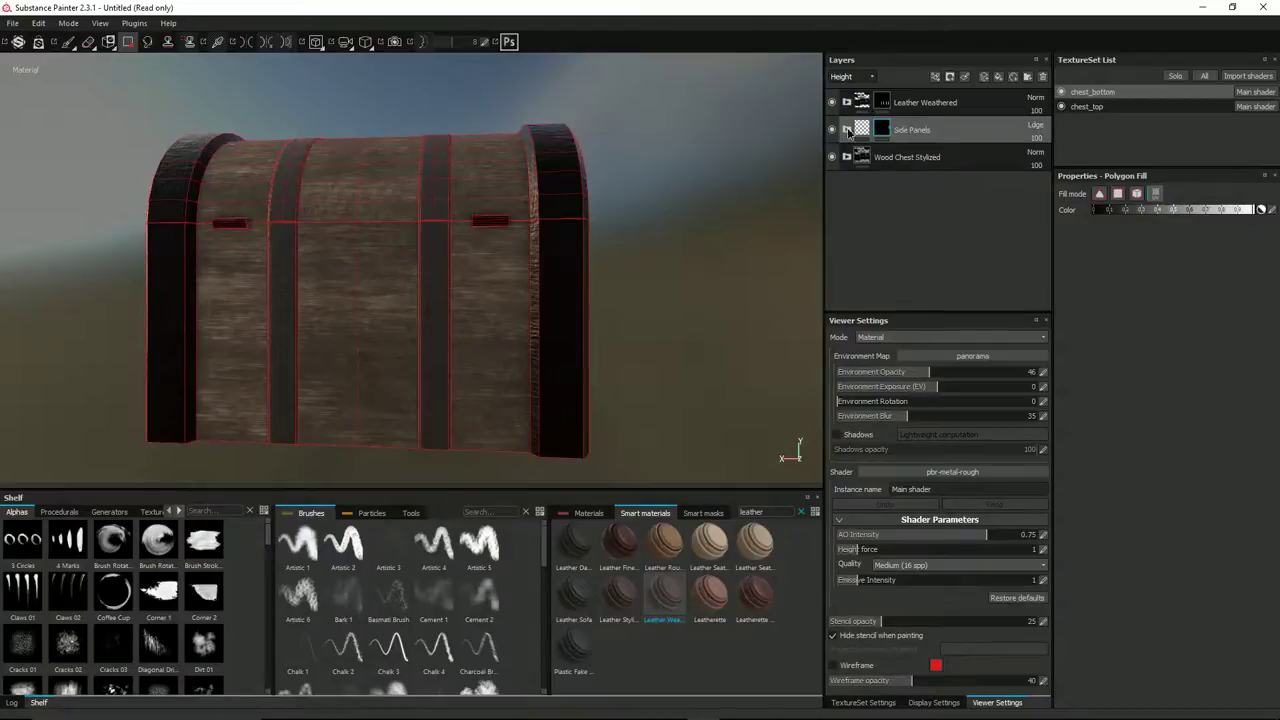
left_click(847, 130)
left_click(908, 158)
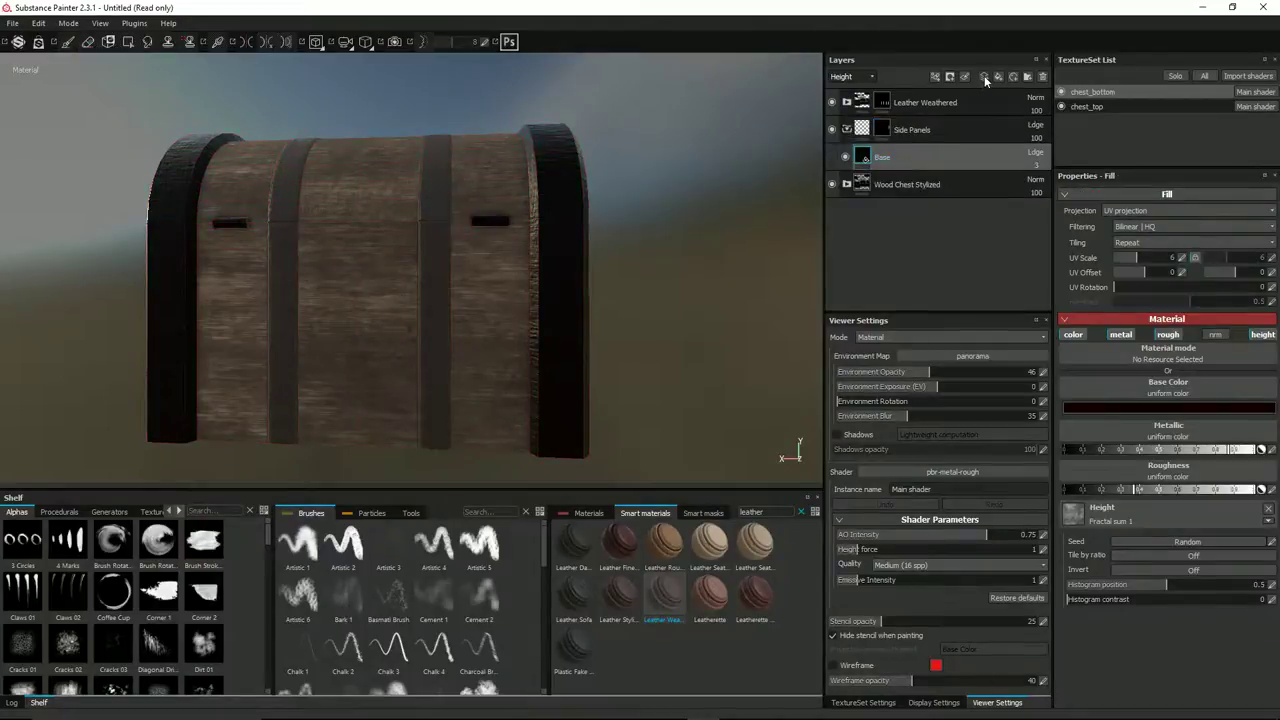
left_click(983, 76)
double_click(890, 157)
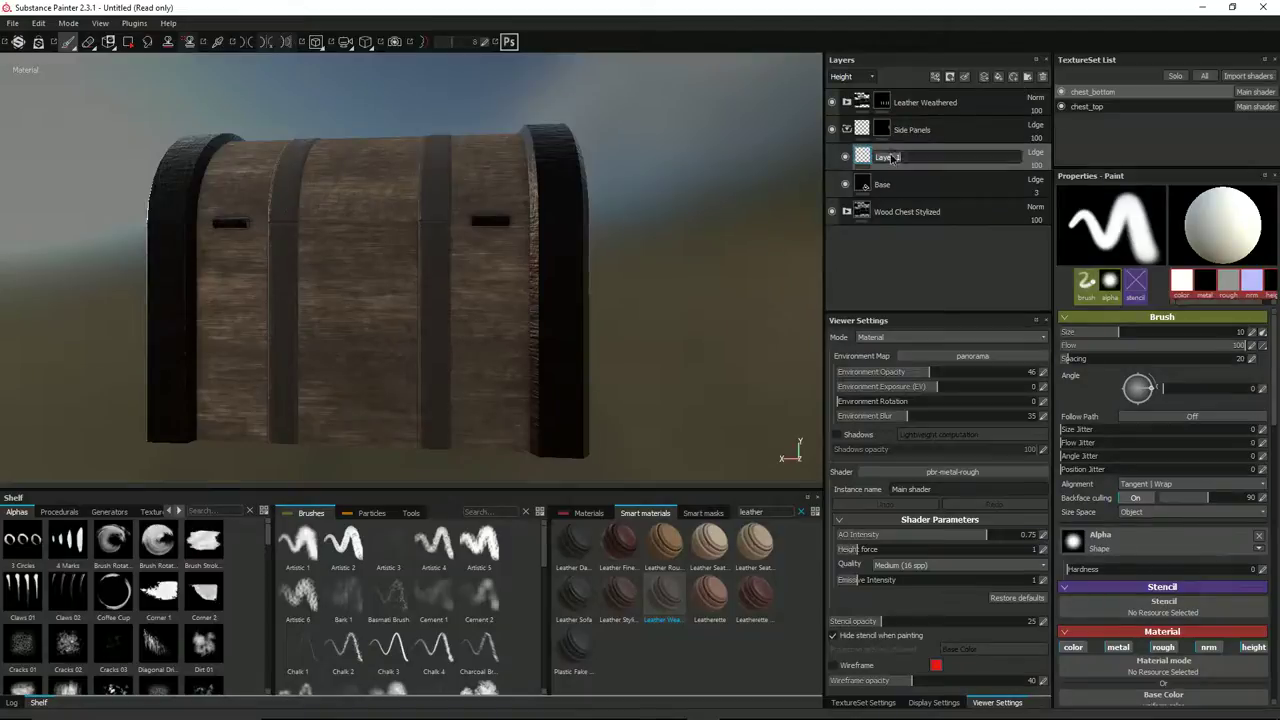
type("Bolts")
key("Return")
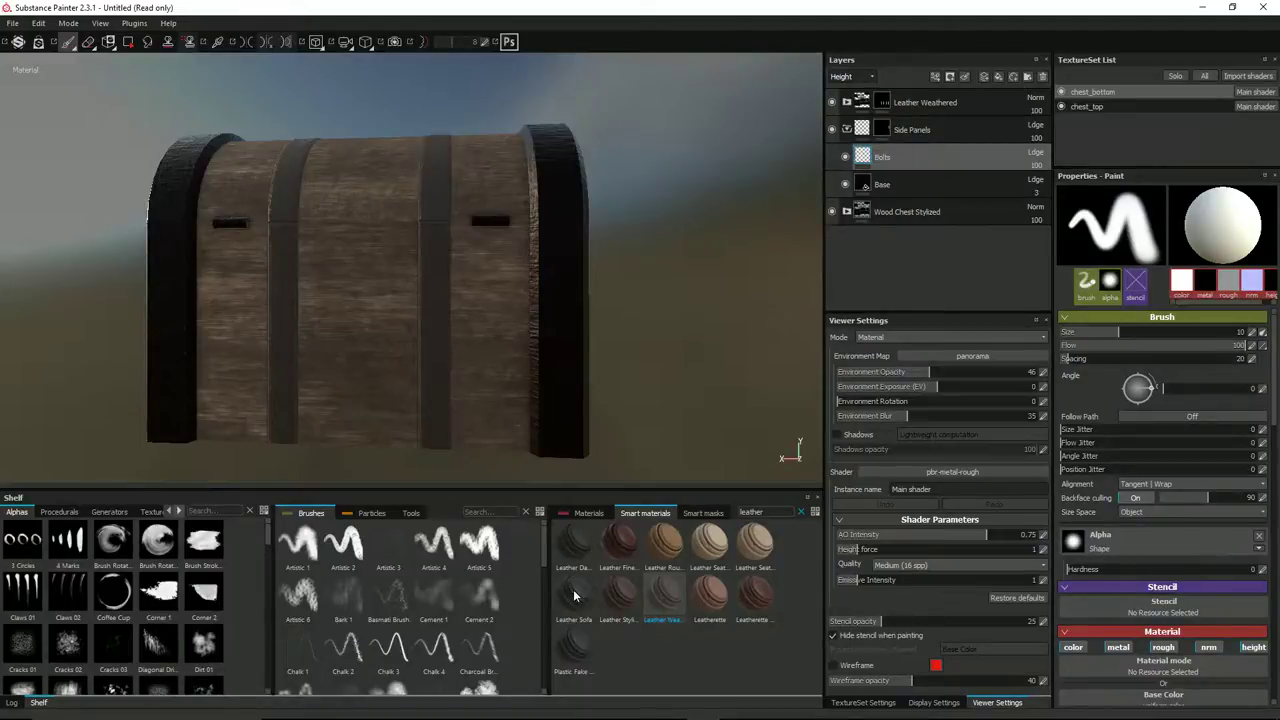
Choose the screw bolt tool and view the back of the chest straight on in orthographic projection.
left_click(412, 514)
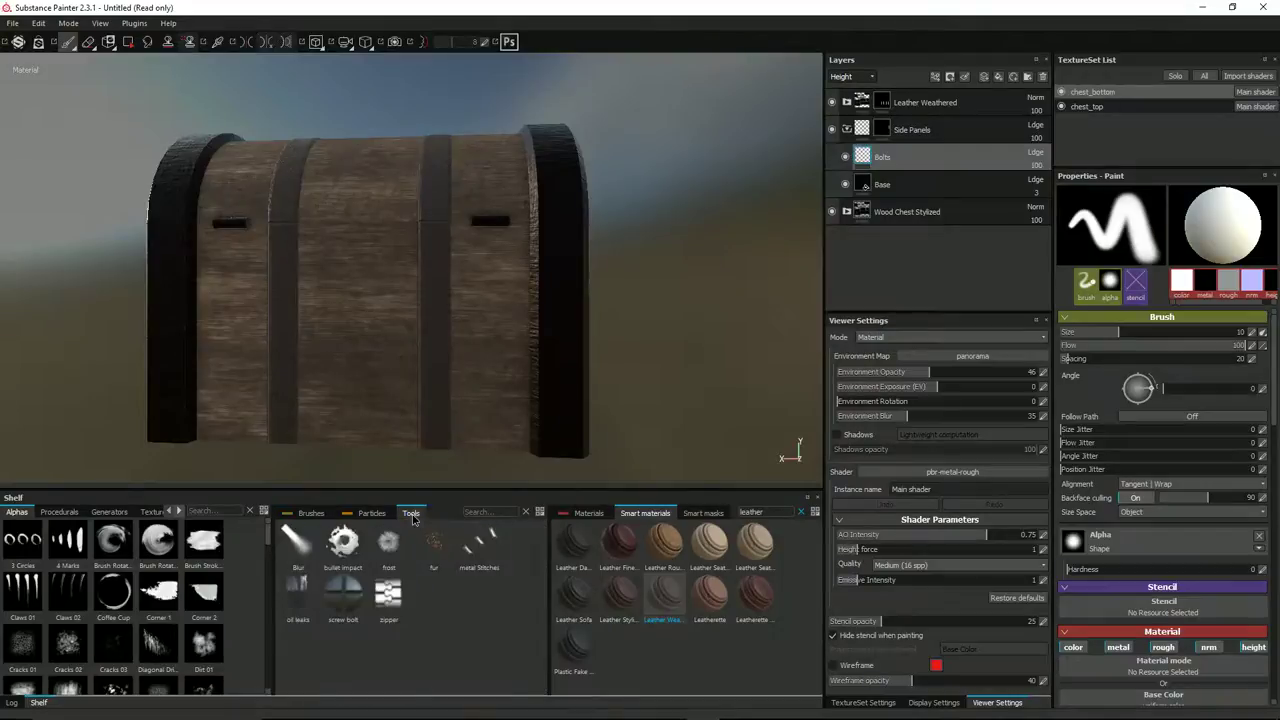
left_click(343, 598)
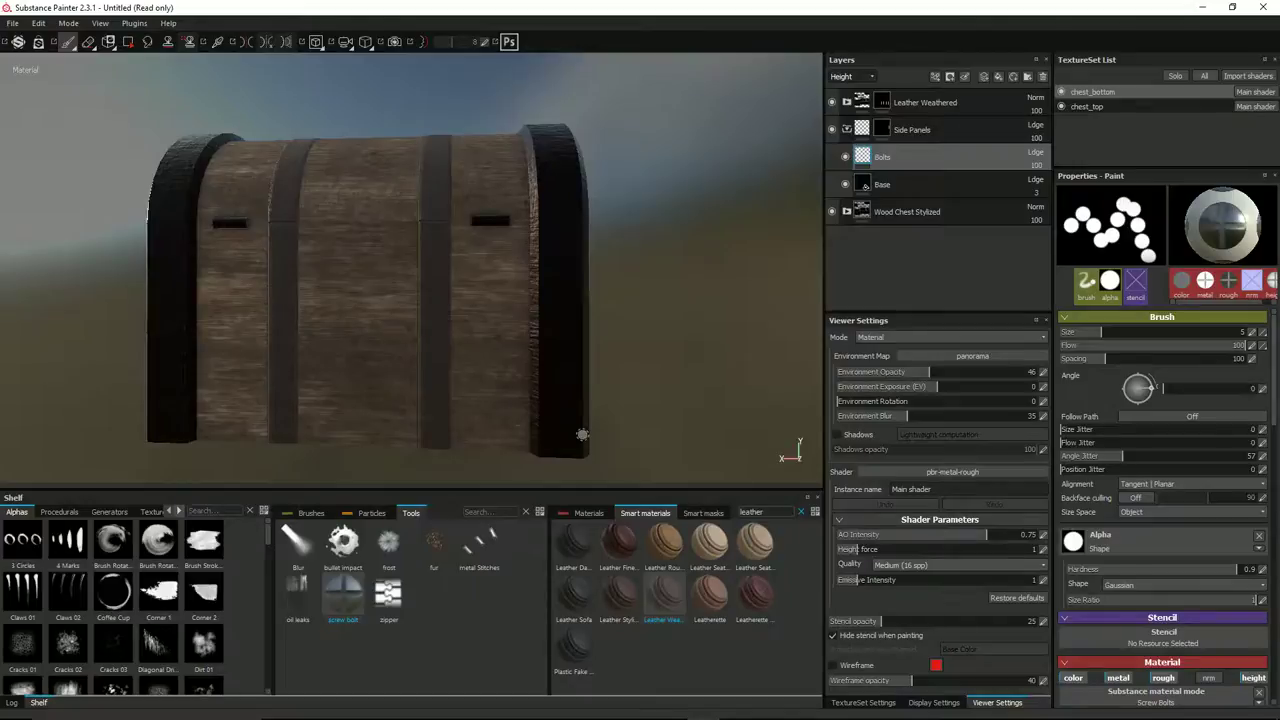
left_click_drag(574, 433, 584, 427, "alt")
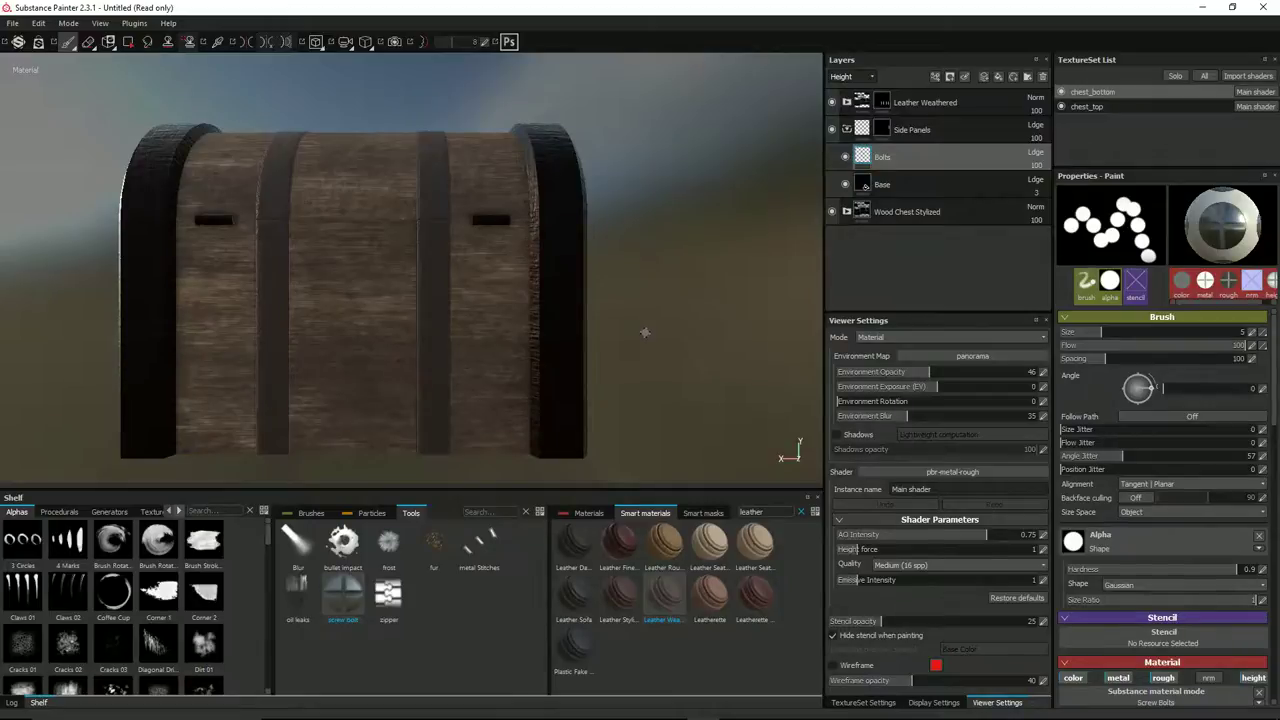
key("F5")
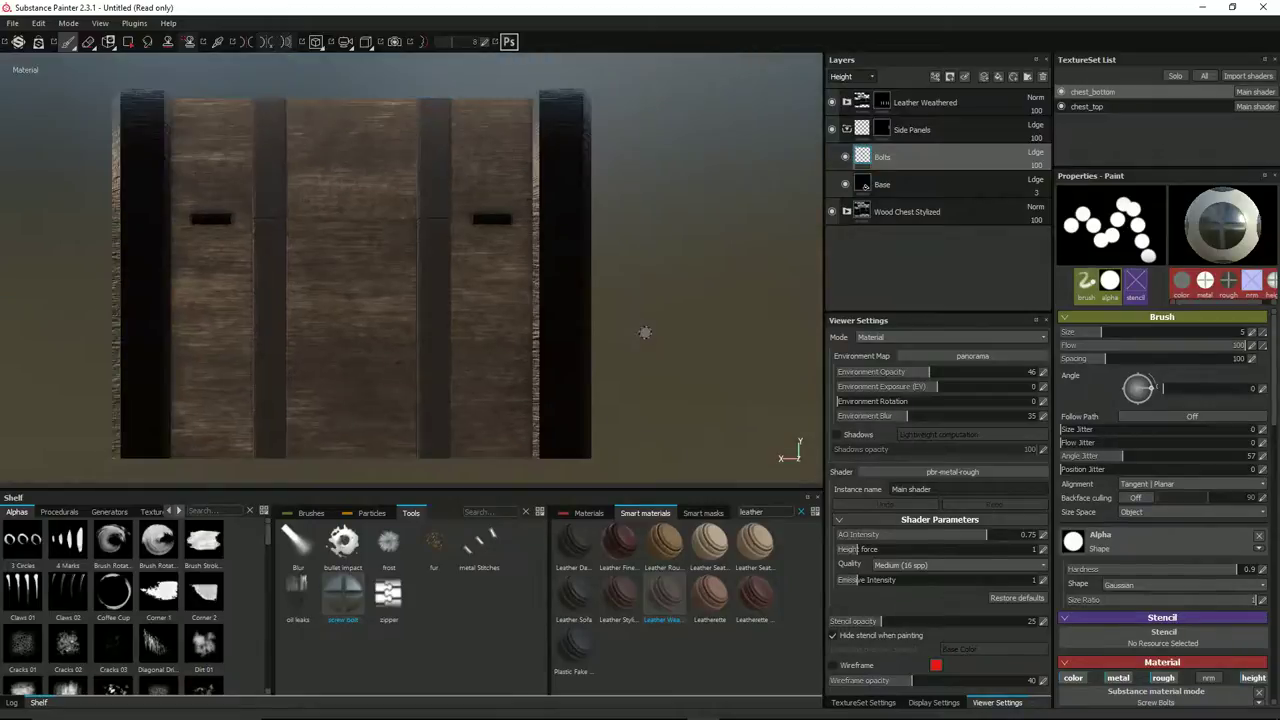
Try painting a straight column of screw bolts up the chest bottom's side panel, and undo it.
left_click(562, 441)
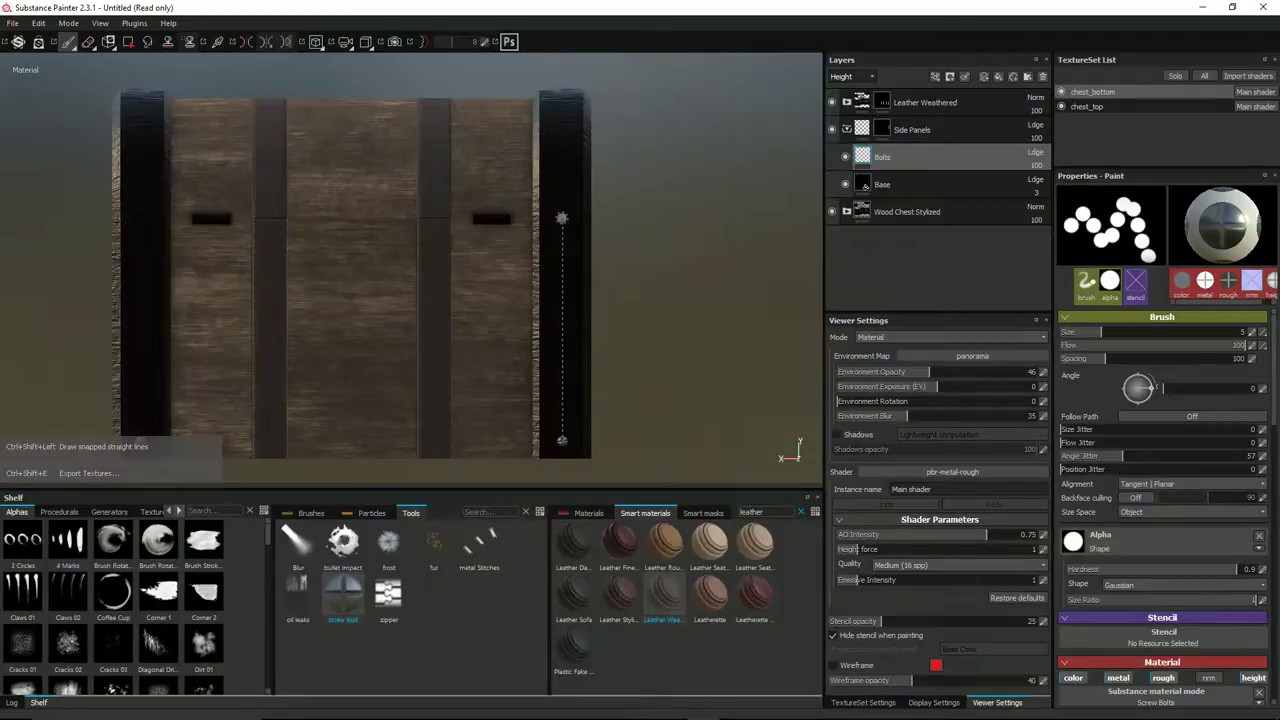
left_click(562, 229, "ctrl+shift")
scroll(643, 331, "up", 3)
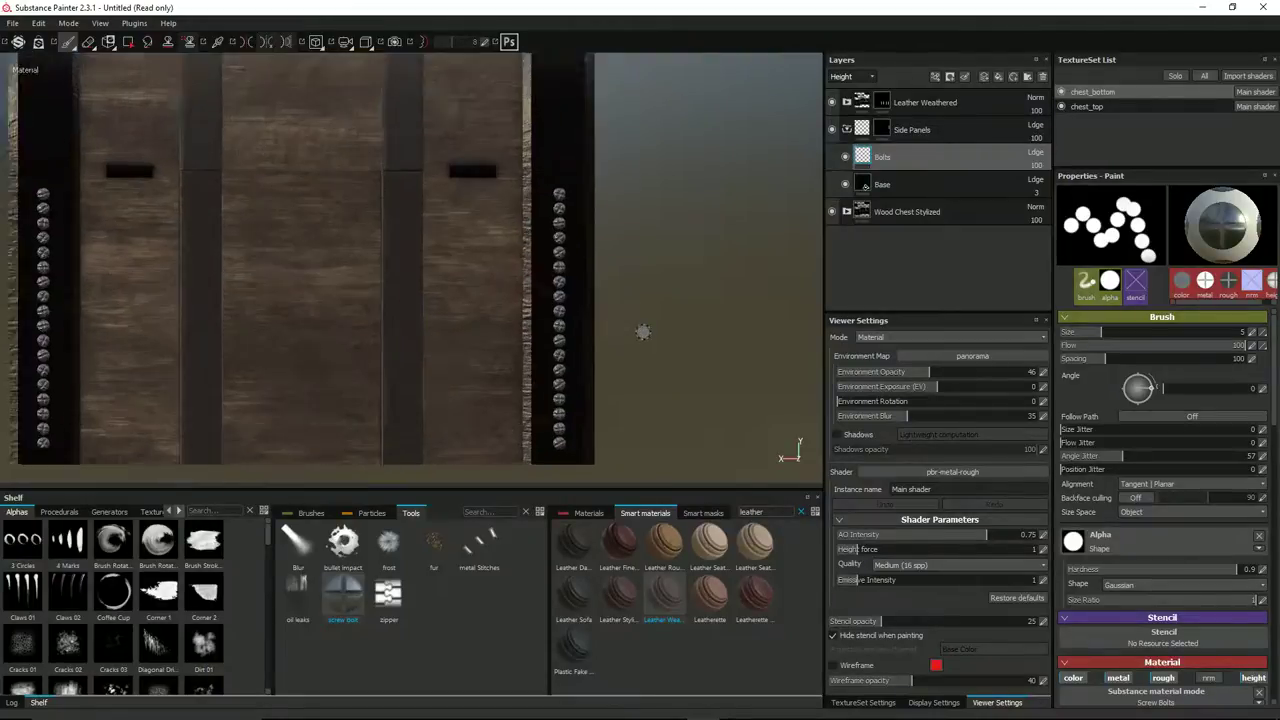
scroll(643, 332, "up", 1)
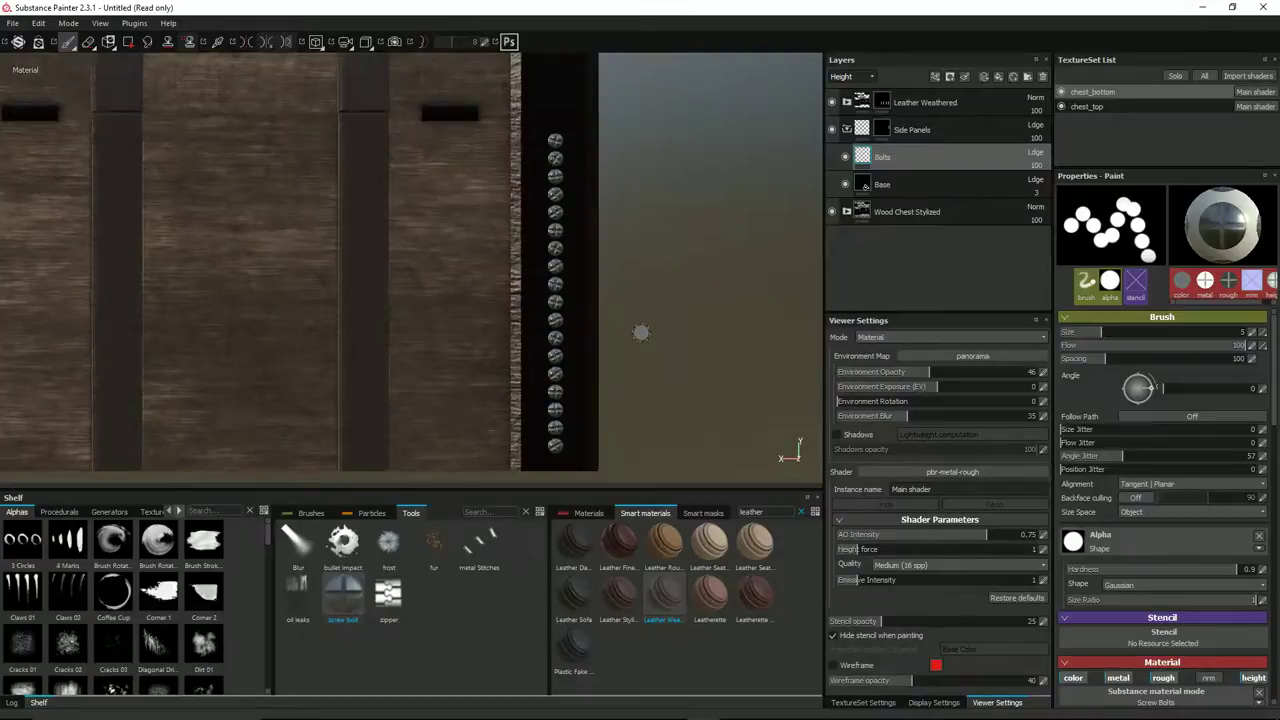
key("ctrl")
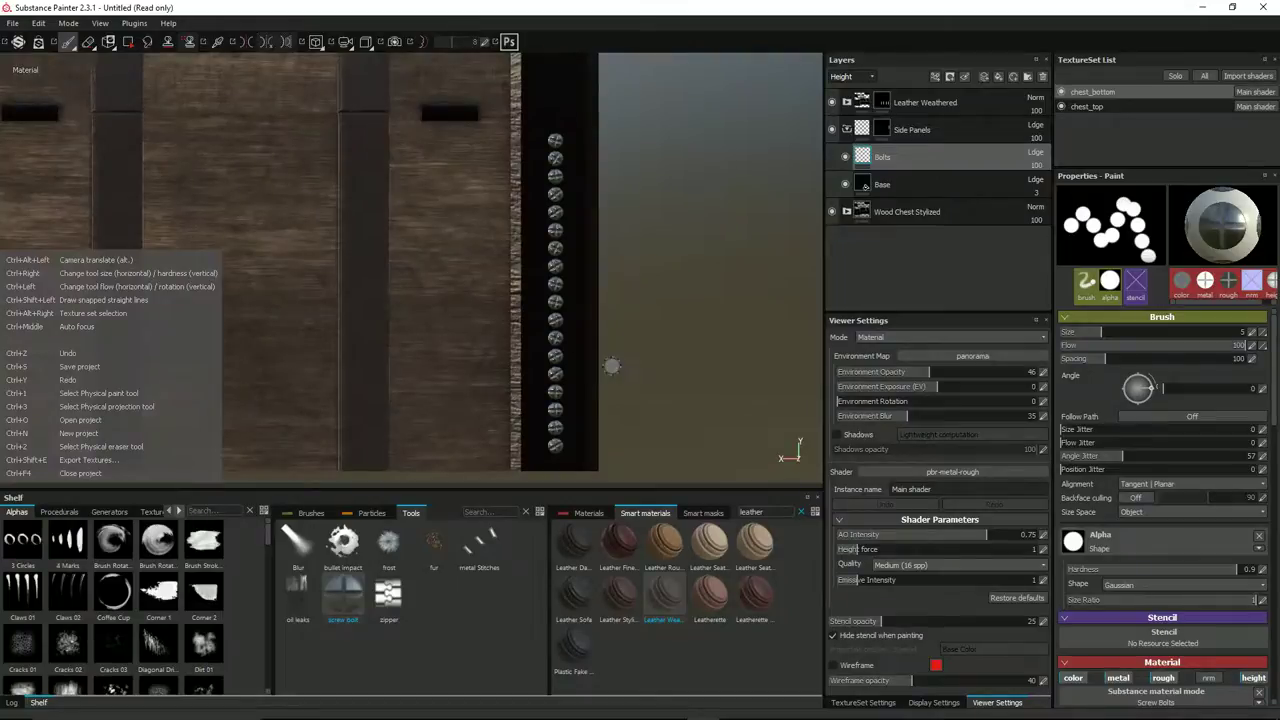
key("ctrl+z")
key("ctrl+z")
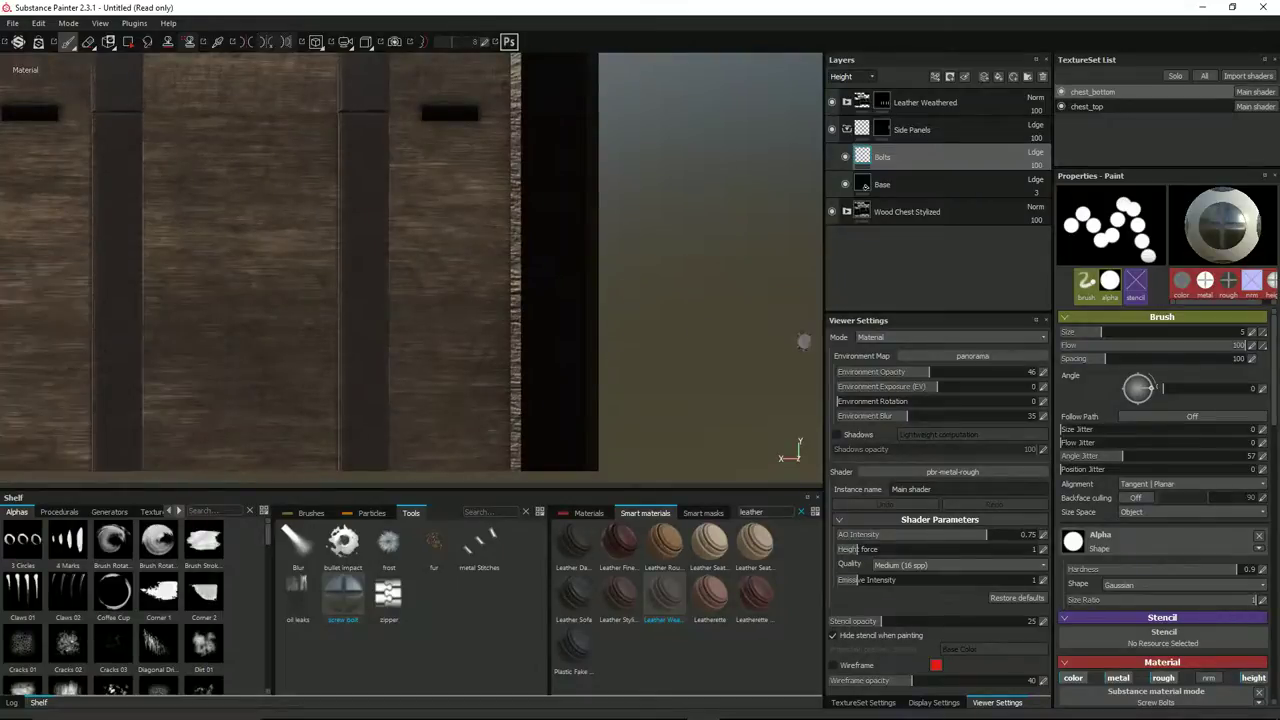
Set the brush spacing to 245 and test a straight column of bolts up the side panel, undoing the test.
left_click_drag(1105, 358, 1172, 358)
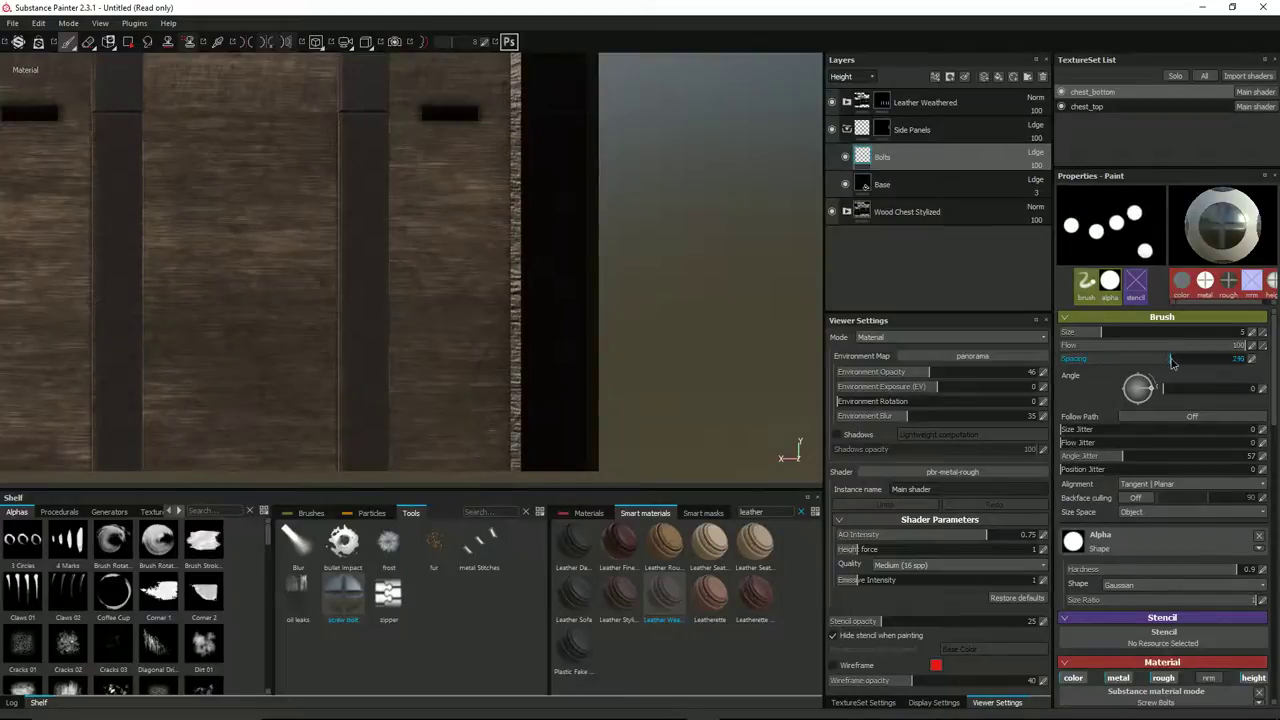
left_click(555, 448)
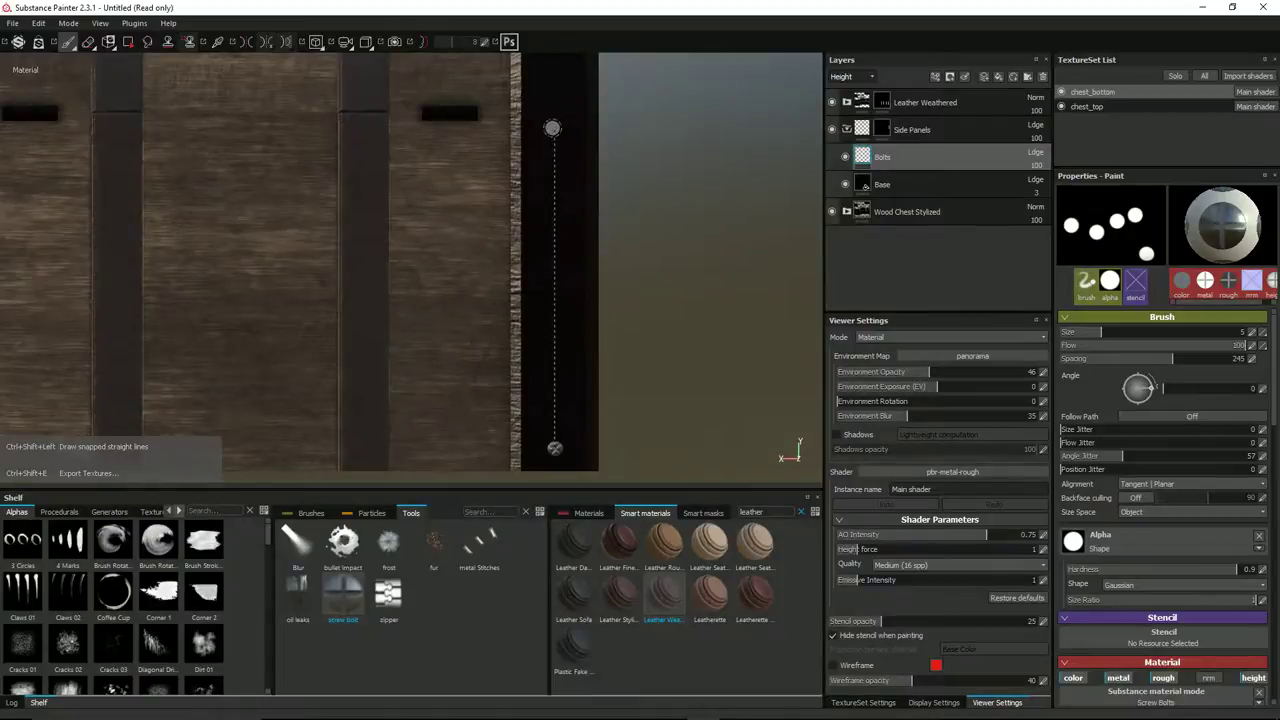
left_click(552, 128, "ctrl+shift")
scroll(655, 255, "down", 5)
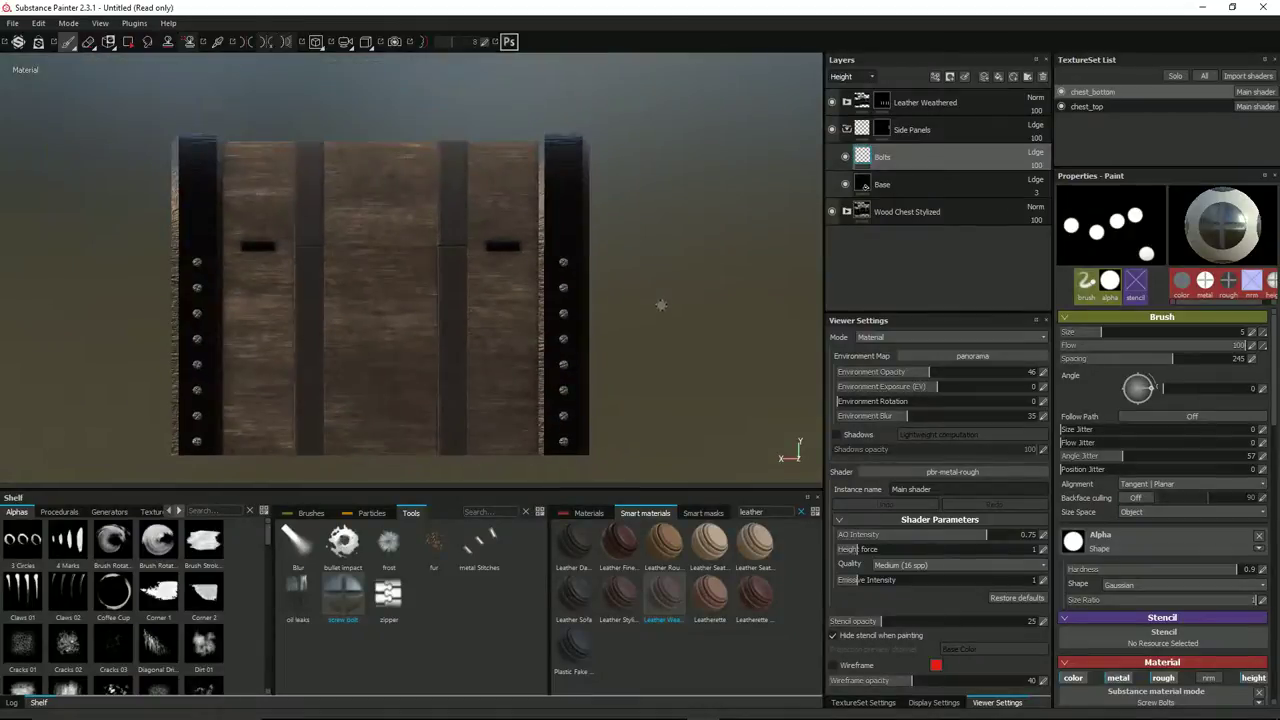
key("ctrl+z")
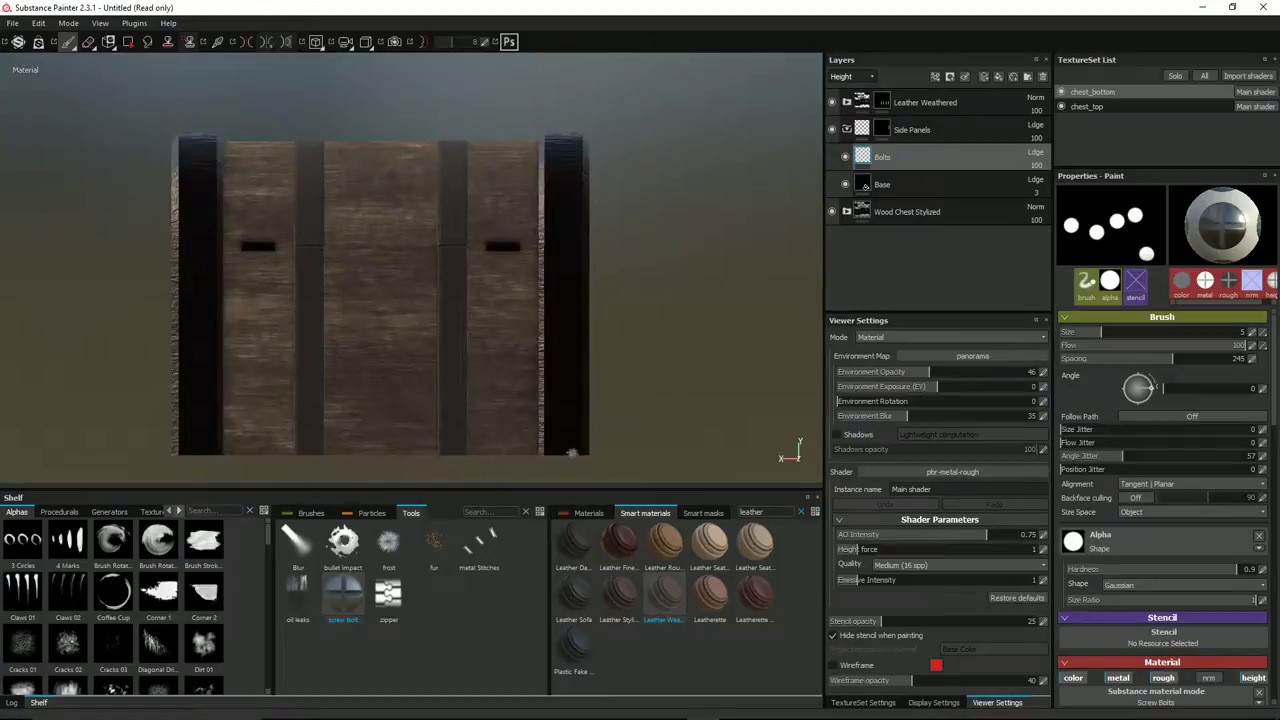
Enlarge the brush to size 7.83 and paint a straight column of screw bolts up the chest bottom's side panel.
key("bracketright")
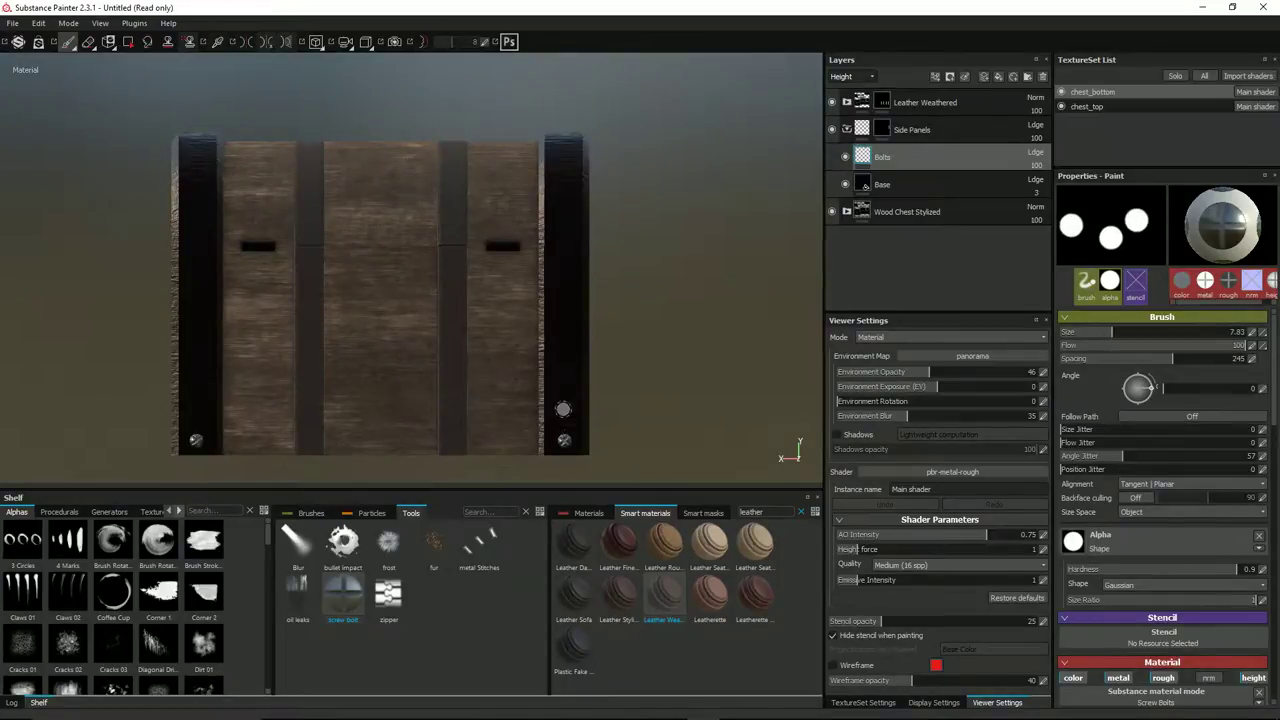
left_click(565, 257, "ctrl+shift")
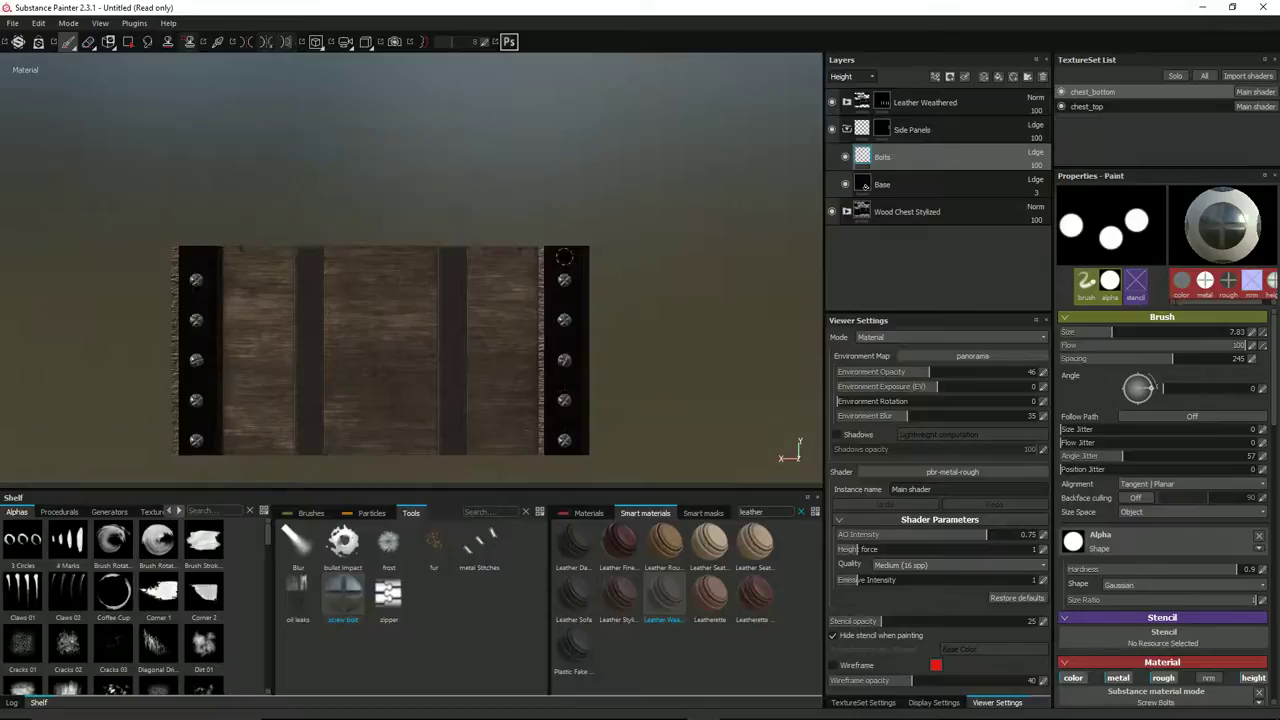
Check the bolt column on the chest bottom's side panel up close and undo the straight stroke.
scroll(649, 282, "up", 4)
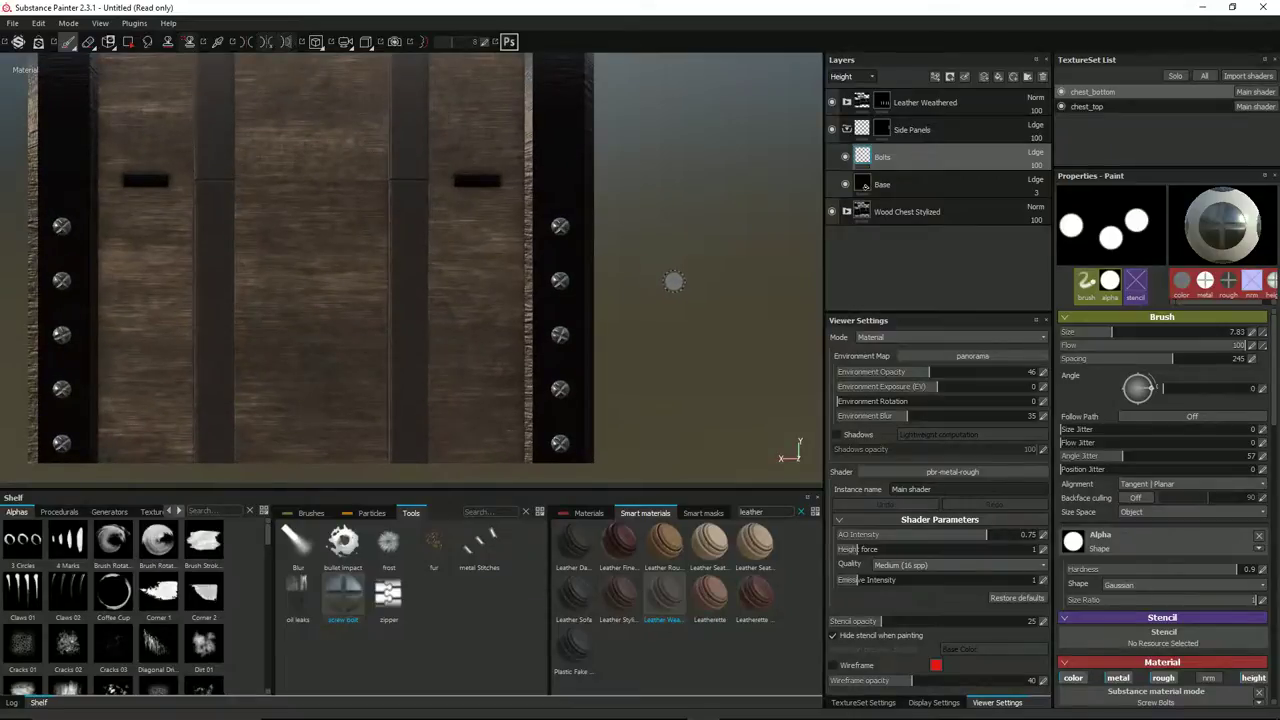
scroll(682, 305, "up", 2)
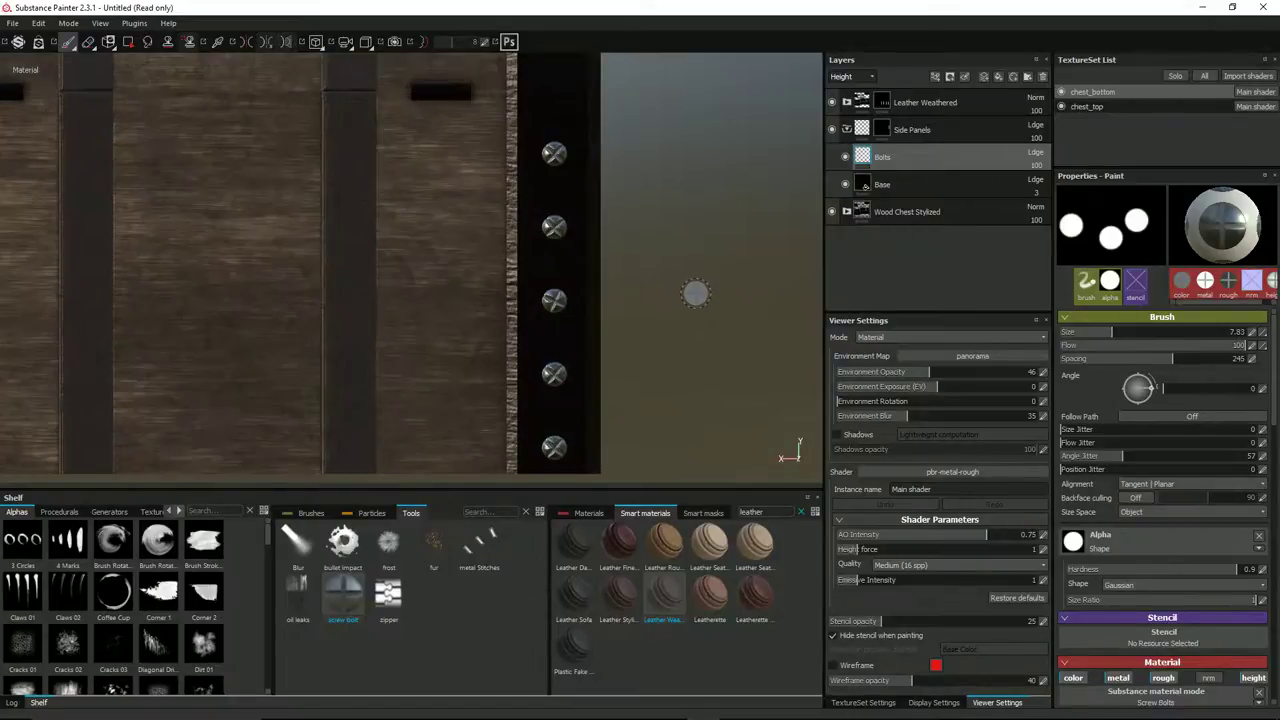
mouse_move(691, 289)
left_mouse_down("alt")
mouse_move(617, 300)
mouse_move(529, 269)
mouse_move(611, 236)
mouse_move(666, 329)
mouse_move(703, 311)
mouse_move(690, 324)
left_mouse_up("alt")
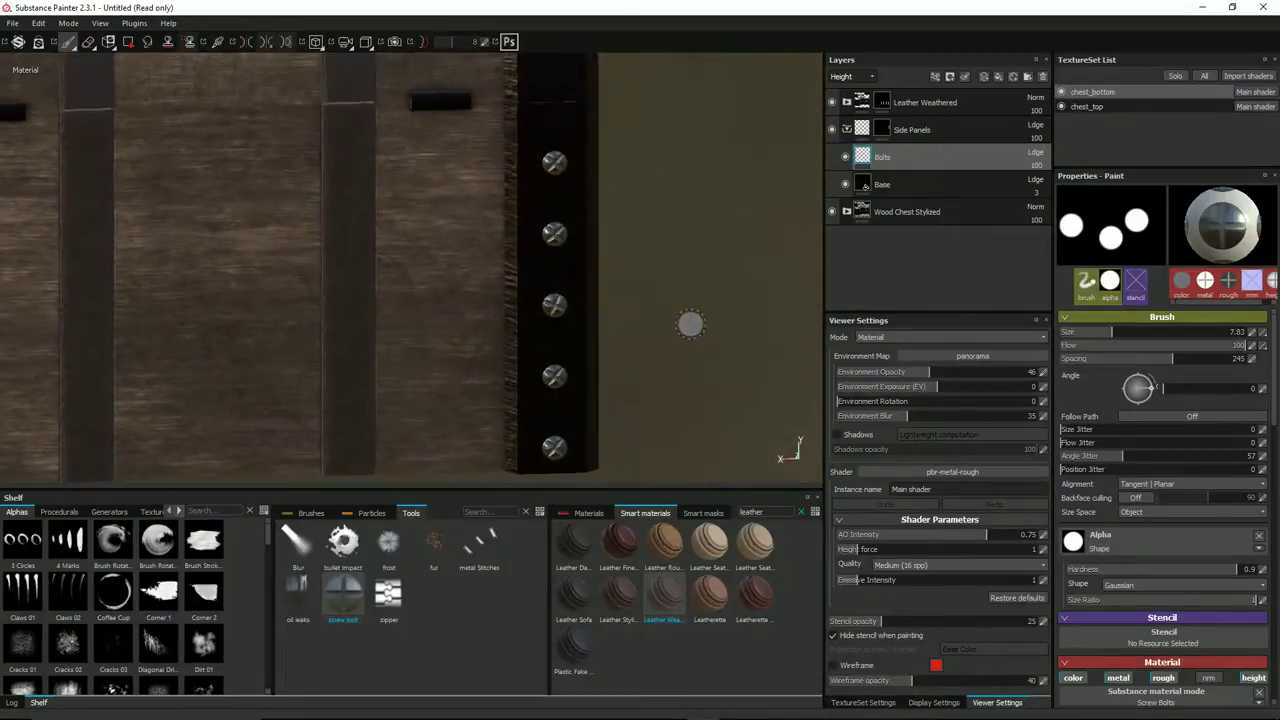
key("ctrl+z")
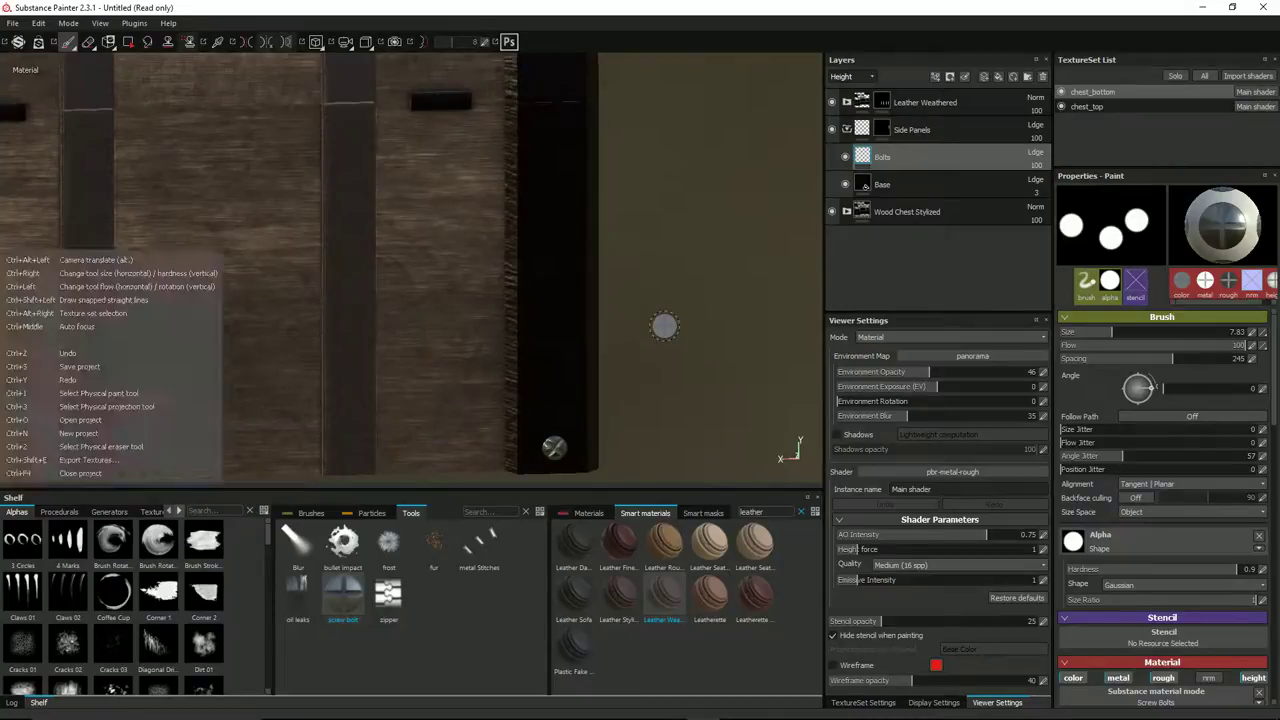
Expand the channels mapping of the Screw Bolts material and examine its mapping and shape parameters.
scroll(1215, 552, "down", 3)
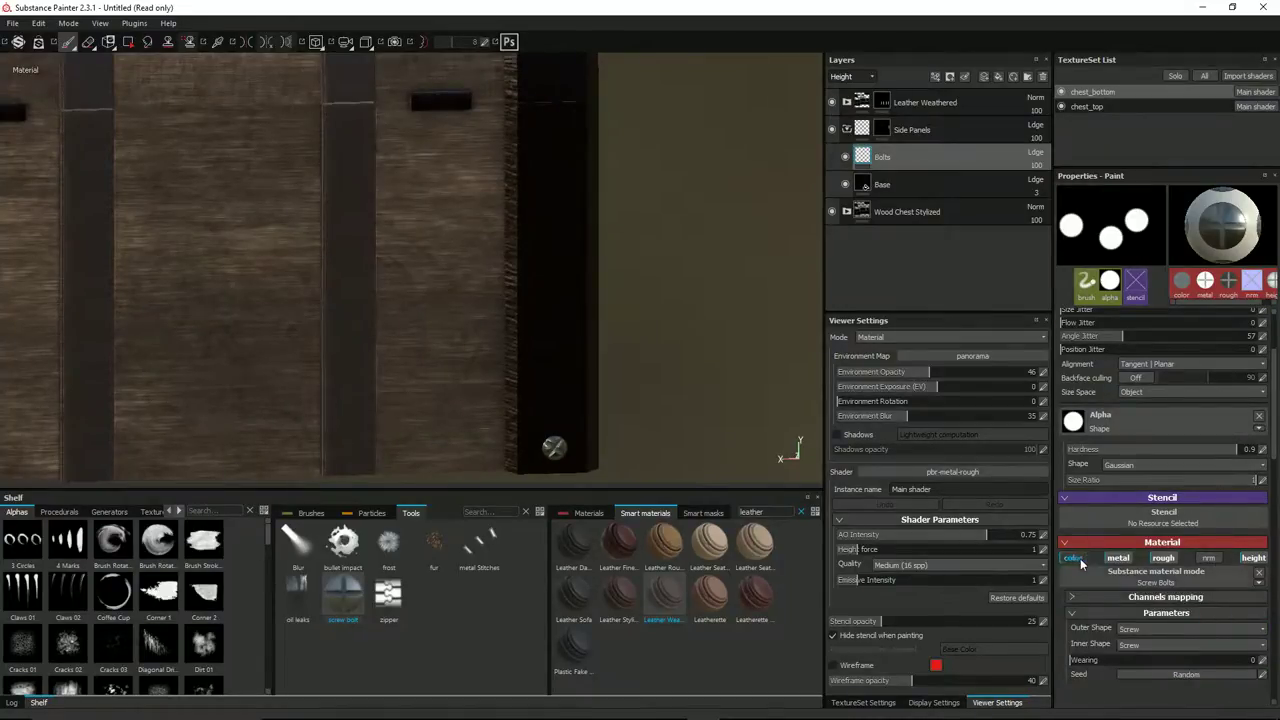
scroll(1225, 605, "down", 1)
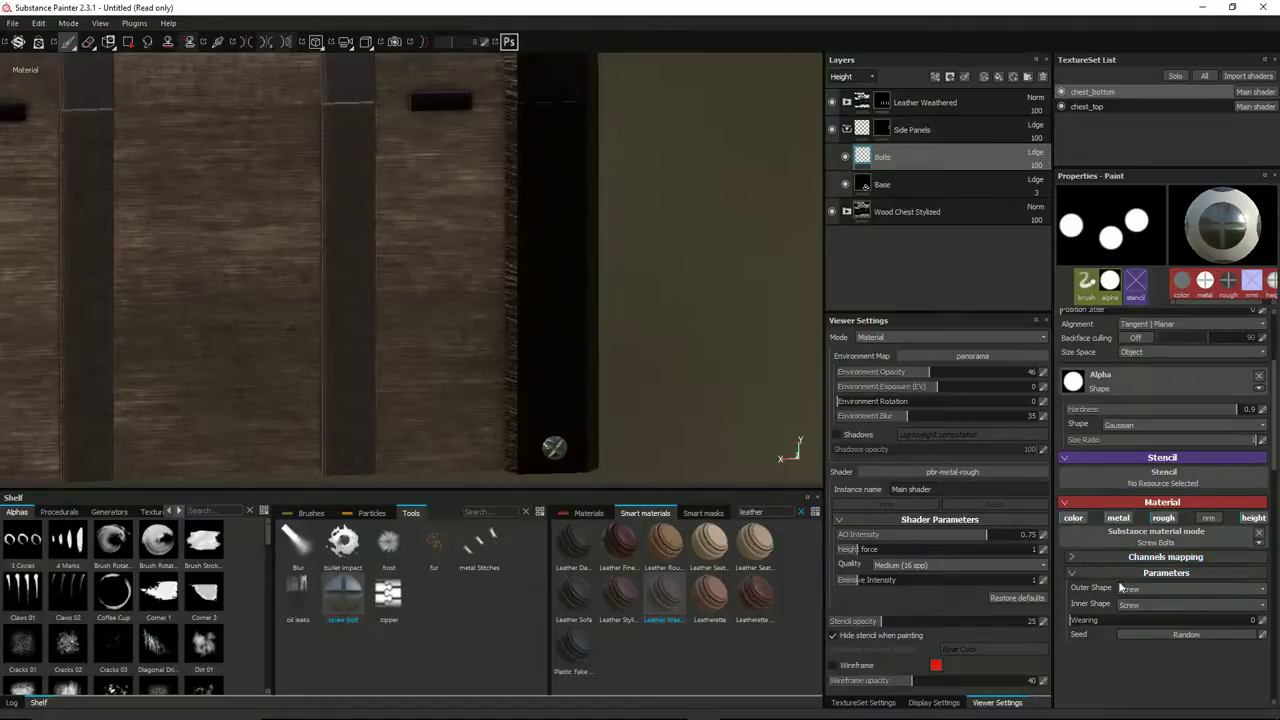
left_click(1073, 558)
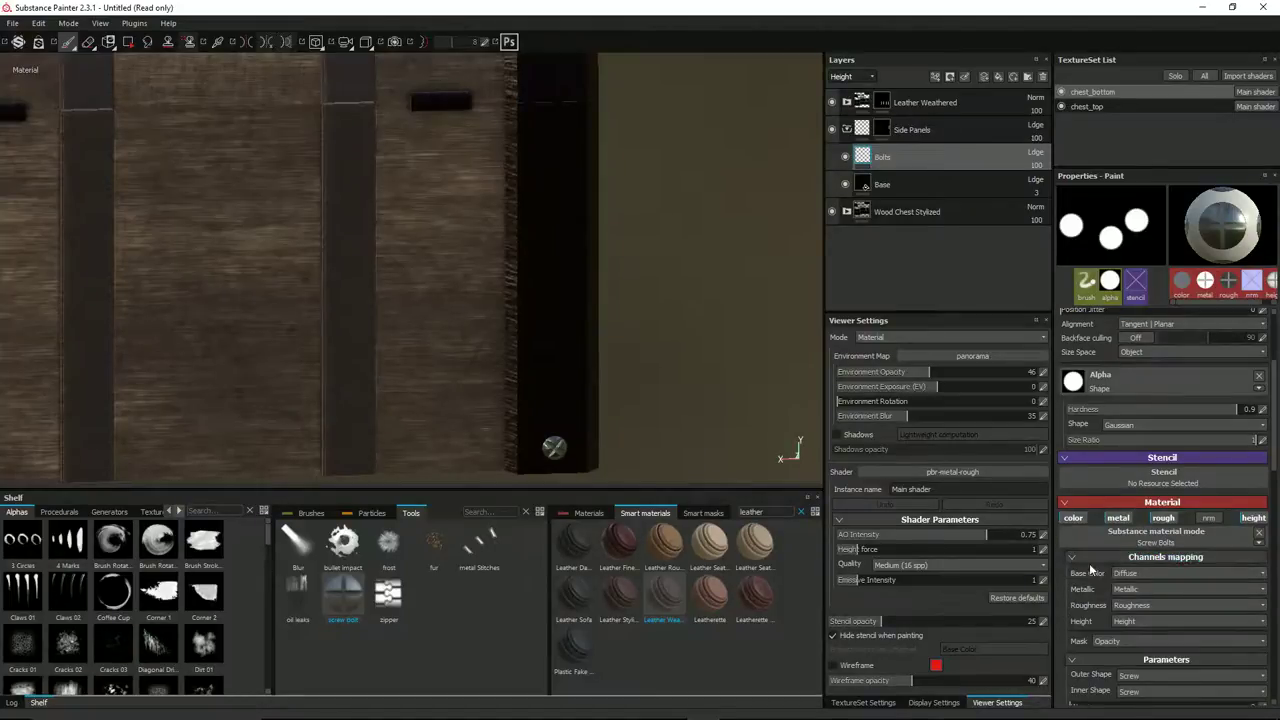
scroll(1100, 565, "down", 3)
scroll(1120, 560, "up", 2)
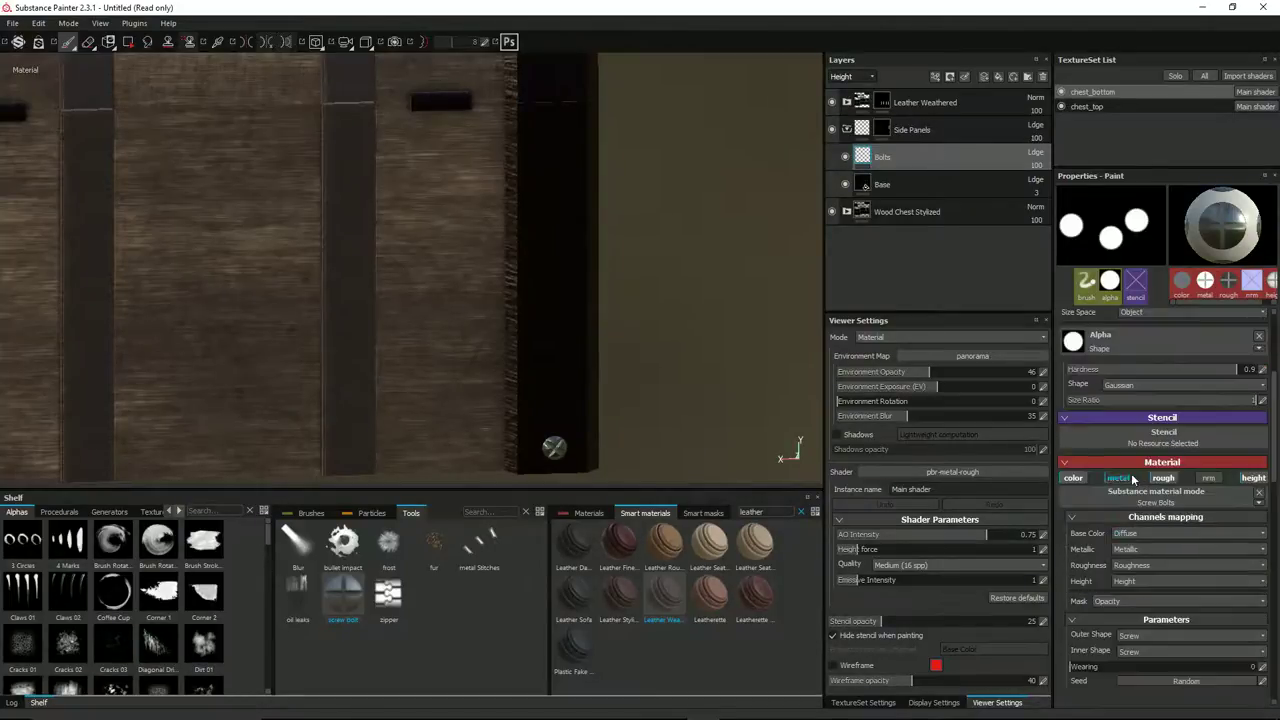
scroll(1120, 400, "up", 2)
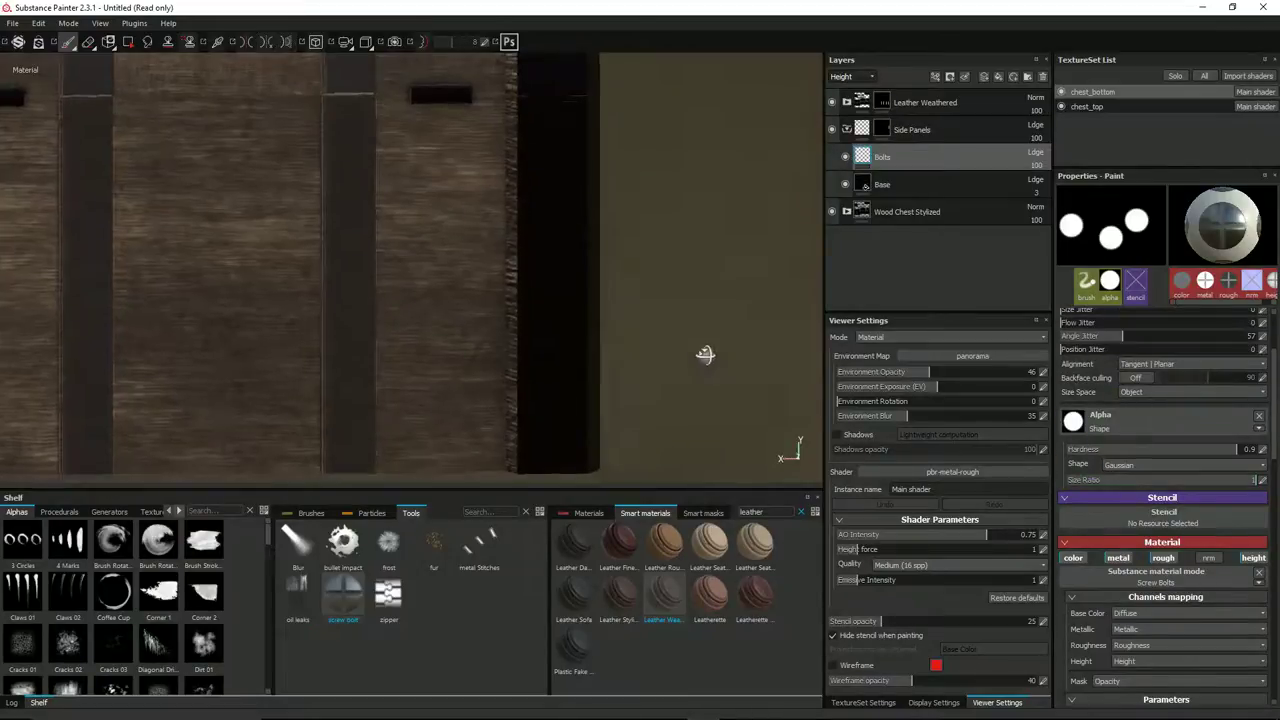
Repaint a straight column of screw bolts up the chest bottom's side panel, starting near its lower edge.
left_click(554, 446)
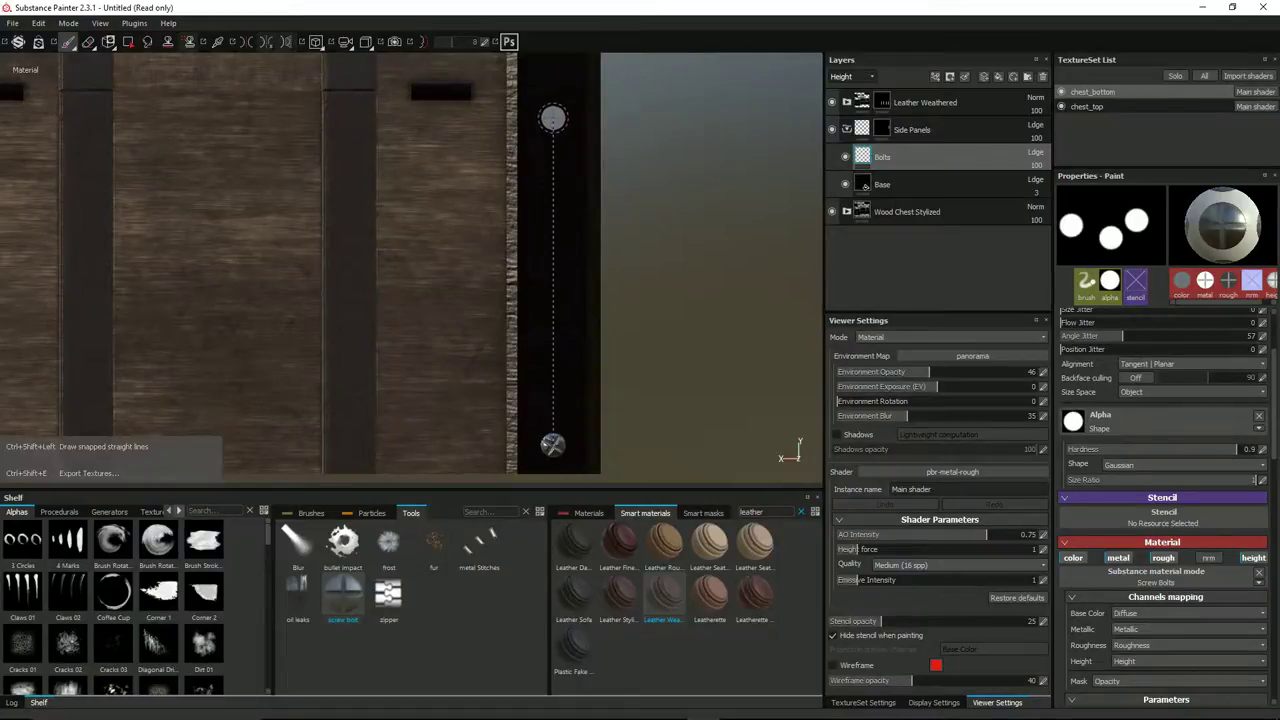
left_click(555, 151, "shift")
key("f")
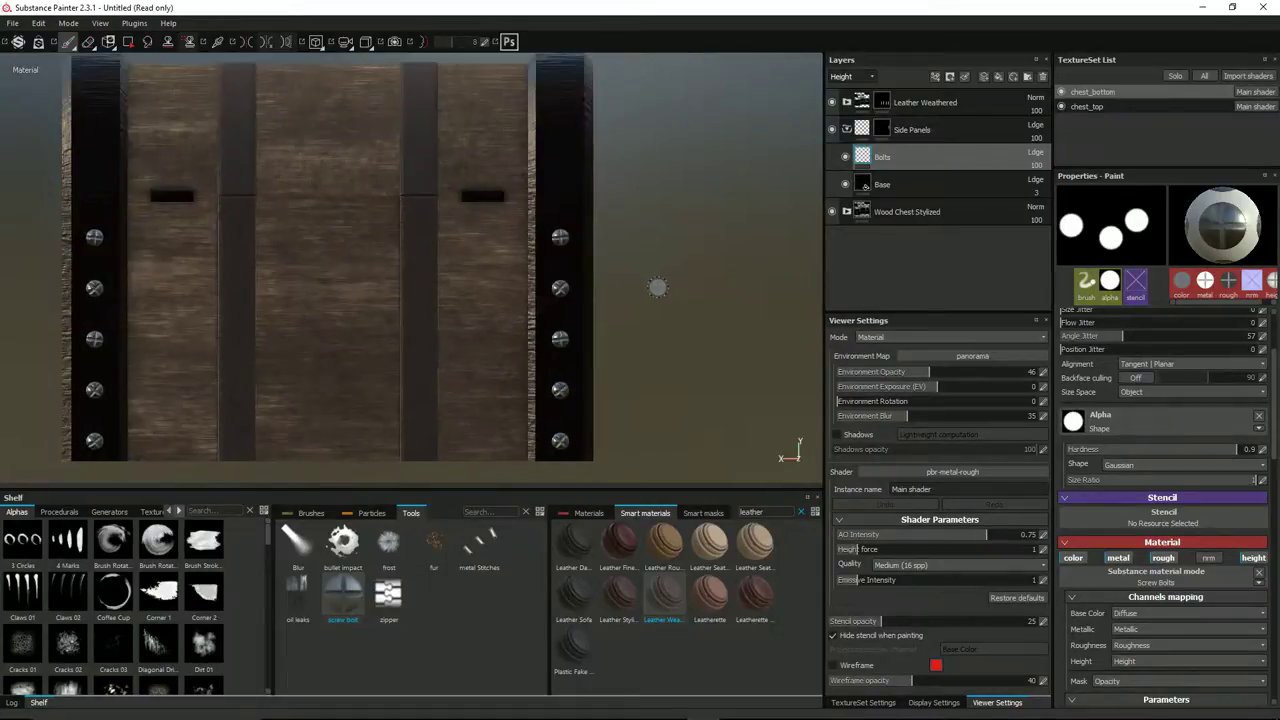
key("Return")
Lower the Bolts layer's base color opacity to 16.
left_click(841, 77)
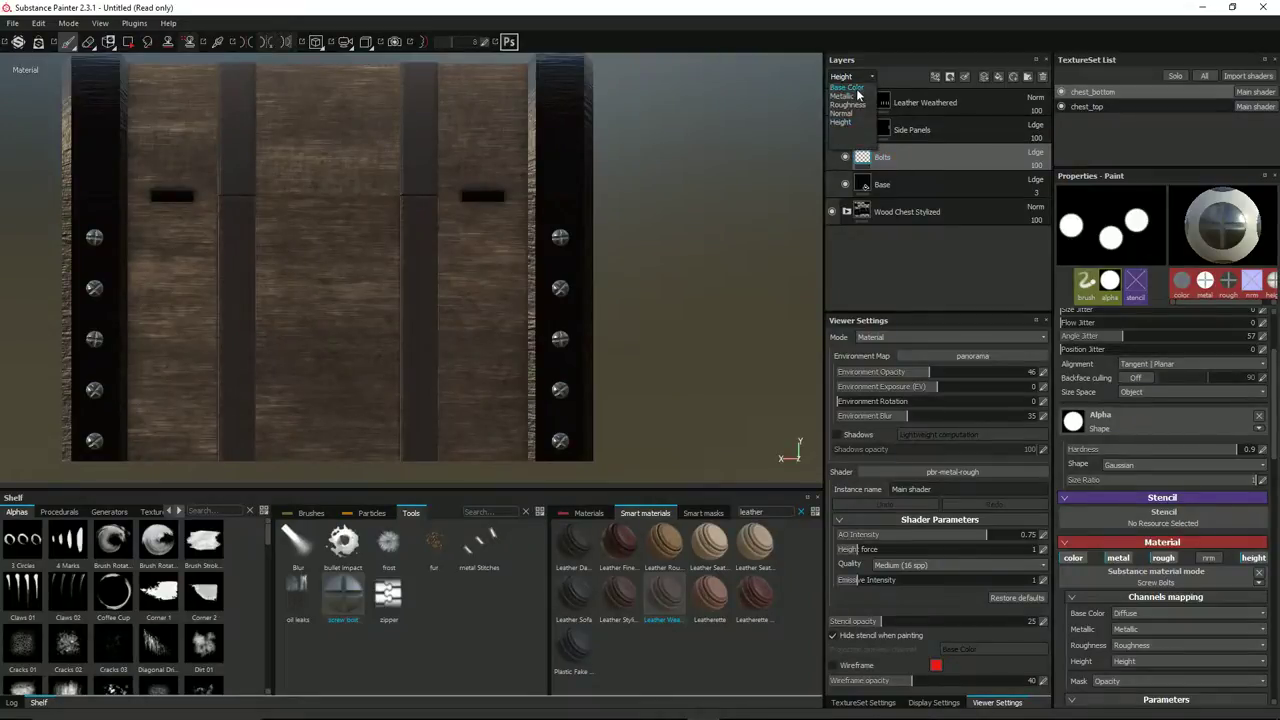
left_click(848, 87)
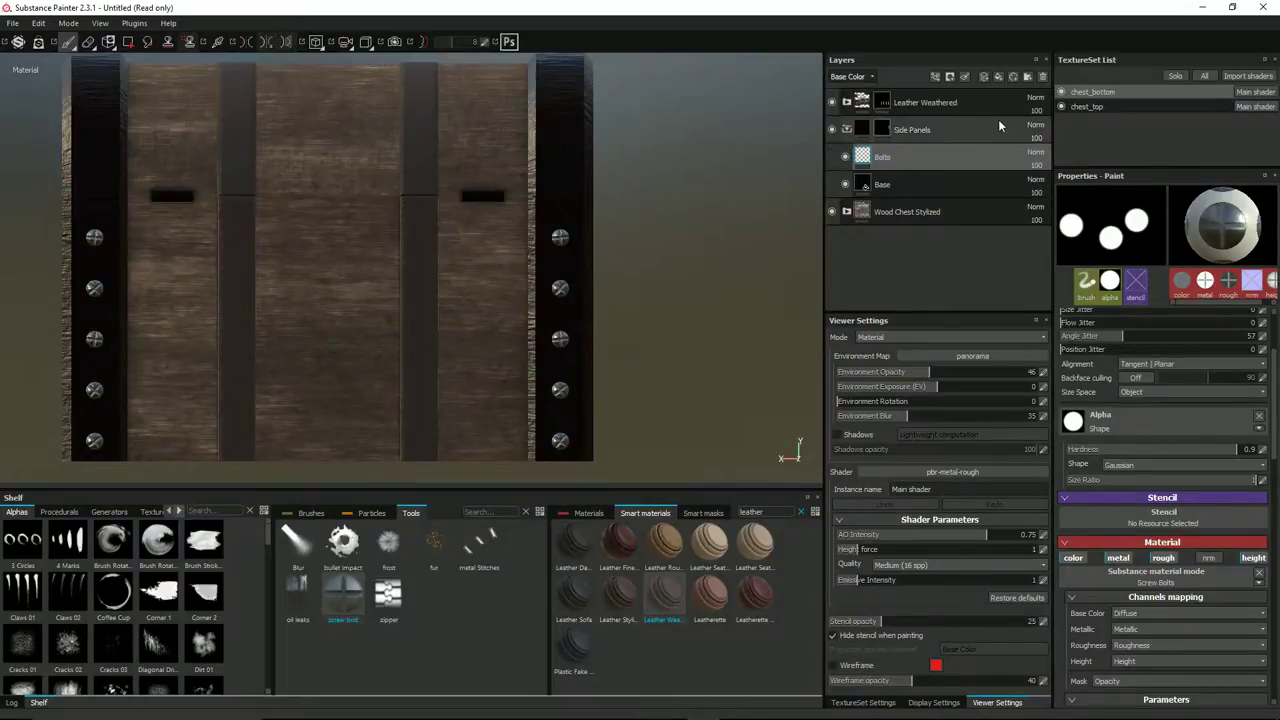
left_click(1036, 164)
left_click_drag(1062, 180, 1031, 182)
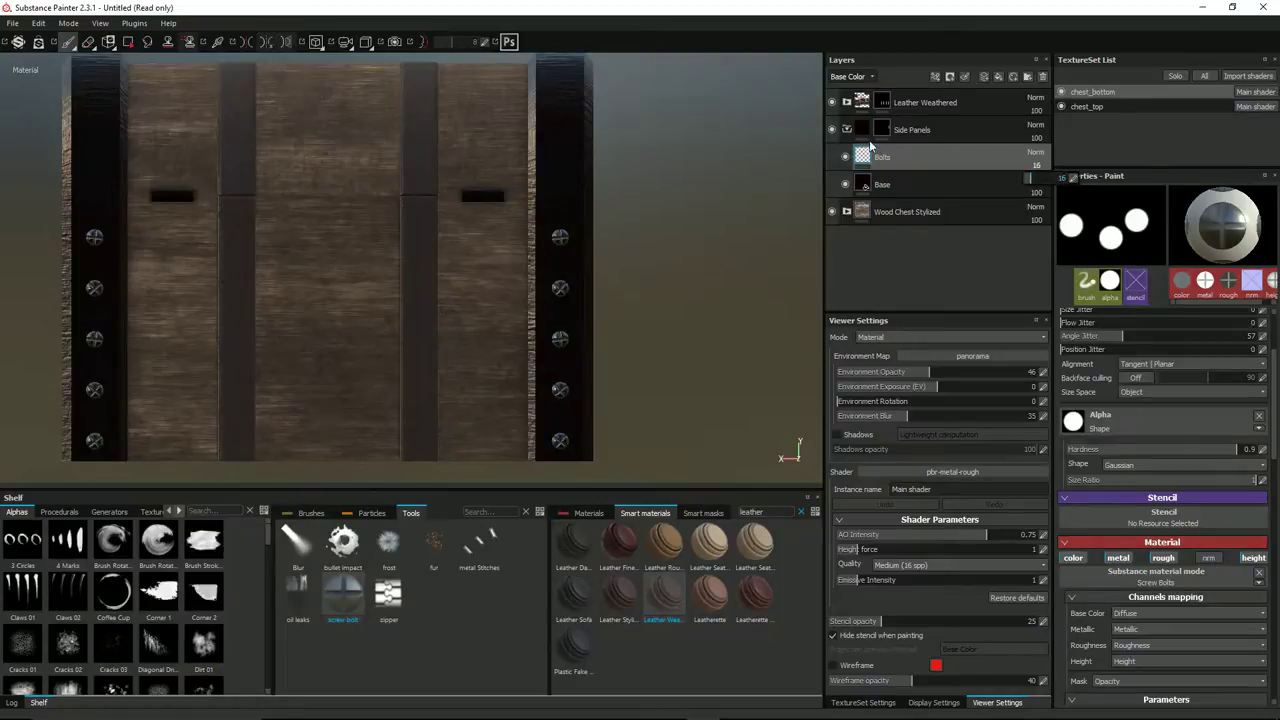
Lower the Bolts layer's metallic opacity to 31.
left_click(852, 77)
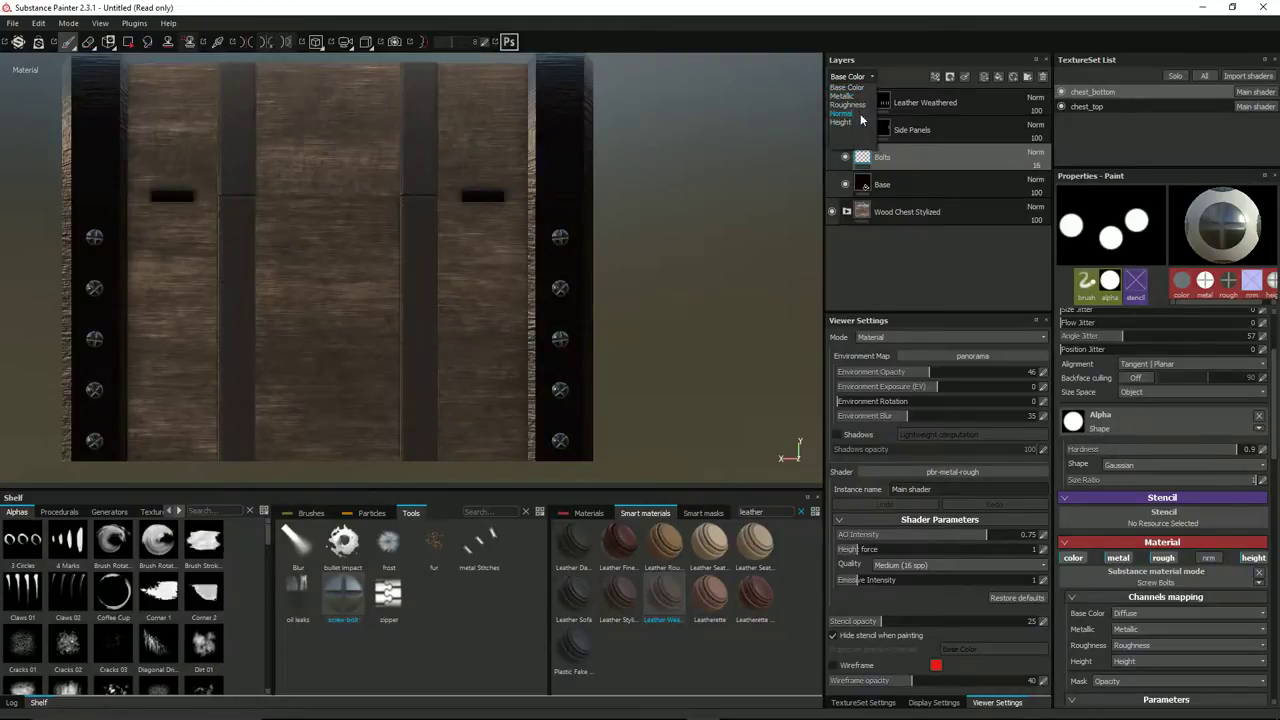
left_click(860, 110)
left_click(1036, 166)
mouse_move(1061, 178)
left_mouse_down()
mouse_move(1024, 182)
mouse_move(1062, 184)
mouse_move(1038, 182)
left_mouse_up()
Set the Bolts layer's roughness opacity to 66.
left_click(852, 77)
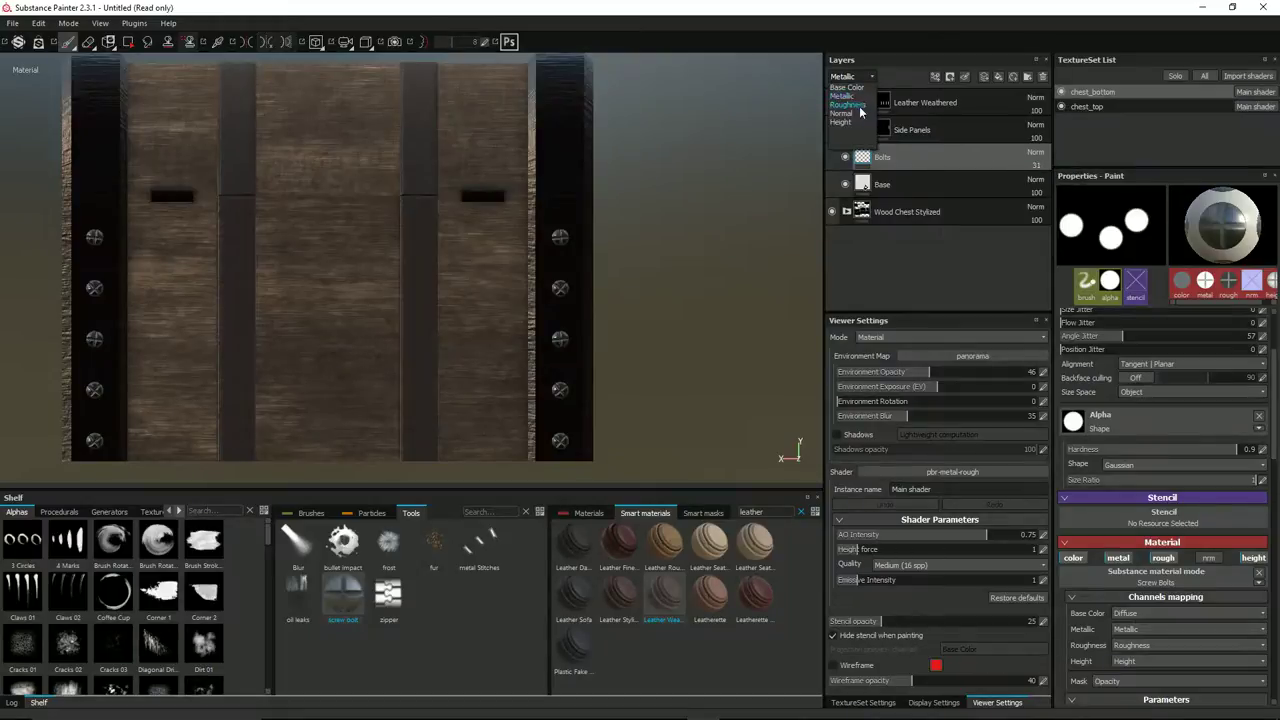
left_click(859, 106)
left_click(1035, 166)
mouse_move(1046, 180)
left_mouse_down()
mouse_move(999, 180)
mouse_move(1078, 182)
mouse_move(1036, 180)
mouse_move(1058, 184)
left_mouse_up()
left_click_drag(660, 194, 638, 211, "alt")
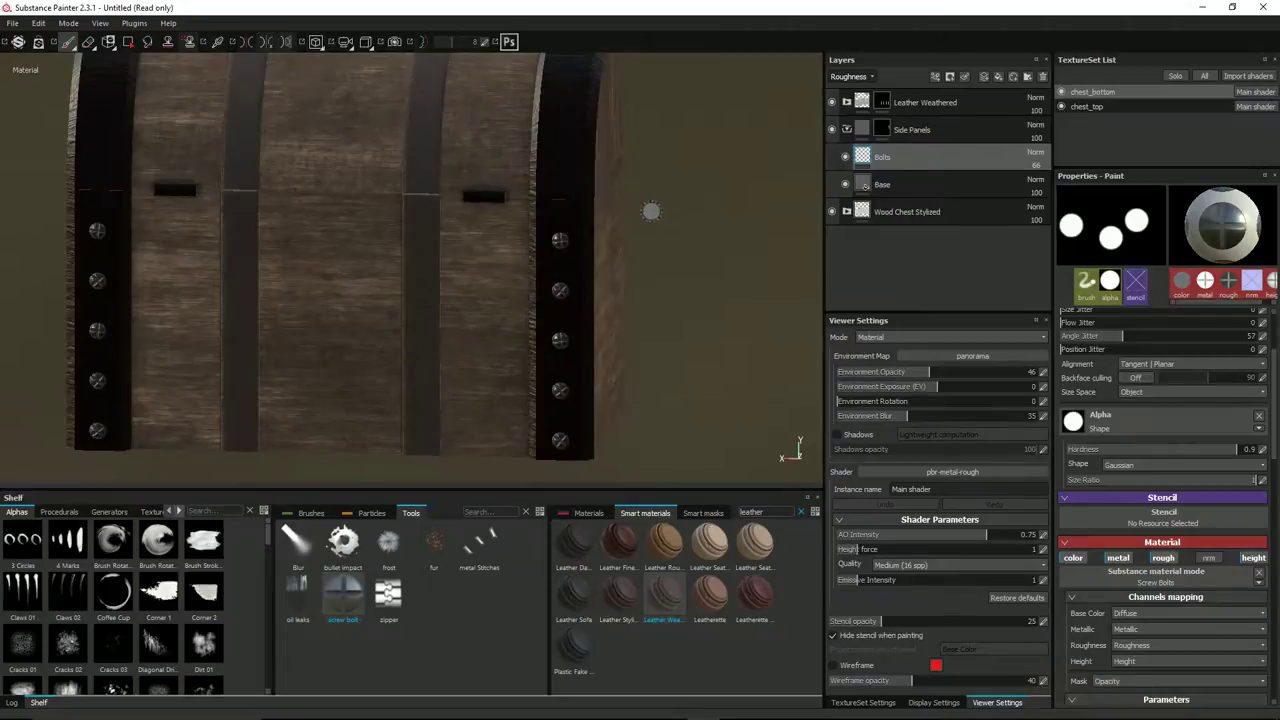
Switch to the chest_top texture set and view the back of the chest lid straight on.
left_click(1114, 108)
left_click_drag(641, 182, 751, 300, "alt")
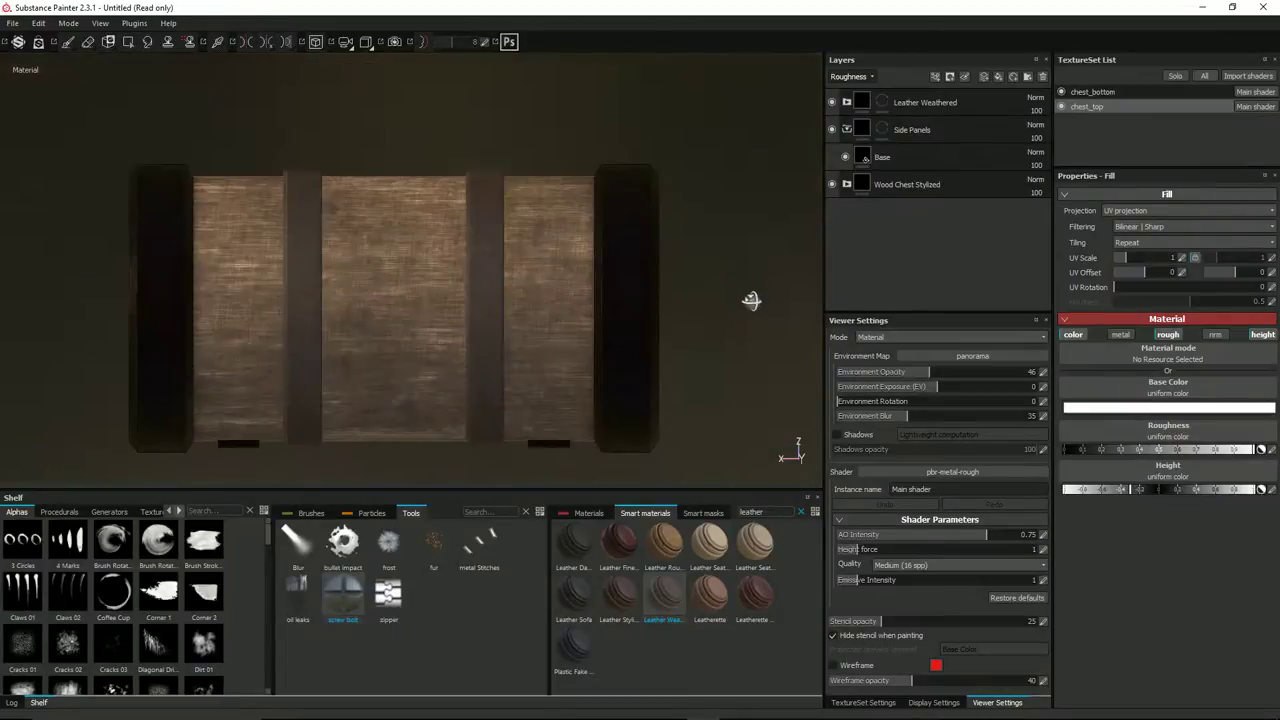
left_click_drag(689, 362, 689, 269, "alt")
mouse_move(695, 255)
middle_mouse_down("alt")
mouse_move(686, 302)
mouse_move(655, 341)
middle_mouse_up("alt")
left_click_drag(646, 317, 659, 231, "alt")
mouse_move(656, 331)
left_mouse_down("alt")
mouse_move(694, 277)
mouse_move(615, 323)
left_mouse_up("alt")
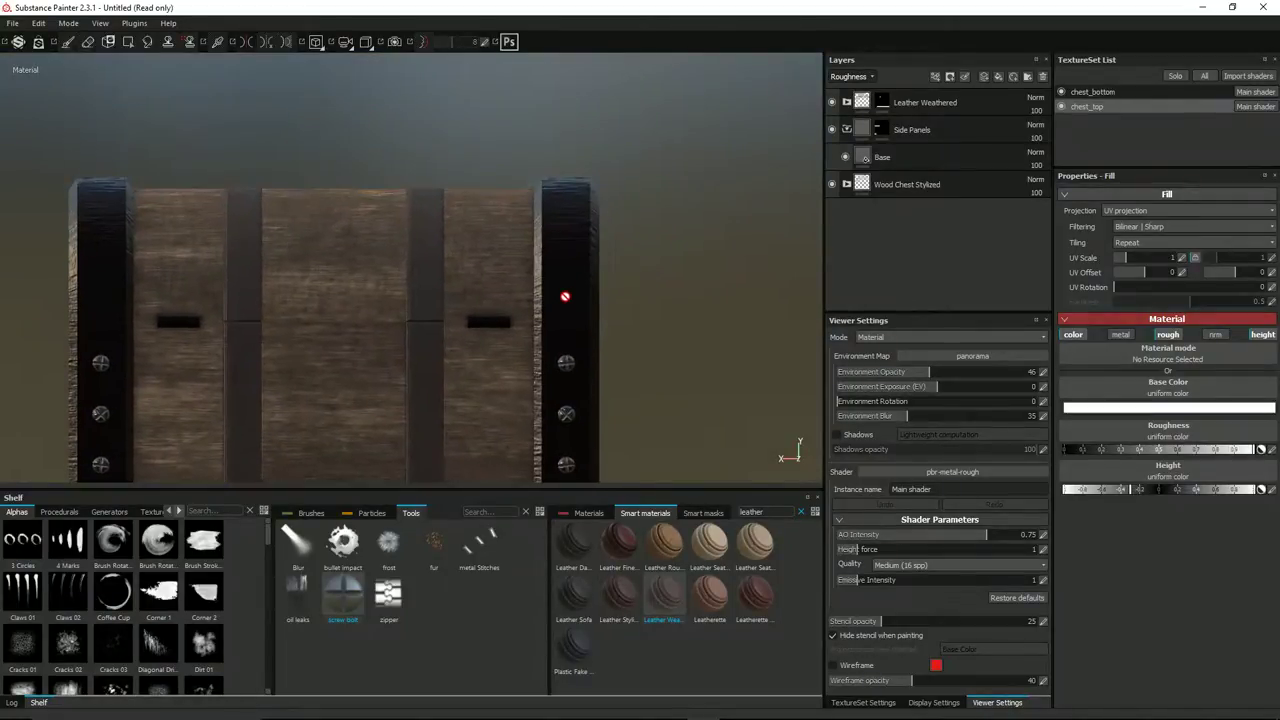
Add a paint layer above Base in the Side Panels folder and choose the screw bolt tool.
left_click(907, 131)
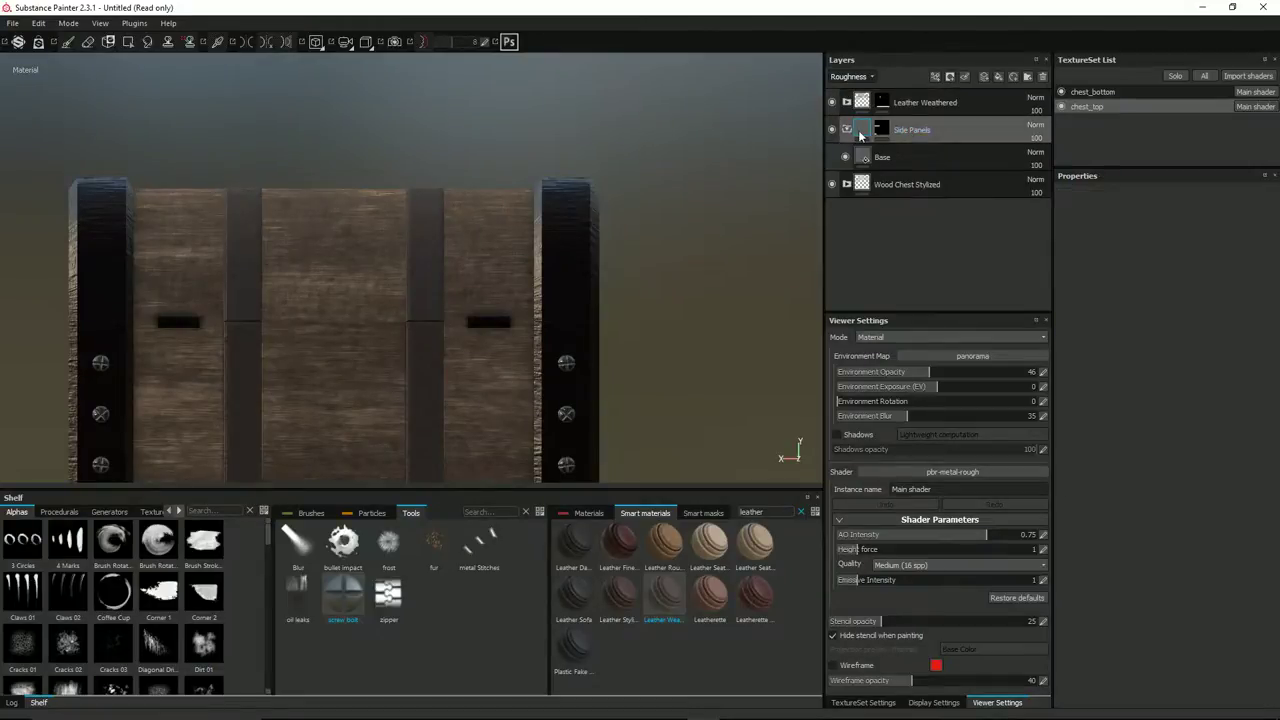
left_click(904, 157)
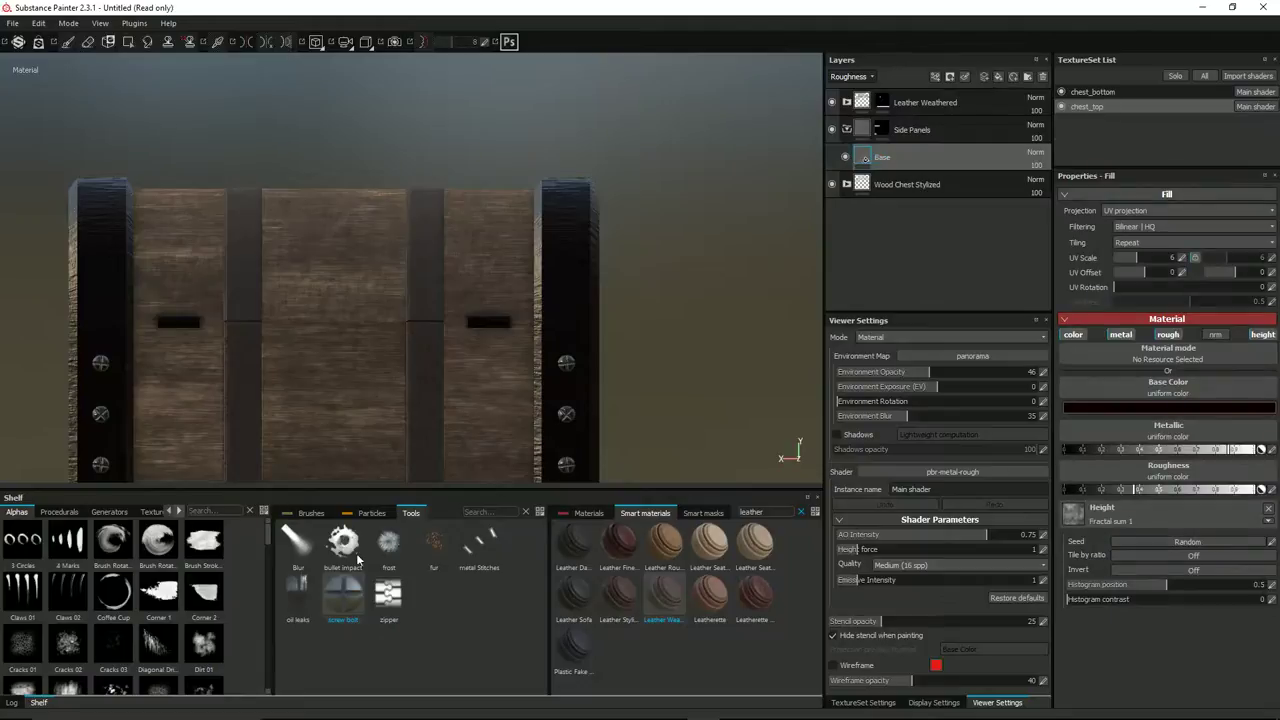
left_click(341, 598)
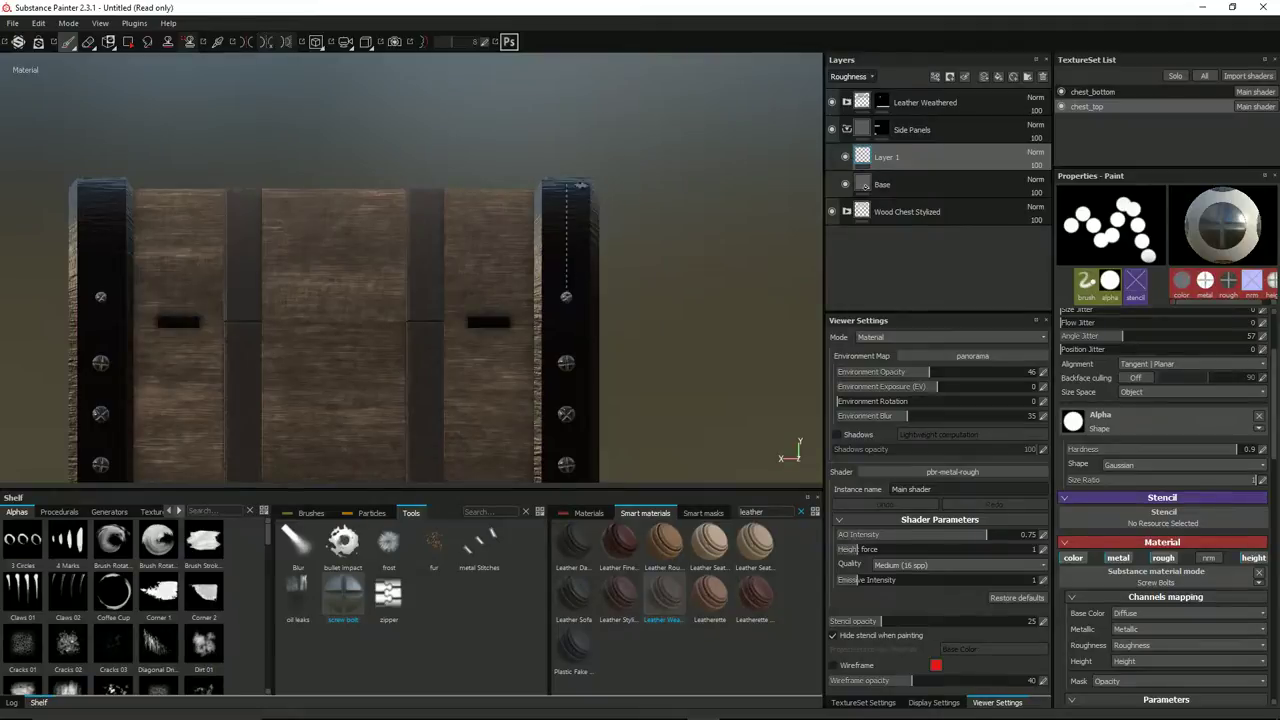
Undo the small bolt, try a column of larger bolts up the isolated lid's side panel, and undo it.
key("ctrl+z")
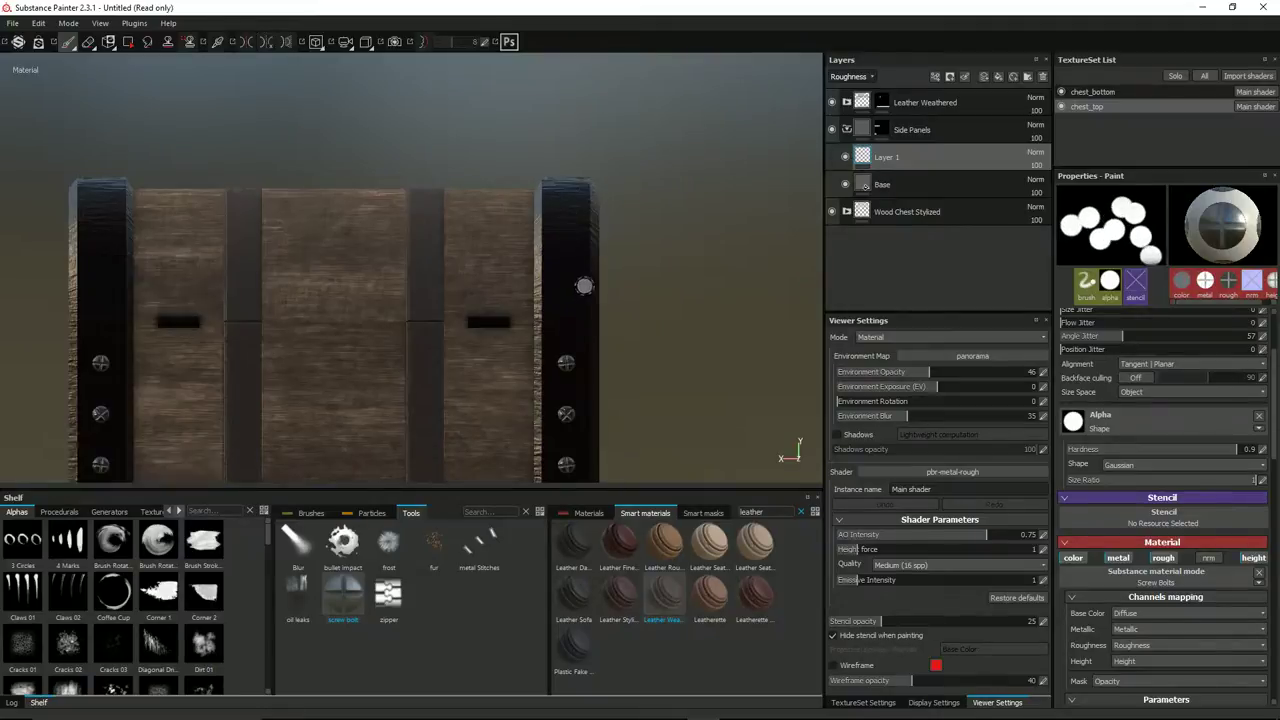
left_click(566, 365)
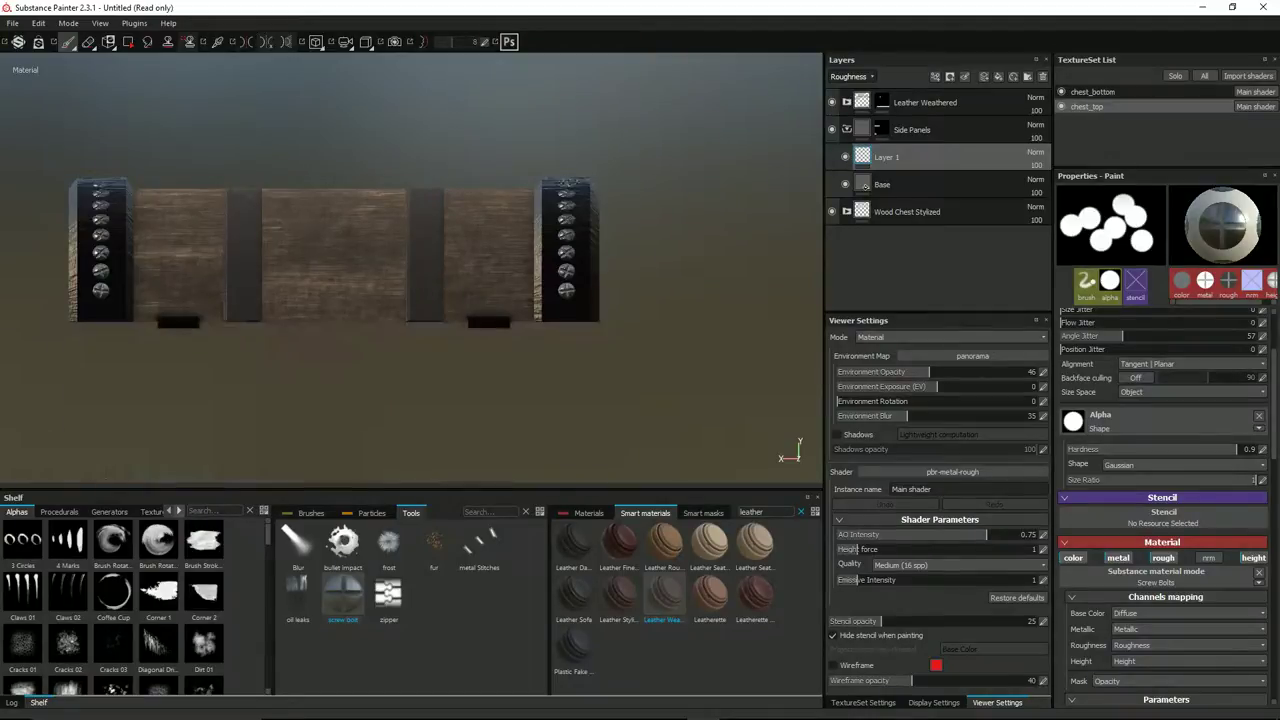
key("alt+q")
left_click_drag(663, 203, 663, 251, "alt")
key("ctrl+z")
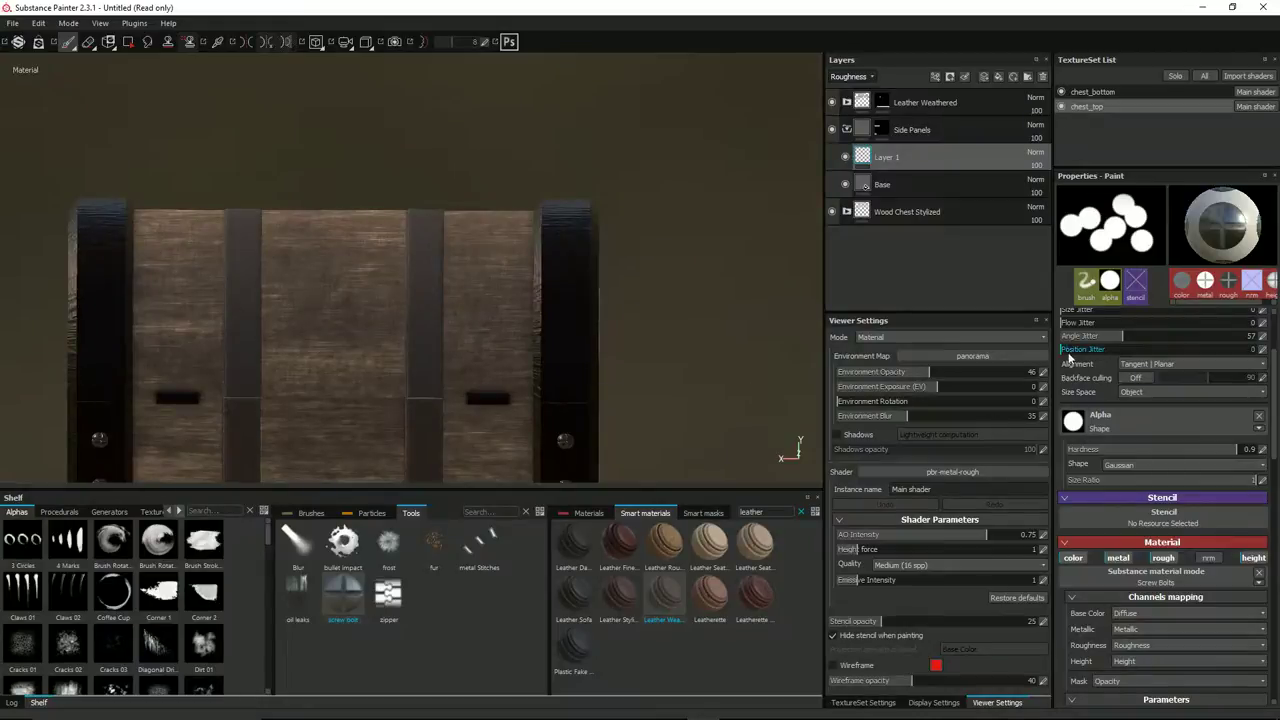
Set the brush spacing to 190 and test a straight column of bolts up the lid's side panel, undoing the test.
scroll(1105, 346, "up", 1)
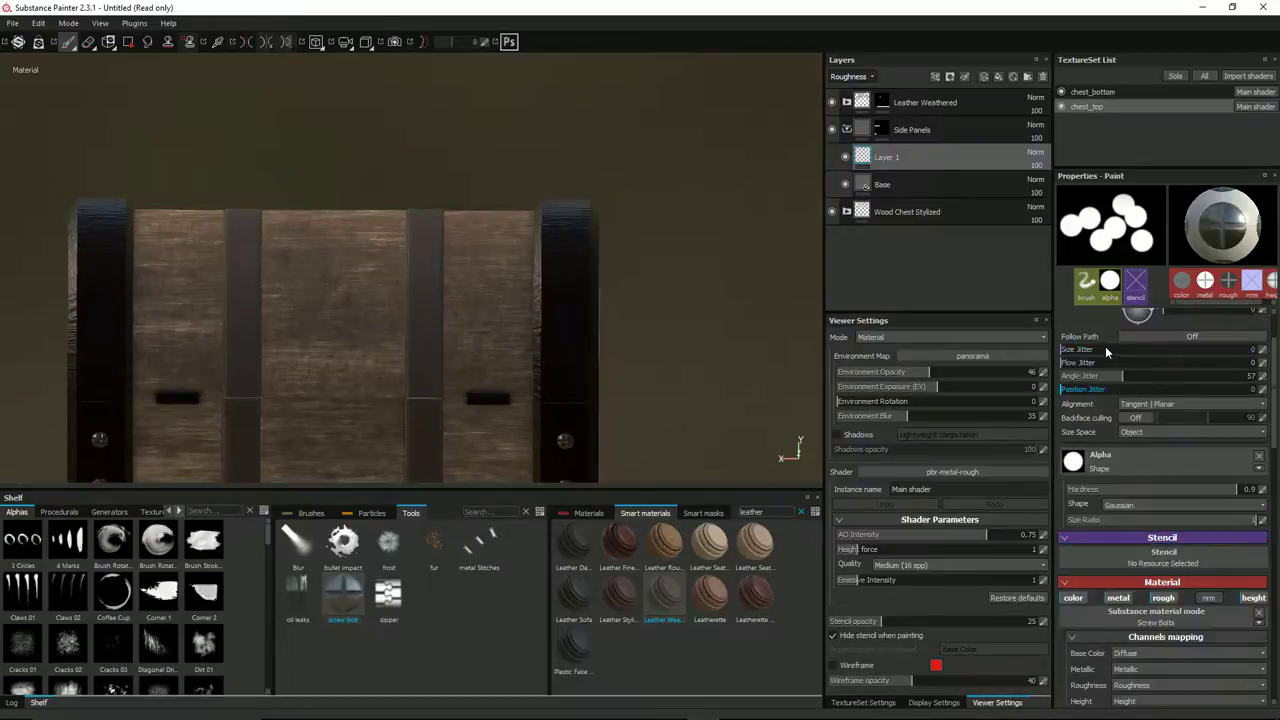
scroll(1105, 347, "up", 1)
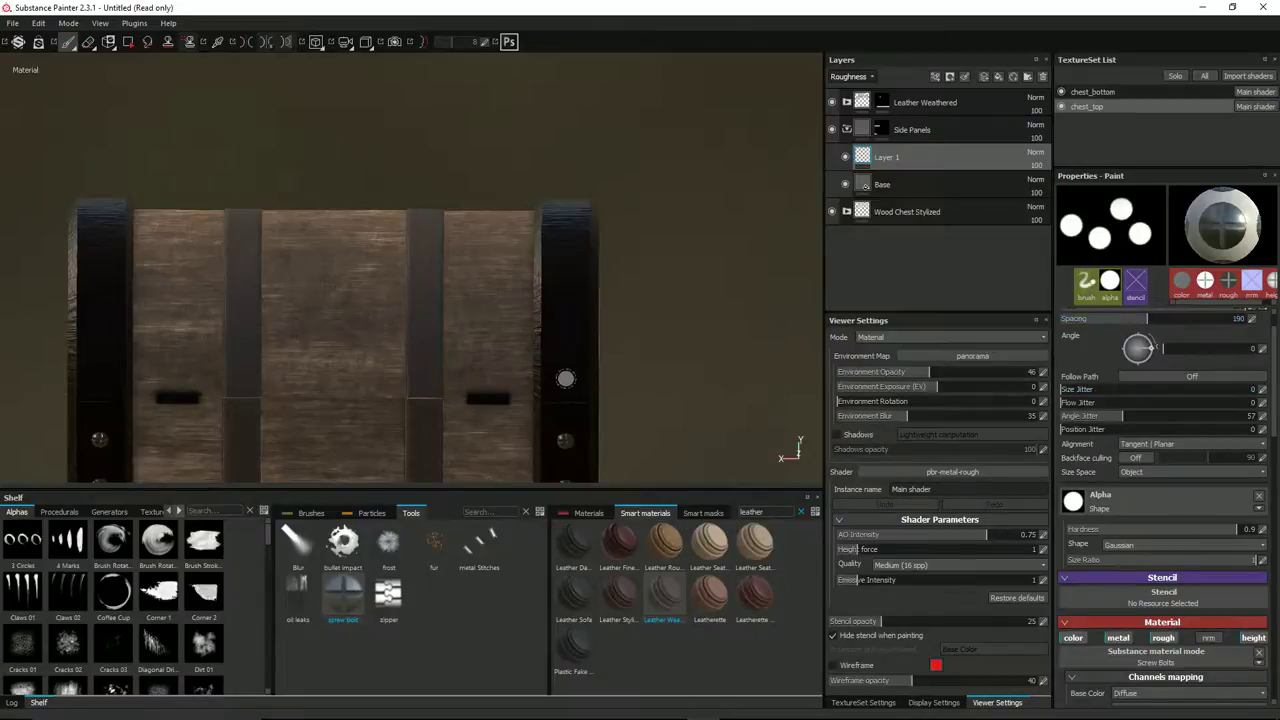
left_click_drag(567, 378, 570, 378, "alt+shift")
left_click(566, 374)
key("ctrl+shift")
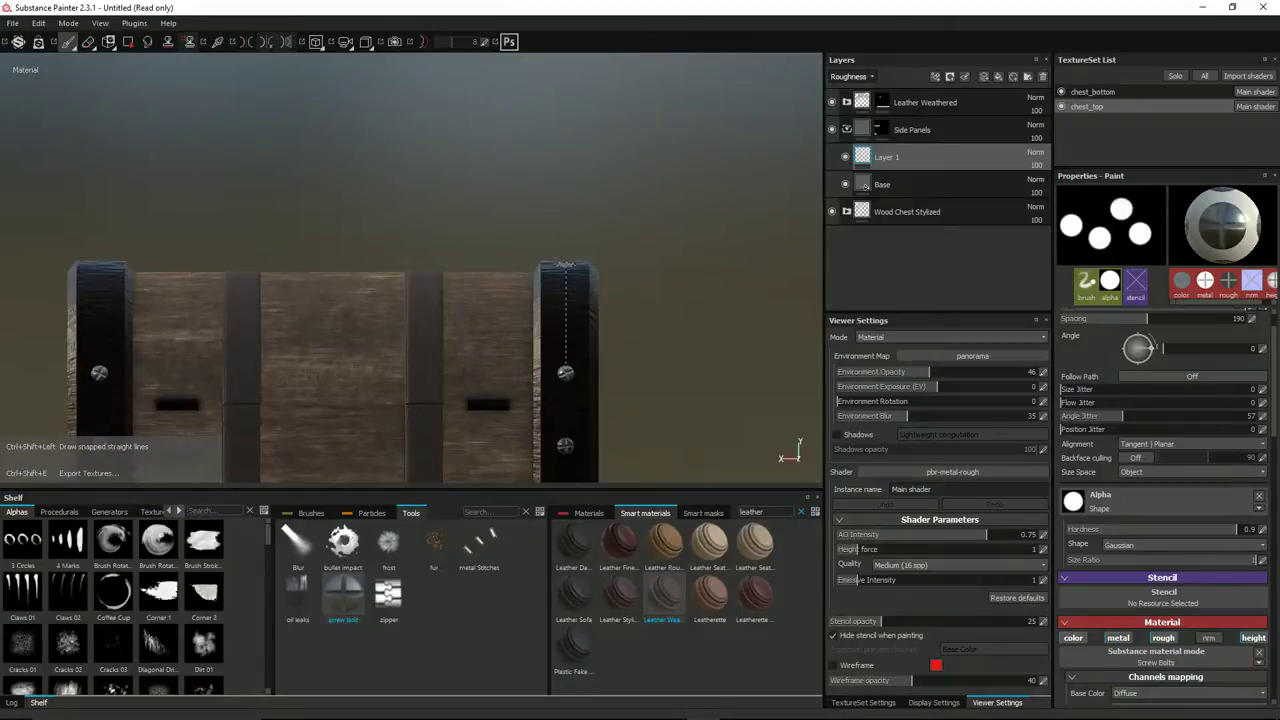
left_click_drag(651, 283, 723, 326, "alt")
key("ctrl+z")
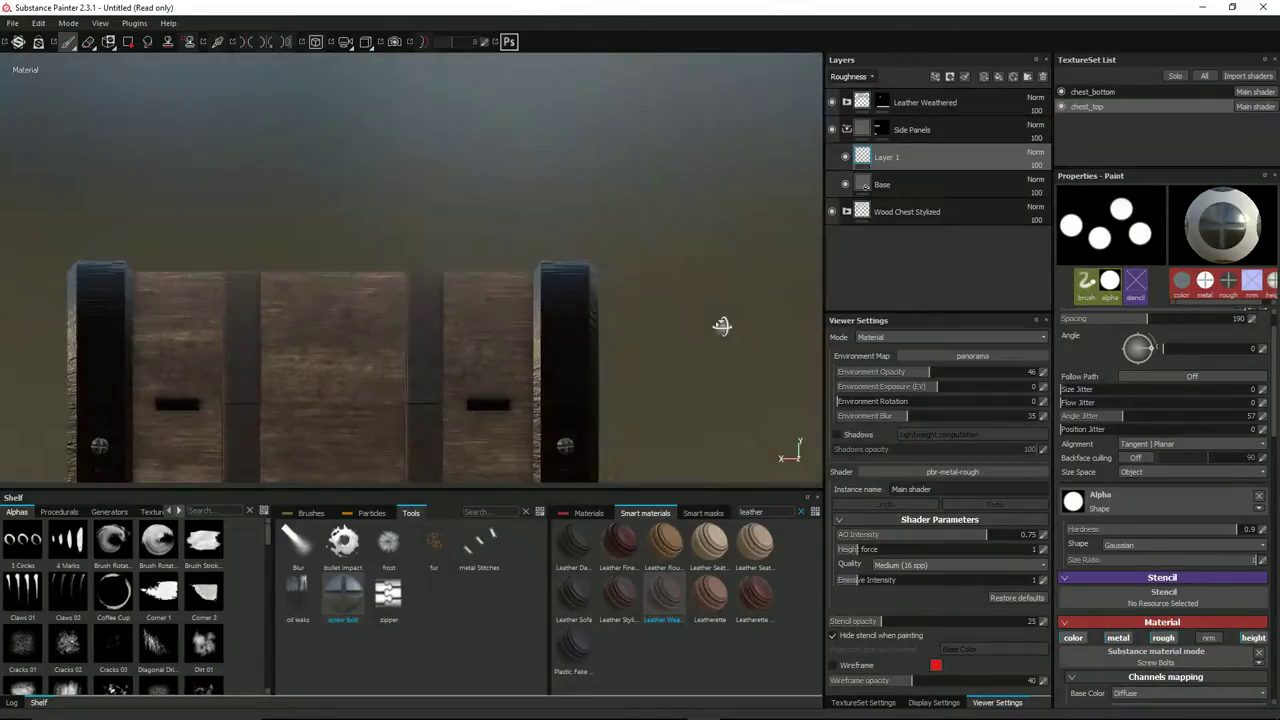
Set the brush spacing to 245 and paint a straight column of screw bolts up the back of the lid's side panel.
left_click_drag(1147, 318, 1173, 318)
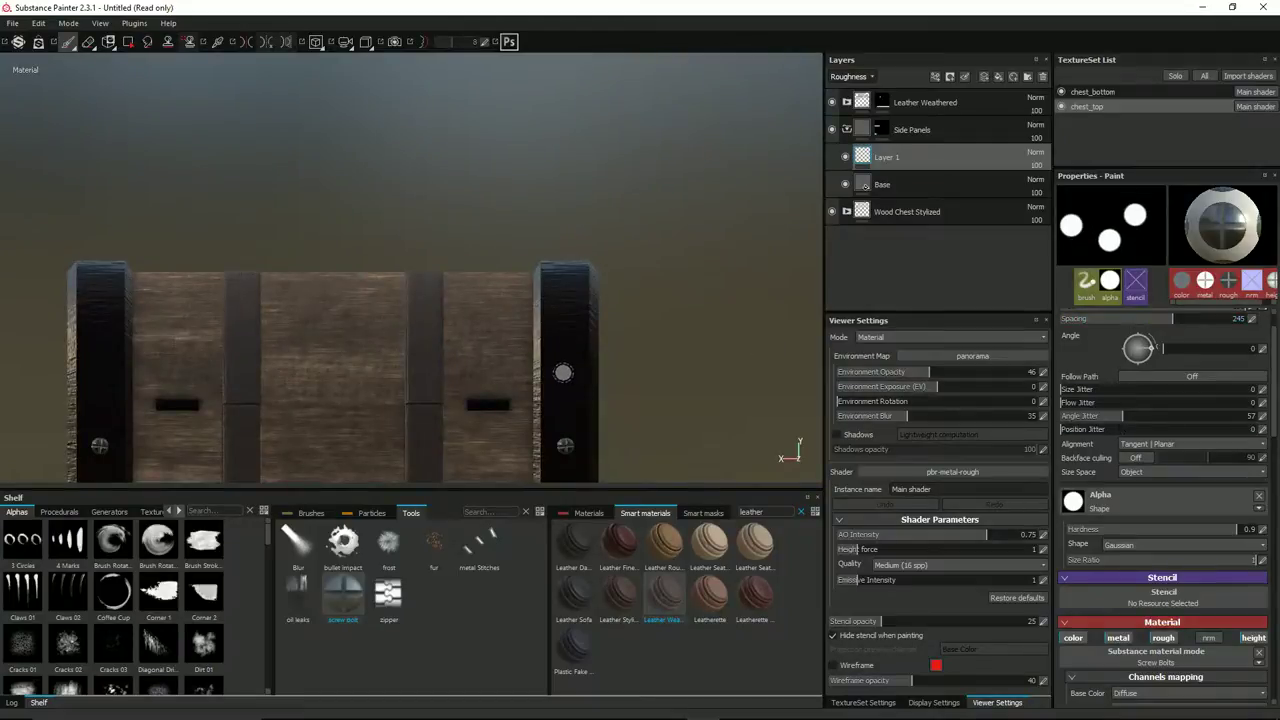
left_click(566, 374)
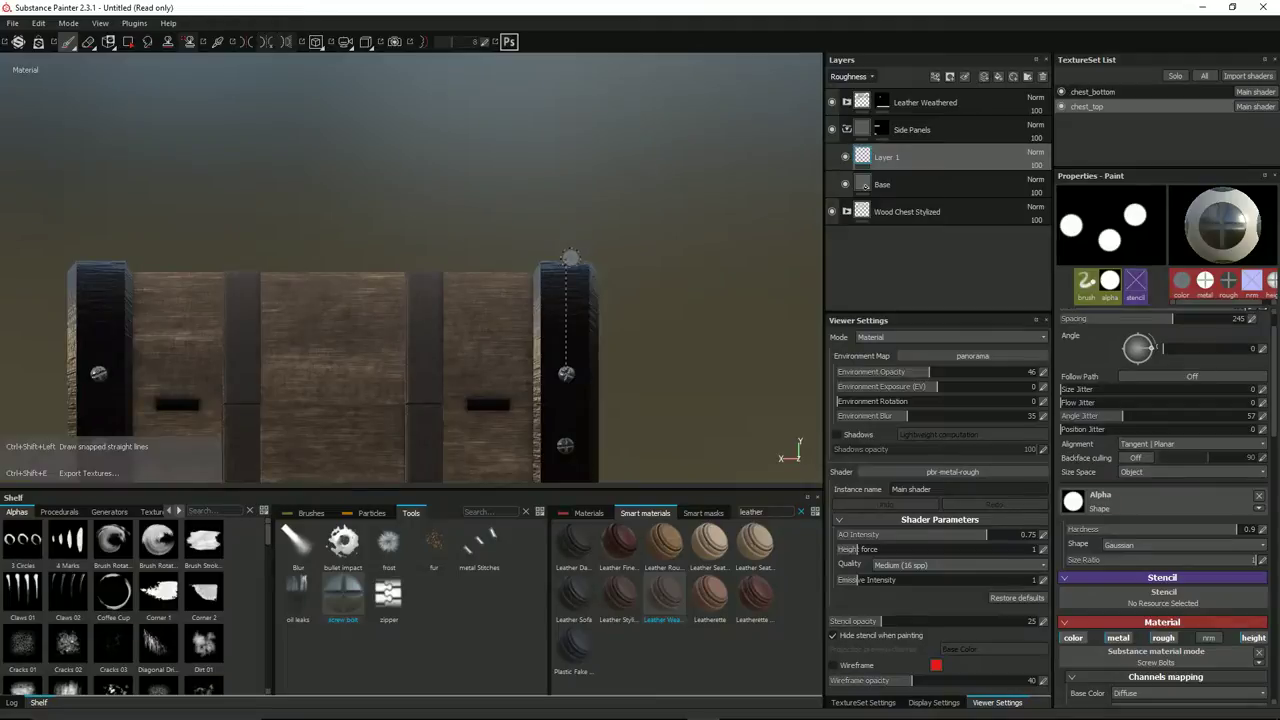
left_click(566, 265, "shift")
Continue the straight column of screw bolts over the top of the lid's side panel and check it around the chest.
left_click_drag(637, 266, 629, 364, "alt")
left_click_drag(582, 231, 587, 270, "alt+shift")
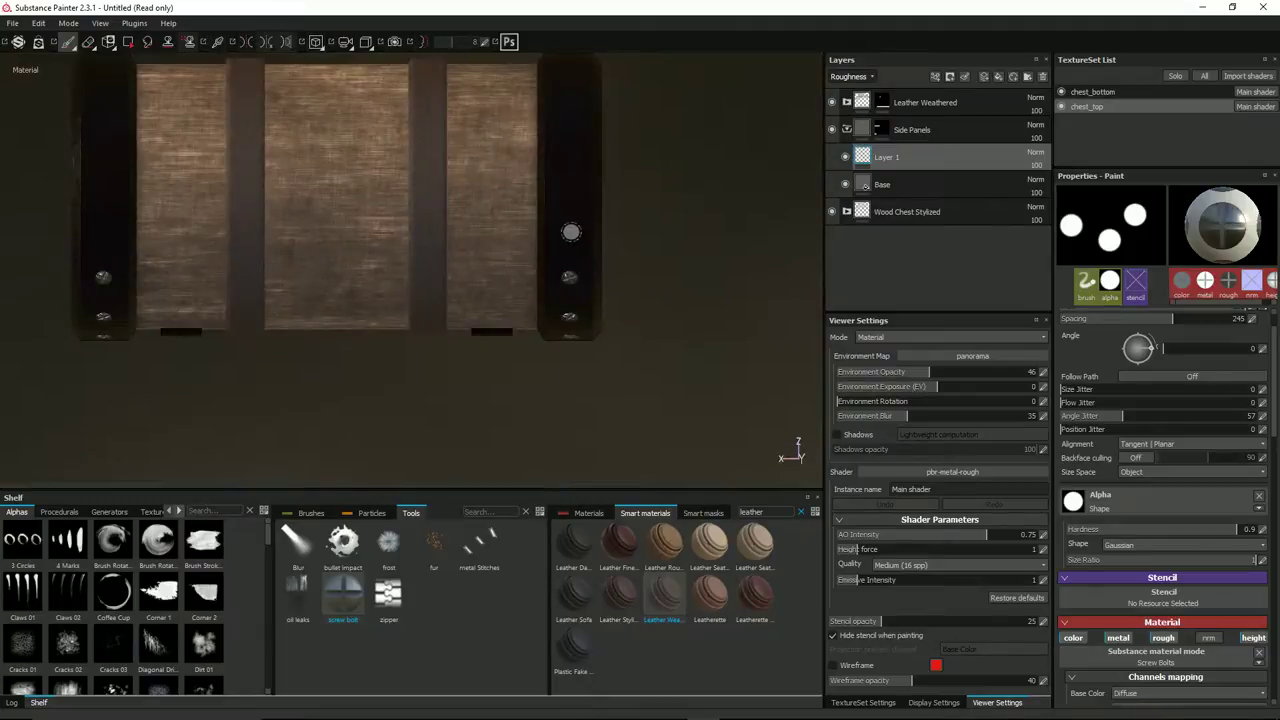
left_click(568, 232)
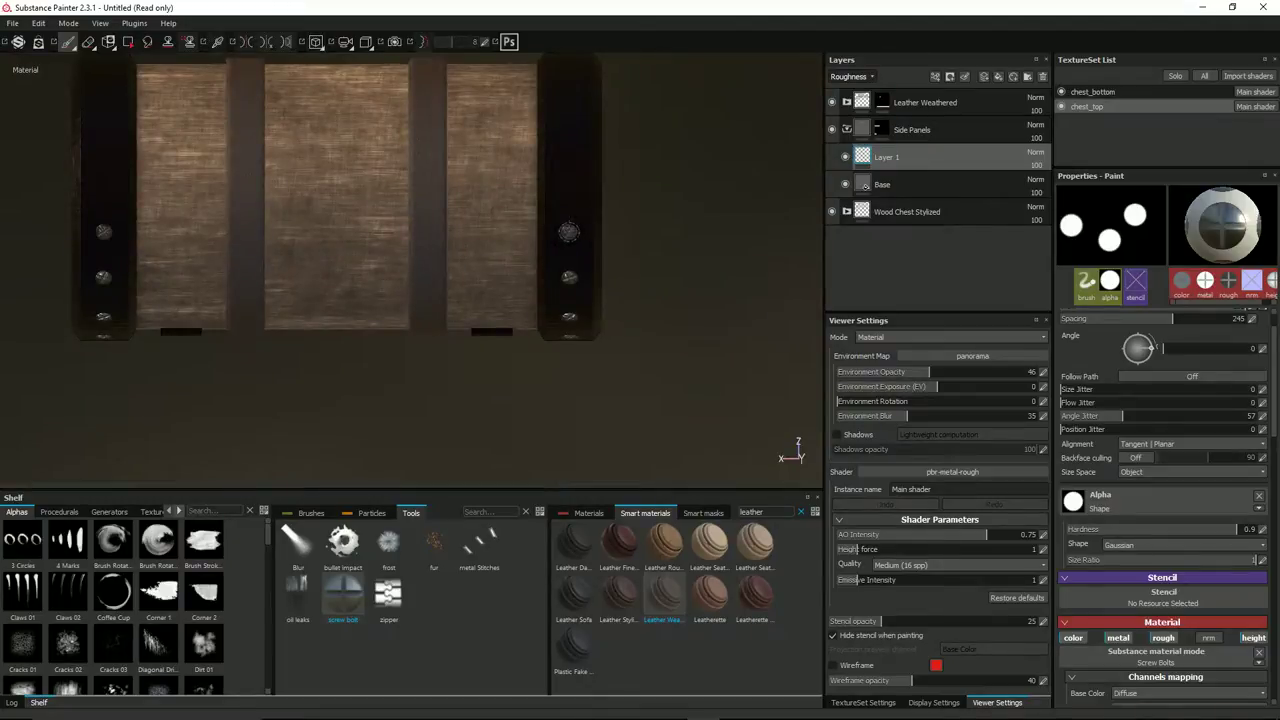
left_click(569, 60, "shift")
mouse_move(717, 226)
left_mouse_down("alt")
mouse_move(534, 200)
mouse_move(765, 218)
mouse_move(683, 351)
mouse_move(343, 197)
mouse_move(625, 348)
mouse_move(499, 334)
left_mouse_up("alt")
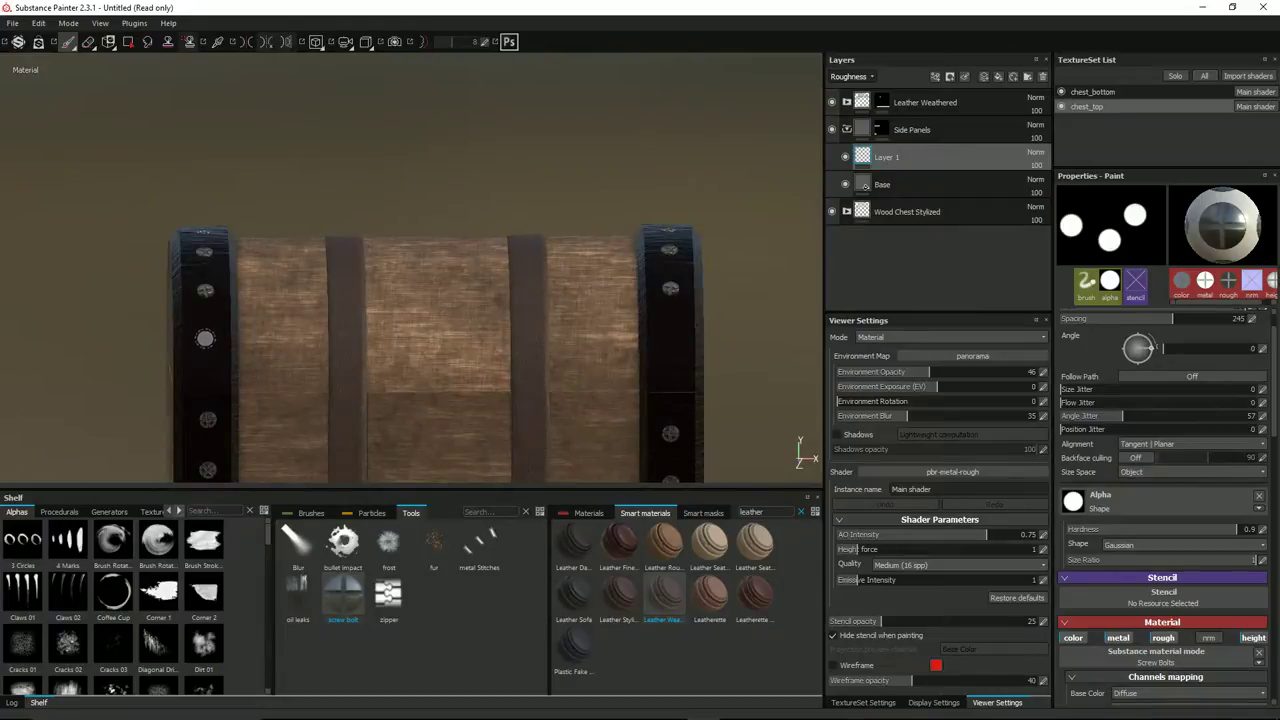
left_click_drag(293, 314, 751, 194, "alt")
scroll(324, 363, "down", 3)
middle_click_drag(397, 317, 676, 186, "alt")
left_click_drag(676, 186, 545, 275, "alt")
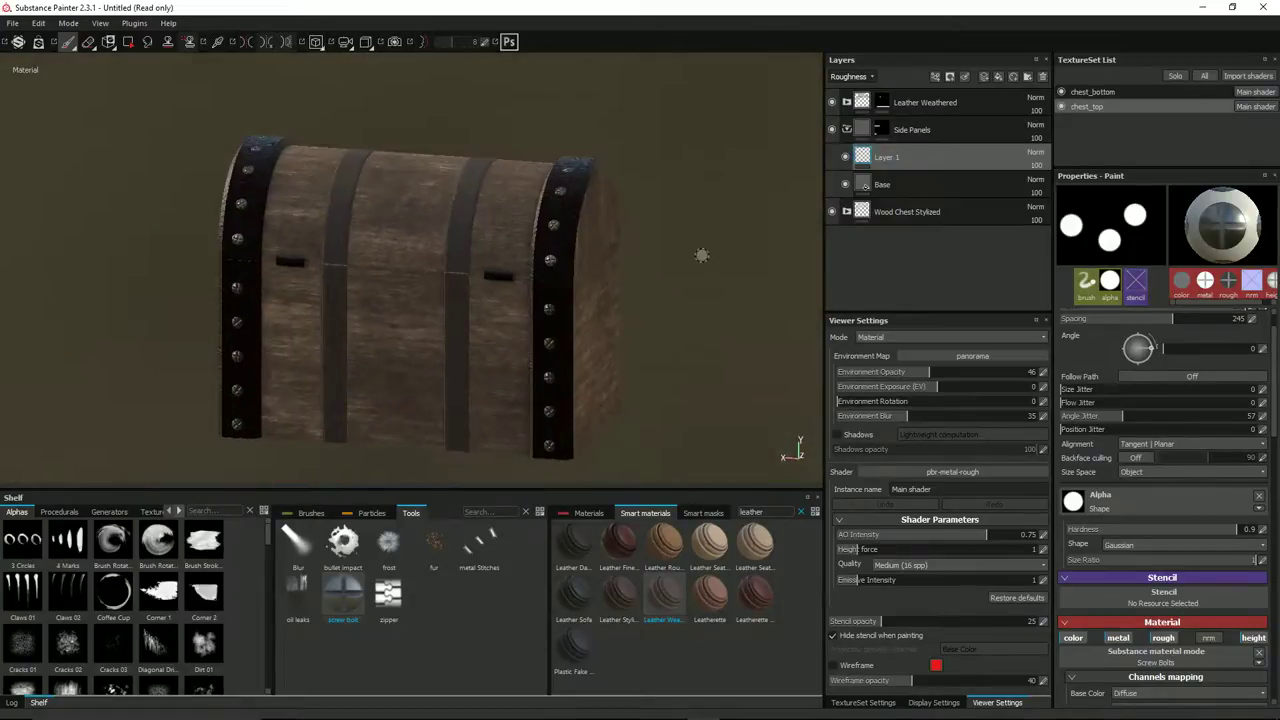
Rename the lid's screw bolt layer to Bolts and set its Base Color opacity to 0.
double_click(902, 156)
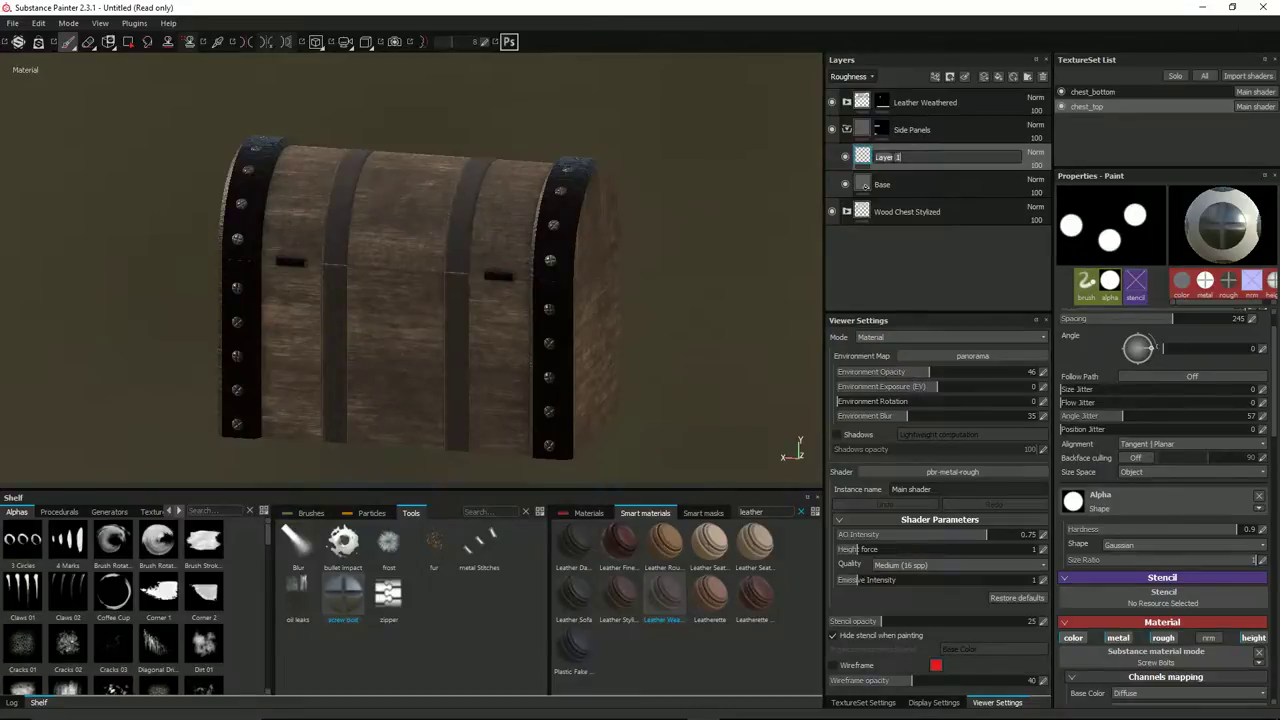
type("Bolts")
key("Return")
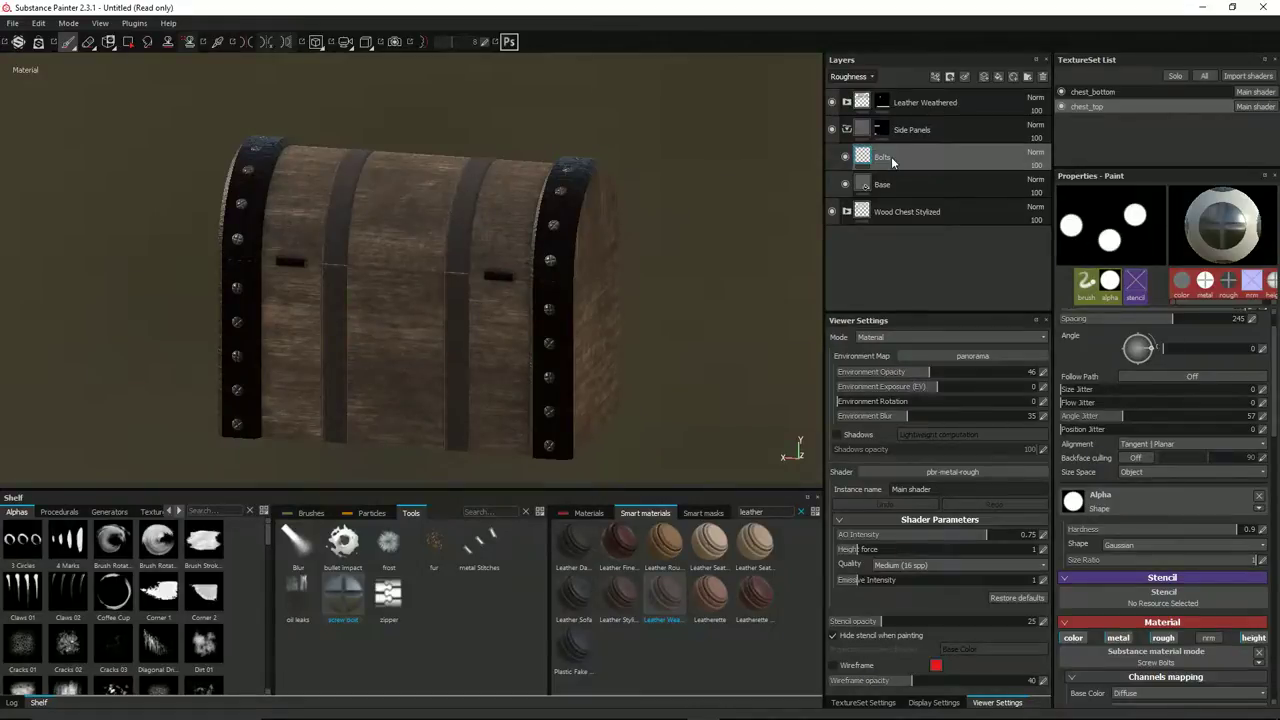
left_click(848, 77)
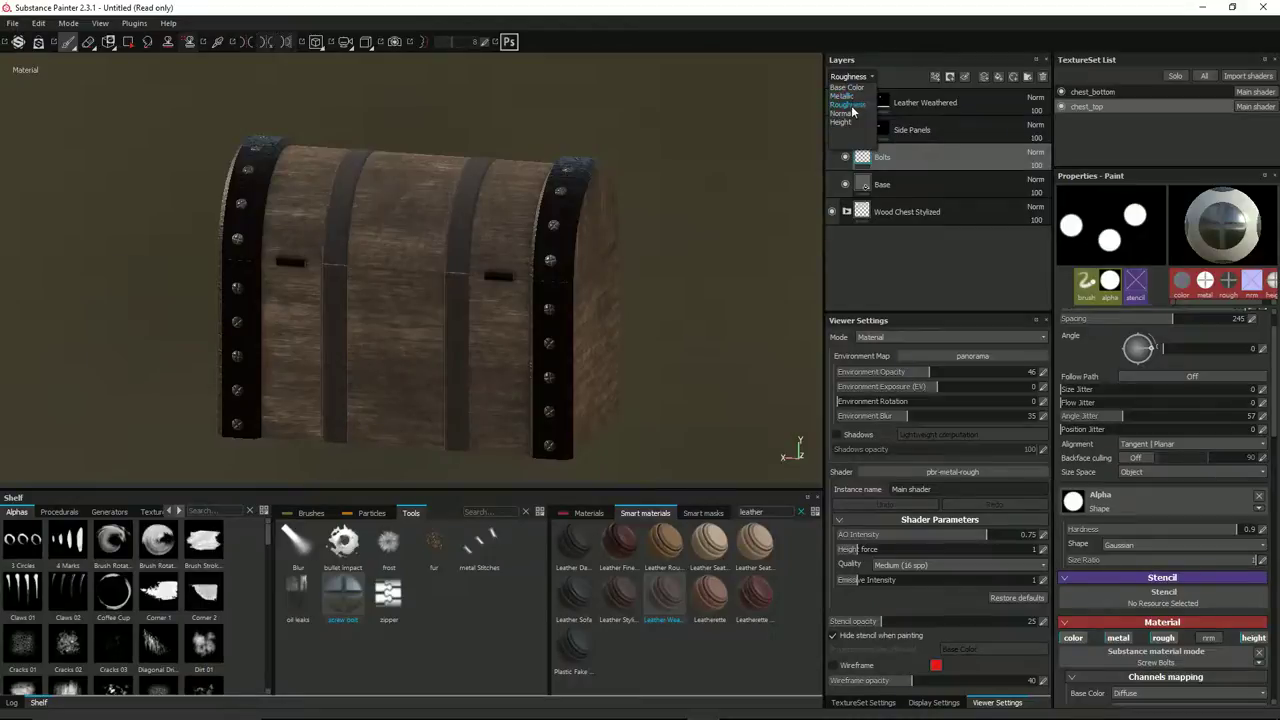
left_click(845, 87)
left_click(1038, 166)
left_click_drag(1066, 178, 987, 183)
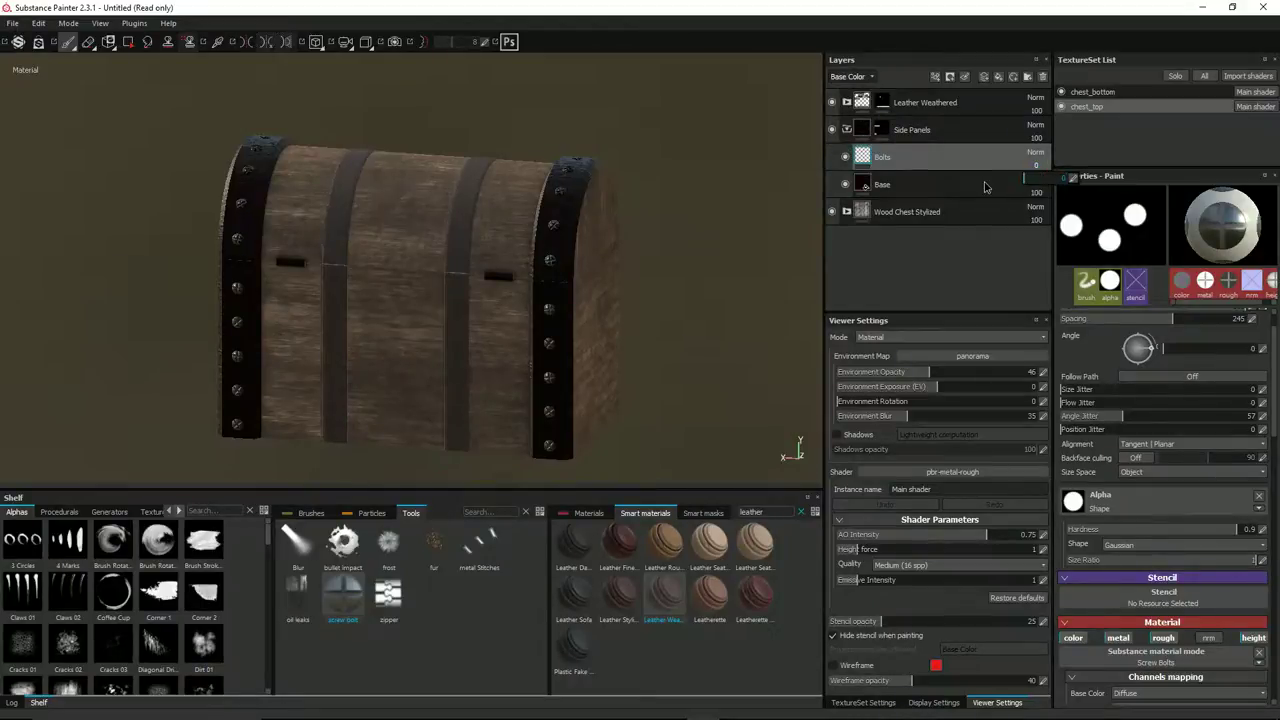
Set the Base Color opacity of the Bolts layer in the chest_bottom texture set to 0.
left_click(1116, 92)
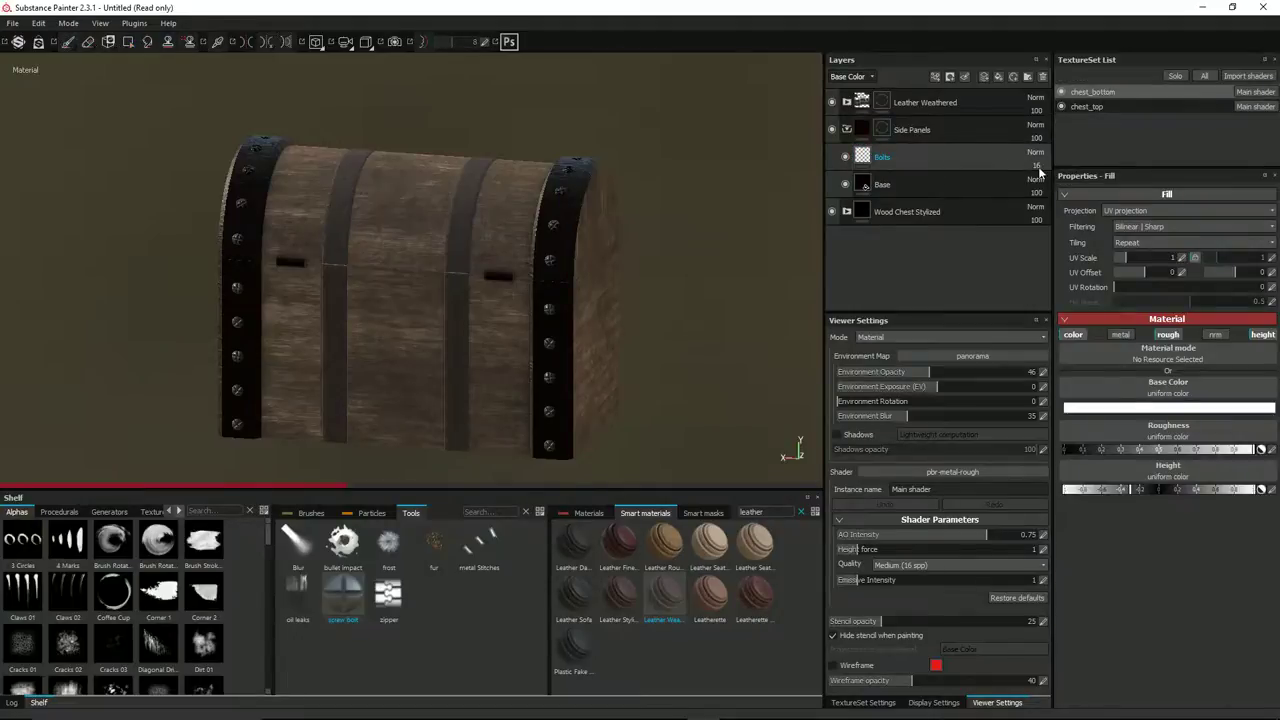
left_click(1039, 172)
left_click(1037, 165)
left_click_drag(1037, 178, 1001, 182)
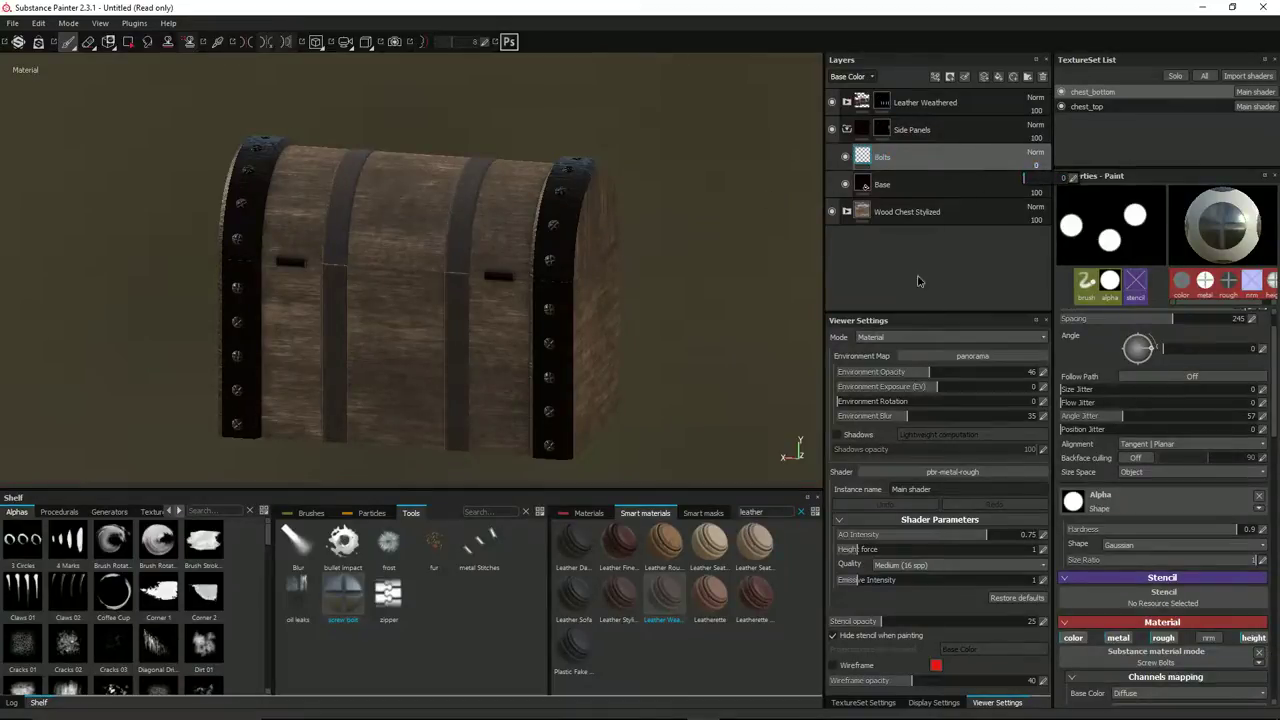
left_click_drag(524, 260, 636, 331, "alt")
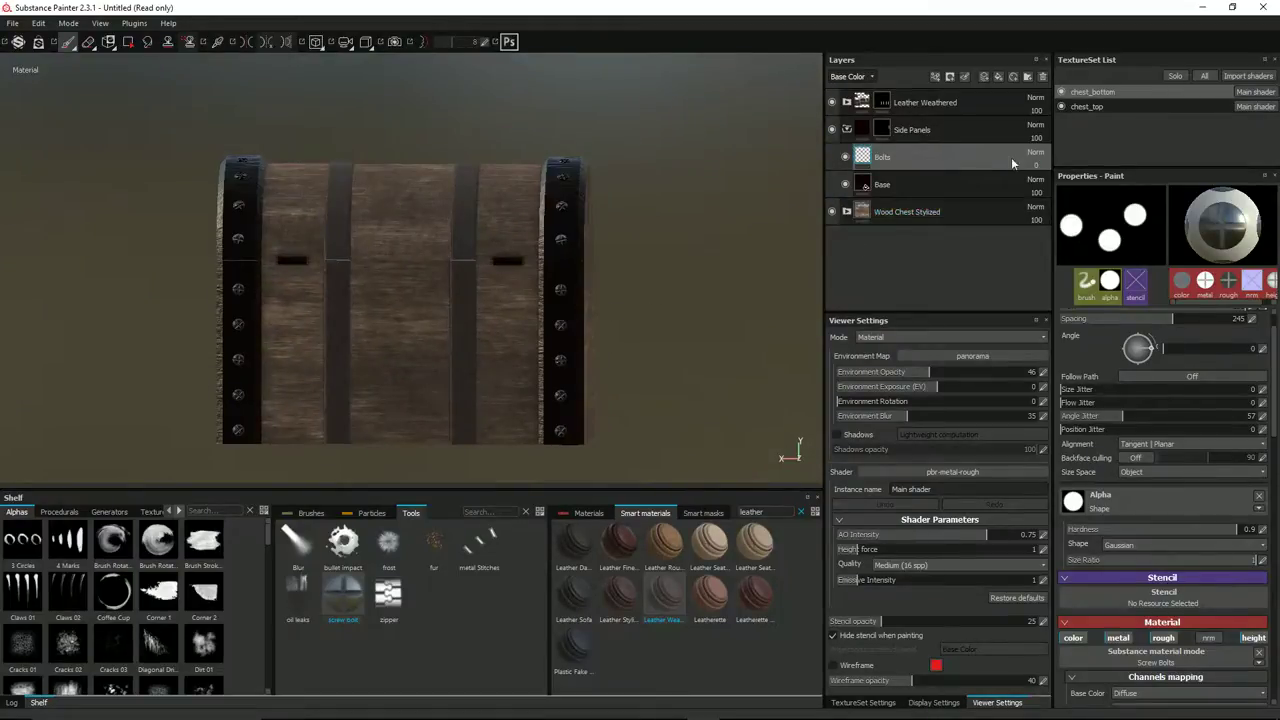
Add a paint layer named Separation above Wood Fibers 02 inside the chest bottom's Wood Chest Stylized folder.
left_click(900, 212)
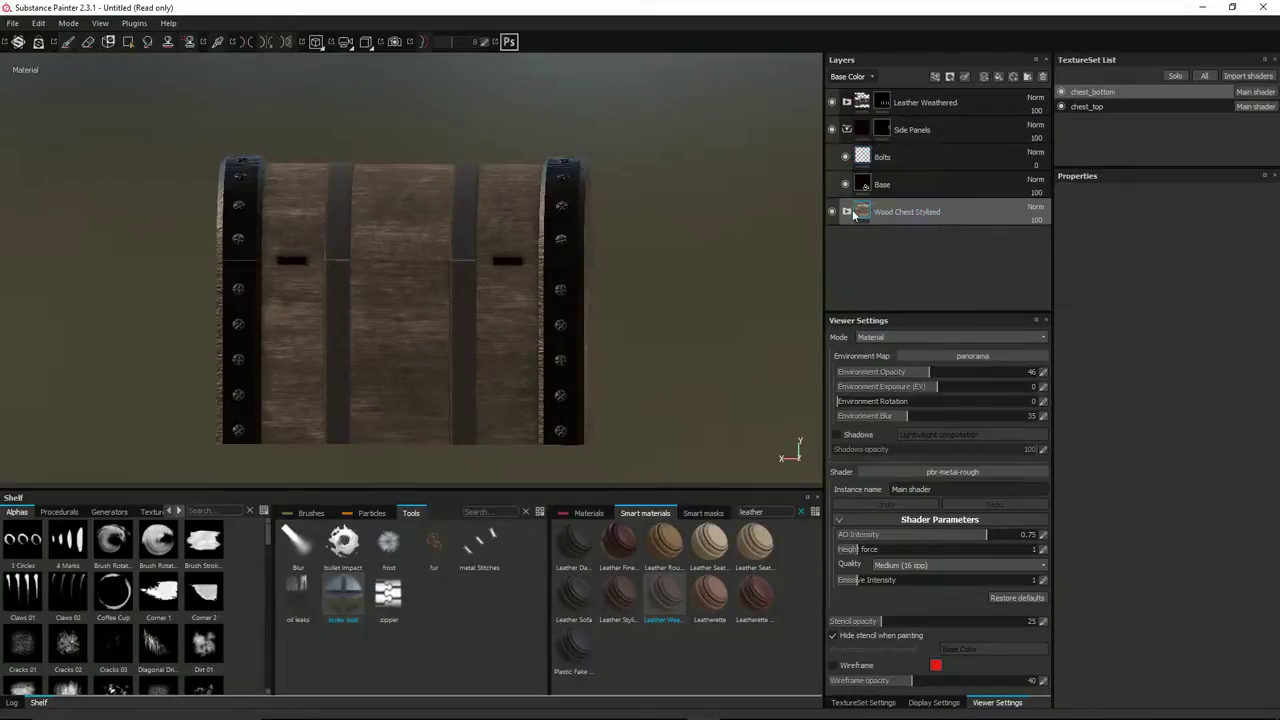
left_click(848, 212)
left_click(917, 241)
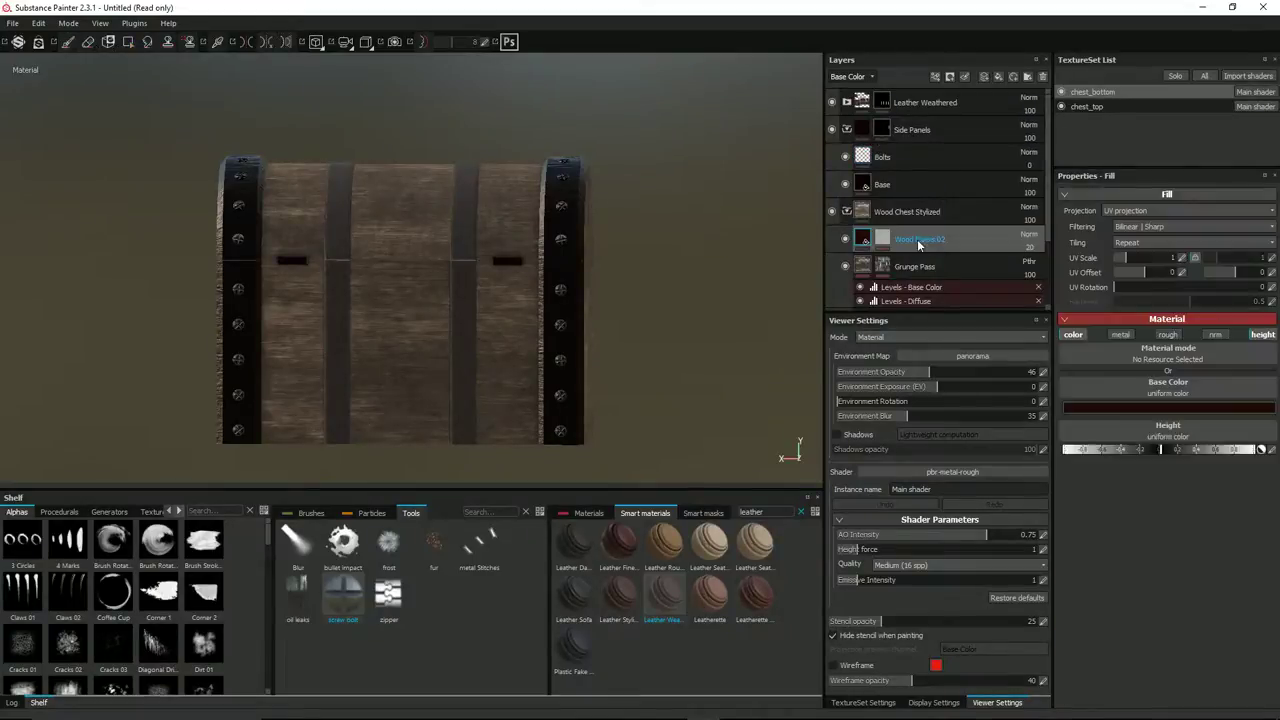
left_click(998, 76)
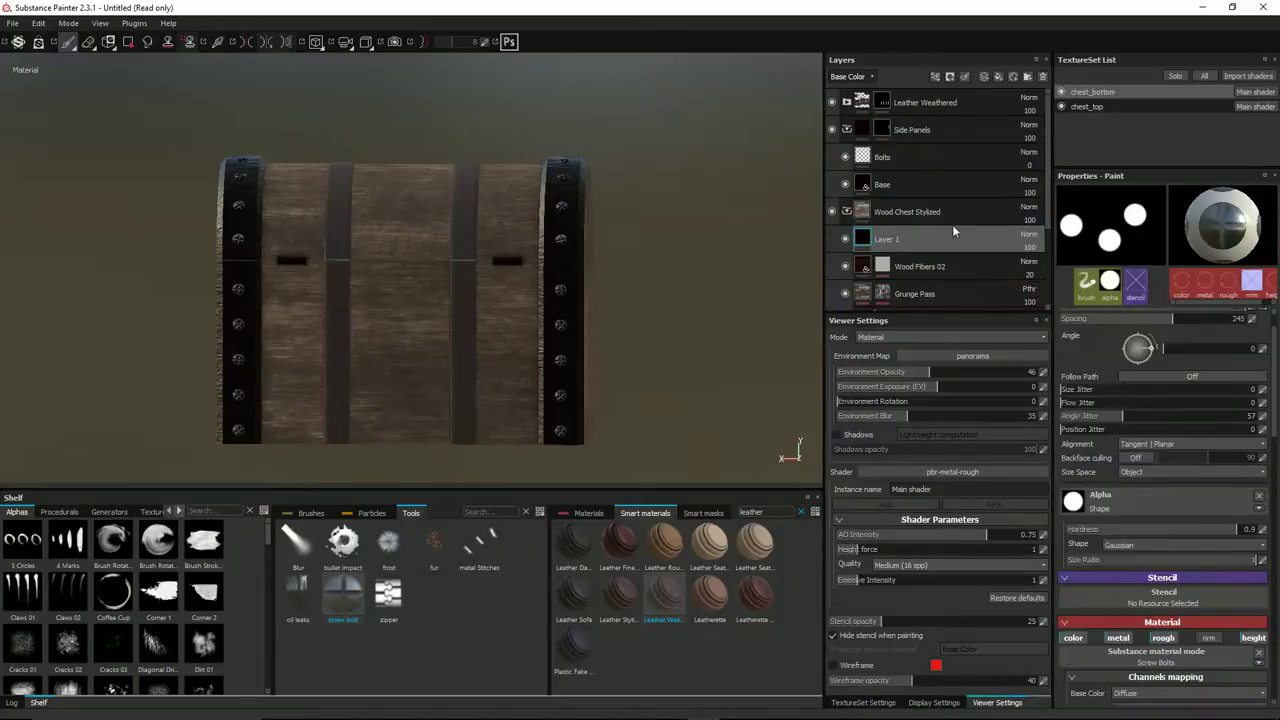
double_click(894, 237)
type("Separation")
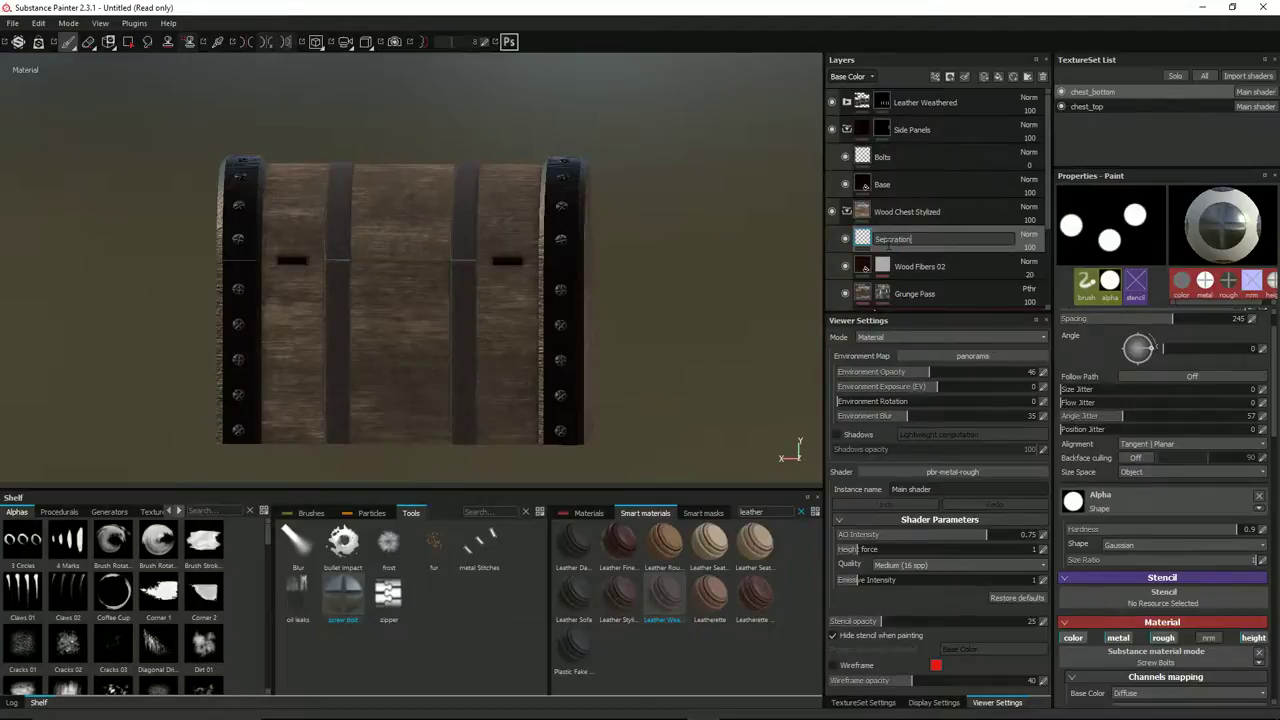
key("Return")
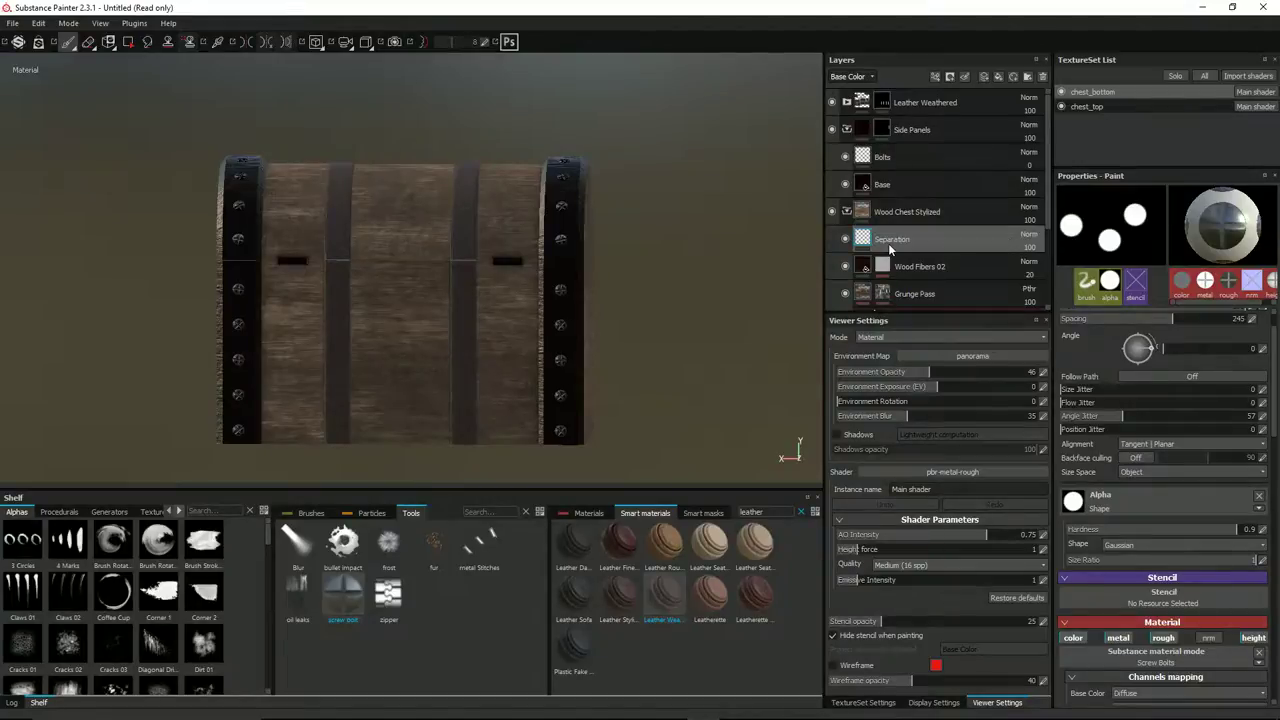
Choose the Default Hard brush and remove the Screw Bolts material from its paint settings.
left_click(308, 513)
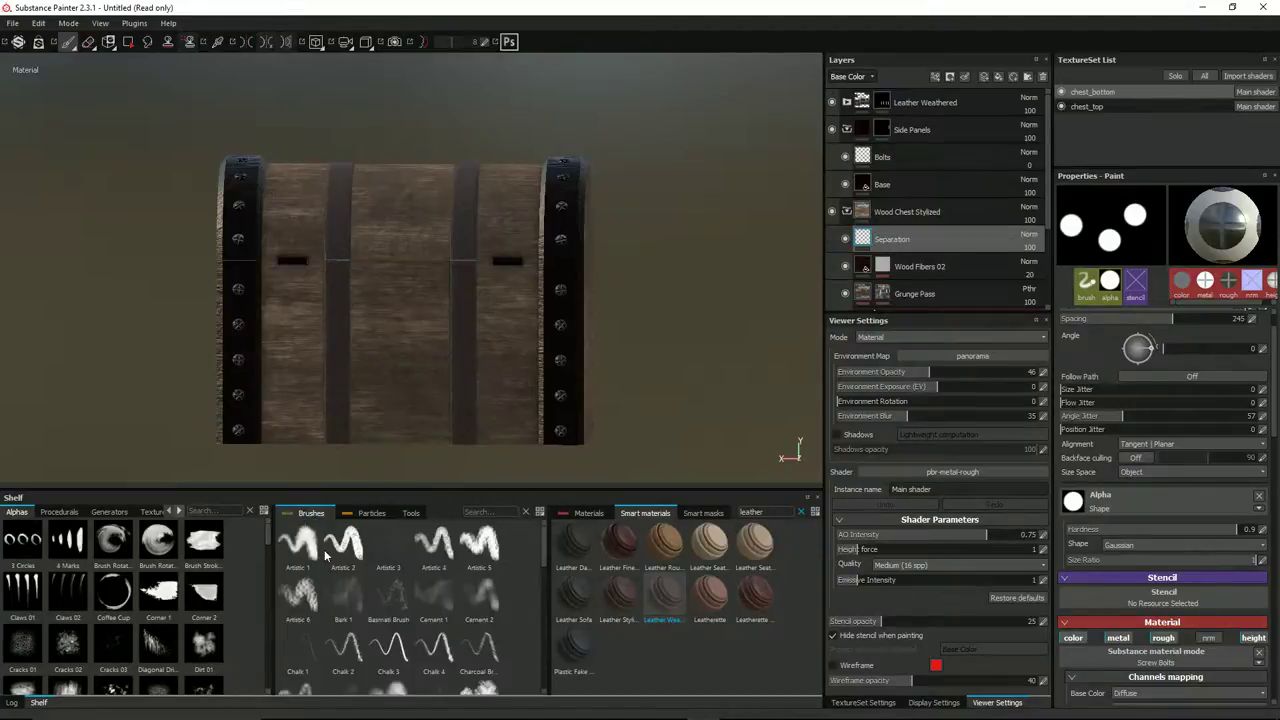
left_click(298, 590)
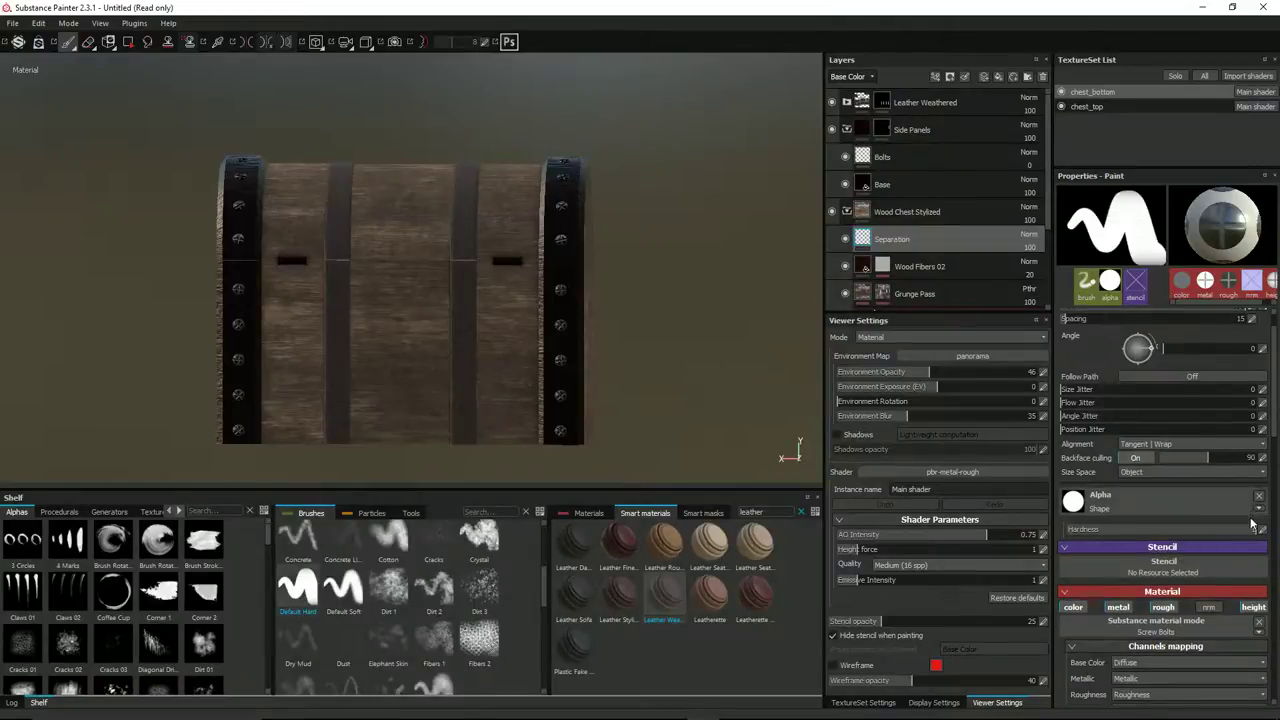
scroll(1252, 515, "down", 3)
scroll(1238, 490, "up", 4)
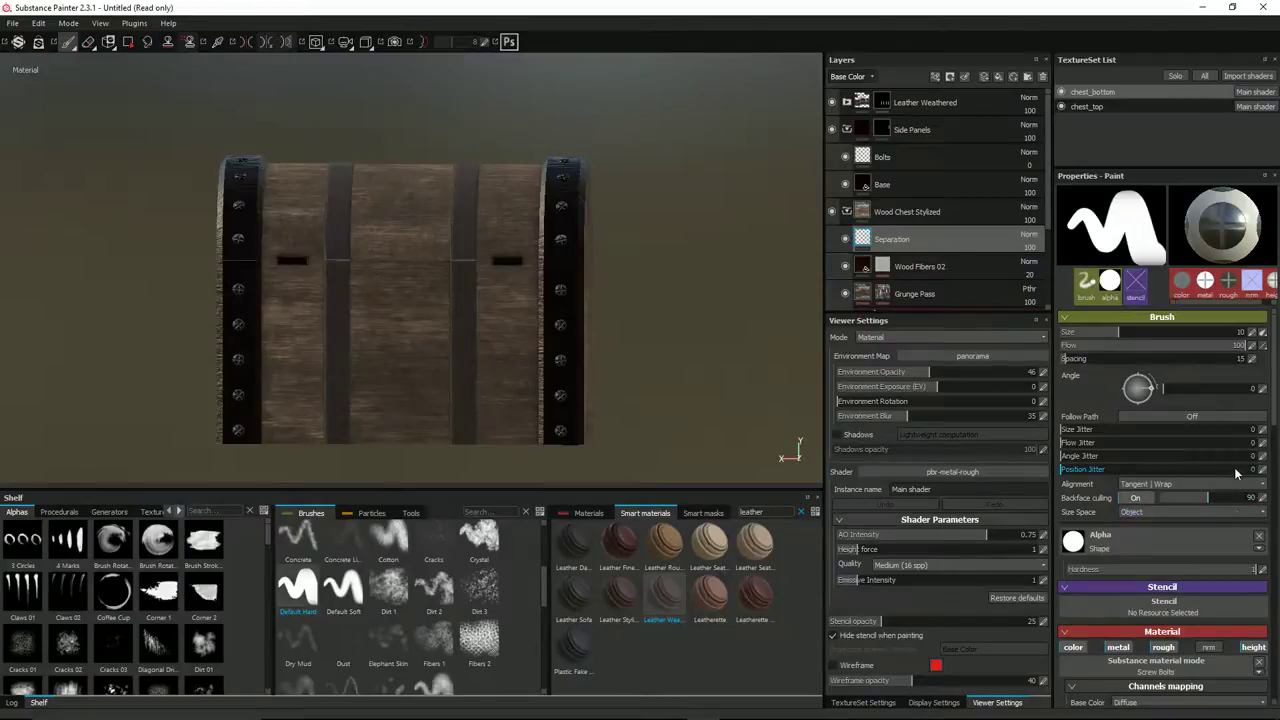
scroll(1234, 467, "down", 3)
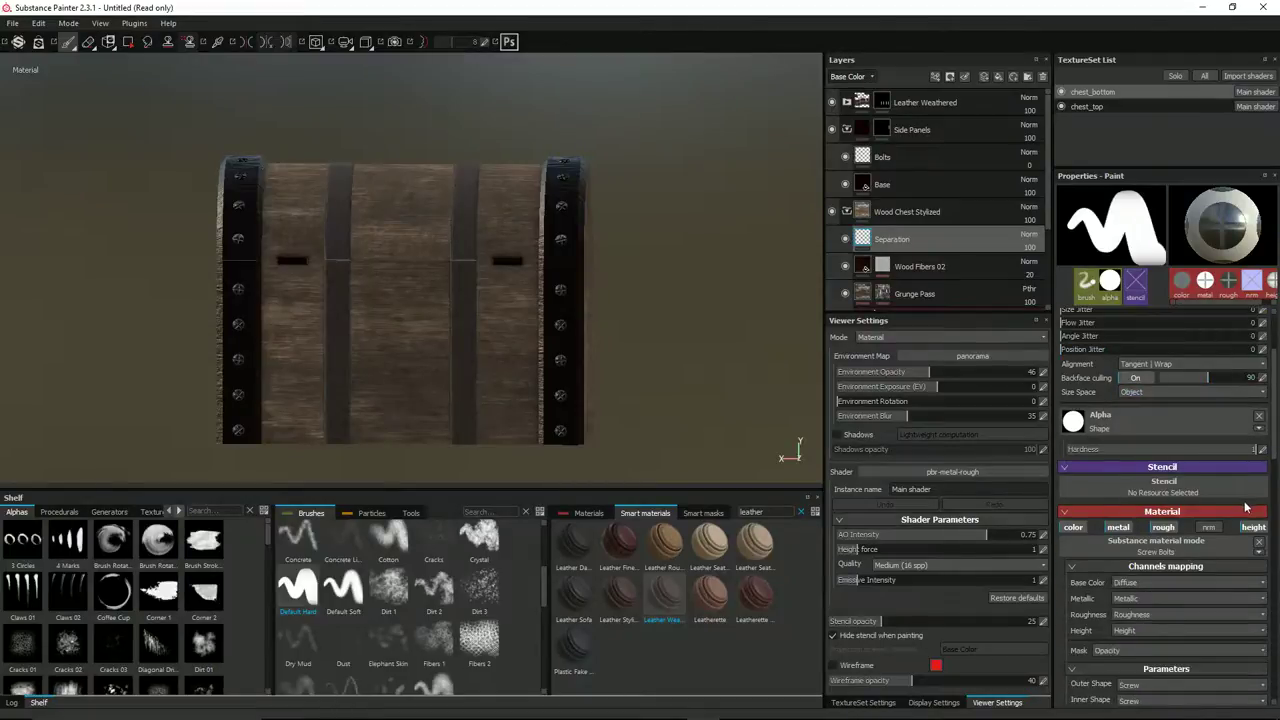
scroll(1255, 500, "down", 1)
left_click(1261, 506)
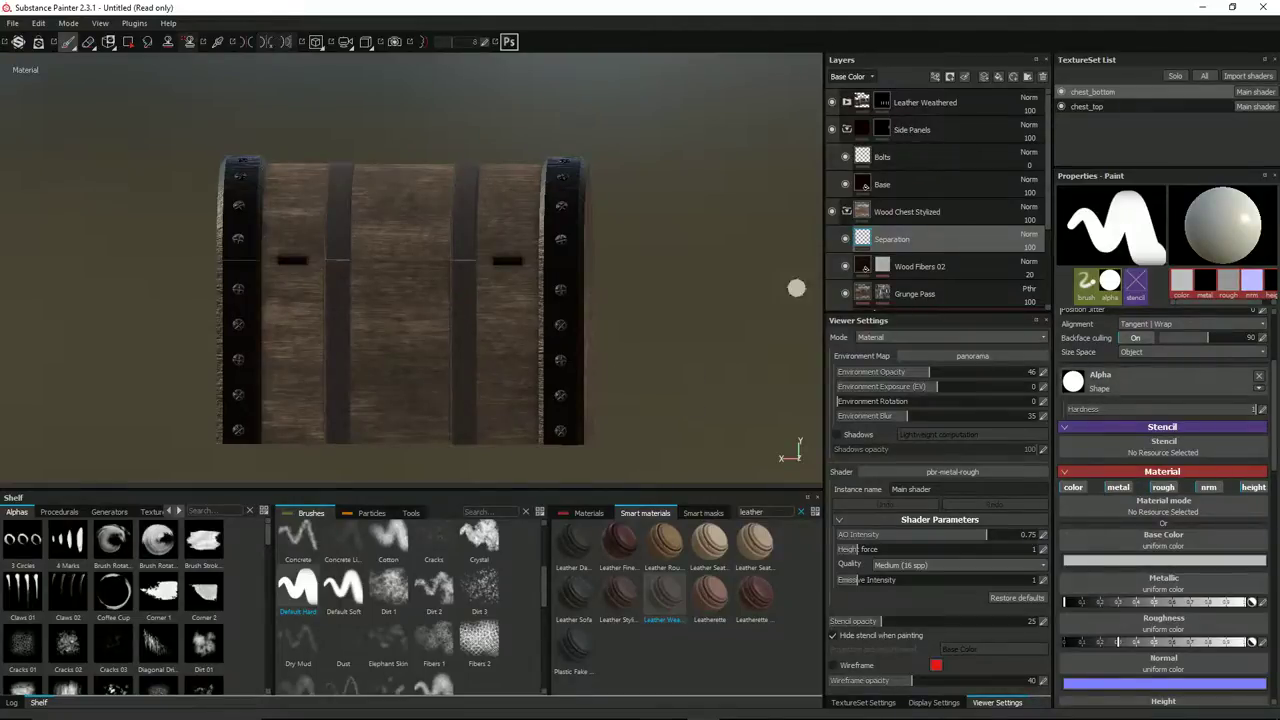
Limit the brush material to the color and height channels, disabling metal, rough and nrm.
left_click(1073, 488)
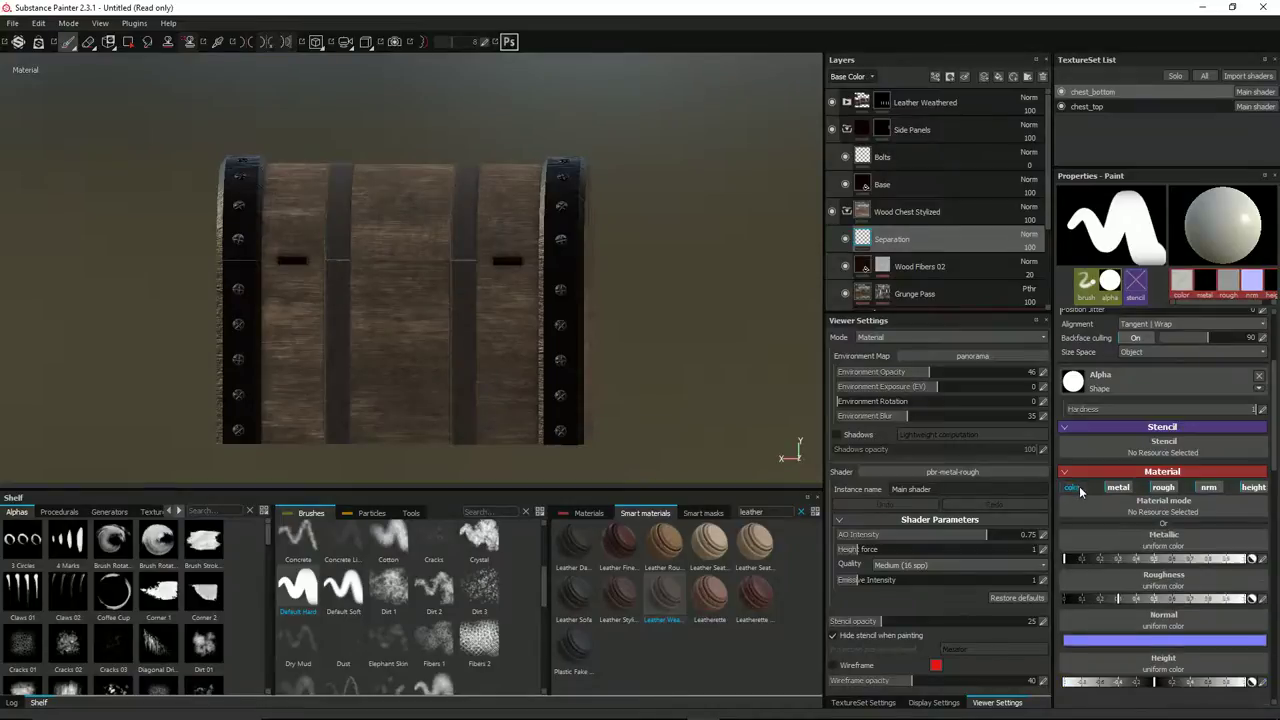
left_click(1073, 488)
left_click(1117, 487)
left_click(1160, 487)
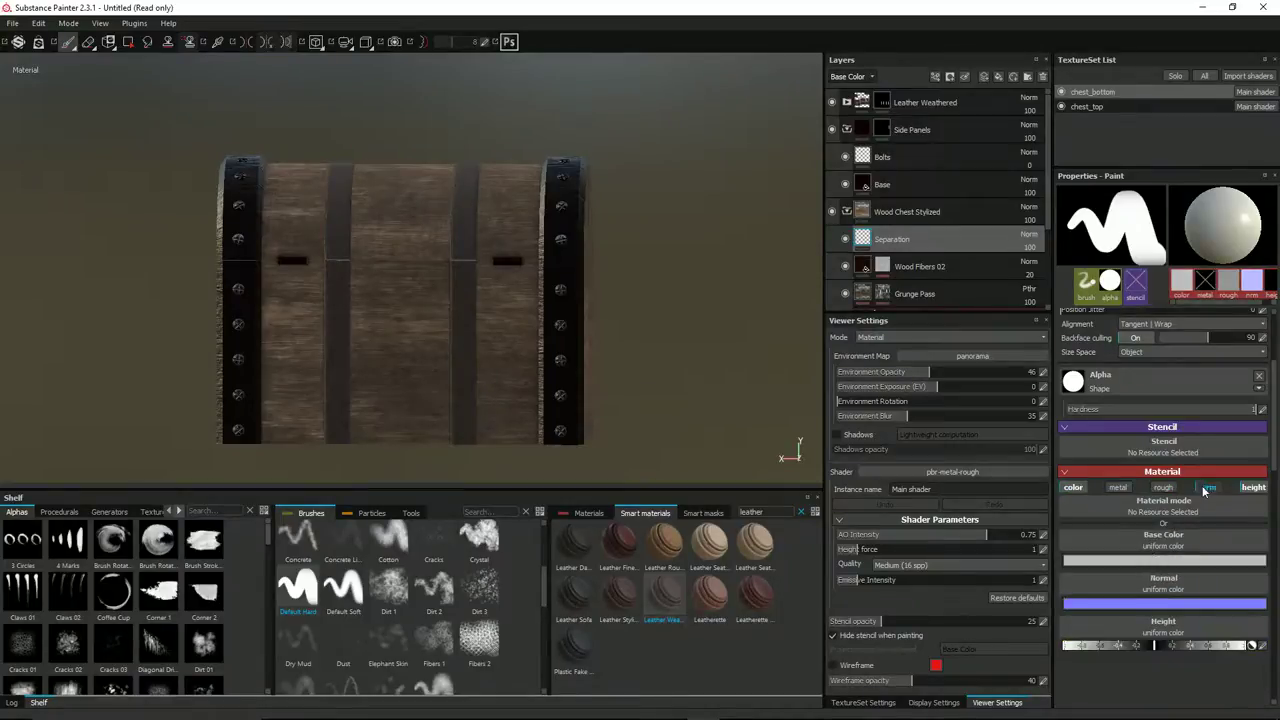
left_click(1208, 487)
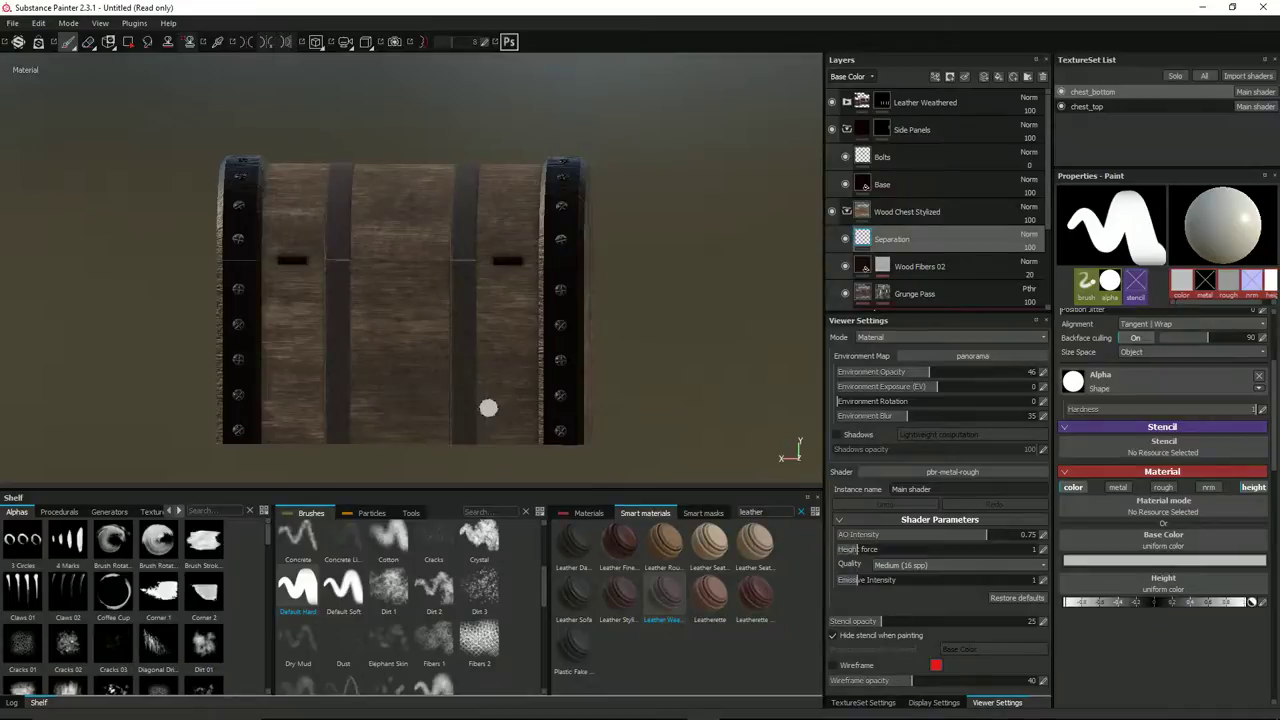
Undo a test stroke on the wood and set up a thin brush with Mirror Z symmetry.
left_click_drag(371, 392, 428, 393)
key("ctrl+z")
scroll(480, 437, "up", 2)
scroll(557, 376, "up", 2)
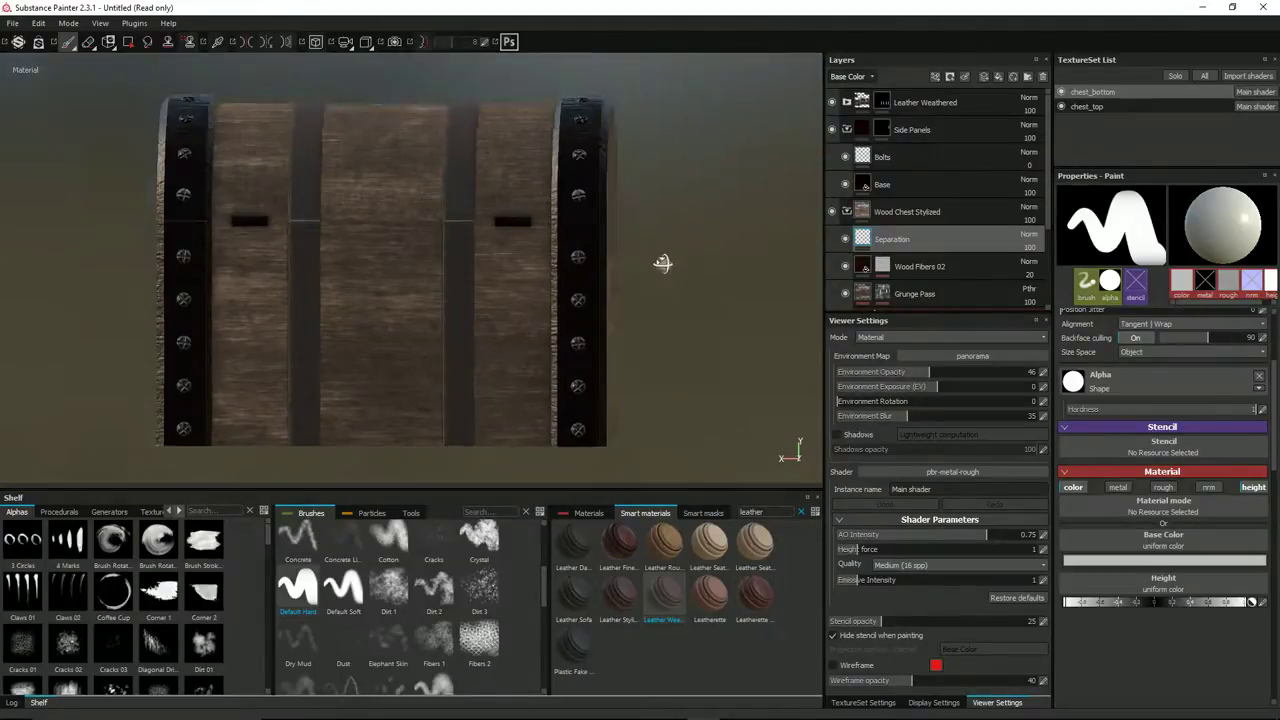
left_click_drag(663, 263, 463, 286, "alt")
left_click(248, 45)
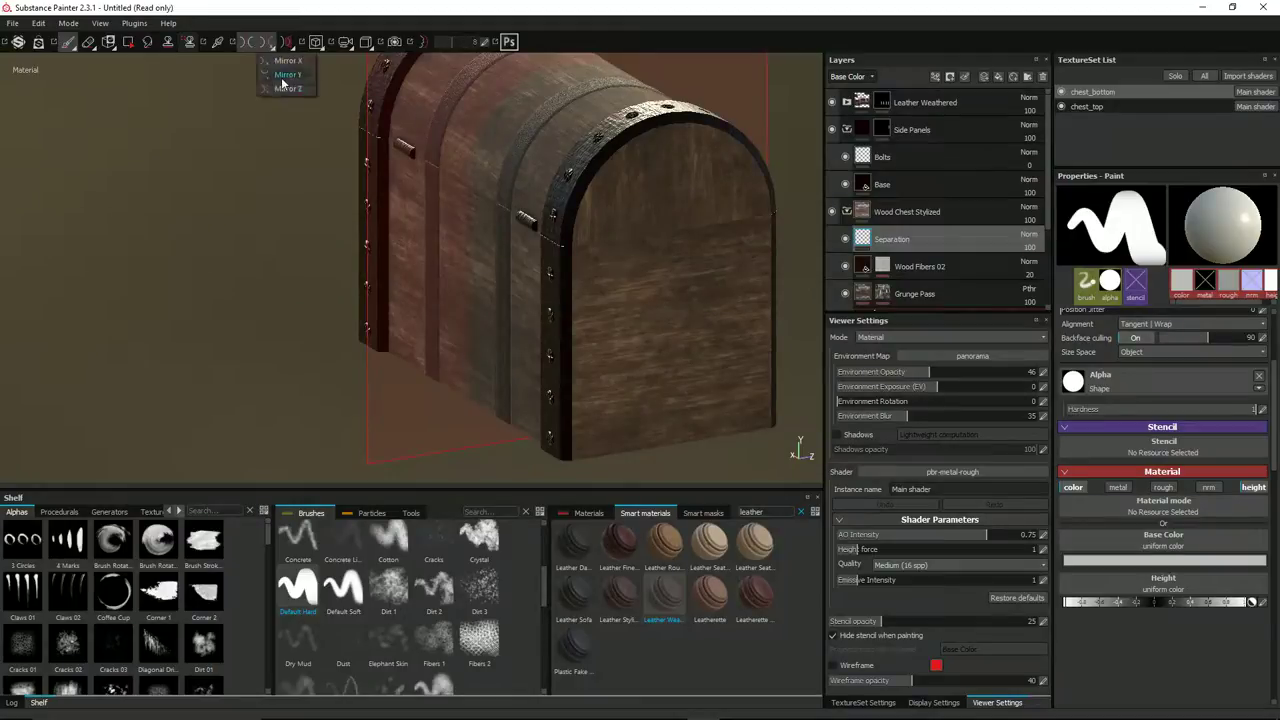
mouse_move(396, 221)
left_mouse_down("alt")
mouse_move(450, 231)
mouse_move(634, 209)
left_mouse_up("alt")
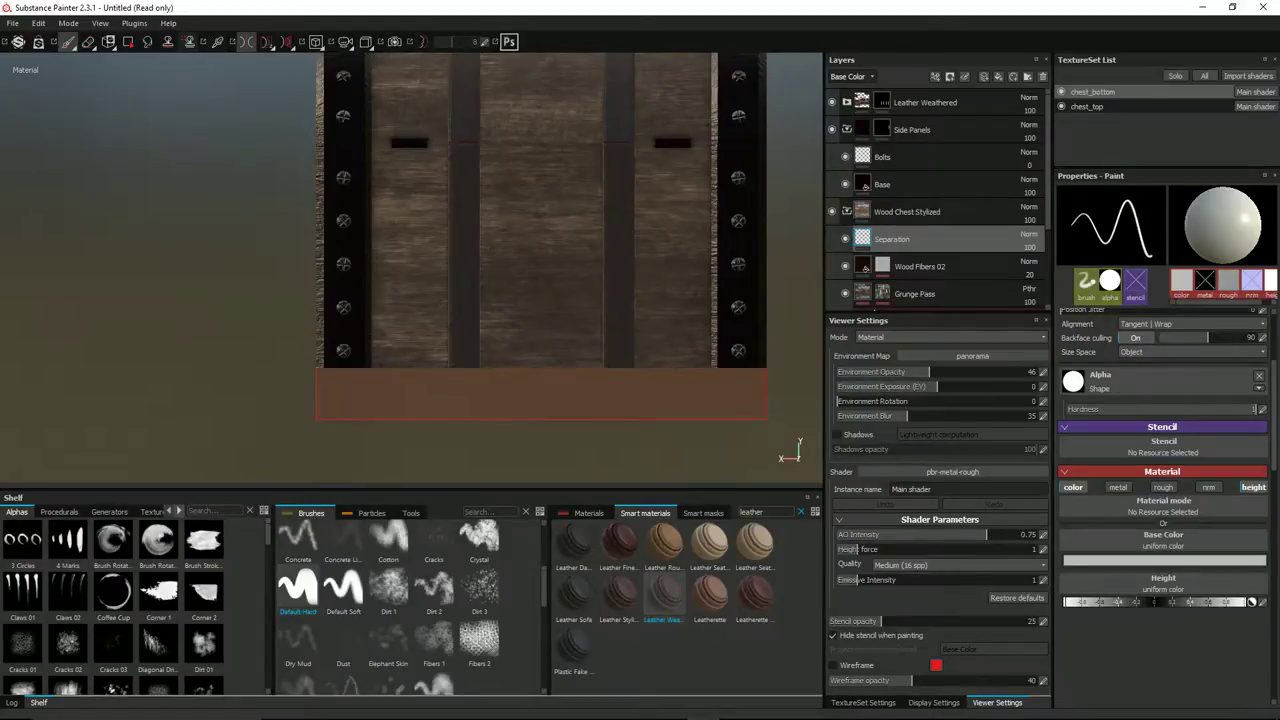
Try light straight separation lines across the lower planks on the chest's hinge side, undoing the first one.
key("ctrl+shift")
left_click(726, 327, "ctrl+shift")
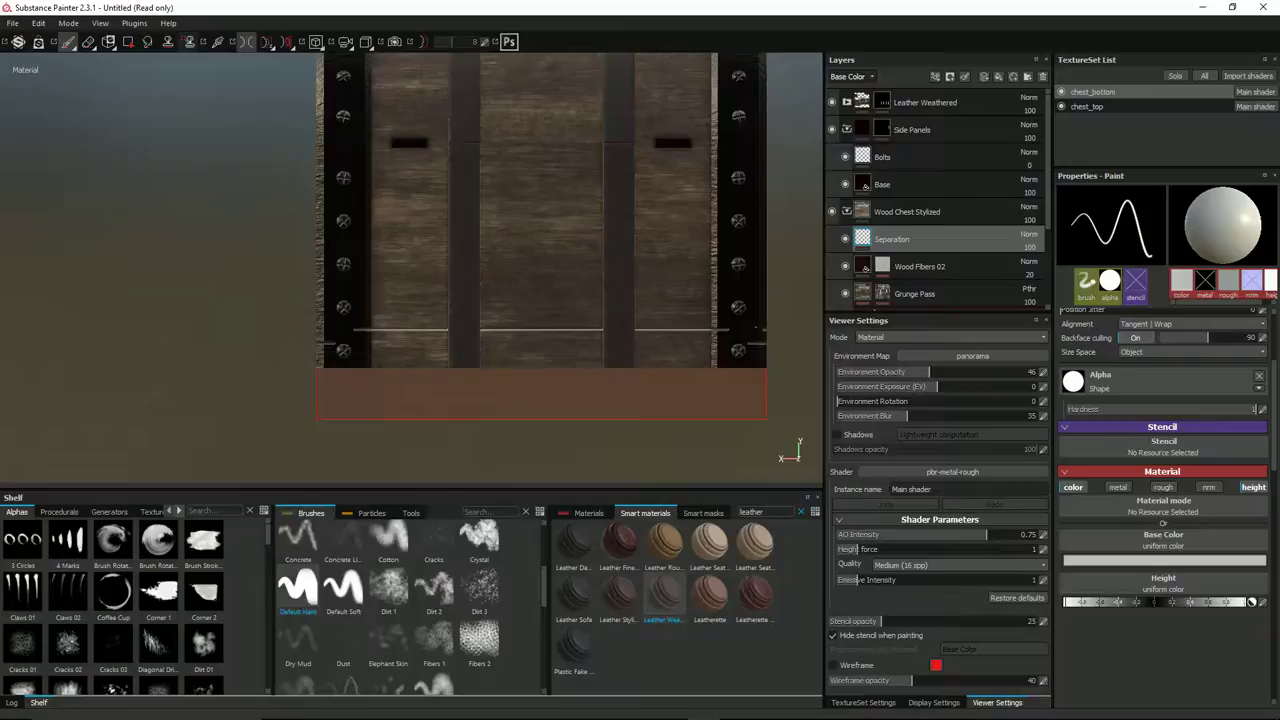
key("ctrl")
key("ctrl+z")
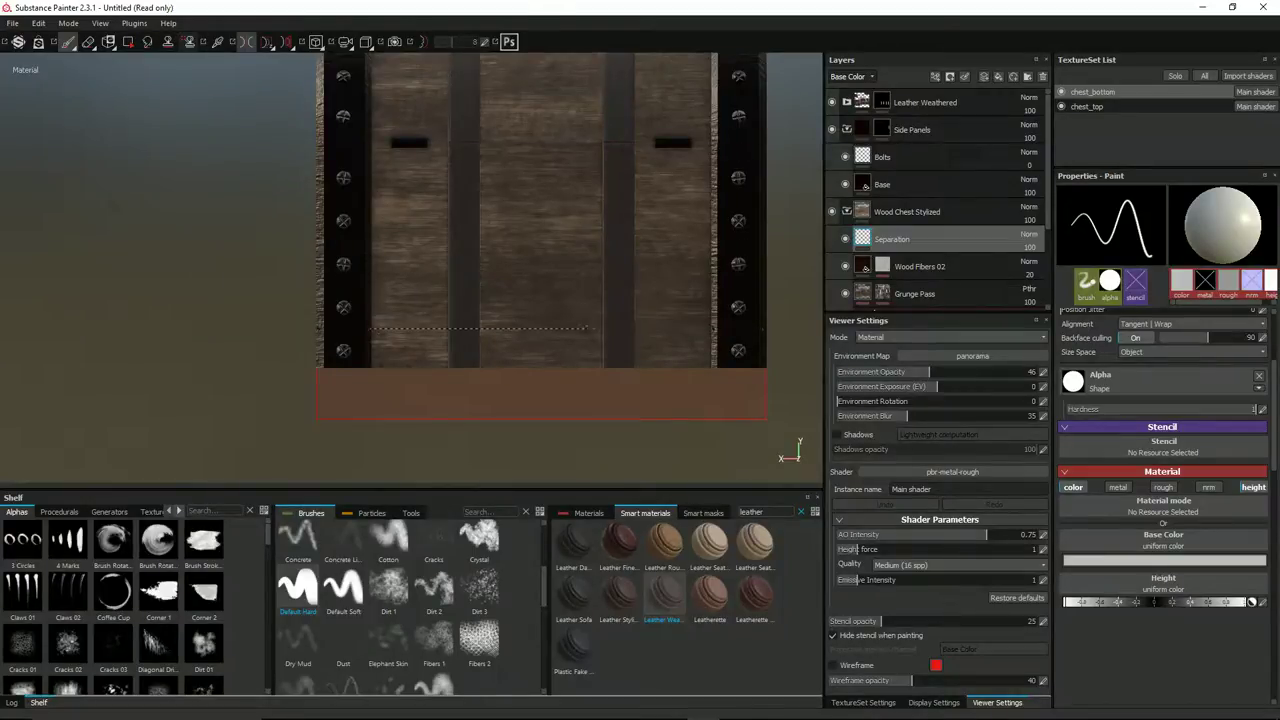
left_click(602, 329, "ctrl+shift")
left_click_drag(657, 299, 354, 293, "alt")
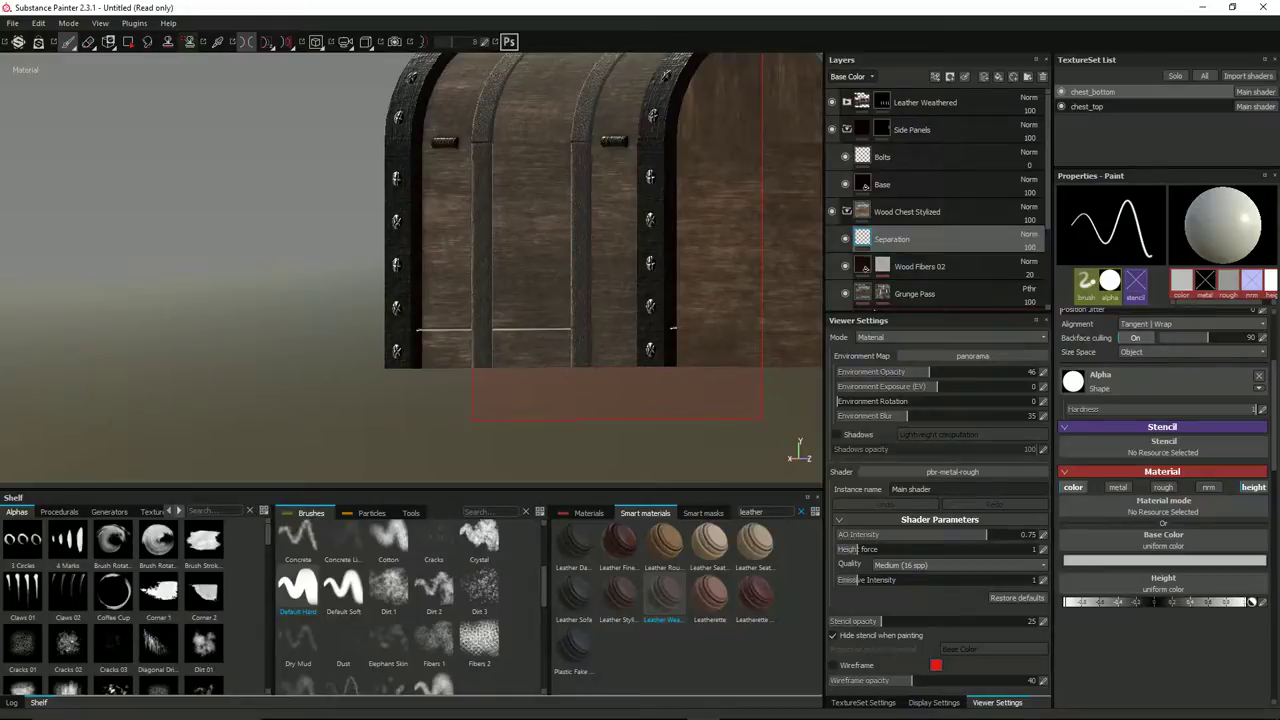
left_click_drag(432, 340, 551, 343, "alt")
Try a straight light separation line from the side panel's inner edge to the second leather strap, near the chest's base.
scroll(434, 352, "up", 3)
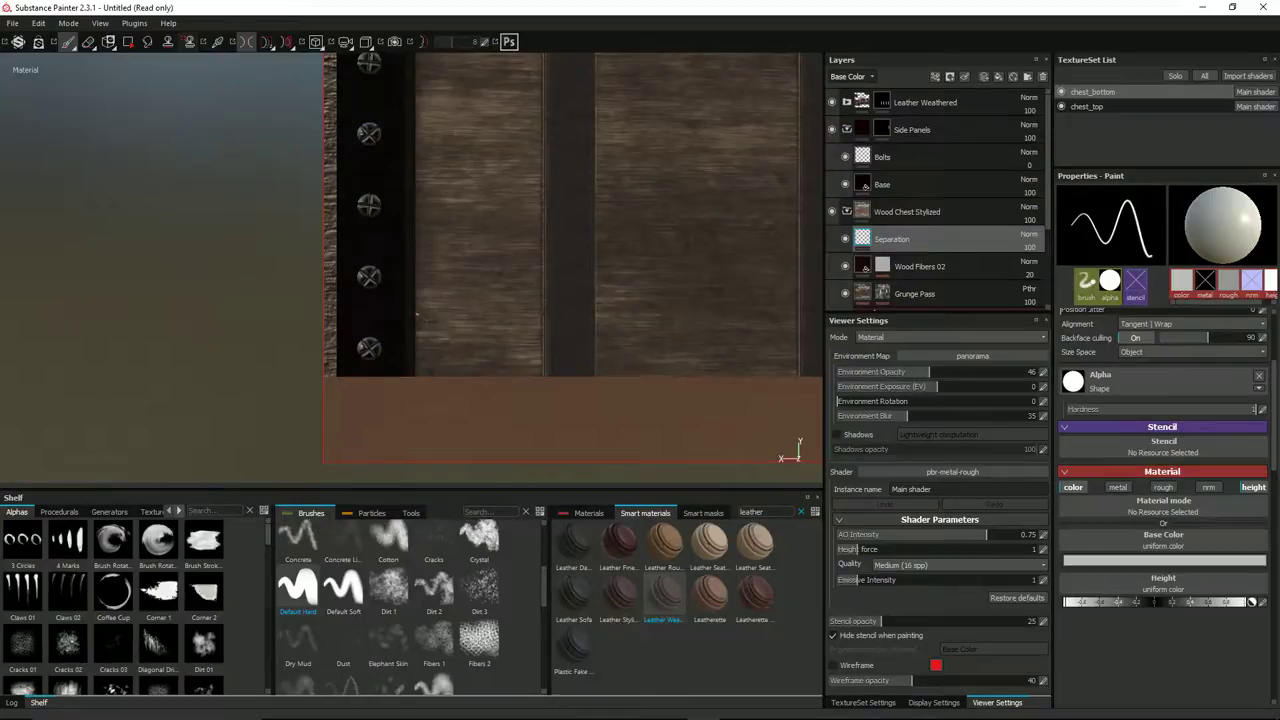
key("ctrl+shift")
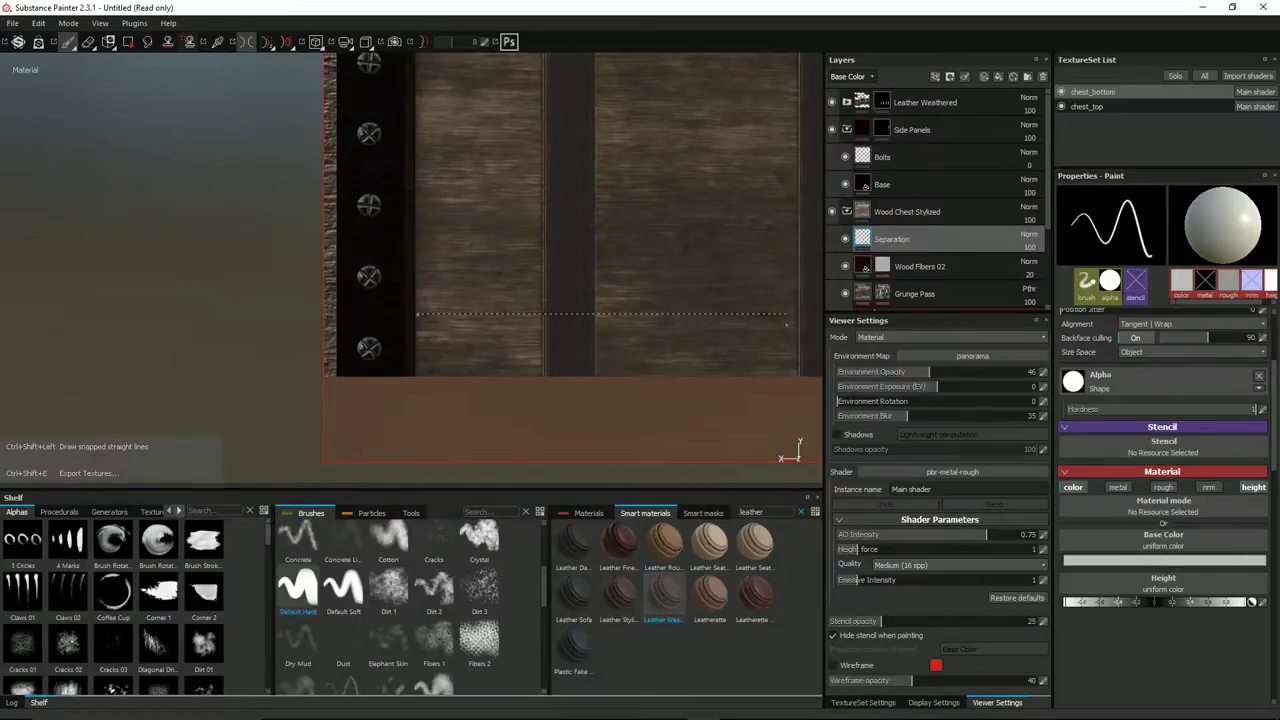
left_click(797, 320, "ctrl+shift")
scroll(697, 316, "down", 4)
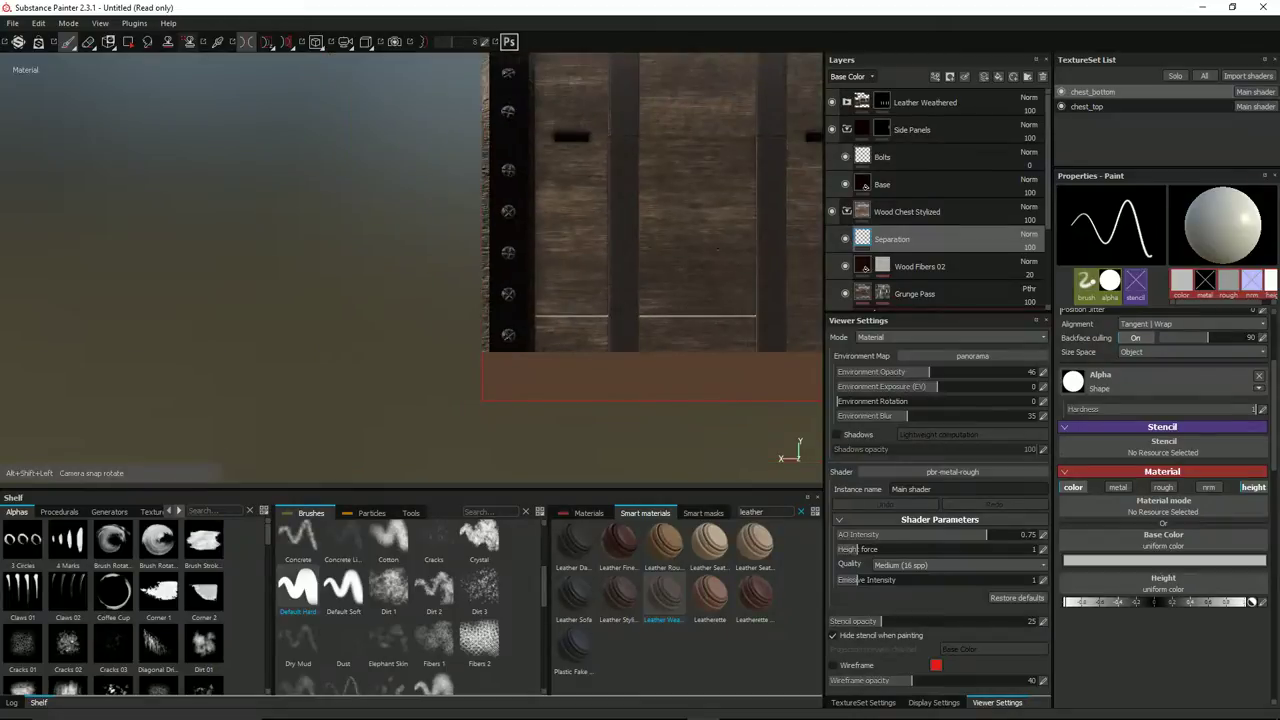
middle_click_drag(623, 265, 470, 275, "alt")
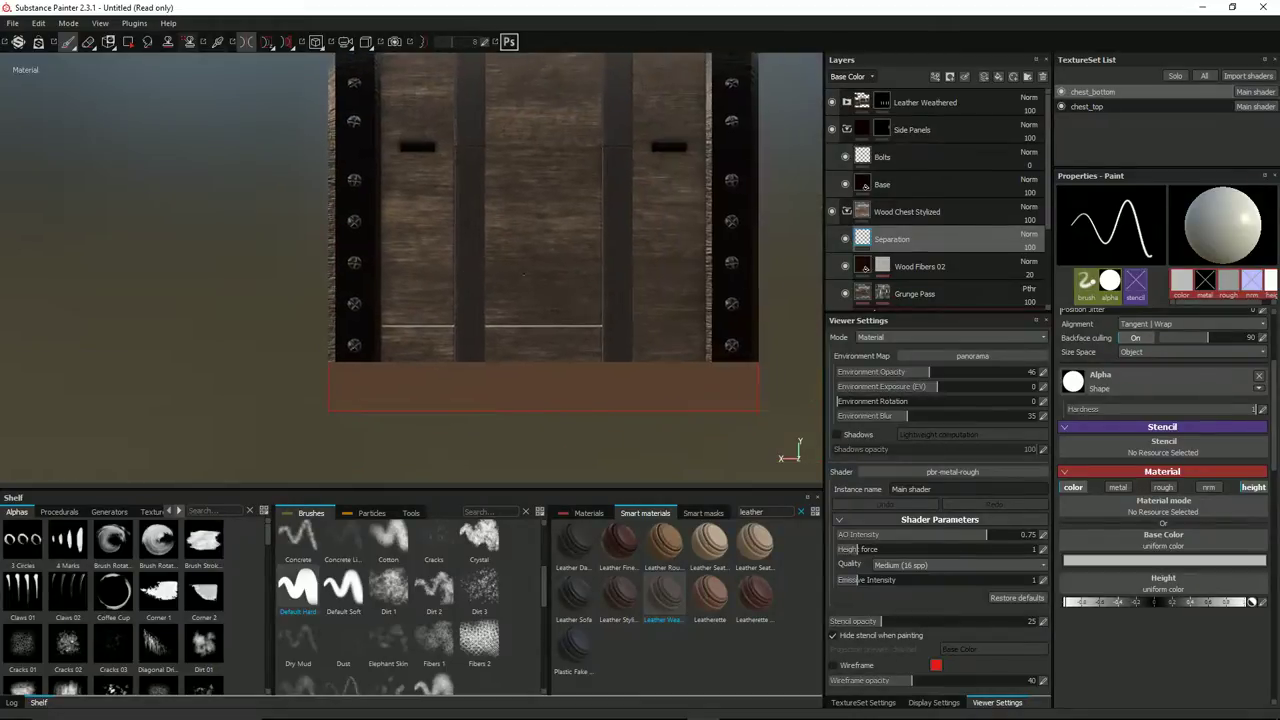
Set the brush's base color to a very dark brown with RGB 0.032, 0.023, 0.000.
left_click(1095, 560)
left_click_drag(1073, 528, 1070, 540)
left_click_drag(1103, 597, 1106, 595)
left_click_drag(1153, 549, 1156, 590)
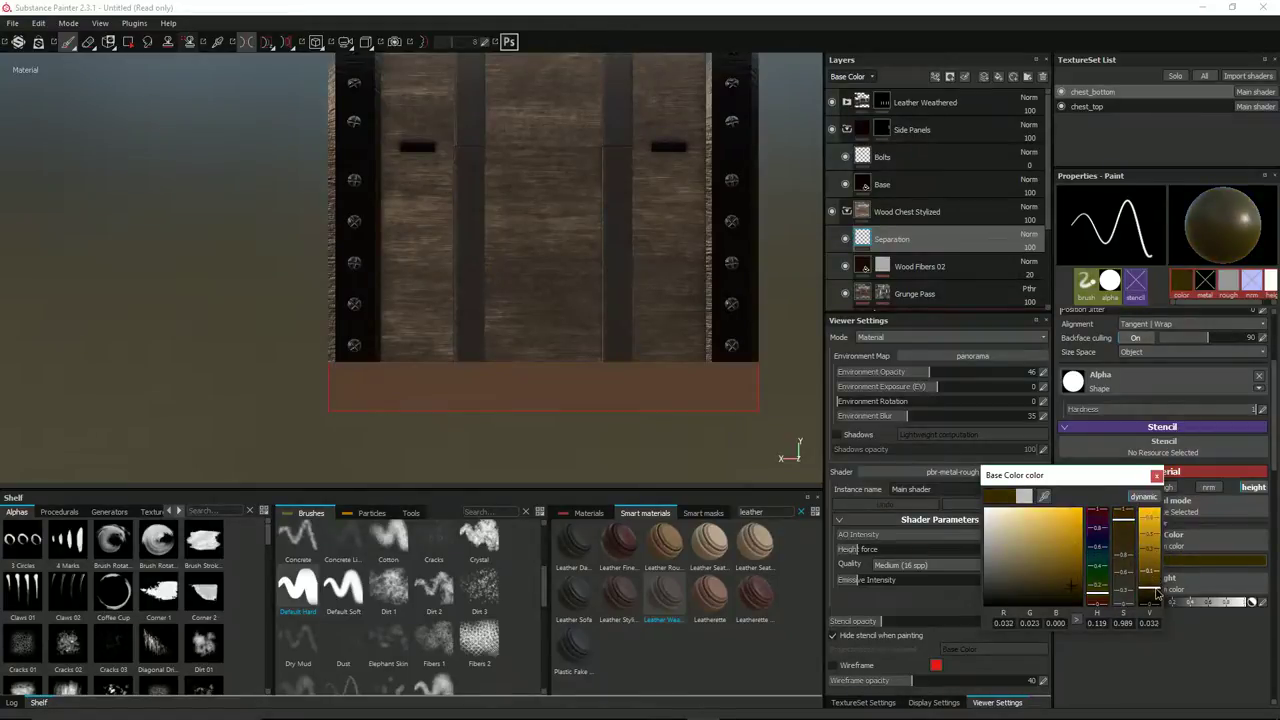
left_click(1157, 475)
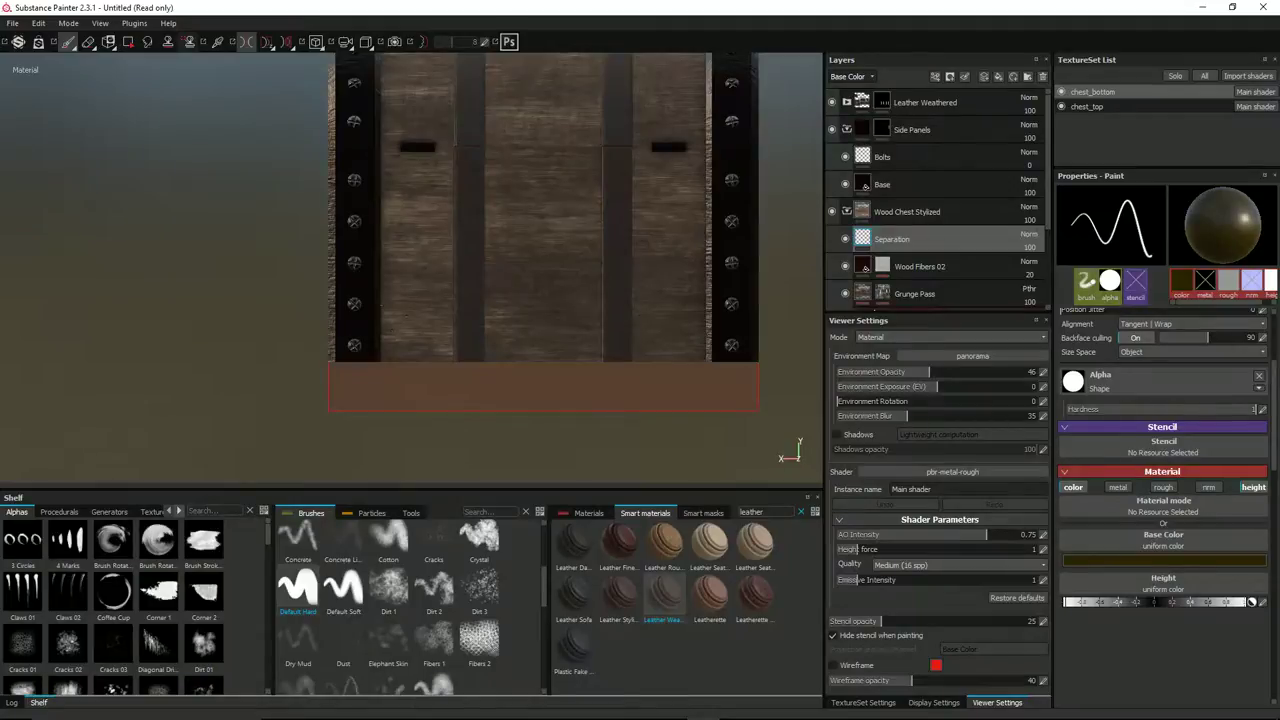
Test a dark straight separation line across the lower planks, undo it, and set the brush's Position Jitter to 15.
key("shift")
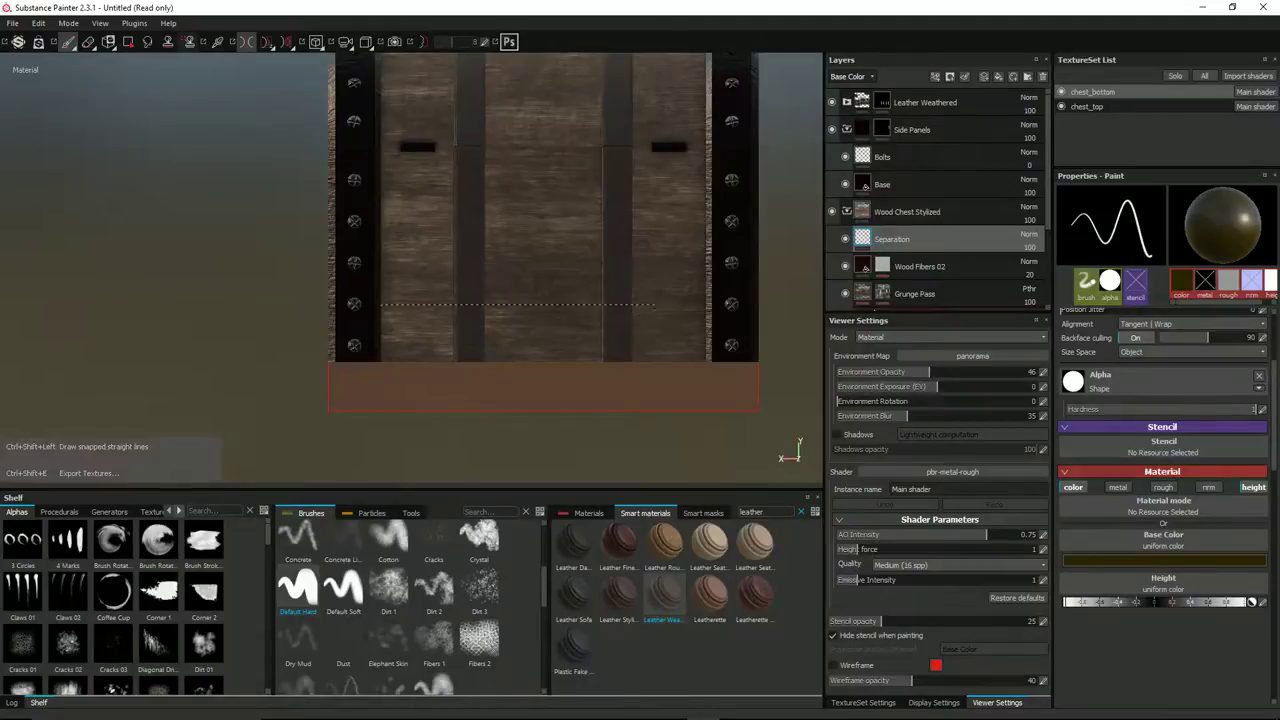
left_click(710, 304, "shift")
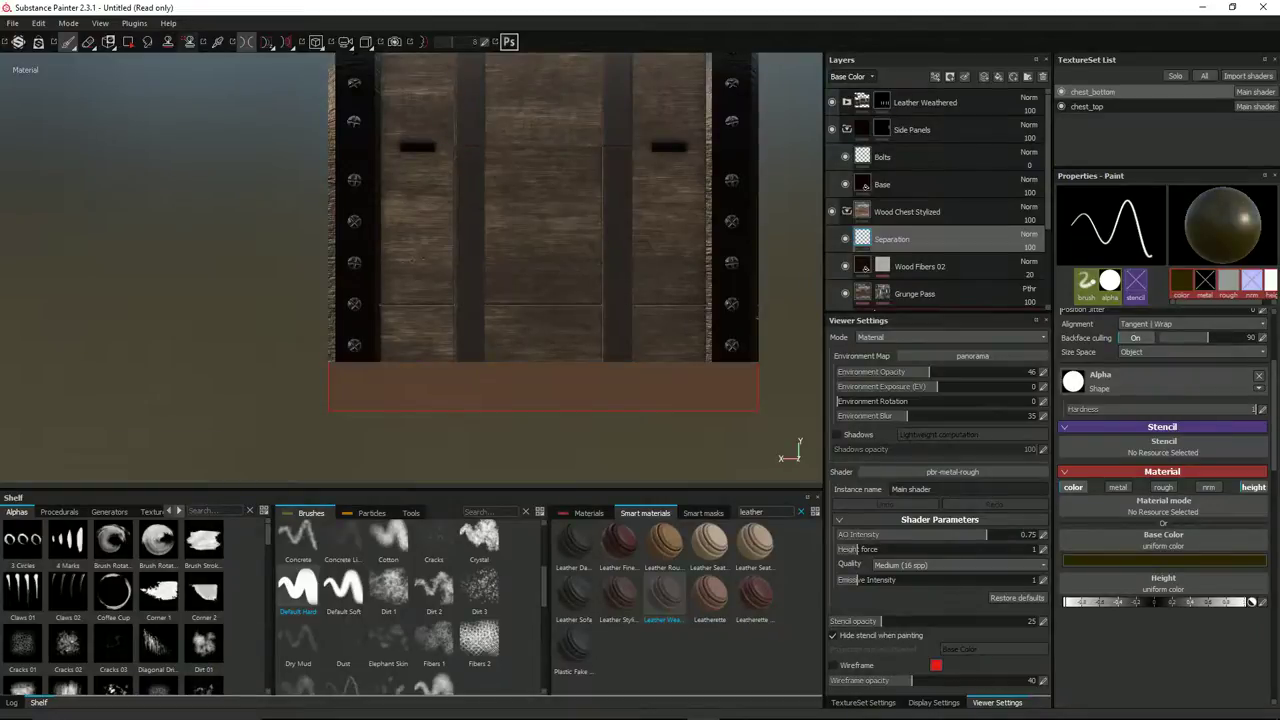
key("ctrl")
scroll(1130, 409, "up", 2)
left_click_drag(1076, 393, 1100, 393)
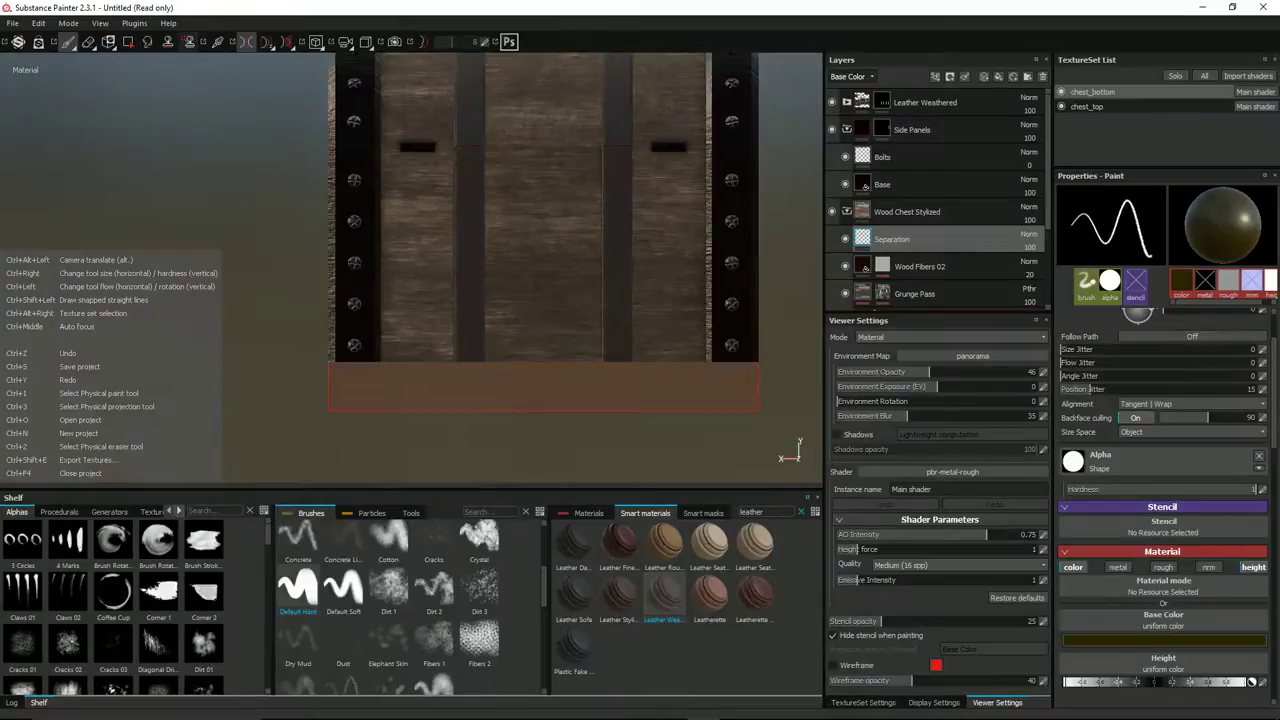
Set the brush's Position Jitter to 37 and paint two straight separation lines across the lowest planks on the chest's hinge side.
left_click_drag(1094, 388, 1132, 388)
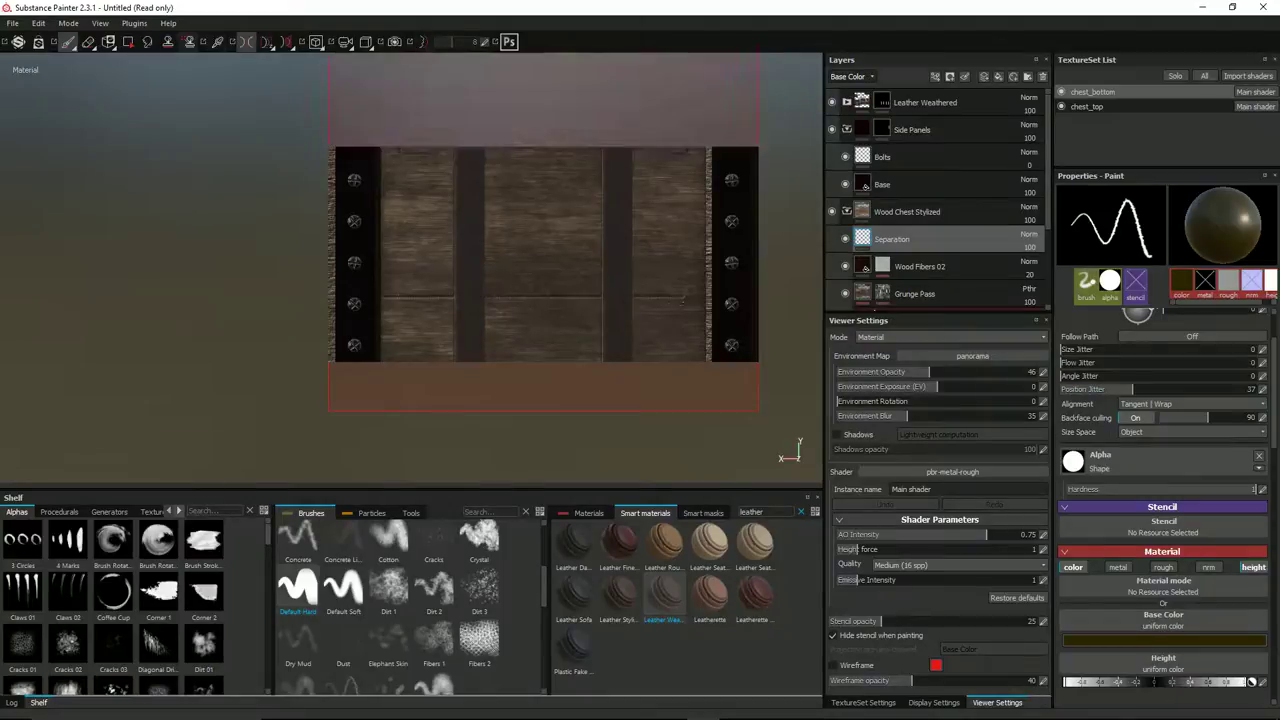
scroll(550, 355, "up", 2)
key("ctrl")
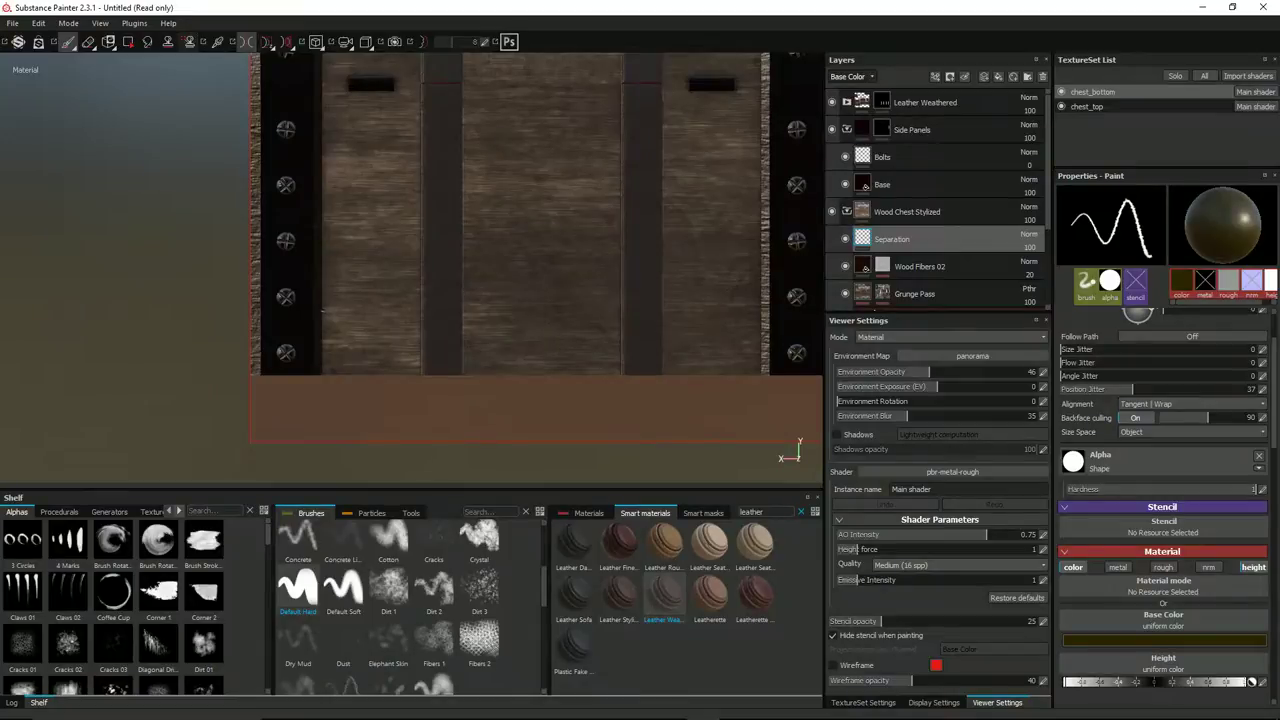
key("ctrl")
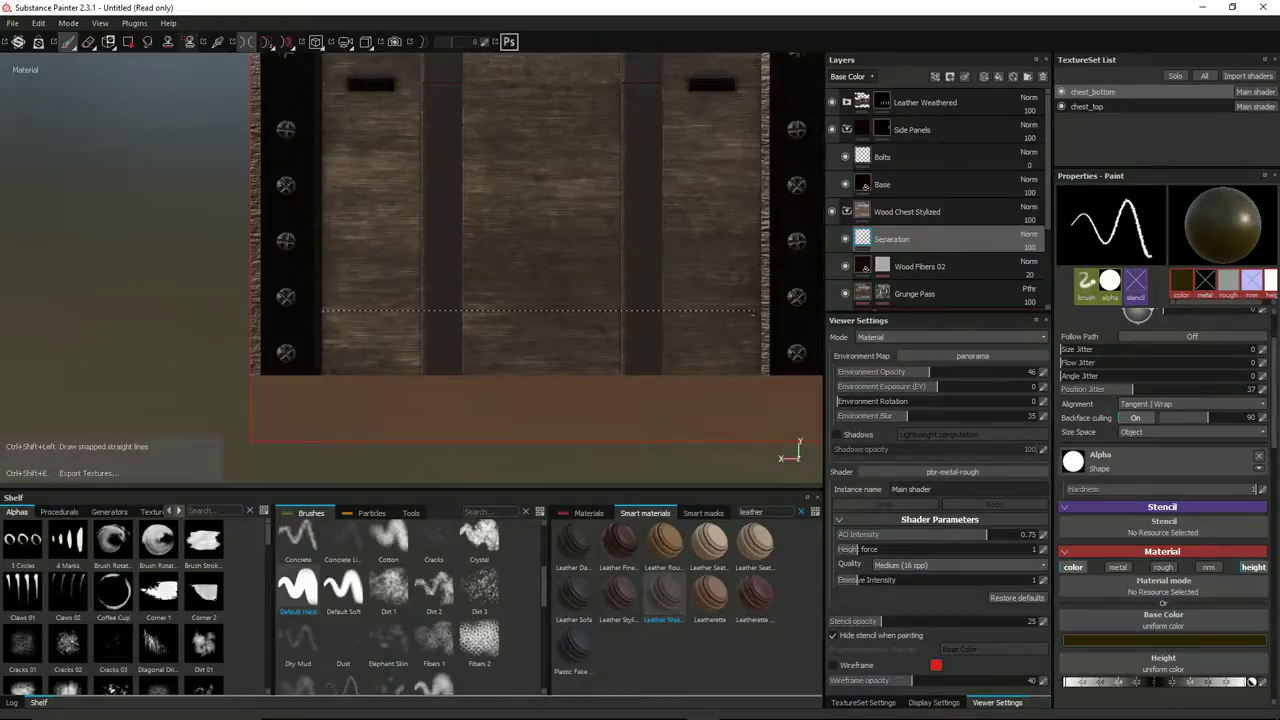
left_click(760, 310, "ctrl+shift")
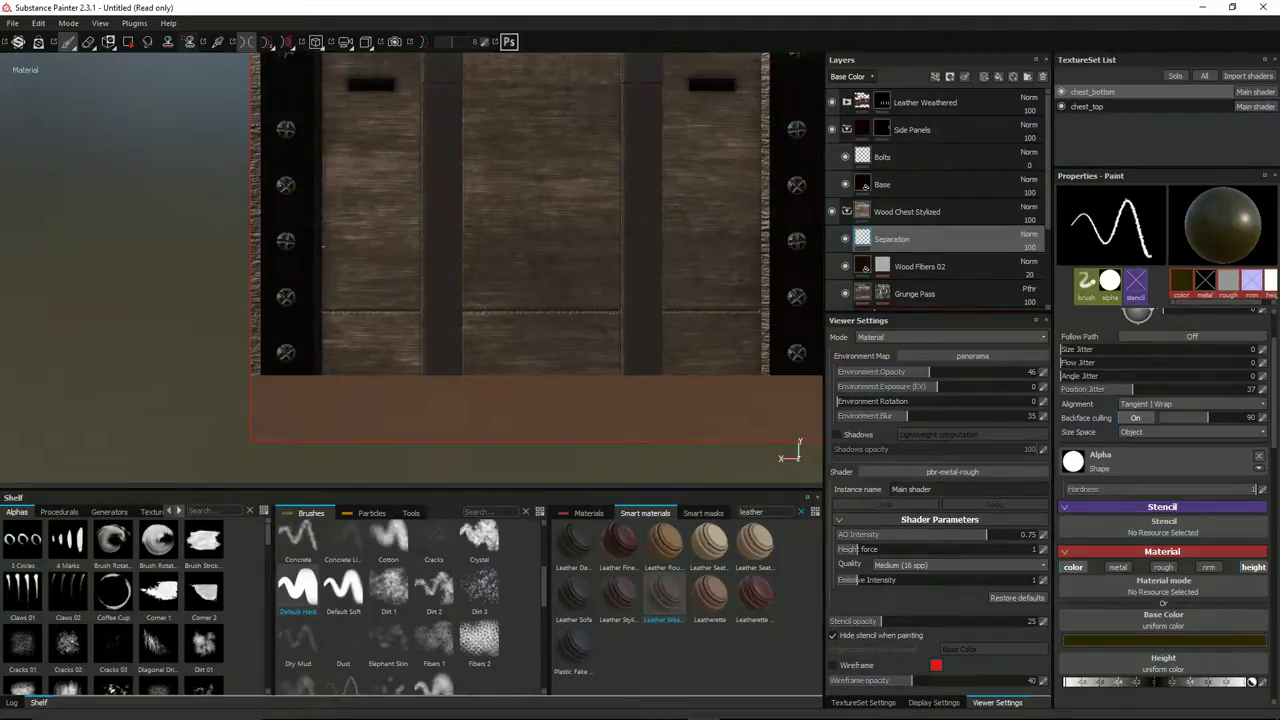
key("ctrl")
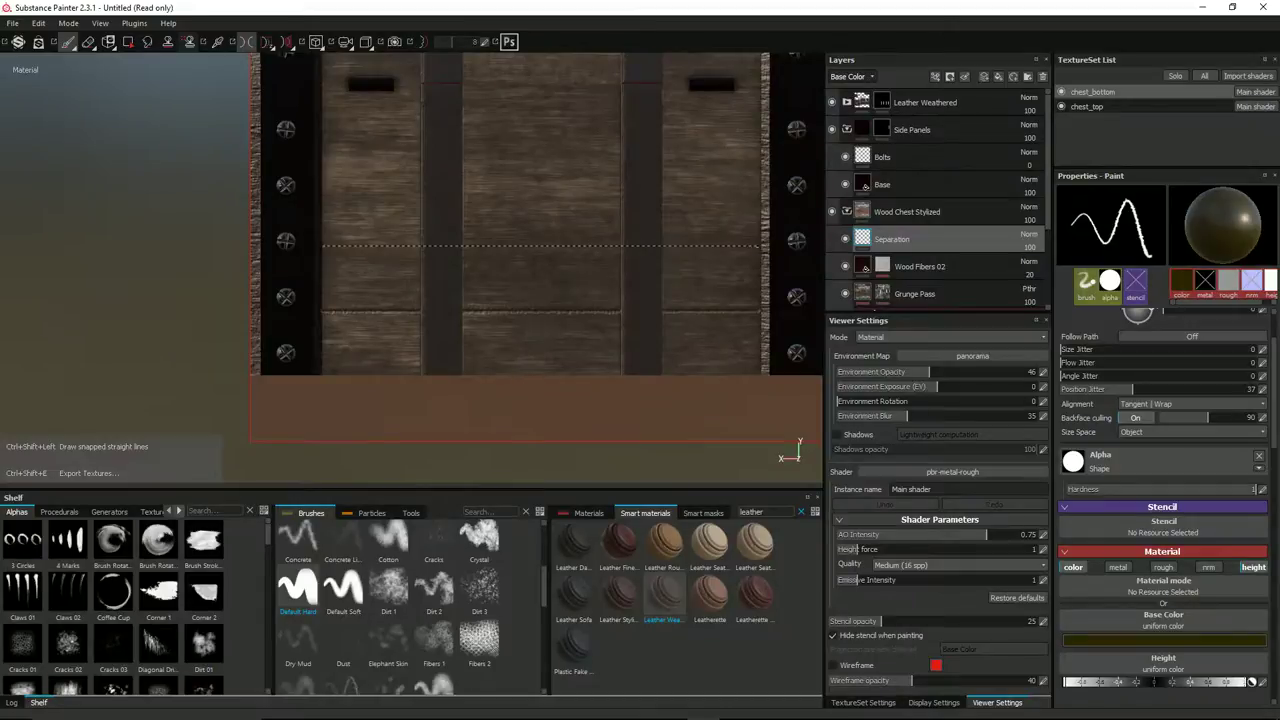
left_click(760, 245, "ctrl+shift")
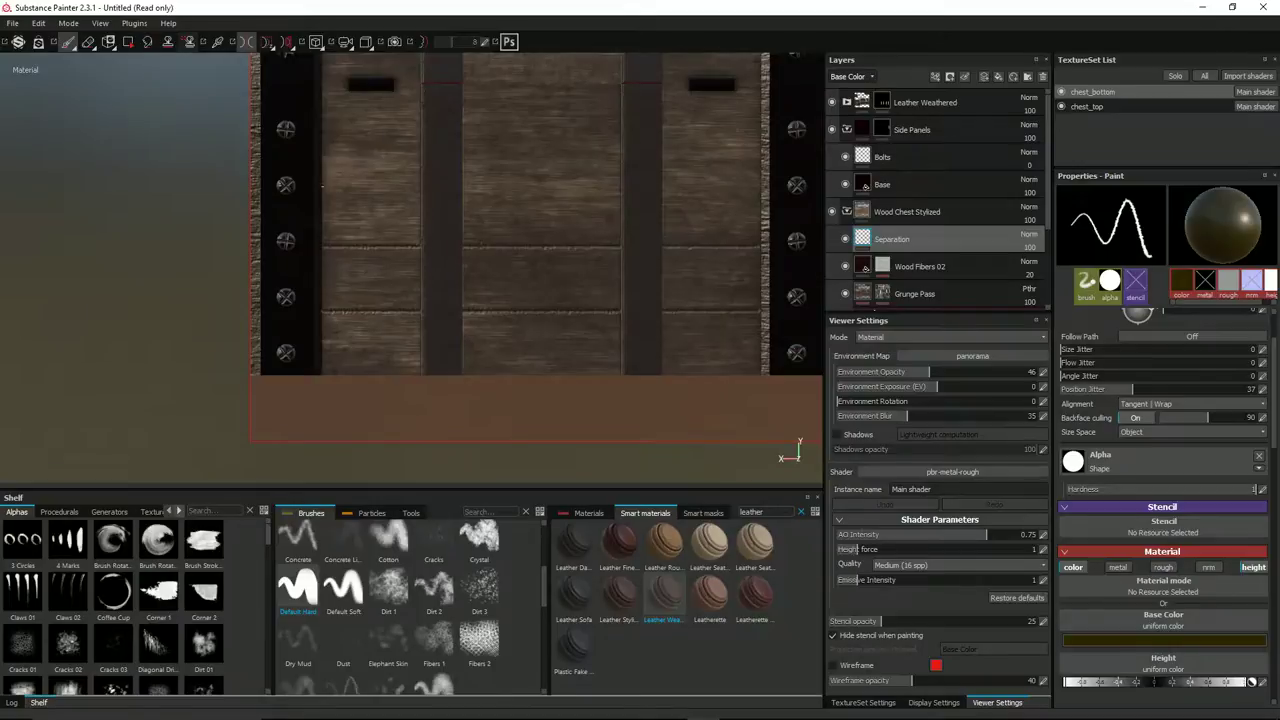
Try two more straight separation lines higher up, between the second line and the hinges, and check them from other angles.
key("ctrl+shift")
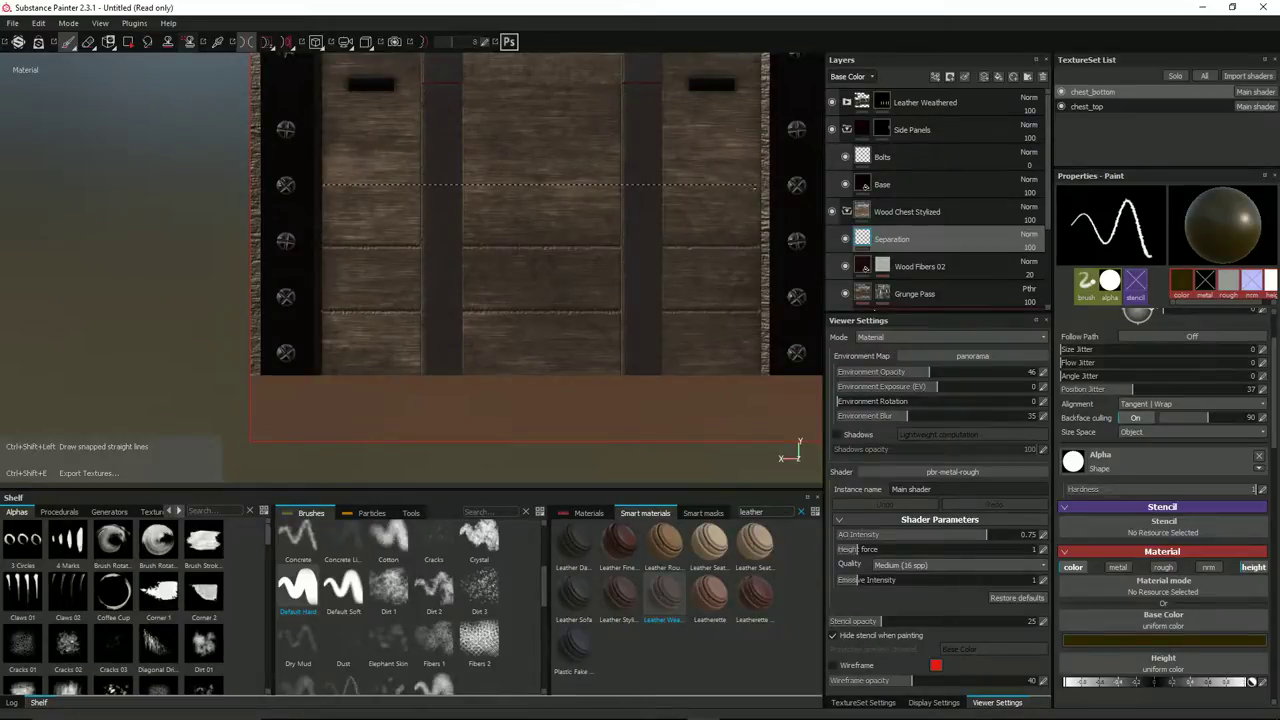
left_click(760, 184, "ctrl+shift")
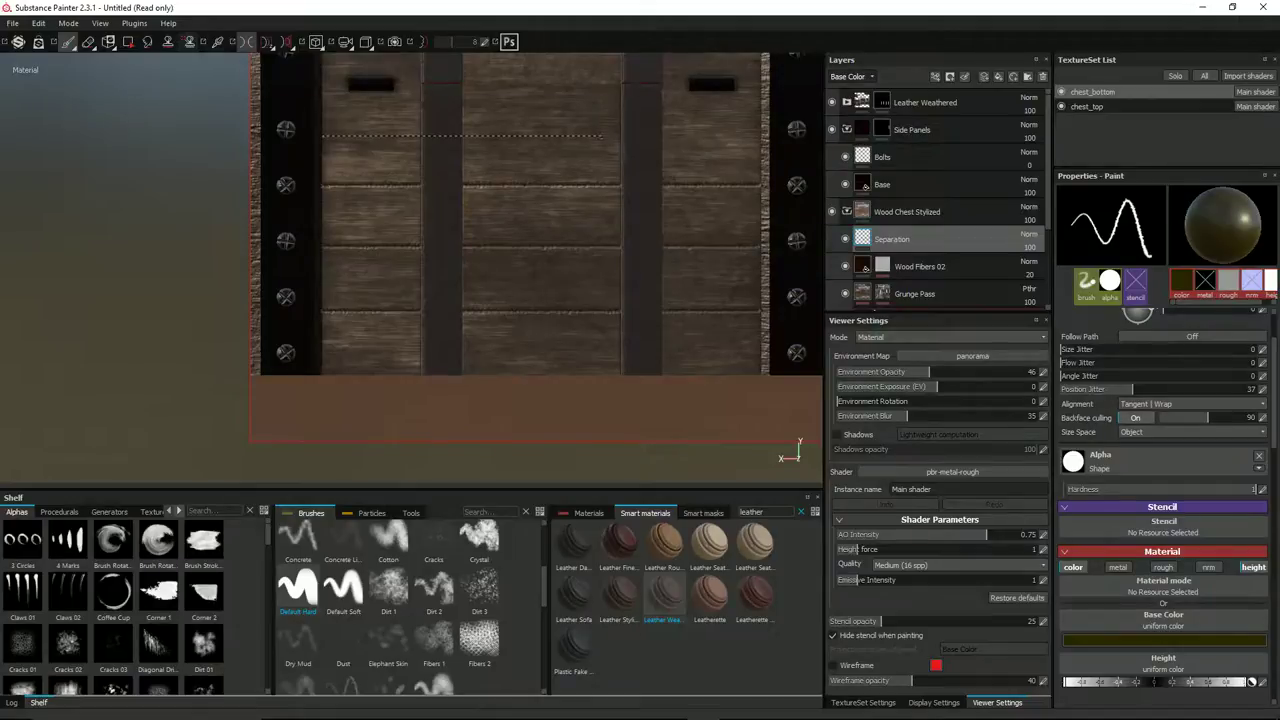
left_click(766, 136, "ctrl+shift")
scroll(625, 134, "down", 2)
mouse_move(520, 185)
left_mouse_down("alt")
mouse_move(596, 211)
mouse_move(543, 234)
mouse_move(354, 214)
mouse_move(116, 234)
mouse_move(5, 229)
mouse_move(2, 205)
left_mouse_up("alt")
mouse_move(497, 233)
left_mouse_down("alt")
mouse_move(446, 194)
mouse_move(494, 200)
mouse_move(494, 219)
left_mouse_up("alt")
key("ctrl")
left_click_drag(440, 178, 943, 173, "alt")
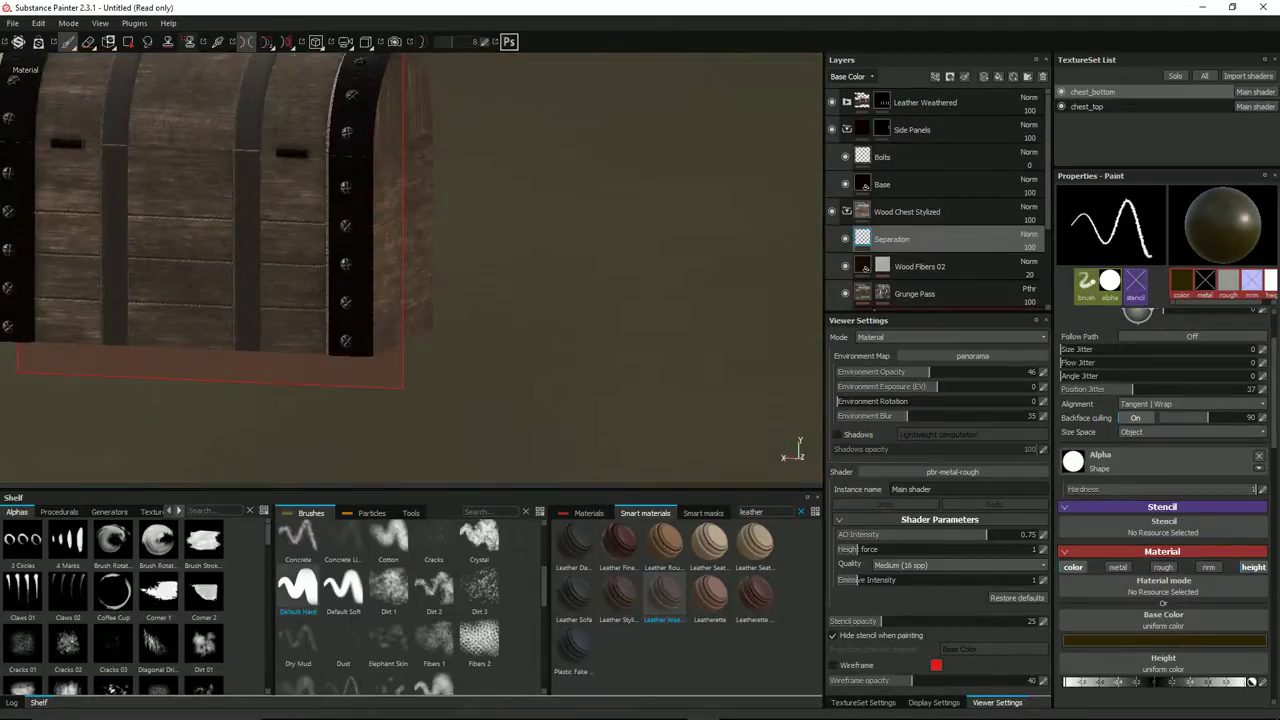
Paint the third and fourth straight separation lines across the planks below the hinges.
left_click_drag(337, 211, 394, 208, "alt")
middle_click_drag(483, 194, 658, 197, "alt")
scroll(622, 190, "up", 2)
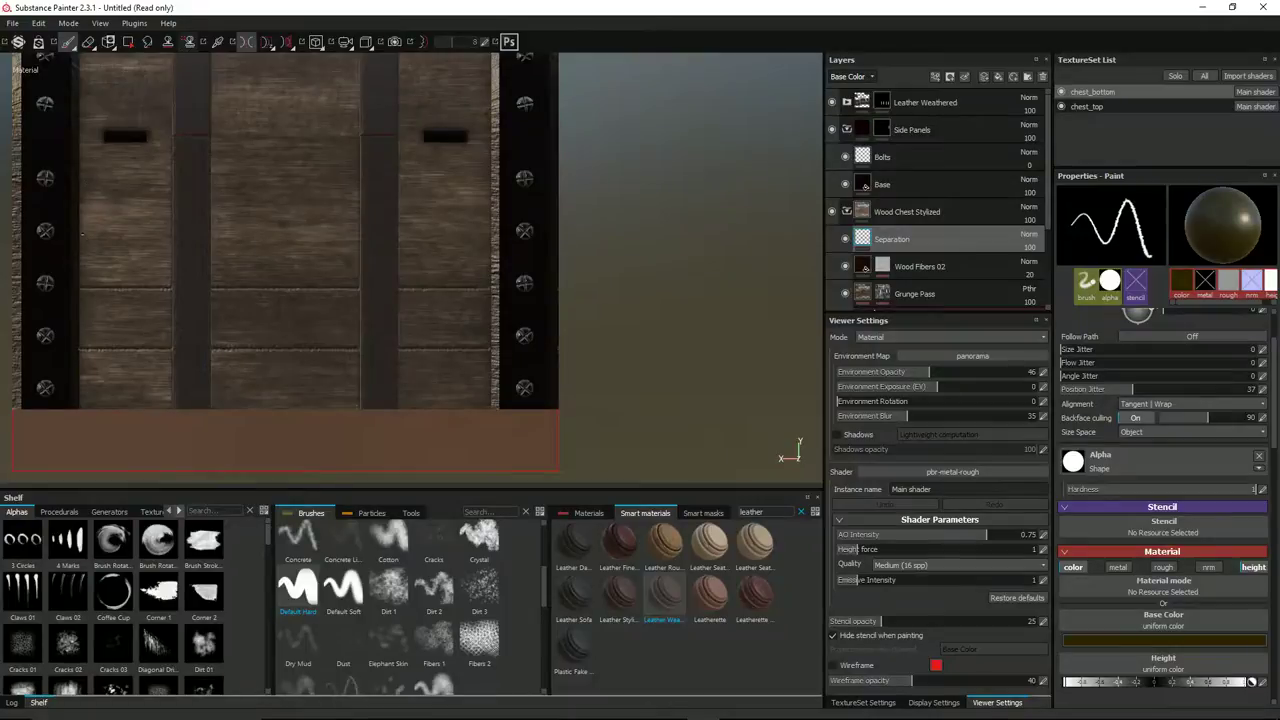
key("shift")
left_click(490, 234, "shift")
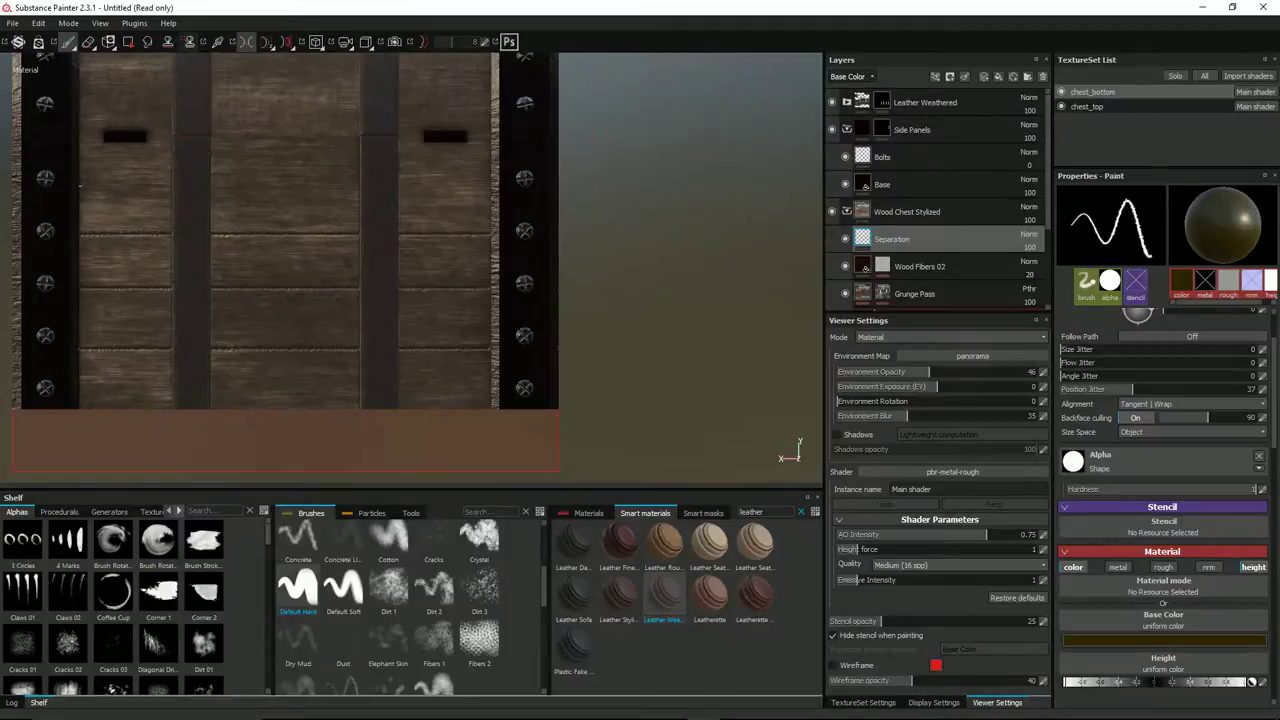
key("shift")
left_click(490, 187, "shift")
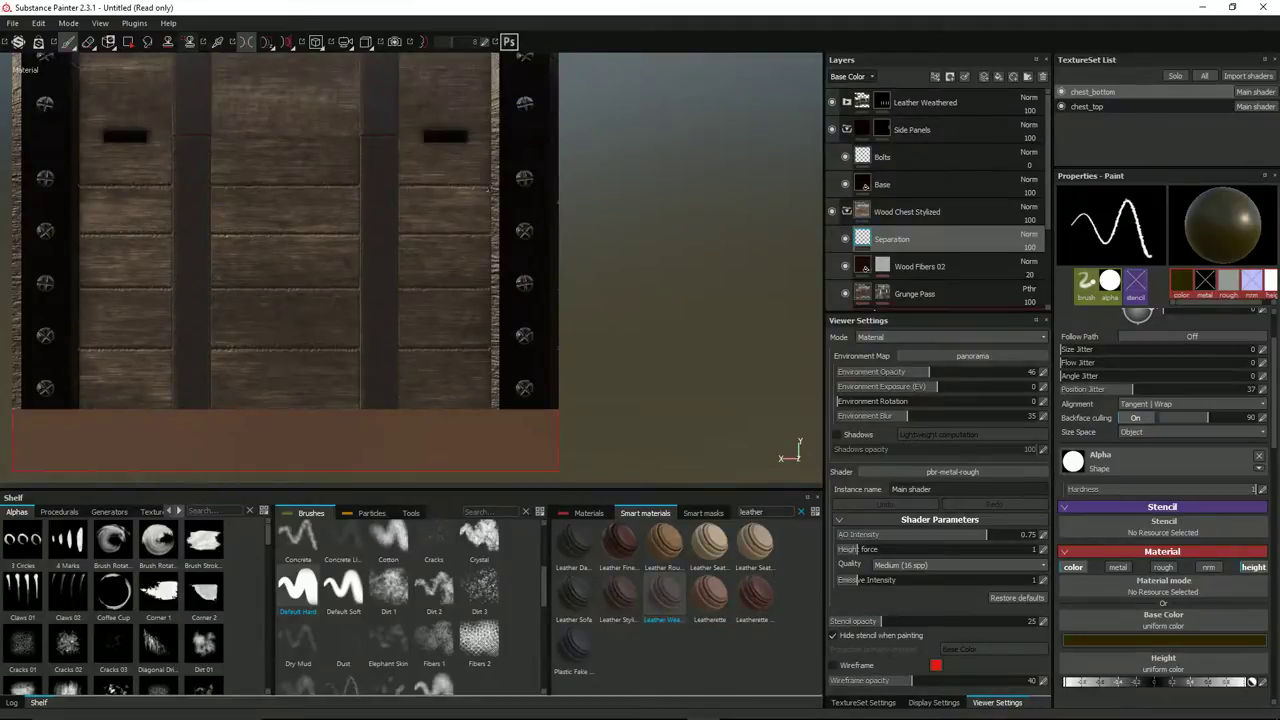
Change the symmetry axis so that painting mirrors between the chest's two plain end faces.
scroll(488, 198, "down", 2)
mouse_move(488, 198)
left_mouse_down("alt")
mouse_move(377, 240)
mouse_move(273, 186)
mouse_move(420, 194)
mouse_move(266, 223)
mouse_move(220, 206)
mouse_move(240, 200)
left_mouse_up("alt")
mouse_move(479, 270)
left_mouse_down("alt")
mouse_move(457, 274)
mouse_move(468, 272)
left_mouse_up("alt")
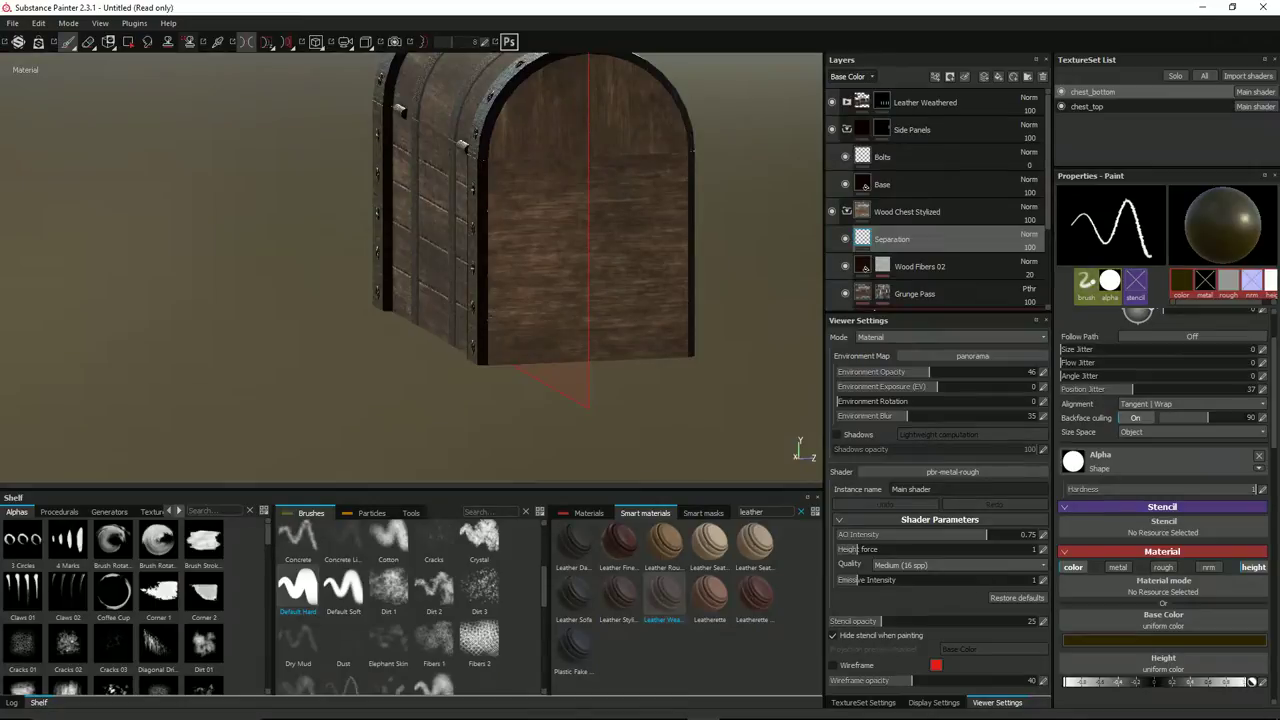
left_click_drag(540, 320, 457, 300, "alt")
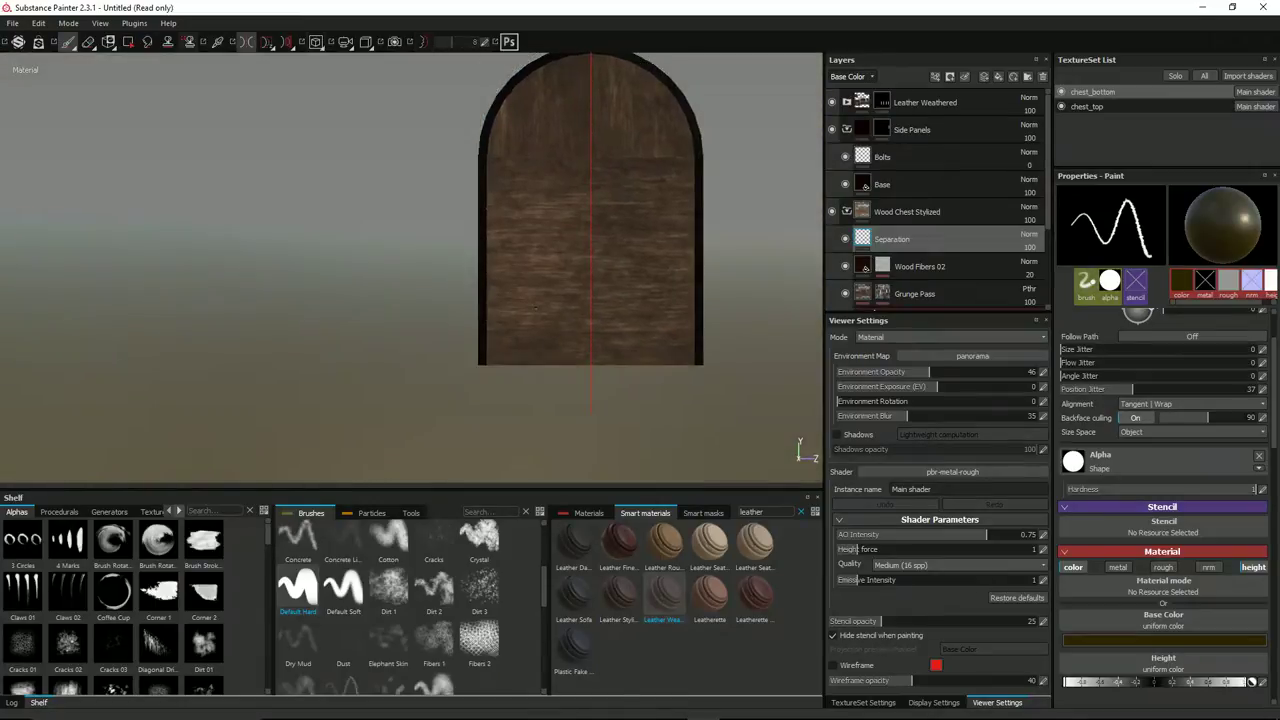
left_click(265, 45)
left_click(287, 63)
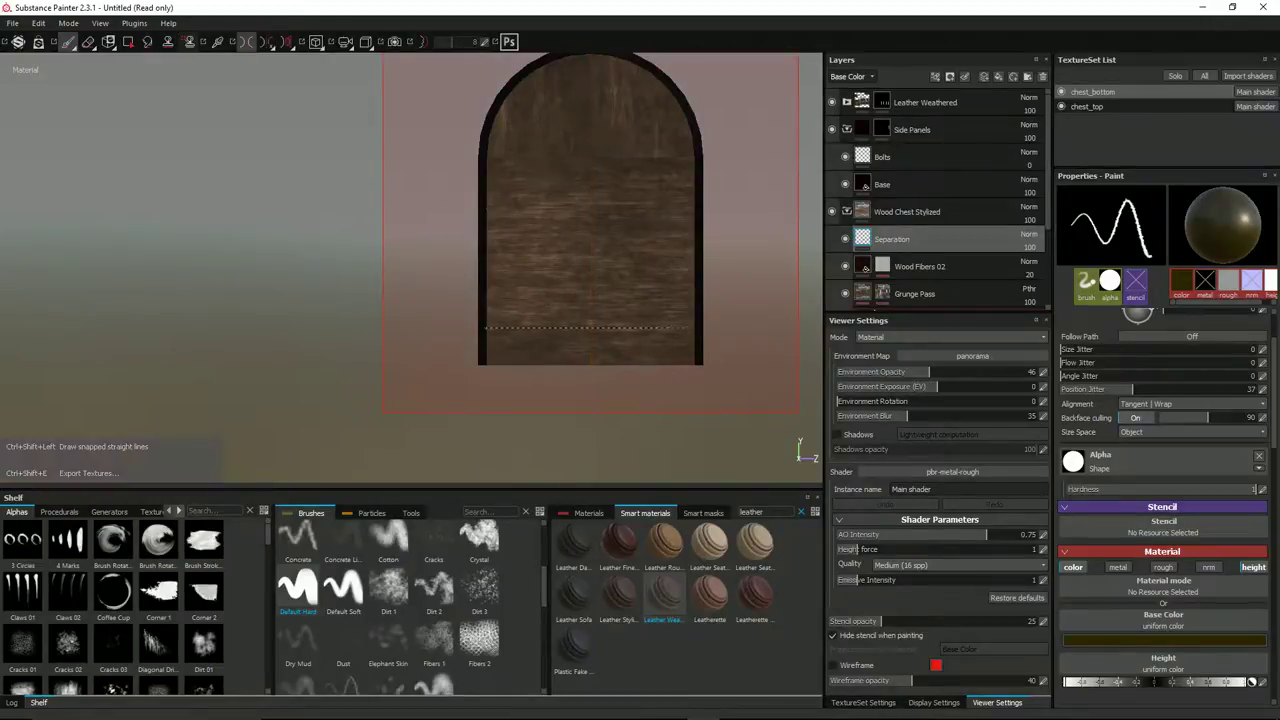
Try a straight separation line near the base of the chest's end face and undo it.
left_click(697, 328, "ctrl+shift")
mouse_move(540, 295)
left_mouse_down("alt")
mouse_move(645, 292)
mouse_move(557, 309)
left_mouse_up("alt")
key("ctrl+z")
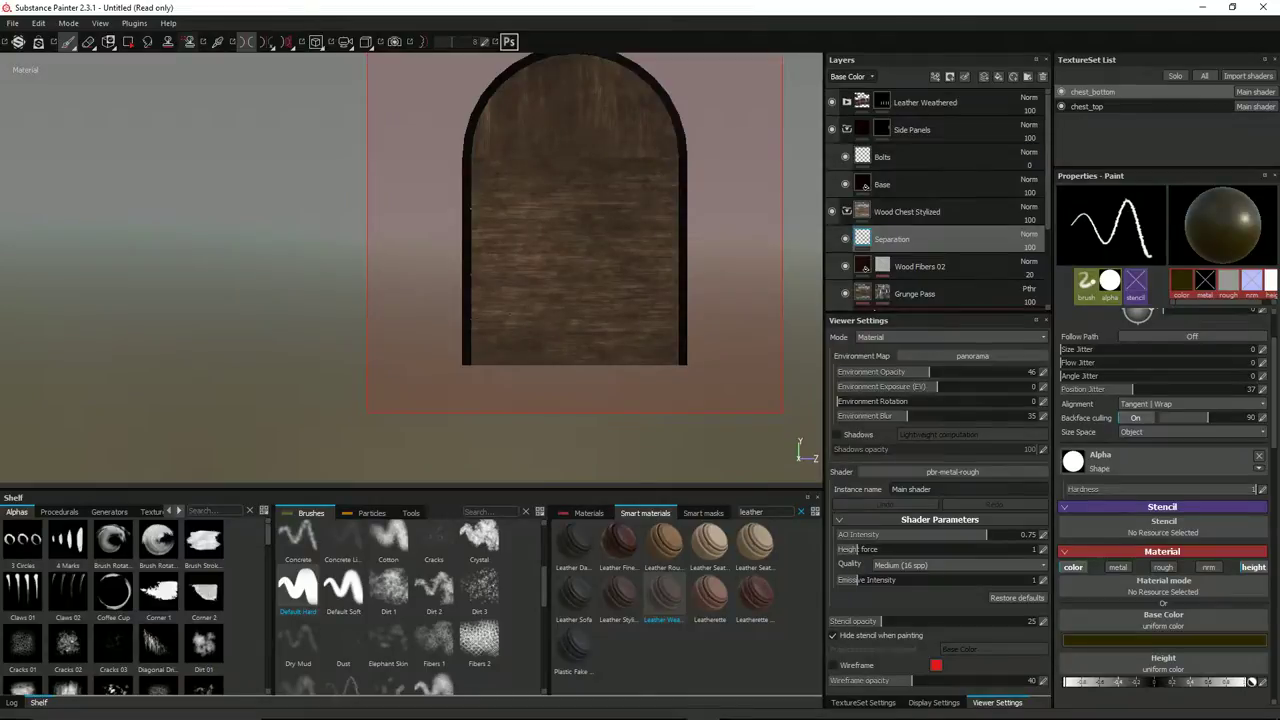
Paint a straight separation line across the end face, slightly higher above the base than the undone one.
key("ctrl+shift")
left_click(473, 316, "ctrl+shift")
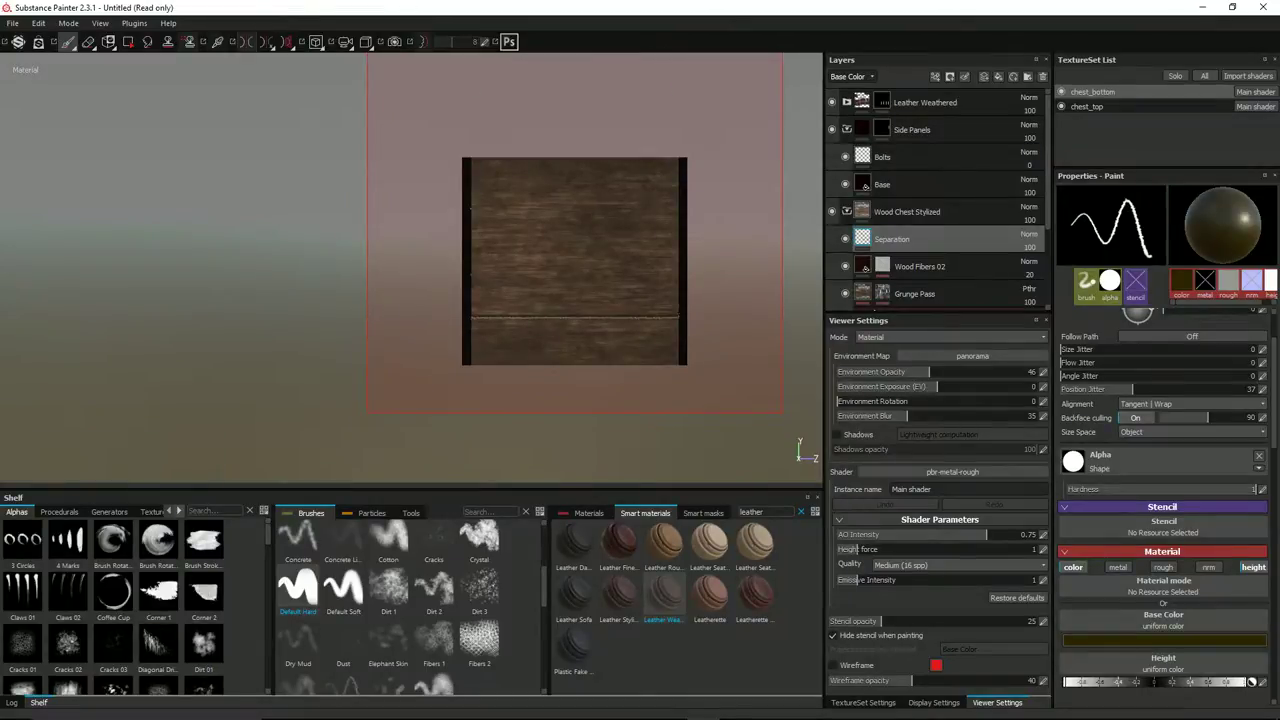
mouse_move(481, 286)
left_mouse_down("alt")
mouse_move(663, 289)
mouse_move(475, 283)
left_mouse_up("alt")
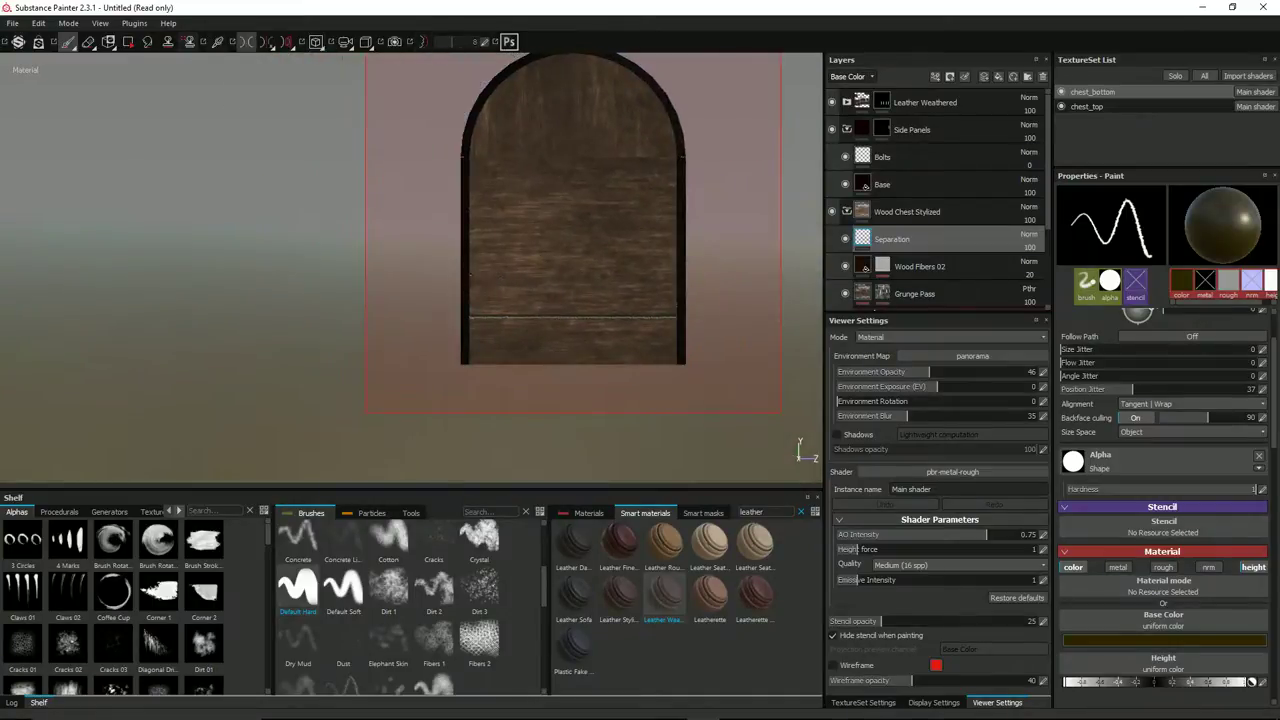
Try a second straight separation line above the first on the end face, compare it with the hinge side's lines, and undo it.
key("ctrl+shift+e")
left_click_drag(531, 251, 663, 251, "alt")
key("ctrl")
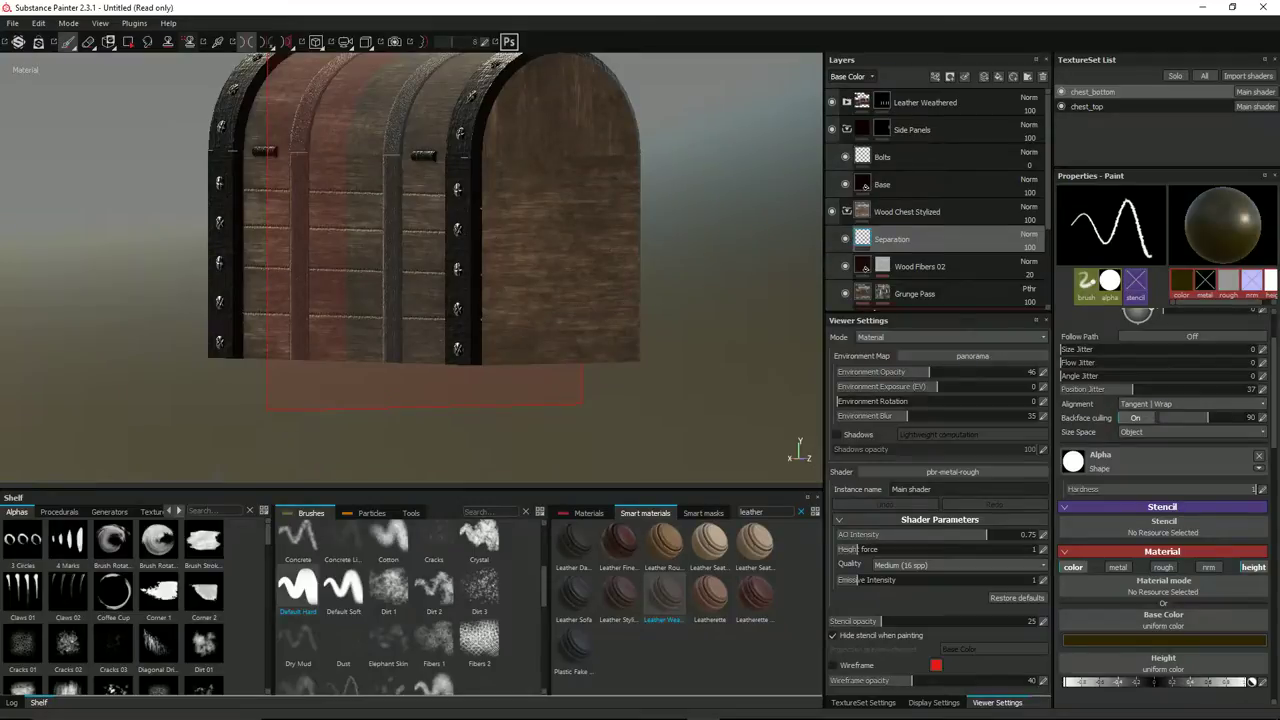
left_click_drag(565, 267, 508, 271, "alt")
scroll(508, 285, "up", 1)
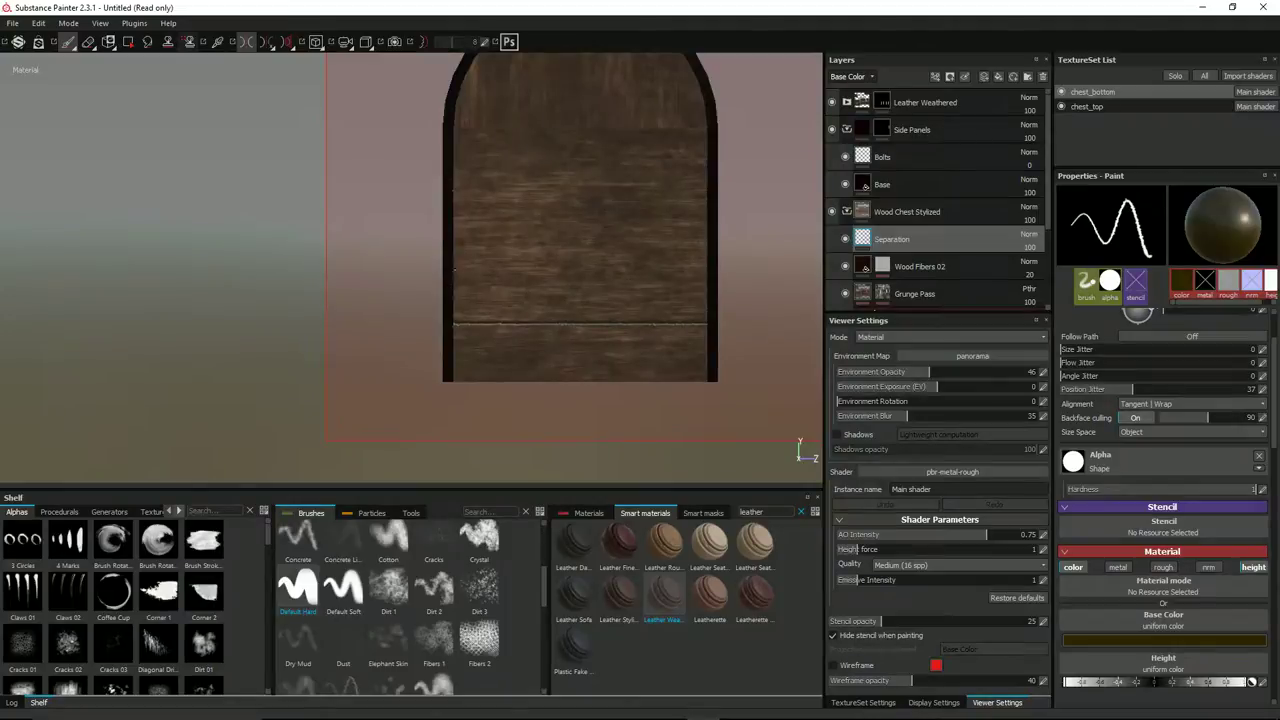
left_click(455, 269)
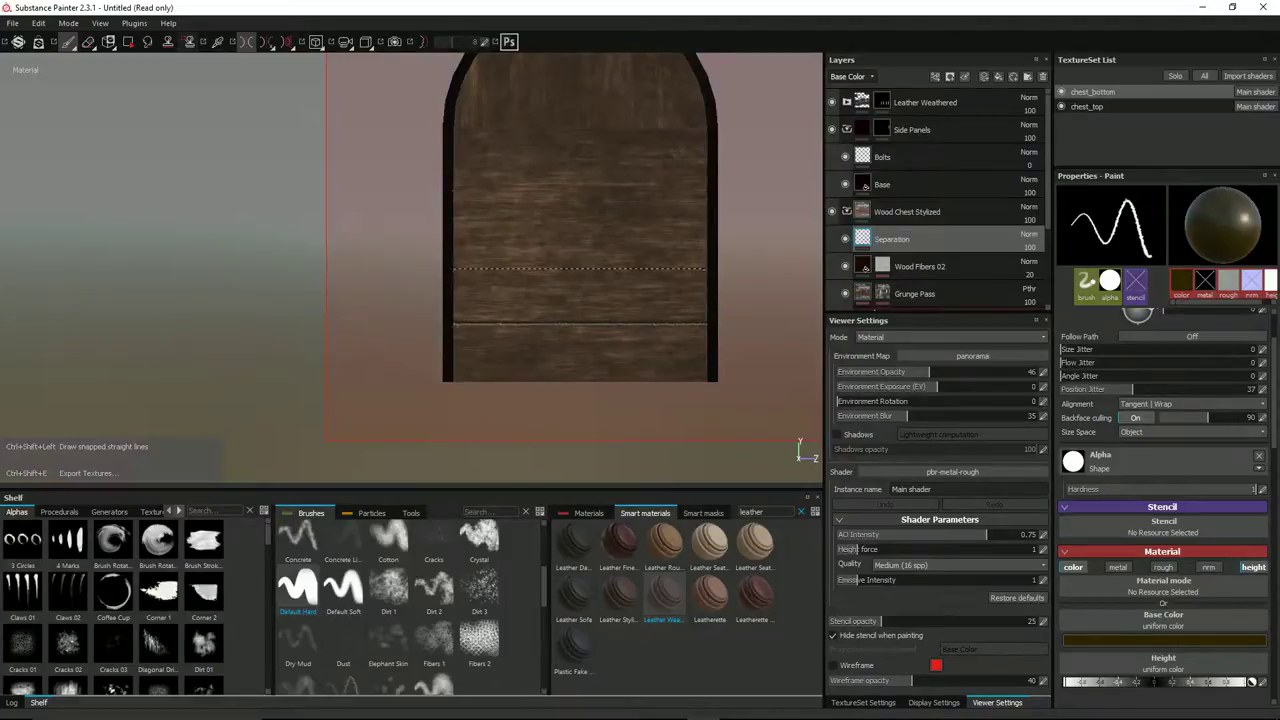
left_click(706, 269, "ctrl+shift")
left_click_drag(570, 258, 642, 253, "alt")
key("ctrl")
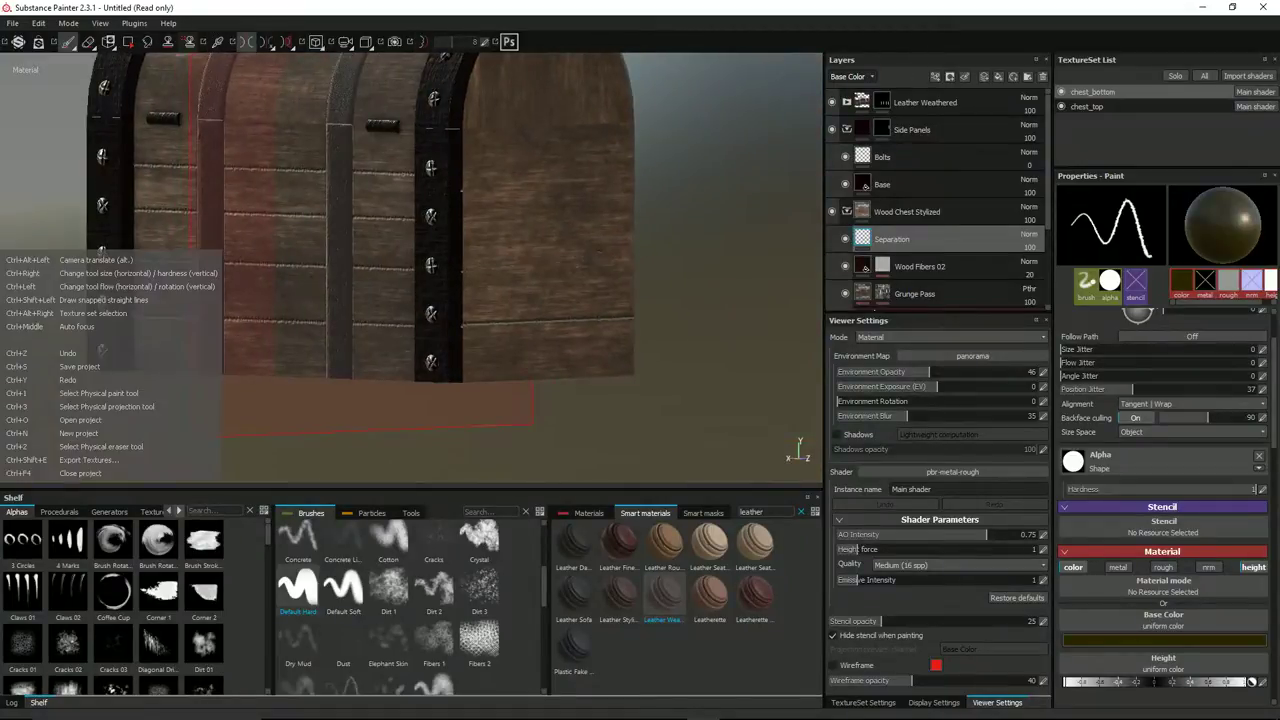
key("ctrl+y")
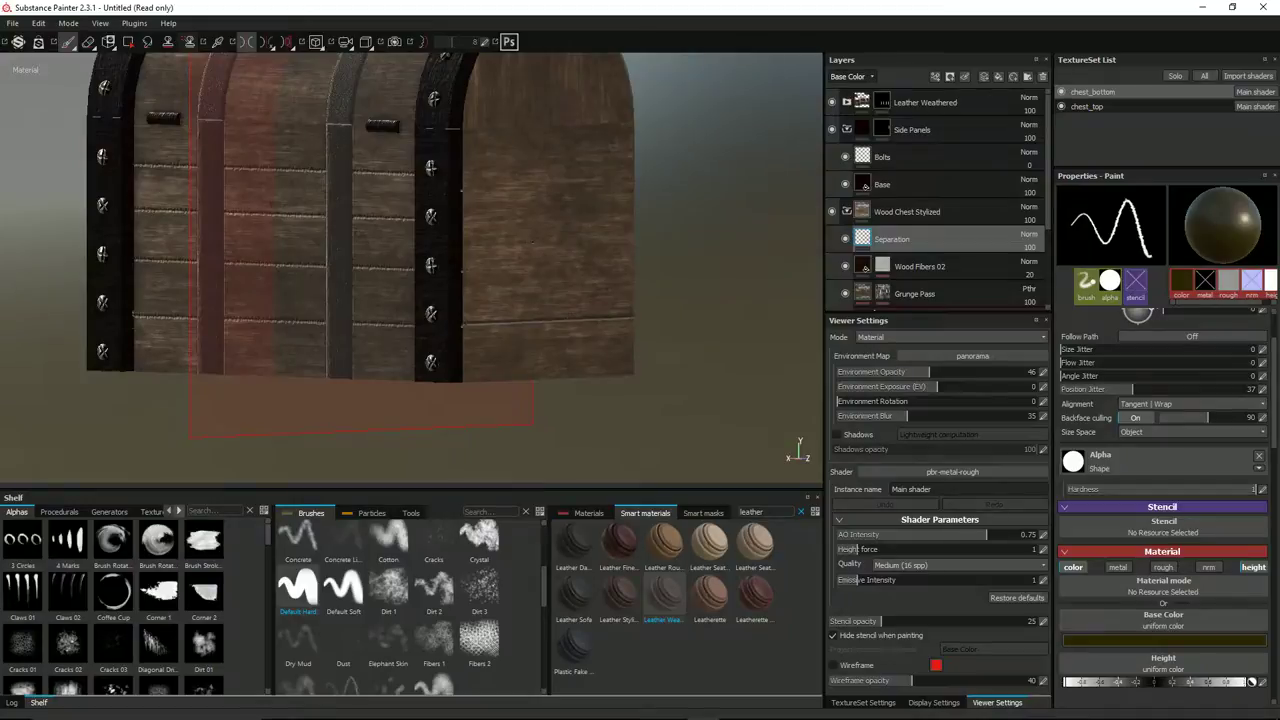
Paint the second straight separation line across the end face, about one plank above the first.
left_click_drag(537, 246, 411, 248, "alt+shift")
key("l")
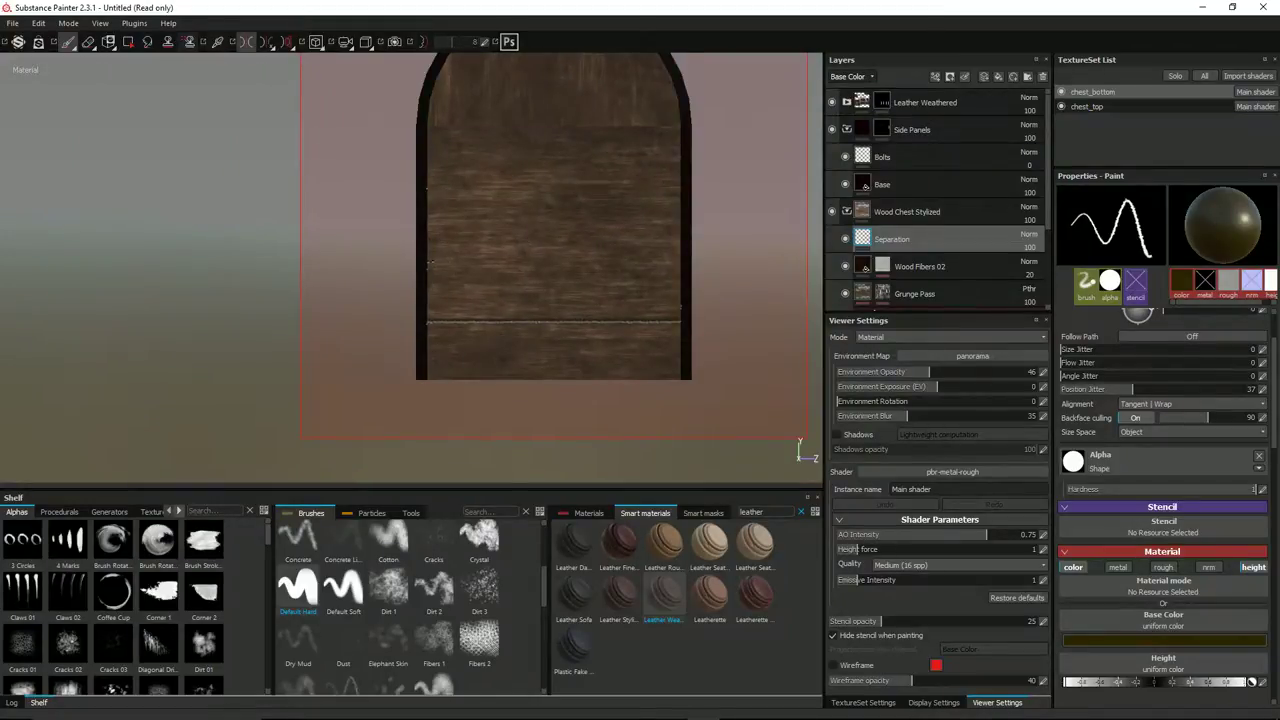
key("ctrl+shift")
left_click(678, 260, "ctrl+shift")
mouse_move(450, 262)
left_mouse_down("alt")
mouse_move(774, 263)
mouse_move(663, 263)
mouse_move(594, 293)
mouse_move(600, 306)
mouse_move(529, 277)
mouse_move(531, 263)
mouse_move(502, 266)
mouse_move(534, 263)
mouse_move(443, 217)
mouse_move(530, 220)
left_mouse_up("alt")
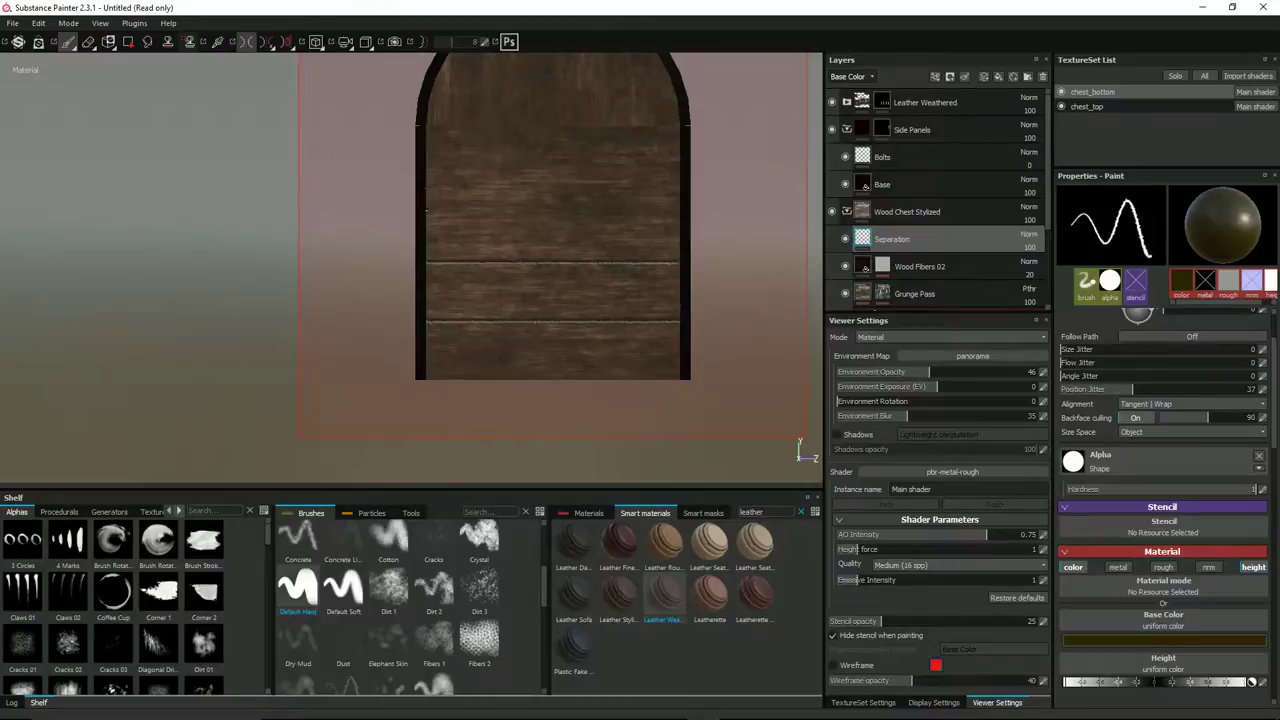
Try a third straight separation line across the end face above the second one.
left_click(428, 211)
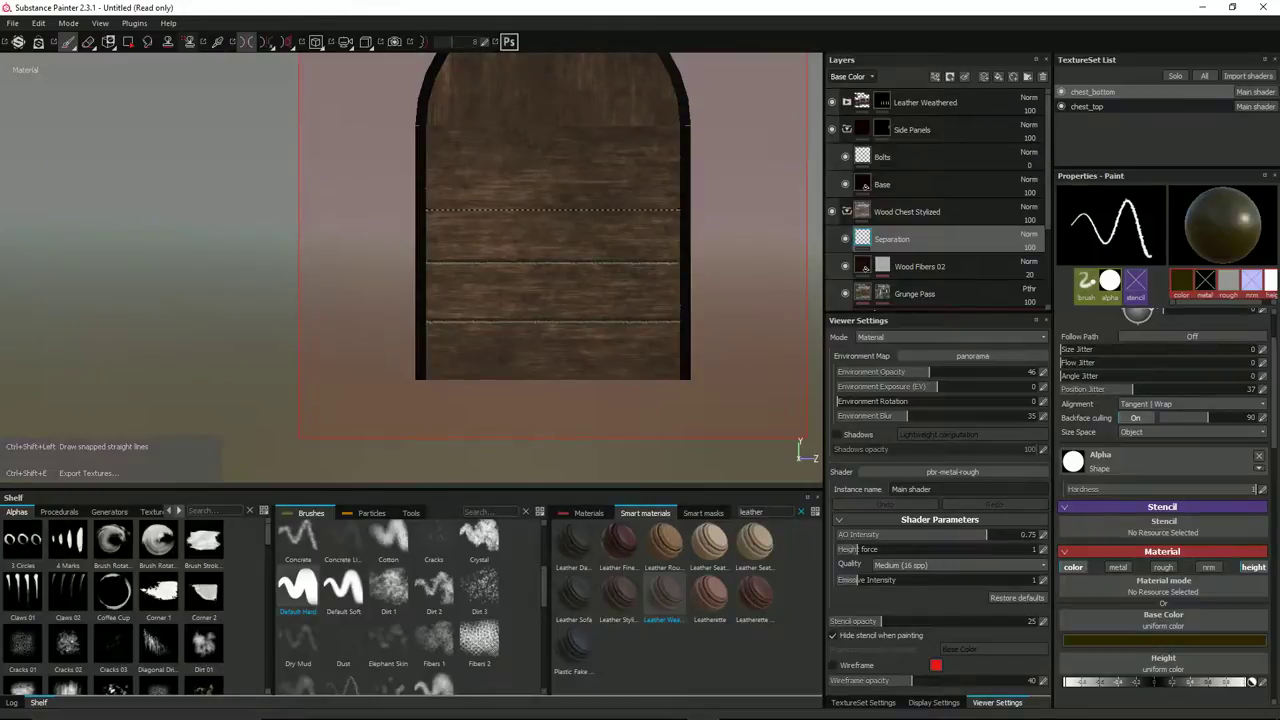
left_click_drag(680, 211, 449, 223, "alt")
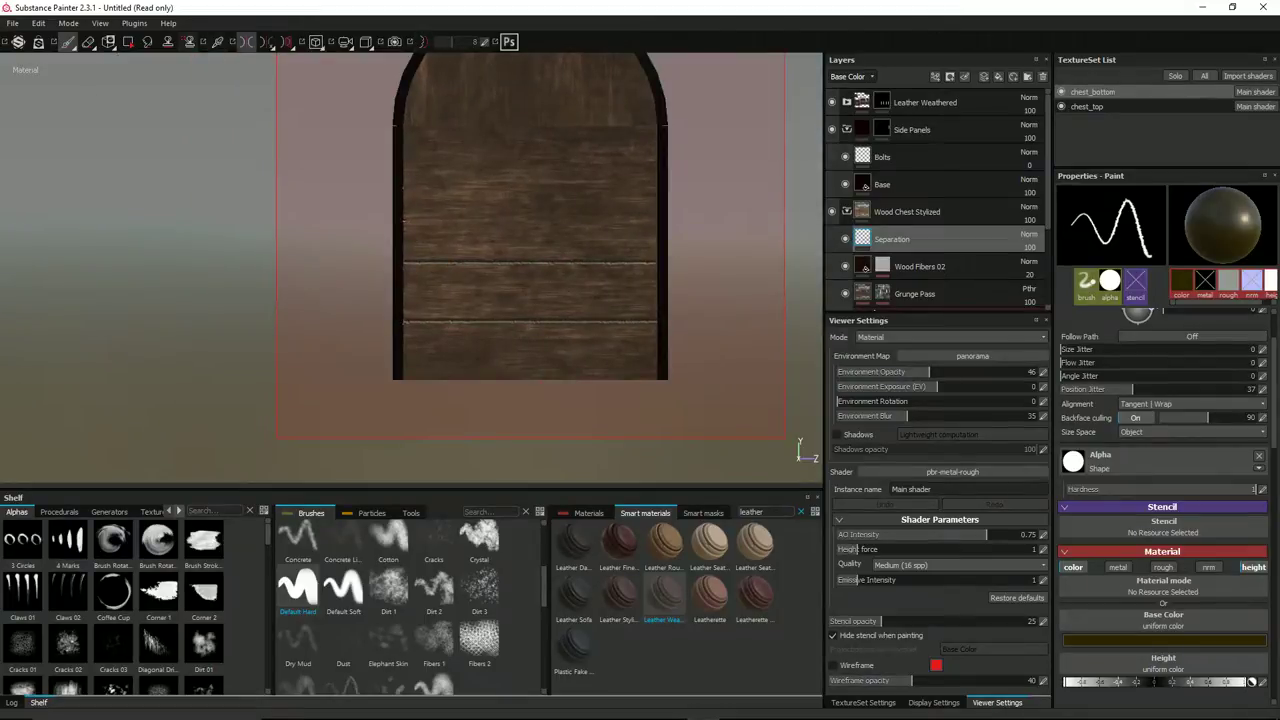
left_click(657, 220, "ctrl+shift")
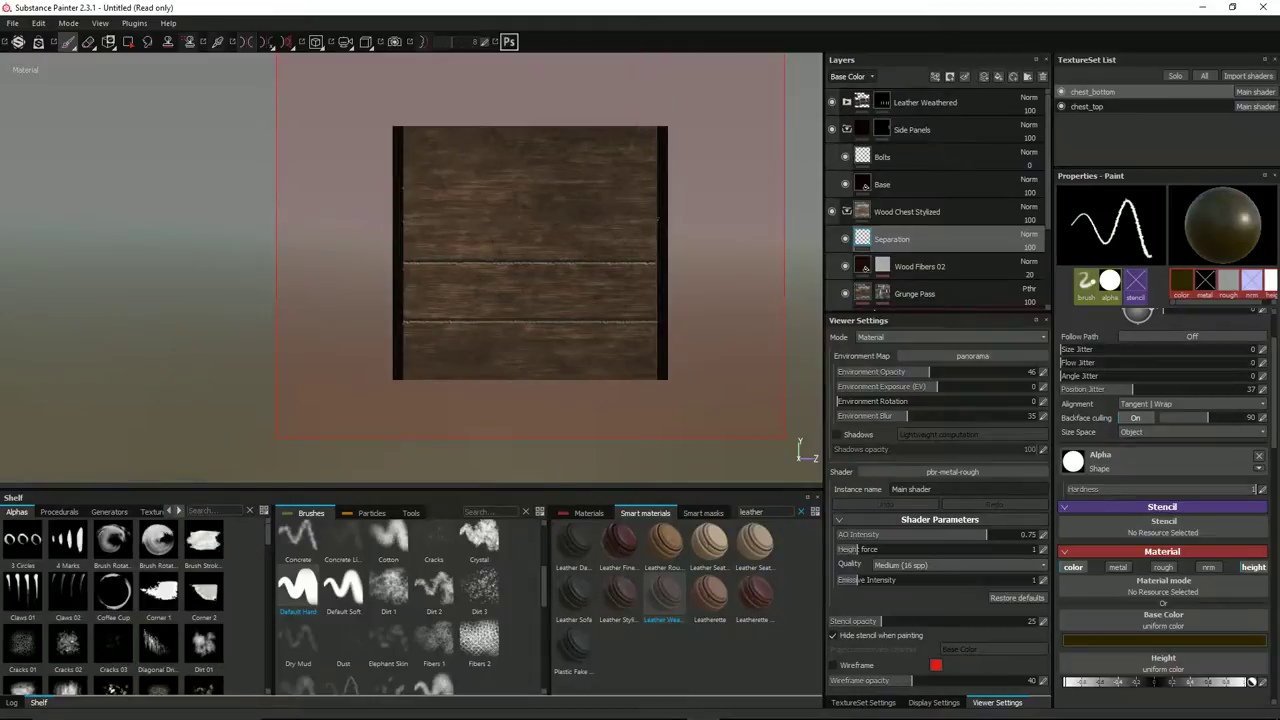
Paint the third and fourth straight separation lines across the end face's upper planks, undoing any stray stroke.
mouse_move(549, 221)
left_mouse_down("alt+shift")
mouse_move(643, 223)
mouse_move(414, 219)
left_mouse_up("alt+shift")
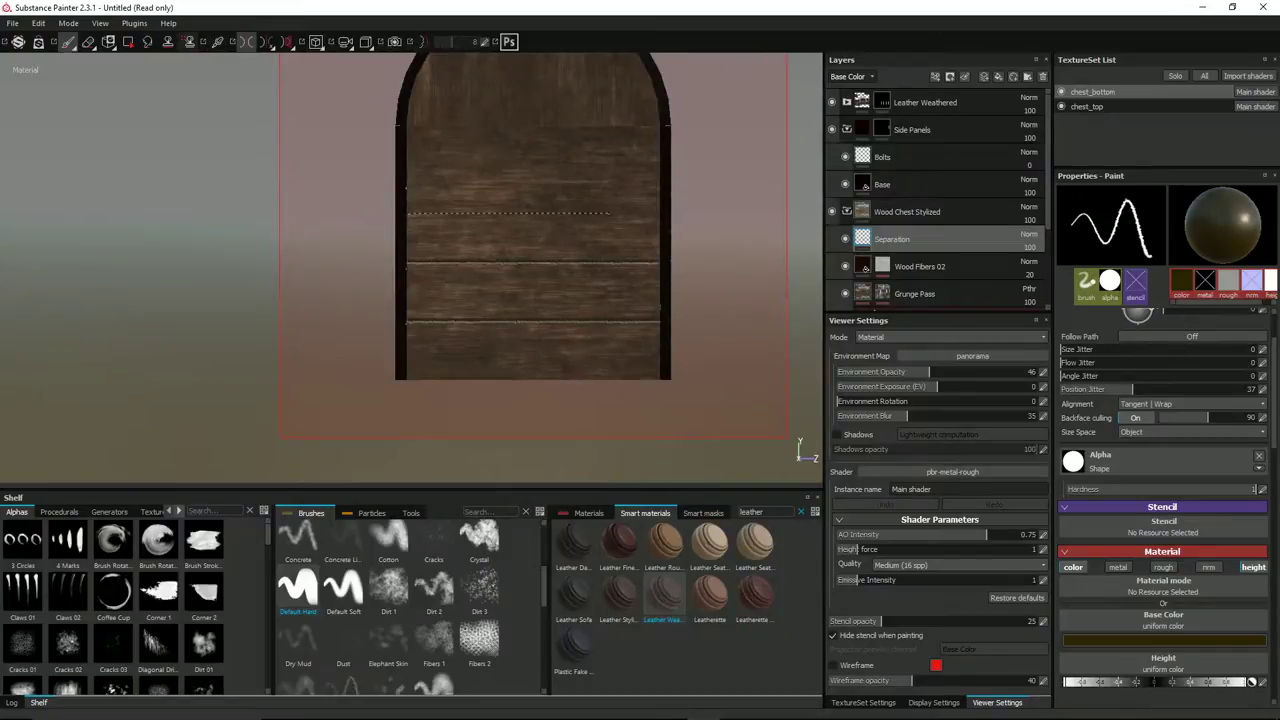
mouse_move(445, 215)
left_mouse_down("alt")
mouse_move(609, 214)
mouse_move(602, 225)
mouse_move(469, 216)
left_mouse_up("alt")
key("l")
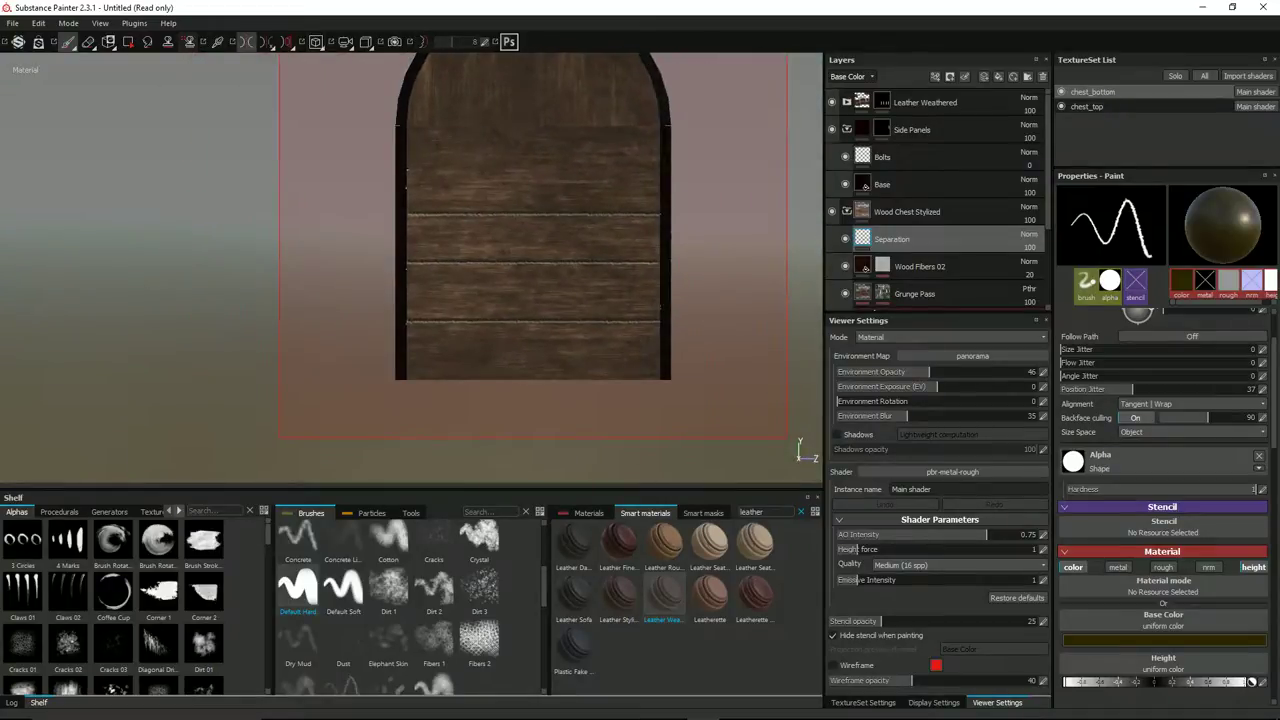
key("shift")
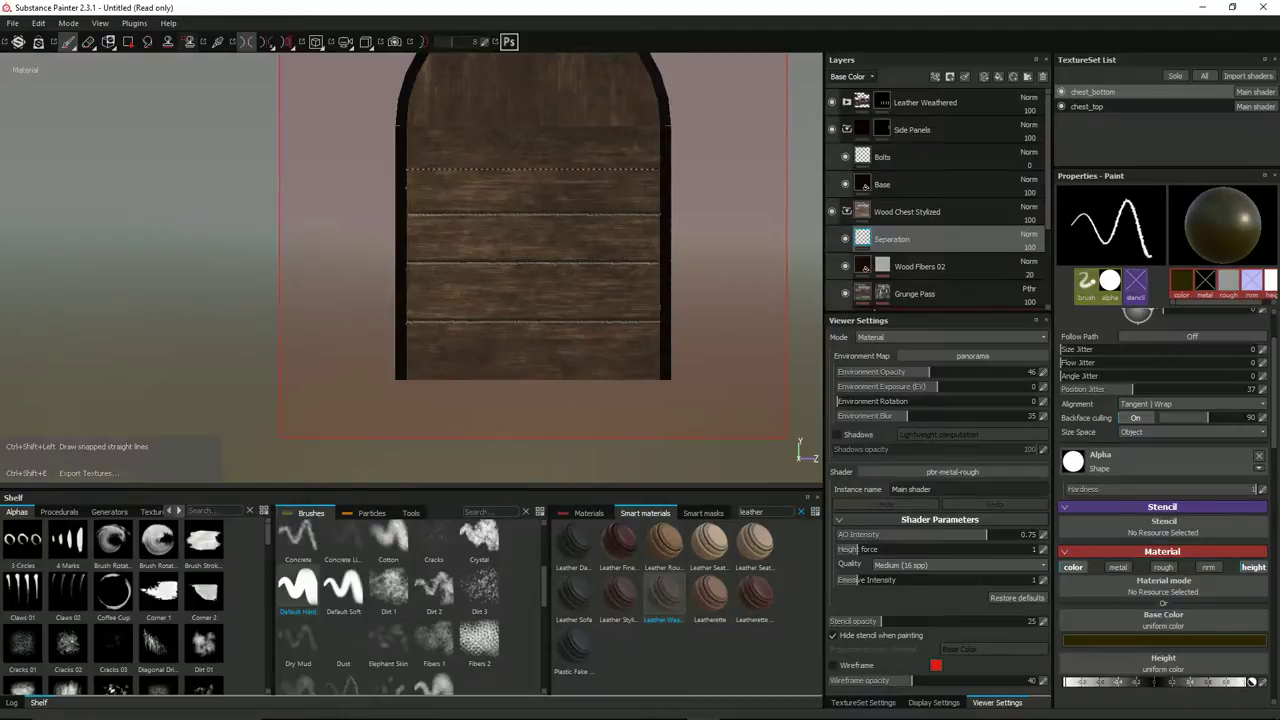
left_click(660, 169, "ctrl+shift")
mouse_move(450, 205)
left_mouse_down("alt")
mouse_move(683, 206)
mouse_move(560, 237)
left_mouse_up("alt")
right_click_drag(560, 237, 454, 262, "alt")
left_click_drag(374, 258, 476, 262)
key("ctrl+z")
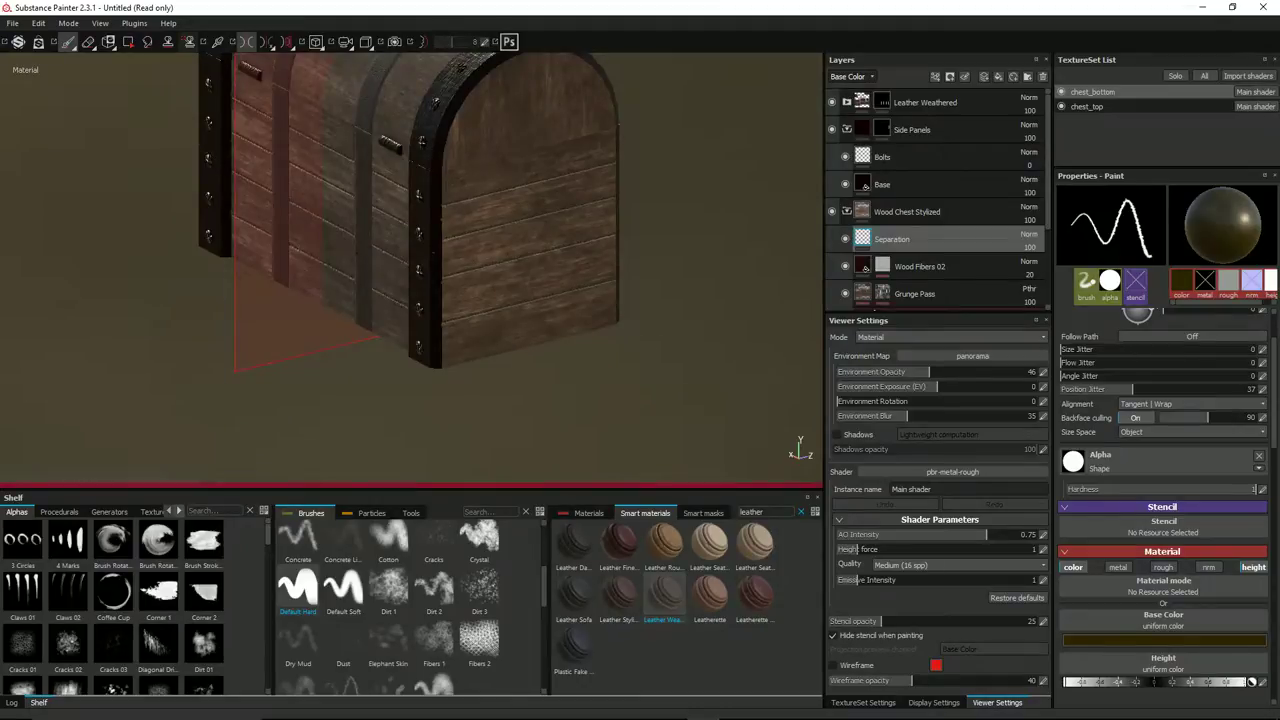
Return to the hinge side and switch the symmetry axis back to mirroring between the chest's front and back.
left_click_drag(400, 176, 733, 178, "alt")
scroll(321, 241, "up", 3)
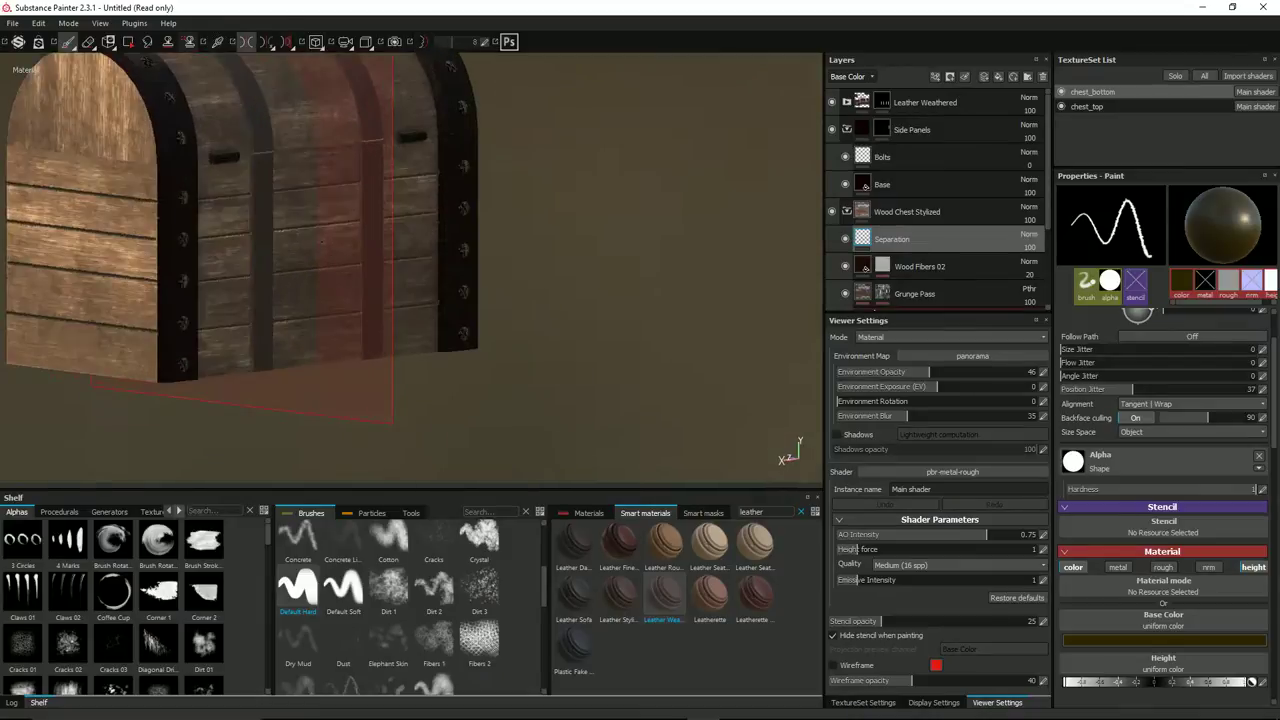
left_click_drag(321, 241, 345, 74, "alt")
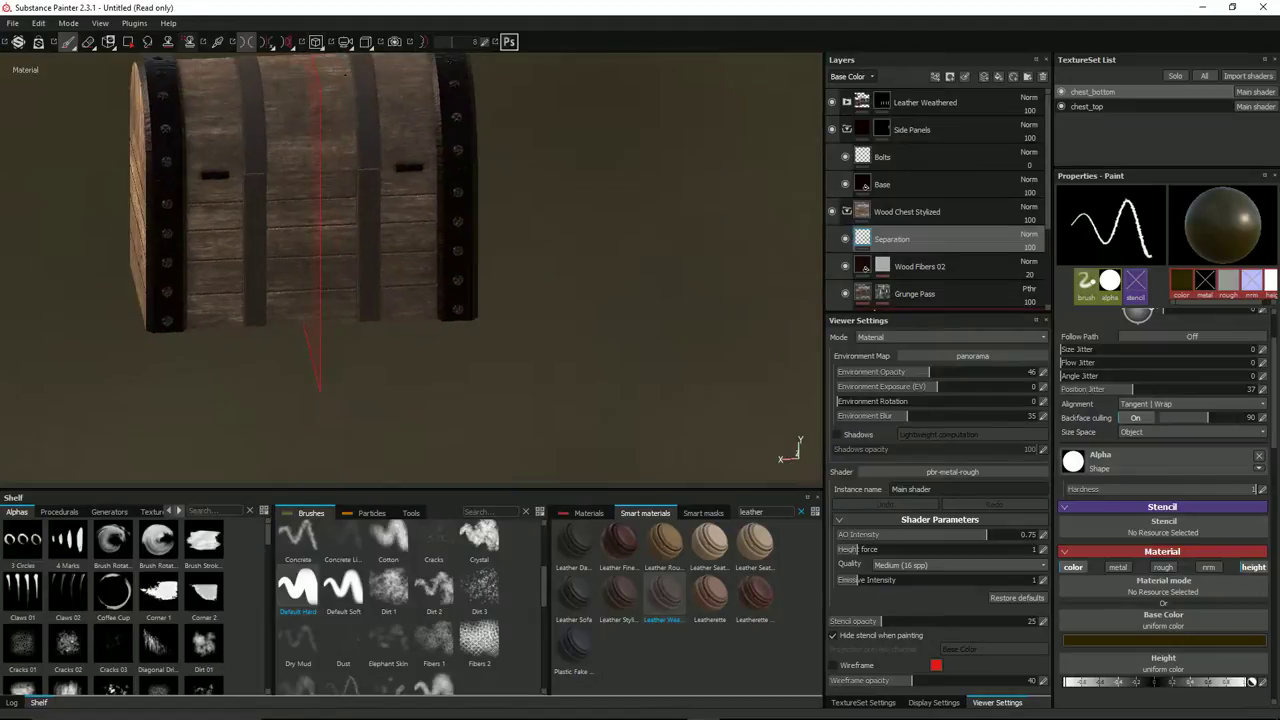
left_click(274, 44)
left_click(283, 88)
left_click_drag(336, 118, 300, 116, "alt")
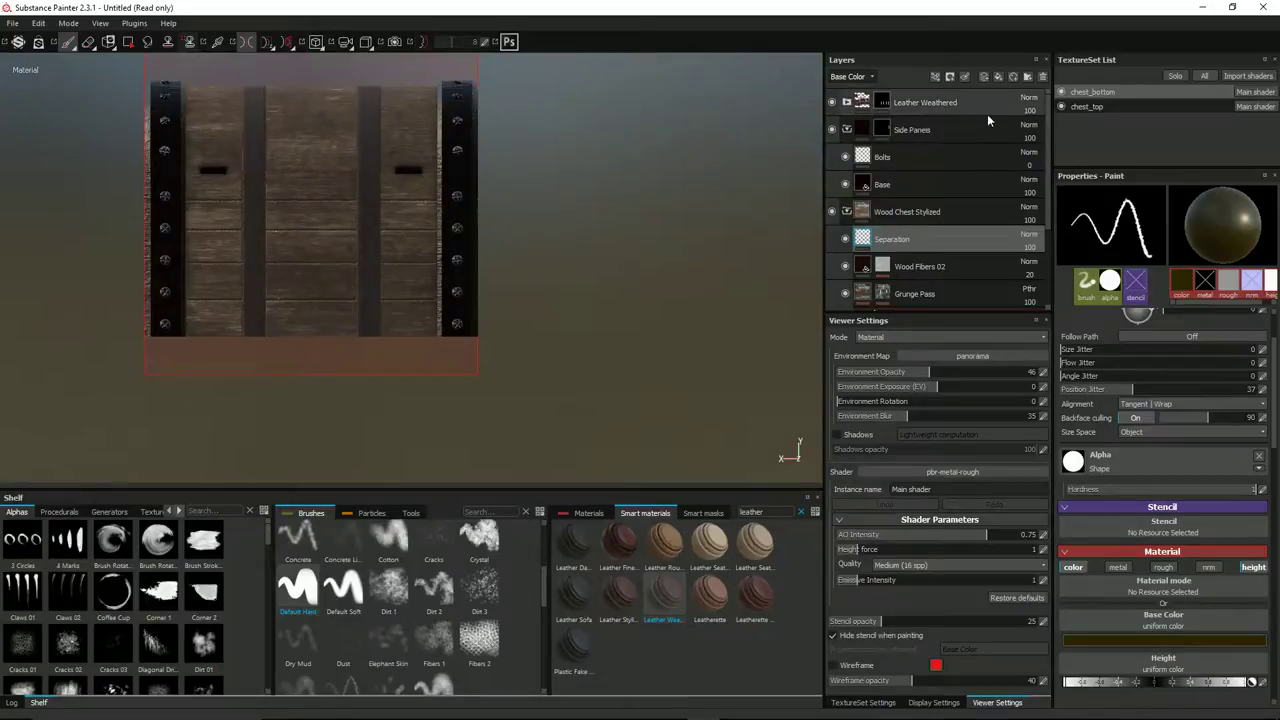
Switch to the chest_top texture set and add a paint layer above Wood Fibers 02 in the Wood Chest Stylized group.
left_click(1097, 107)
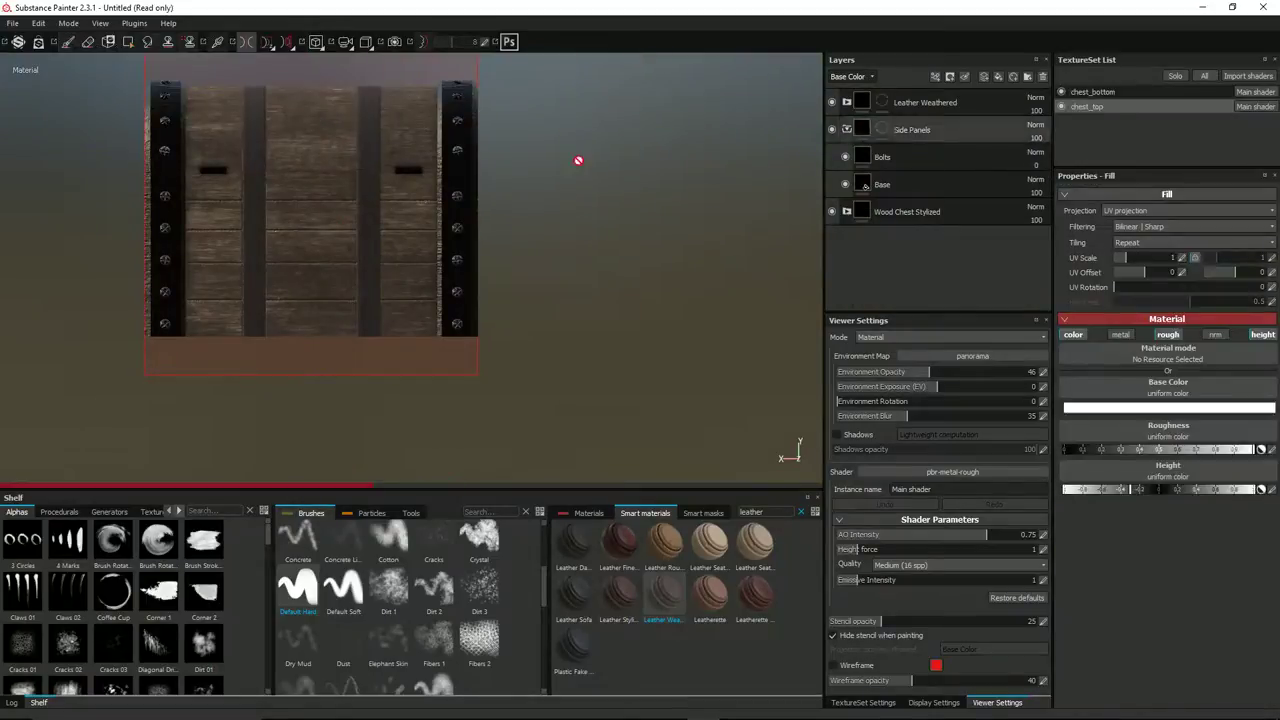
left_click(892, 214)
left_click(848, 212)
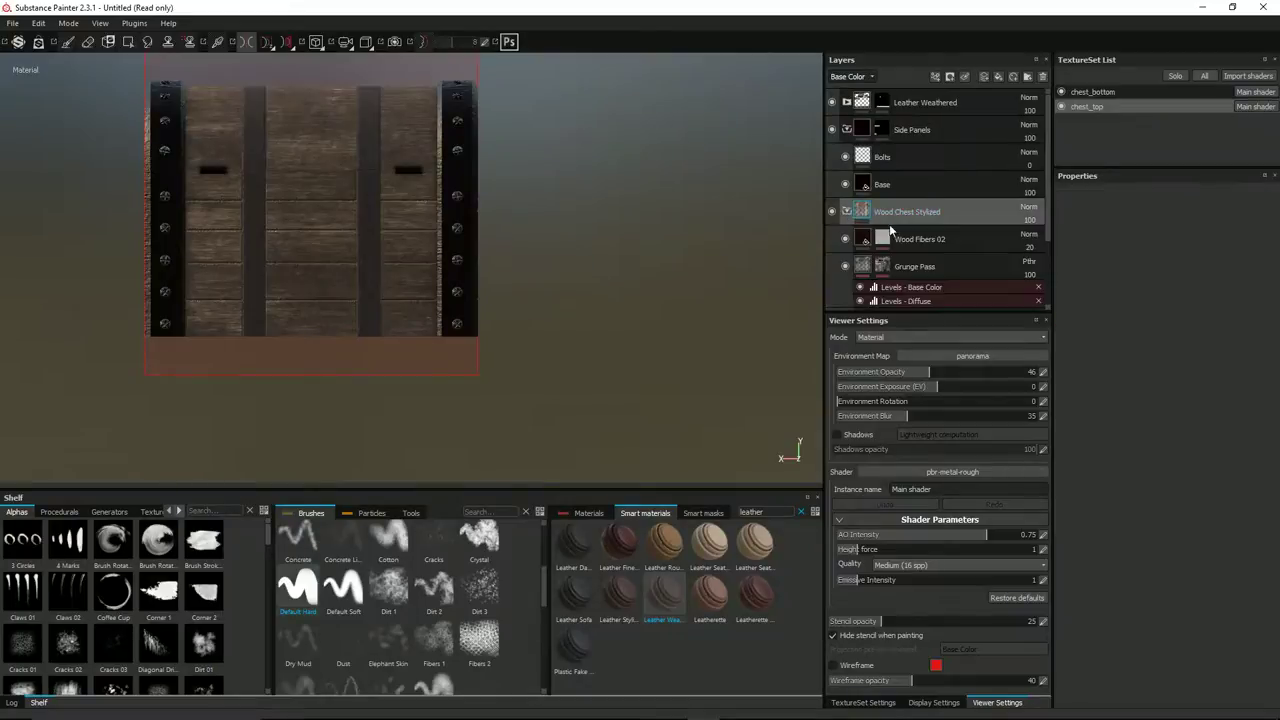
left_click(910, 238)
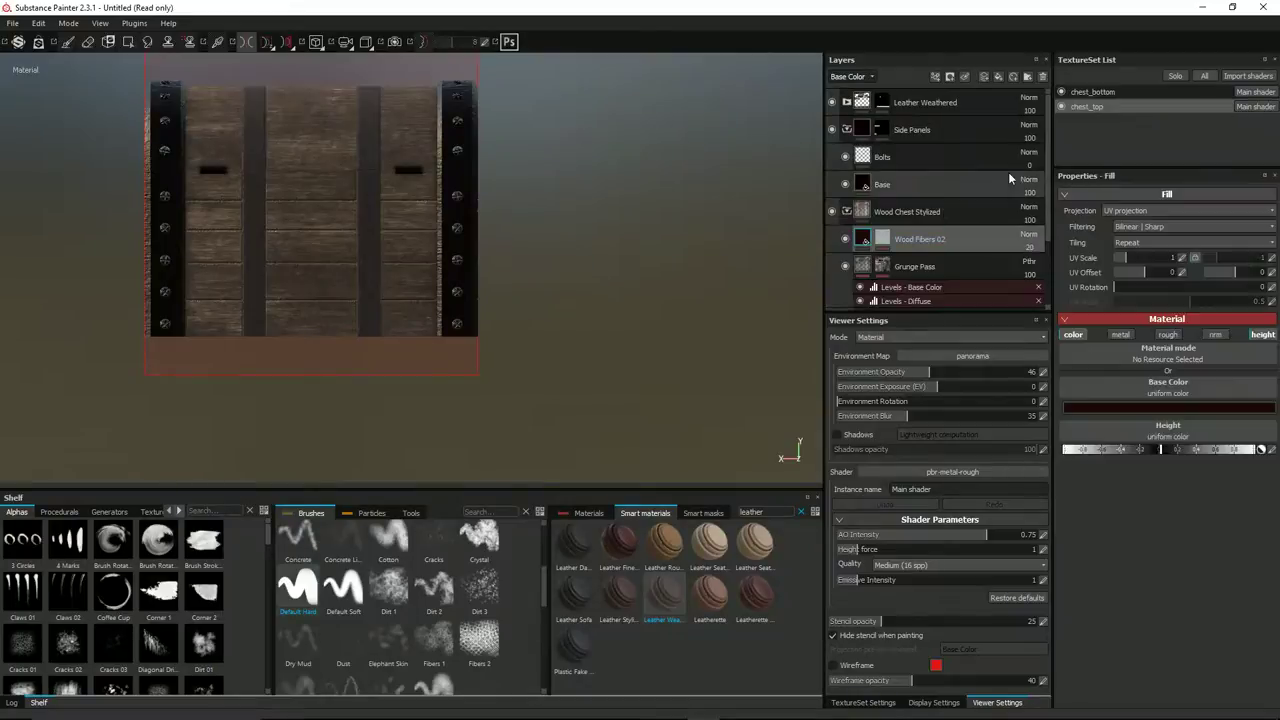
left_click(985, 77)
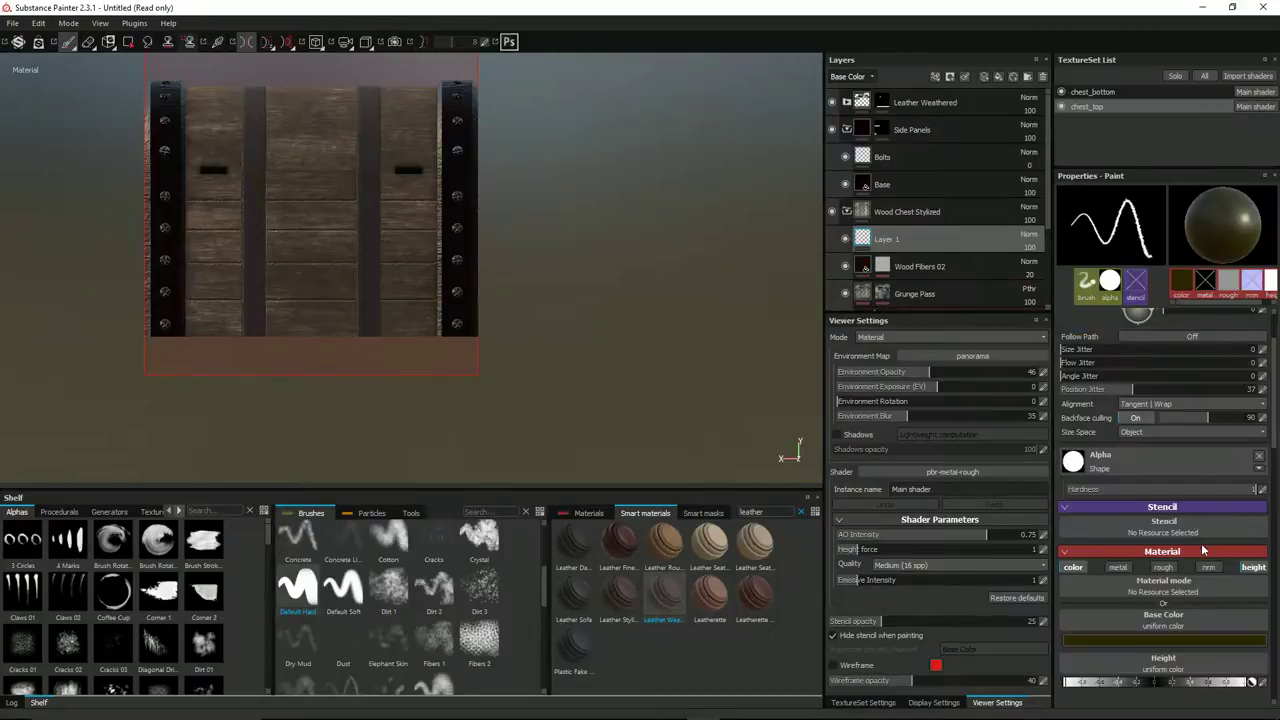
Rename the new paint layer as Separation.
scroll(1210, 615, "down", 3)
scroll(1132, 468, "up", 3)
double_click(884, 239)
type("Seap")
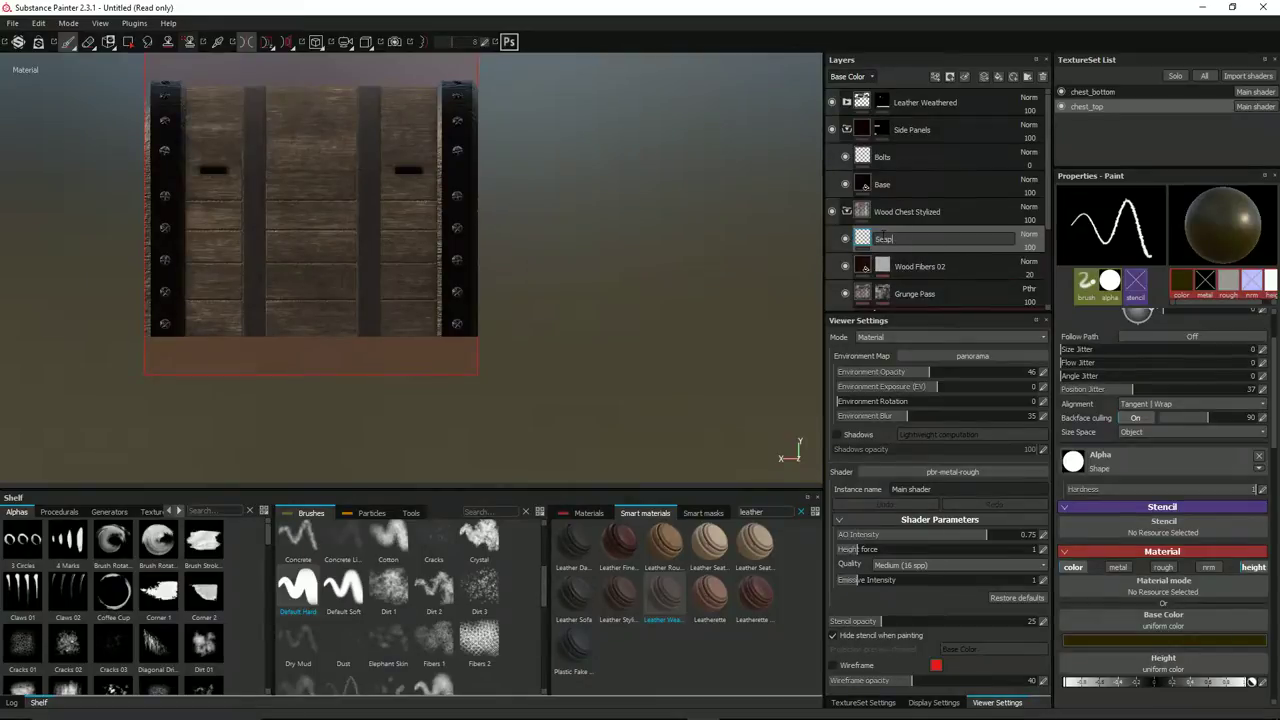
key("BackSpace")
key("BackSpace")
type("paration")
key("Return")
Paint three straight separation lines across the lid's hinge side, about one plank apart, working up toward the top.
scroll(464, 192, "up", 2)
middle_click_drag(474, 242, 619, 390, "alt")
scroll(619, 390, "up", 1)
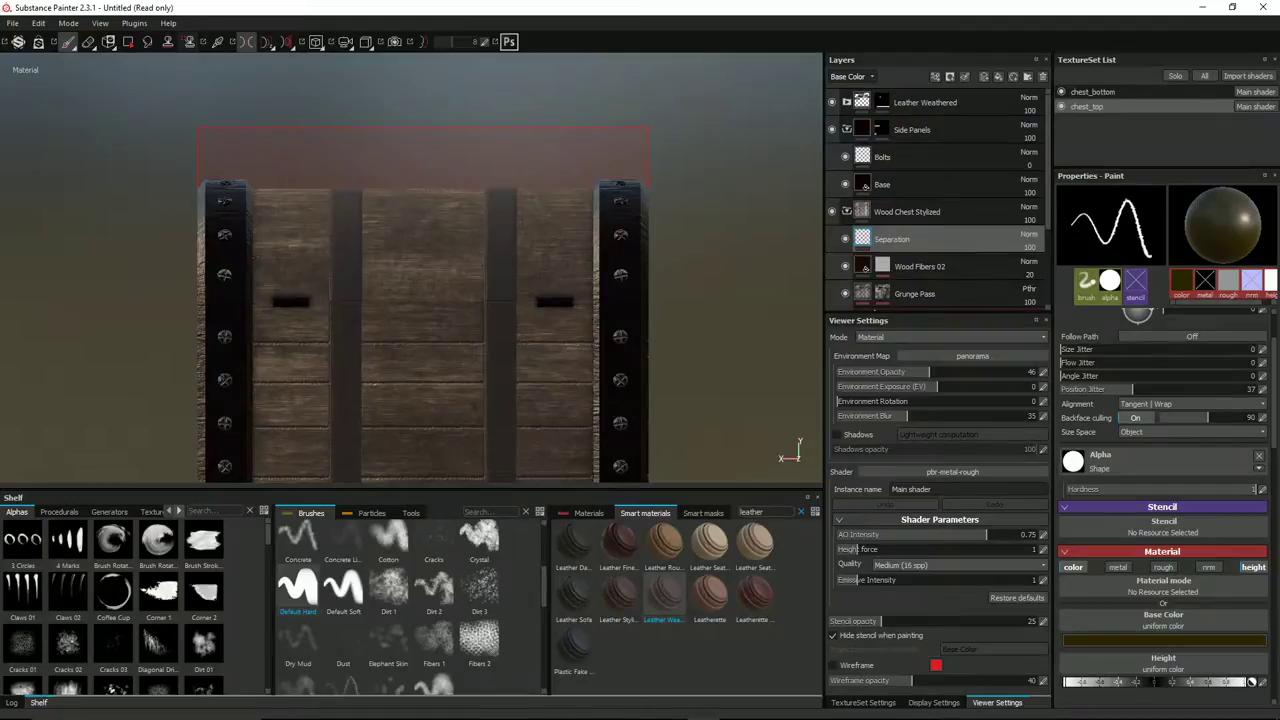
left_click(253, 258)
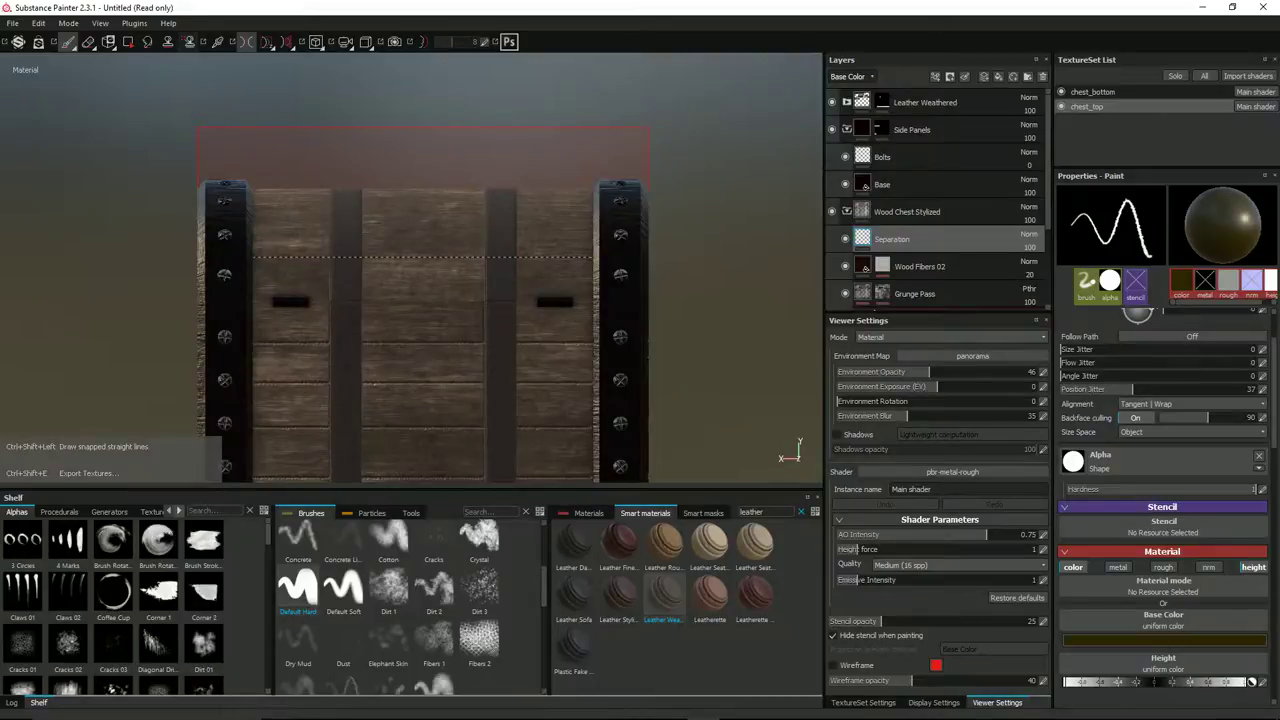
left_click_drag(530, 240, 520, 326, "alt")
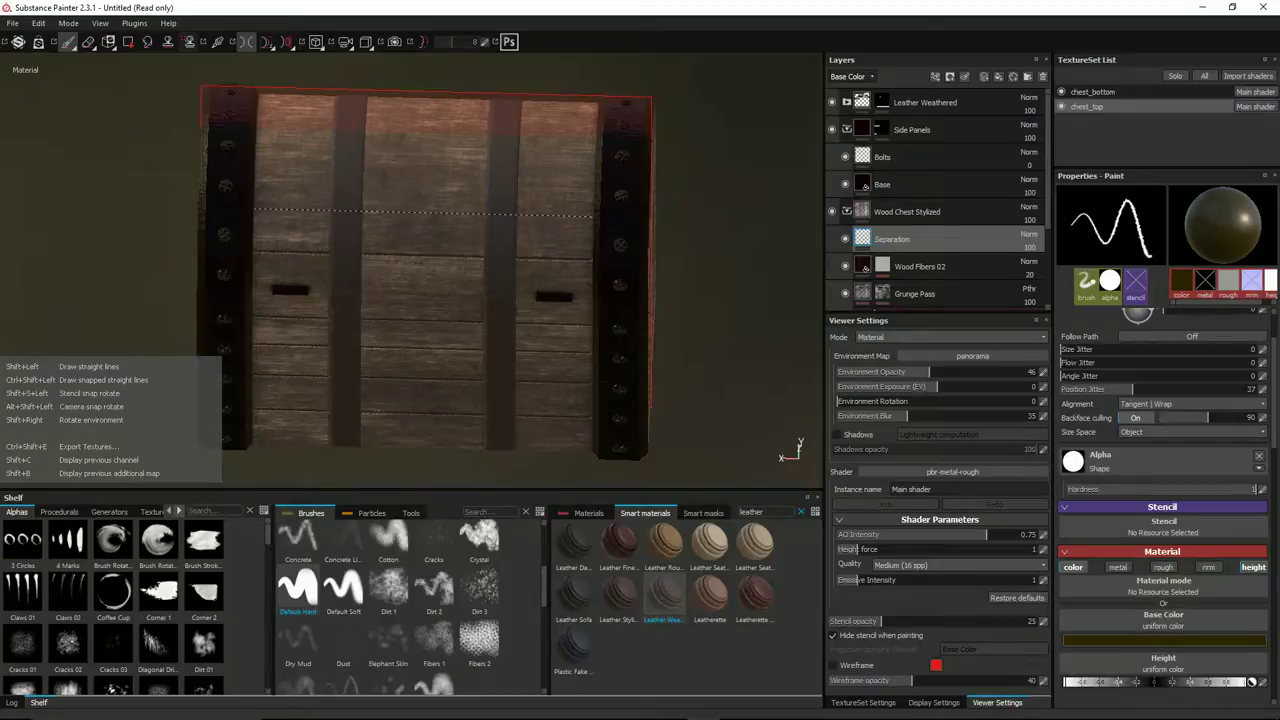
left_click_drag(500, 176, 391, 194, "alt")
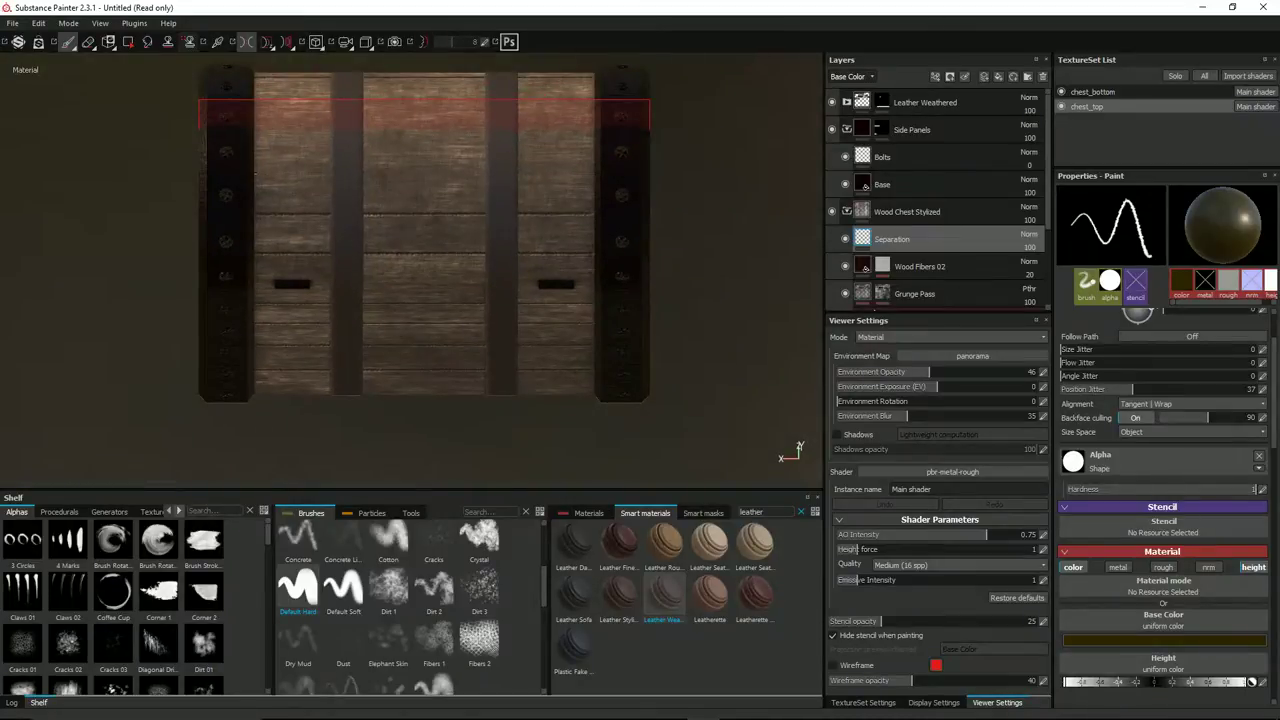
left_click(255, 173)
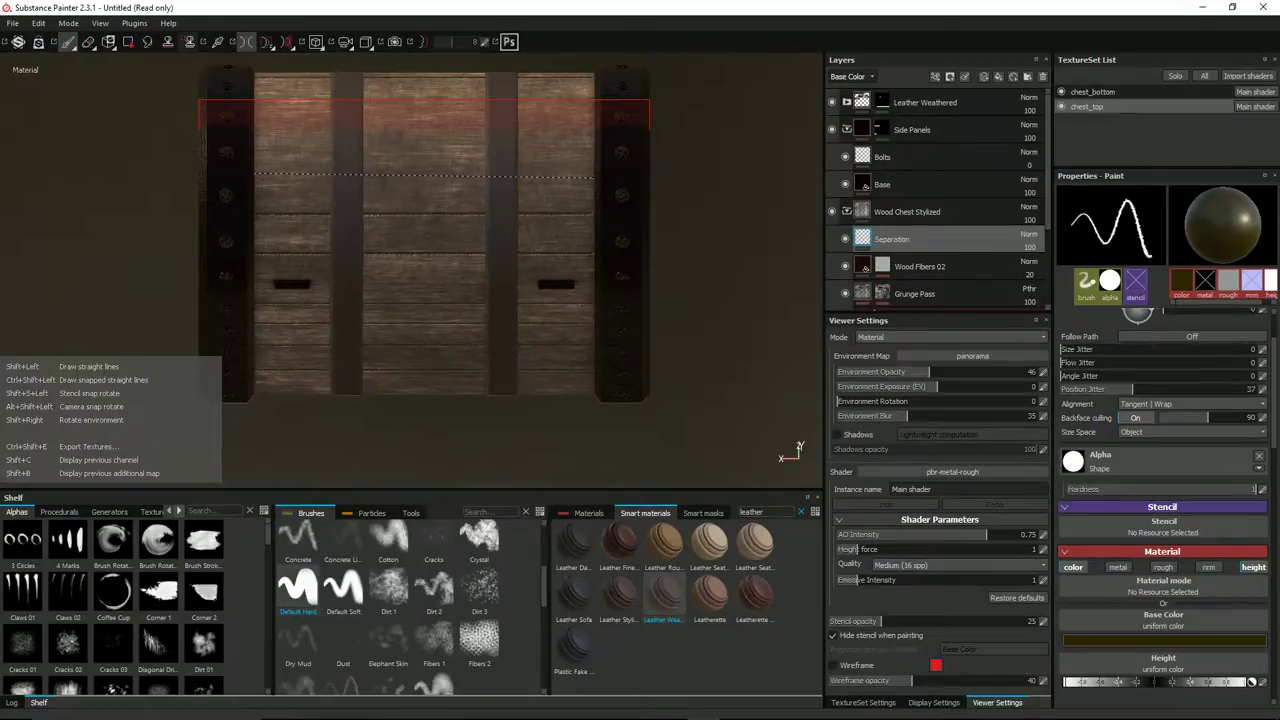
left_click(594, 177, "shift")
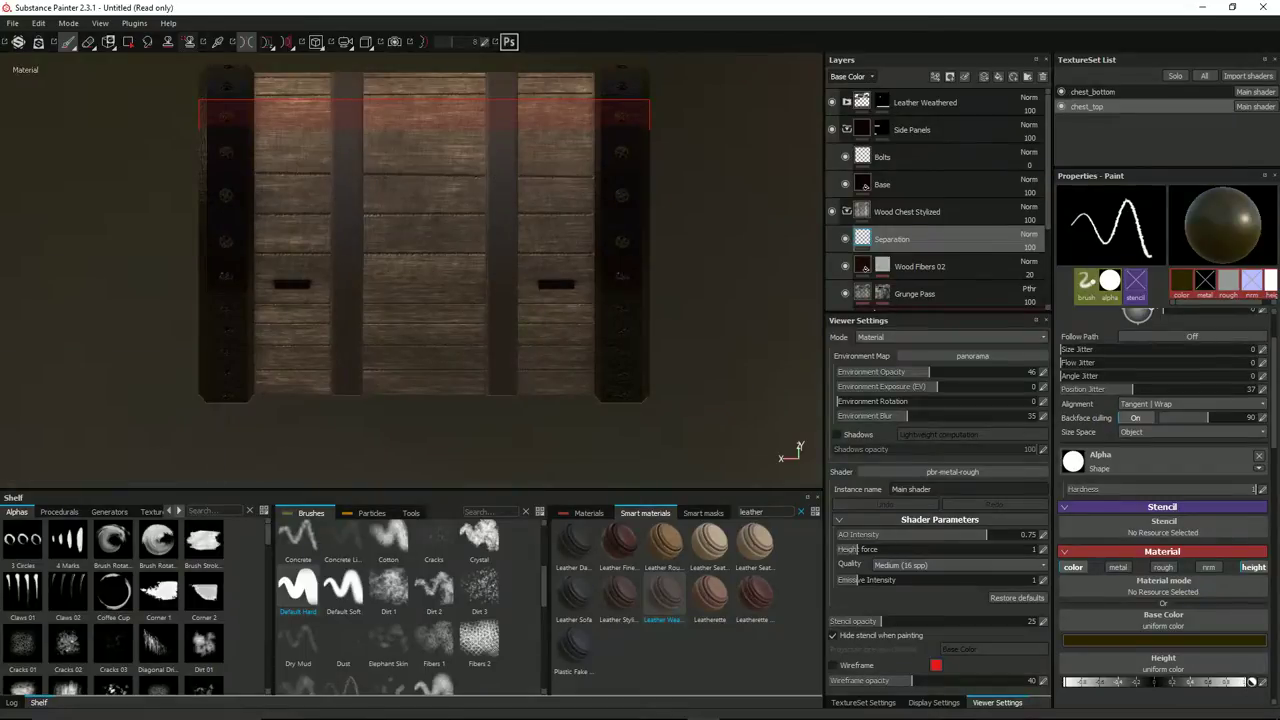
Turn off symmetry and paint a single straight separation line along the middle of the lid's top.
scroll(481, 164, "down", 2)
mouse_move(472, 180)
left_mouse_down("alt")
mouse_move(466, 266)
mouse_move(466, 249)
left_mouse_up("alt")
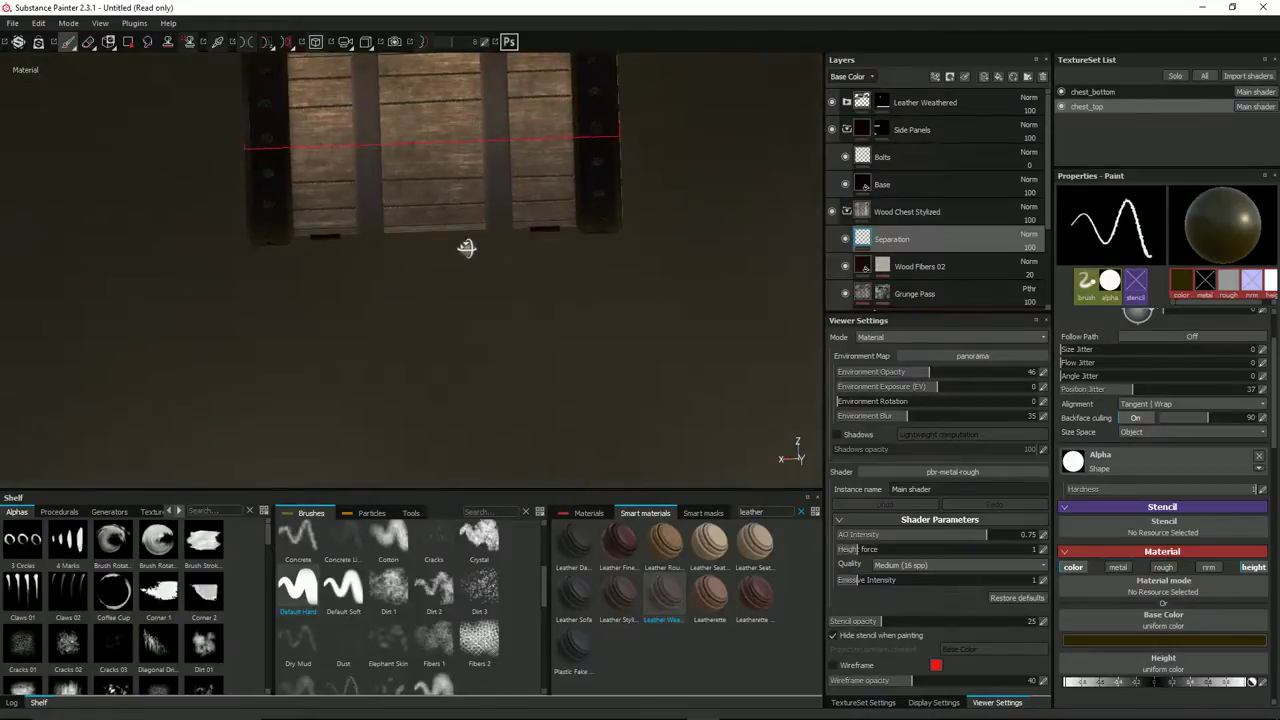
mouse_move(411, 114)
left_mouse_down("alt")
mouse_move(334, 120)
mouse_move(411, 114)
left_mouse_up("alt")
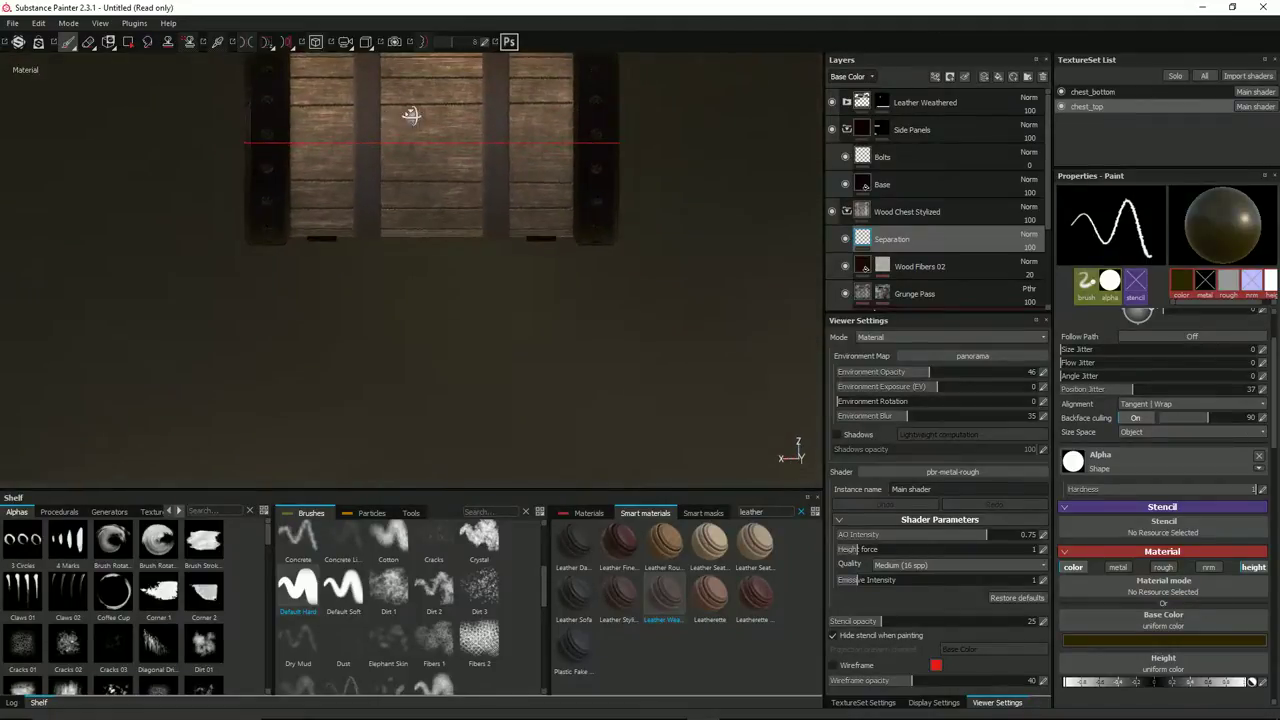
left_click(250, 48)
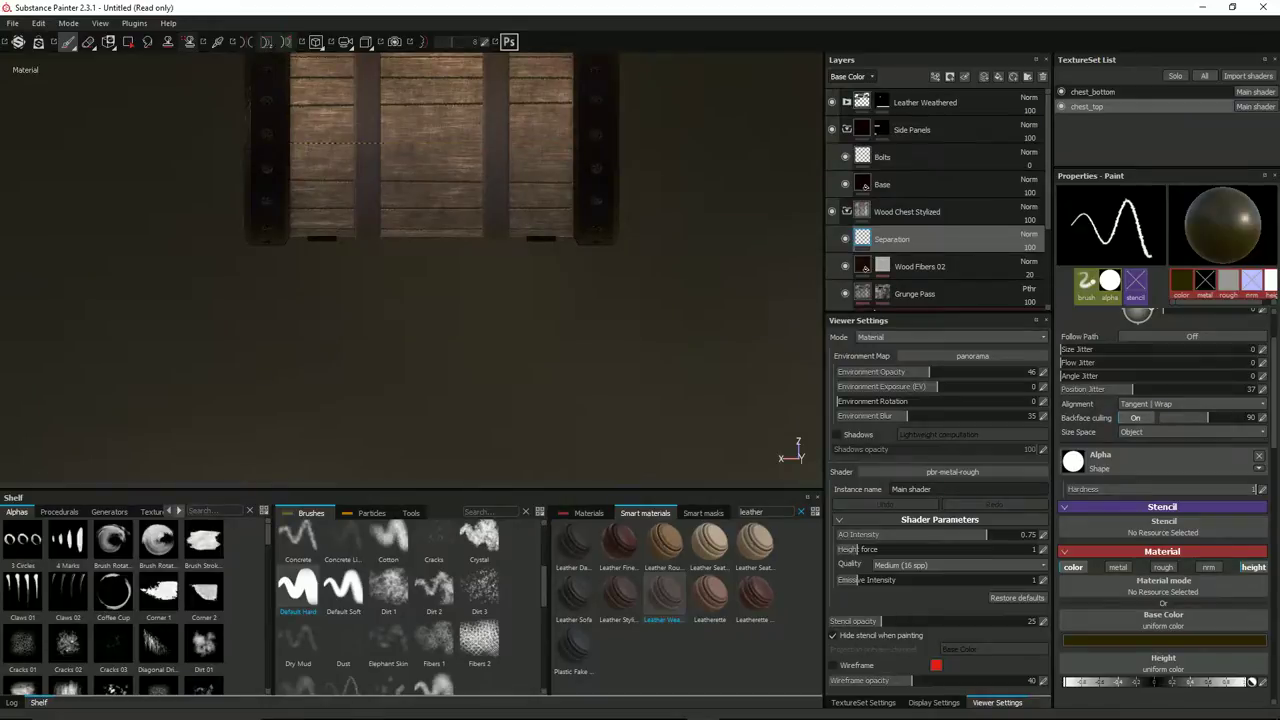
key("ctrl+shift")
Turn to the chest's front and examine the separation lines on the lid and body.
left_click_drag(430, 200, 520, 70, "alt")
left_click_drag(490, 160, 361, 295, "alt")
mouse_move(177, 241)
left_mouse_down("alt")
mouse_move(560, 309)
mouse_move(580, 223)
mouse_move(331, 309)
mouse_move(598, 310)
mouse_move(439, 258)
mouse_move(462, 281)
mouse_move(486, 286)
mouse_move(406, 236)
mouse_move(383, 279)
left_mouse_up("alt")
scroll(406, 236, "up", 5)
middle_click_drag(383, 279, 518, 322, "alt")
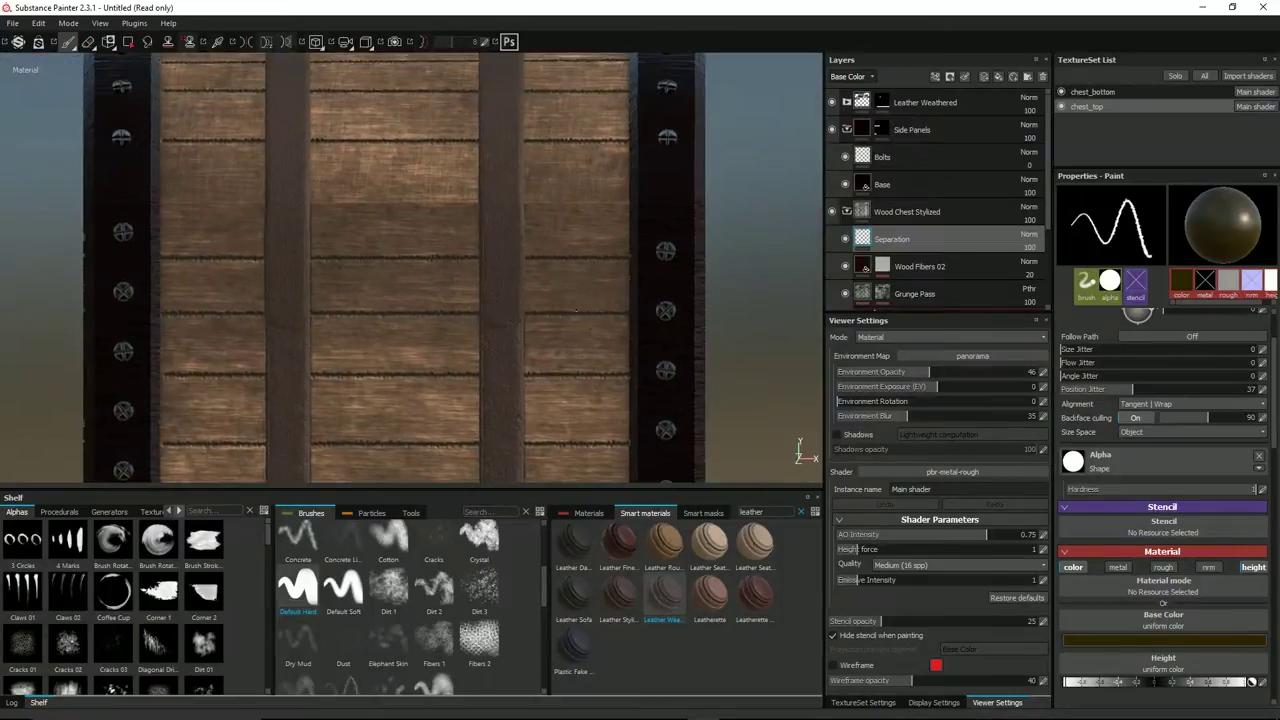
scroll(574, 310, "down", 2)
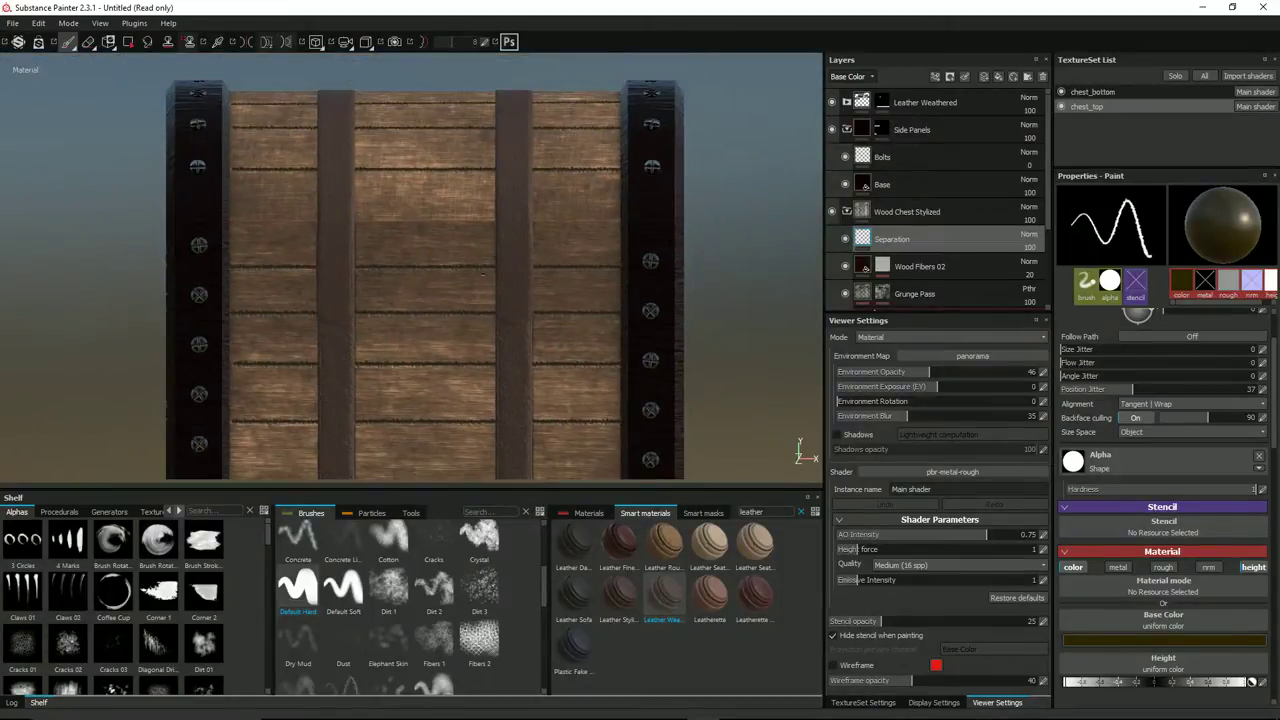
Add a paint layer named Strap Holes above the Separation layer of chest_top.
left_click(1092, 111)
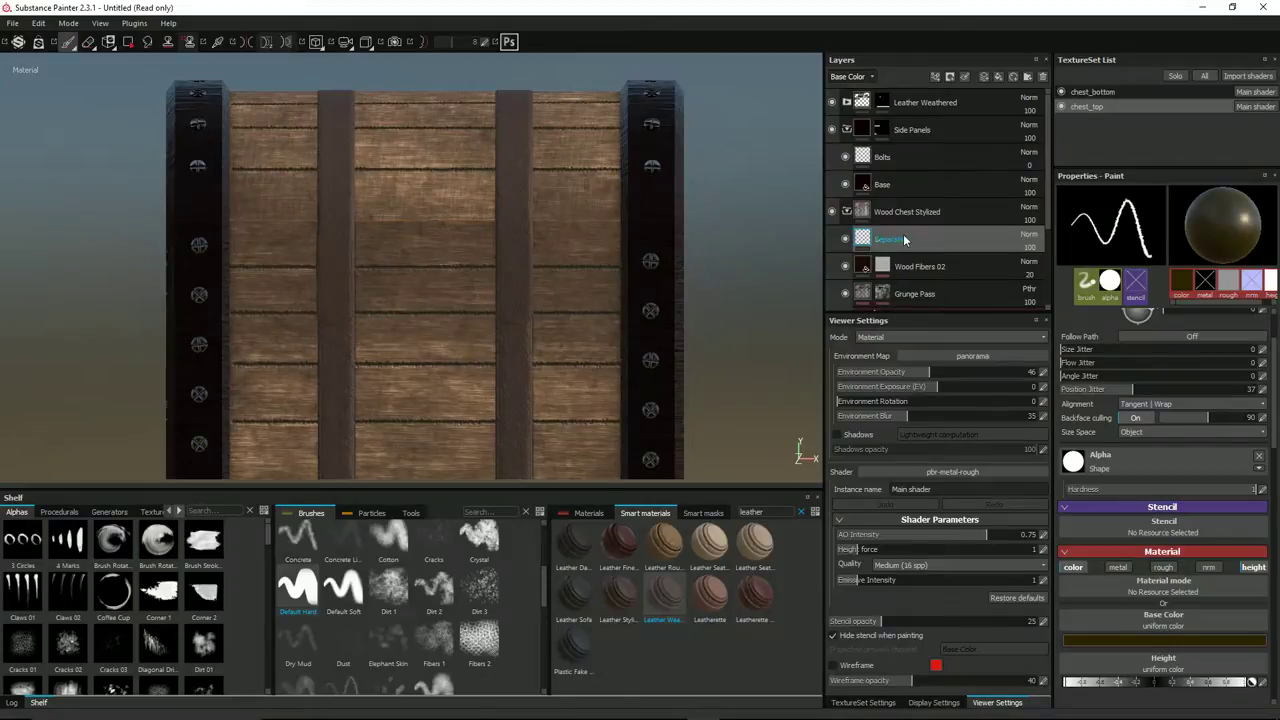
left_click(985, 77)
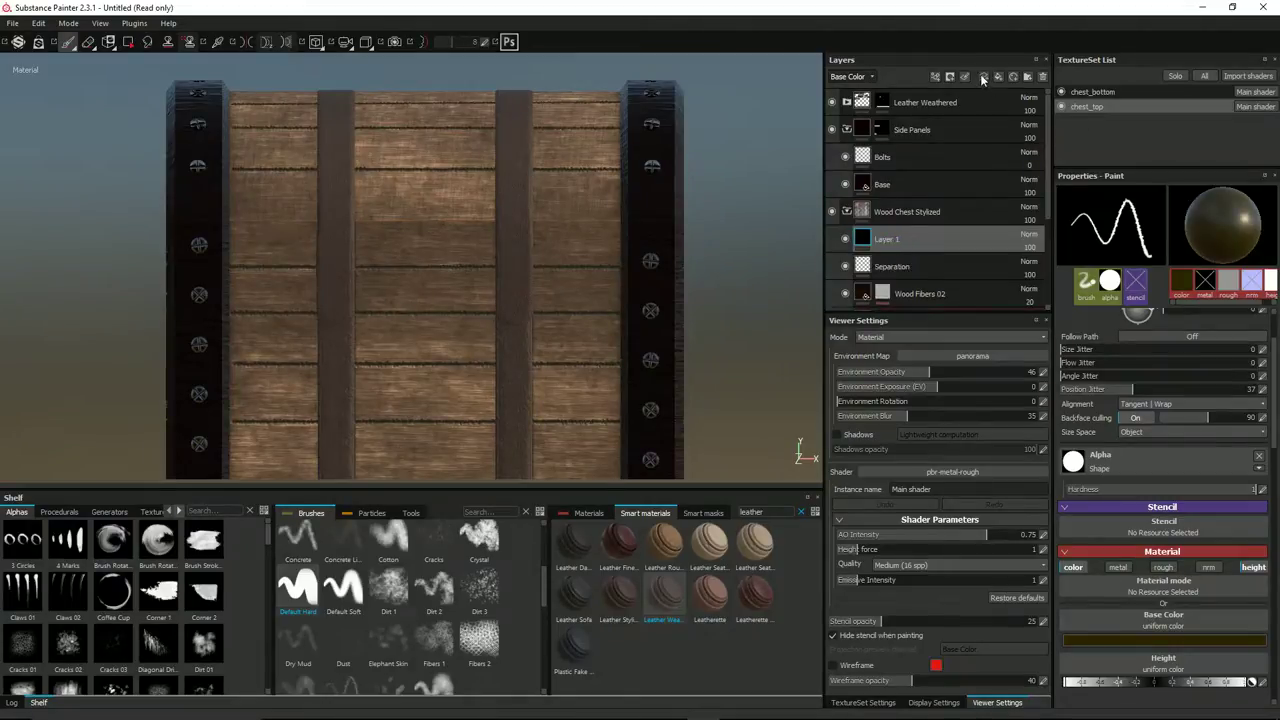
double_click(895, 241)
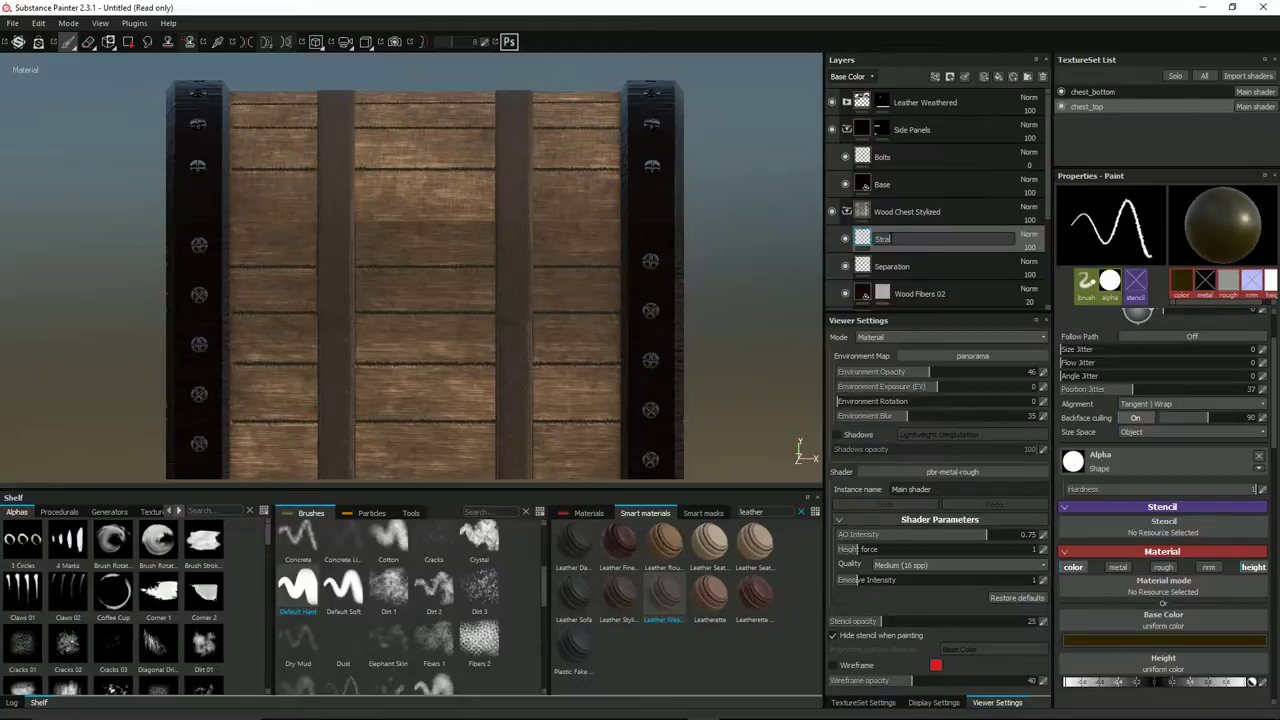
type("Strap Holes")
key("Return")
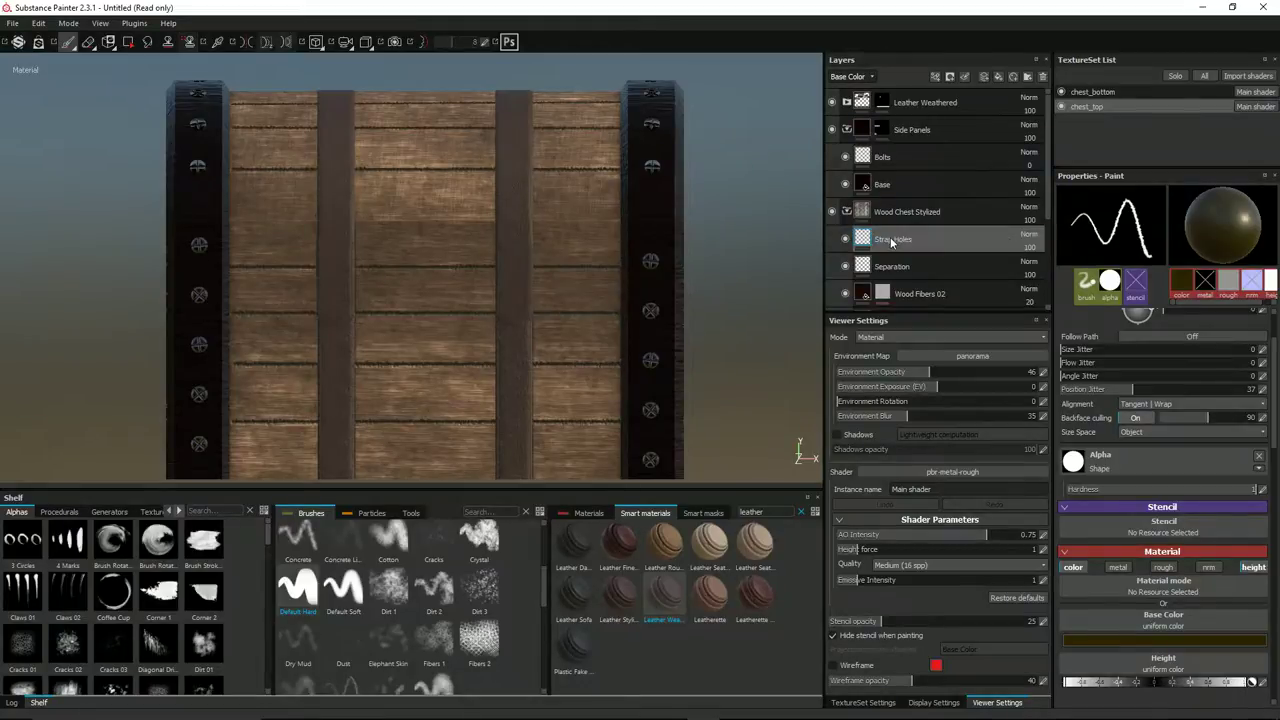
Enlarge the brush to size 2.35, set its position jitter to 0 and its spacing to 182.
scroll(1190, 652, "down", 2)
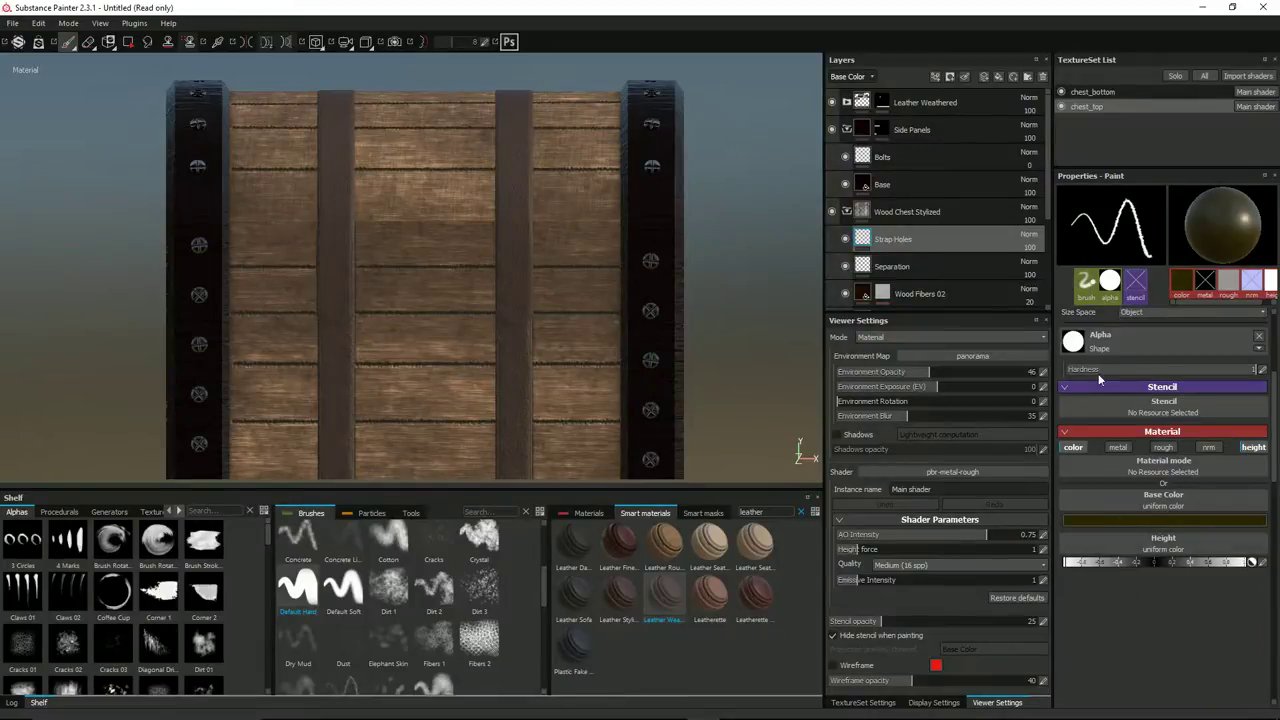
right_click_drag(501, 306, 514, 302, "ctrl")
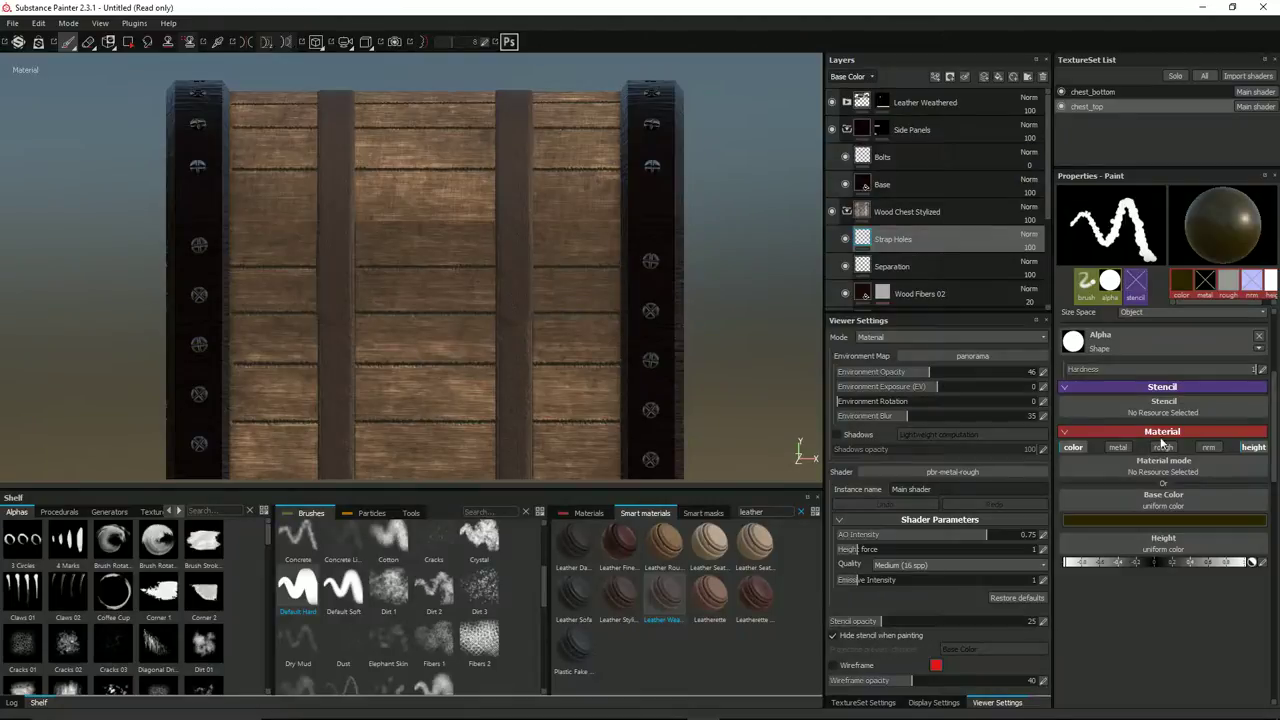
scroll(1172, 420, "up", 5)
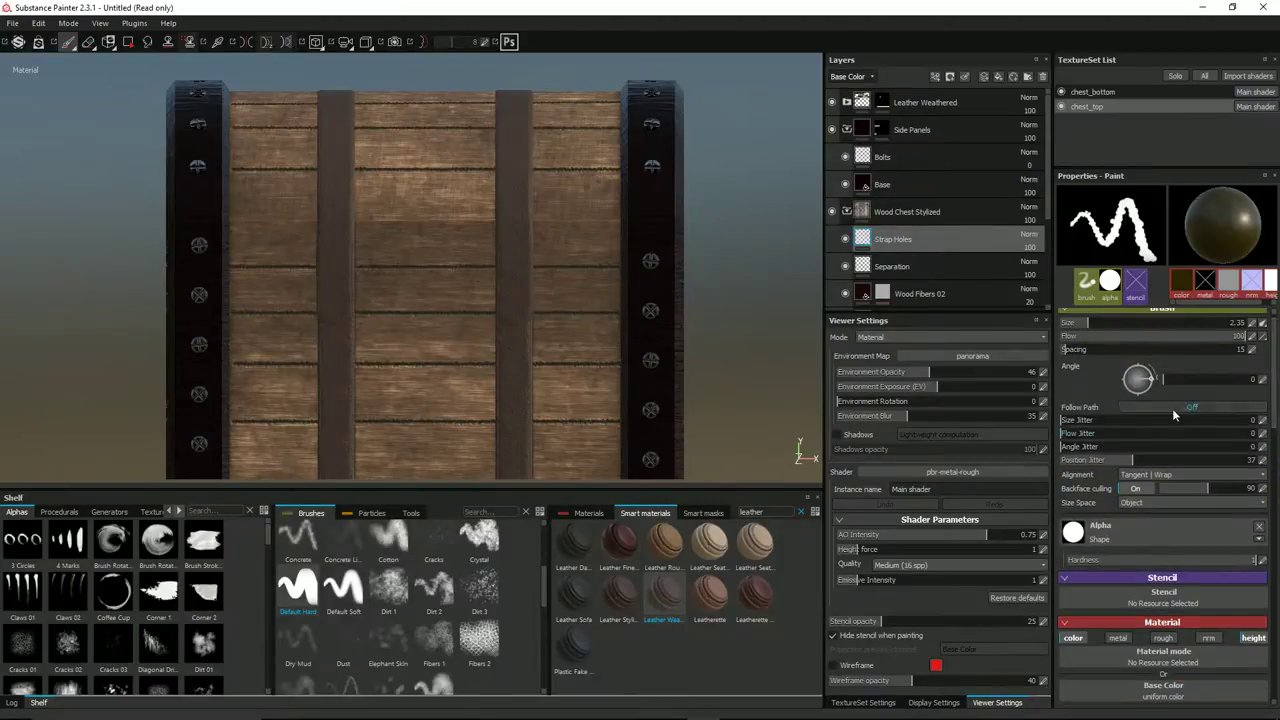
left_click_drag(1120, 461, 998, 458)
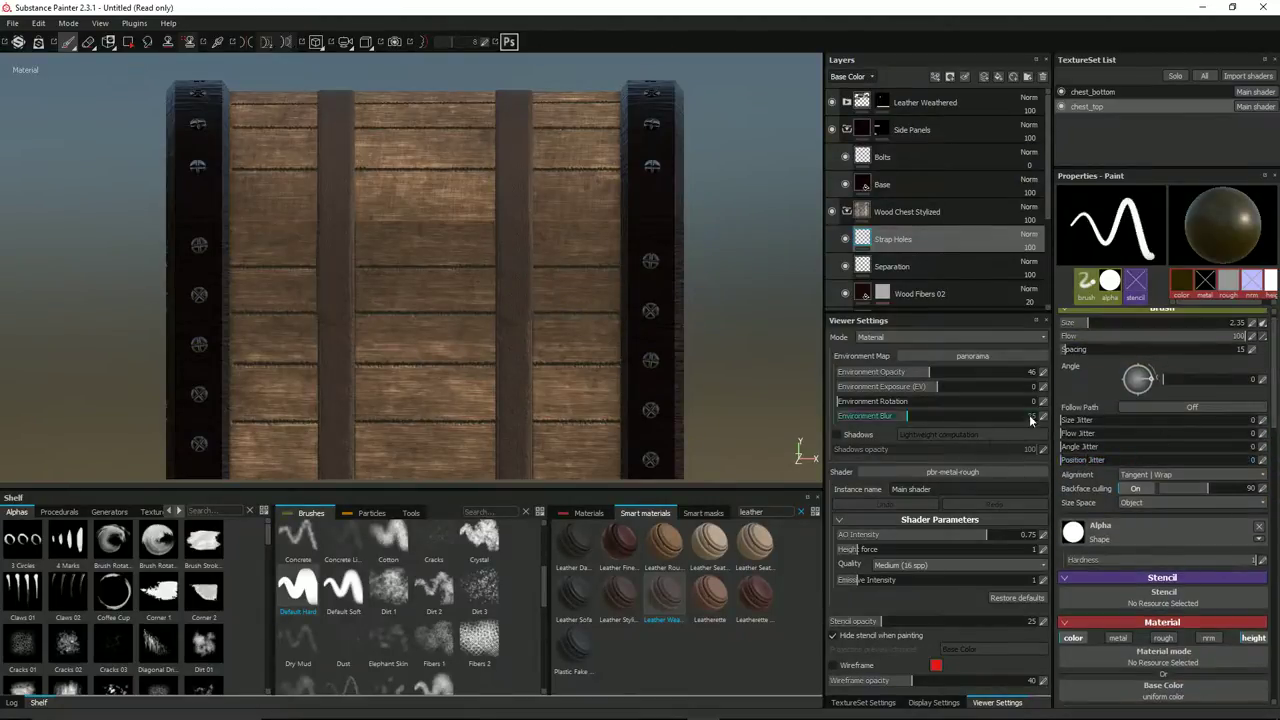
left_click_drag(1100, 350, 1142, 351)
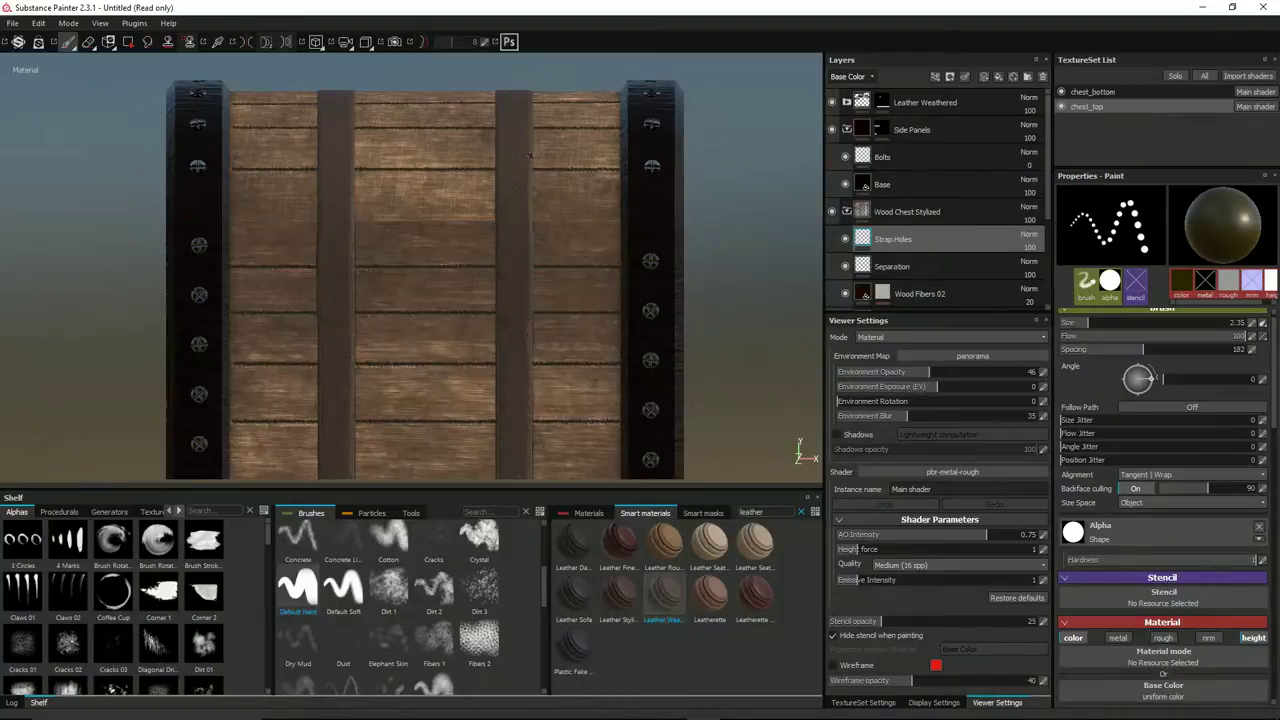
key("ctrl")
Delete the Strap Holes layer from the wood group.
scroll(1142, 624, "down", 3)
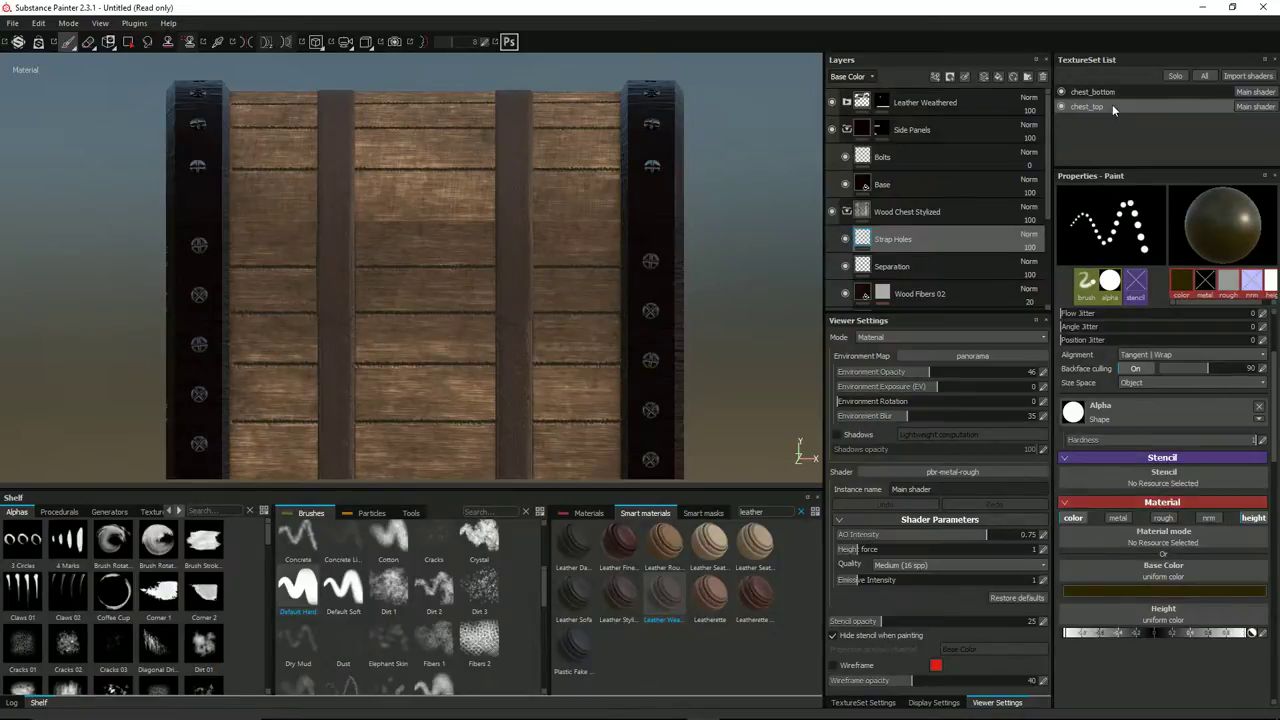
double_click(893, 239)
key("Return")
left_click(1043, 77)
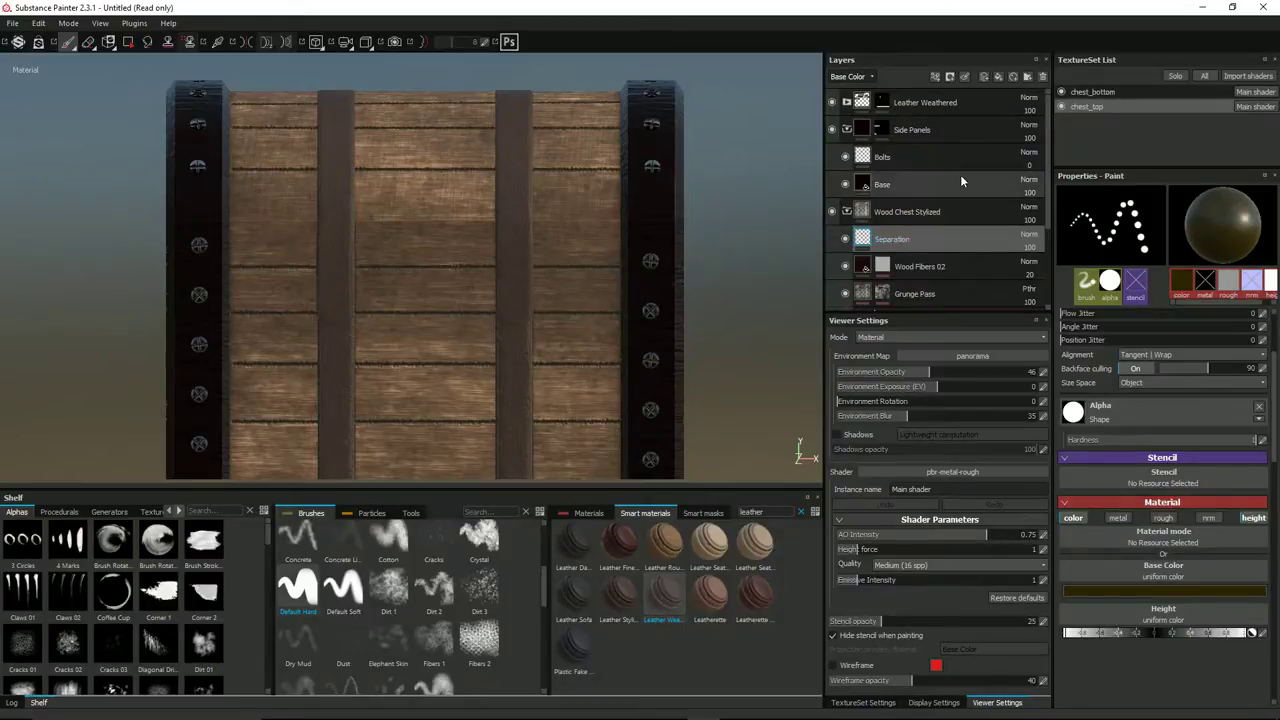
Add a paint layer named Holes above Leather Damages in the Leather Weathered group.
left_click(905, 108)
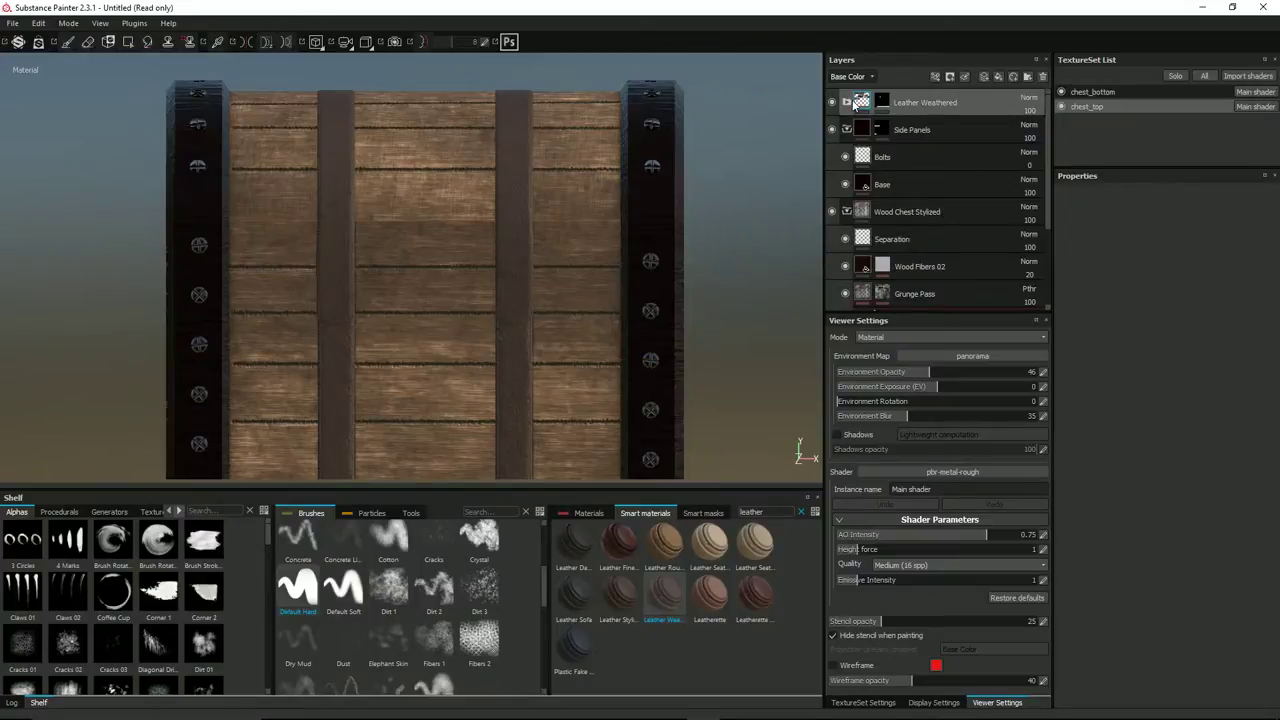
left_click(848, 104)
left_click(936, 125)
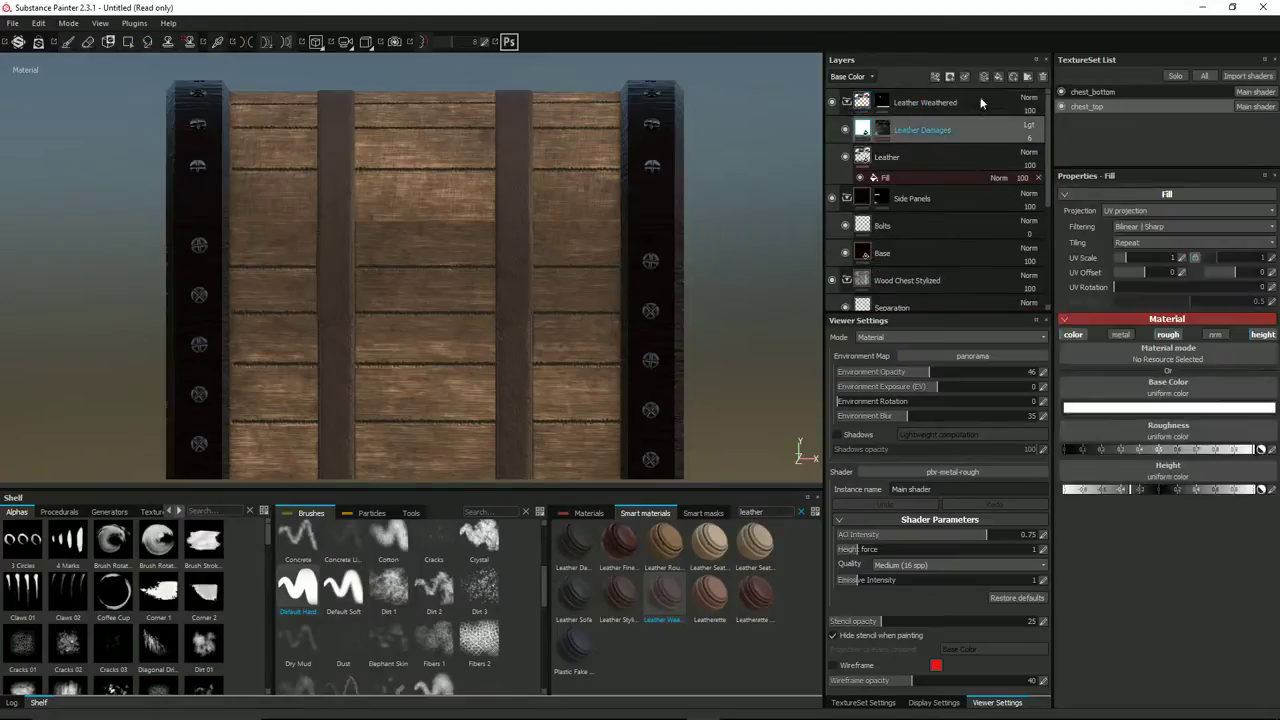
left_click(985, 77)
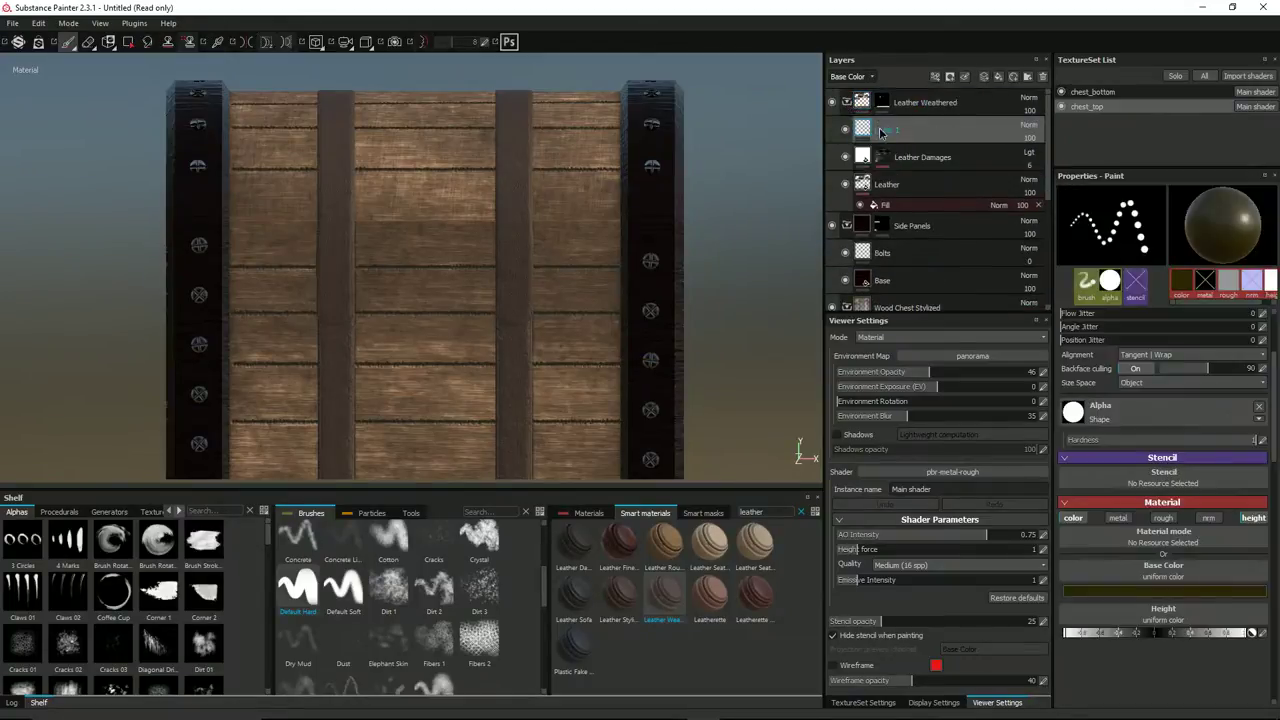
double_click(888, 129)
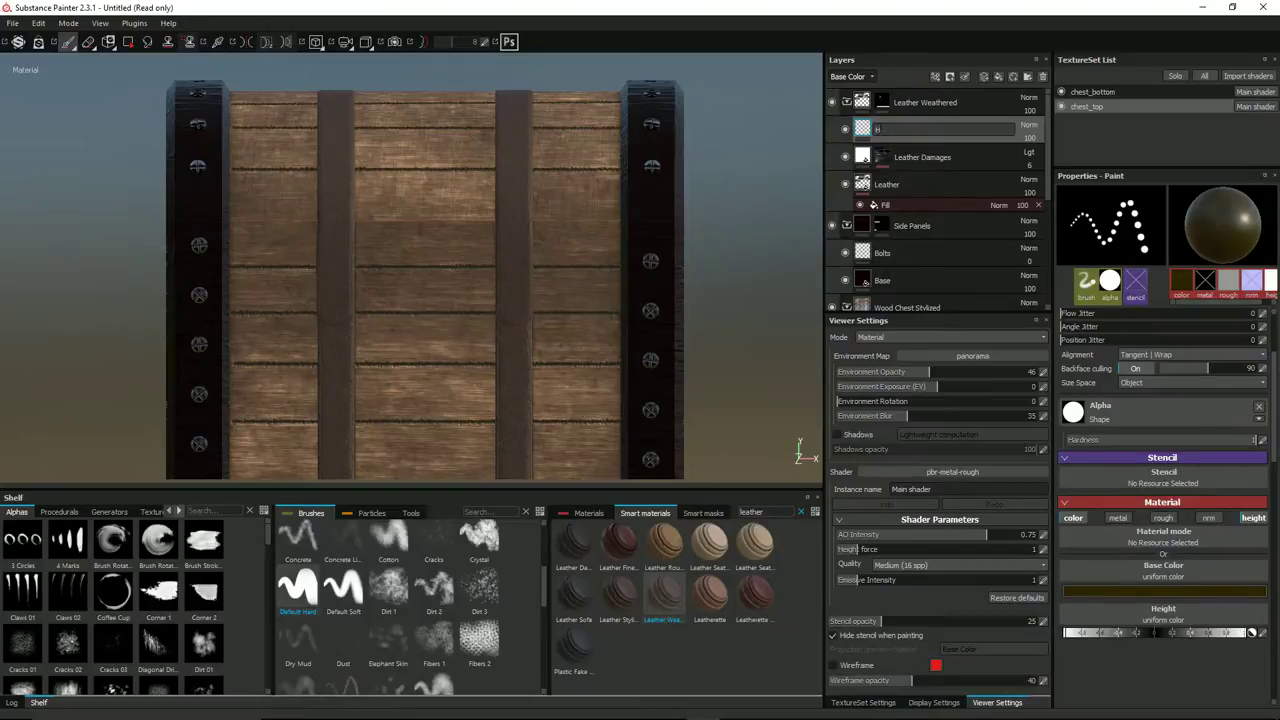
type("Holes")
key("Return")
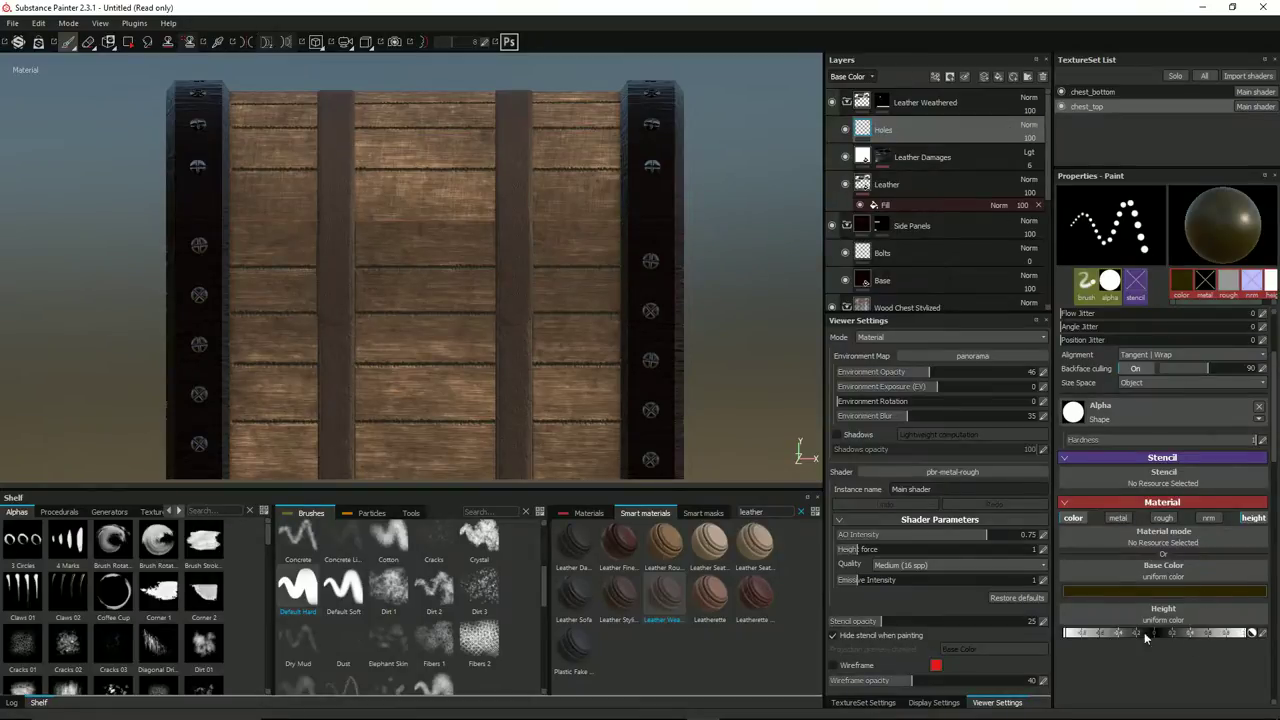
Try a straight row of holes along a front leather strap, undo it, and widen the brush spacing further.
scroll(1108, 367, "up", 2)
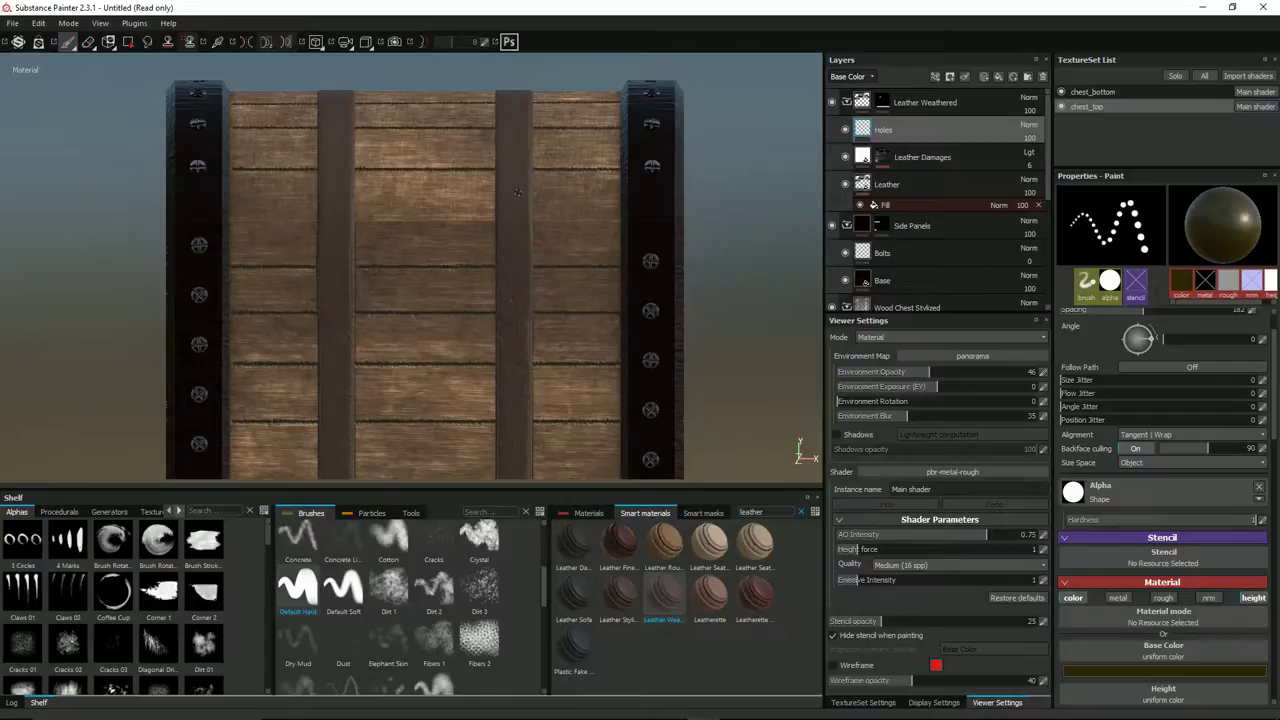
left_click(517, 171, "shift")
key("ctrl")
left_click_drag(1144, 311, 1220, 311)
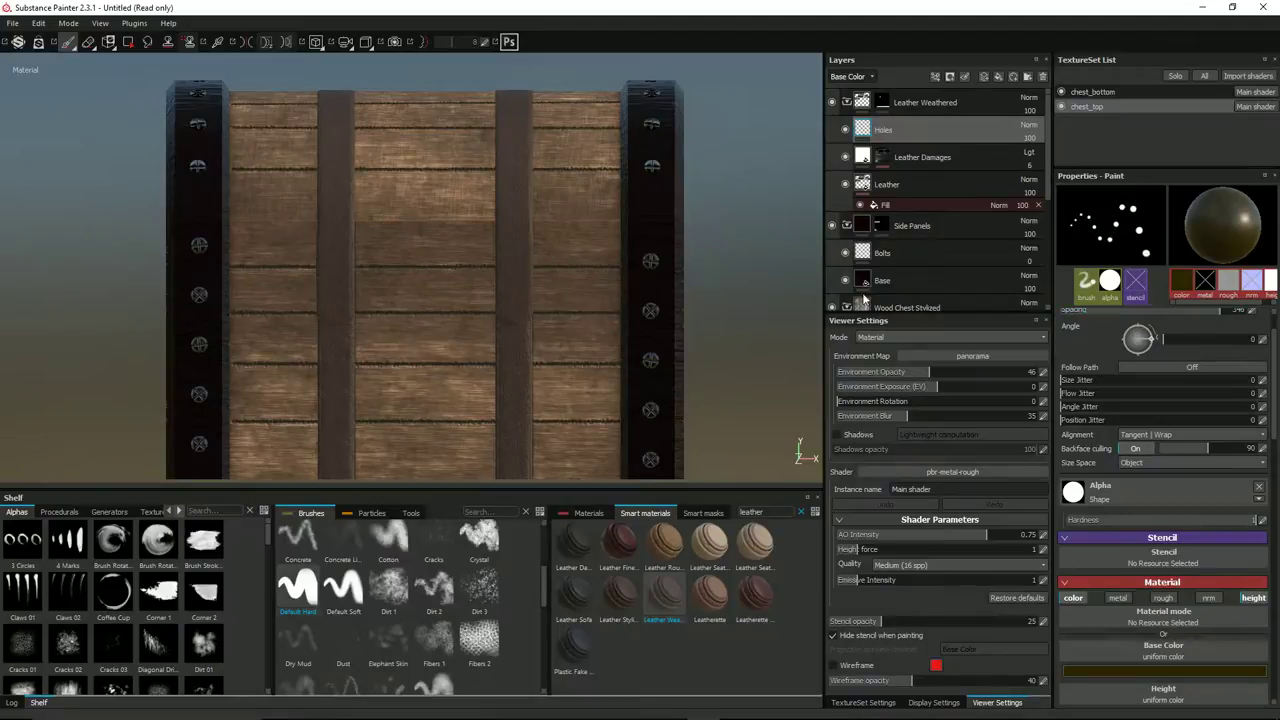
Paint a straight vertical row of widely spaced holes down the front leather strap on the Holes layer.
left_click(514, 300)
key("shift")
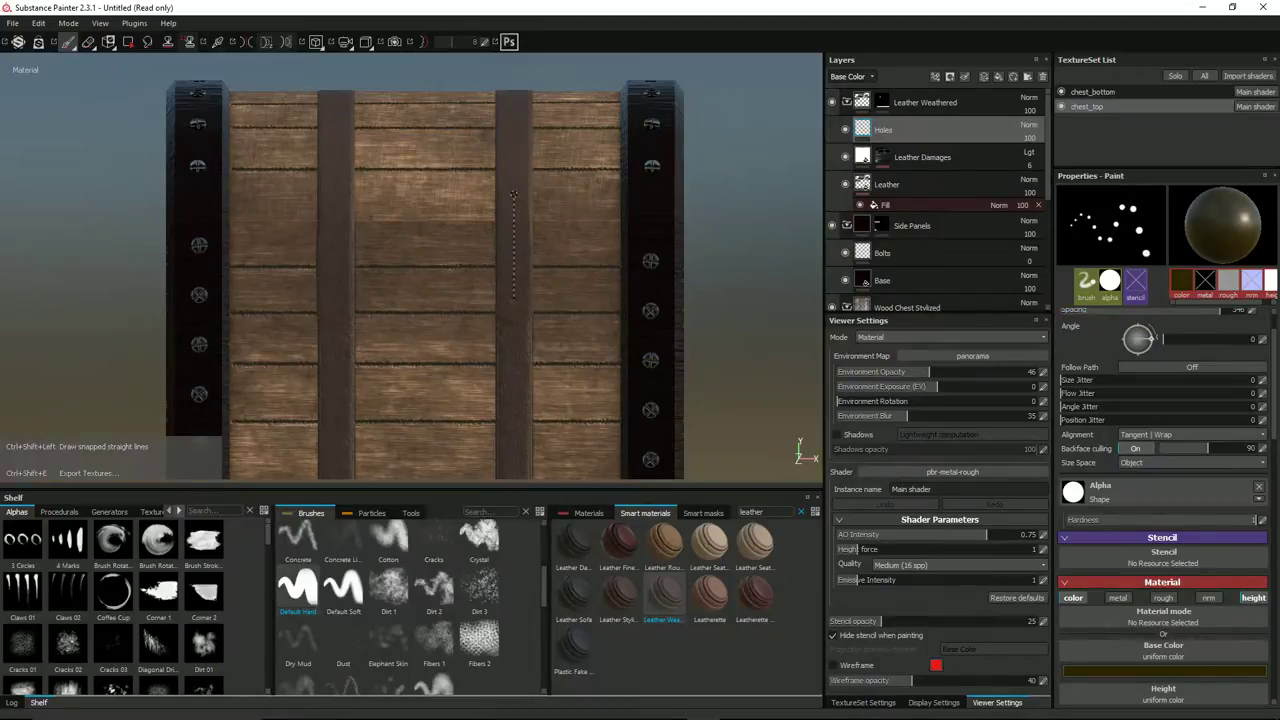
left_click(513, 195, "shift")
left_click_drag(576, 319, 505, 313, "alt")
scroll(505, 313, "up", 2)
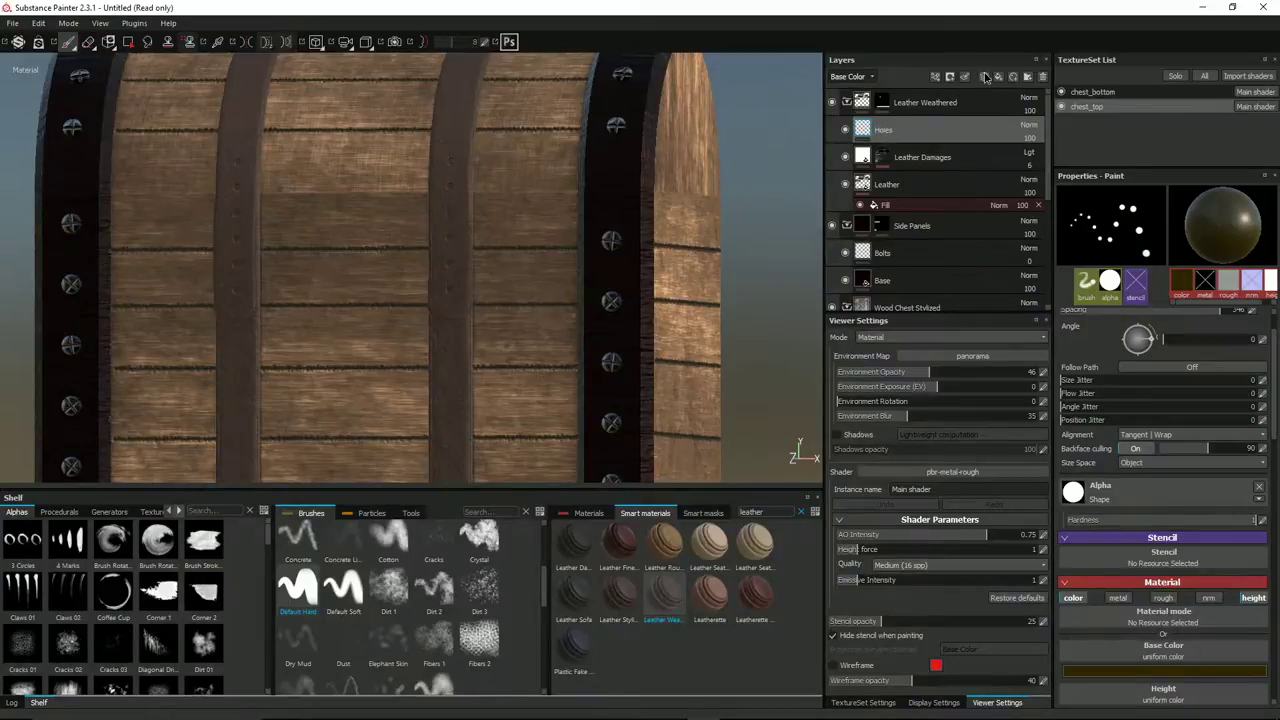
Add a paint layer named Metal Bar above Holes in the Leather Weathered group.
left_click(985, 77)
double_click(888, 129)
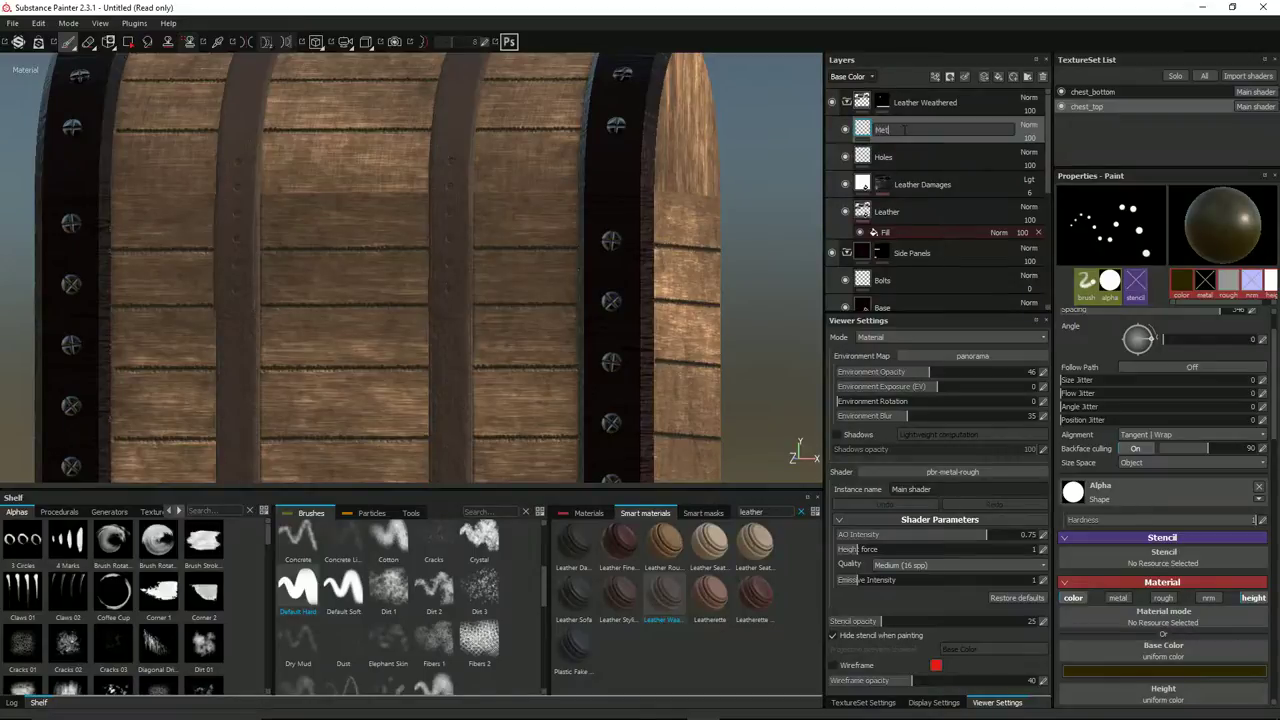
type("Metal Bar")
key("Return")
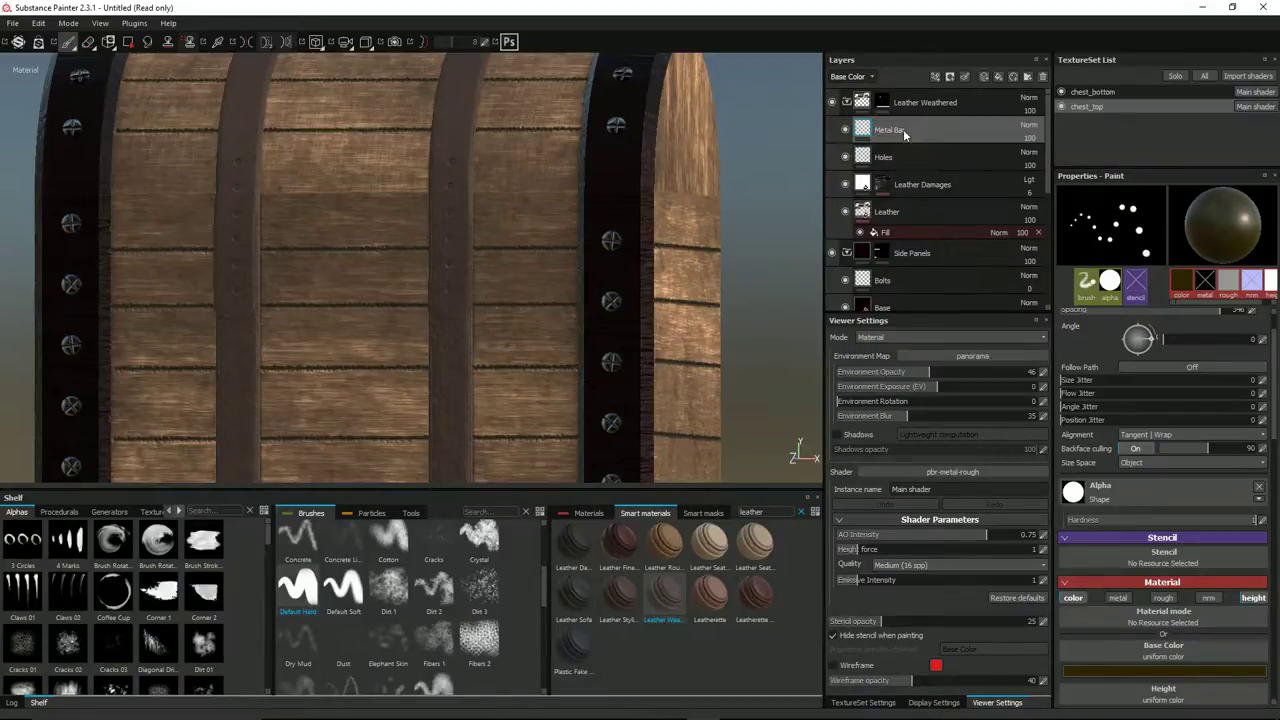
Set the brush alpha to Shape Capsule.
left_click(1100, 490)
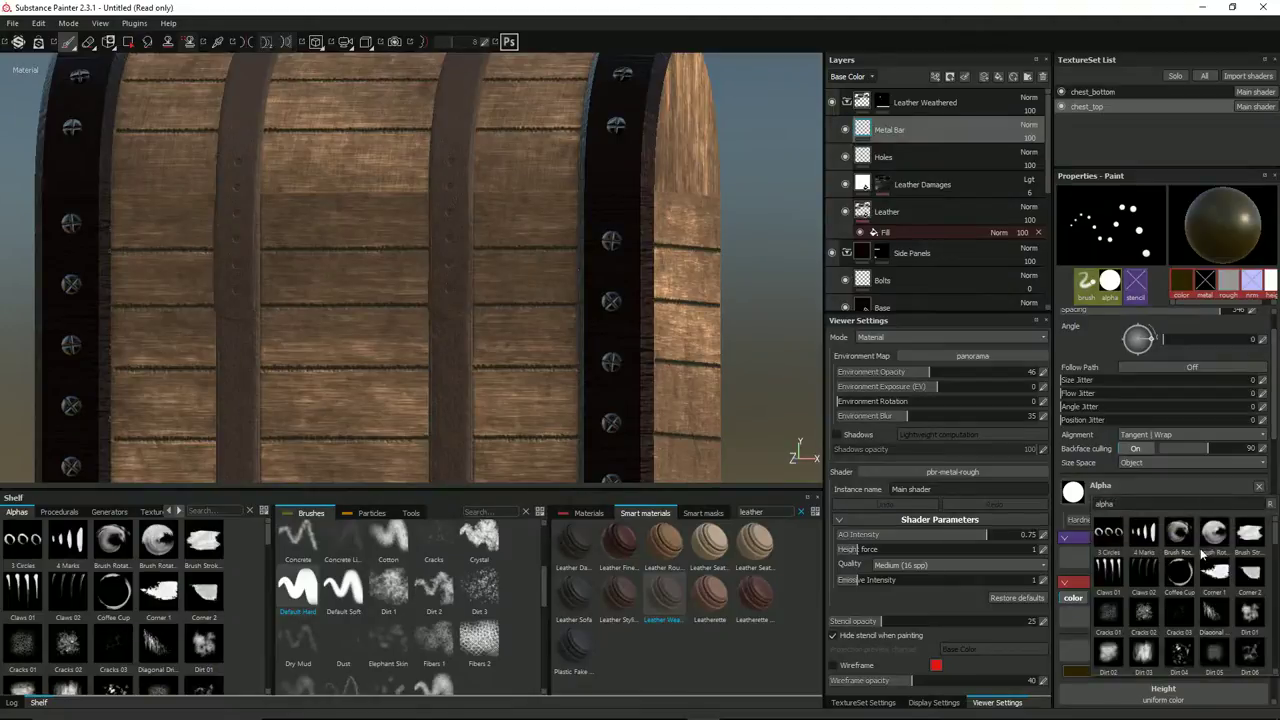
scroll(1203, 553, "down", 8)
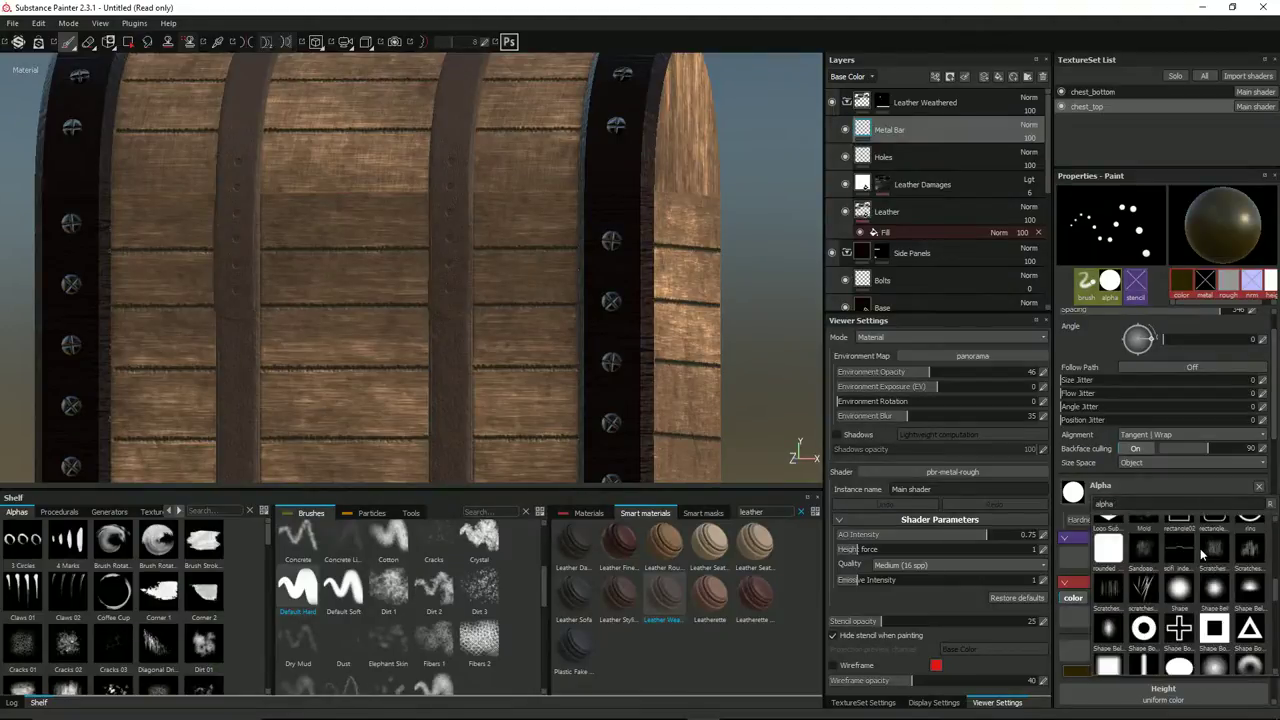
scroll(1203, 553, "down", 5)
left_click(1144, 543)
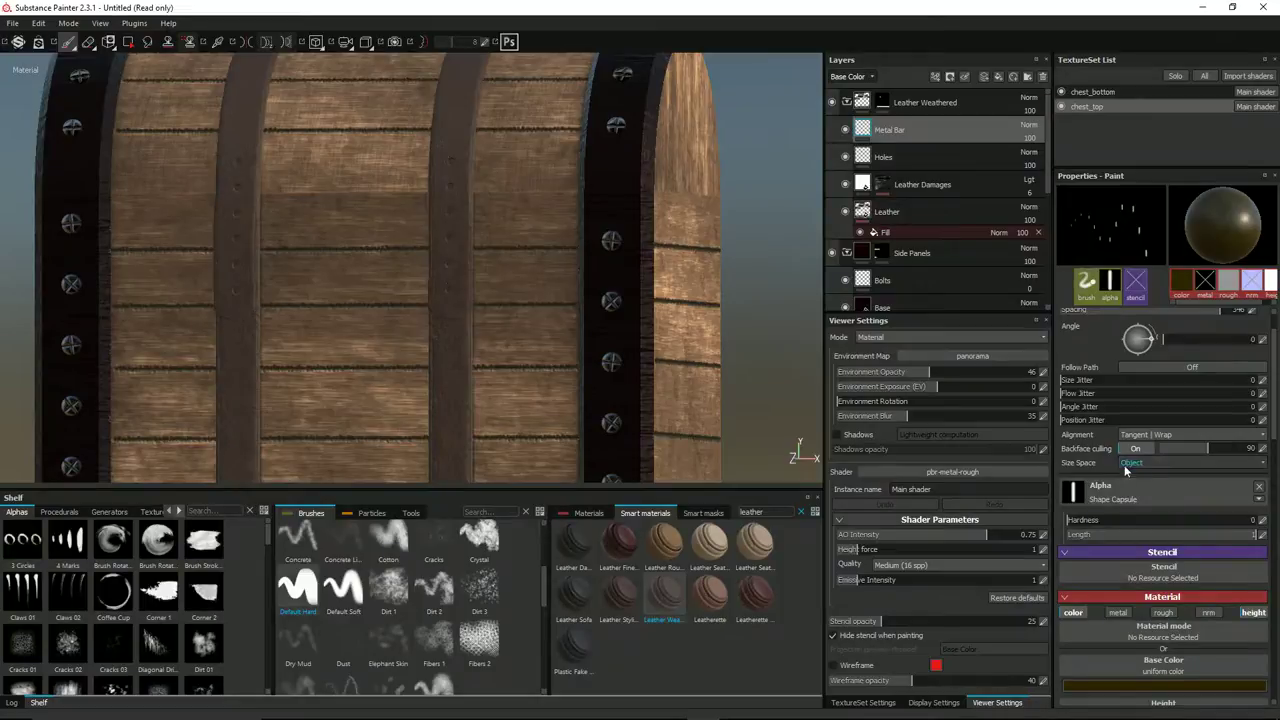
Enable the brush's metal and rough channels, with metallic at maximum and a low roughness.
scroll(1124, 621, "down", 2)
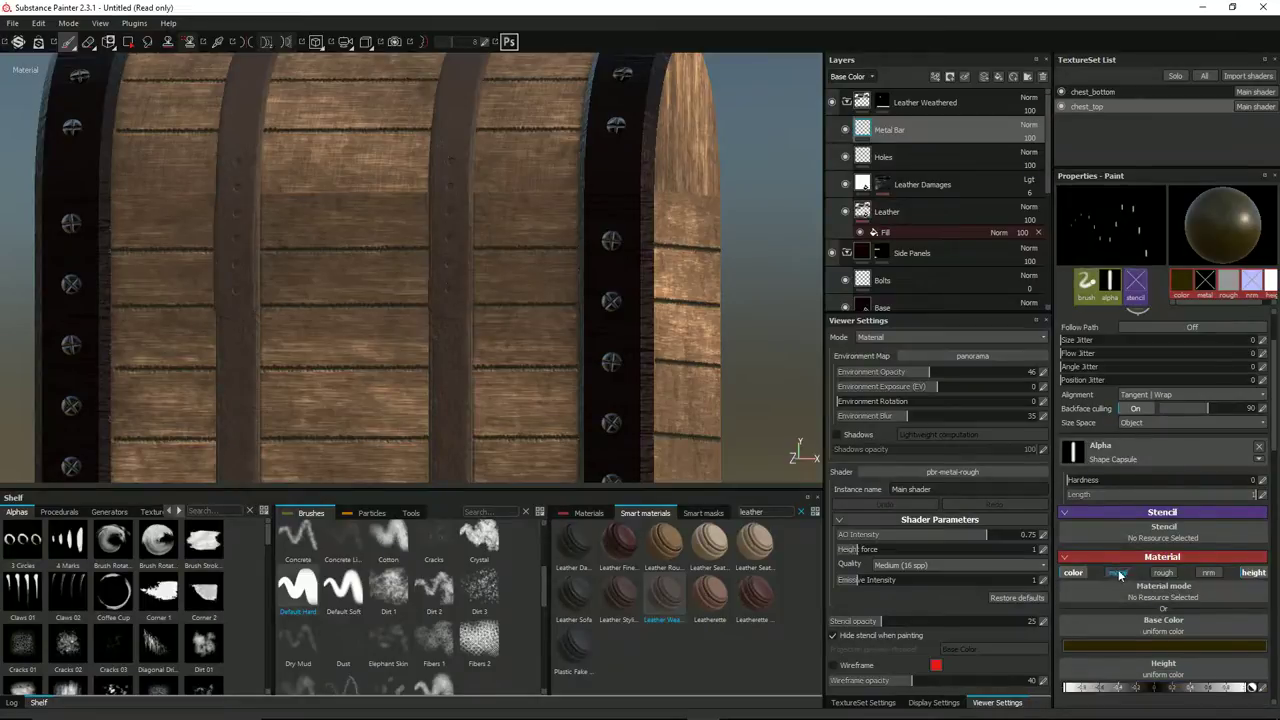
left_click(1120, 574)
left_click(1255, 688)
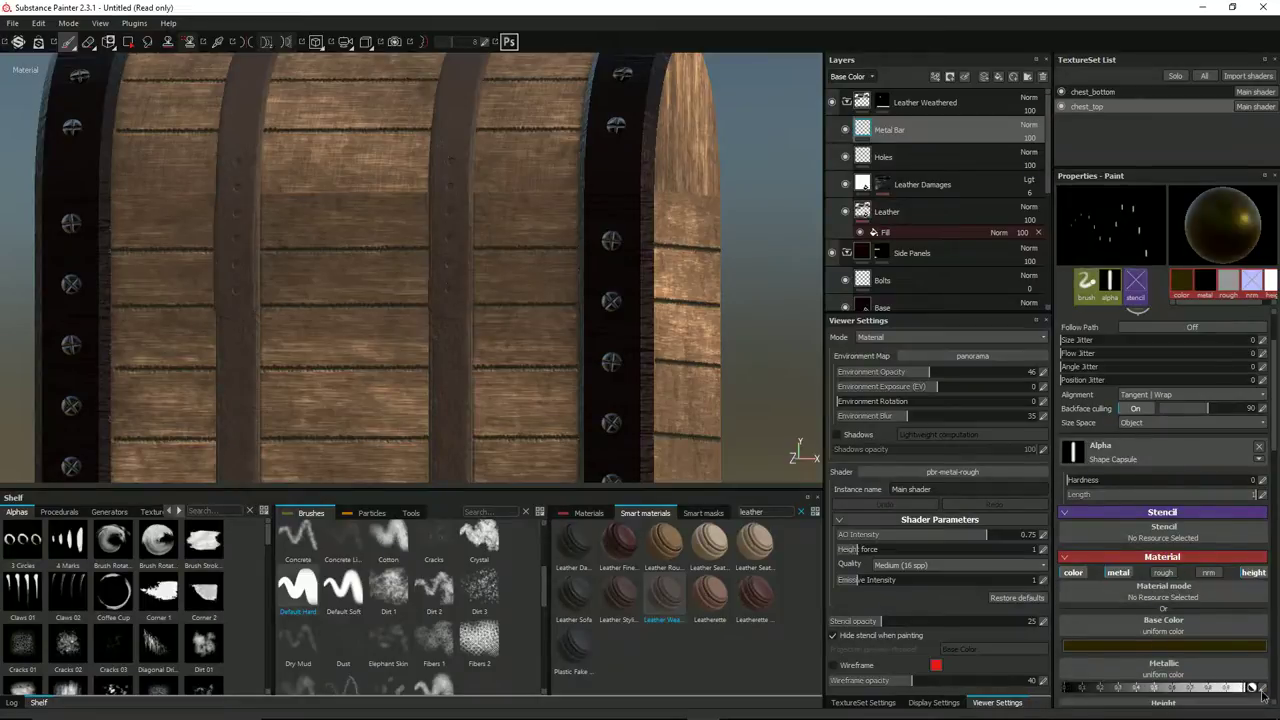
scroll(1130, 630, "down", 3)
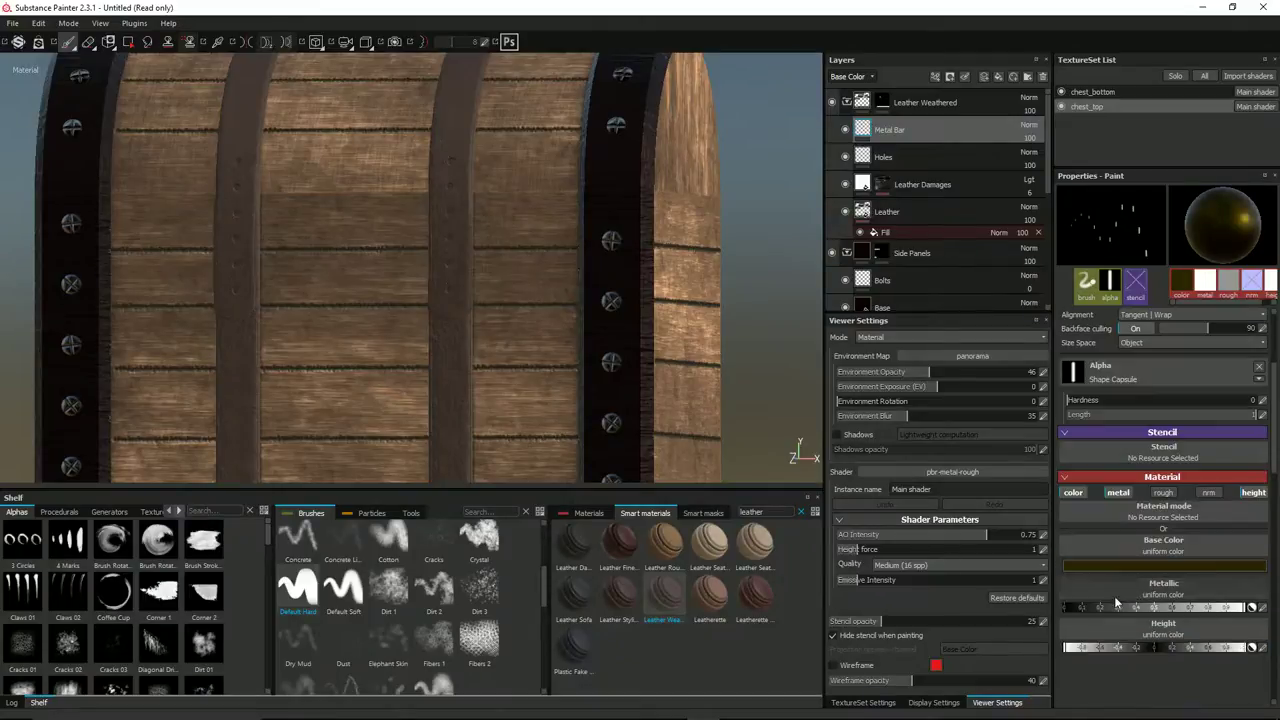
left_click(1163, 492)
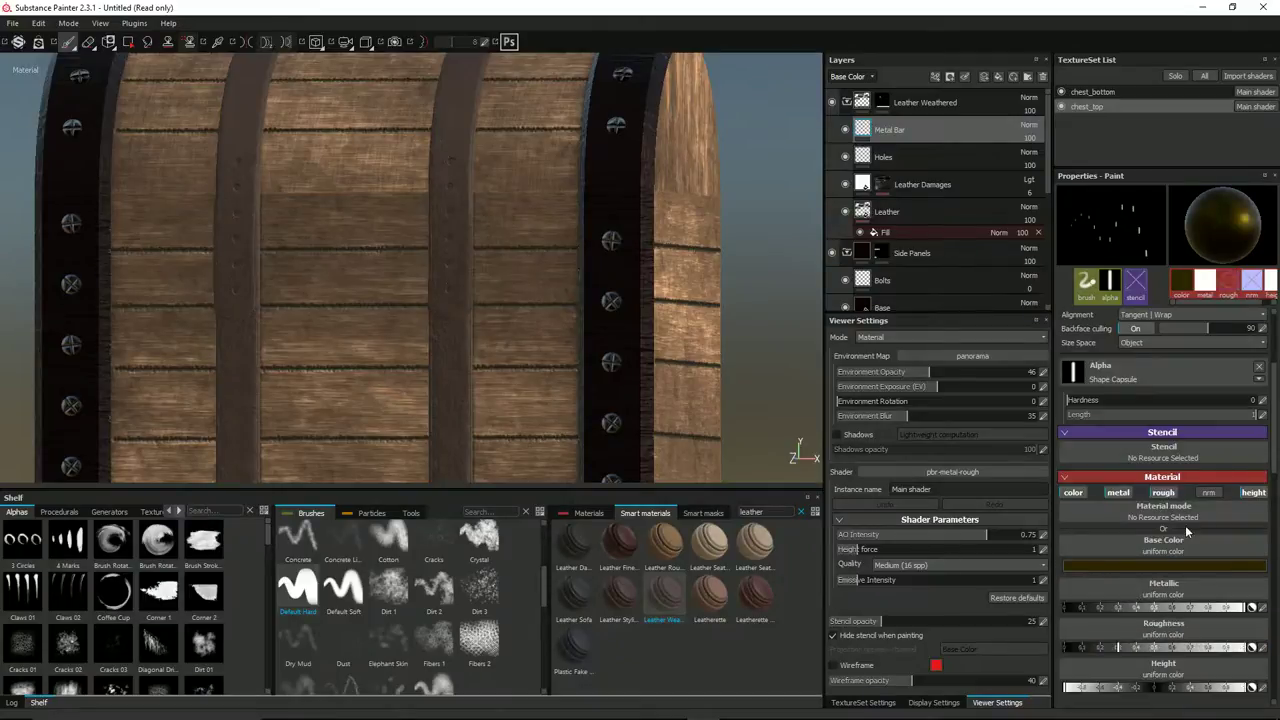
left_click_drag(1106, 650, 1078, 651)
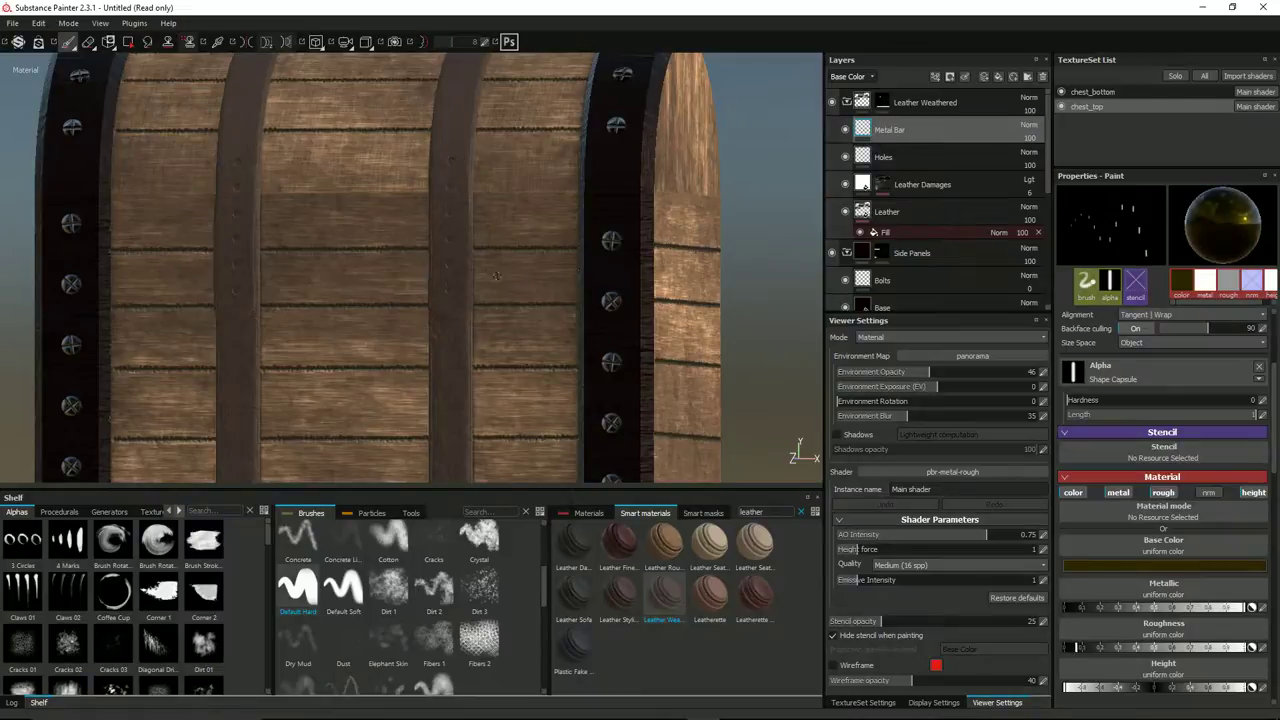
Enlarge the brush, try a vertical capsule stamp over the lowest strap holes, and undo the stamp.
left_click_drag(510, 280, 560, 283, "alt")
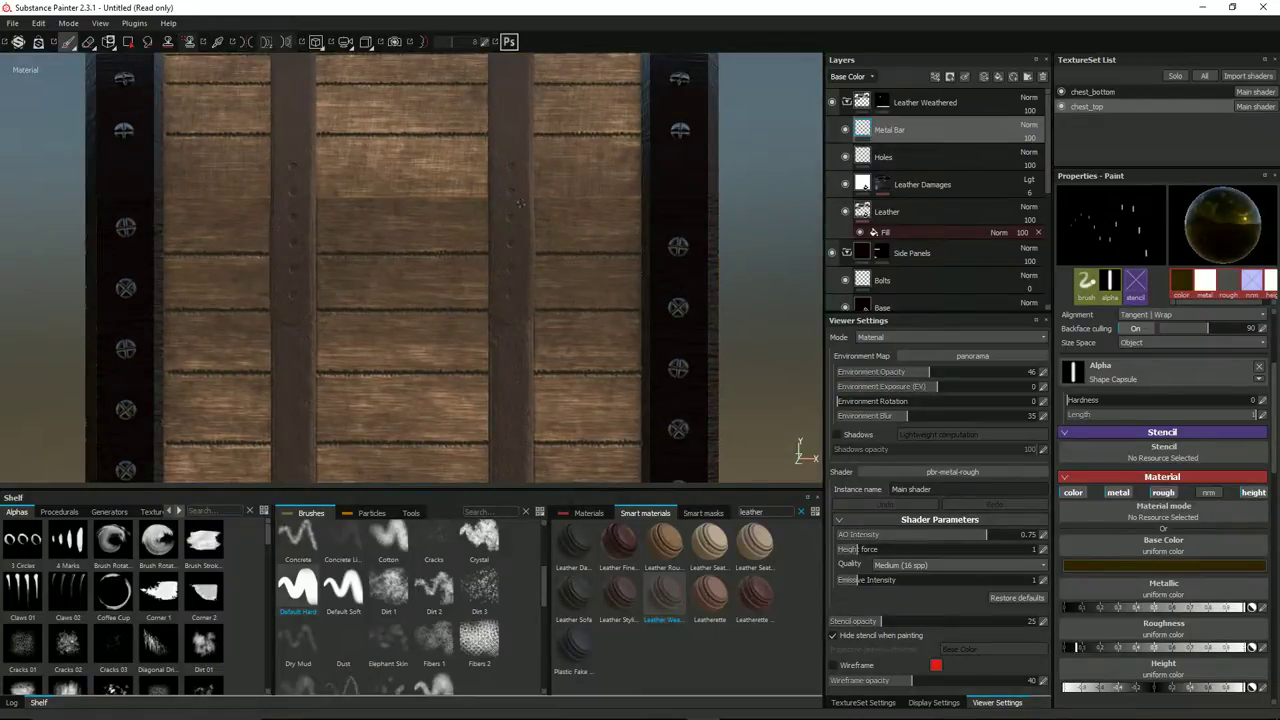
right_click_drag(515, 263, 570, 263, "ctrl")
key("ctrl")
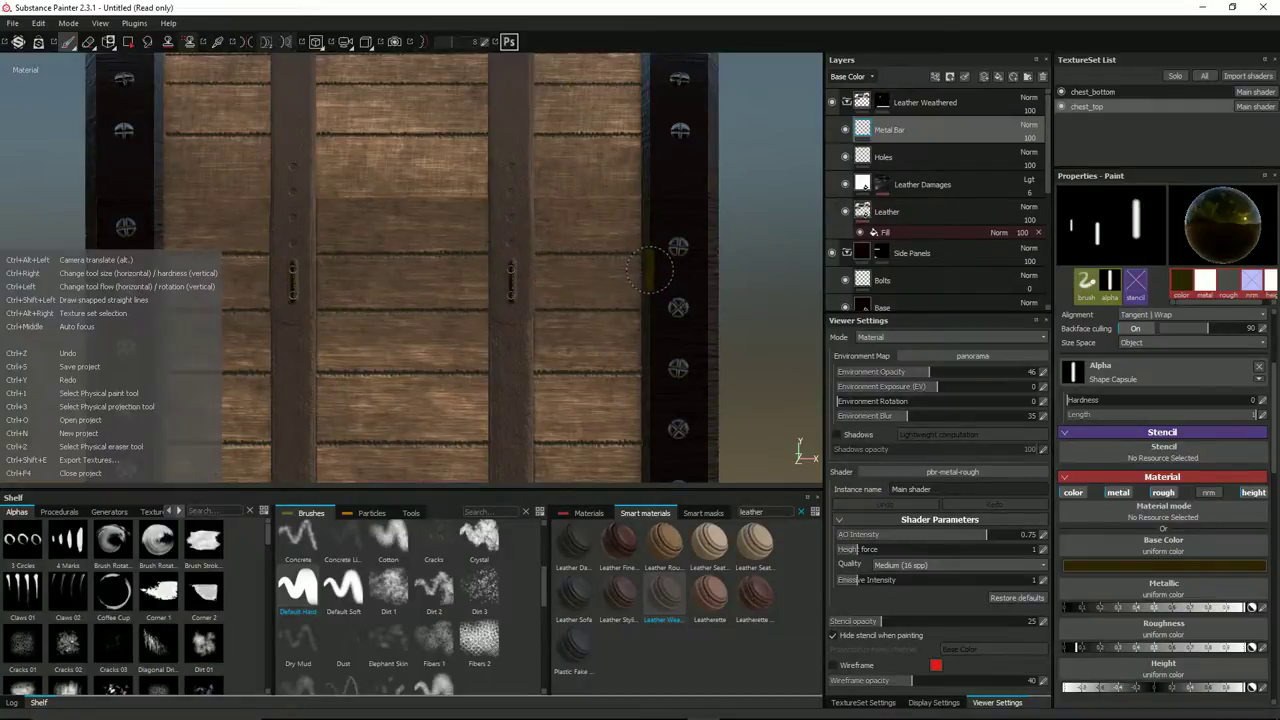
Try a light off-white base color for a capsule stamped over the lowest strap holes, and undo the stamp.
left_click(1075, 566)
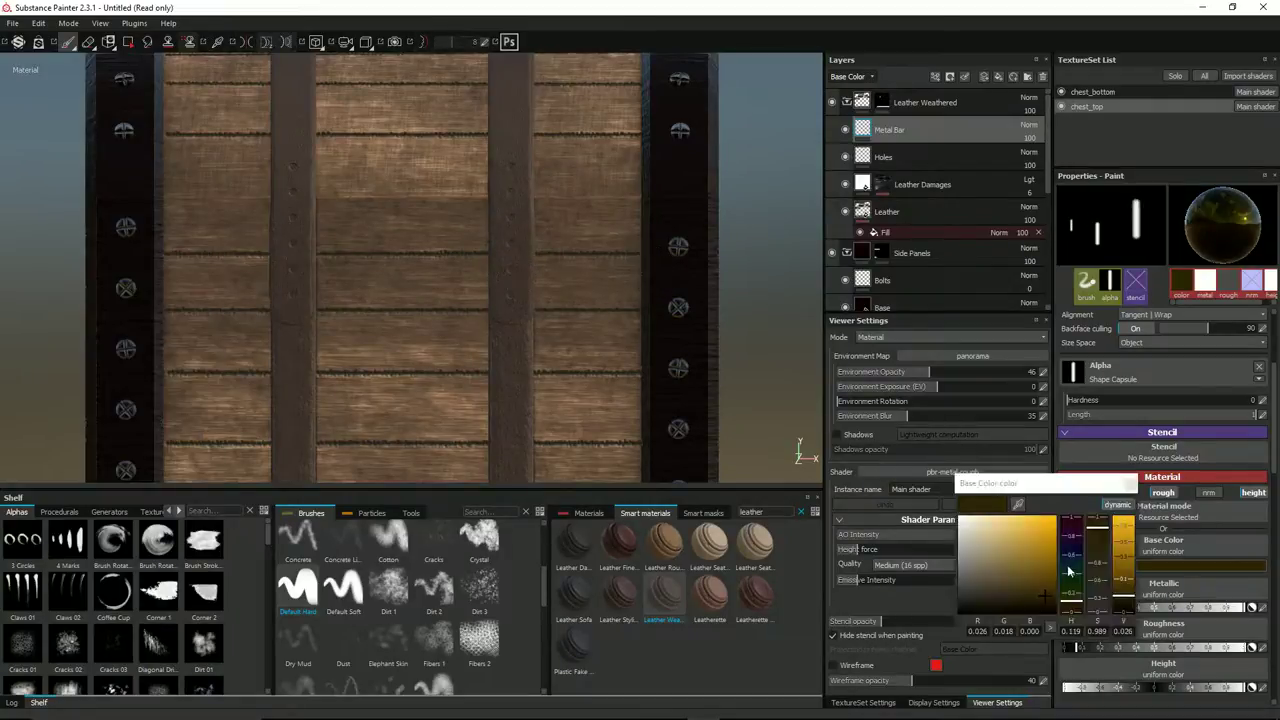
left_click(963, 530)
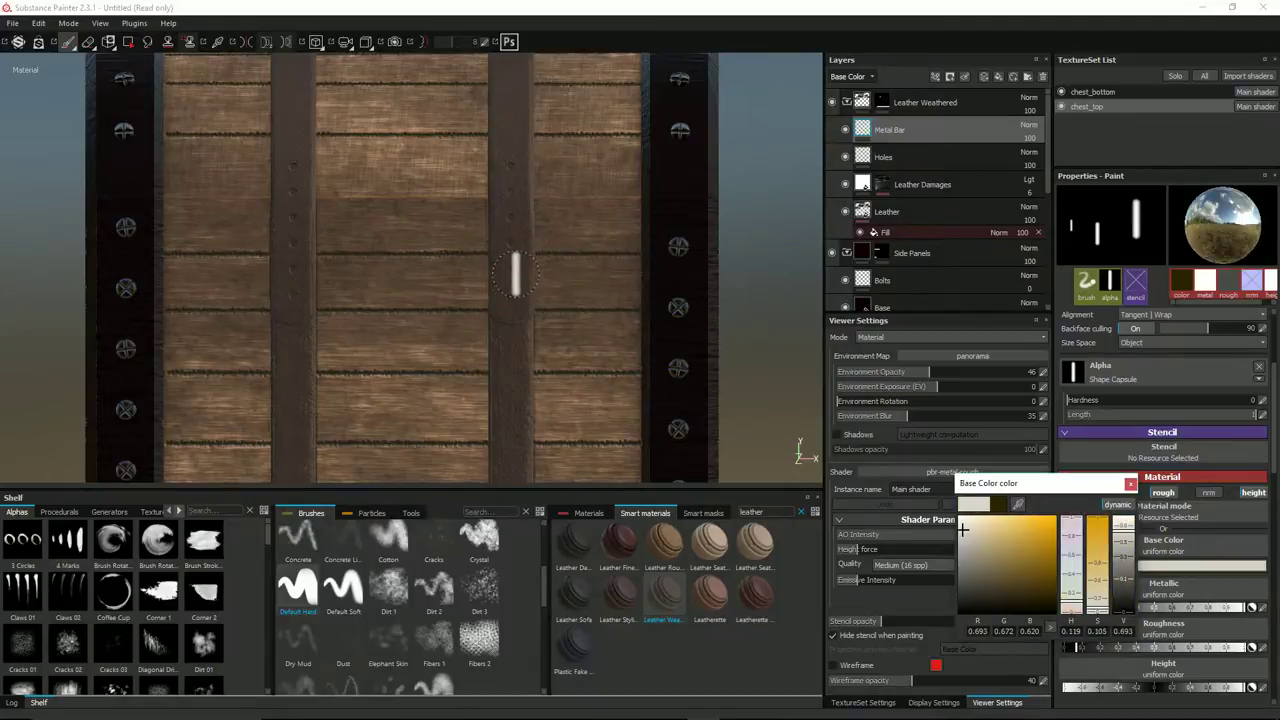
left_click(513, 280)
left_click_drag(566, 240, 539, 235, "alt")
scroll(538, 235, "up", 5)
key("ctrl")
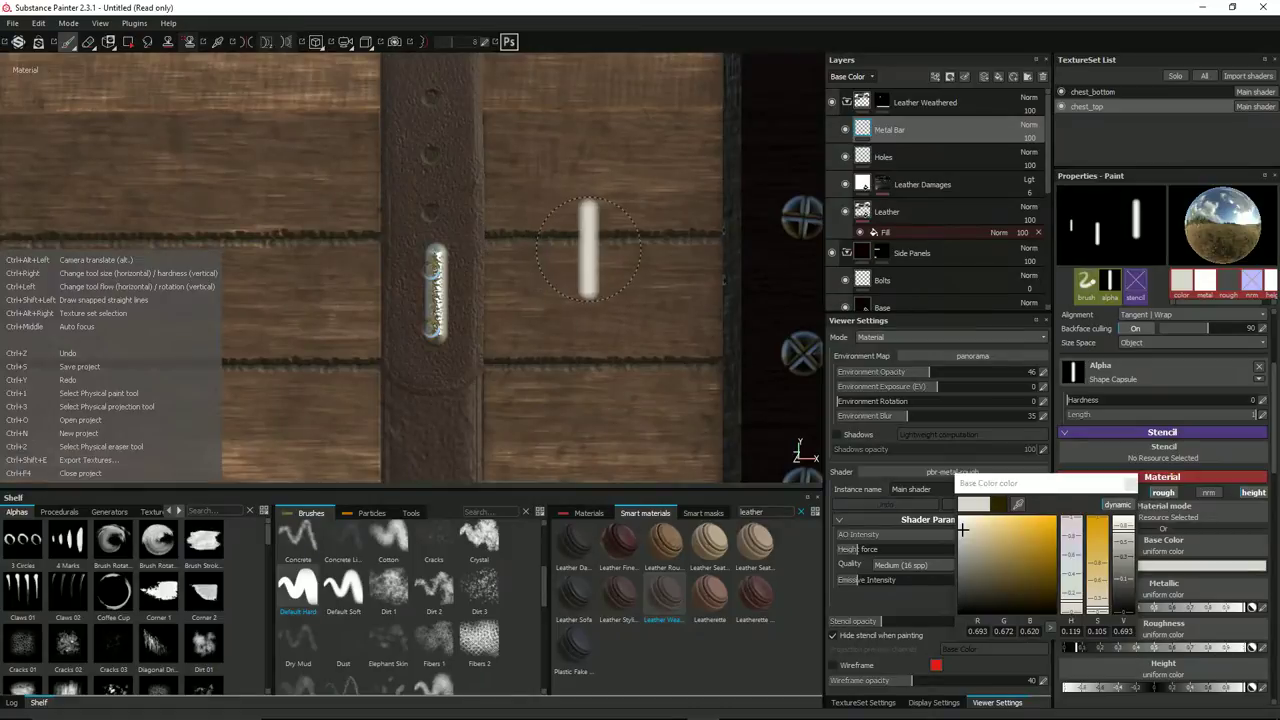
Darken the brush's base color to grey (0.124, 0.120, 0.108), test a capsule stamp on the strap, and undo the stamp.
left_click_drag(966, 532, 963, 575)
left_click(430, 278)
scroll(554, 244, "down", 3)
middle_click_drag(554, 247, 581, 221, "alt")
key("ctrl+z")
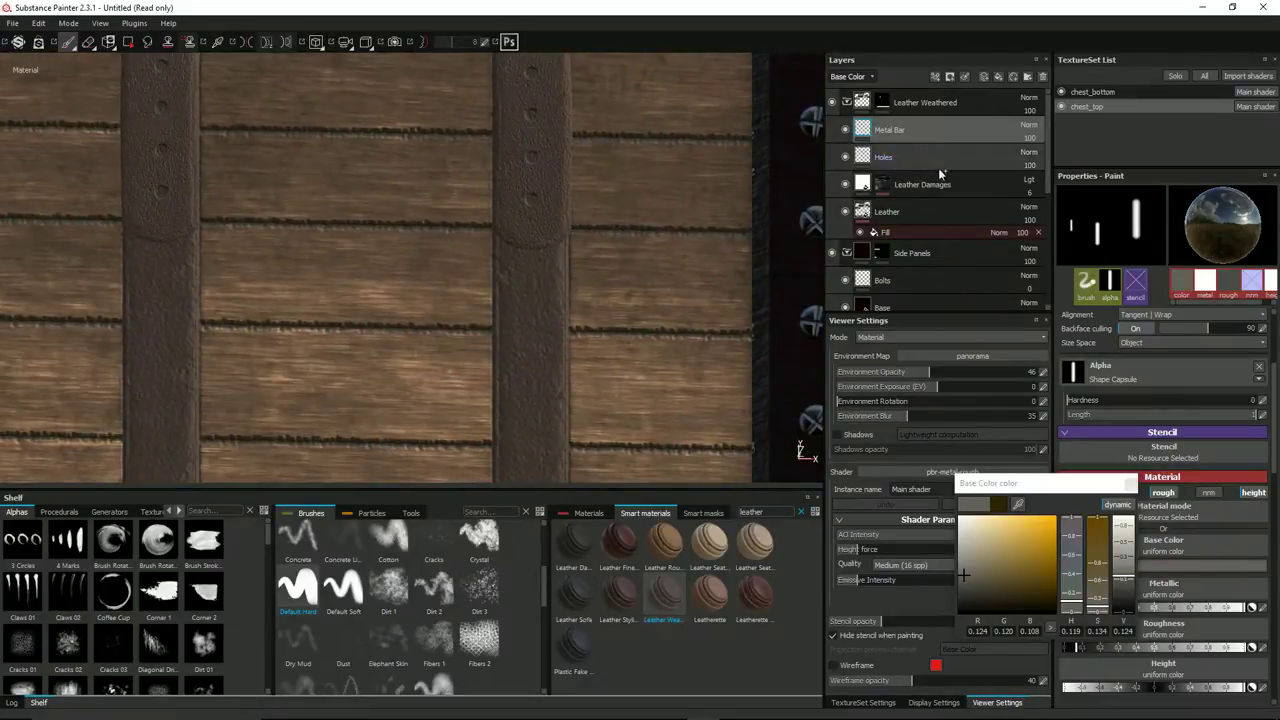
Set the Metal Bar layer's blending mode for the Height channel to Normal.
left_click(850, 76)
left_click(850, 122)
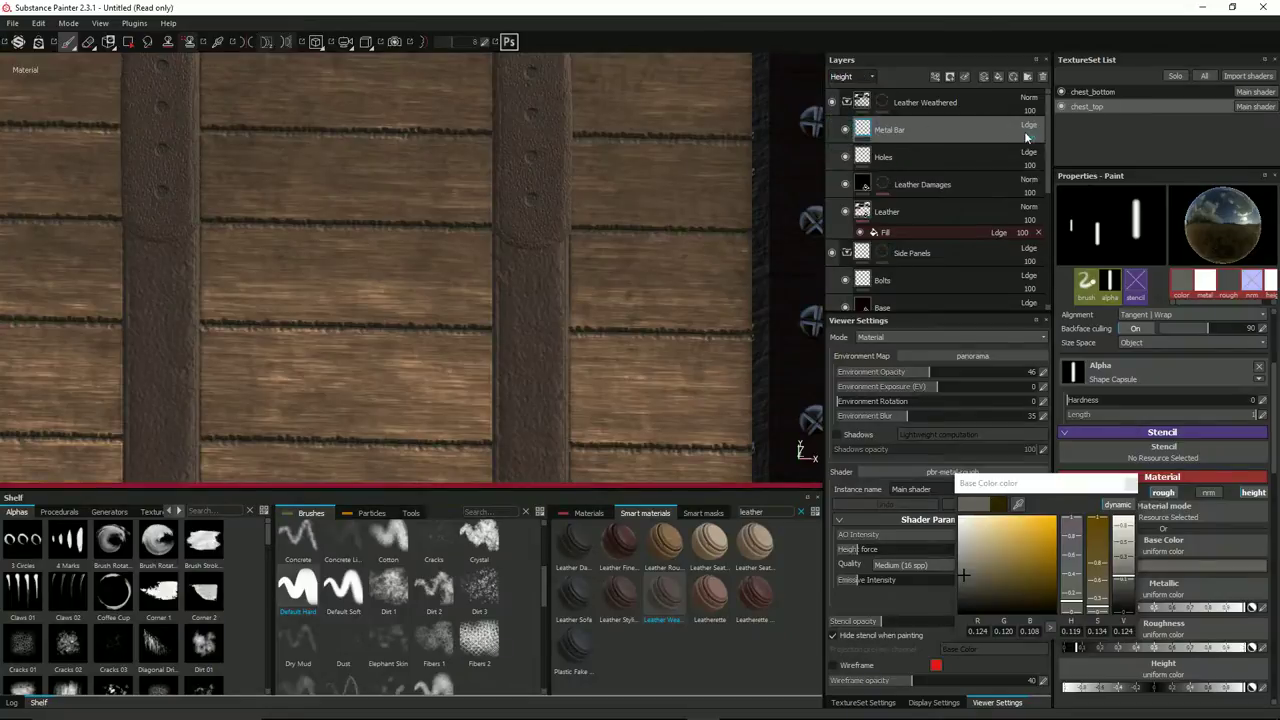
left_click(1029, 126)
left_click(1031, 137)
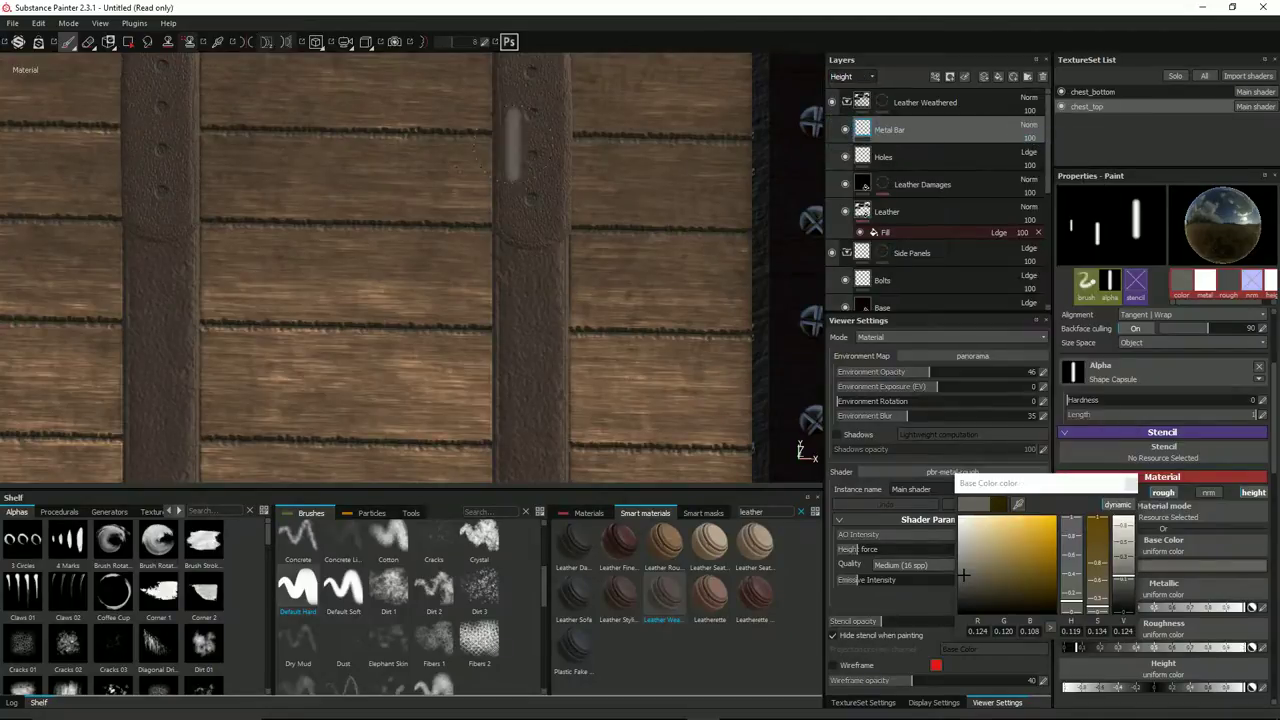
Try stamping the grey metal capsule over the two lowest strap holes on the Metal Bar layer, and undo it.
middle_click_drag(556, 180, 528, 190)
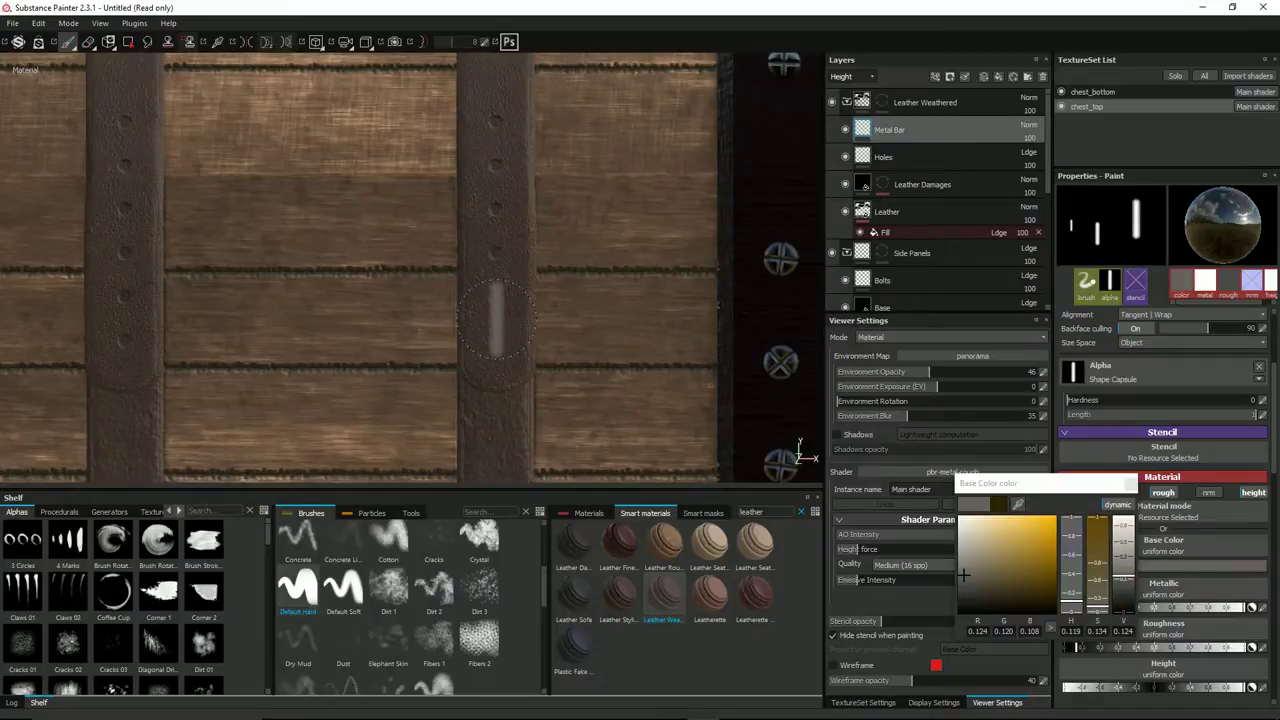
left_click(497, 320)
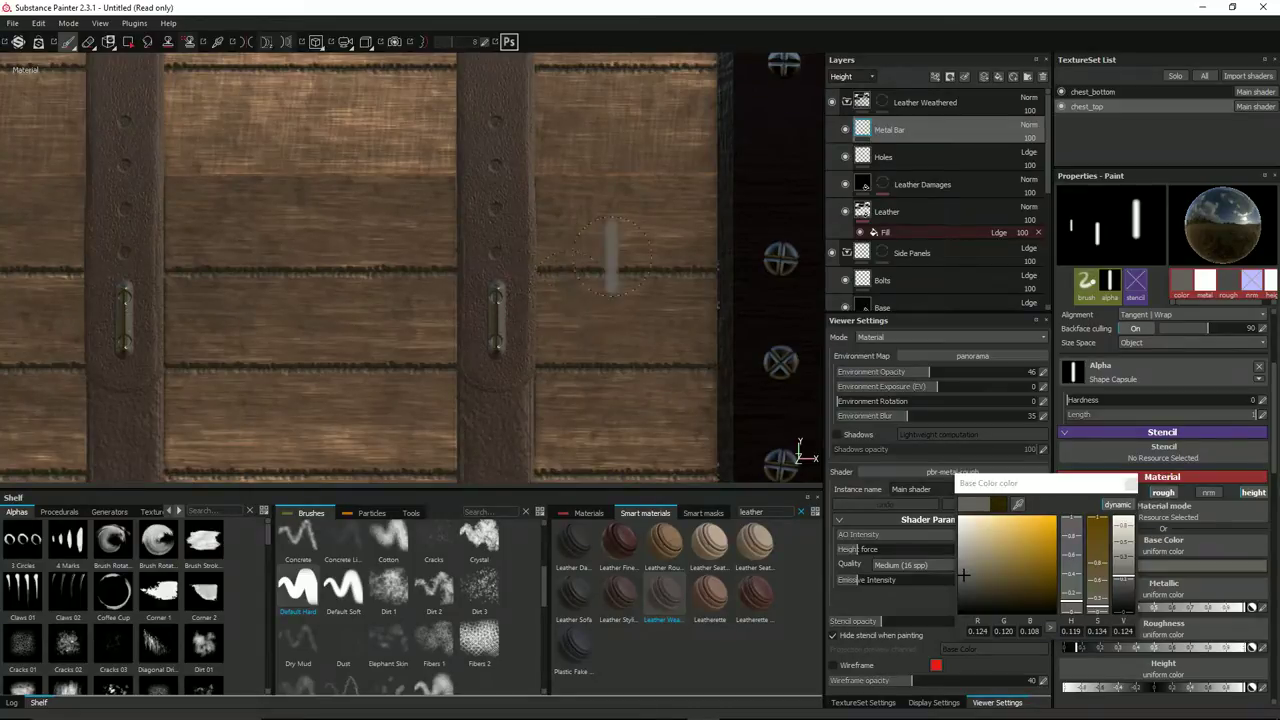
key("ctrl+z")
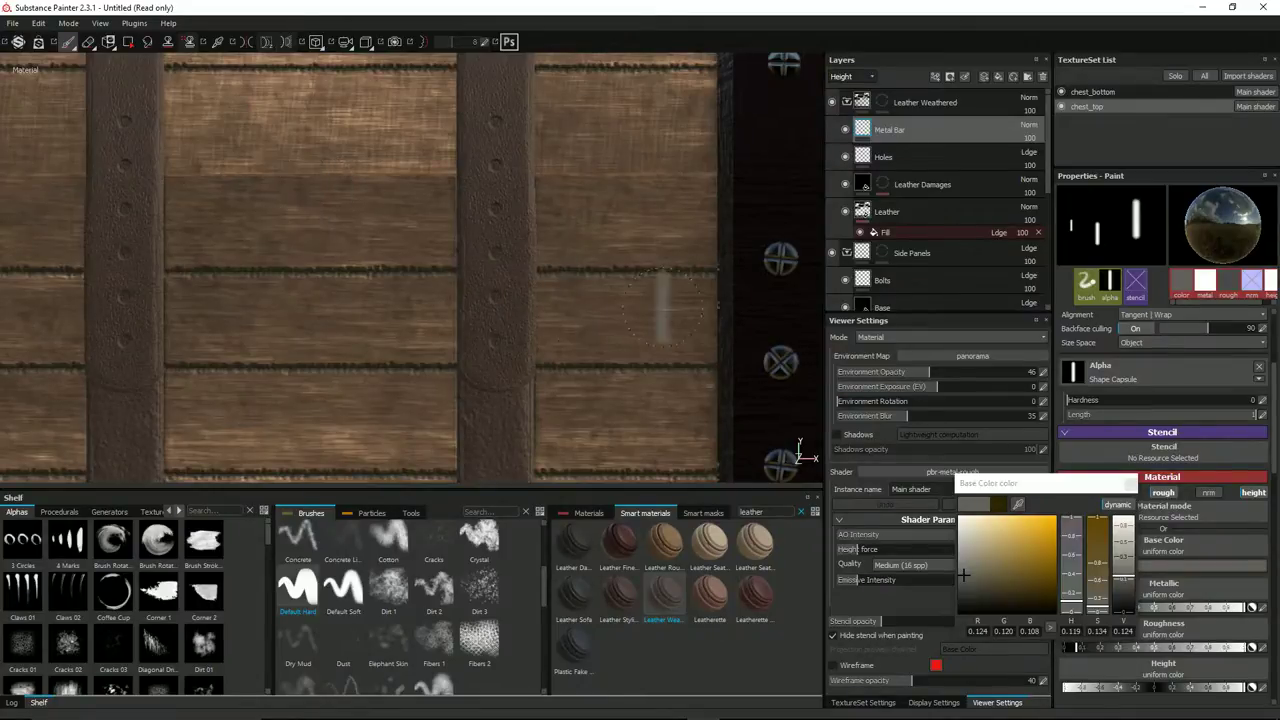
Erase the two lowest holes of the strap row on the Holes layer.
left_click(88, 41)
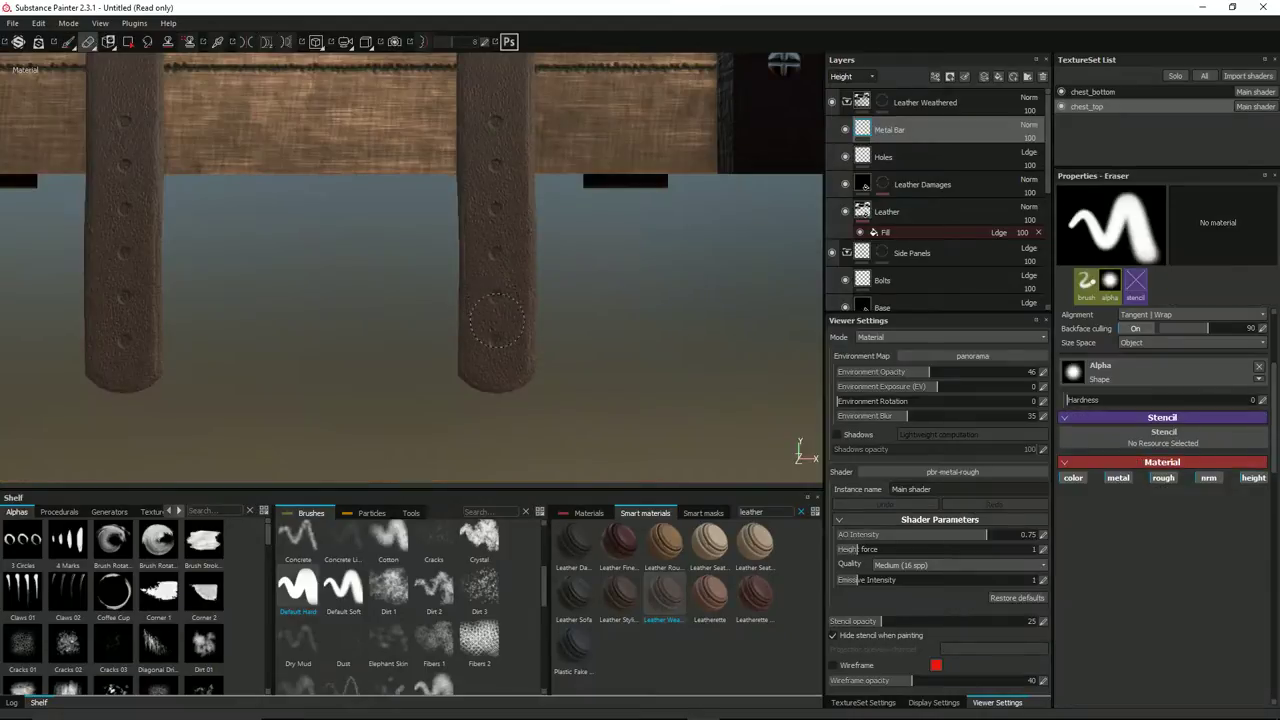
left_click_drag(499, 325, 495, 309)
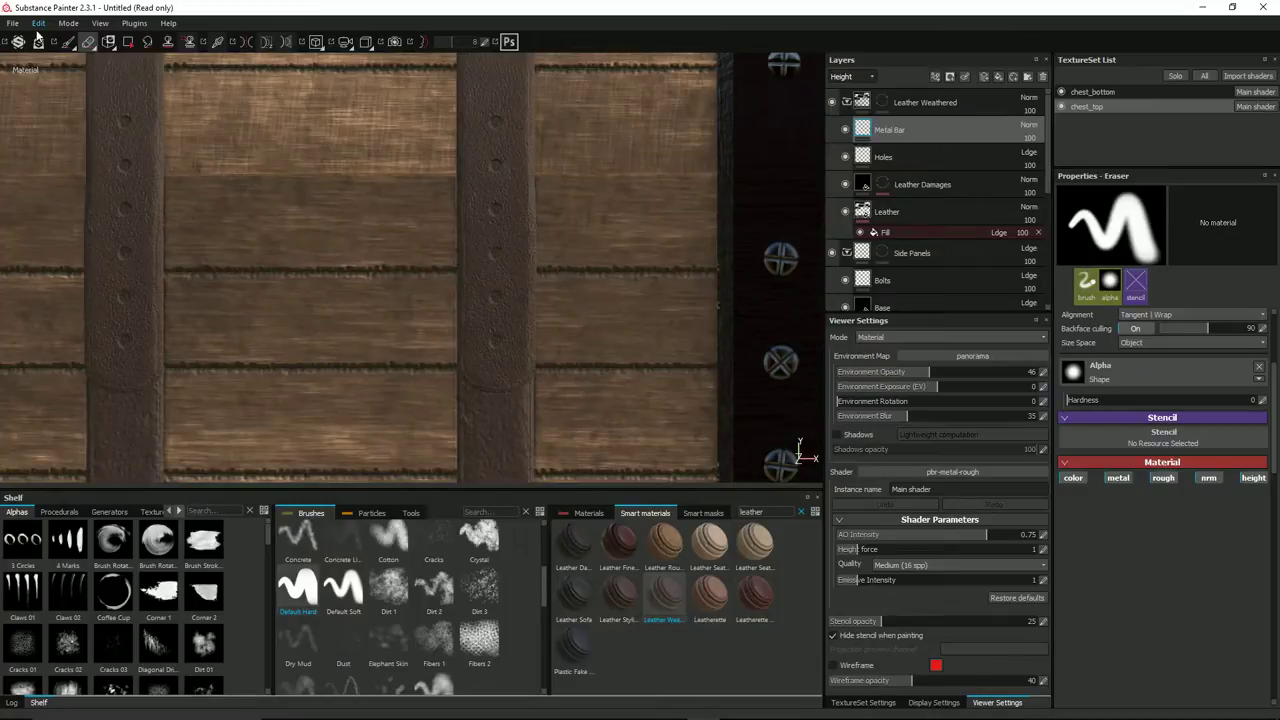
left_click(900, 157)
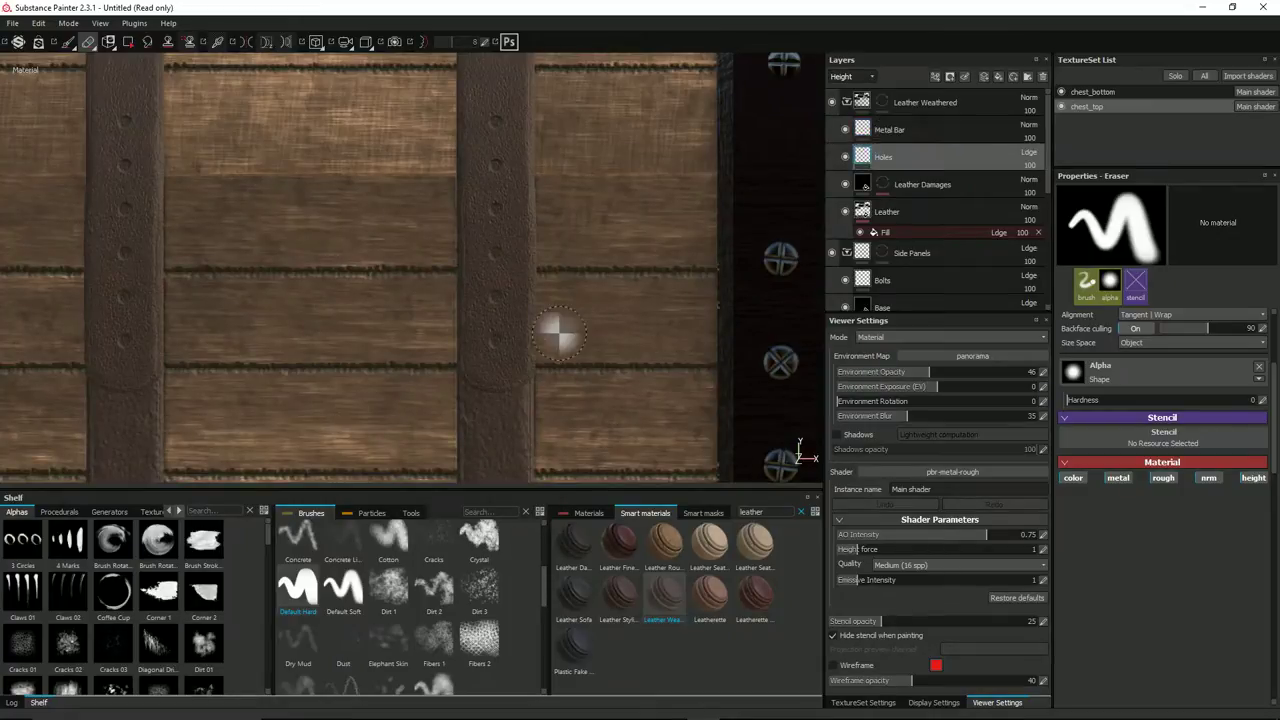
left_click_drag(501, 298, 502, 346)
left_click_drag(503, 297, 497, 301)
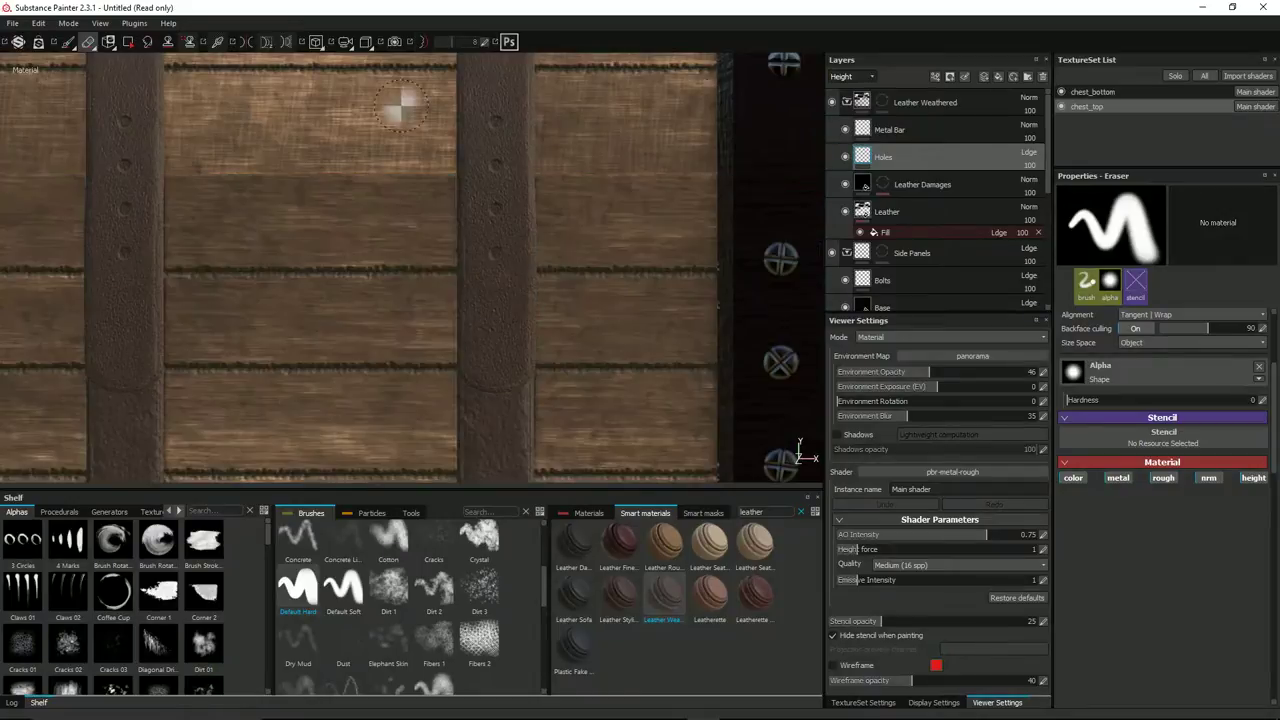
Stamp a vertical grey metal capsule below the remaining strap holes on the Holes layer.
left_click(68, 41)
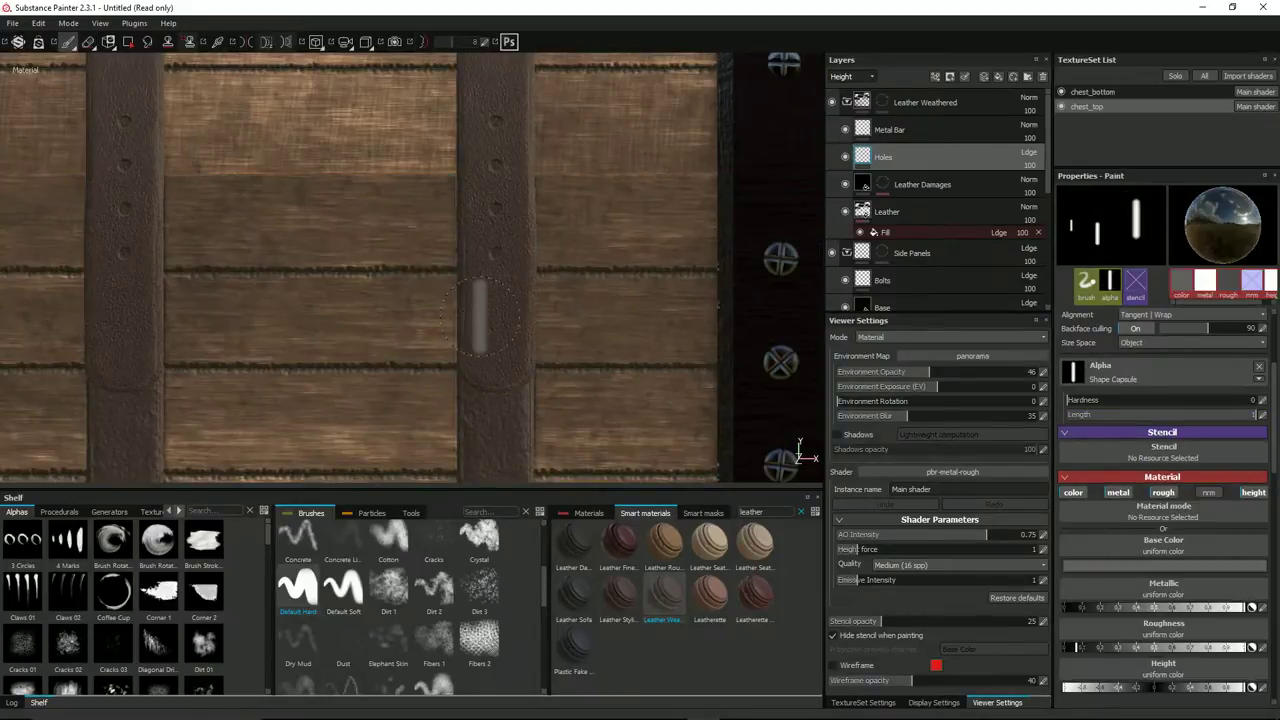
left_click(497, 312)
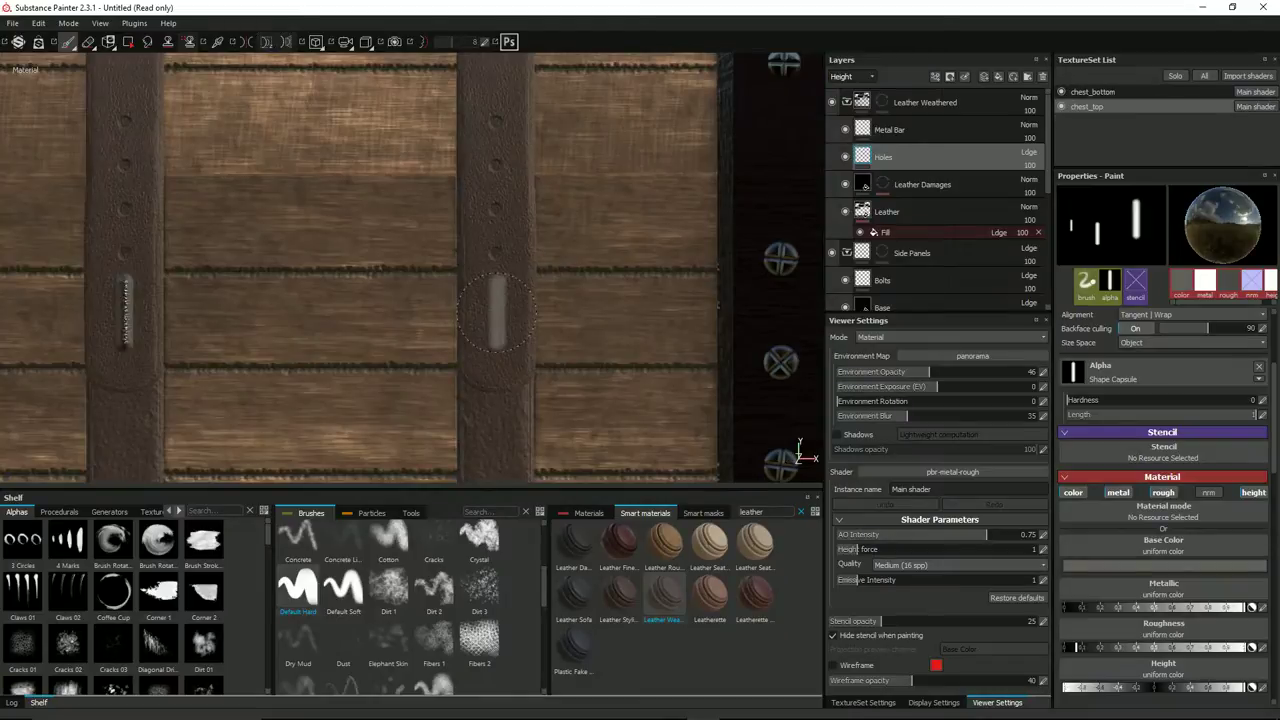
mouse_move(623, 271)
middle_mouse_down()
mouse_move(659, 264)
mouse_move(626, 296)
middle_mouse_up()
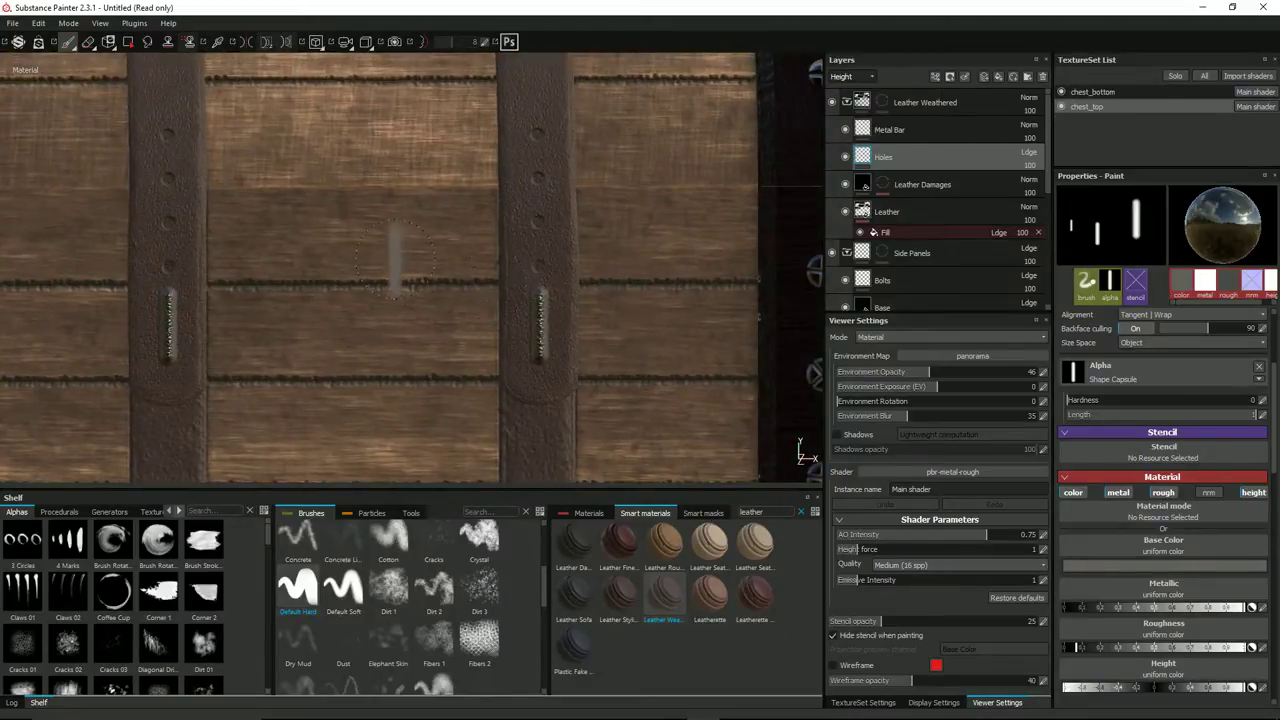
Switch the brush alpha to rectangle02, enlarge the brush to the strap's width, and stamp a buckle frame around the capsule.
left_click(1110, 380)
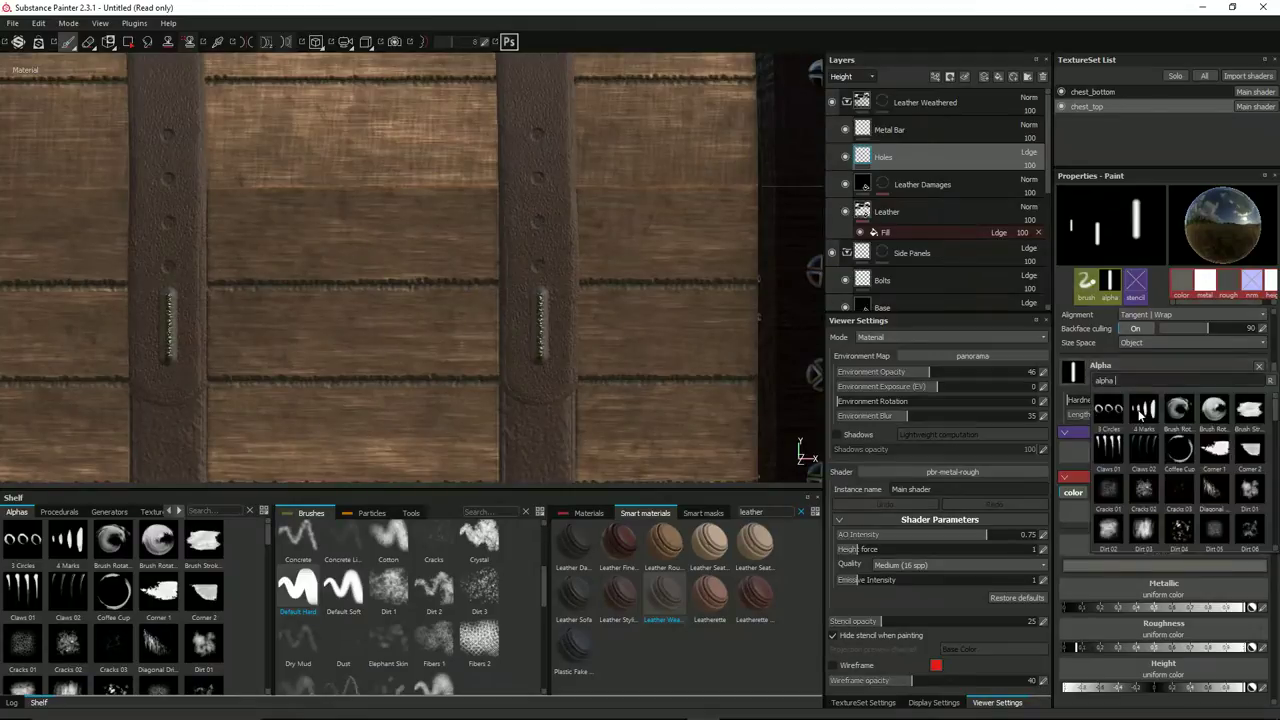
scroll(1205, 470, "down", 5)
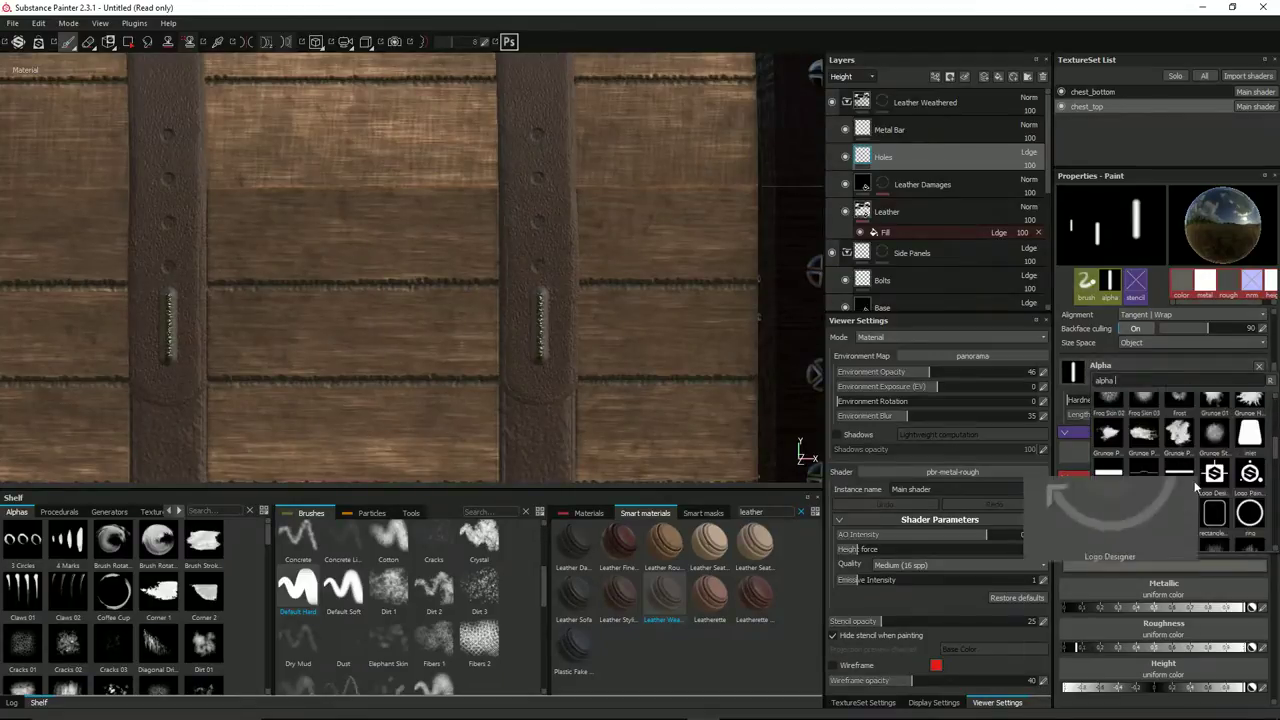
left_click(1180, 516)
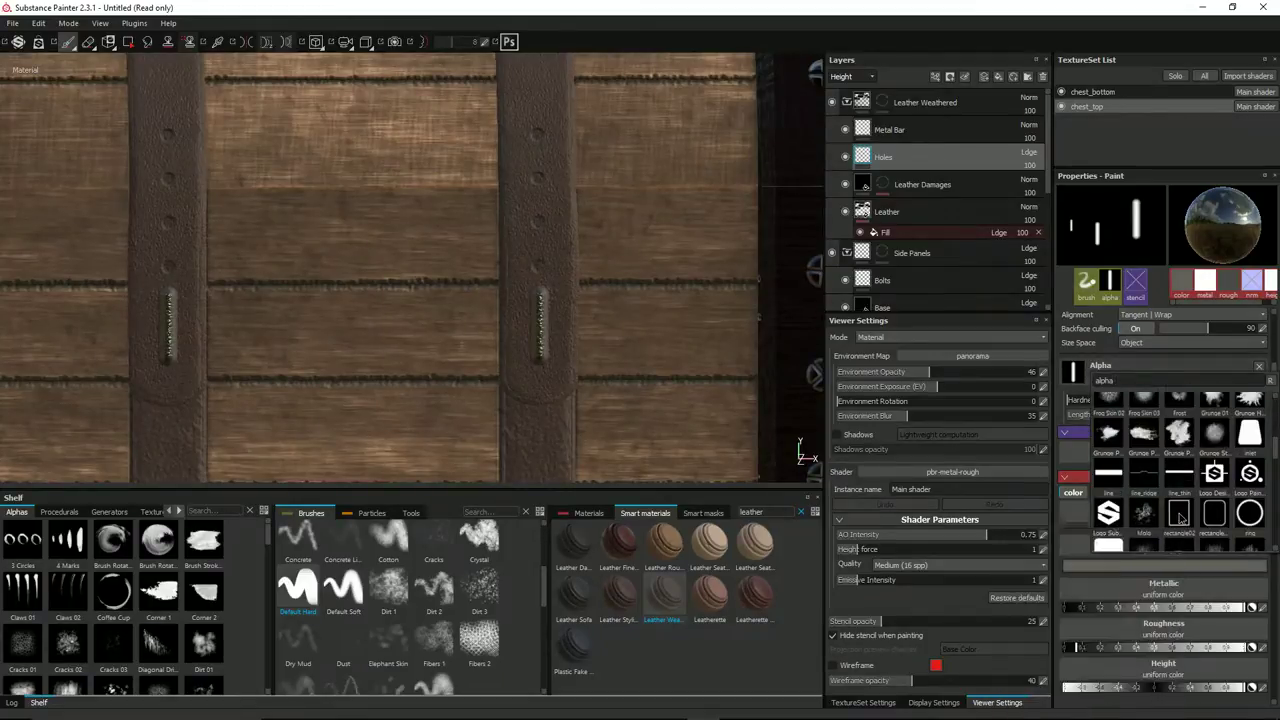
key("bracketright")
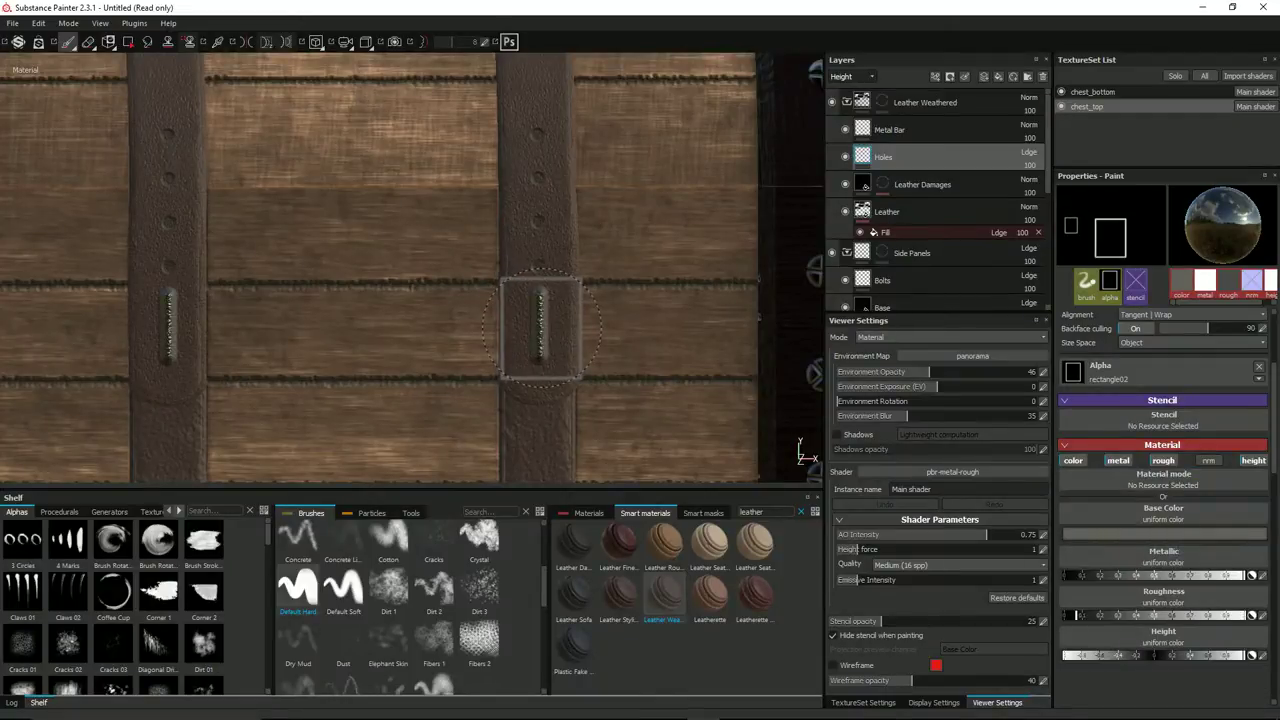
left_click_drag(674, 398, 611, 403, "alt")
scroll(600, 393, "down", 3)
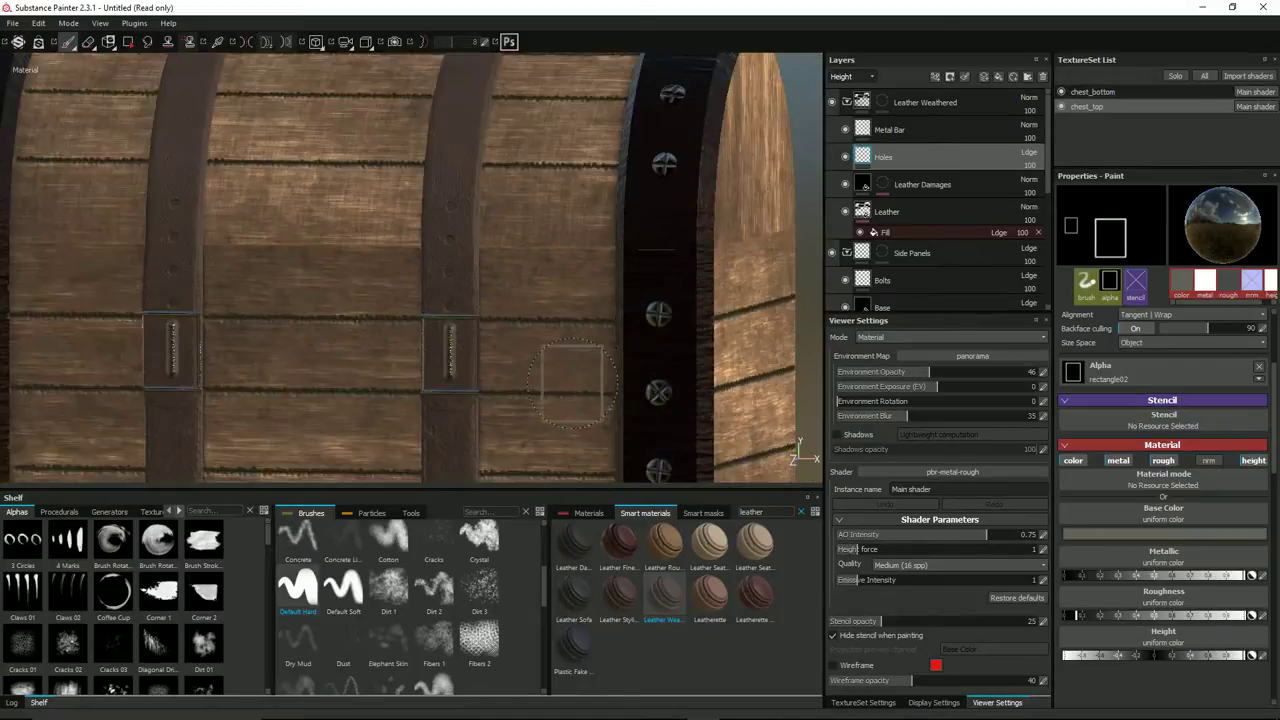
Try to erase the lower edge of the buckle frame on the Holes layer with a soft eraser.
scroll(519, 421, "up", 1)
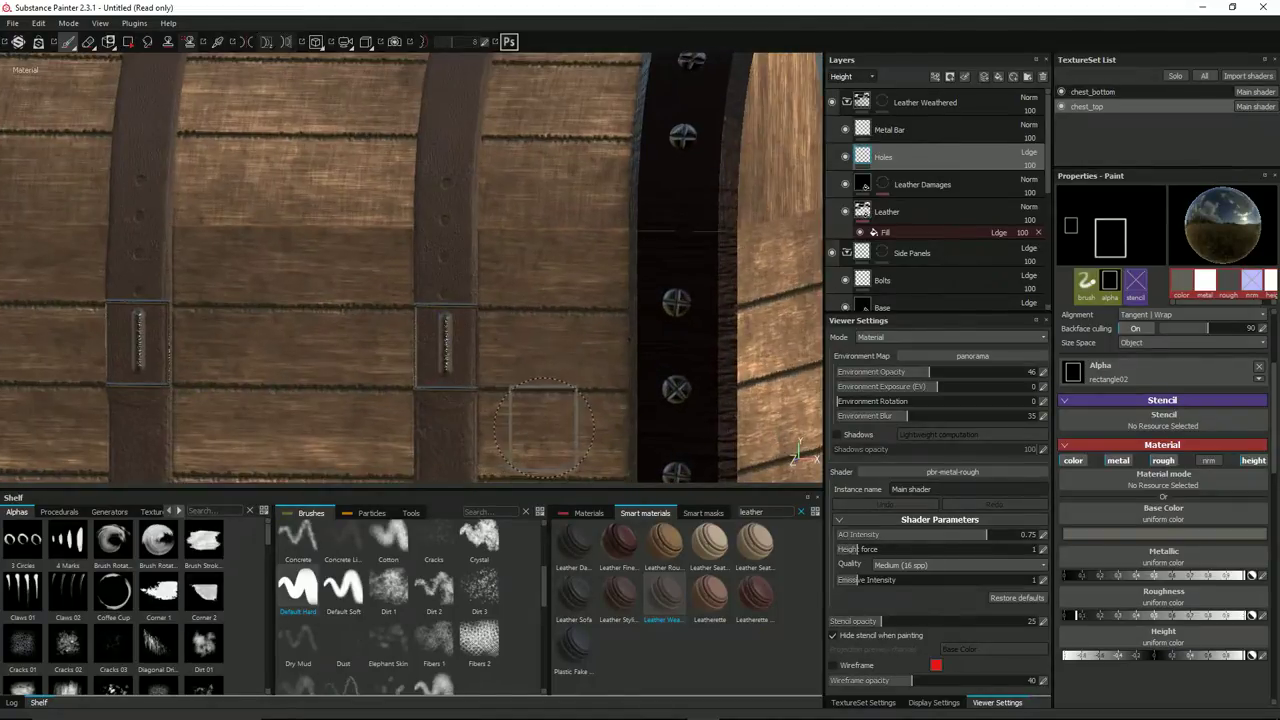
scroll(512, 415, "up", 2)
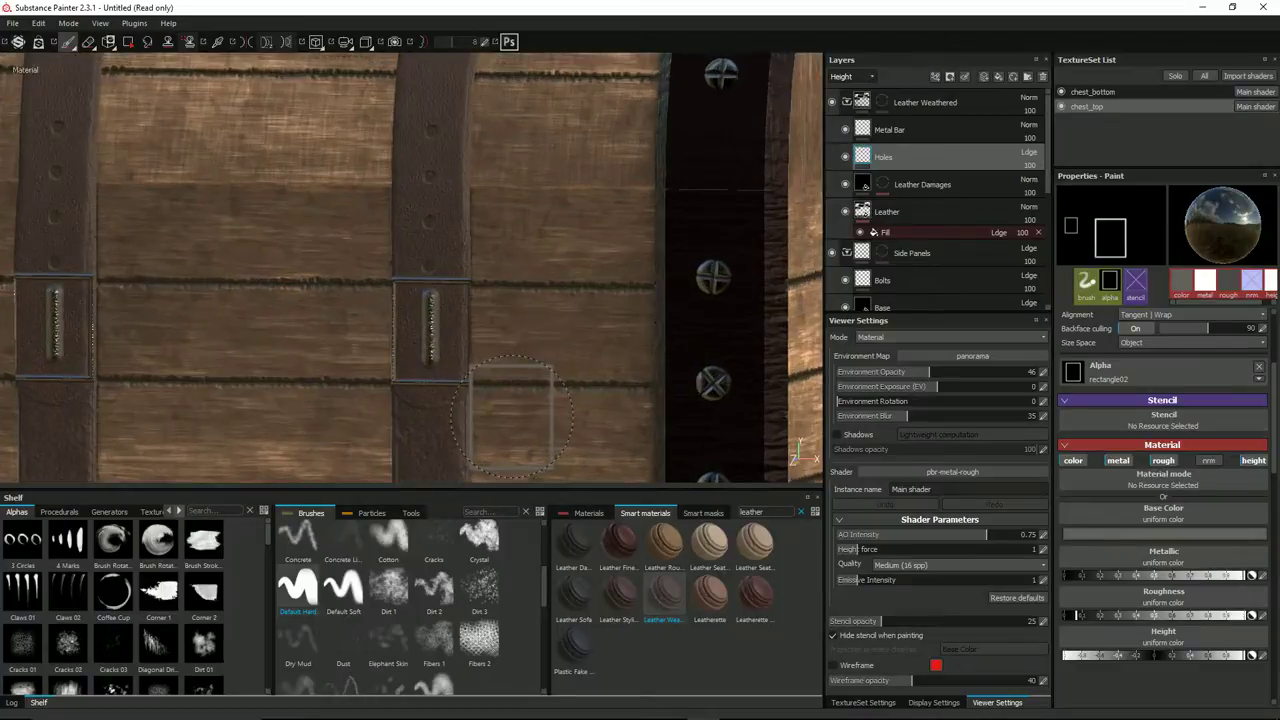
scroll(509, 412, "up", 1)
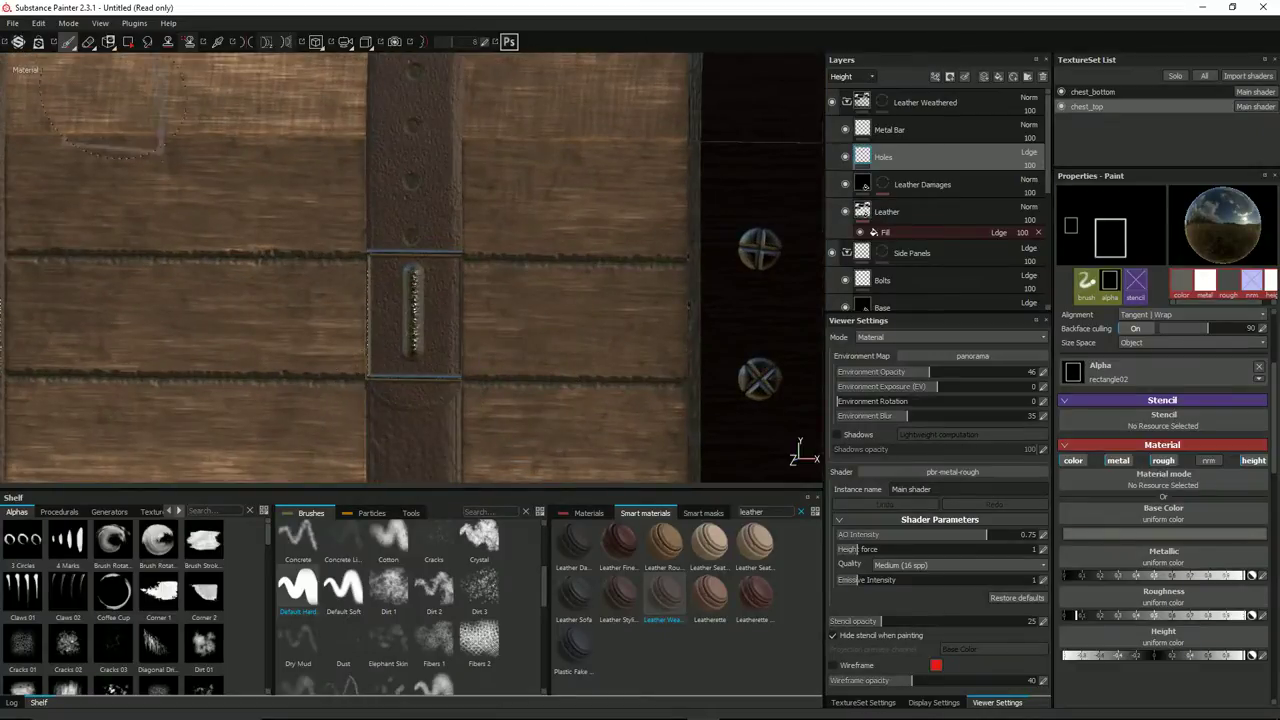
left_click(88, 42)
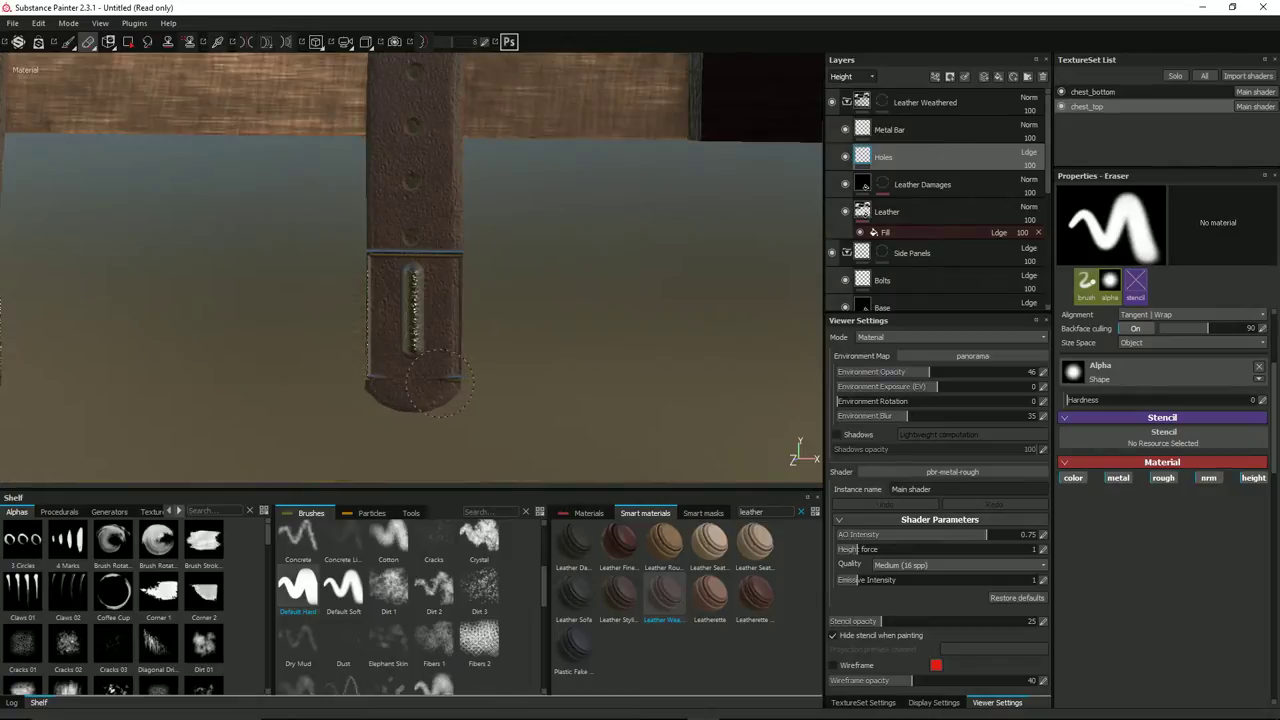
key("alt+q")
scroll(530, 365, "down", 3)
scroll(530, 388, "up", 4)
right_click_drag(474, 386, 424, 356, "ctrl")
key("alt+q")
key("alt+q")
left_click_drag(322, 348, 312, 370)
scroll(484, 310, "down", 1)
left_click_drag(533, 323, 589, 346, "alt")
scroll(591, 350, "down", 3)
middle_click_drag(570, 330, 521, 277, "alt")
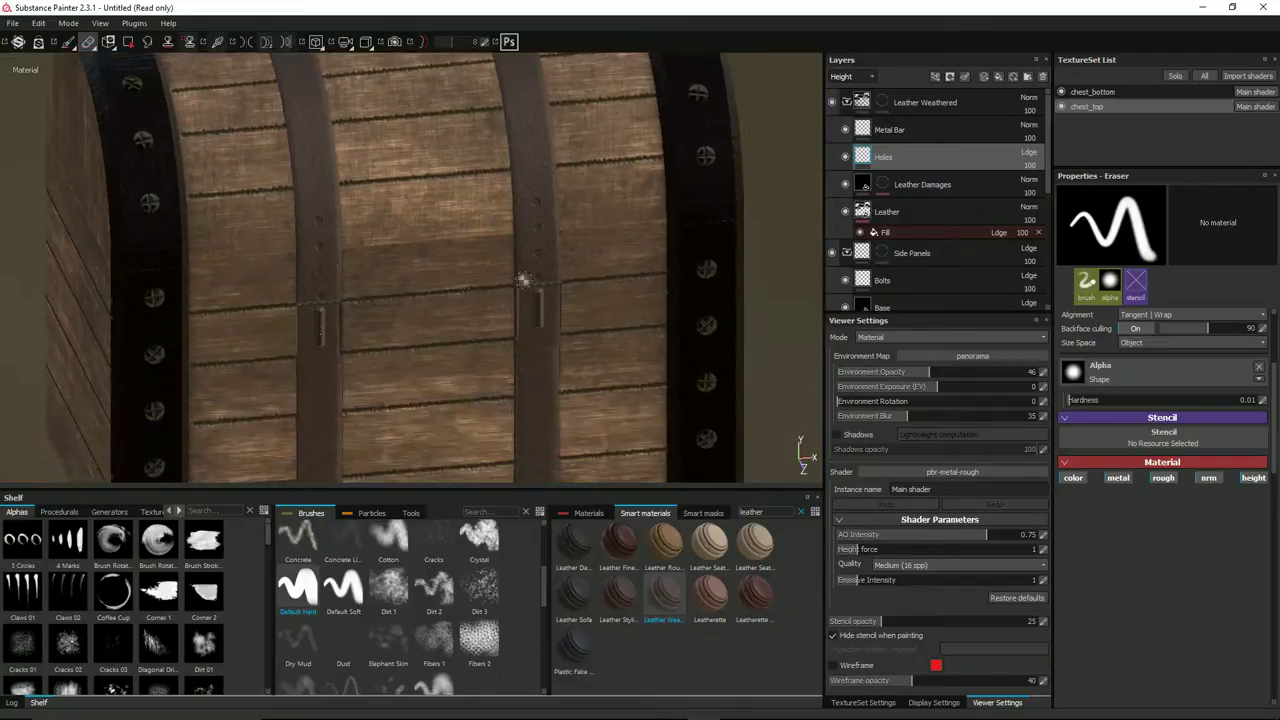
Undo the erasing and the buckle frame stamp on the Holes layer, keeping the grey metal capsules.
scroll(520, 276, "up", 2)
left_click_drag(549, 277, 191, 351, "alt")
scroll(185, 345, "up", 2)
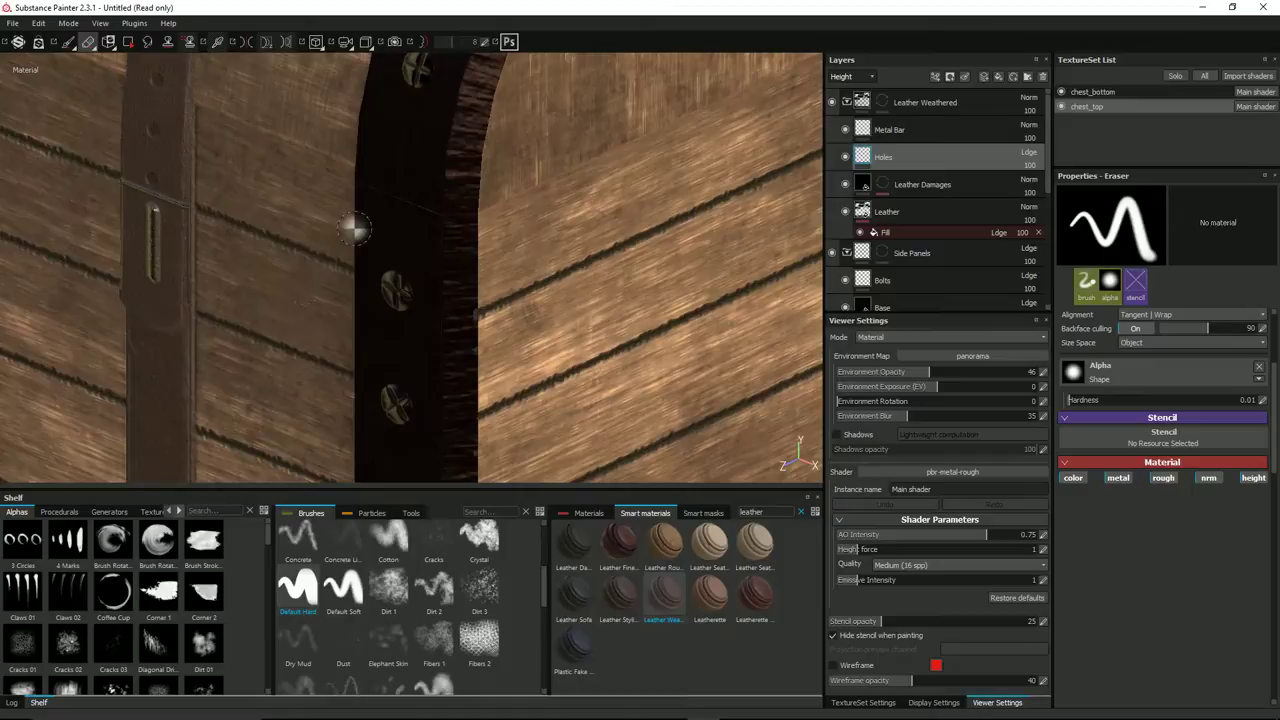
key("ctrl")
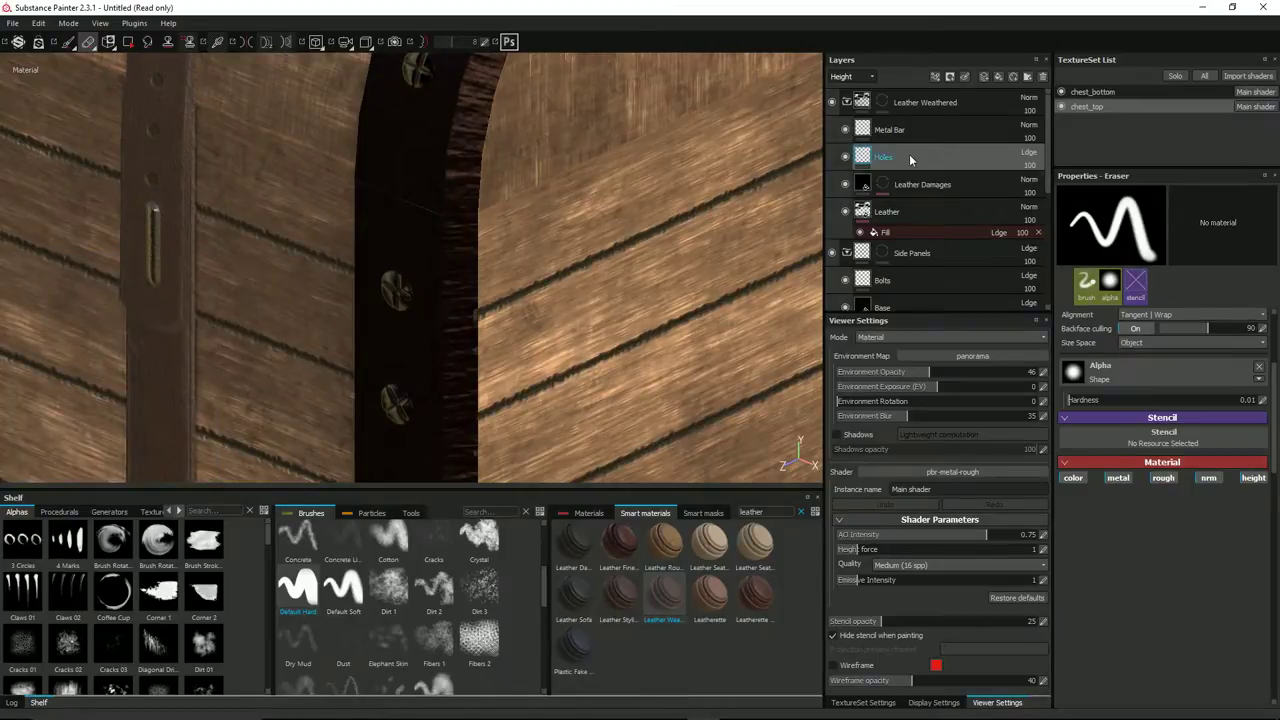
Select the Metal Bar layer and switch from the eraser back to the paint brush.
left_click(900, 130)
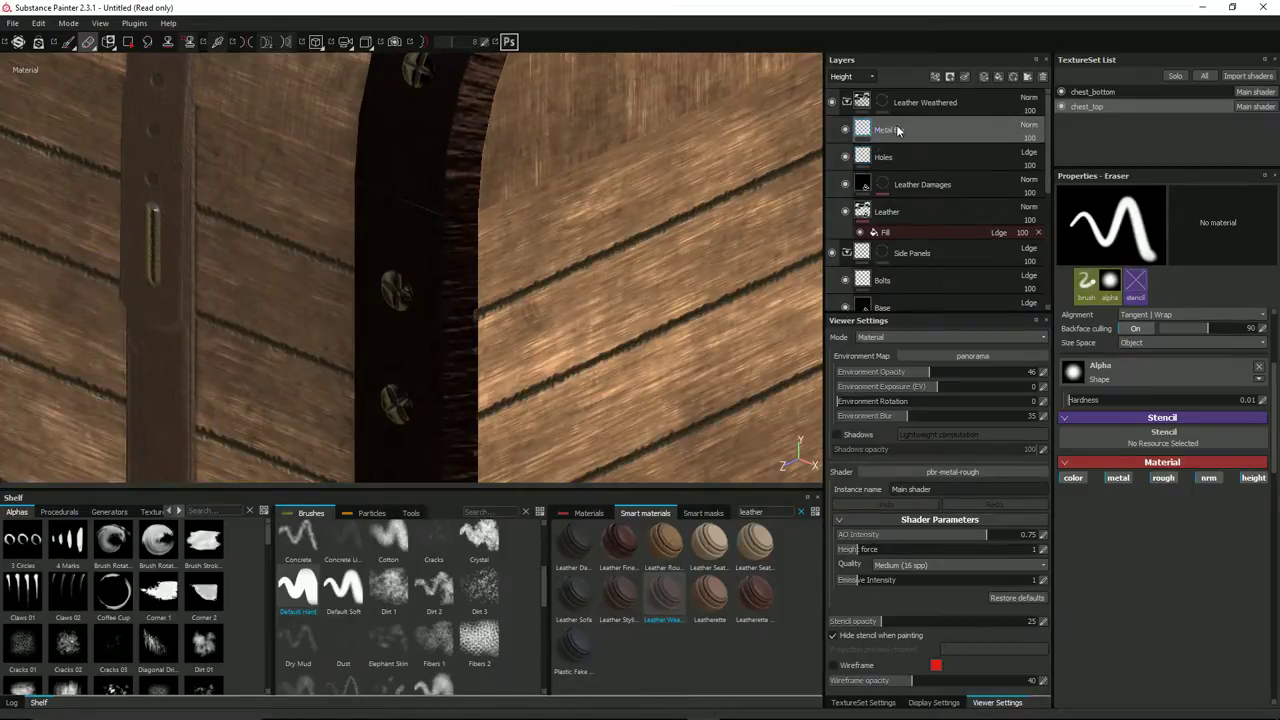
left_click(1109, 373)
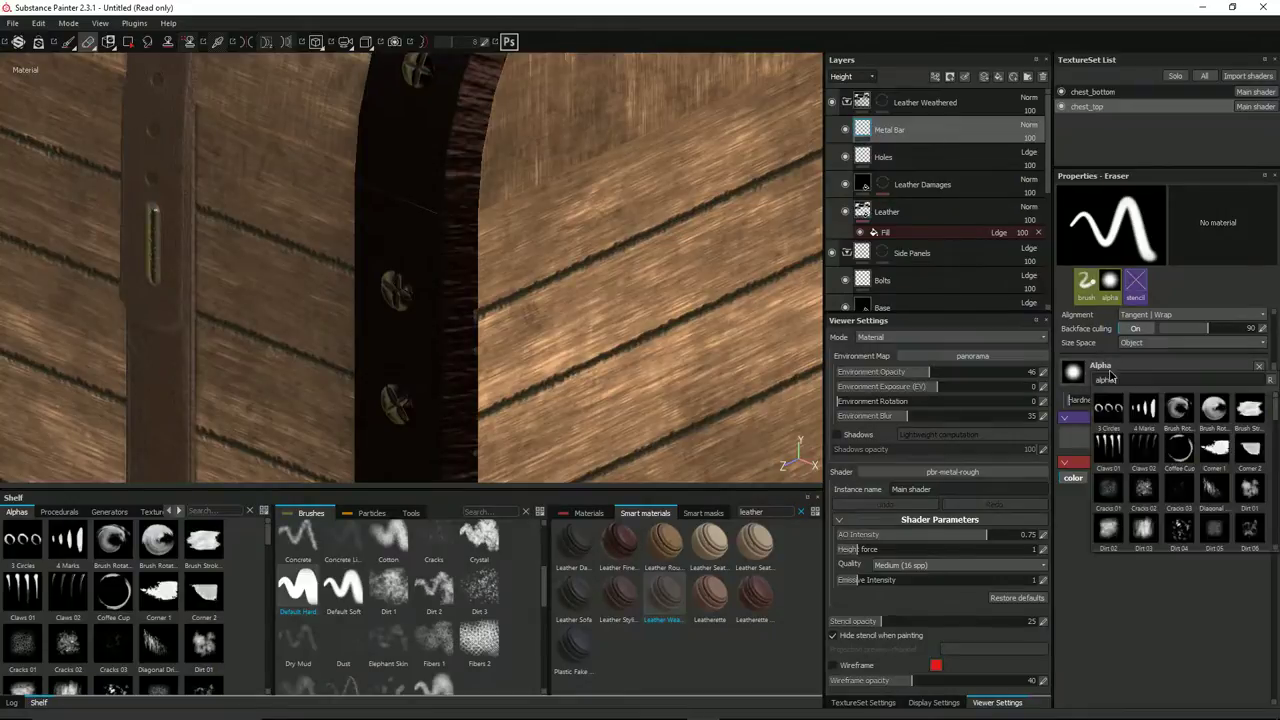
double_click(888, 131)
key("p")
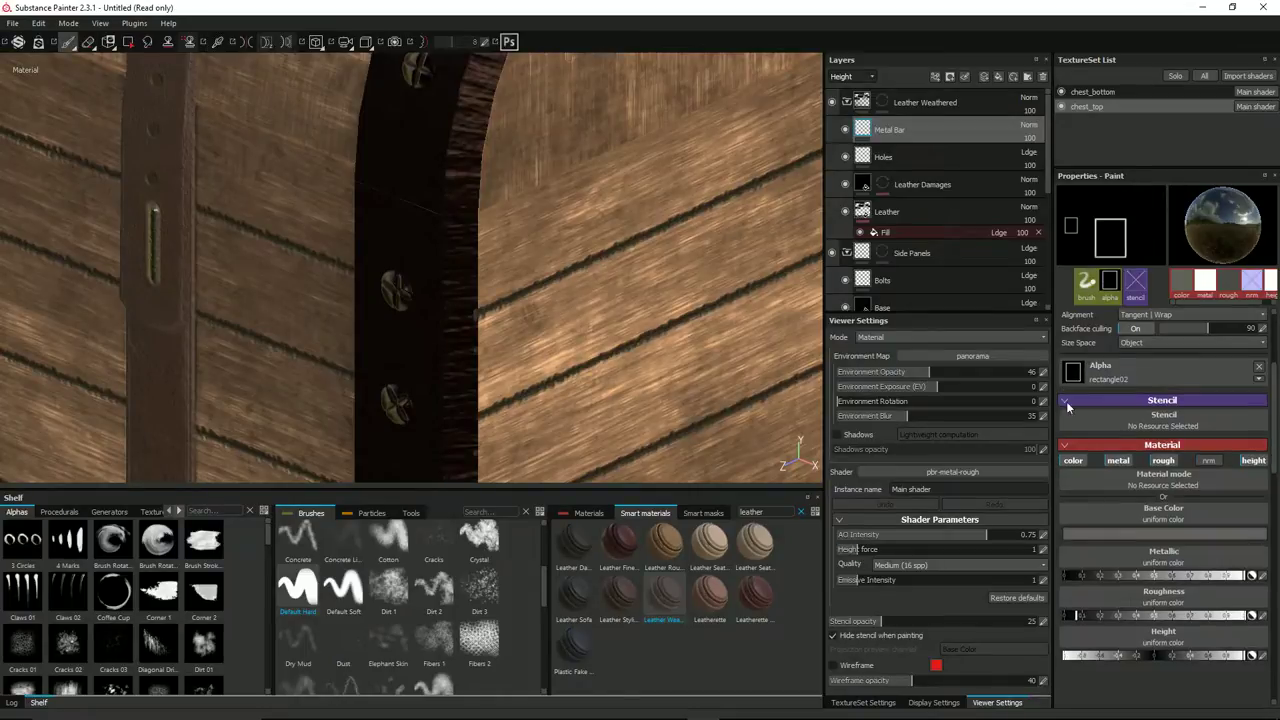
Try the Shape Border Square brush alpha with a border width of 0.27, fitting its size around the strap's capsule.
left_click(1072, 373)
scroll(1183, 486, "down", 3)
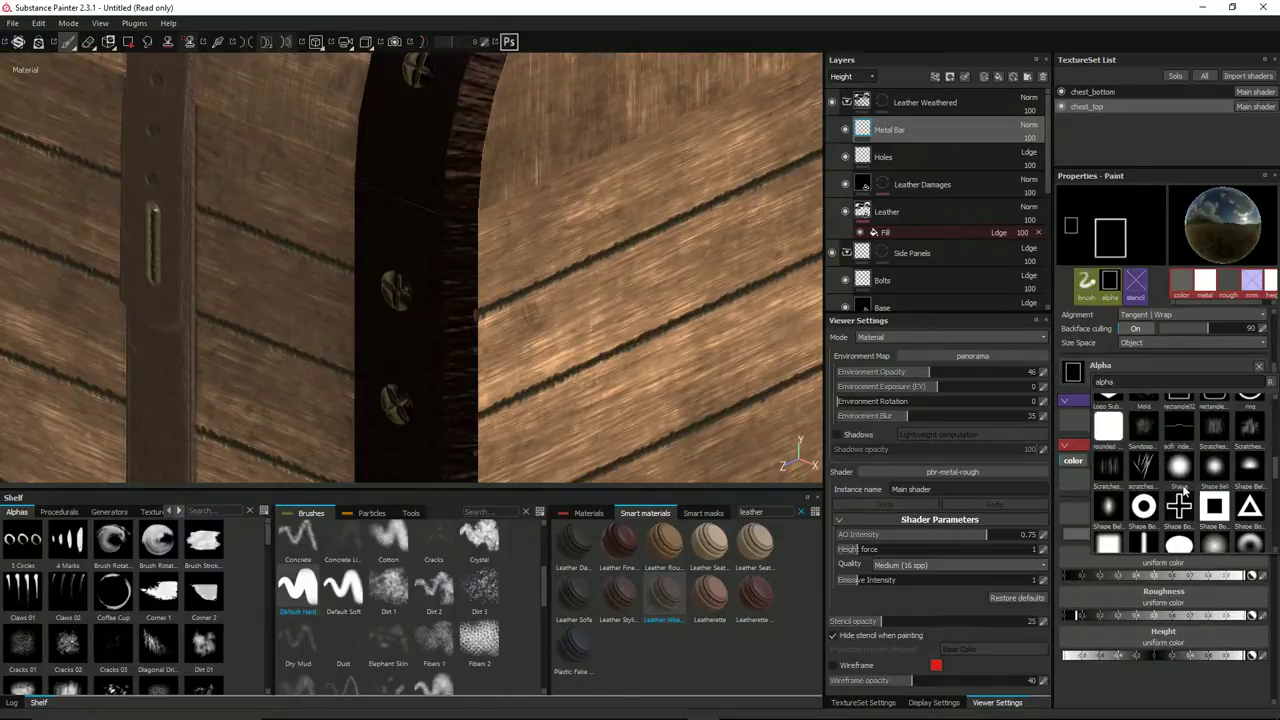
scroll(1187, 472, "up", 2)
left_click(1218, 510)
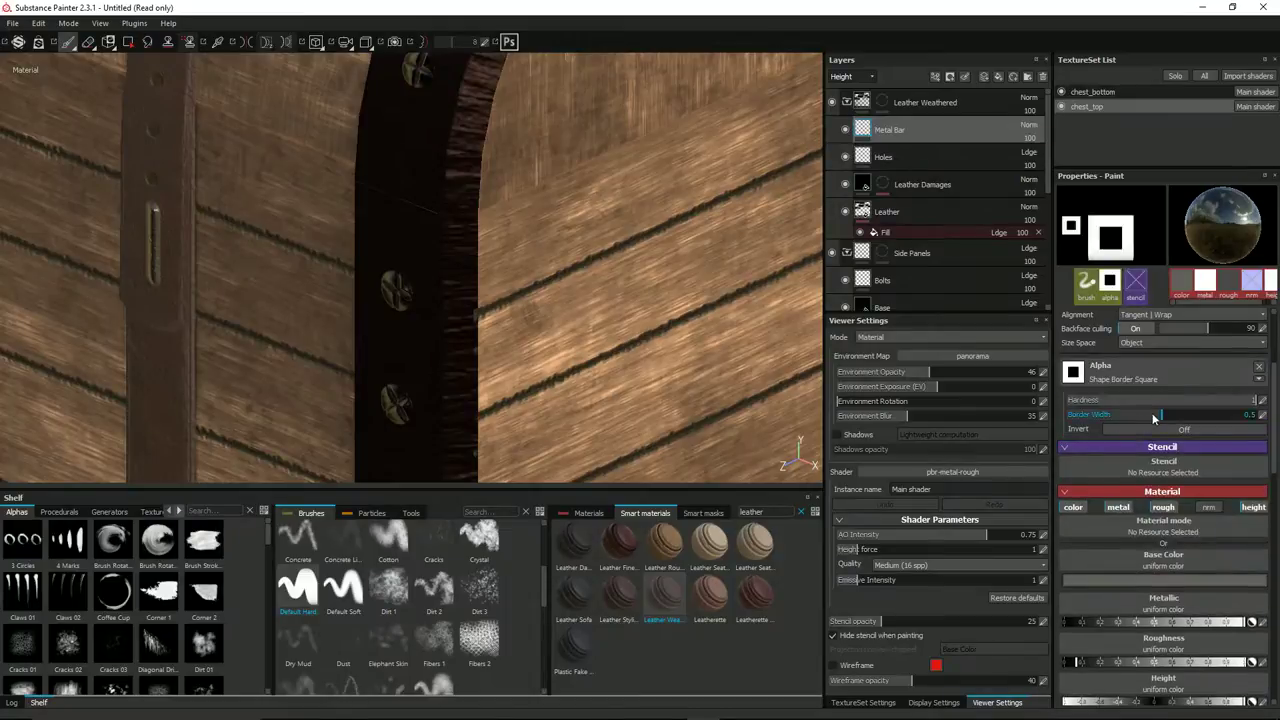
left_click_drag(1131, 416, 1121, 416)
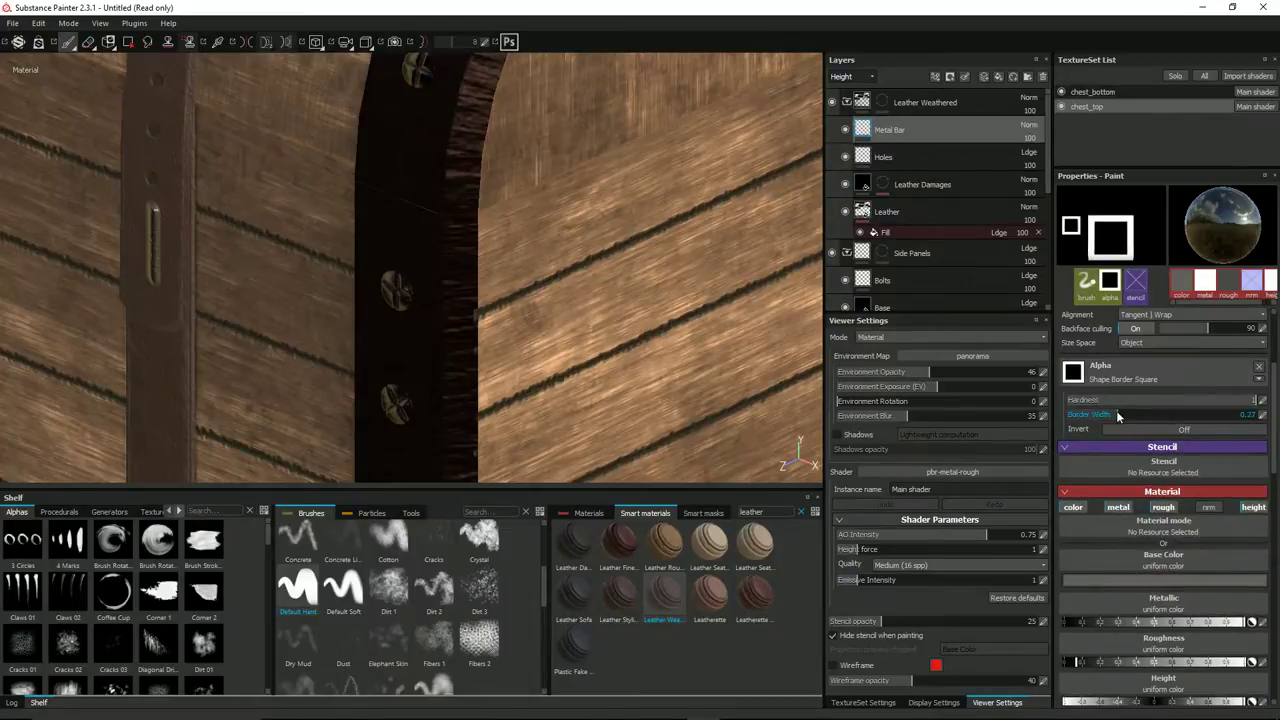
mouse_move(466, 356)
left_mouse_down("alt+shift")
mouse_move(566, 314)
mouse_move(569, 326)
left_mouse_up("alt+shift")
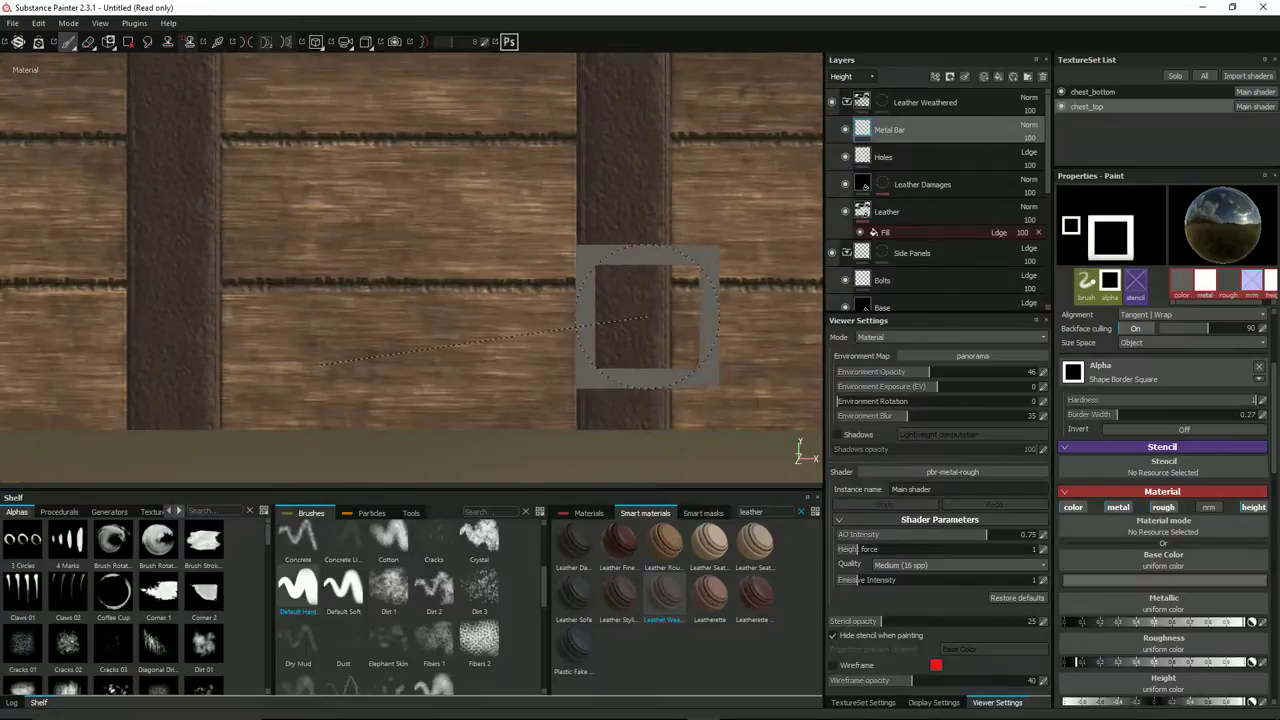
mouse_move(729, 189)
middle_mouse_down("alt")
mouse_move(628, 385)
mouse_move(614, 465)
middle_mouse_up("alt")
mouse_move(531, 206)
right_mouse_down("ctrl")
mouse_move(482, 206)
mouse_move(555, 206)
right_mouse_up("ctrl")
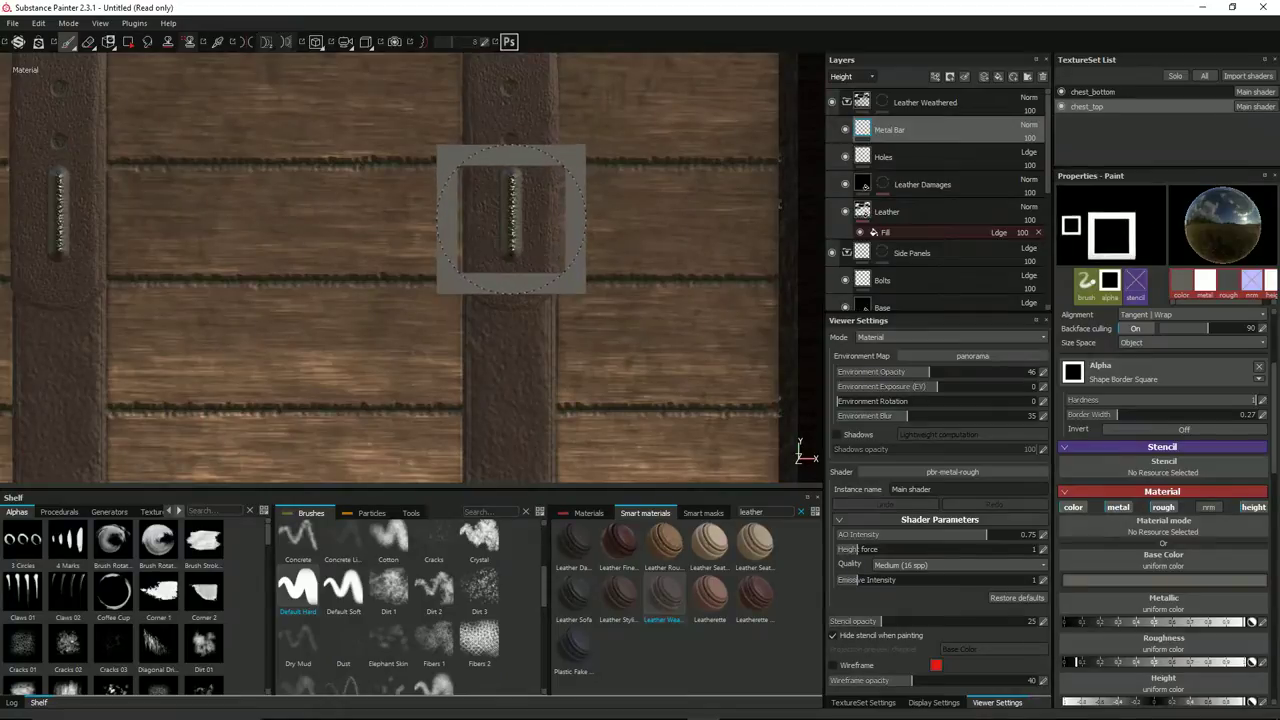
key("bracketleft")
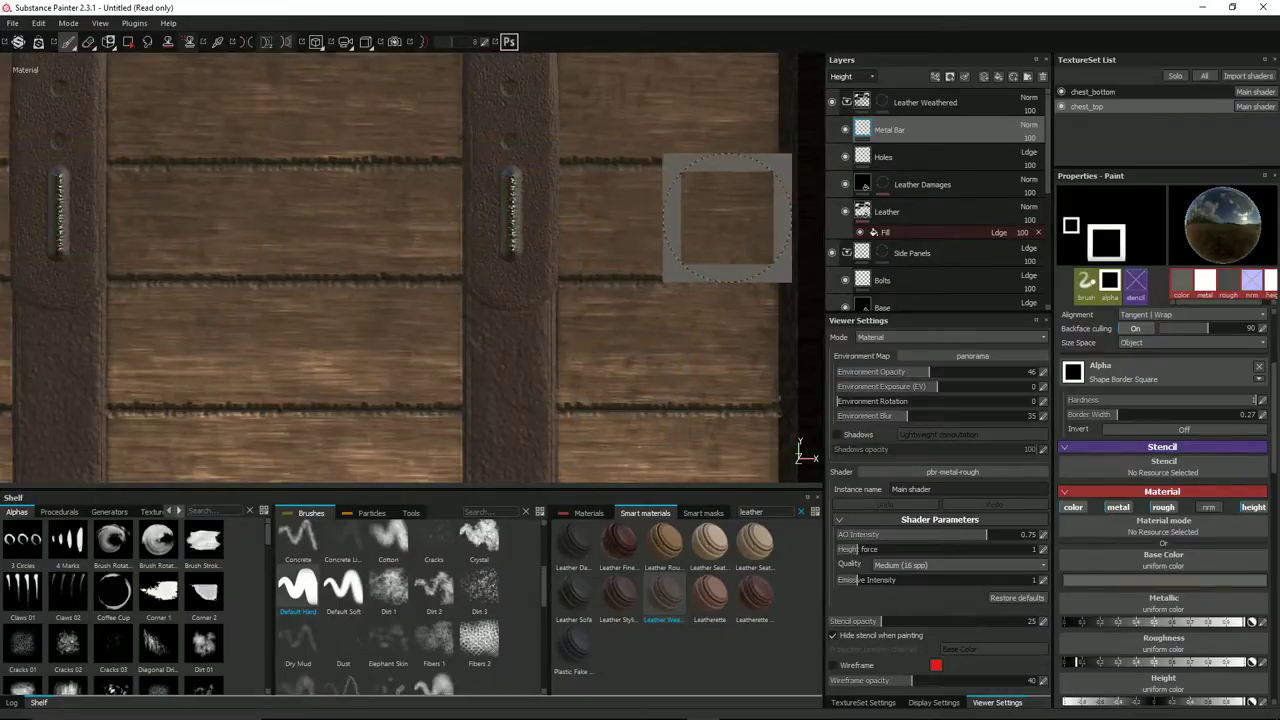
Try the BnW Spots 2 texture as the brush's height and remove it, and raise the roughness to just under 0.4.
scroll(1176, 612, "down", 1)
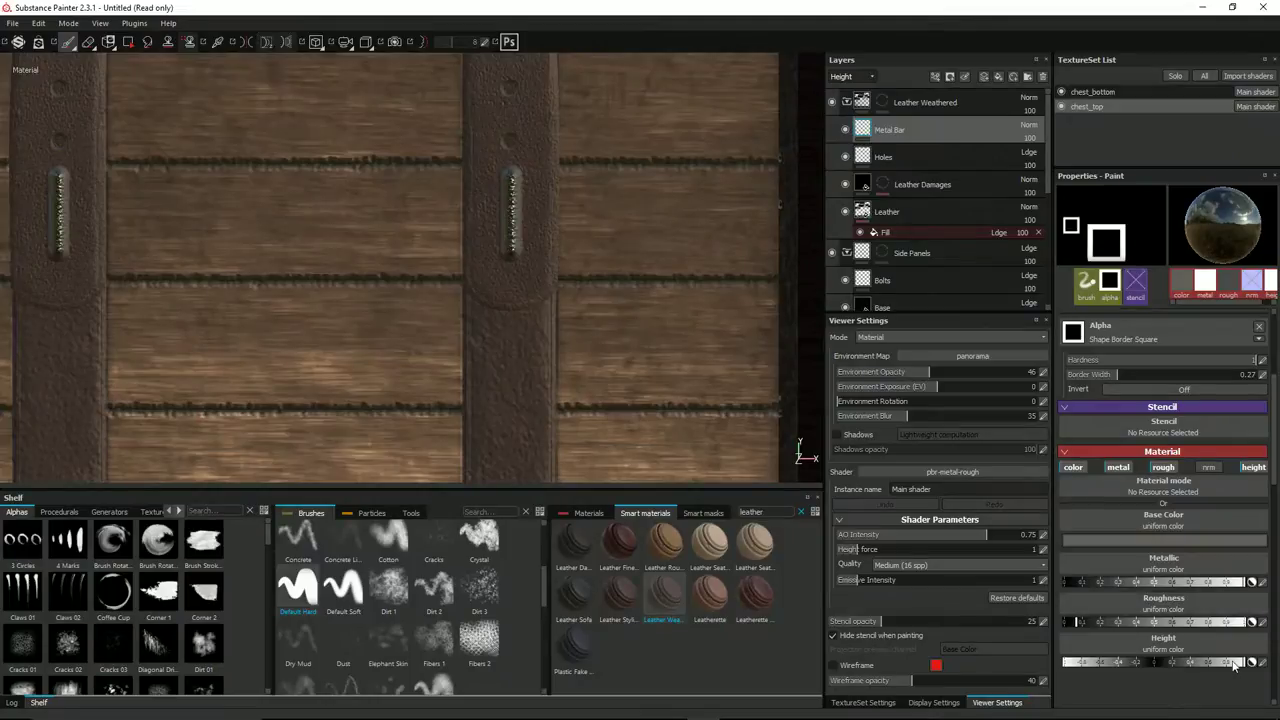
left_click(1186, 648)
left_click(1219, 555)
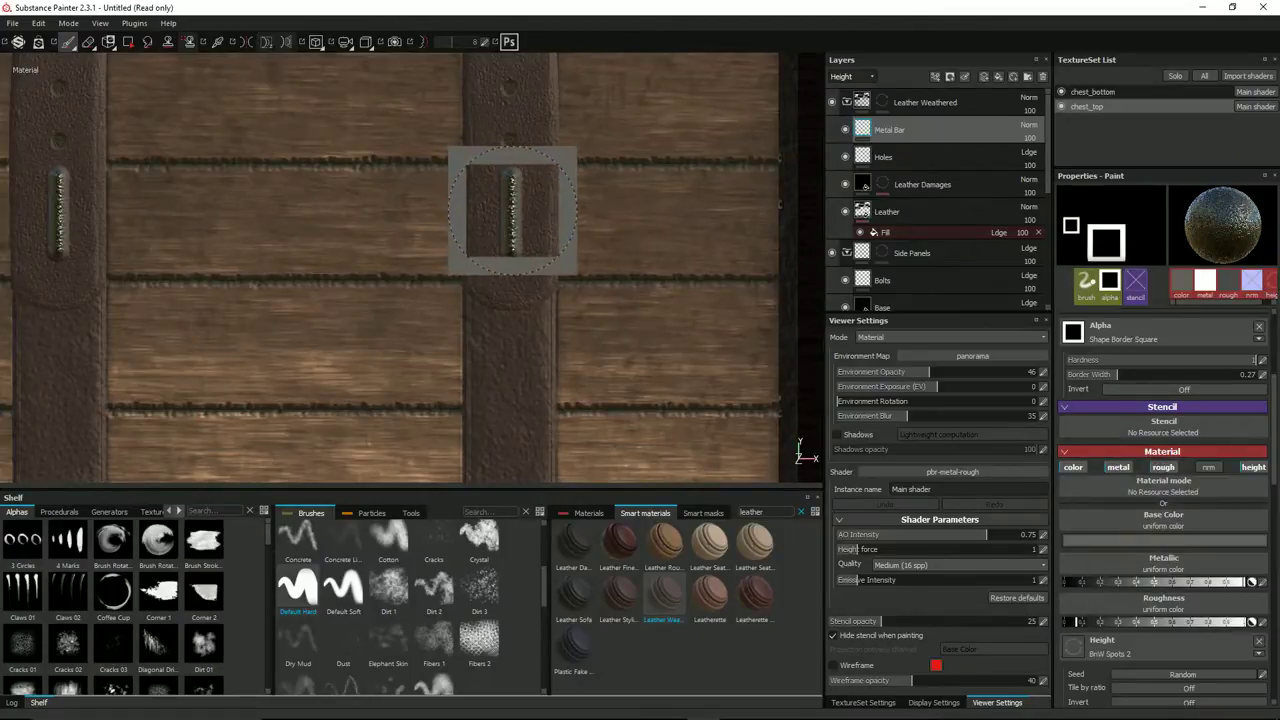
key("ctrl")
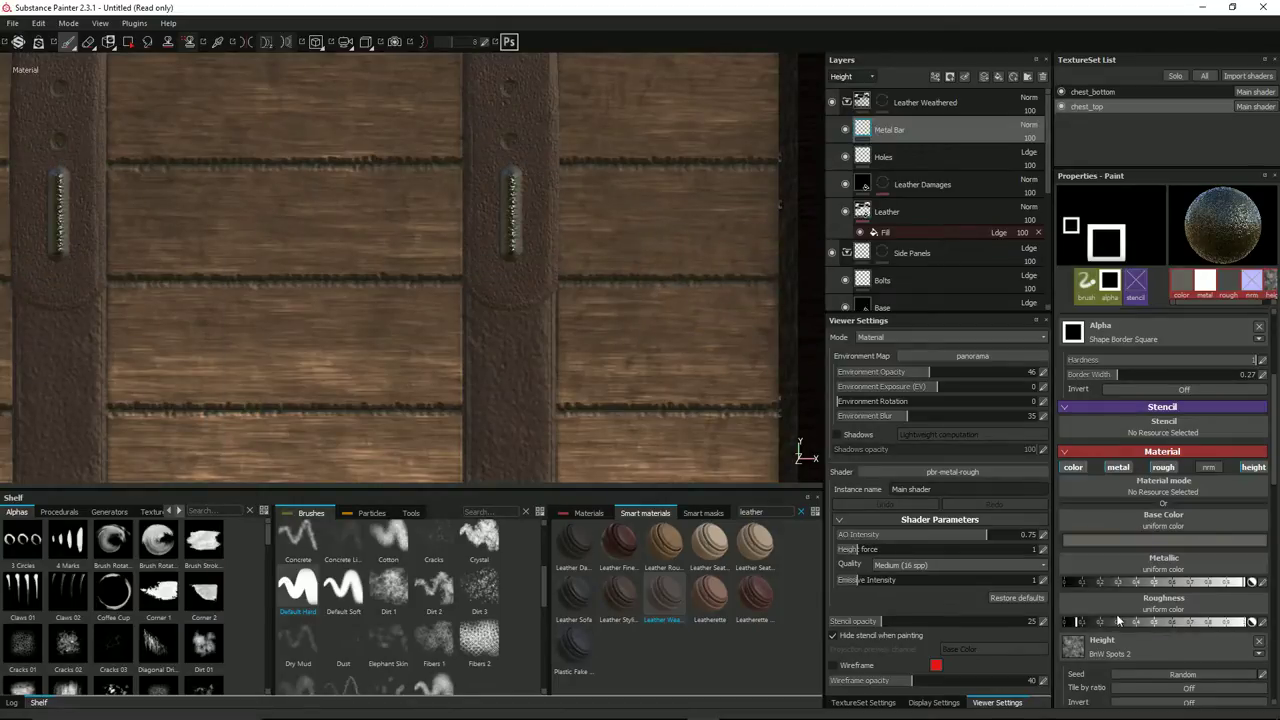
left_click_drag(1096, 627, 1131, 630)
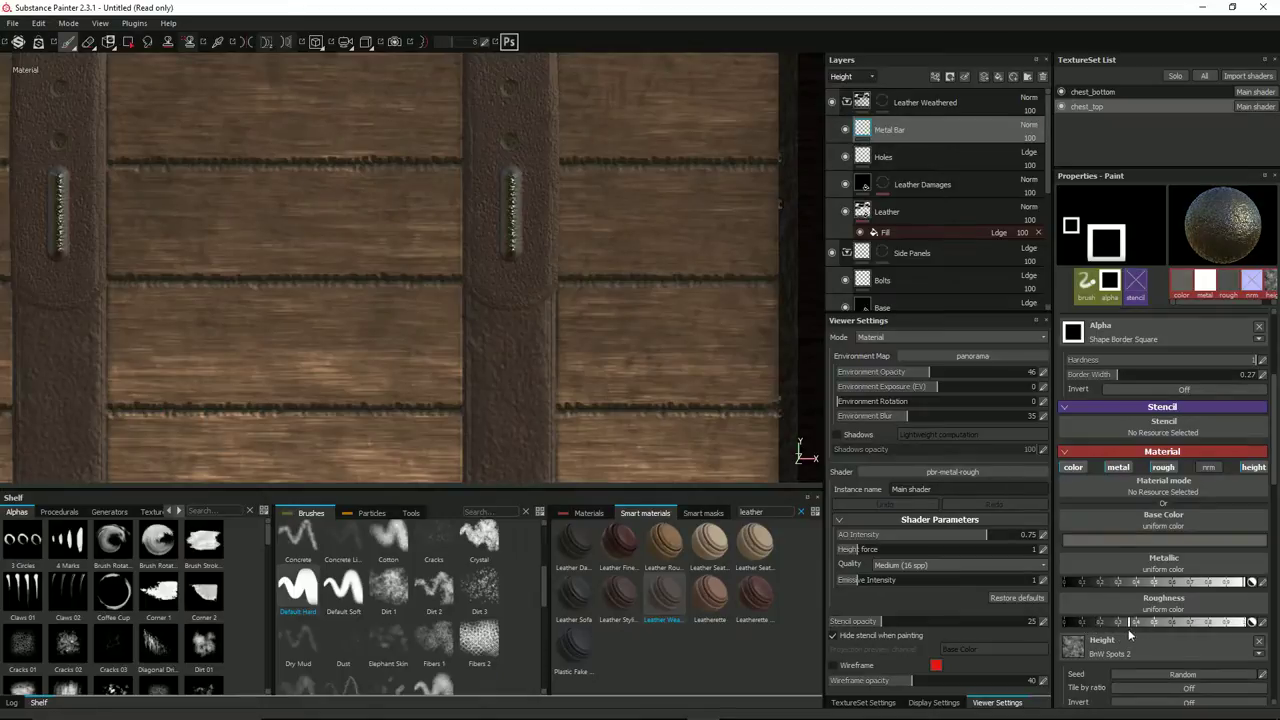
left_click(1259, 641)
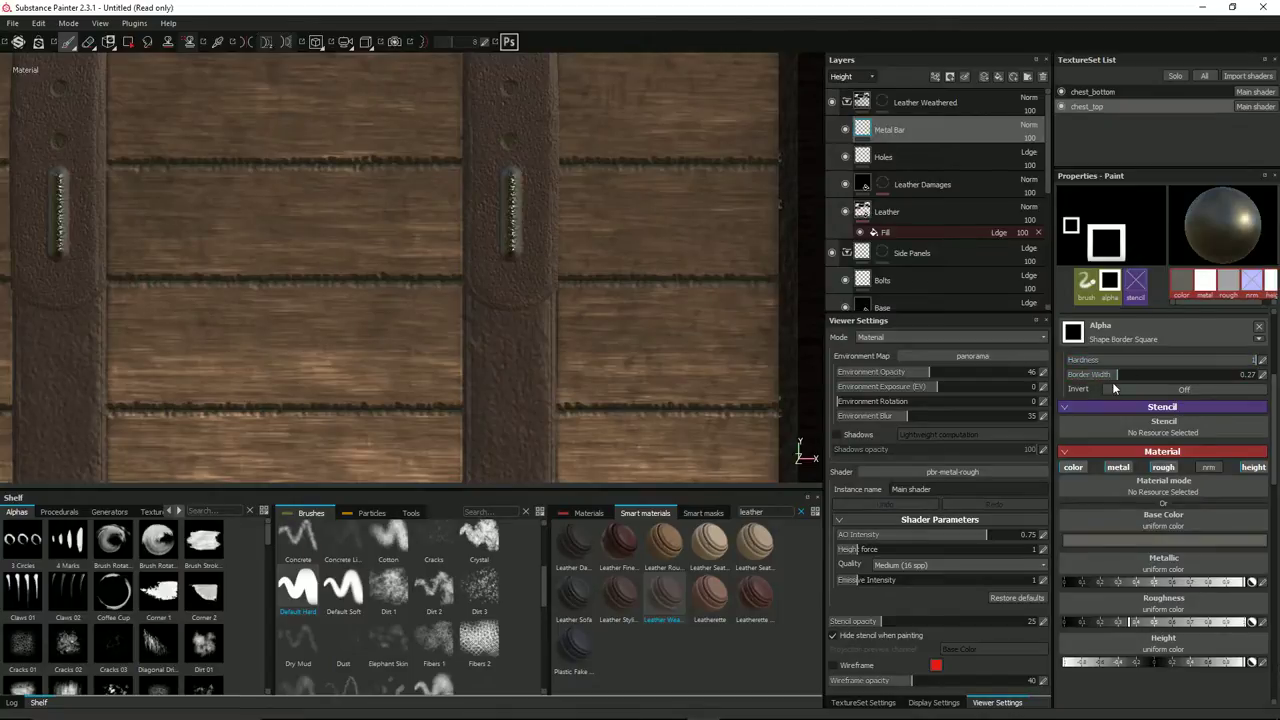
Switch the brush alpha to rectangle02 and stamp a metal buckle frame around the capsule on the Metal Bar layer.
left_click_drag(1124, 376, 1105, 376)
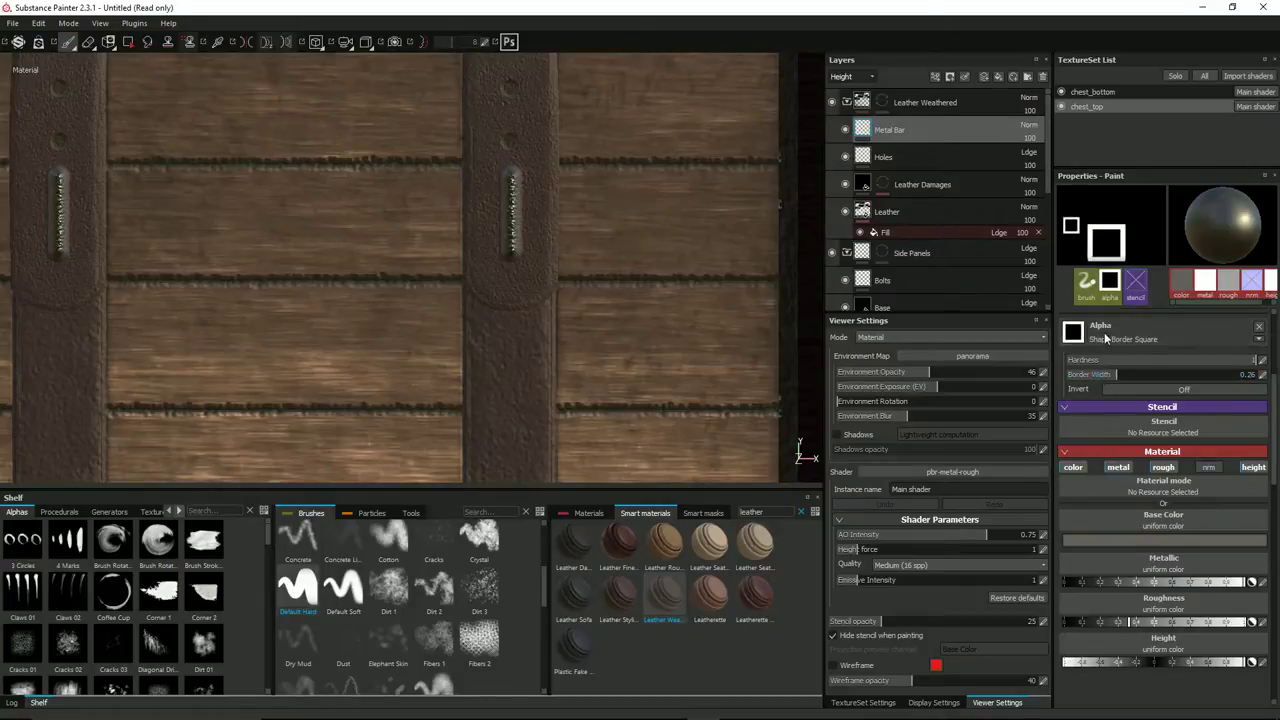
left_click(1104, 336)
scroll(1156, 420, "down", 6)
scroll(1156, 430, "down", 3)
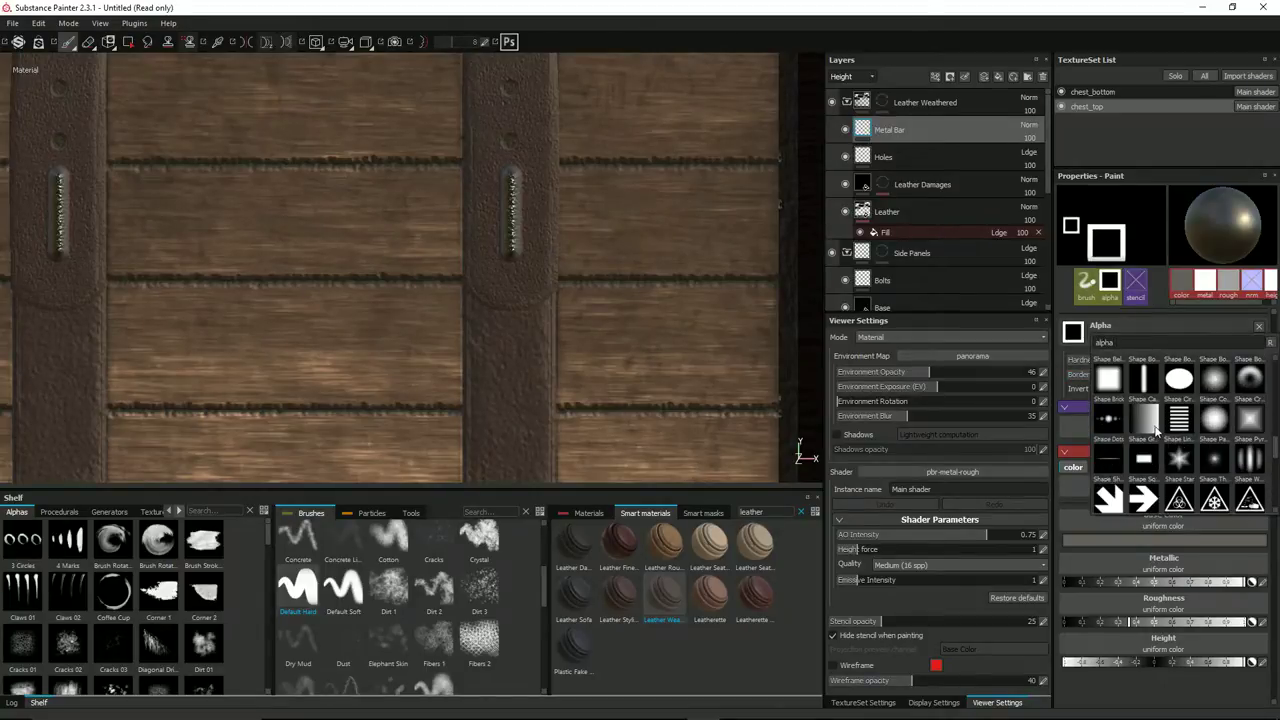
scroll(1156, 428, "up", 4)
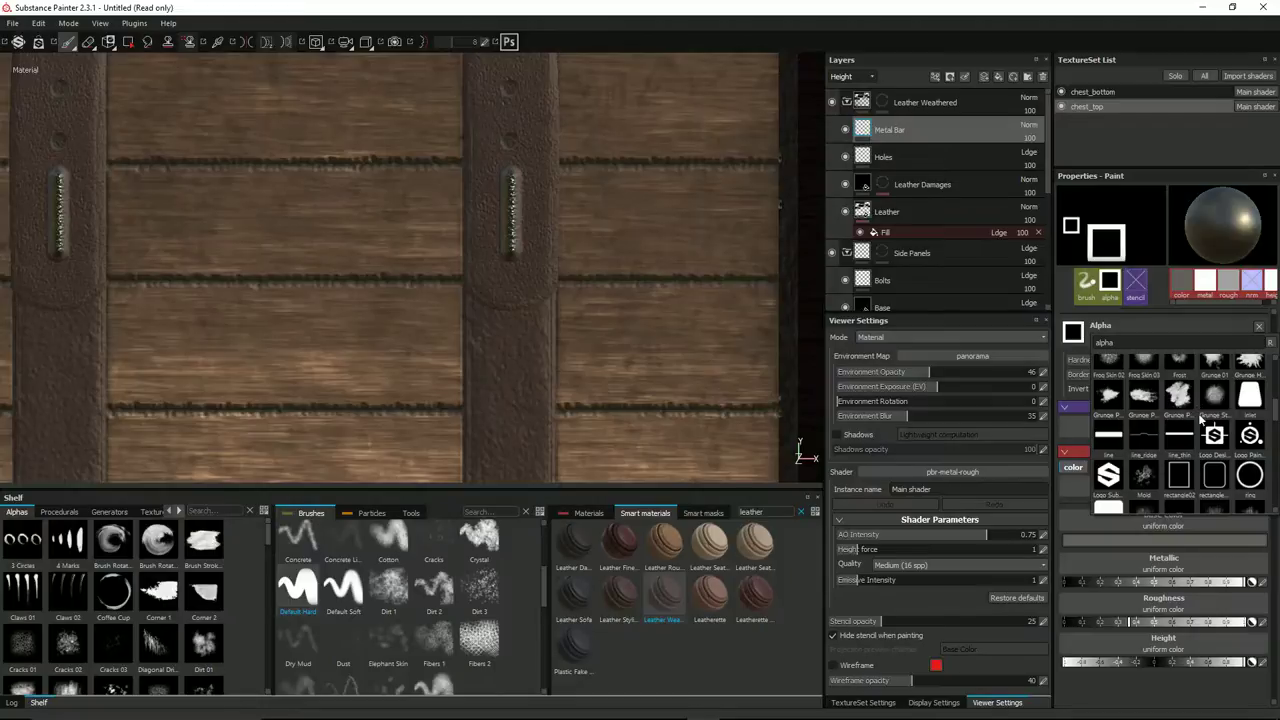
left_click(1178, 478)
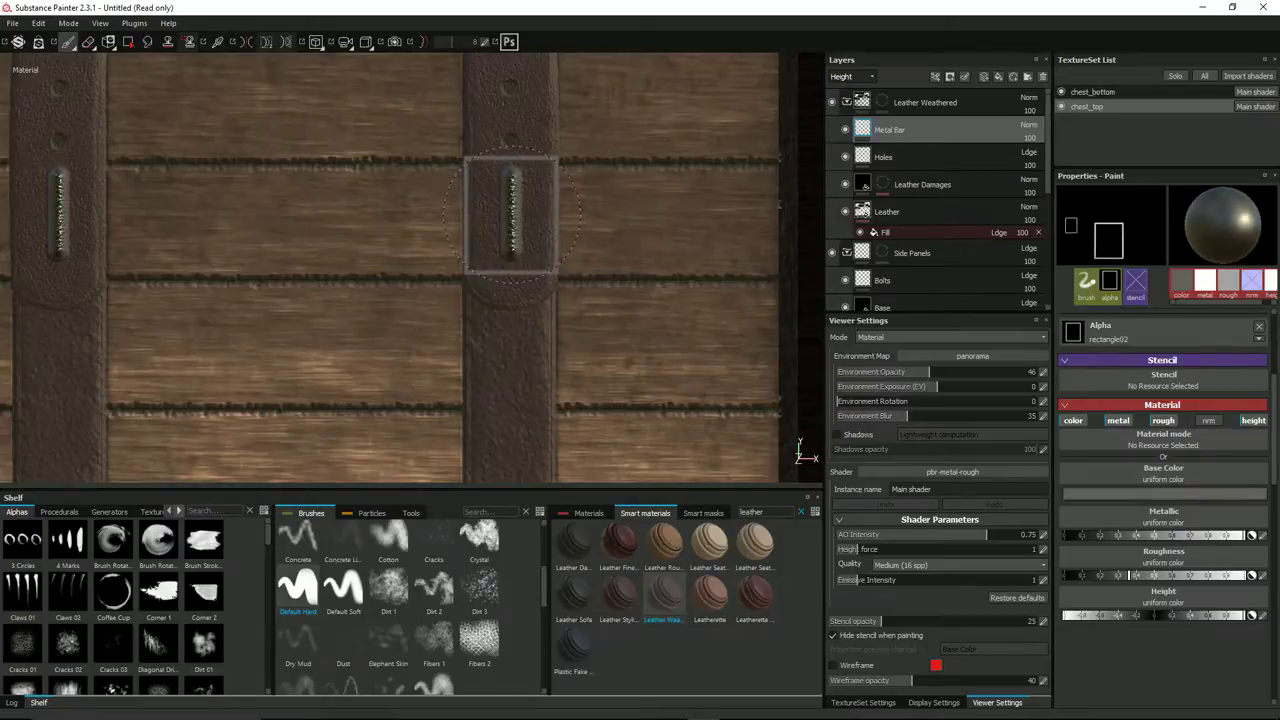
left_click(510, 215)
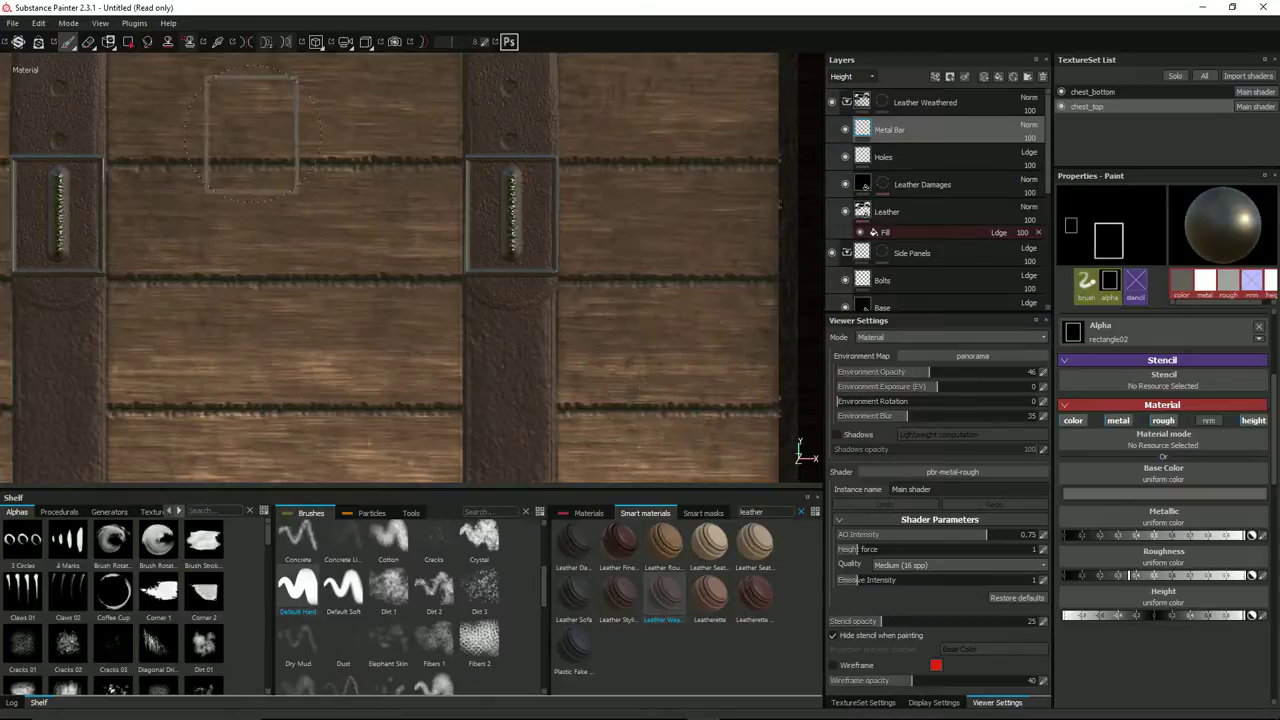
Erase the lower edge of the buckle frame on the Metal Bar layer.
left_click(87, 42)
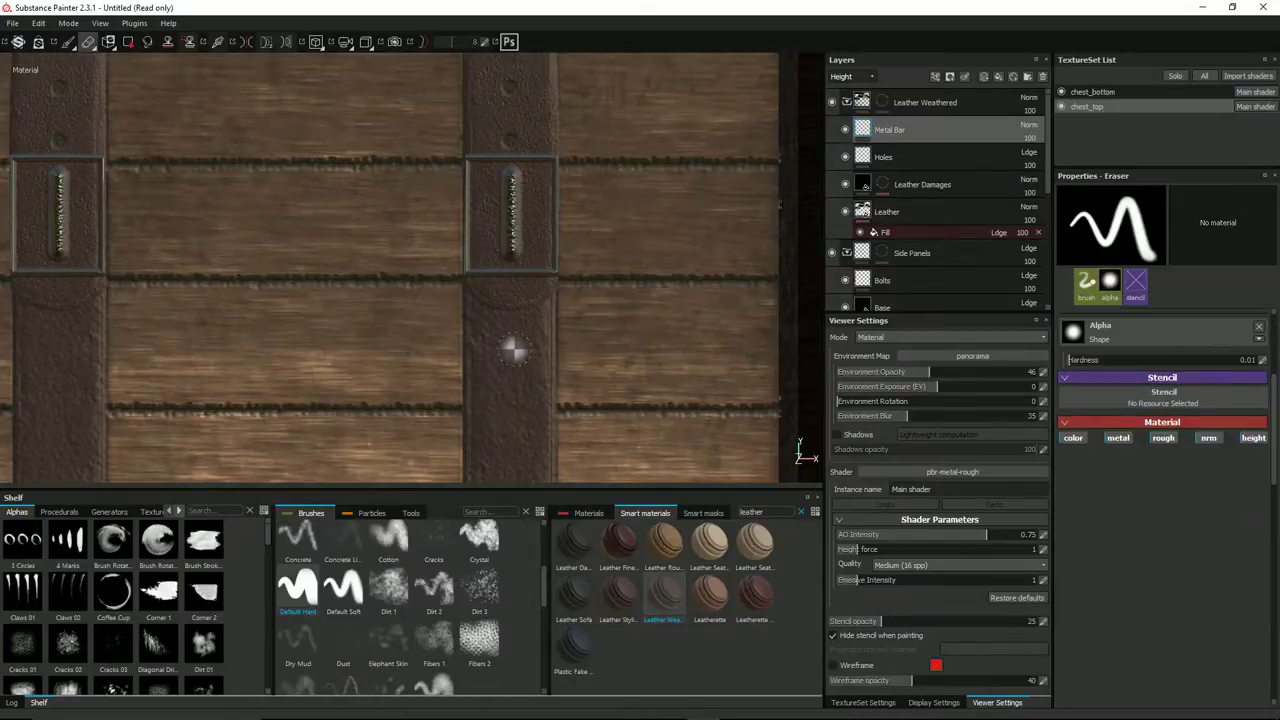
scroll(514, 344, "up", 2)
left_click_drag(460, 246, 467, 251)
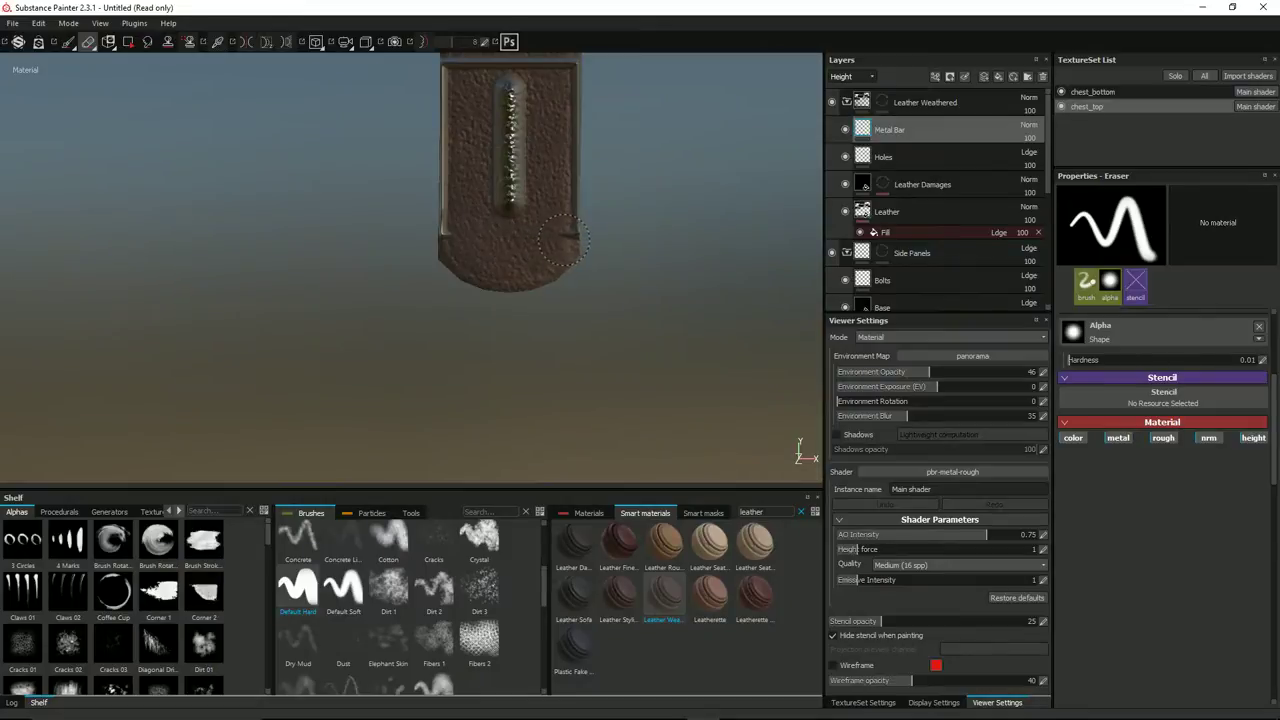
scroll(474, 254, "down", 3)
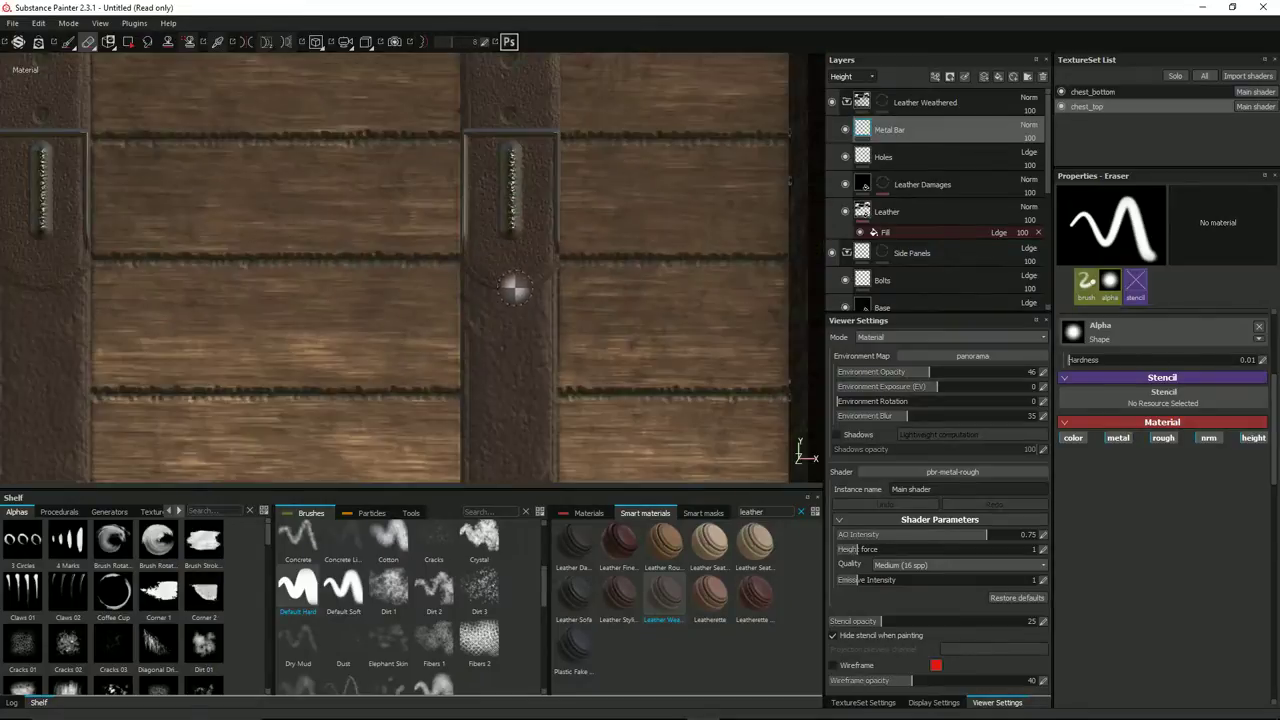
Hide the chest_top texture set and inspect the open chest bottom from the side and front.
mouse_move(543, 271)
left_mouse_down("alt")
mouse_move(581, 348)
mouse_move(571, 330)
mouse_move(460, 309)
mouse_move(440, 337)
left_mouse_up("alt")
scroll(571, 330, "down", 2)
scroll(620, 328, "down", 2)
scroll(456, 348, "down", 2)
left_click_drag(520, 381, 401, 322, "alt")
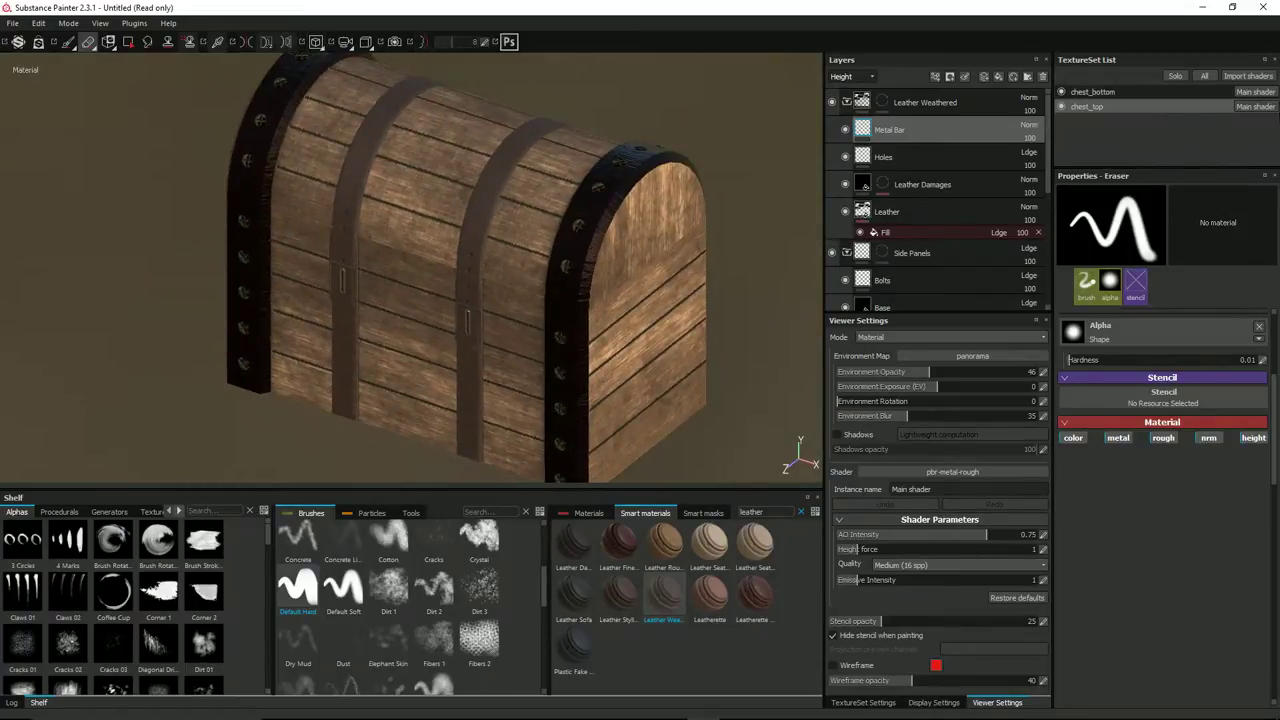
left_click(1061, 105)
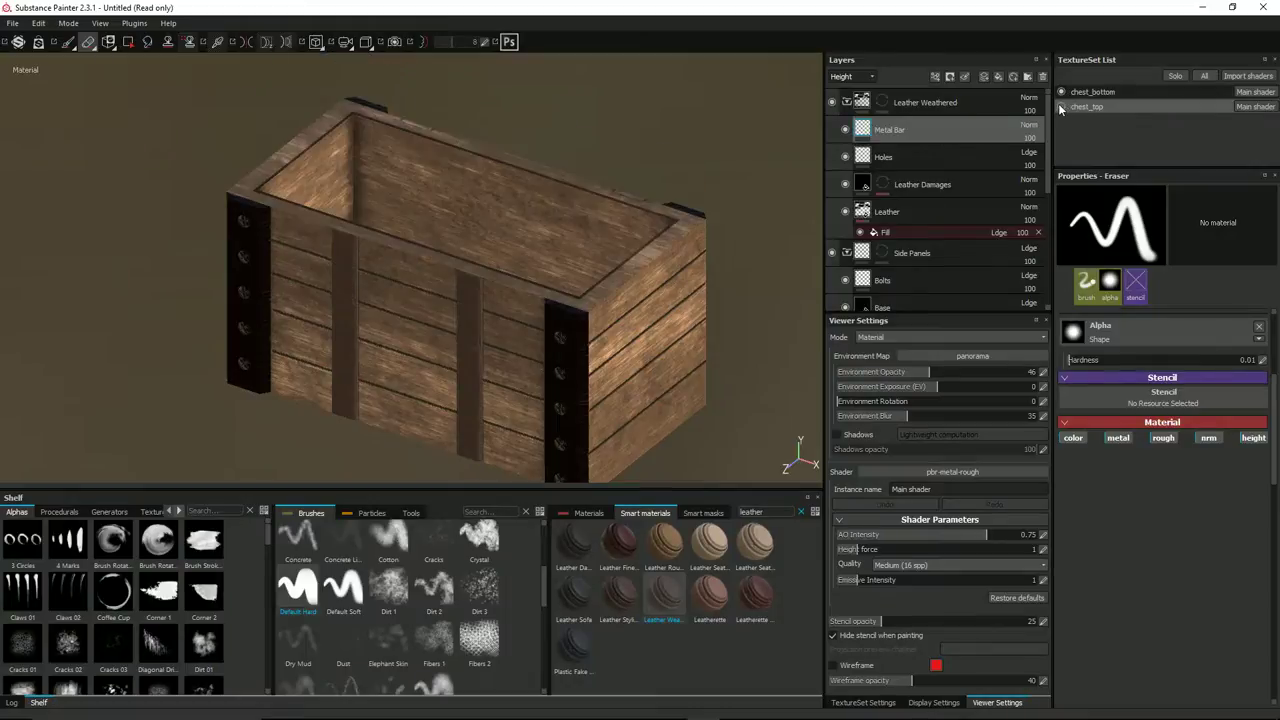
left_click_drag(543, 240, 503, 176, "alt")
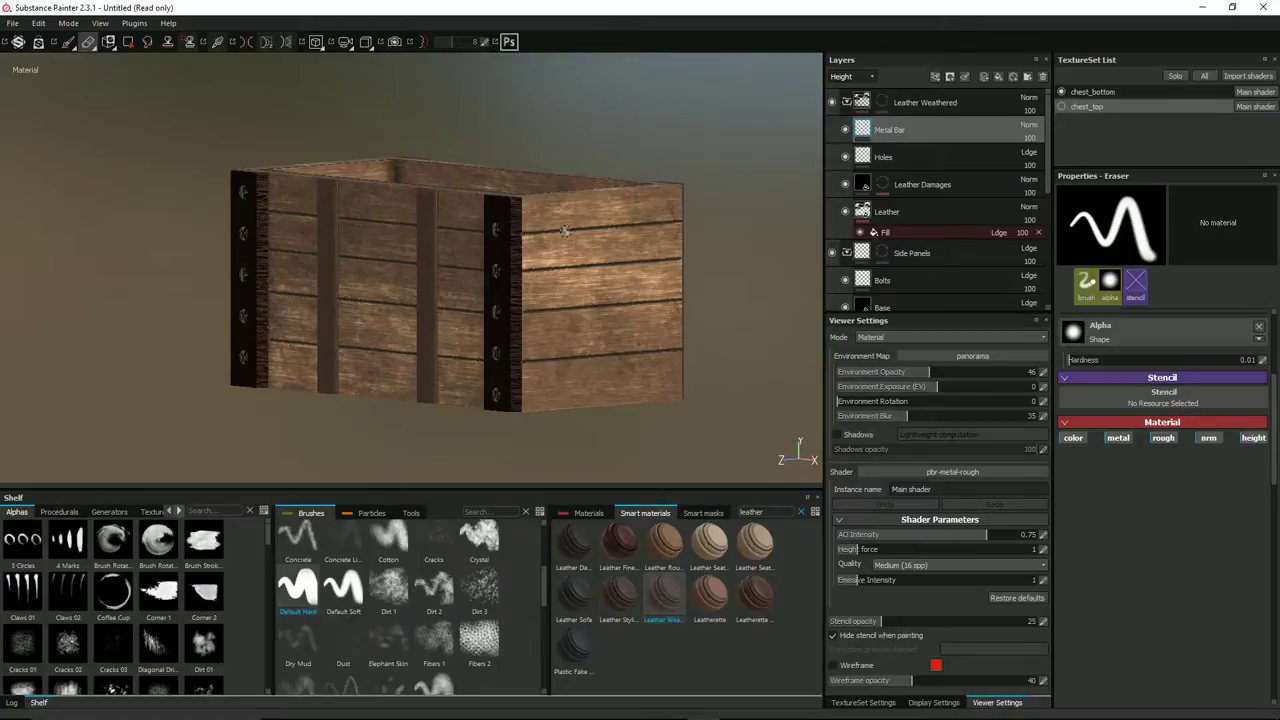
left_click_drag(466, 350, 640, 338, "alt")
Collapse the Leather Weathered and Wood Chest Stylized groups and select the Wood Chest Stylized group.
left_click(846, 102)
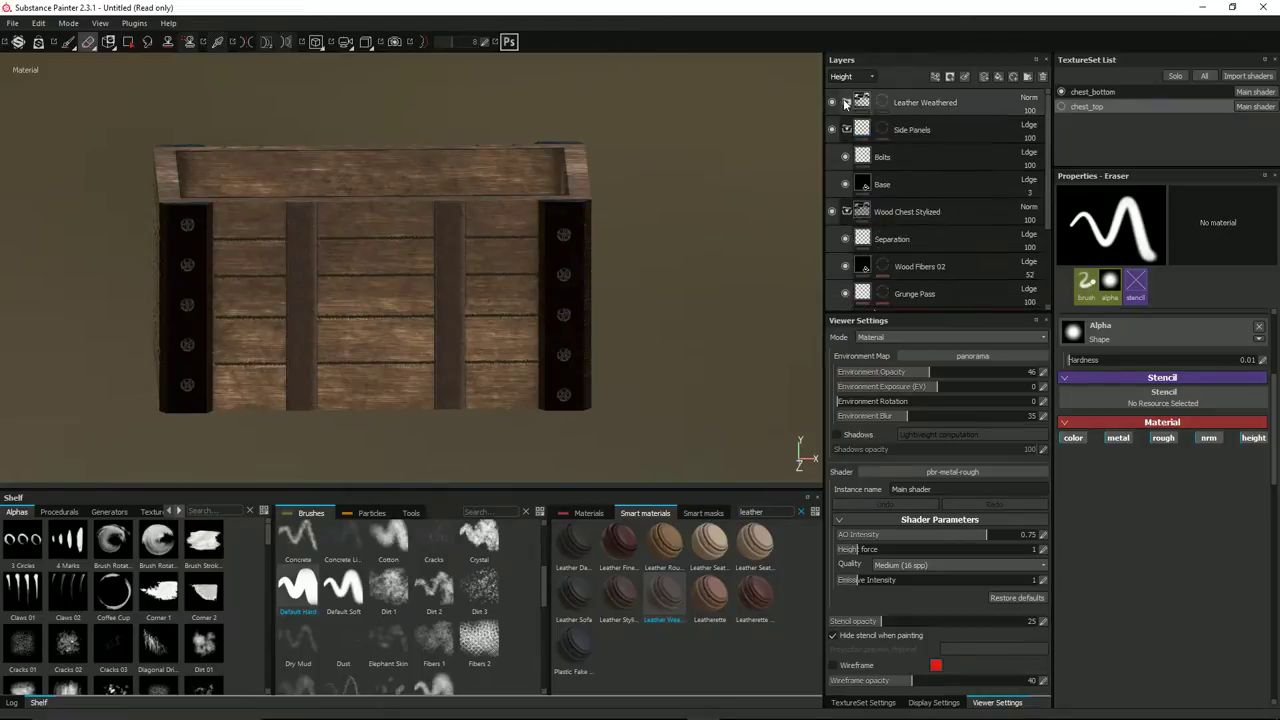
left_click(846, 211)
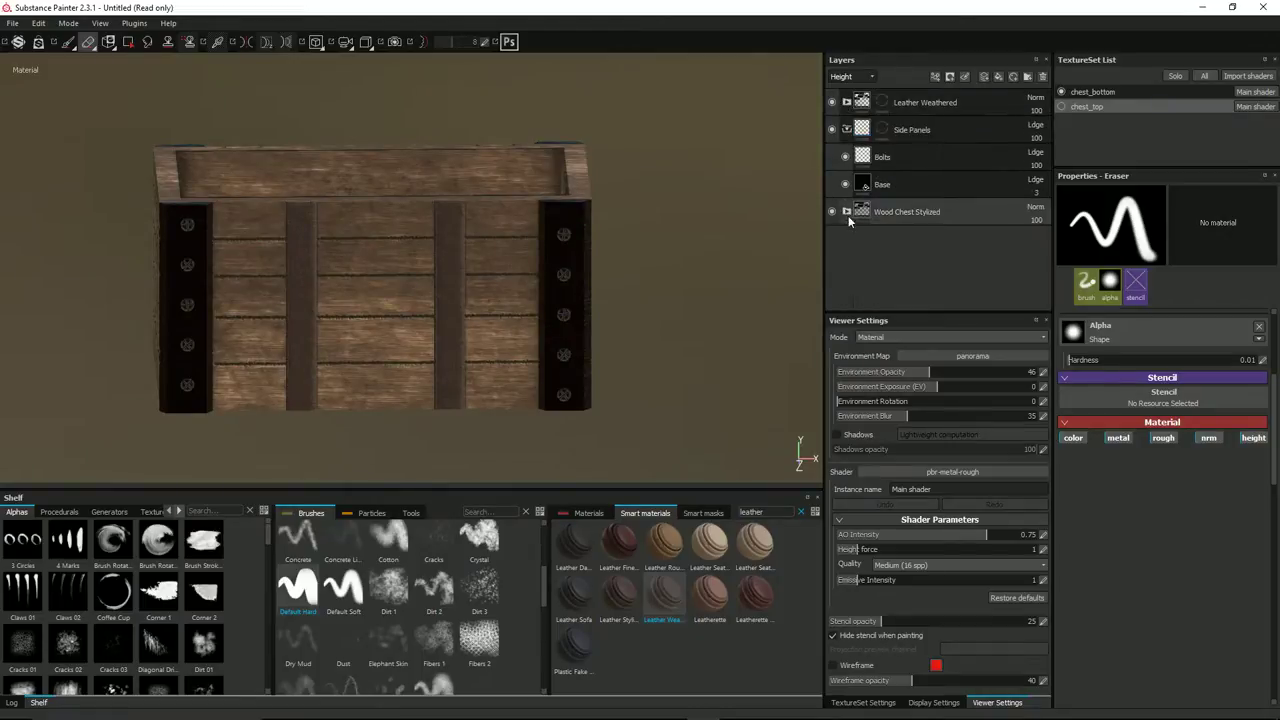
left_click(900, 214)
left_click(865, 213)
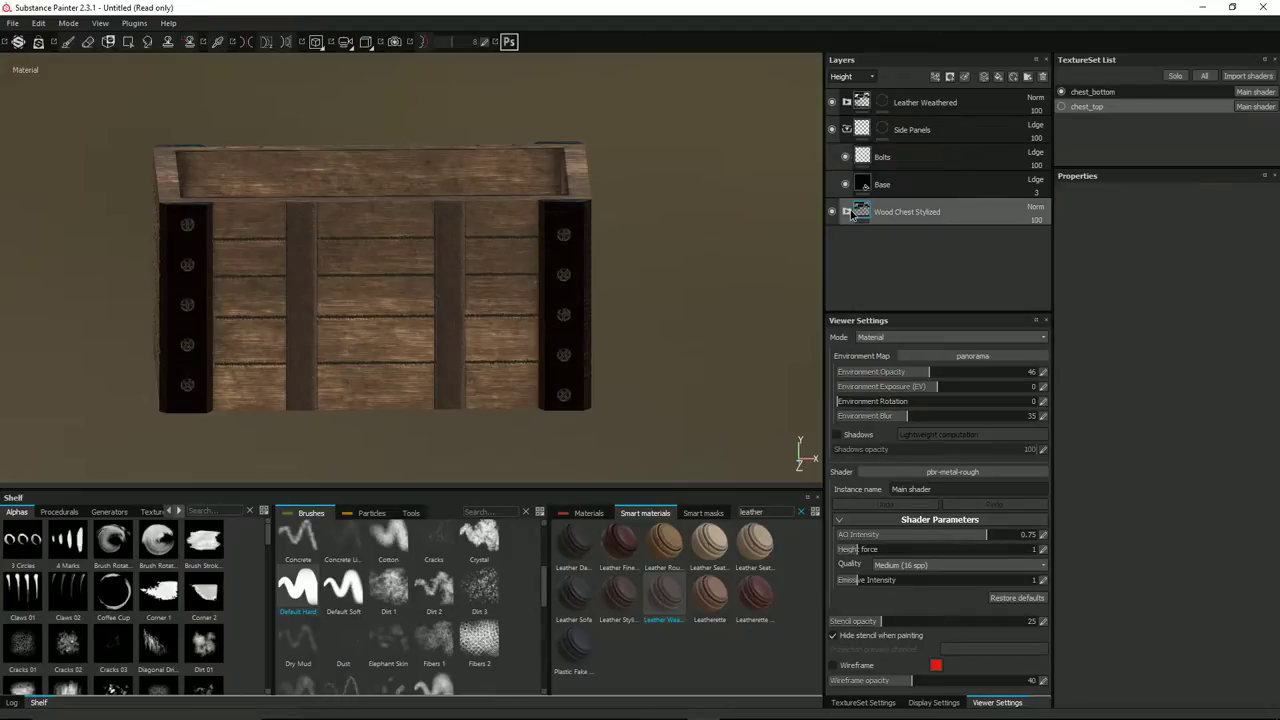
left_click(847, 212)
left_click(908, 266)
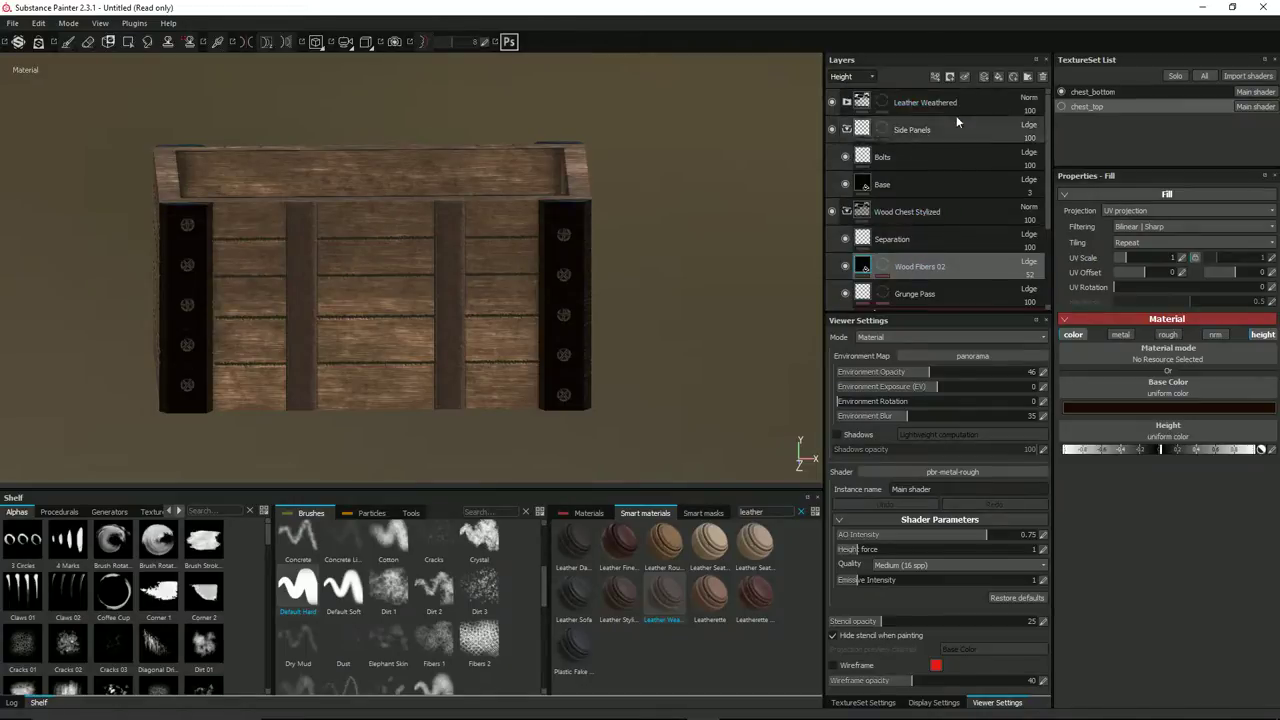
left_click(997, 76)
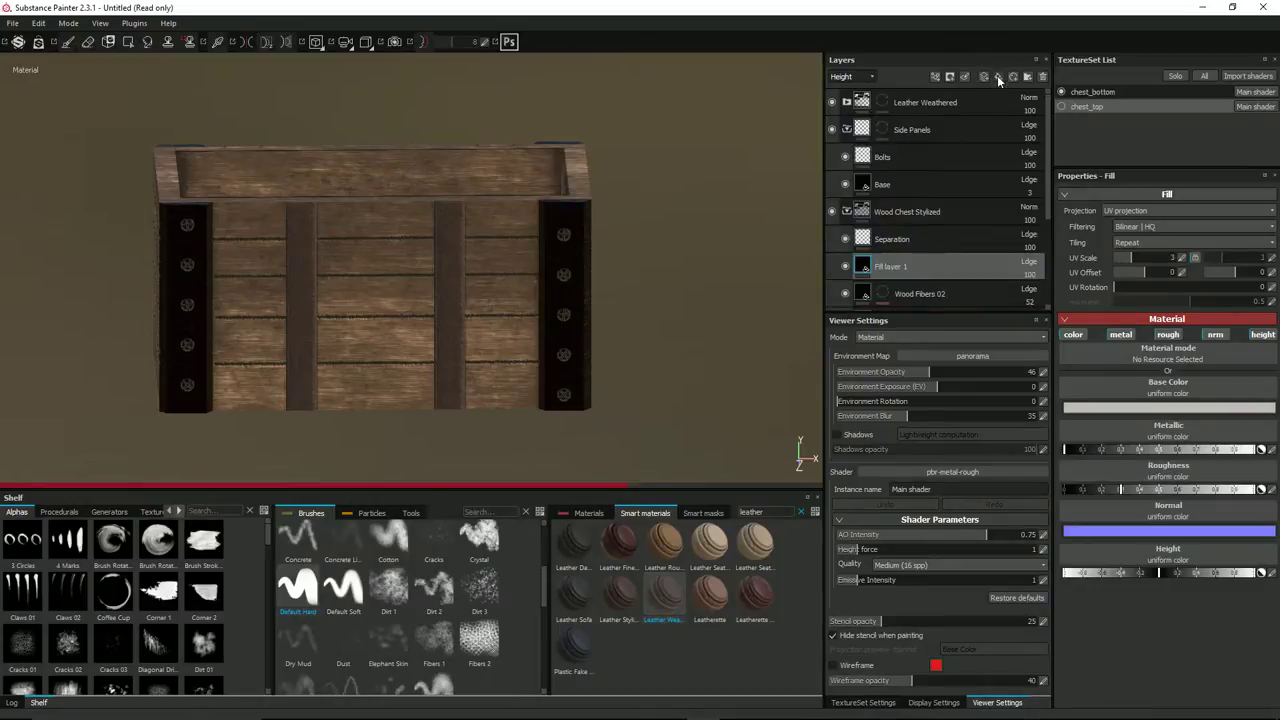
double_click(892, 268)
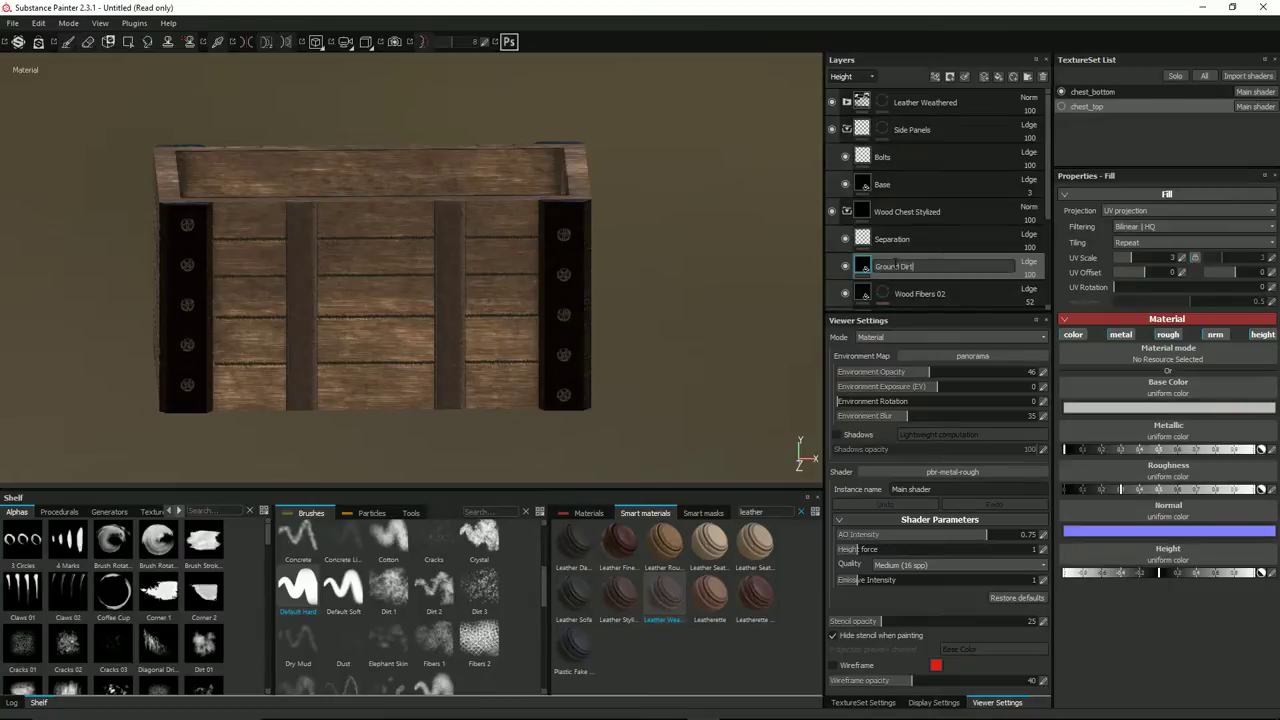
type("Ground Dirt")
key("Return")
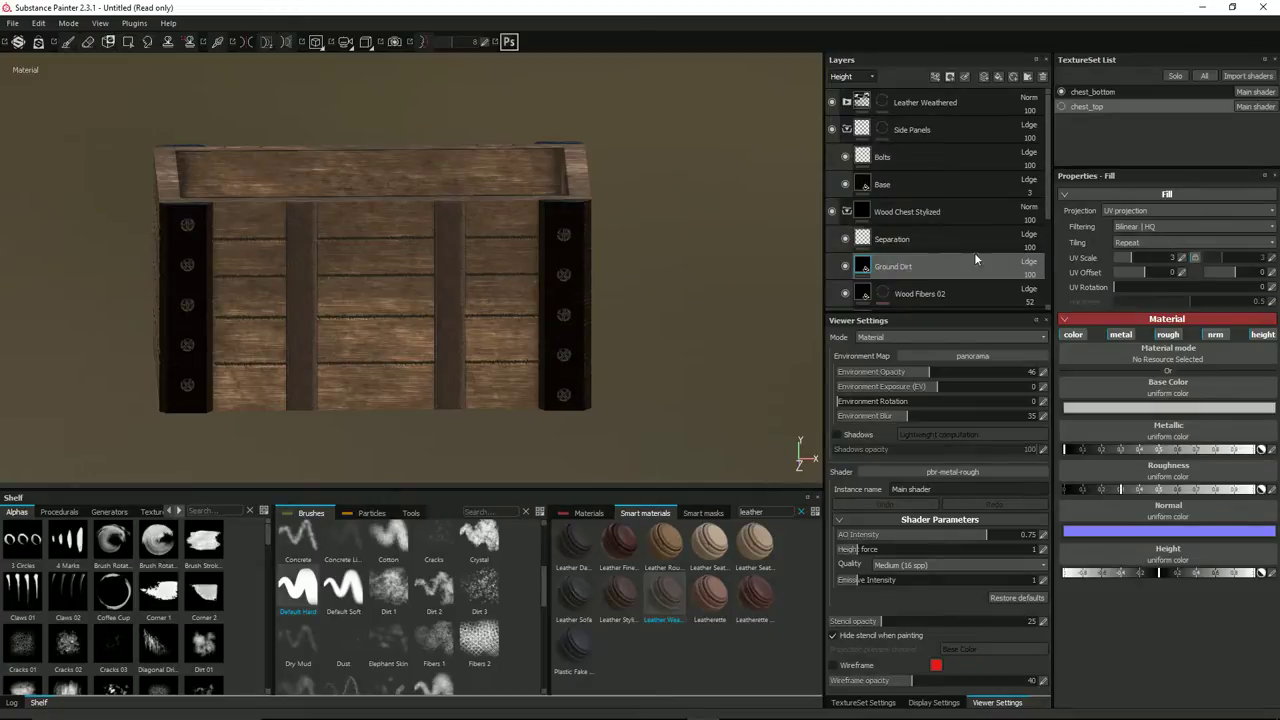
key("Delete")
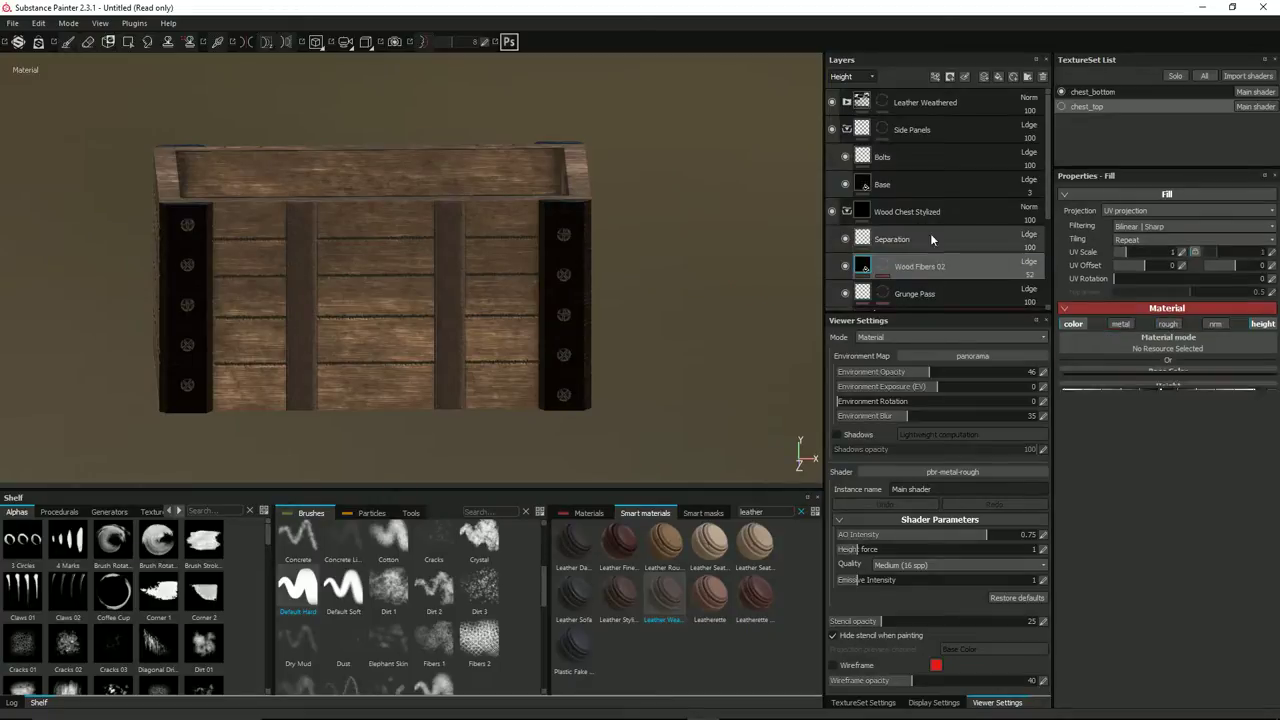
In the chest_bottom texture set, add a fill layer above Wood Fibers 02 with only the color and height channels enabled.
left_click(1078, 92)
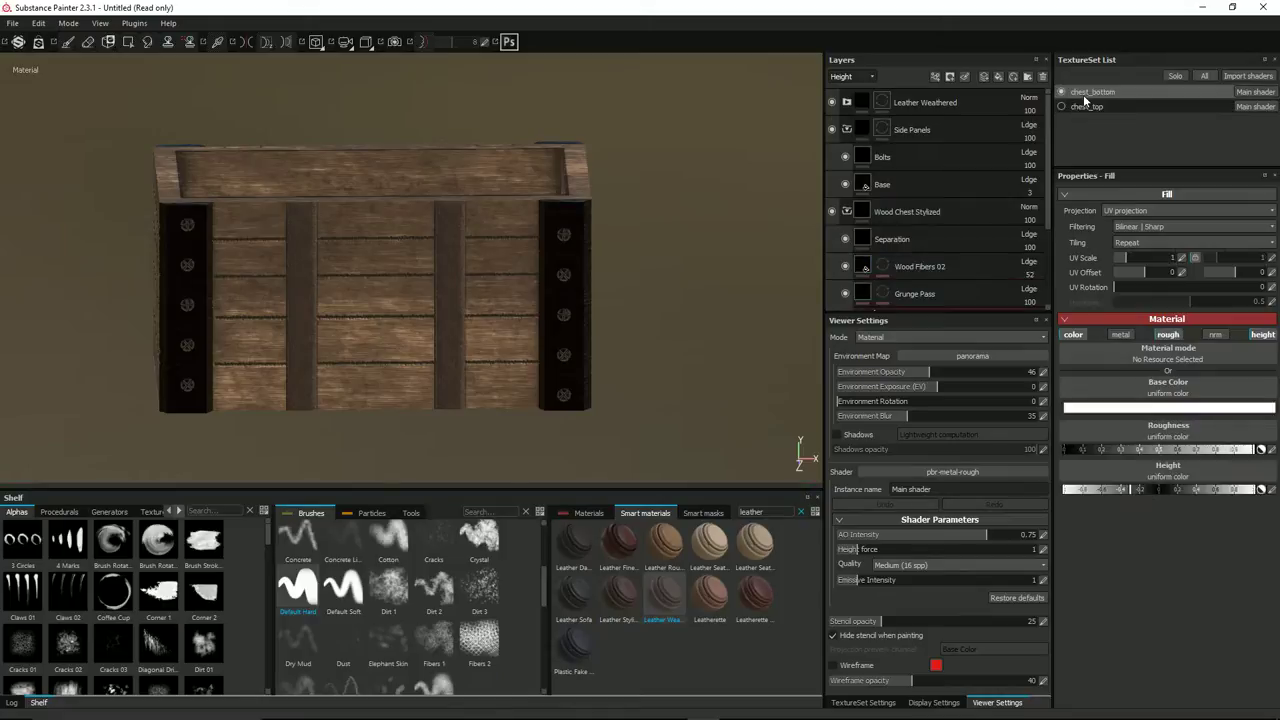
left_click(912, 264)
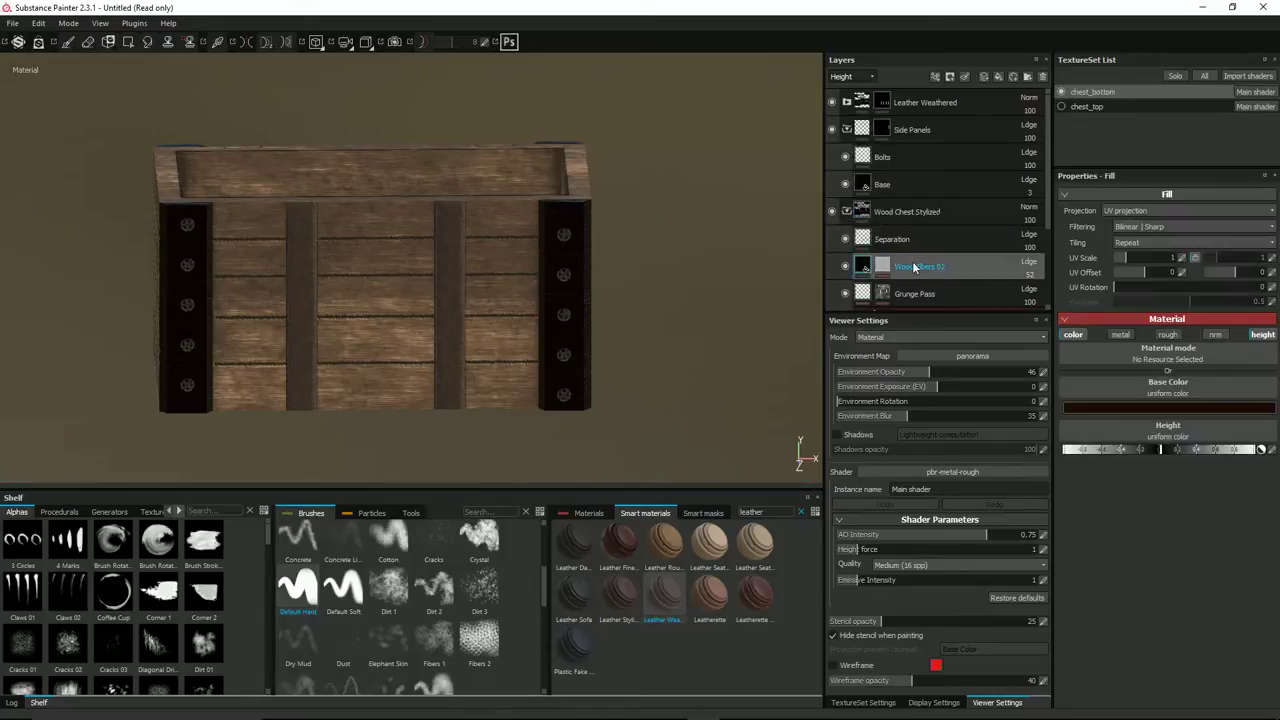
left_click(998, 77)
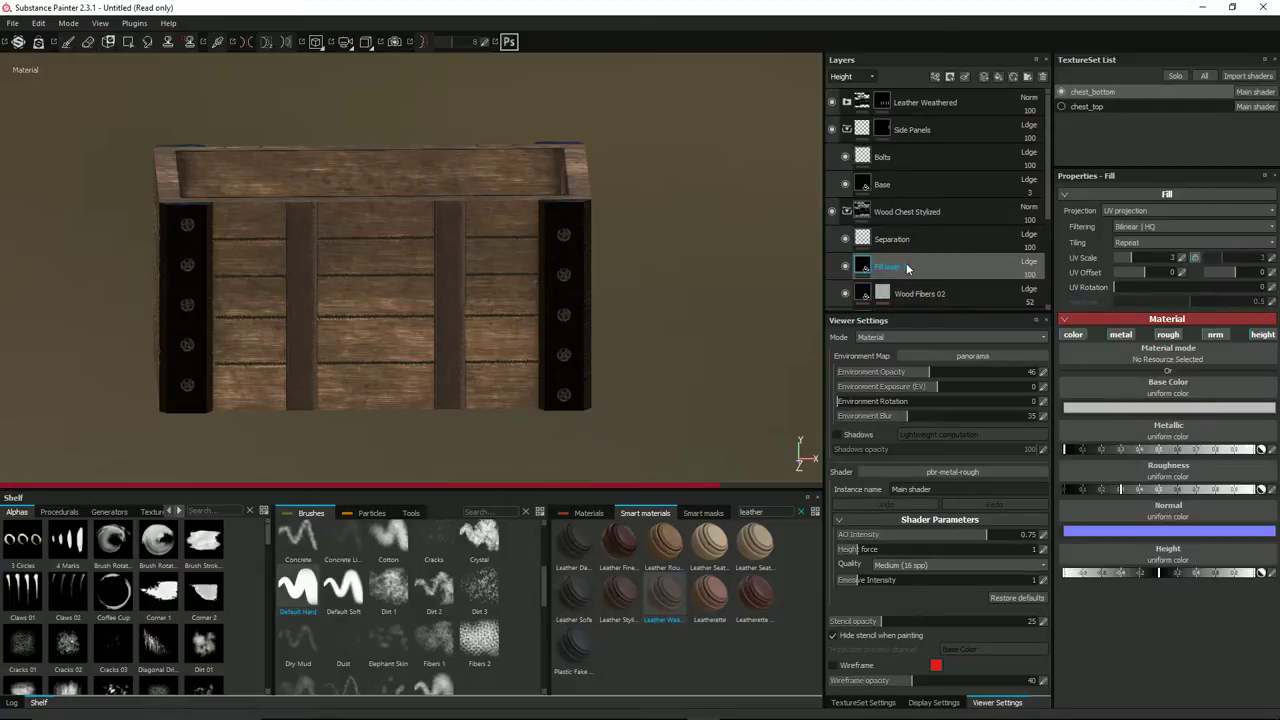
right_click(869, 268)
left_click(1148, 560)
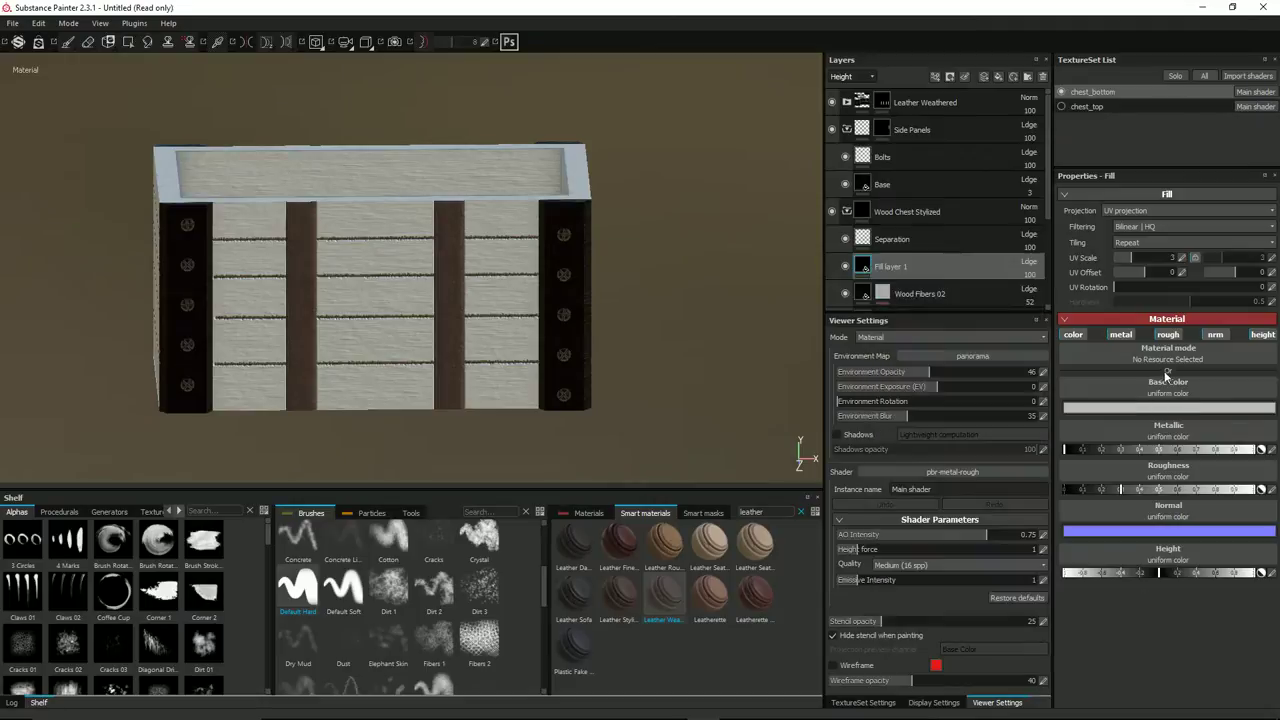
left_click(1165, 335)
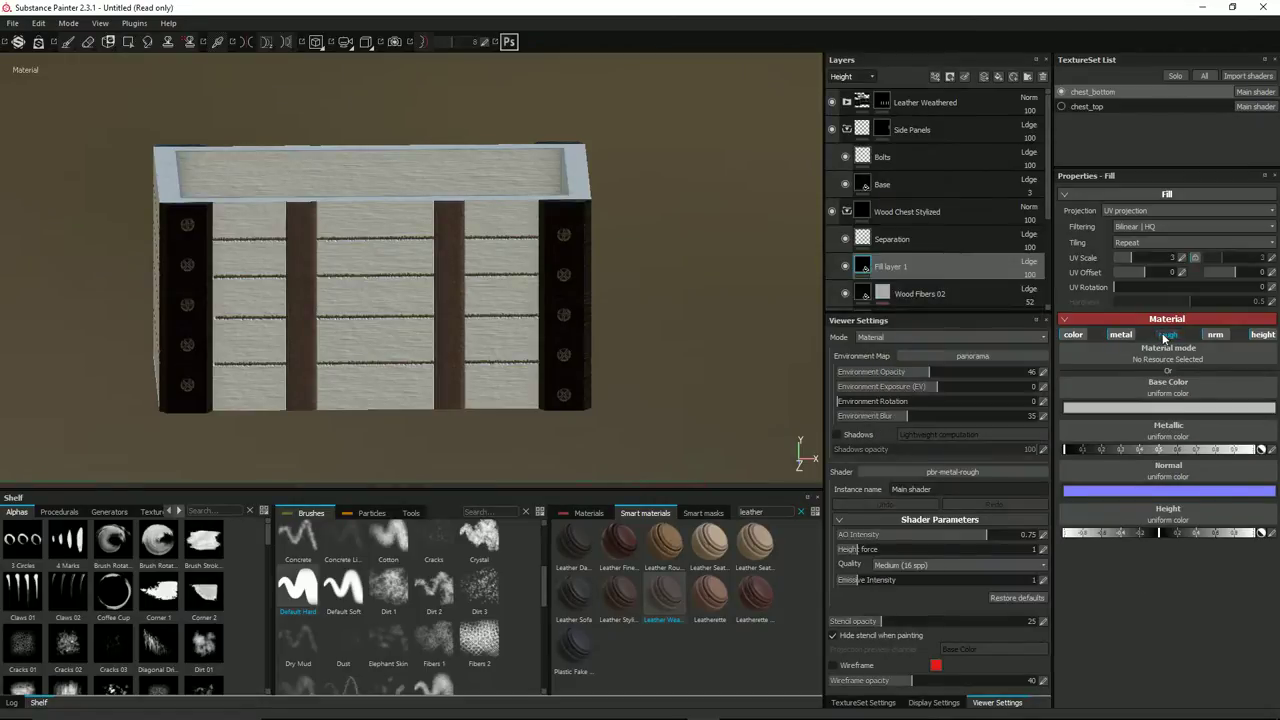
left_click(1213, 335)
left_click(1120, 335)
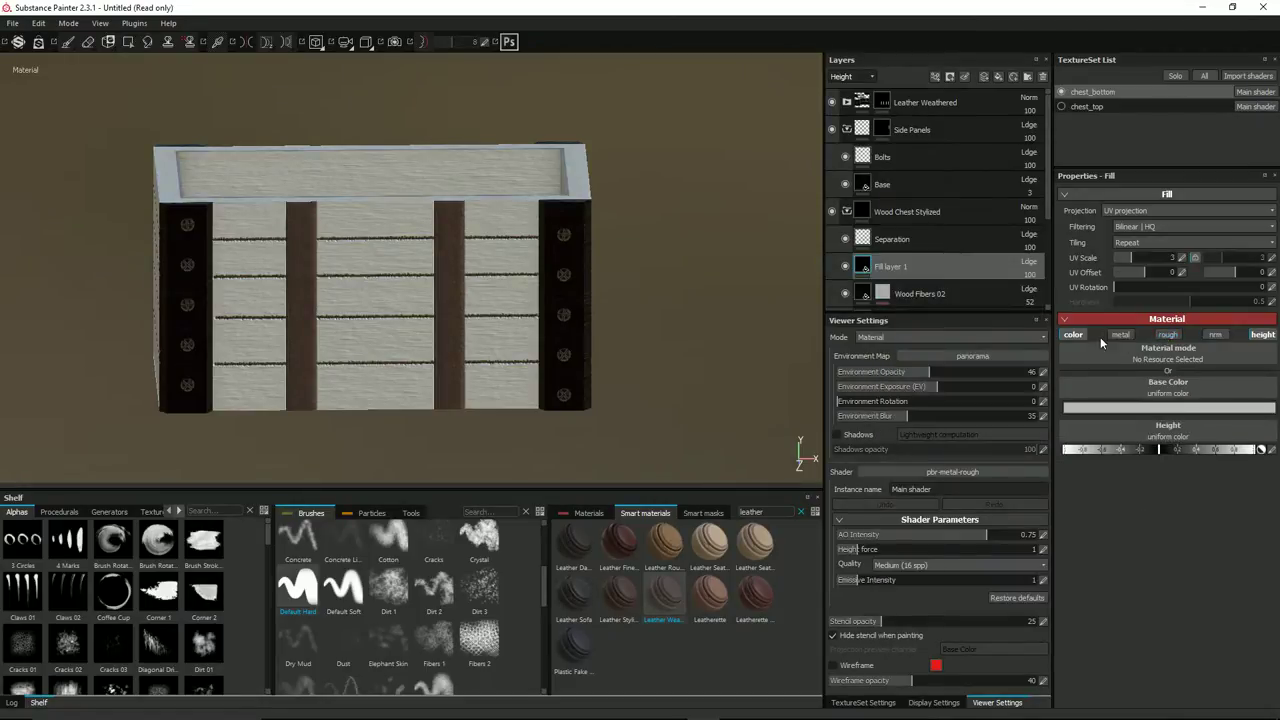
Set the new fill layer's base color to a very dark reddish brown and add a black mask to the layer.
left_click(1120, 408)
left_click_drag(1103, 435, 1033, 442)
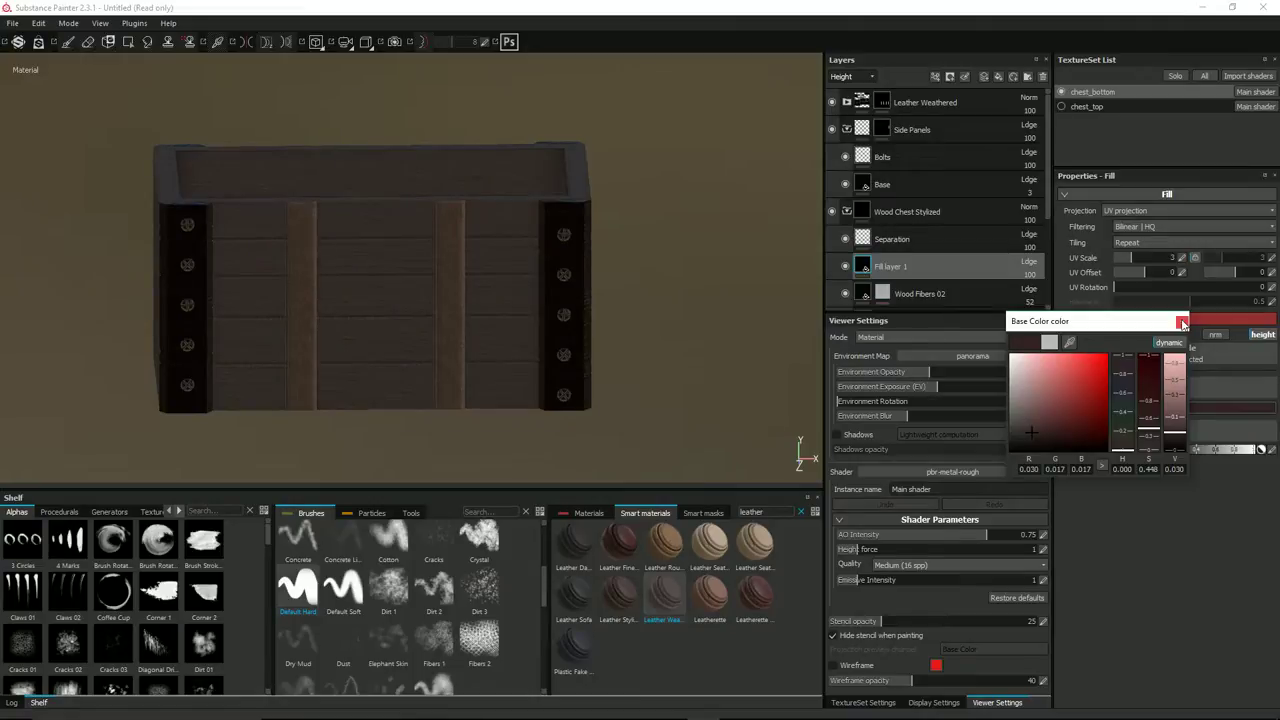
left_click_drag(1046, 440, 1080, 432)
left_click(1182, 321)
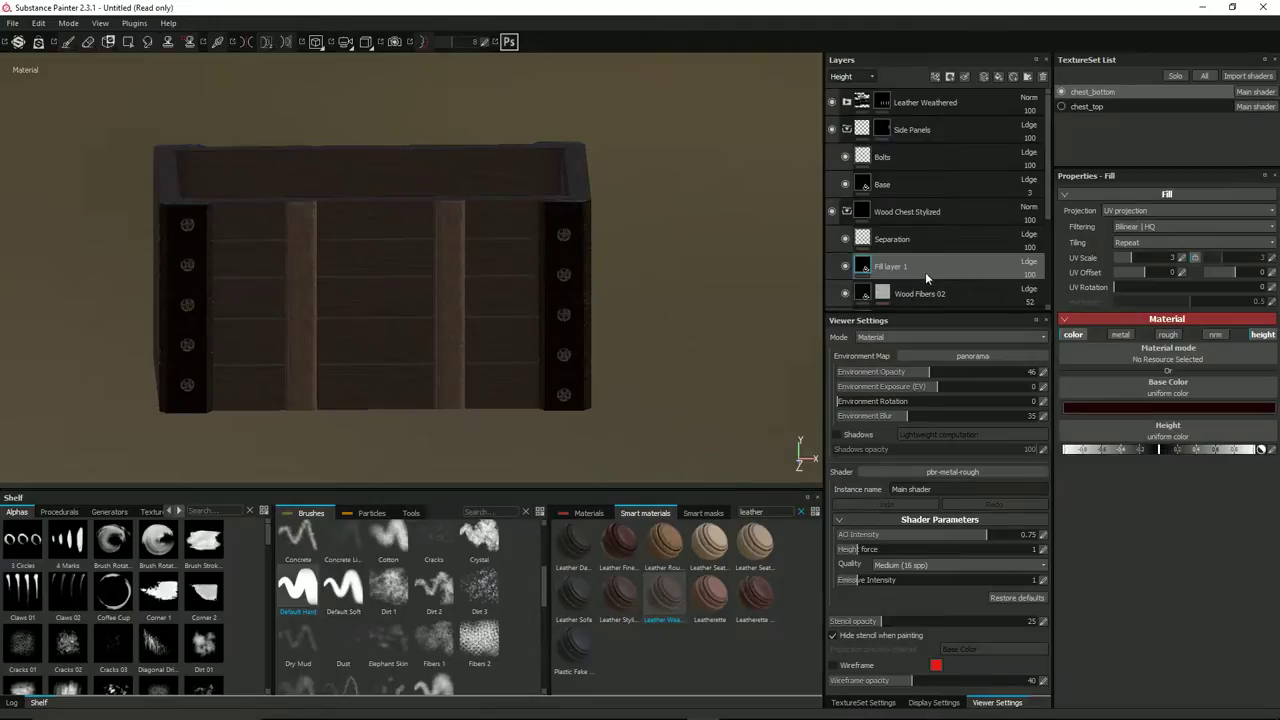
right_click(868, 272)
left_click(903, 291)
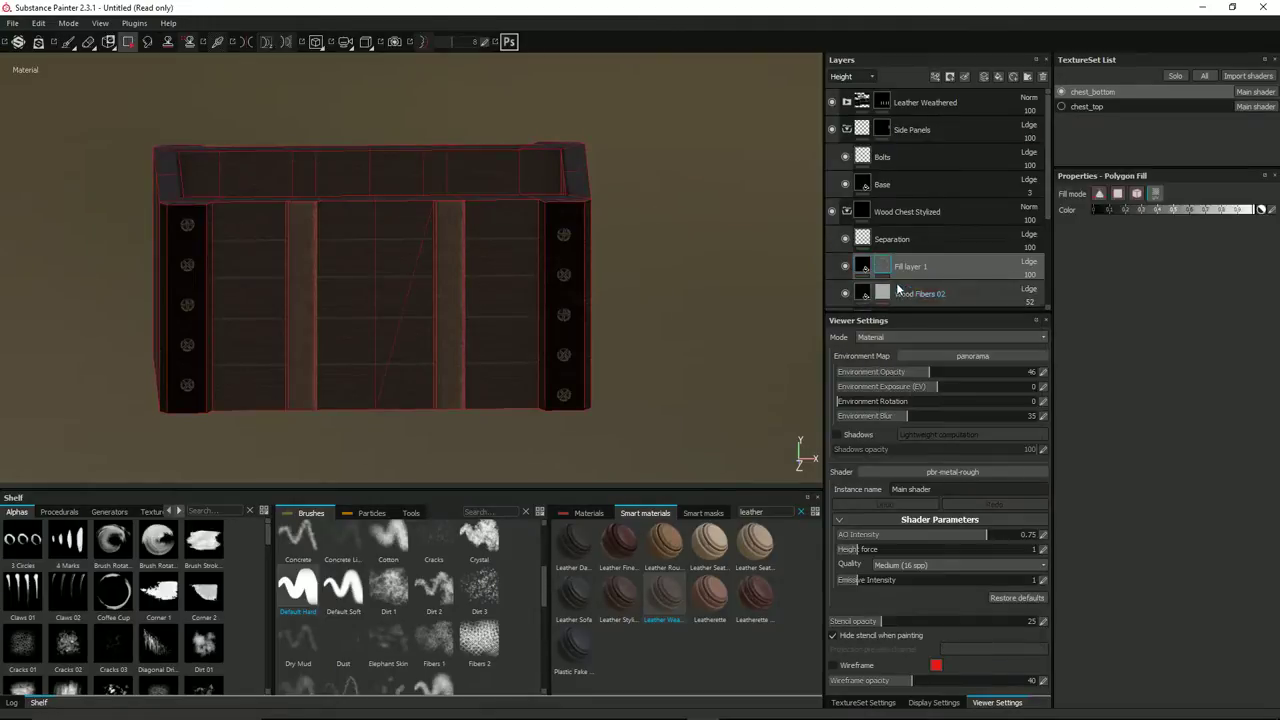
right_click(885, 266)
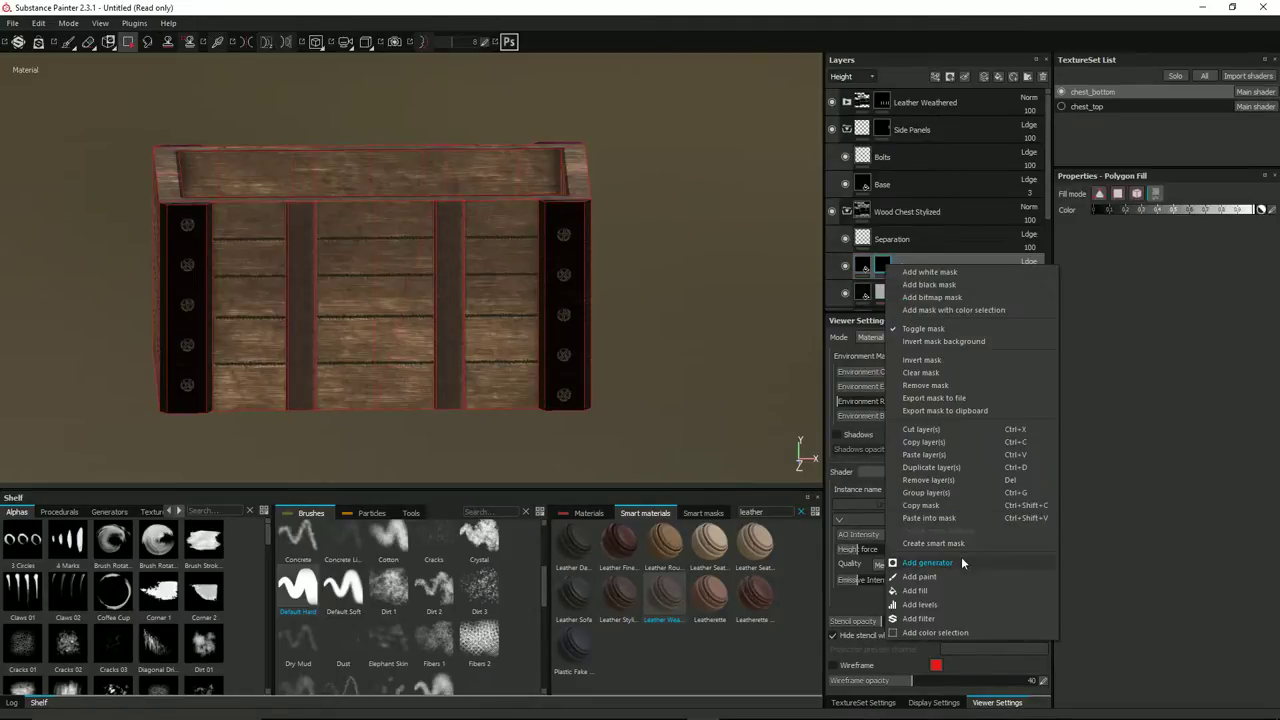
left_click(928, 562)
left_click(1158, 218)
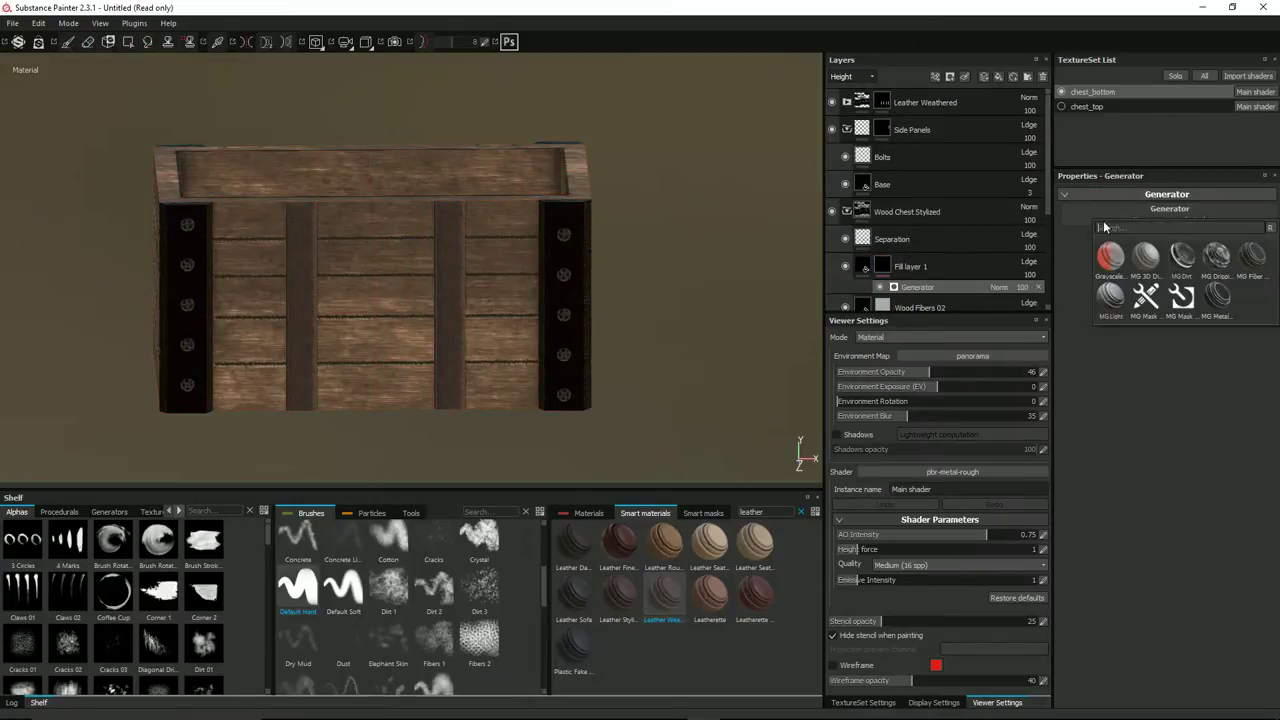
left_click(1040, 287)
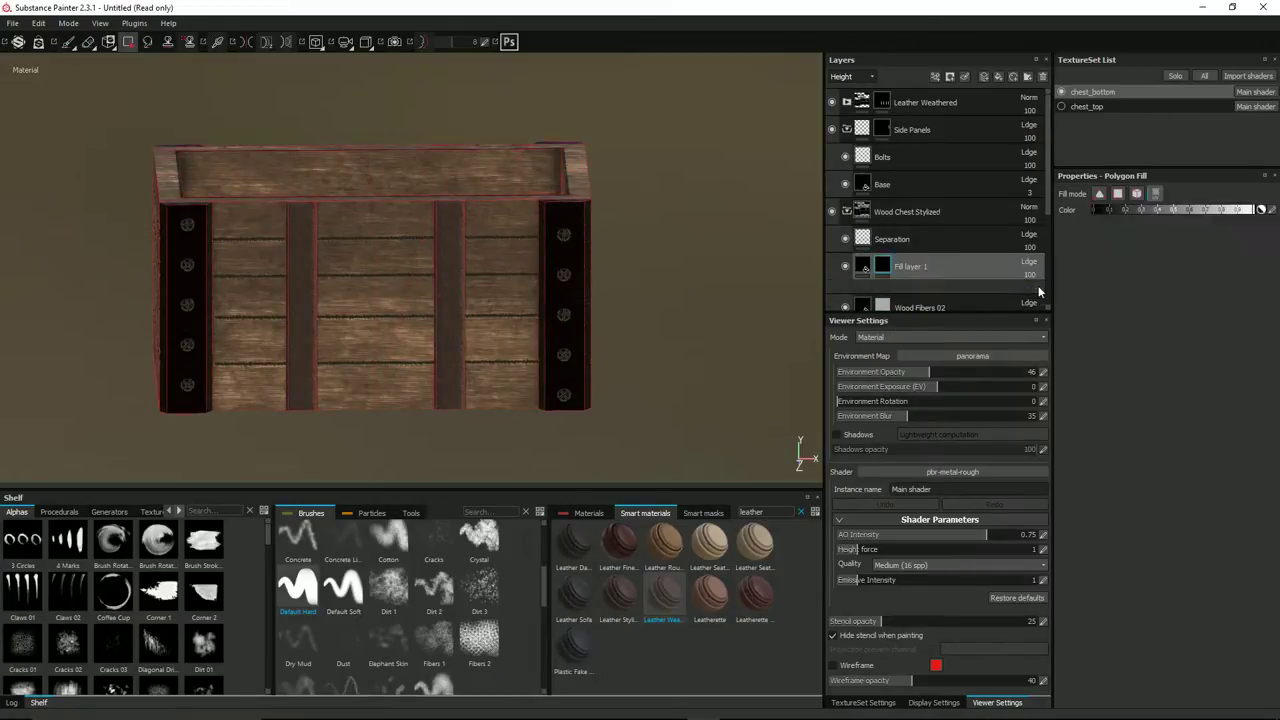
Search the smart masks for "groun" and apply the Ground Dirt smart mask to the new fill layer.
left_click(694, 513)
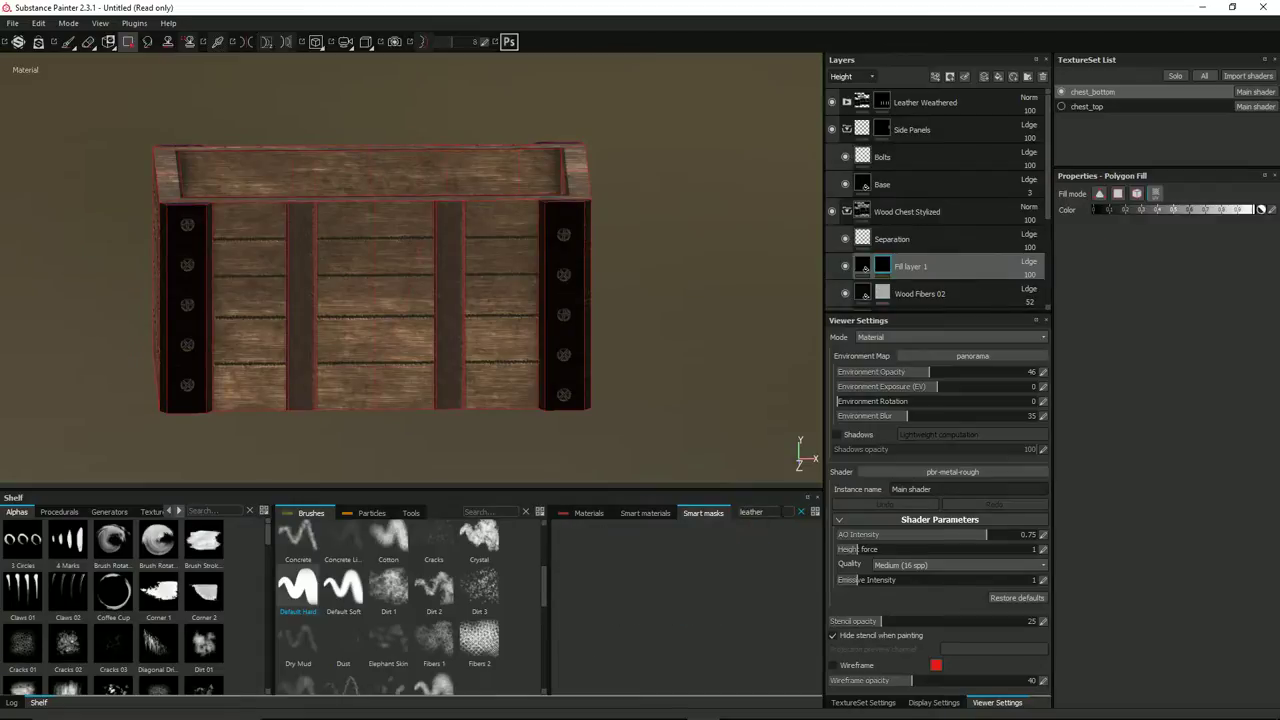
type("g")
key("BackSpace")
type("groun")
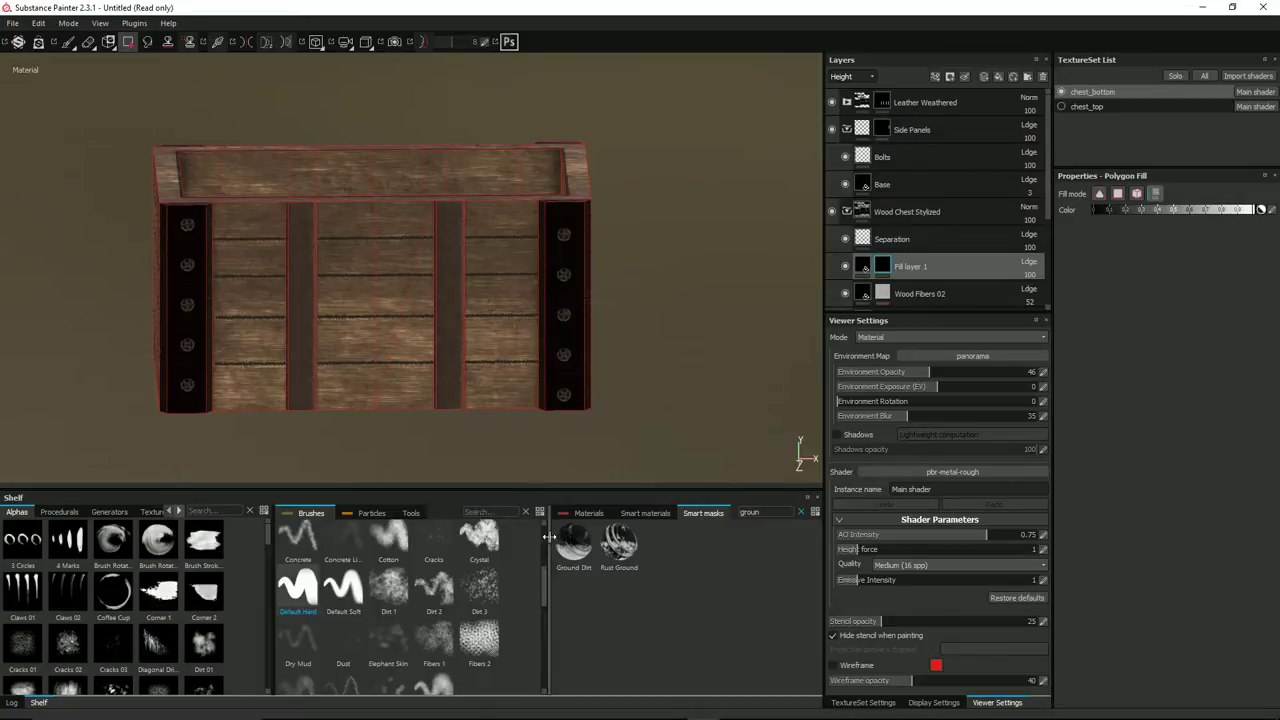
left_click_drag(573, 543, 928, 268)
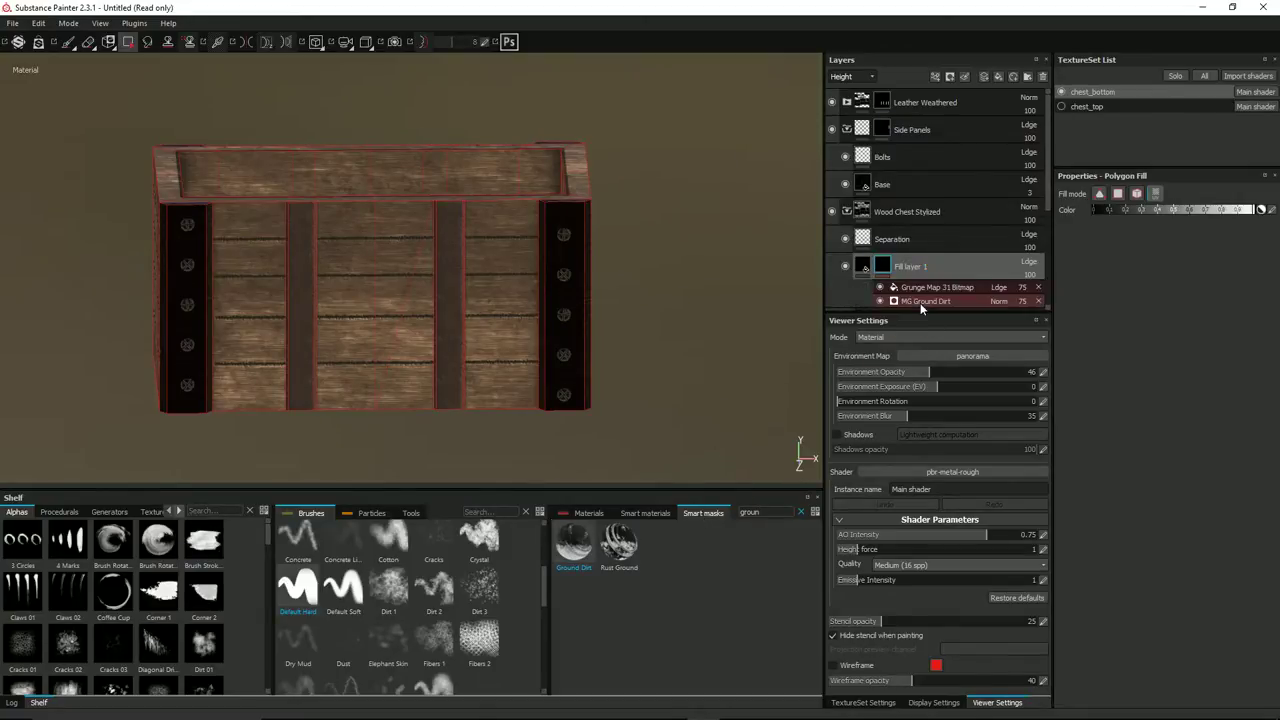
Randomize the MG Ground Dirt generator's seed several times and set its Dirt Height to 0.3 and Level to 0.83.
scroll(479, 318, "up", 3)
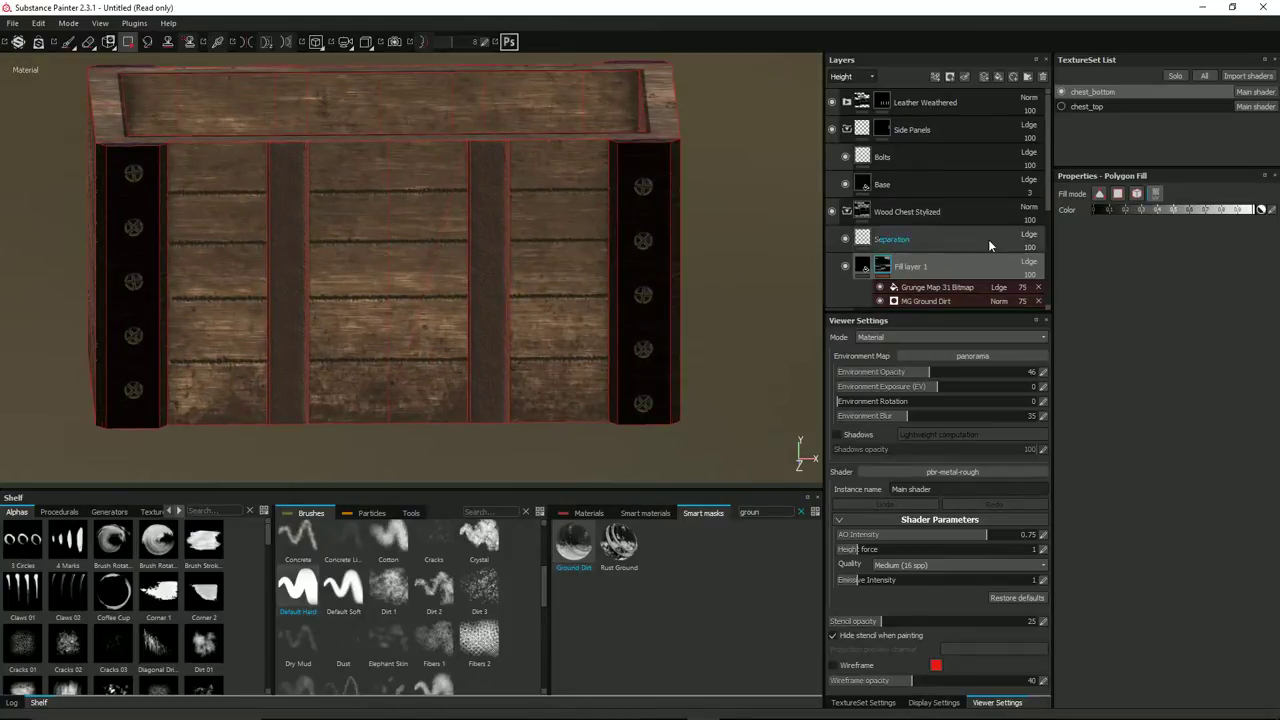
left_click(955, 299)
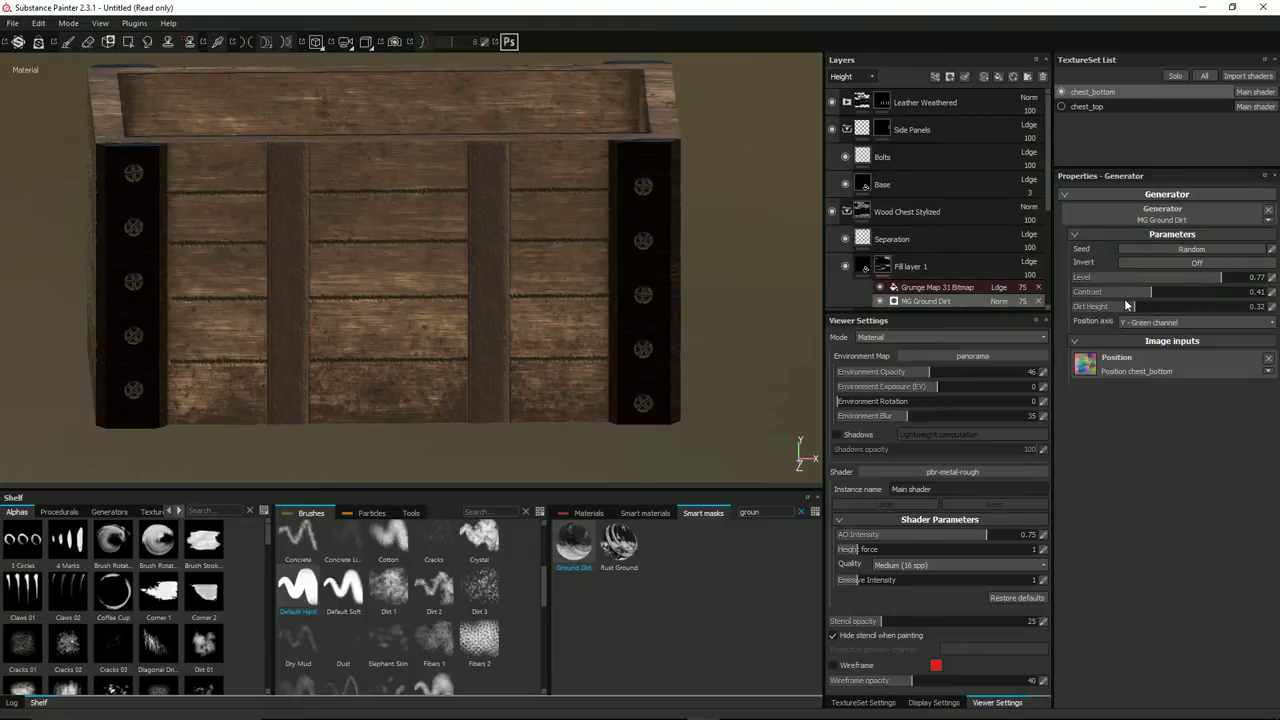
left_click_drag(1131, 304, 1117, 306)
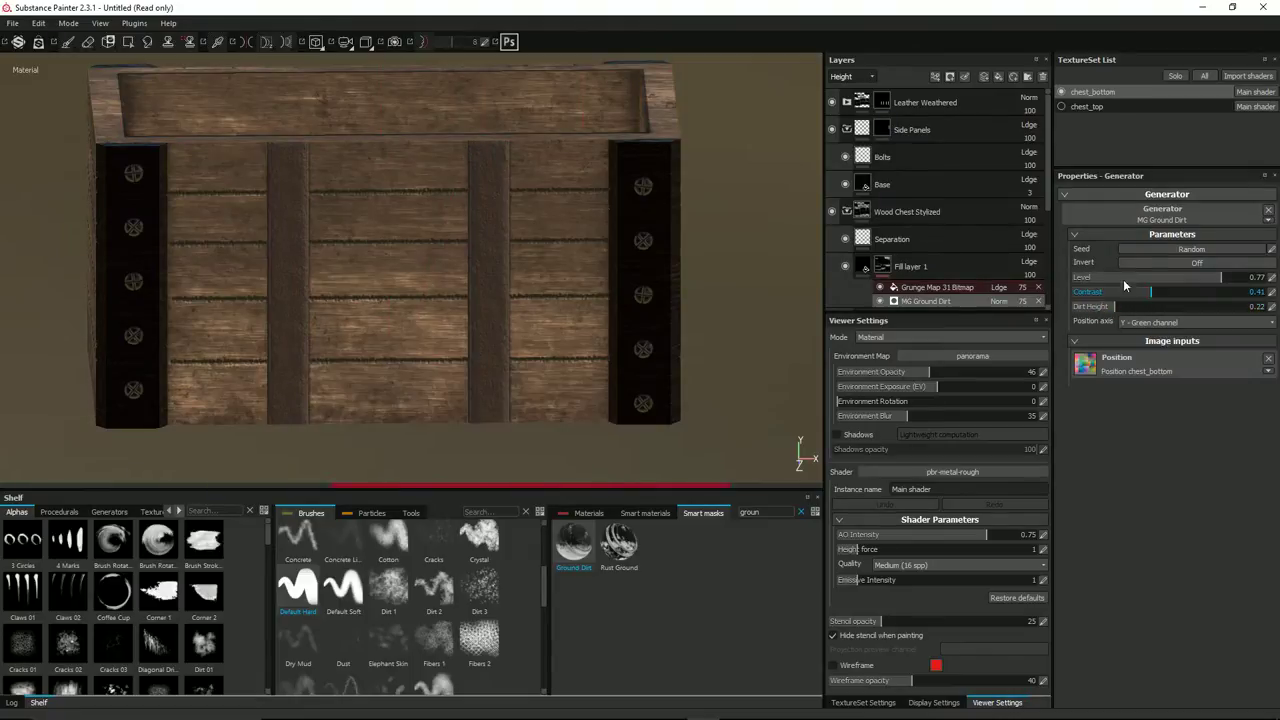
left_click(1139, 248)
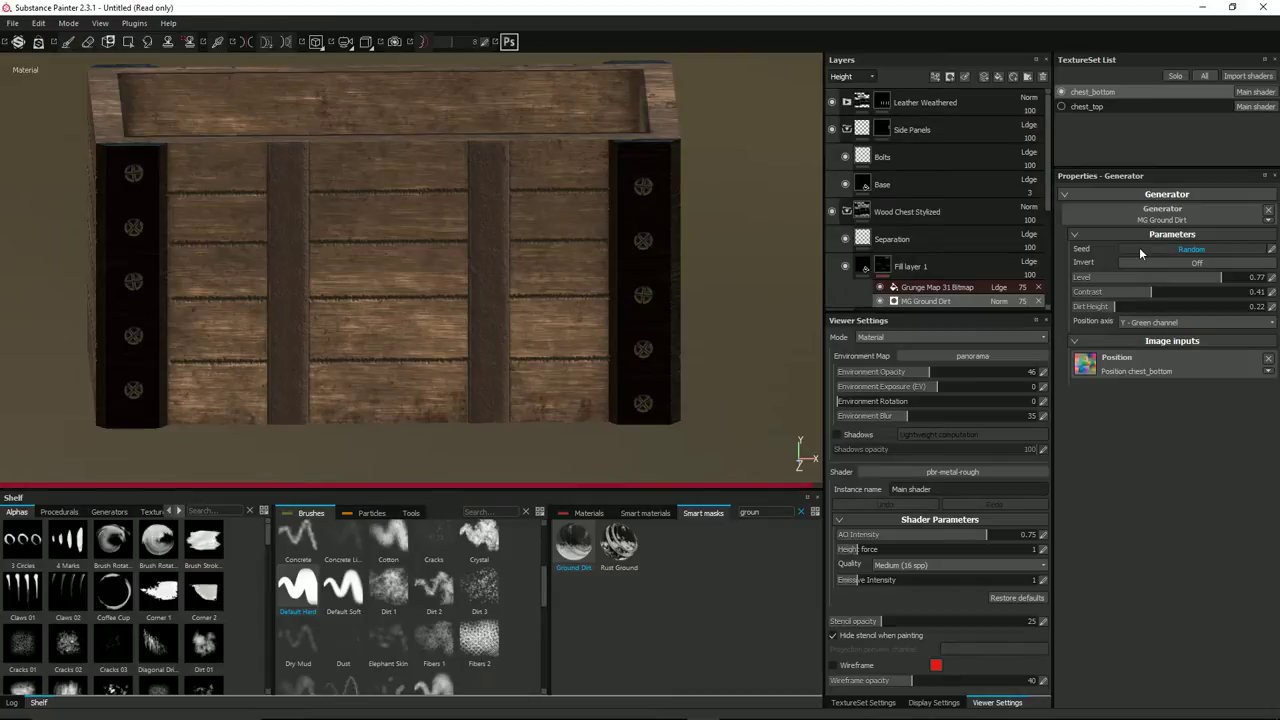
left_click(1140, 248)
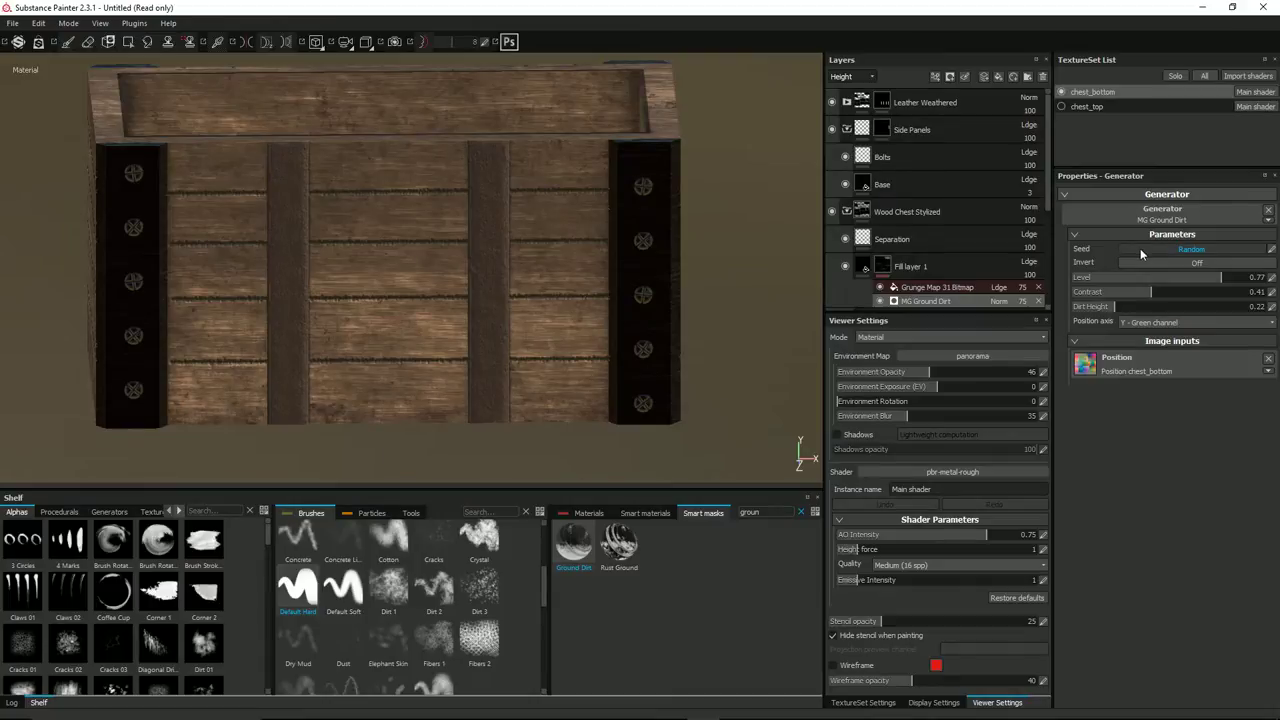
left_click(1141, 249)
left_click(1141, 248)
left_click(1141, 248)
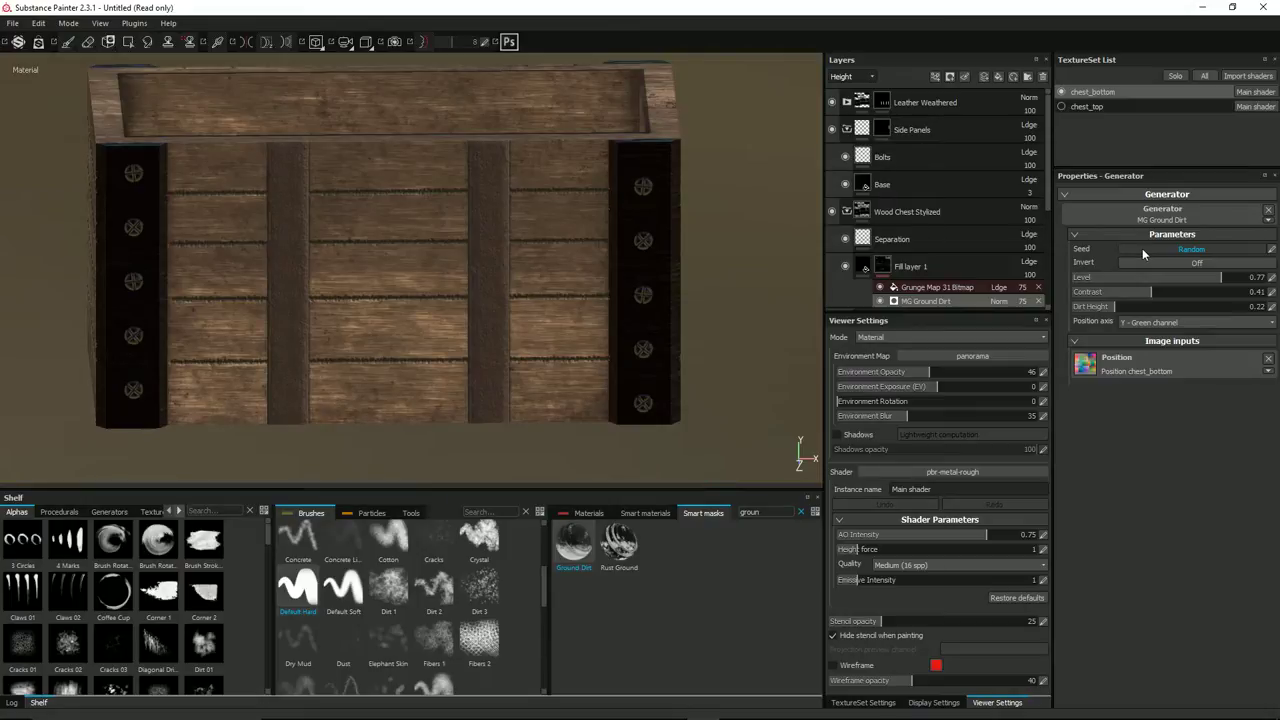
left_click_drag(1118, 308, 1130, 308)
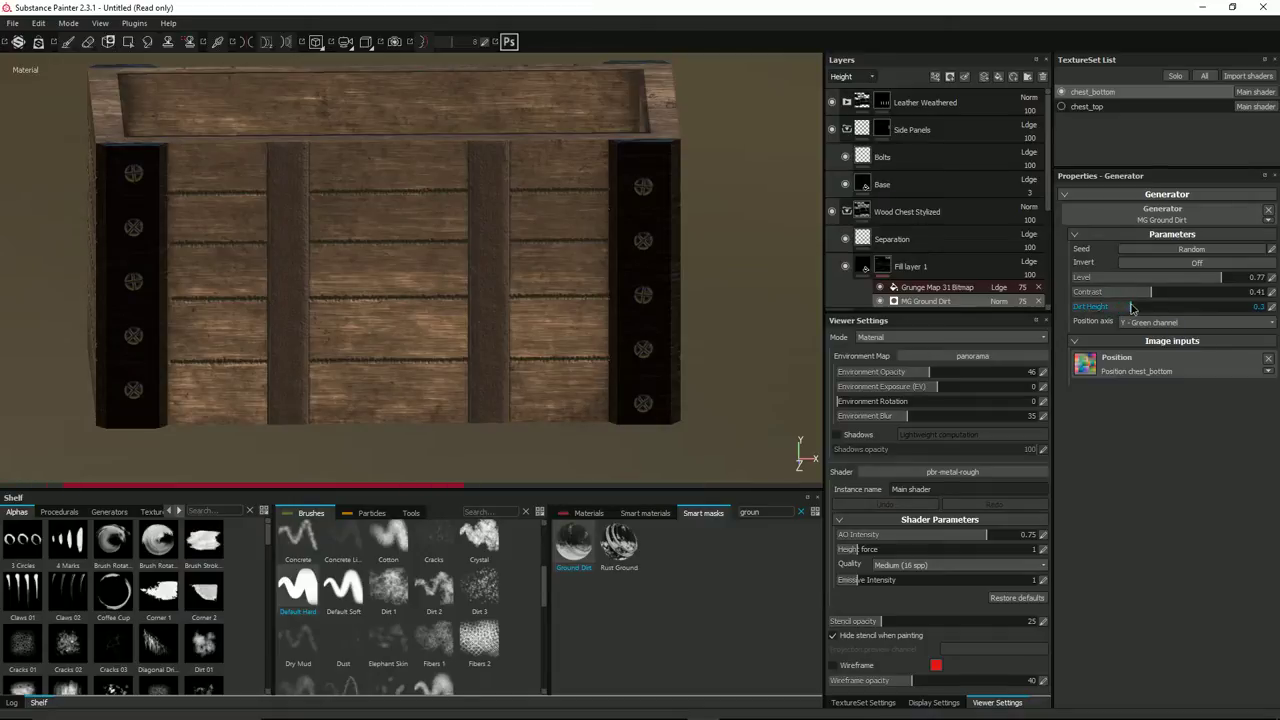
left_click_drag(1222, 283, 1232, 283)
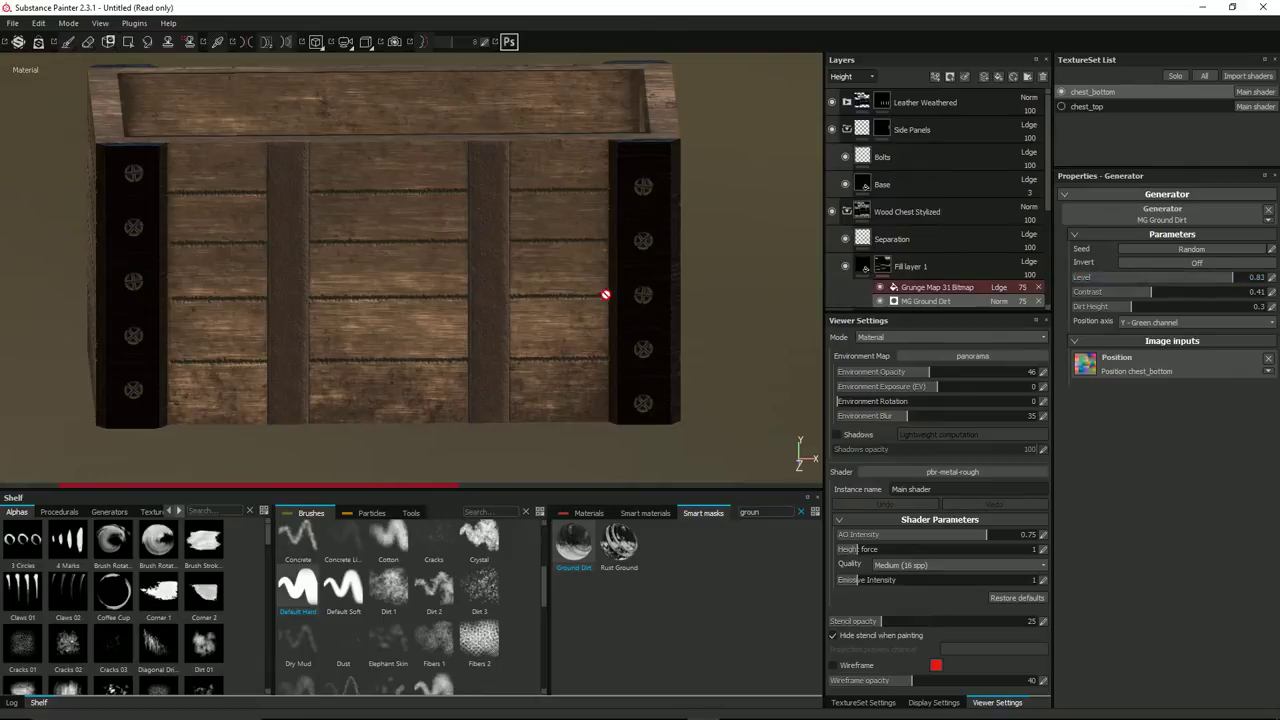
Show the chest_top texture set again and inspect the ground dirt on the chest from several sides.
left_click_drag(354, 302, 517, 249, "alt")
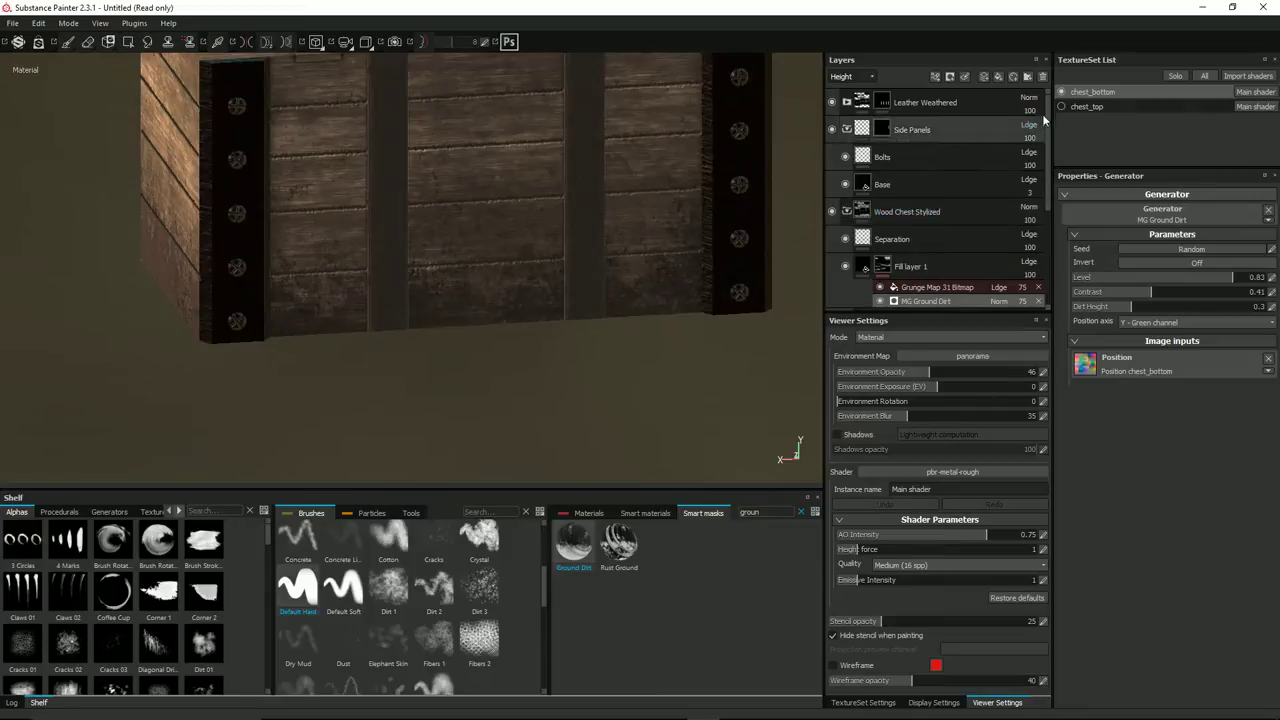
left_click_drag(672, 184, 390, 325, "alt")
scroll(617, 283, "down", 2)
middle_click_drag(617, 283, 557, 311, "alt")
left_click_drag(557, 311, 430, 295, "alt")
mouse_move(654, 260)
left_mouse_down("alt")
mouse_move(384, 256)
mouse_move(749, 263)
mouse_move(709, 226)
mouse_move(737, 246)
left_mouse_up("alt")
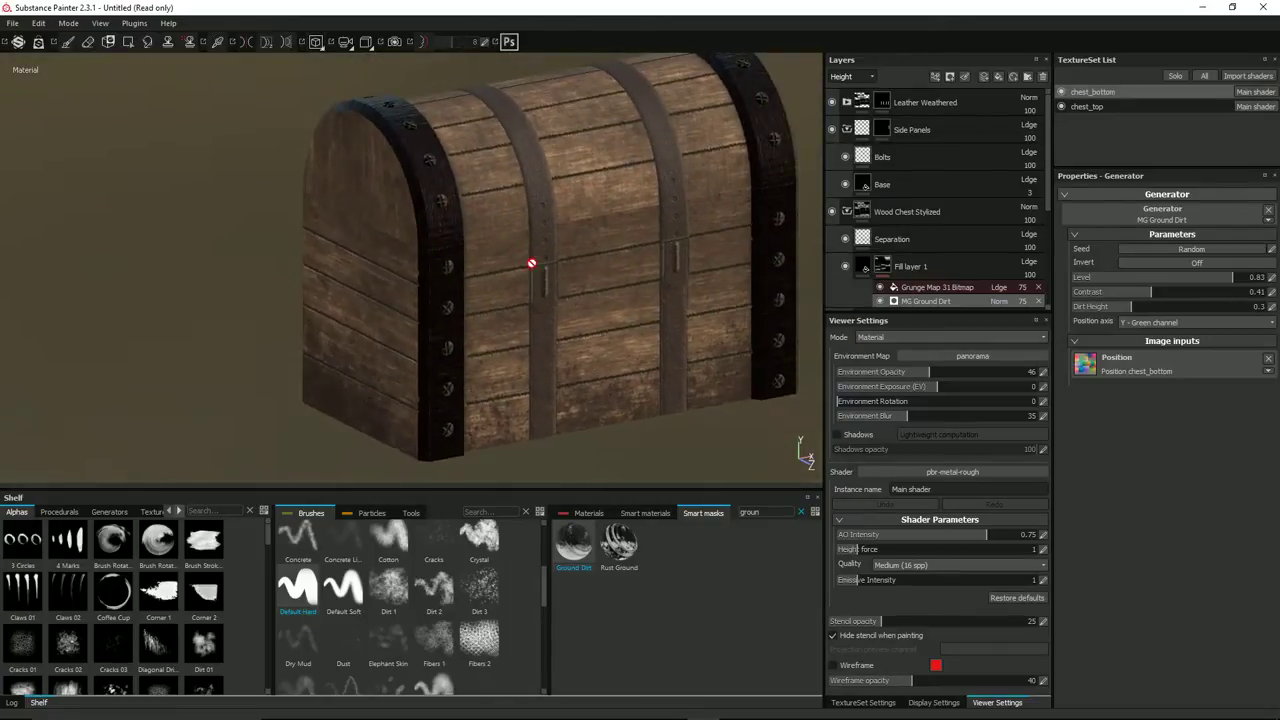
left_click_drag(659, 287, 563, 266, "alt")
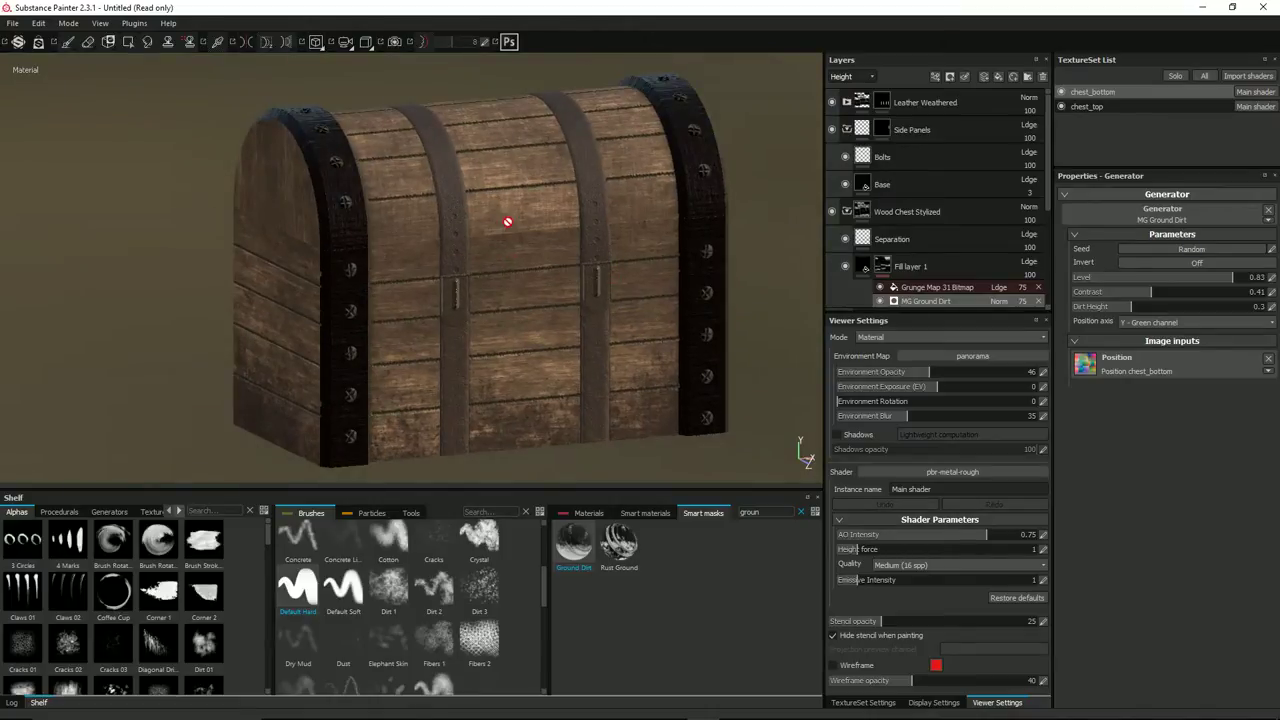
Save the project as chest in the Textures folder.
key("ctrl+s")
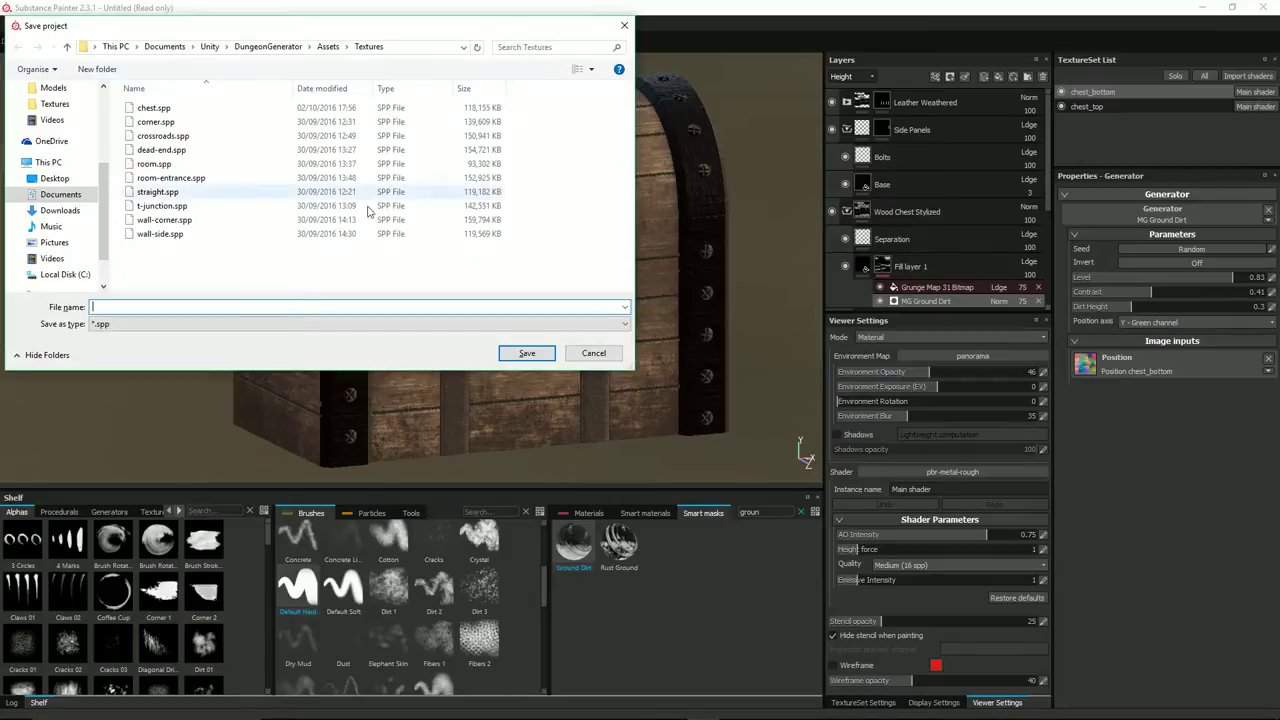
type("chest")
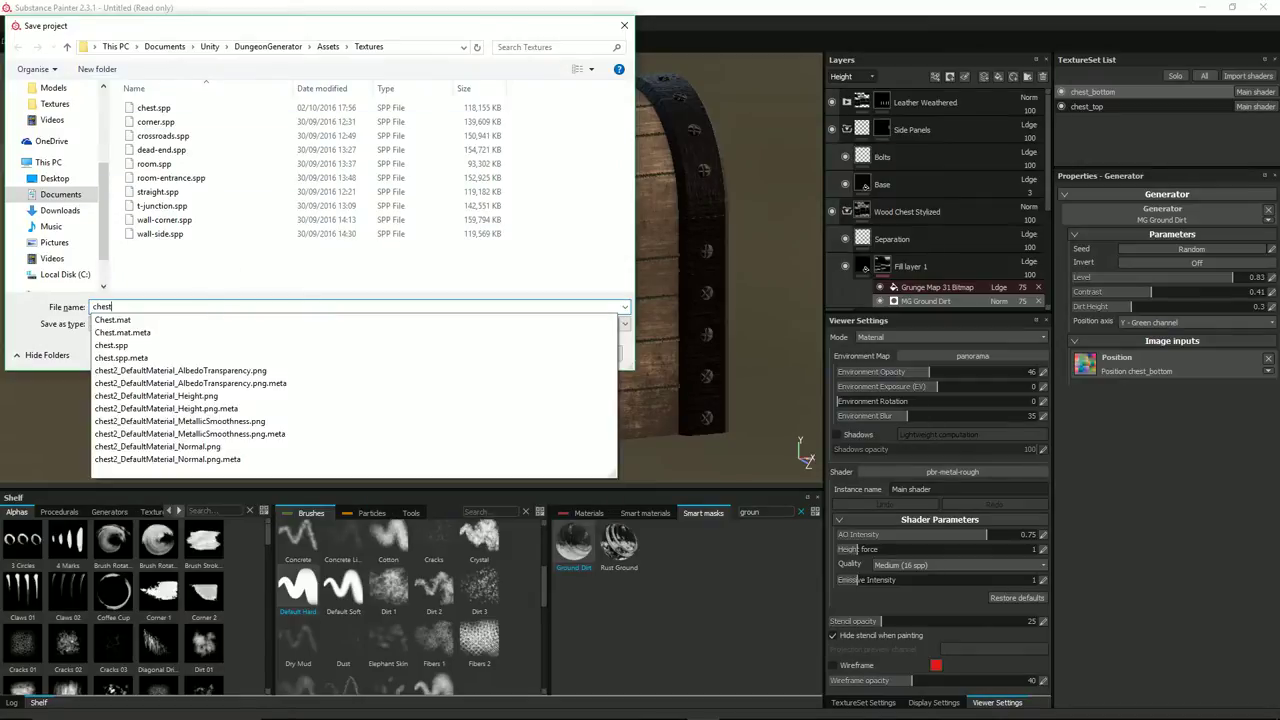
key("Return")
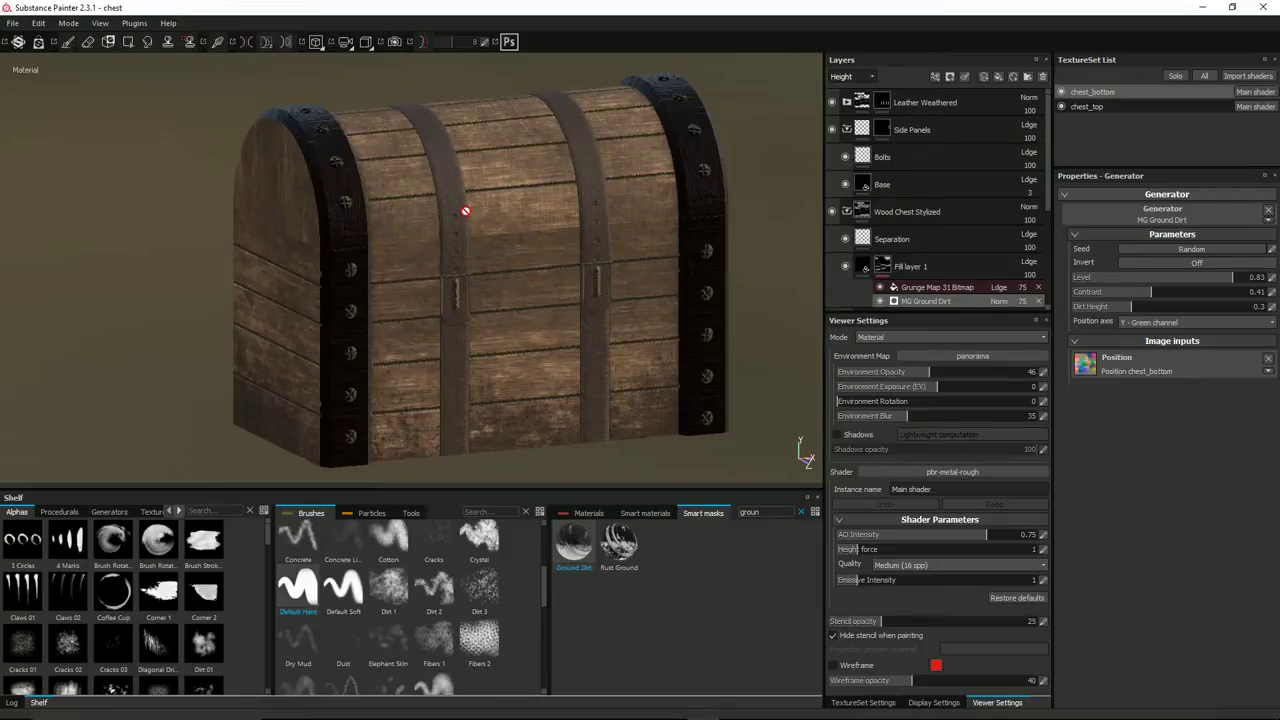
key("ctrl+s")
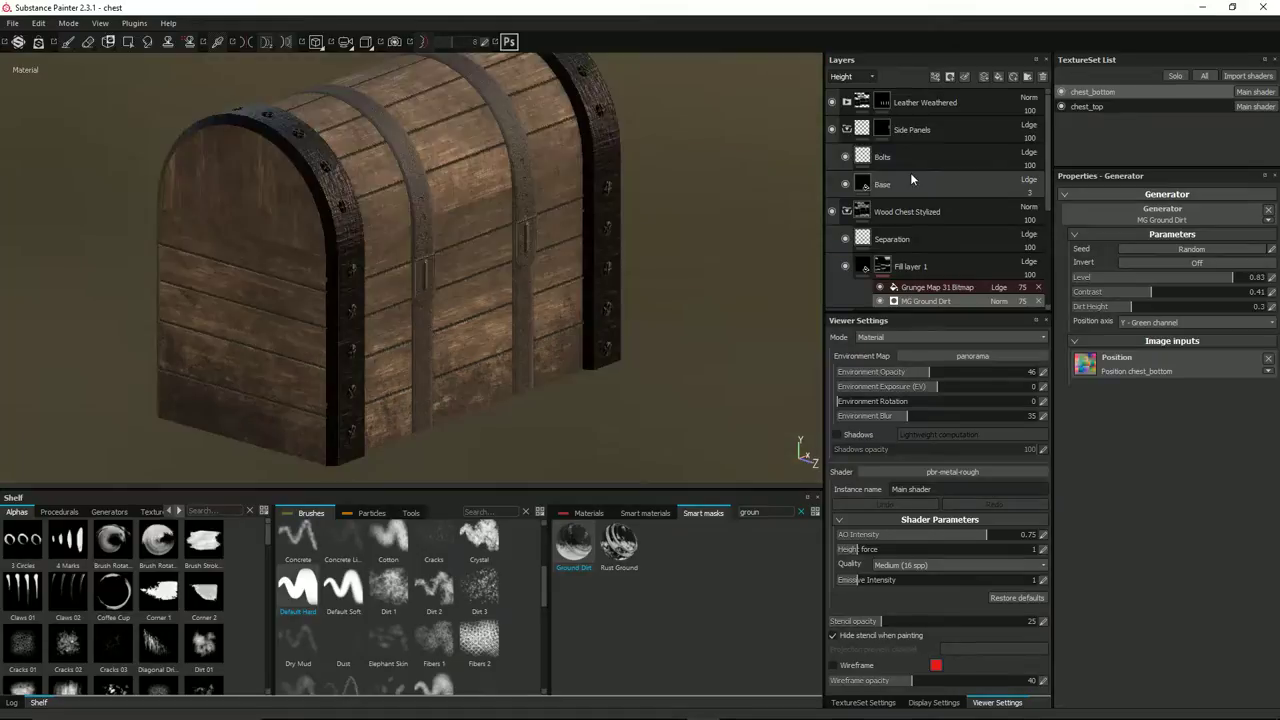
Open the texture export settings and examine the maps listed for the chest_bottom and chest_top texture sets.
left_click_drag(290, 257, 400, 270, "alt")
left_click(16, 24)
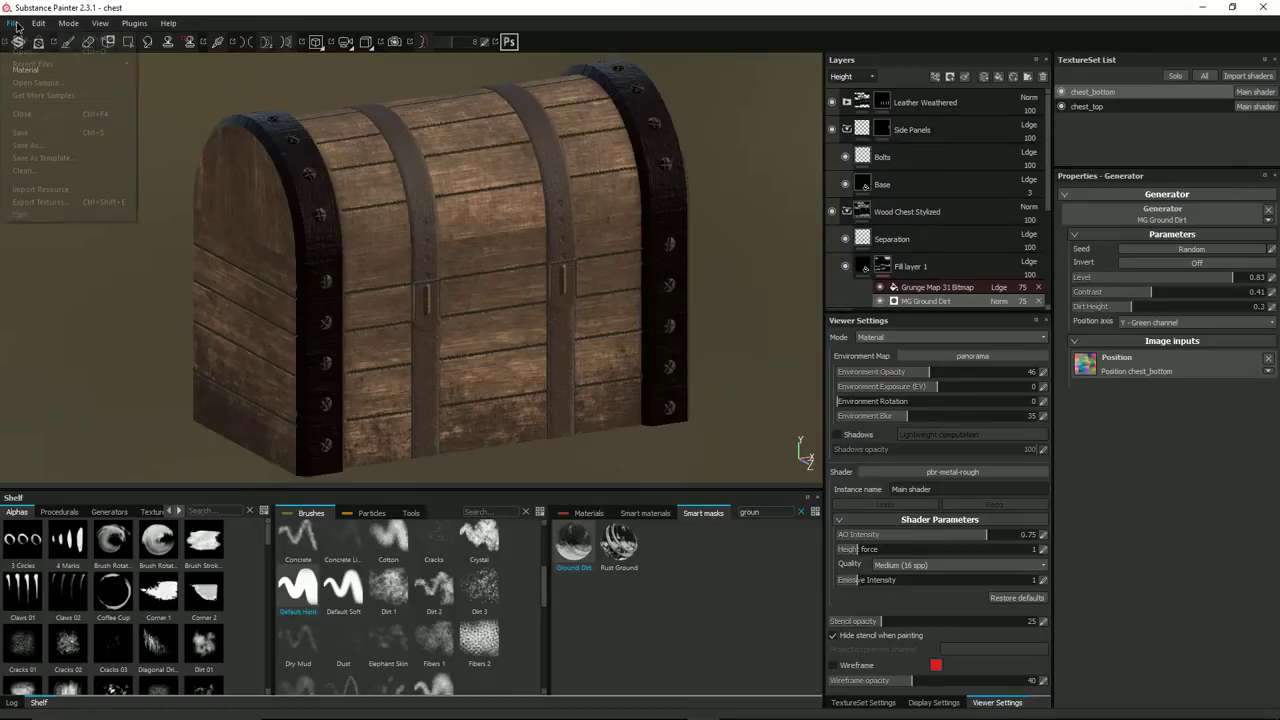
left_click(60, 203)
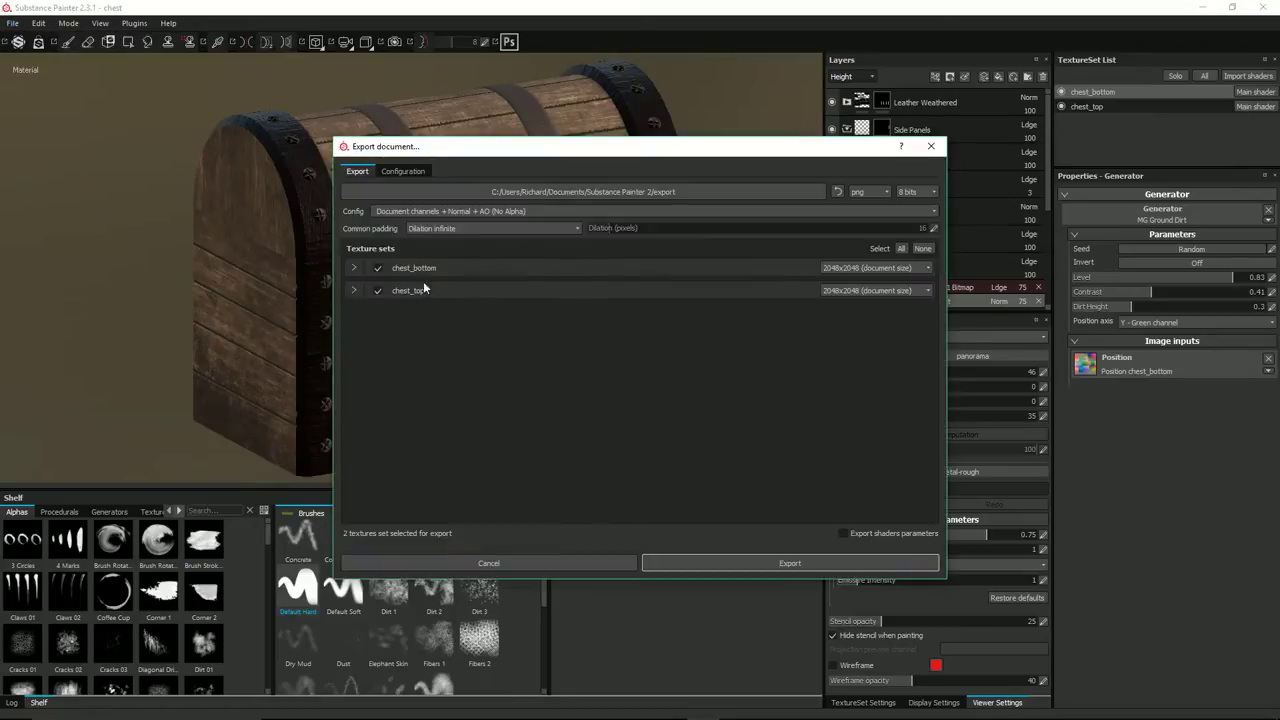
left_click(354, 268)
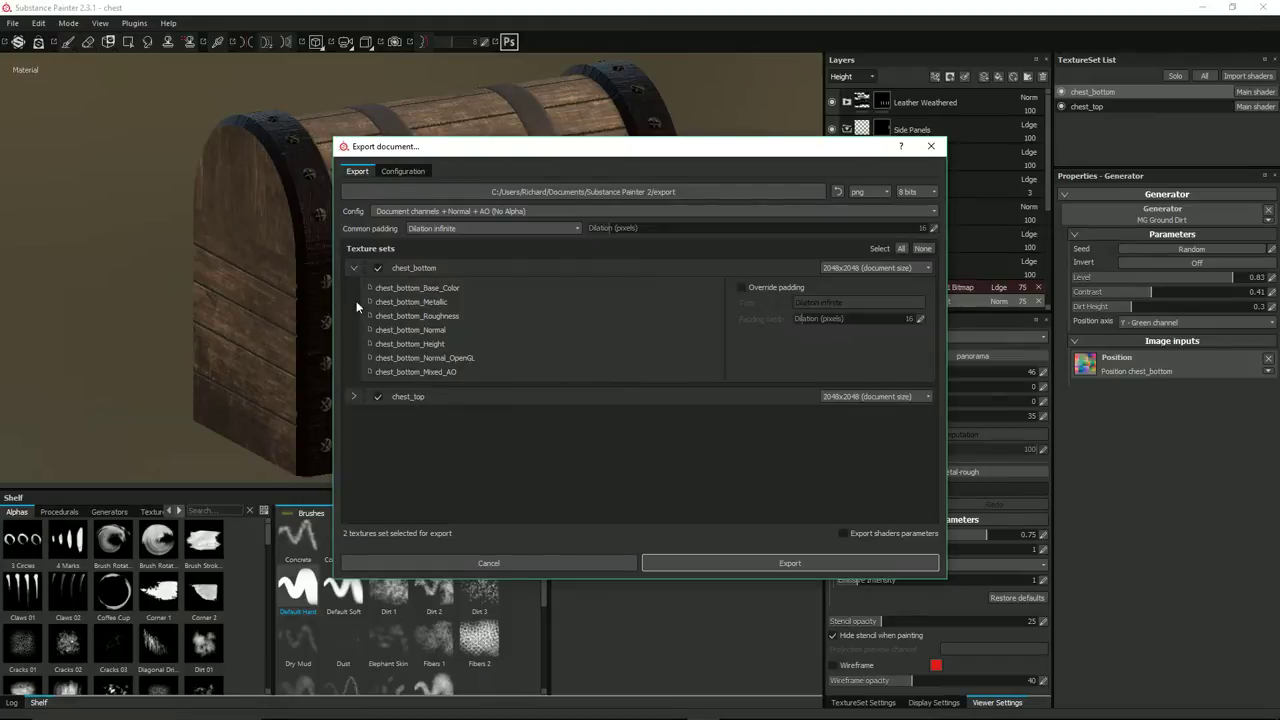
left_click(353, 397)
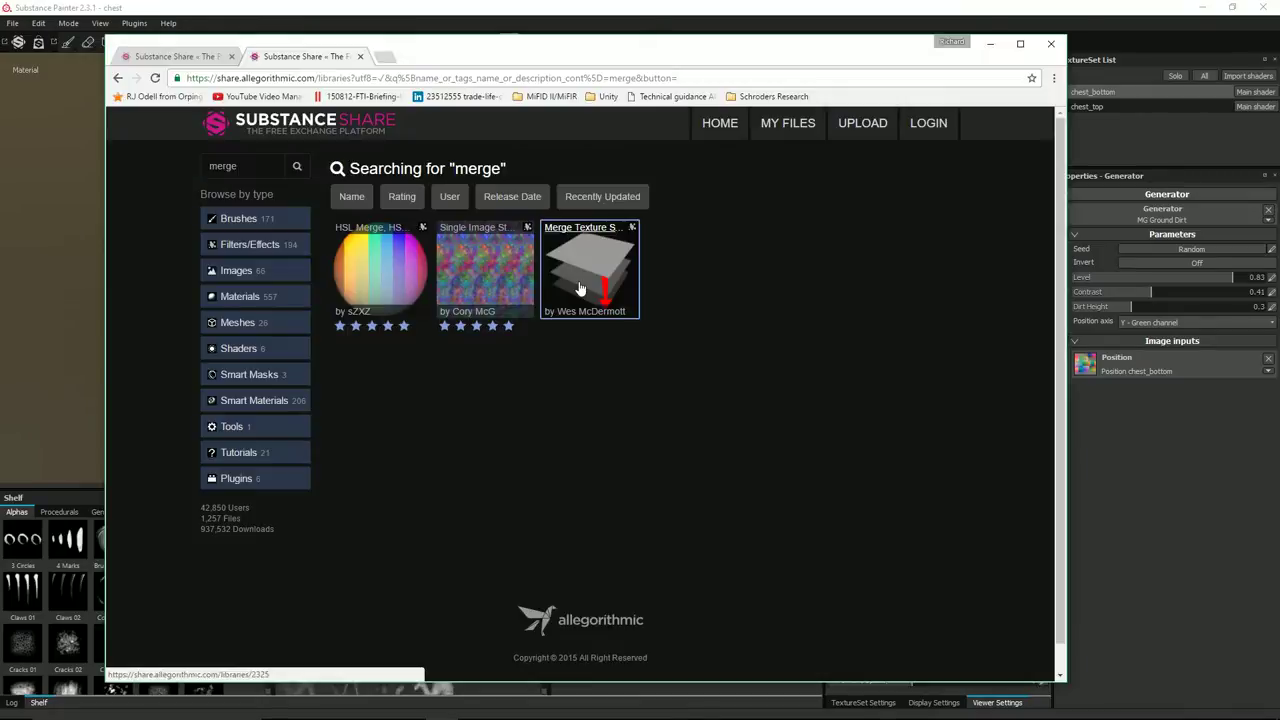
Switch to Substance Share in the browser, open the Merge Texture Set Utility and download it, logging in with the filled-in account.
left_click(590, 268)
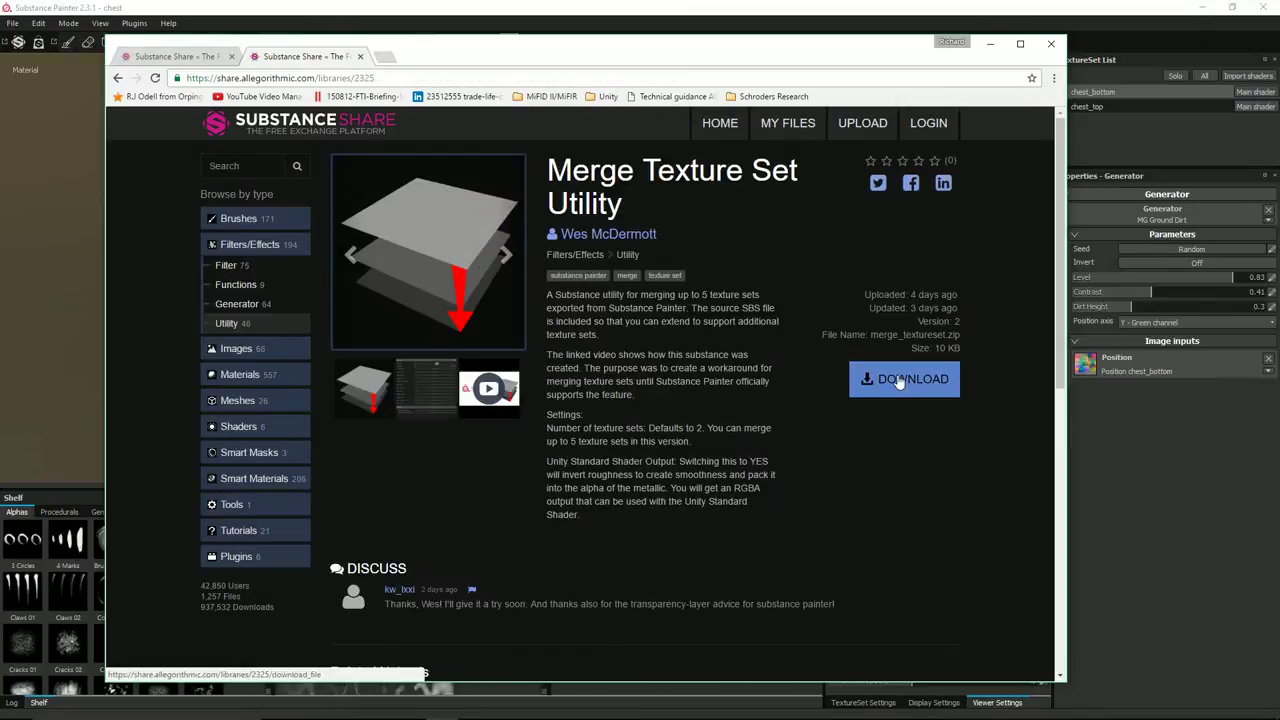
left_click(898, 380)
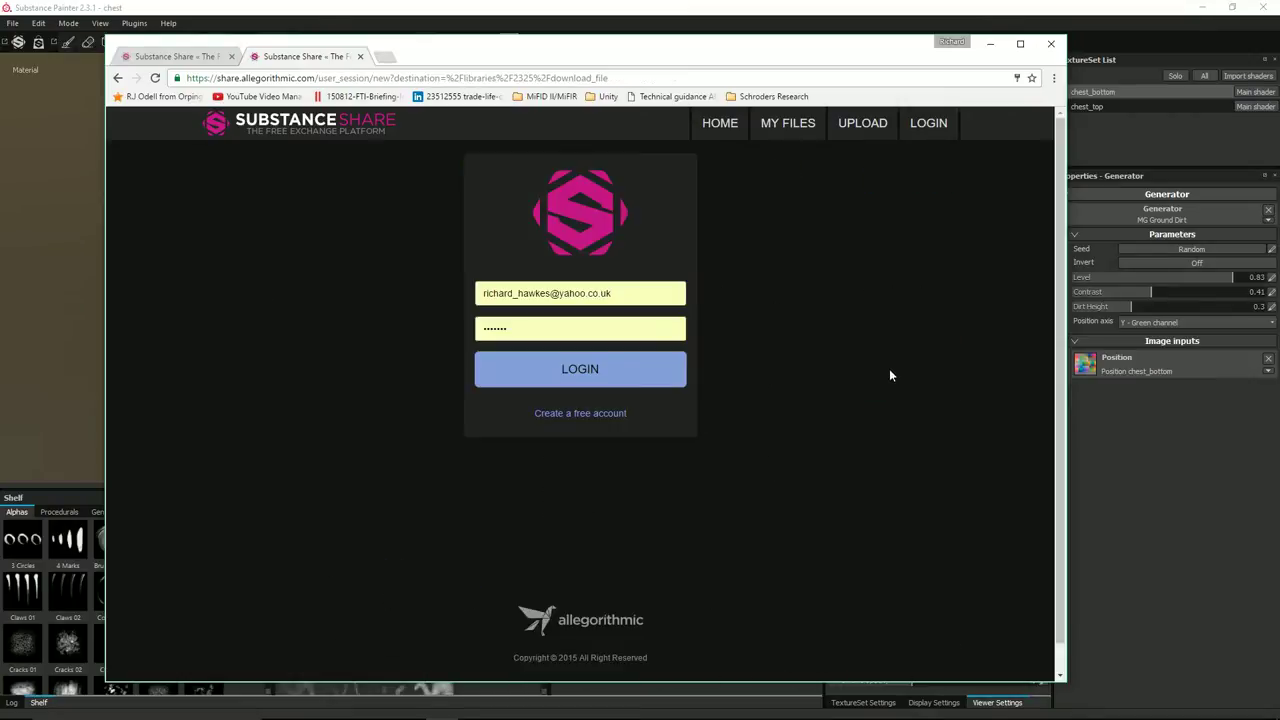
left_click(643, 367)
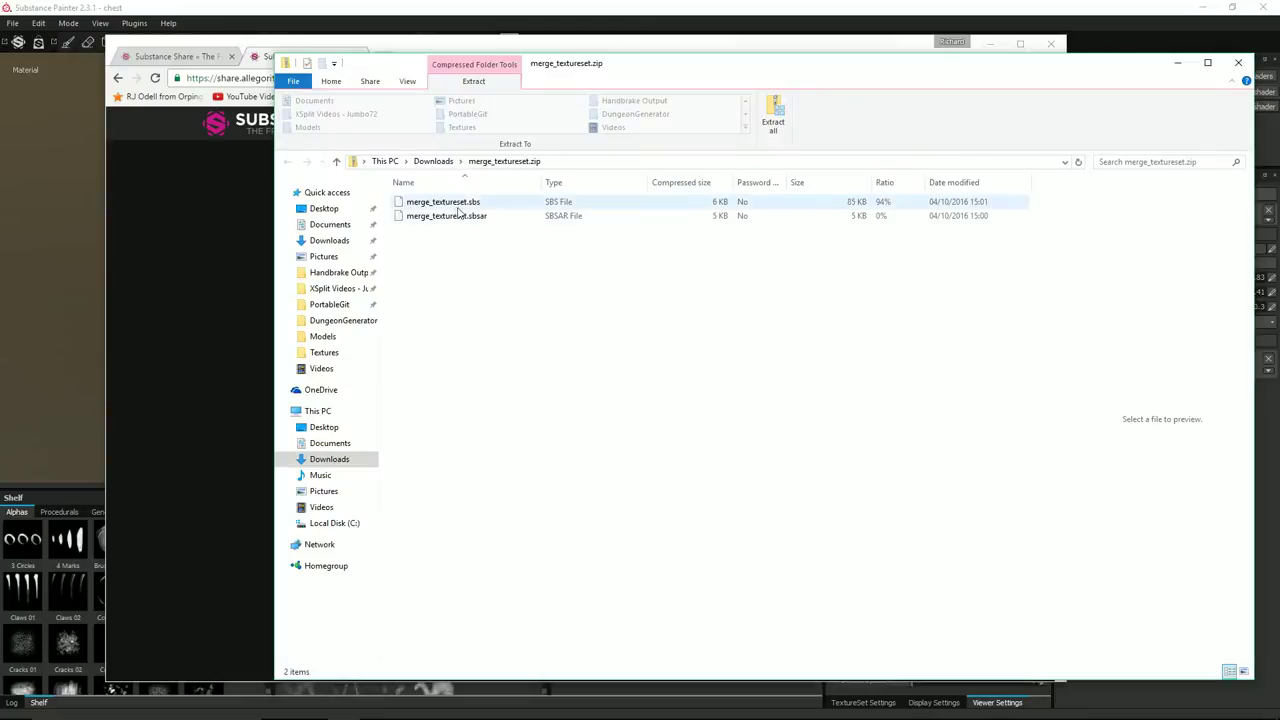
Examine the merge_textureset.sbs and merge_textureset.sbsar files inside the downloaded merge_textureset.zip archive.
left_click(473, 218)
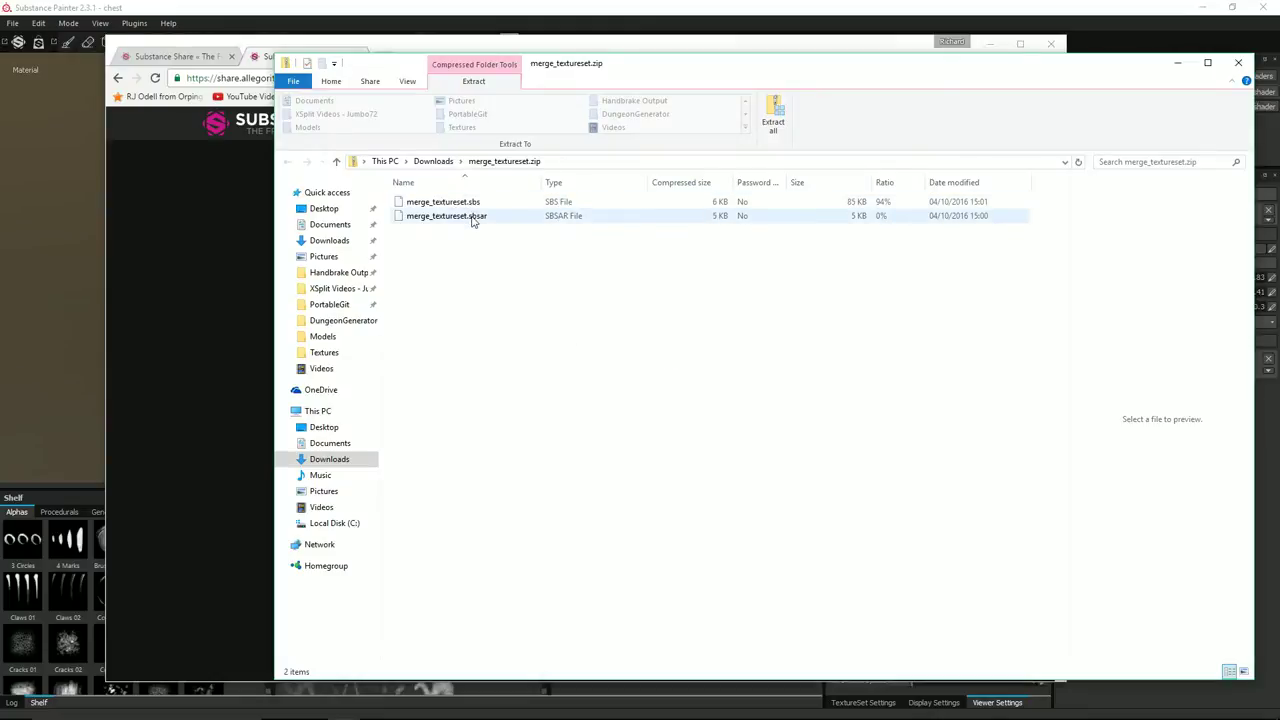
left_click(477, 203)
left_click(479, 216)
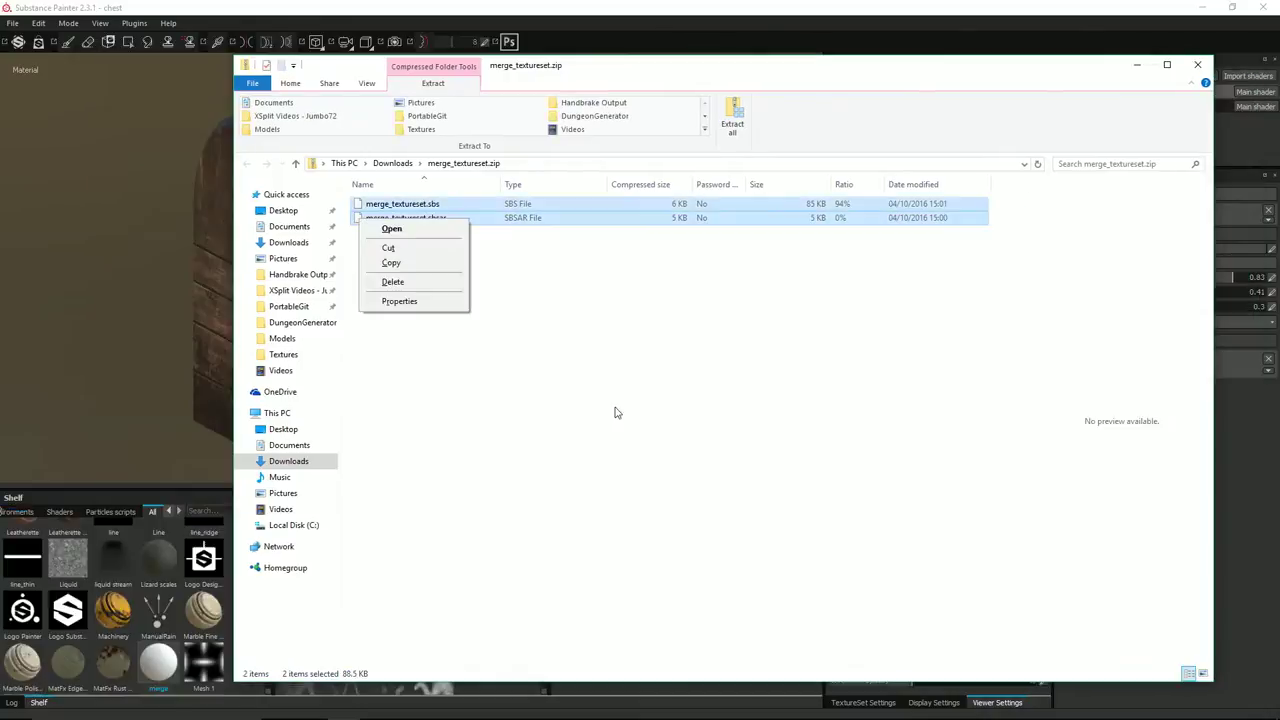
left_click(617, 413)
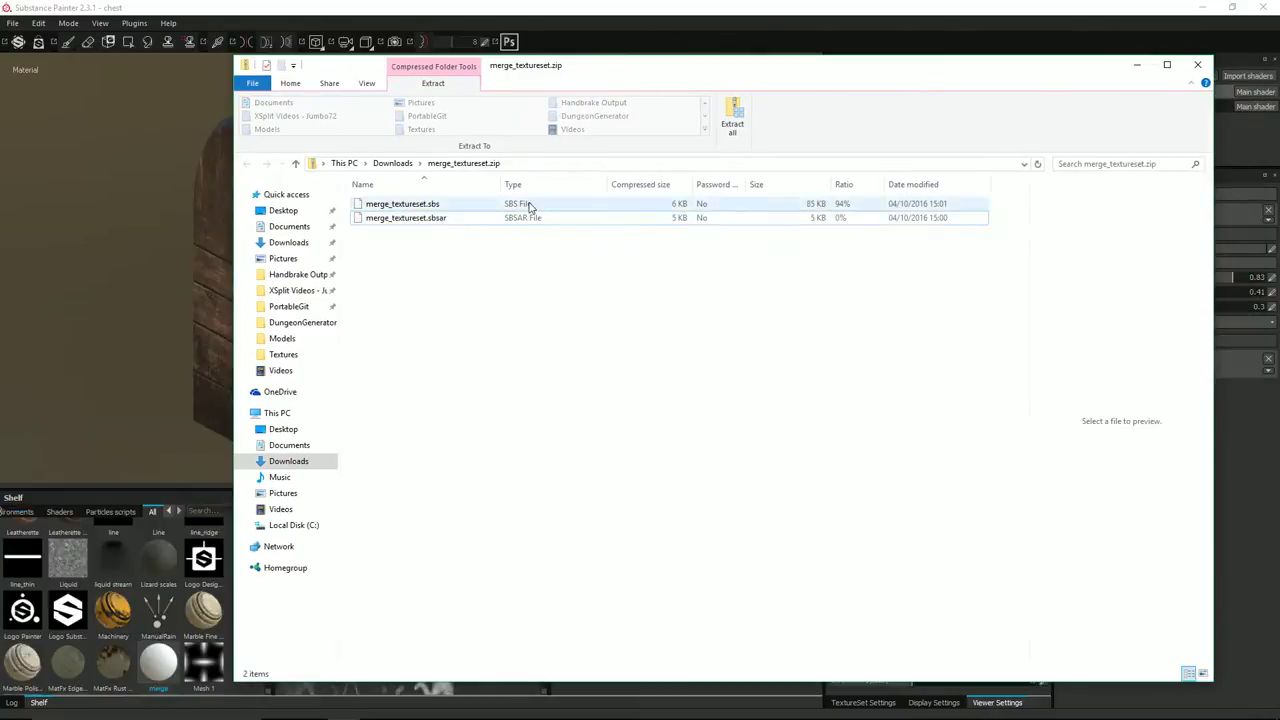
left_click(478, 219)
left_click_drag(212, 338, 291, 278)
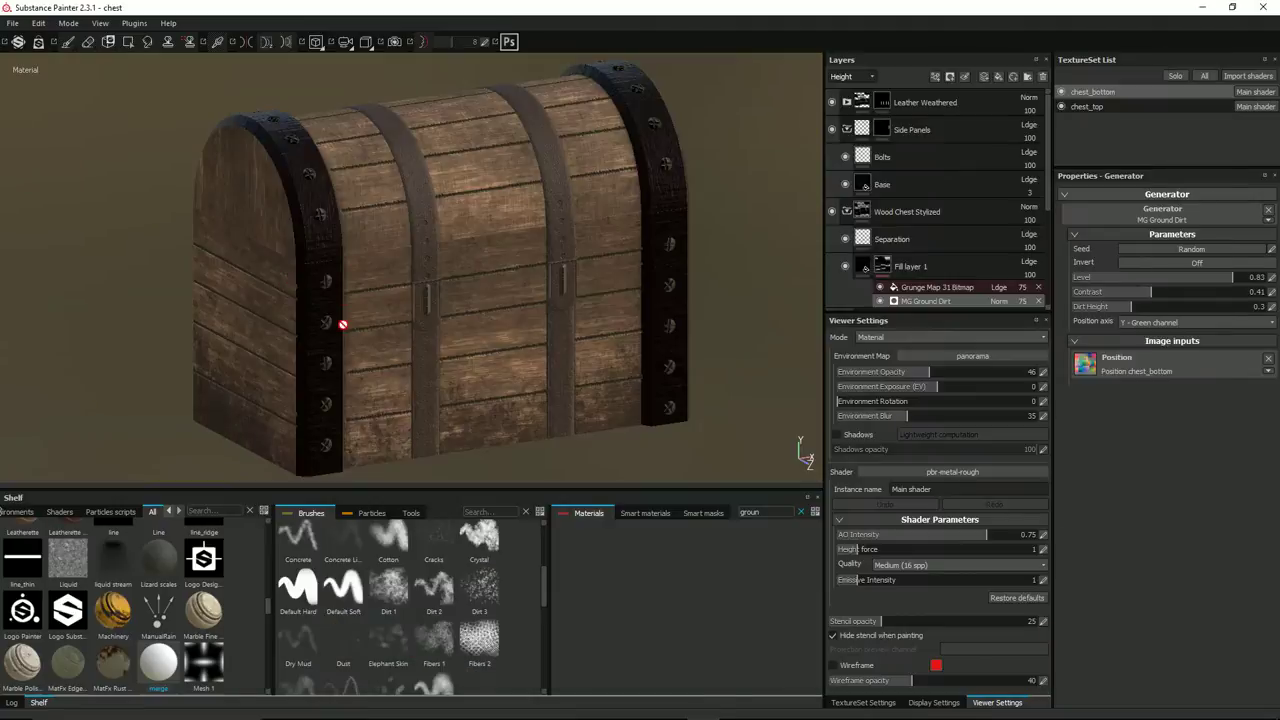
left_click(12, 23)
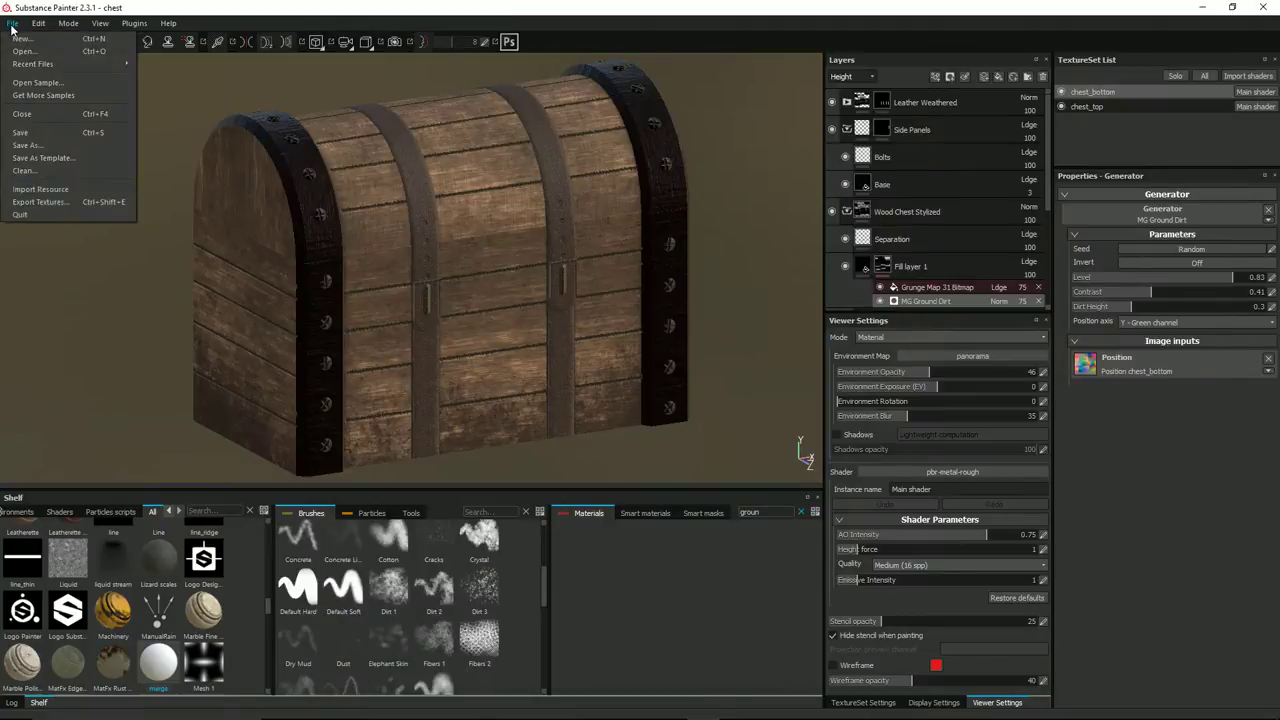
left_click(62, 203)
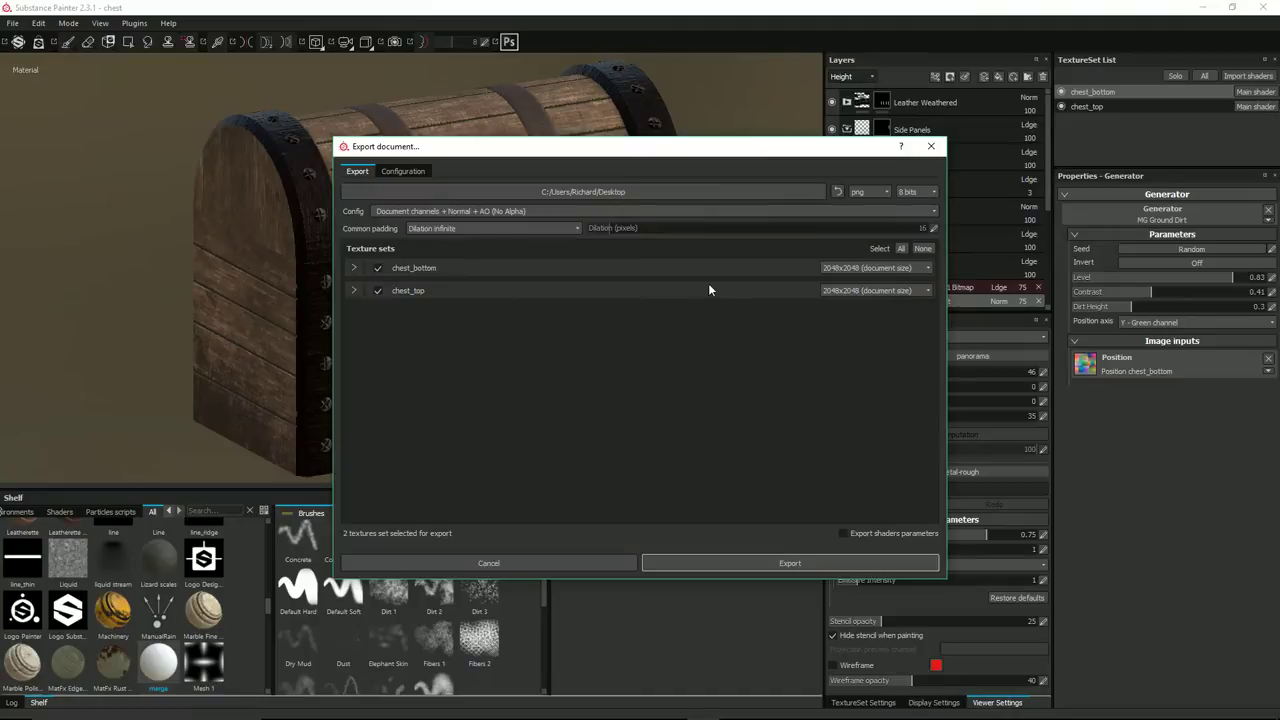
left_click(583, 560)
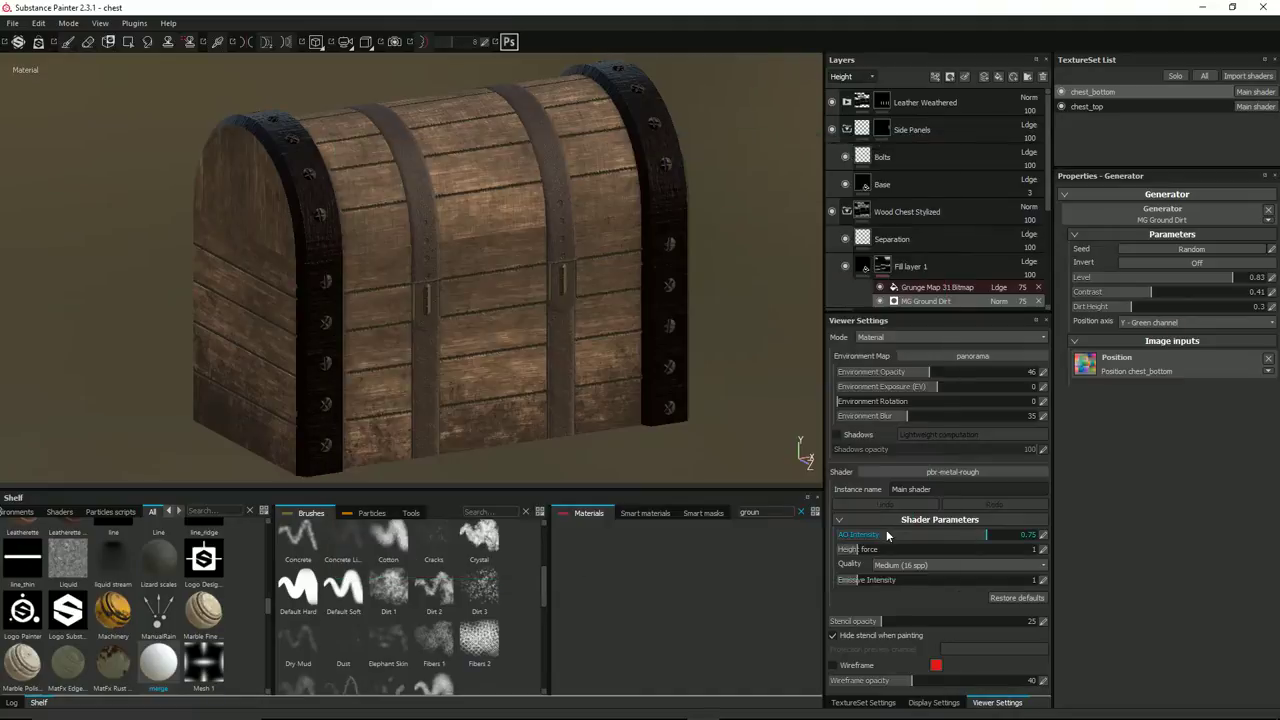
Set the size of both the chest_bottom and chest_top texture sets to 1024 and save the project.
left_click(864, 703)
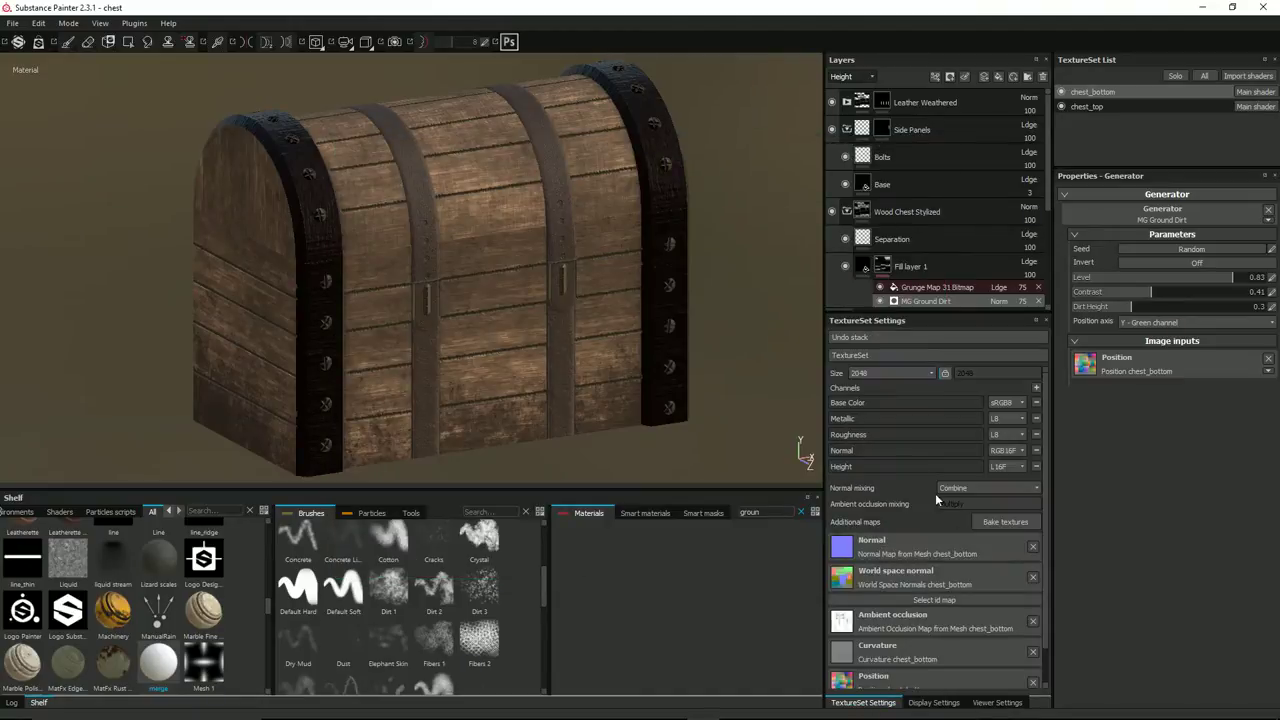
left_click(888, 372)
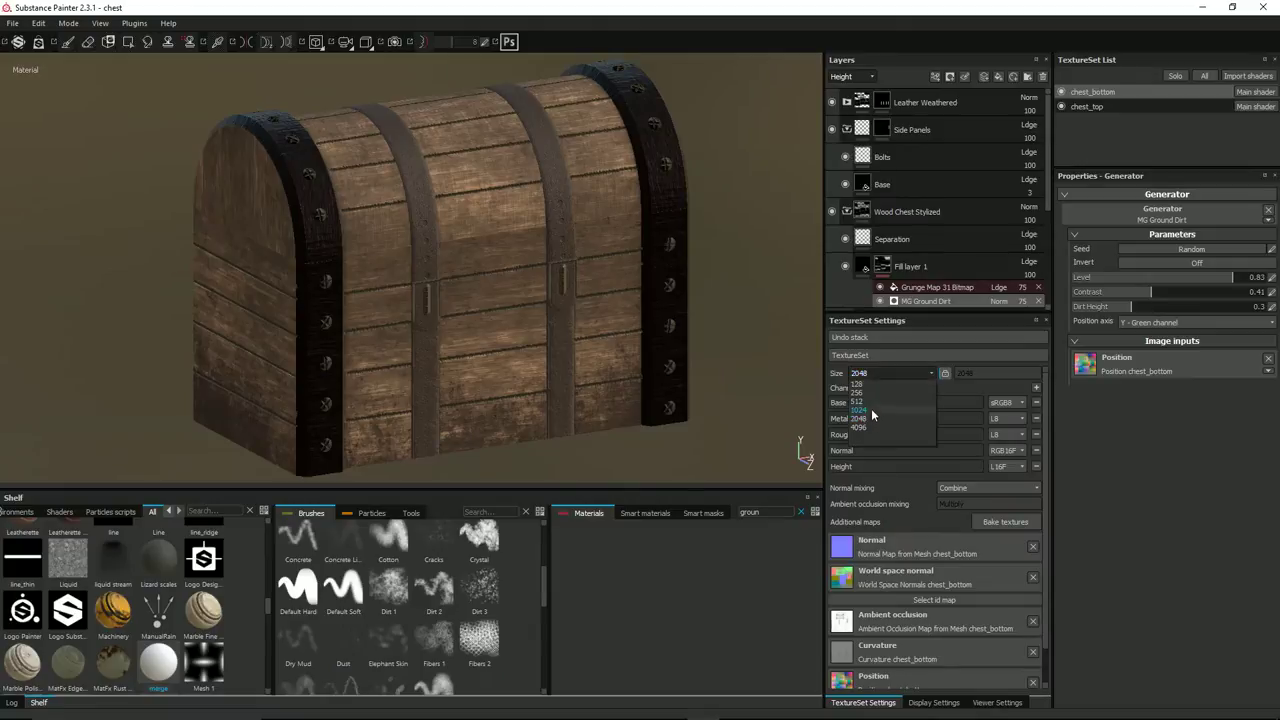
left_click(871, 408)
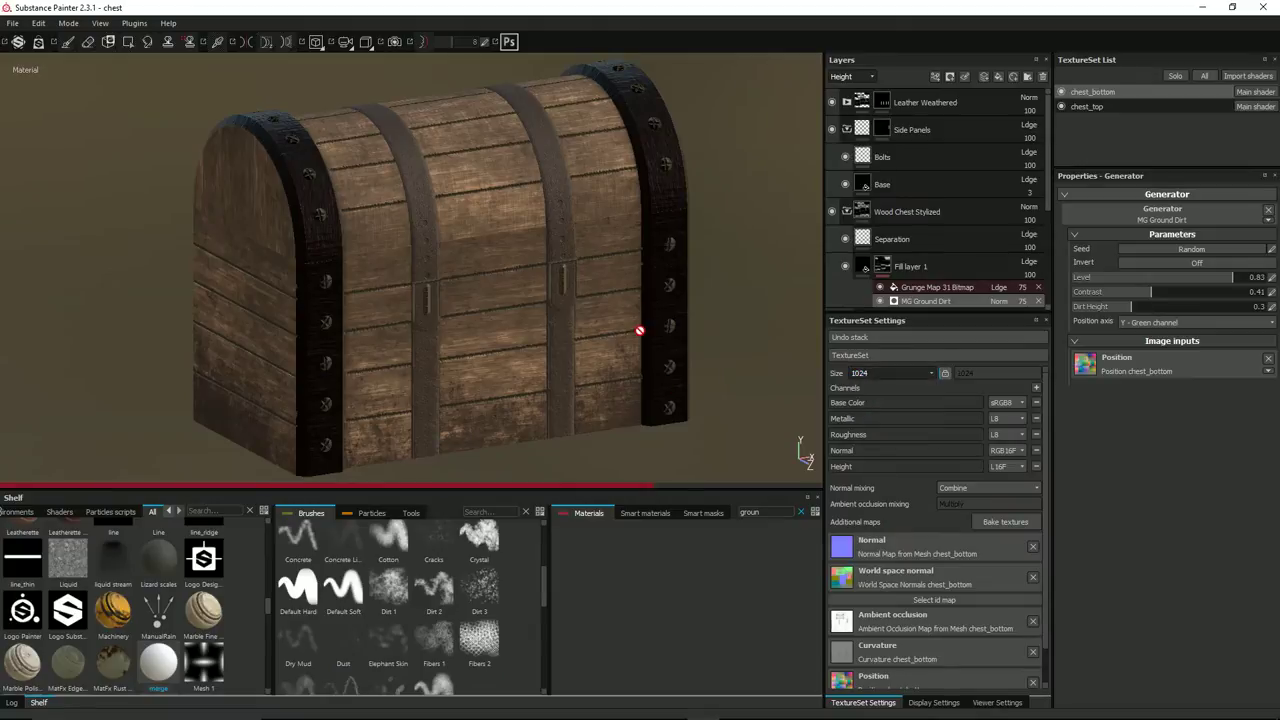
left_click(1100, 105)
left_click(888, 372)
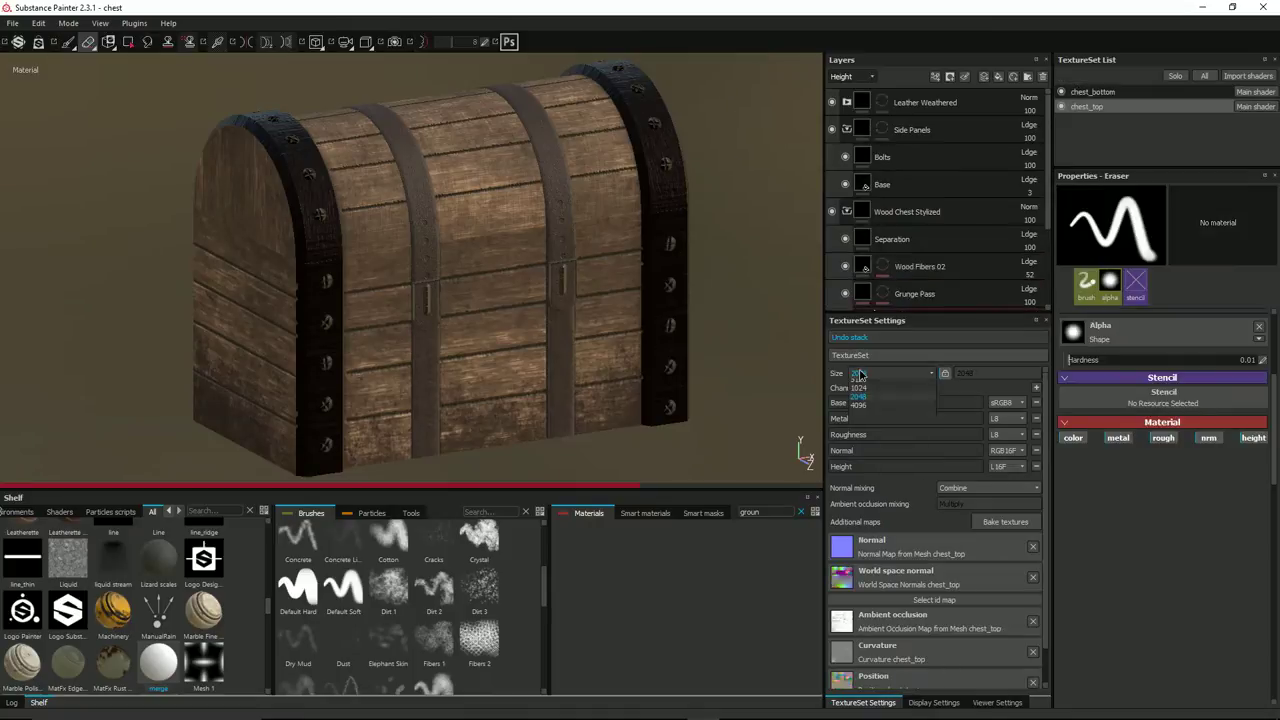
left_click(868, 410)
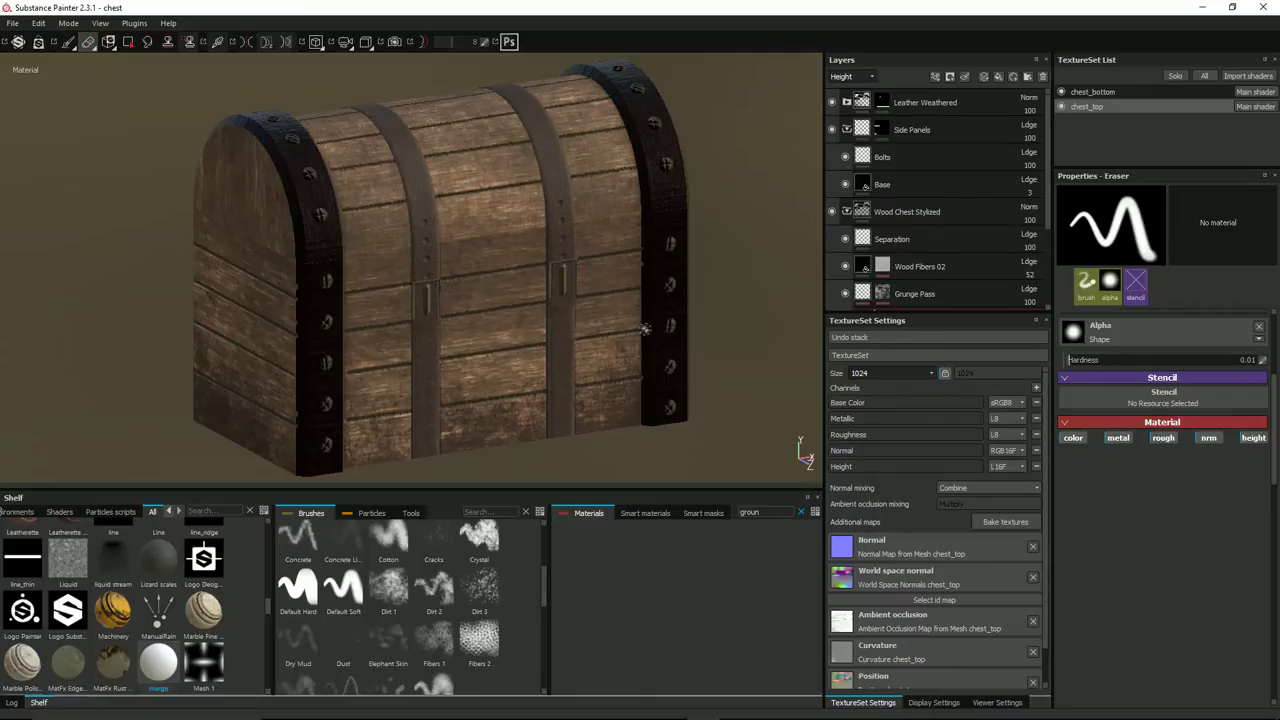
mouse_move(420, 214)
left_mouse_down("alt")
mouse_move(514, 234)
mouse_move(562, 182)
mouse_move(322, 231)
mouse_move(571, 251)
mouse_move(538, 181)
mouse_move(663, 237)
mouse_move(686, 314)
mouse_move(500, 380)
mouse_move(634, 211)
mouse_move(474, 194)
mouse_move(634, 217)
mouse_move(480, 223)
mouse_move(375, 206)
mouse_move(543, 246)
mouse_move(571, 214)
mouse_move(687, 252)
mouse_move(611, 251)
mouse_move(566, 220)
mouse_move(580, 206)
mouse_move(469, 246)
mouse_move(472, 263)
left_mouse_up("alt")
key("ctrl+s")
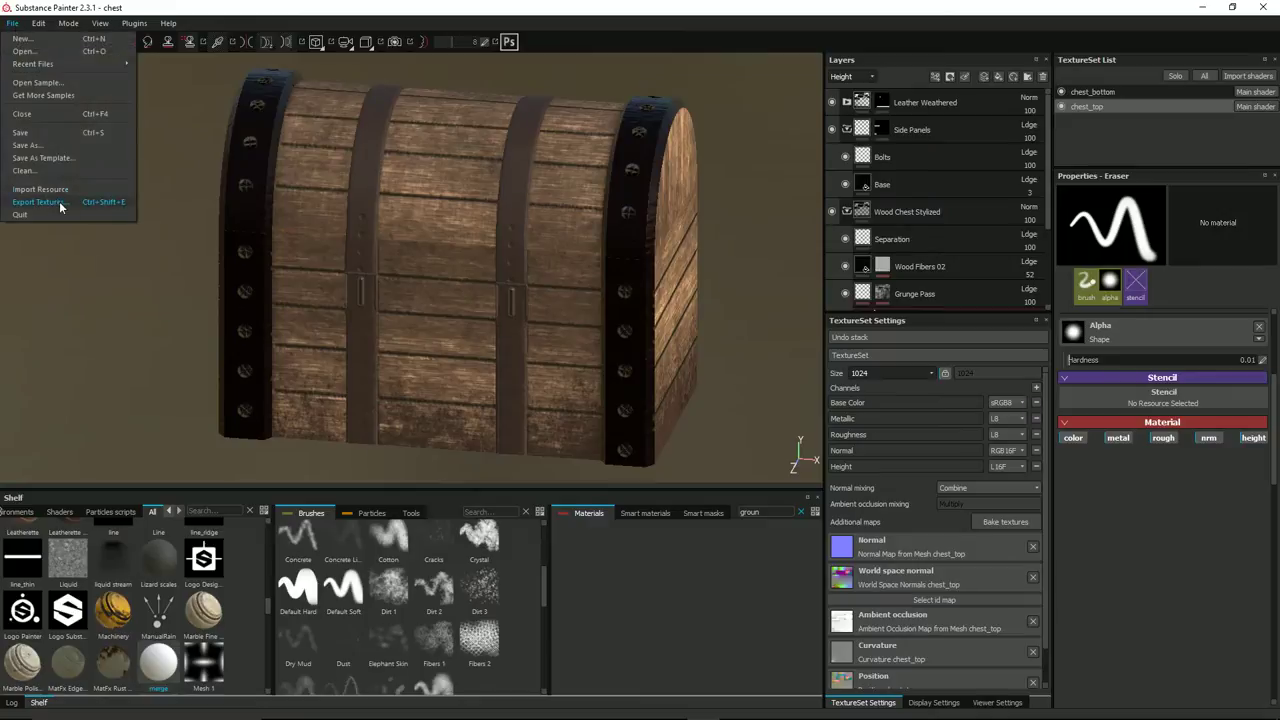
In the texture export settings, set the output size of chest_bottom and chest_top to 1024x1024 (document size).
left_click(40, 201)
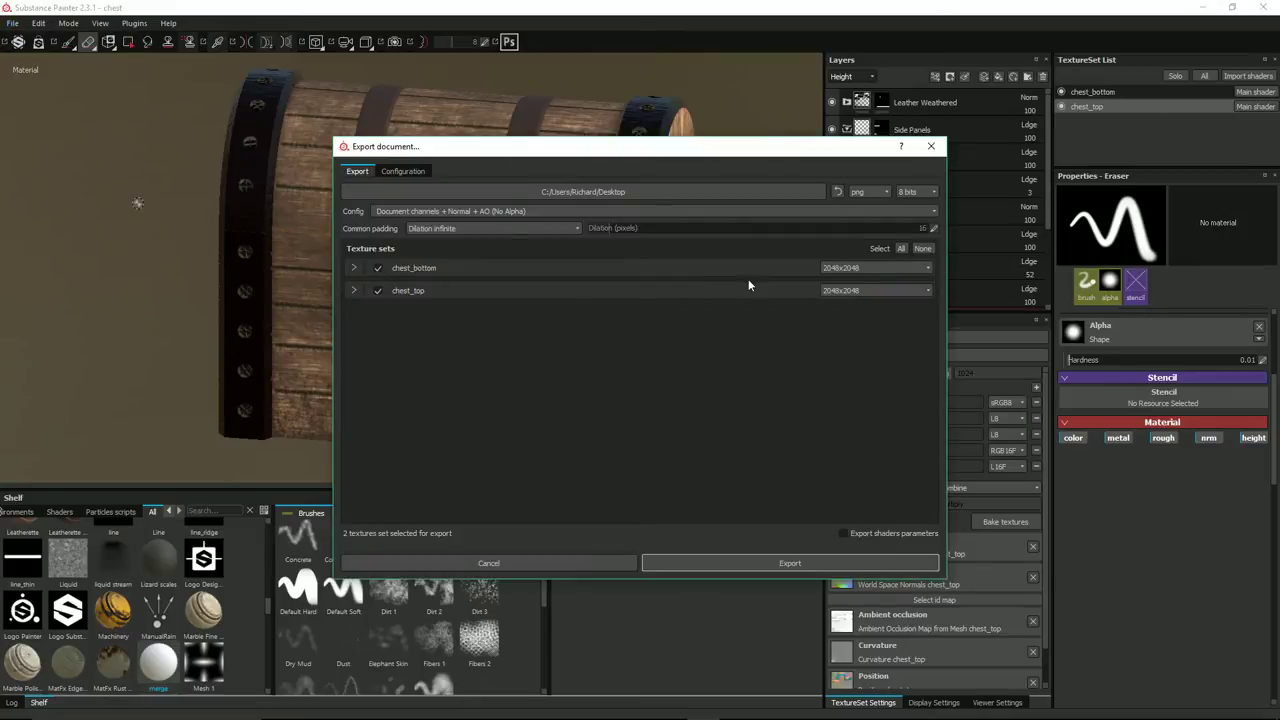
left_click(828, 268)
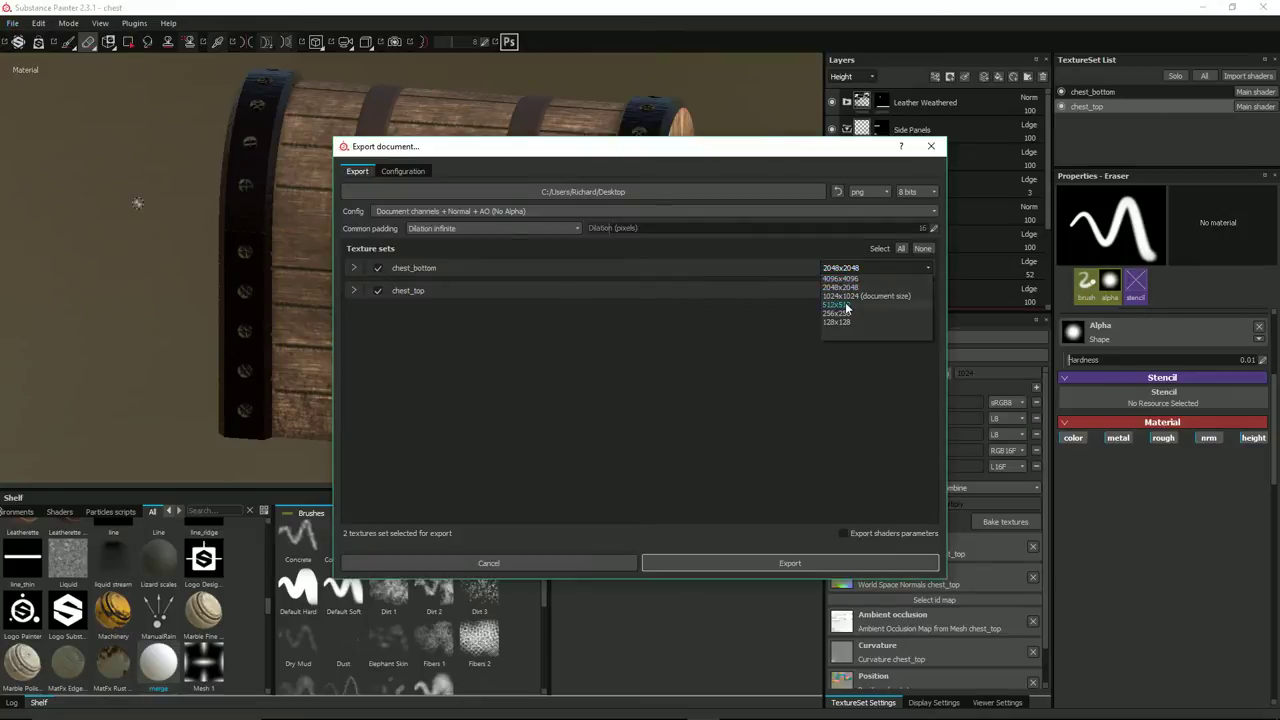
left_click(851, 296)
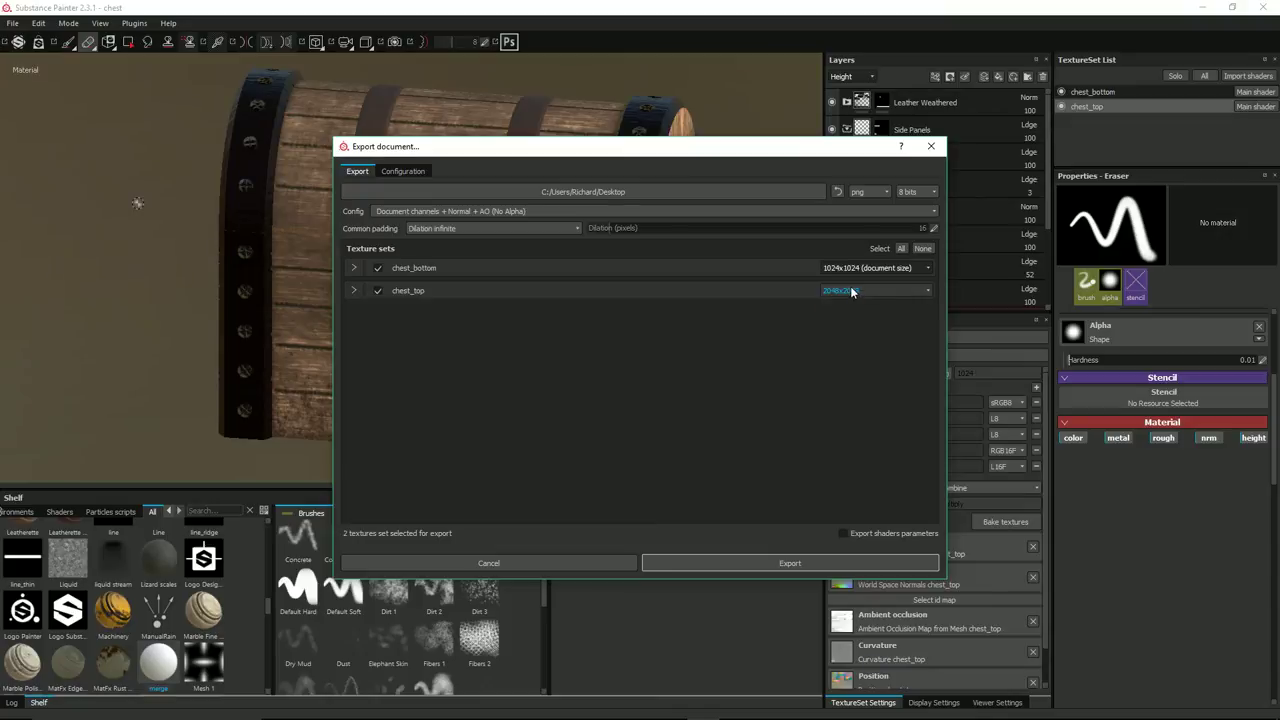
left_click(848, 290)
left_click(866, 319)
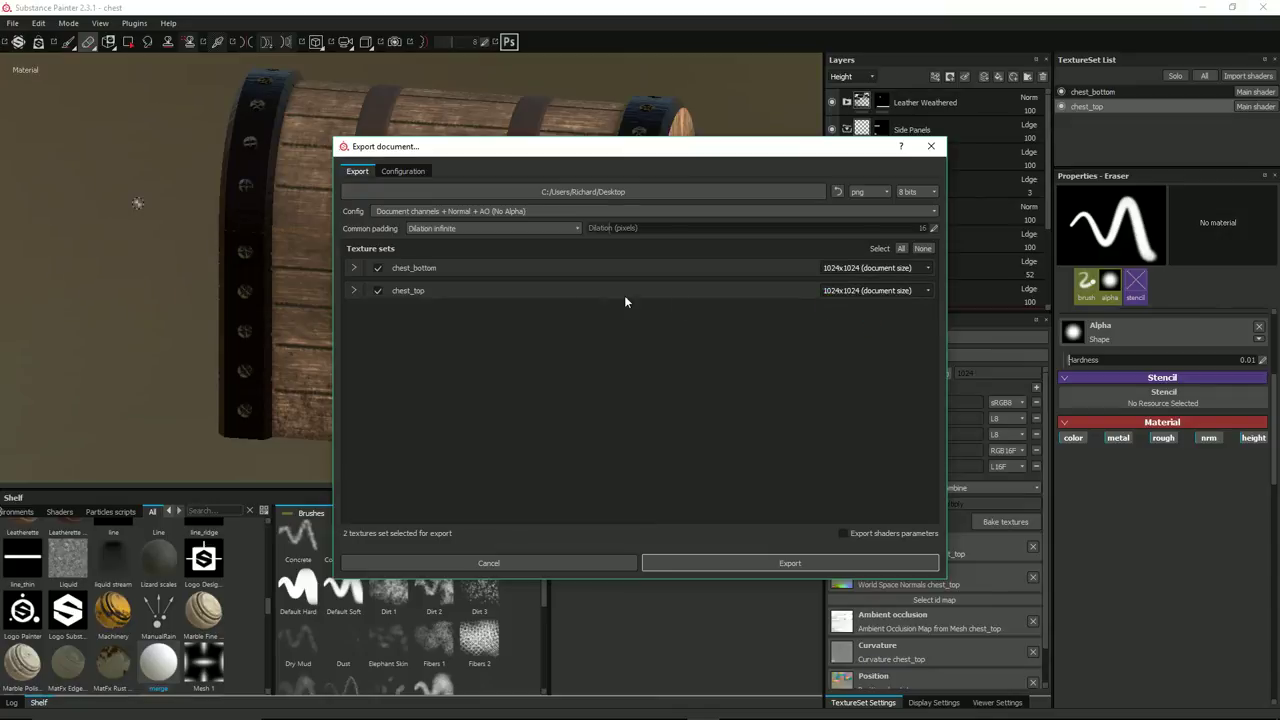
Set the export folder to Assets/Textures inside the DungeonGenerator Unity project.
left_click(549, 194)
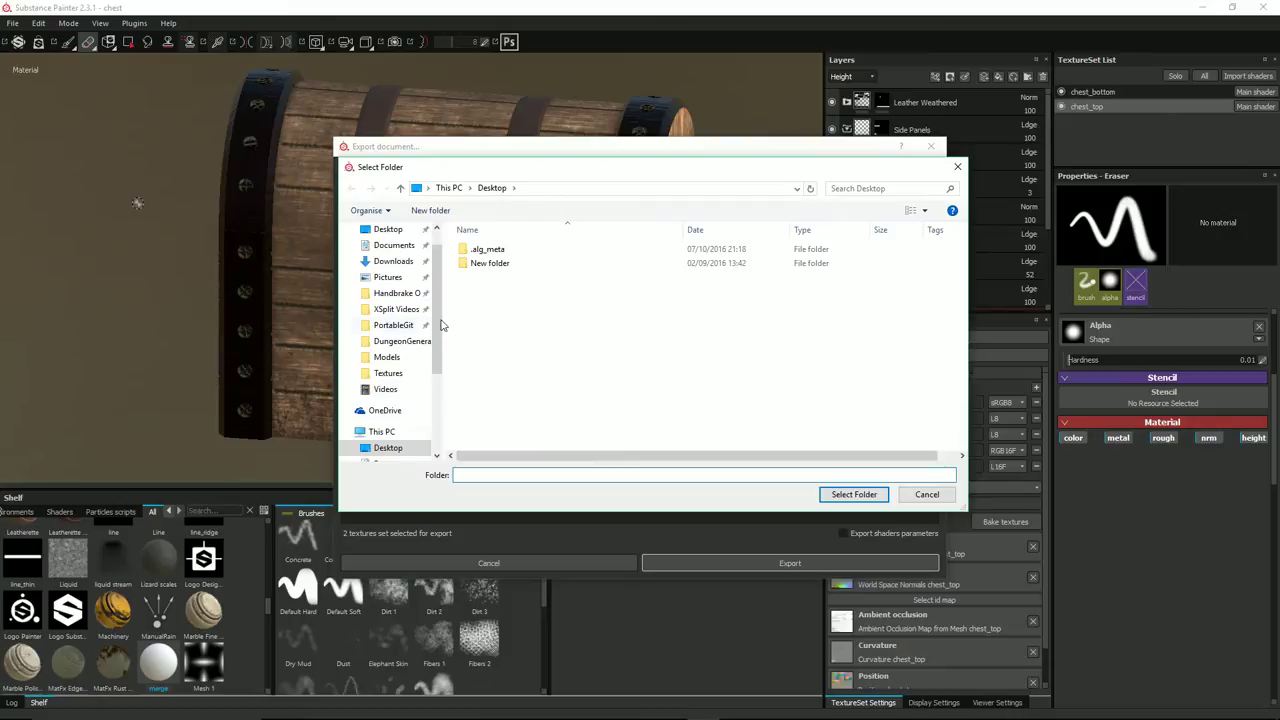
left_click(404, 341)
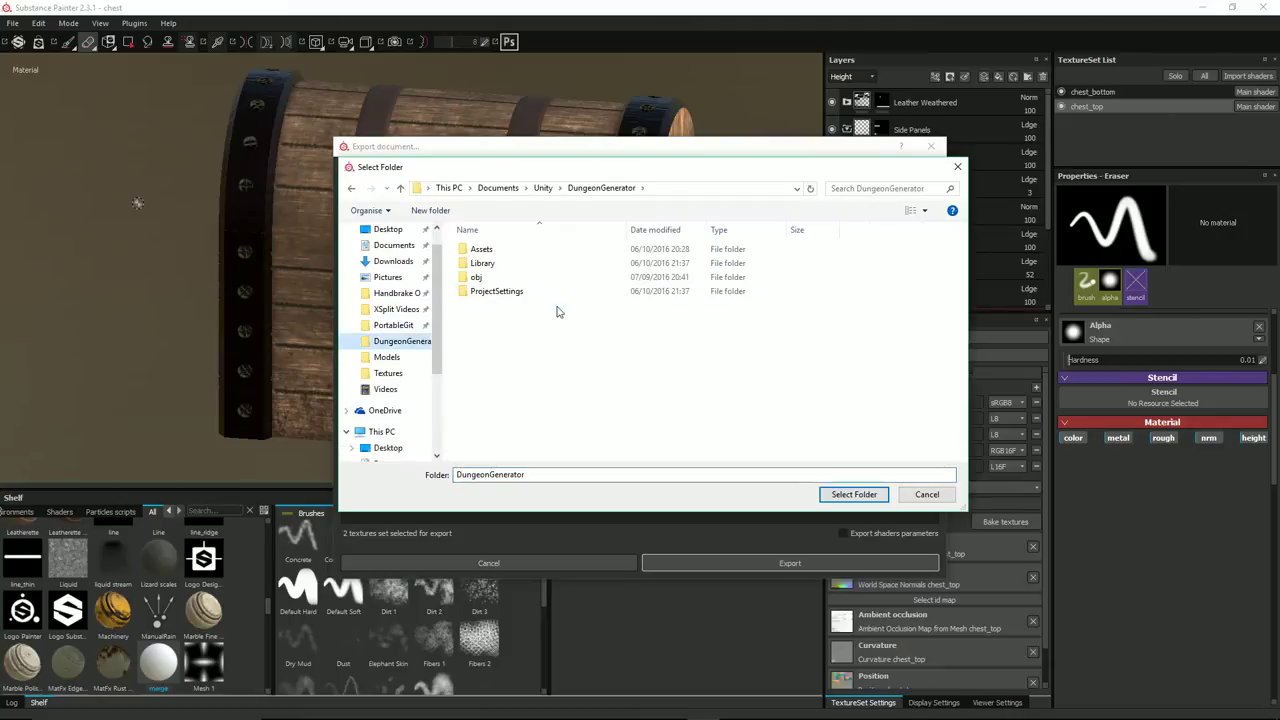
double_click(481, 249)
double_click(484, 263)
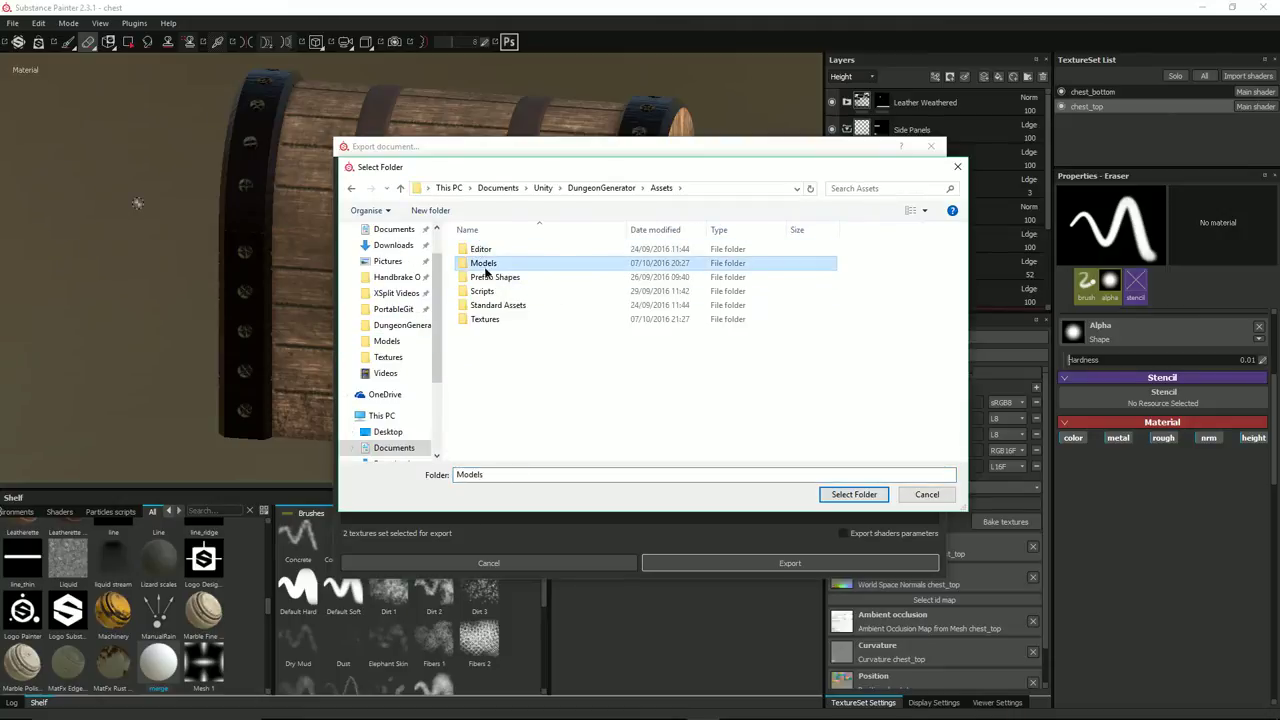
left_click(661, 188)
double_click(486, 320)
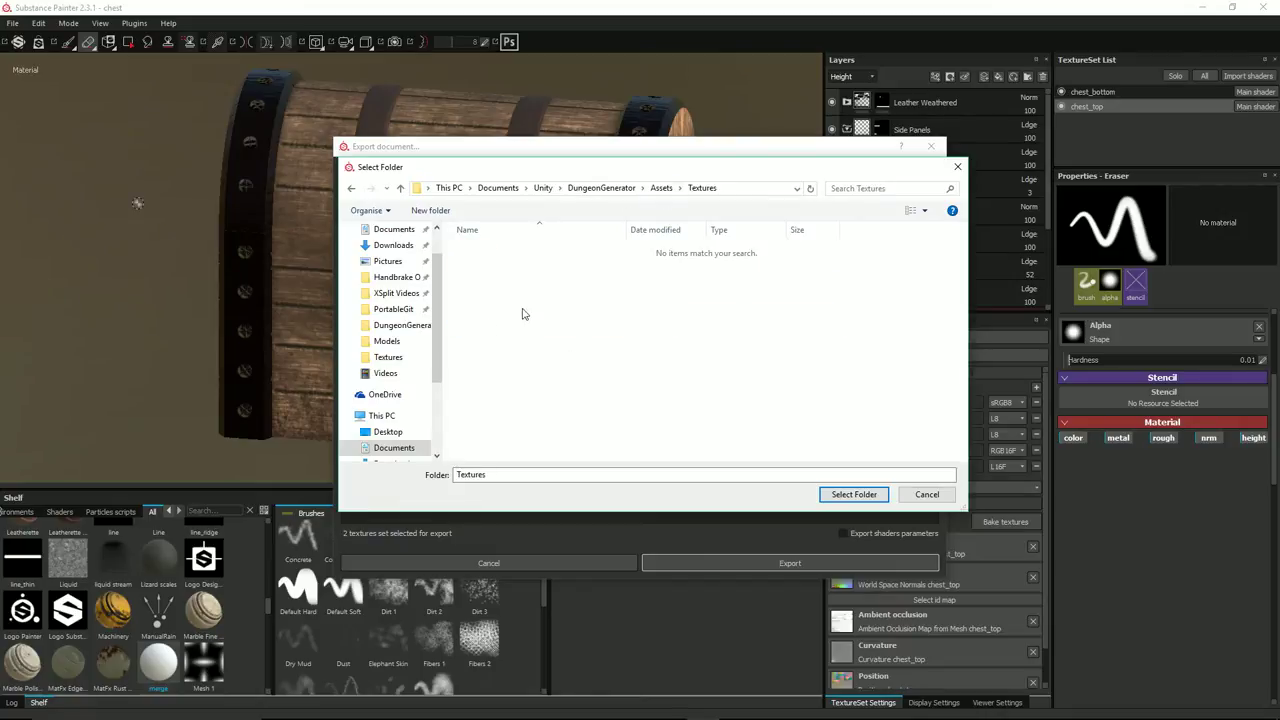
left_click(854, 494)
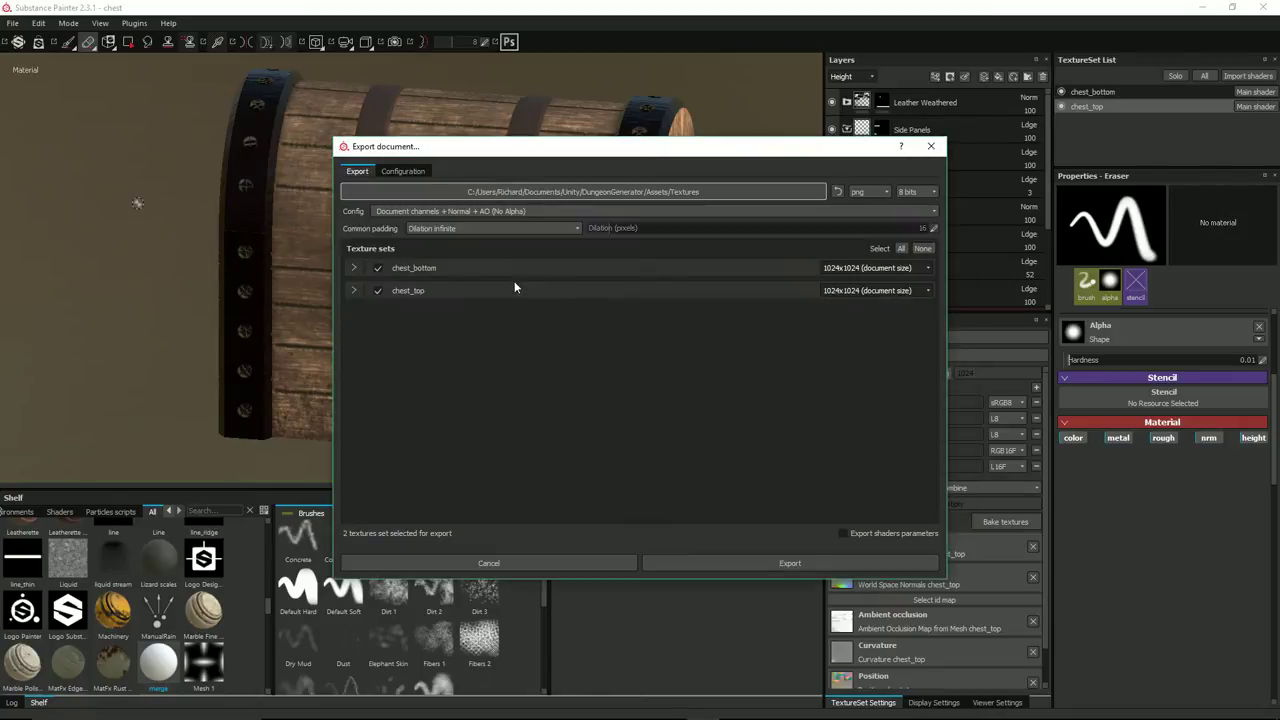
Export both texture sets as 8-bit PNG files with the Document channels + Normal + AO (No Alpha) configuration.
left_click_drag(590, 149, 740, 200)
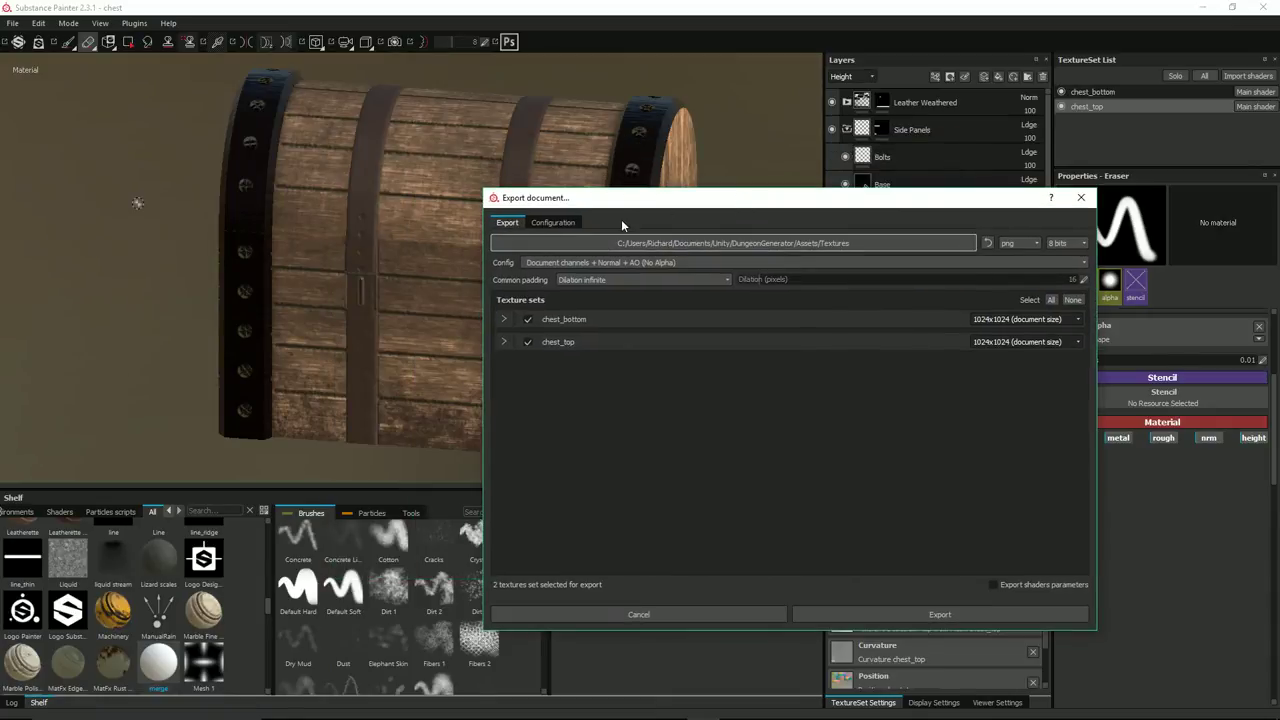
left_click_drag(637, 204, 644, 64)
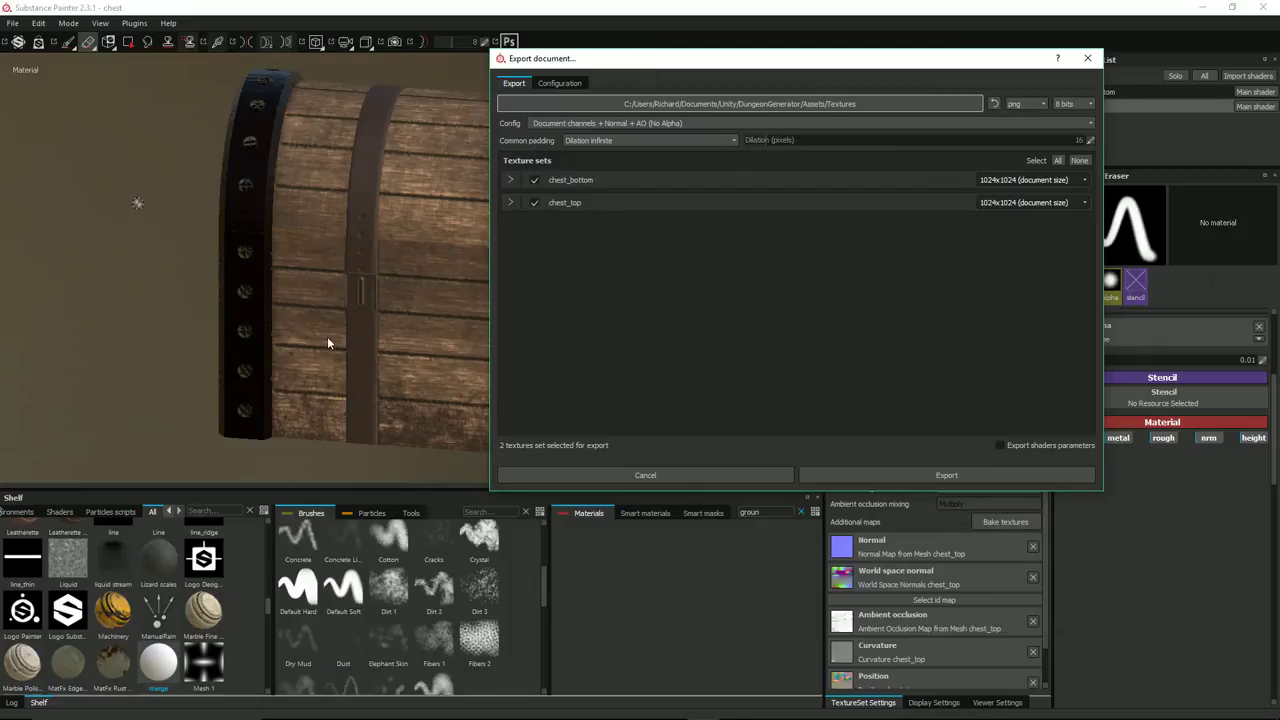
left_click(907, 477)
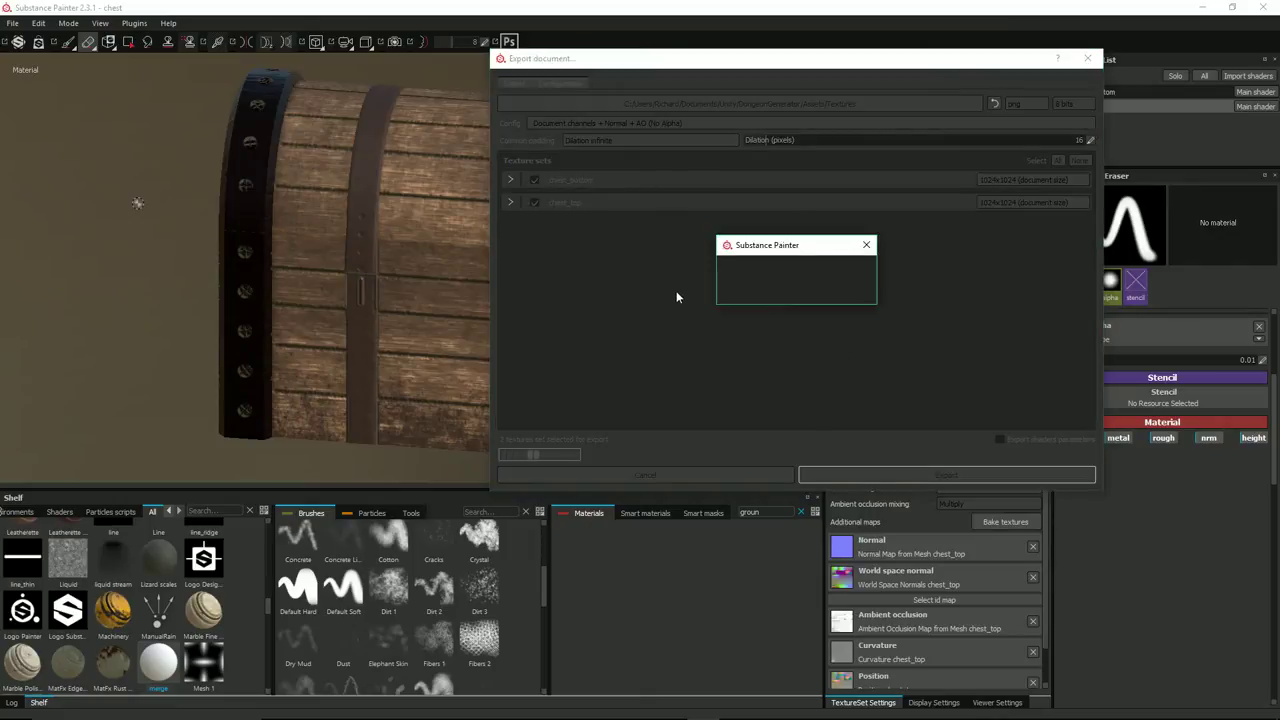
left_click(834, 290)
Inspect the finished chest from several angles, both close up and from farther away.
left_click_drag(747, 283, 517, 307, "alt")
scroll(553, 311, "down", 2)
middle_click_drag(637, 326, 601, 300, "alt")
left_click_drag(601, 300, 594, 298, "alt")
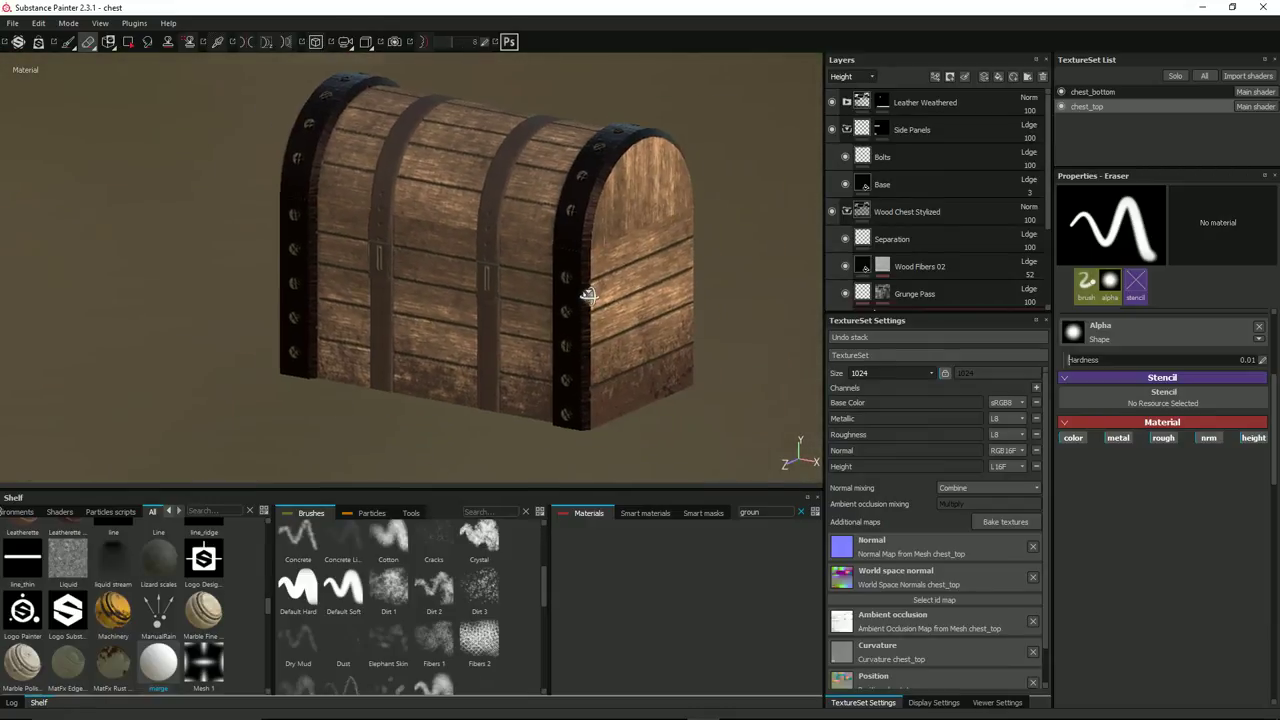
scroll(594, 296, "up", 5)
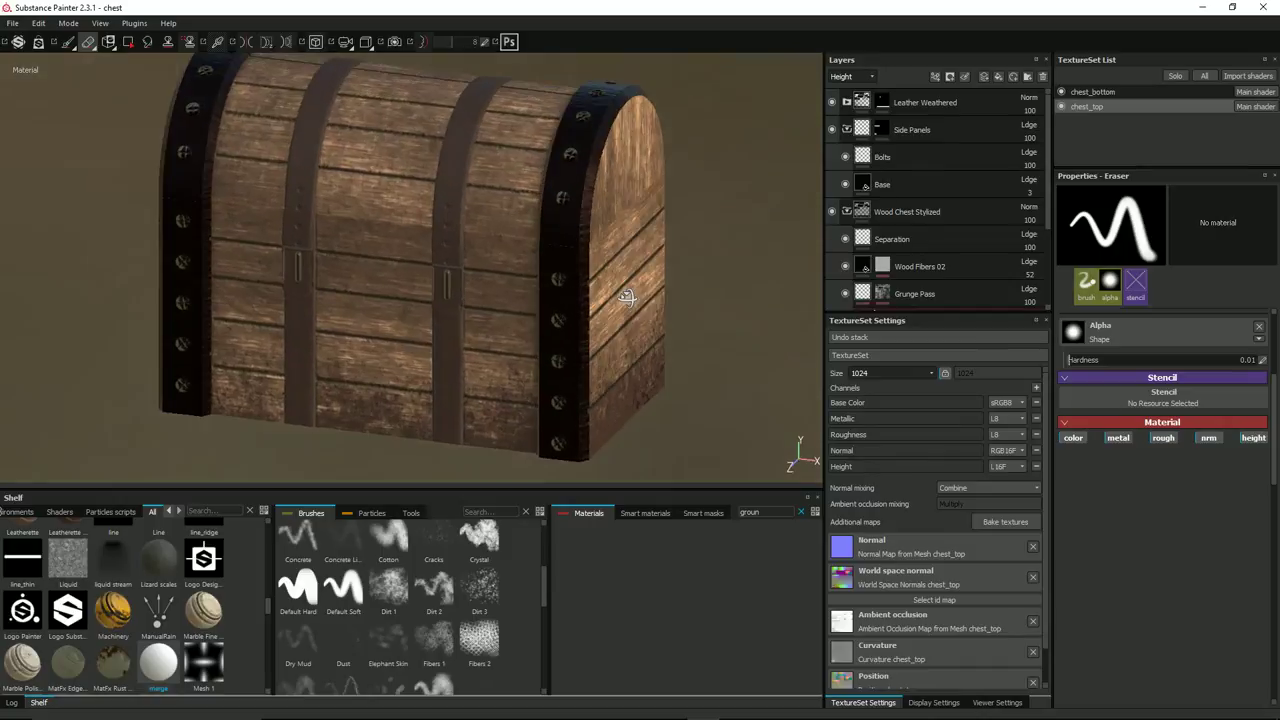
scroll(610, 295, "down", 3)
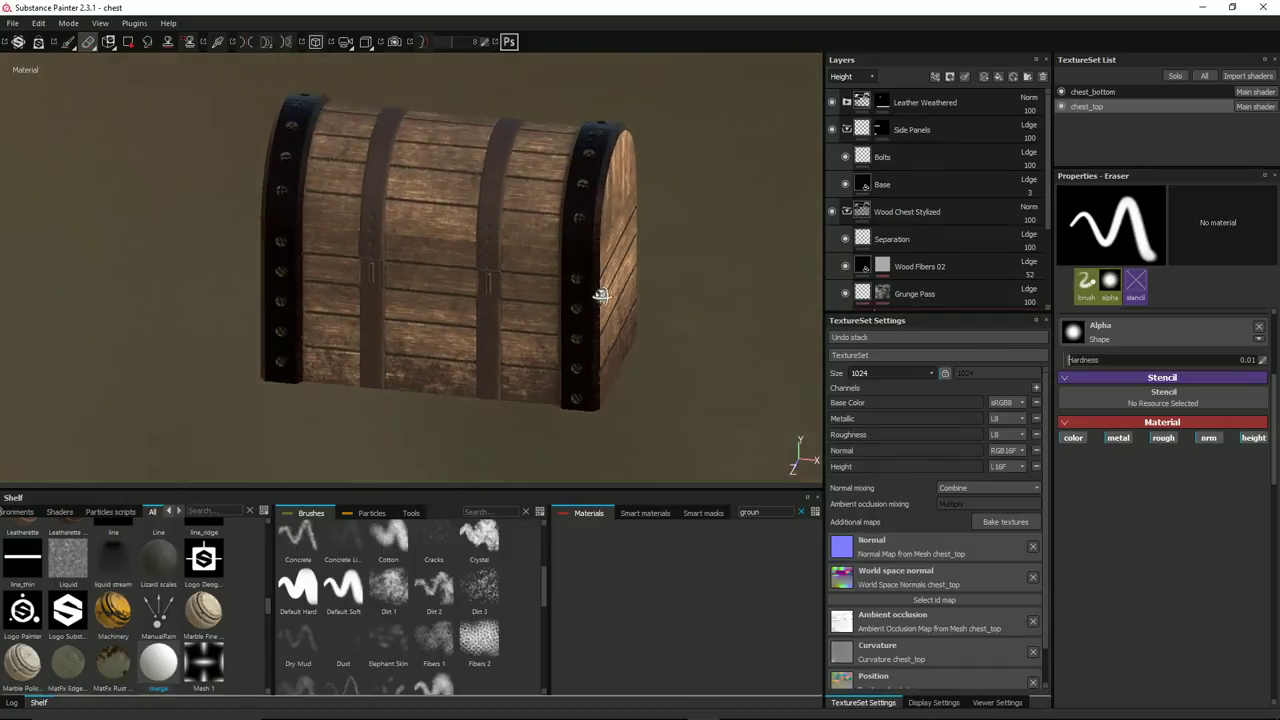
mouse_move(601, 295)
left_mouse_down("alt")
mouse_move(580, 300)
mouse_move(554, 275)
mouse_move(586, 280)
left_mouse_up("alt")
scroll(582, 278, "up", 5)
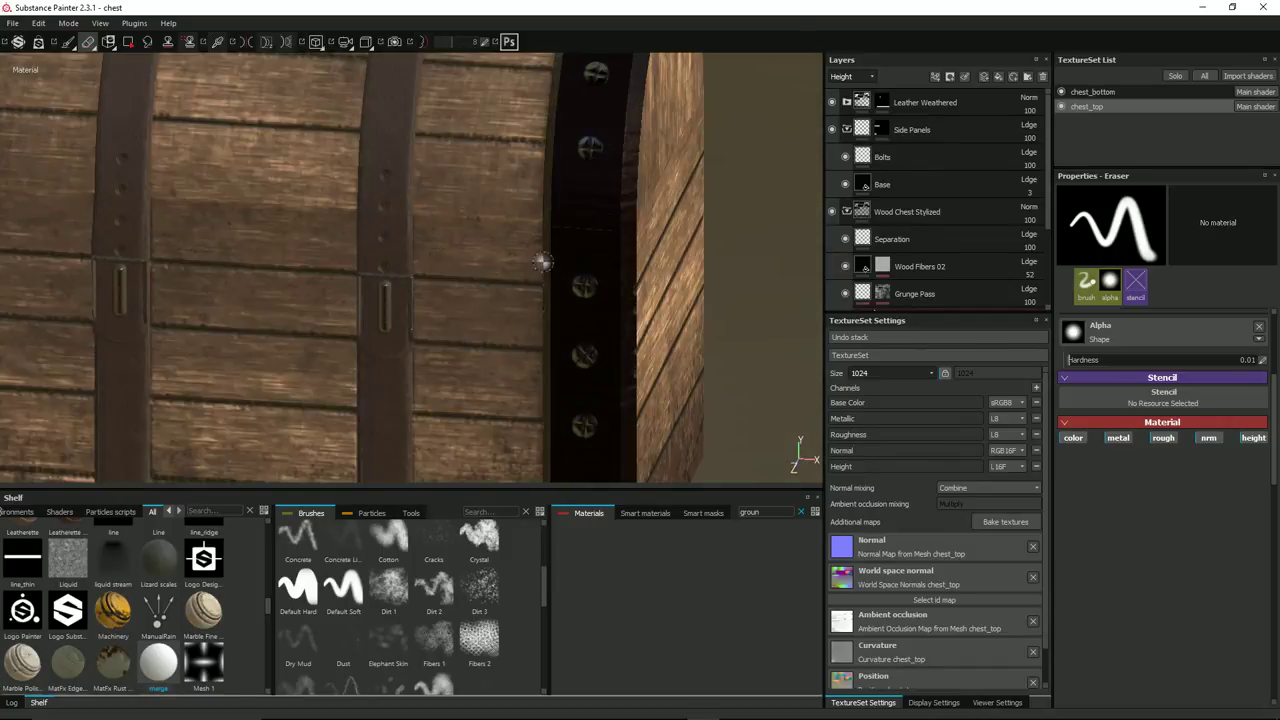
scroll(415, 250, "down", 5)
left_click_drag(471, 320, 397, 351, "alt")
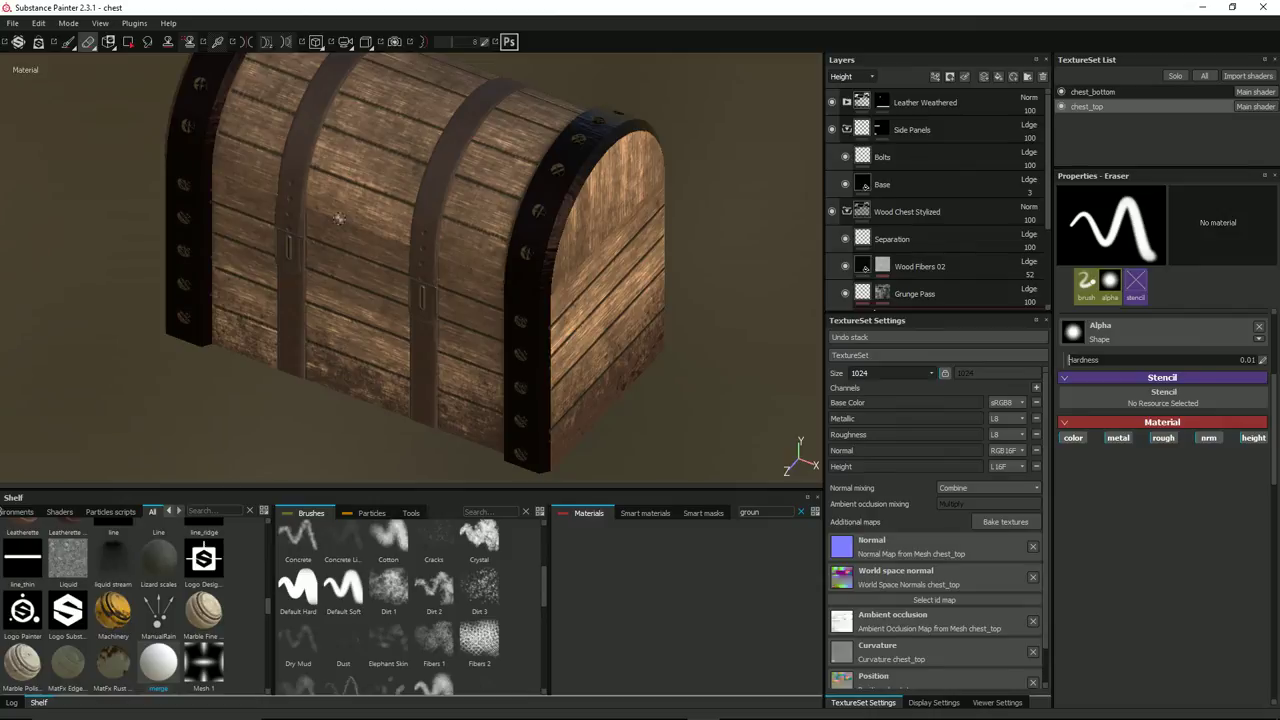
left_click_drag(469, 320, 486, 297, "alt")
scroll(474, 283, "down", 3)
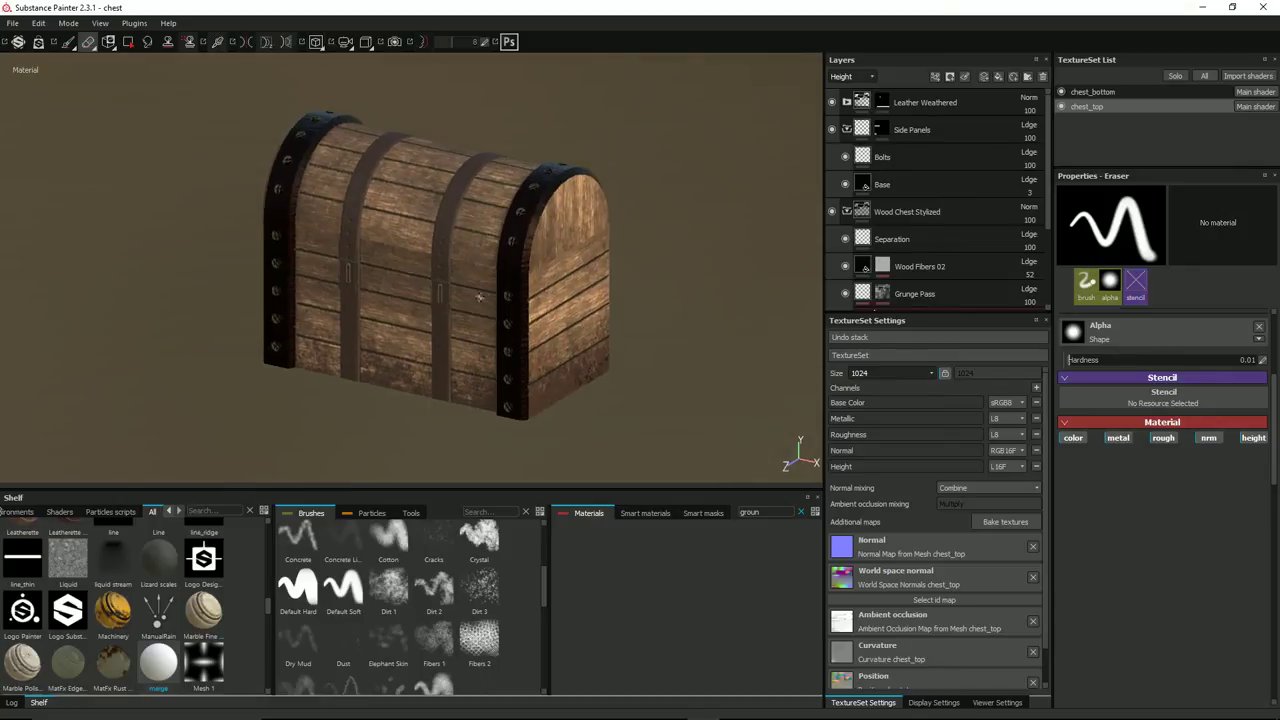